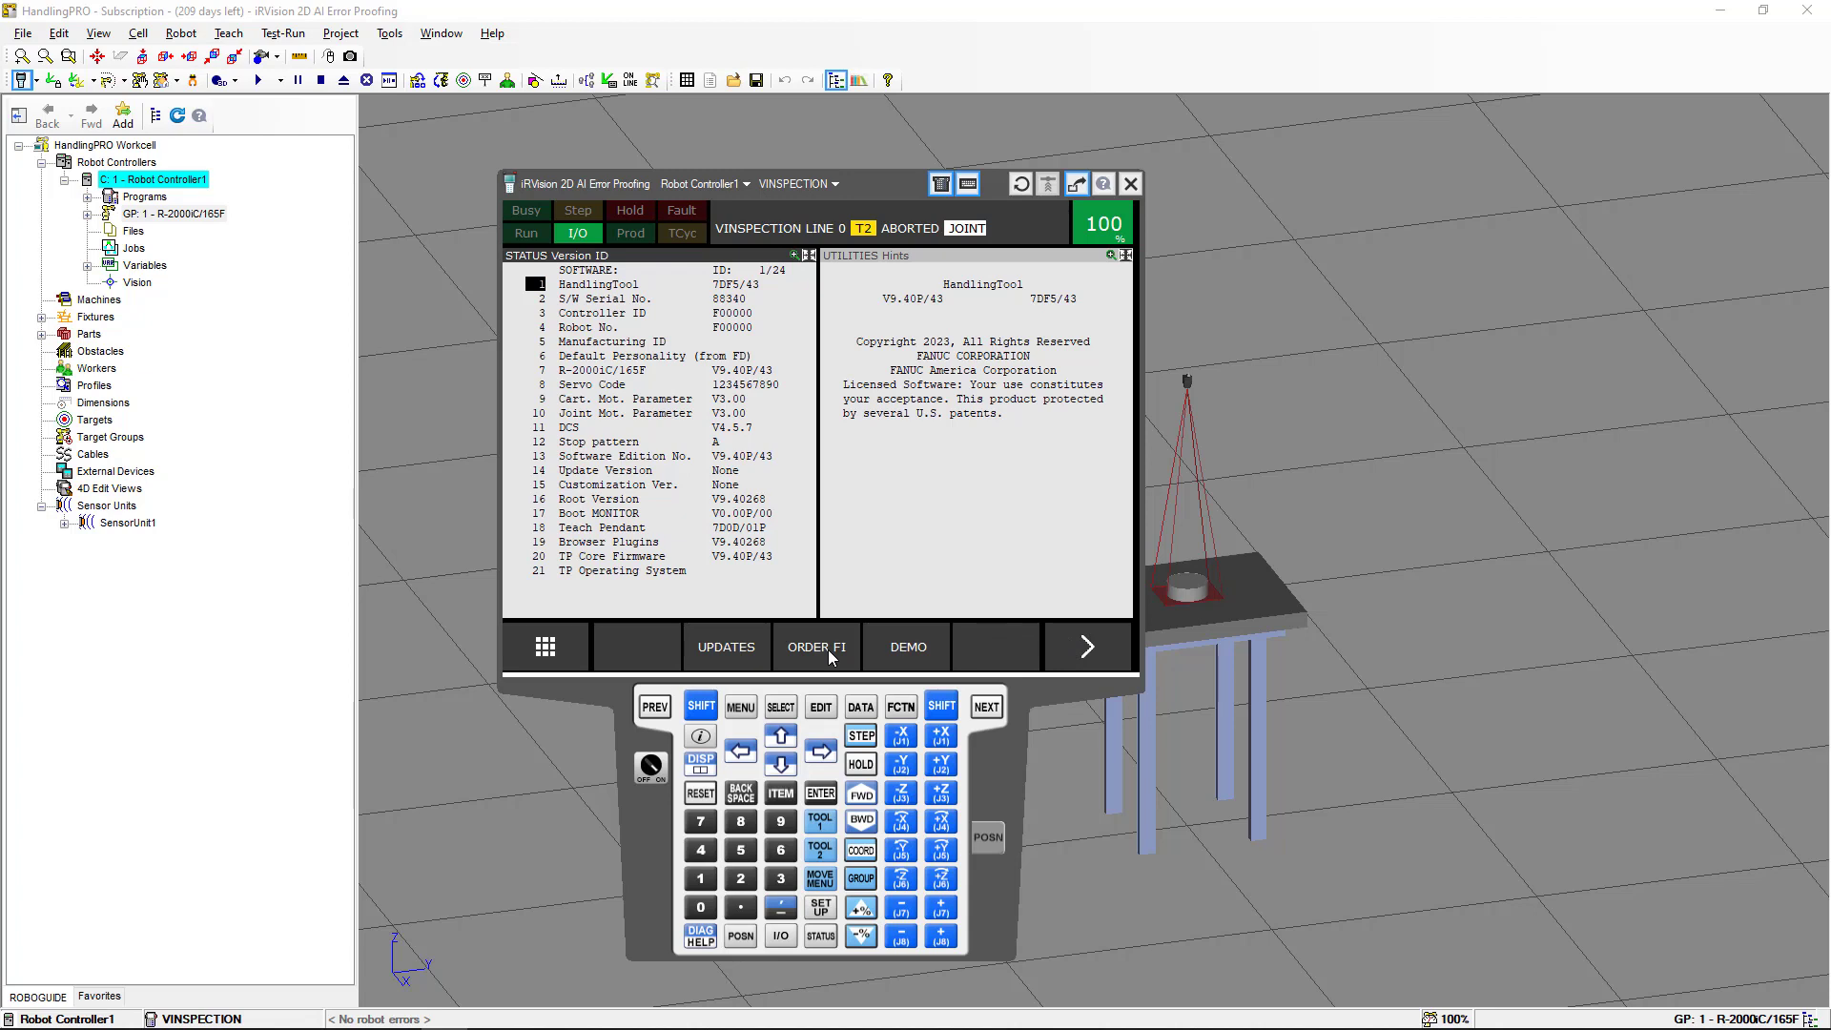
Display the robot controller's installed software option list on the teach pendant, and minimize the pendant window
click(830, 652)
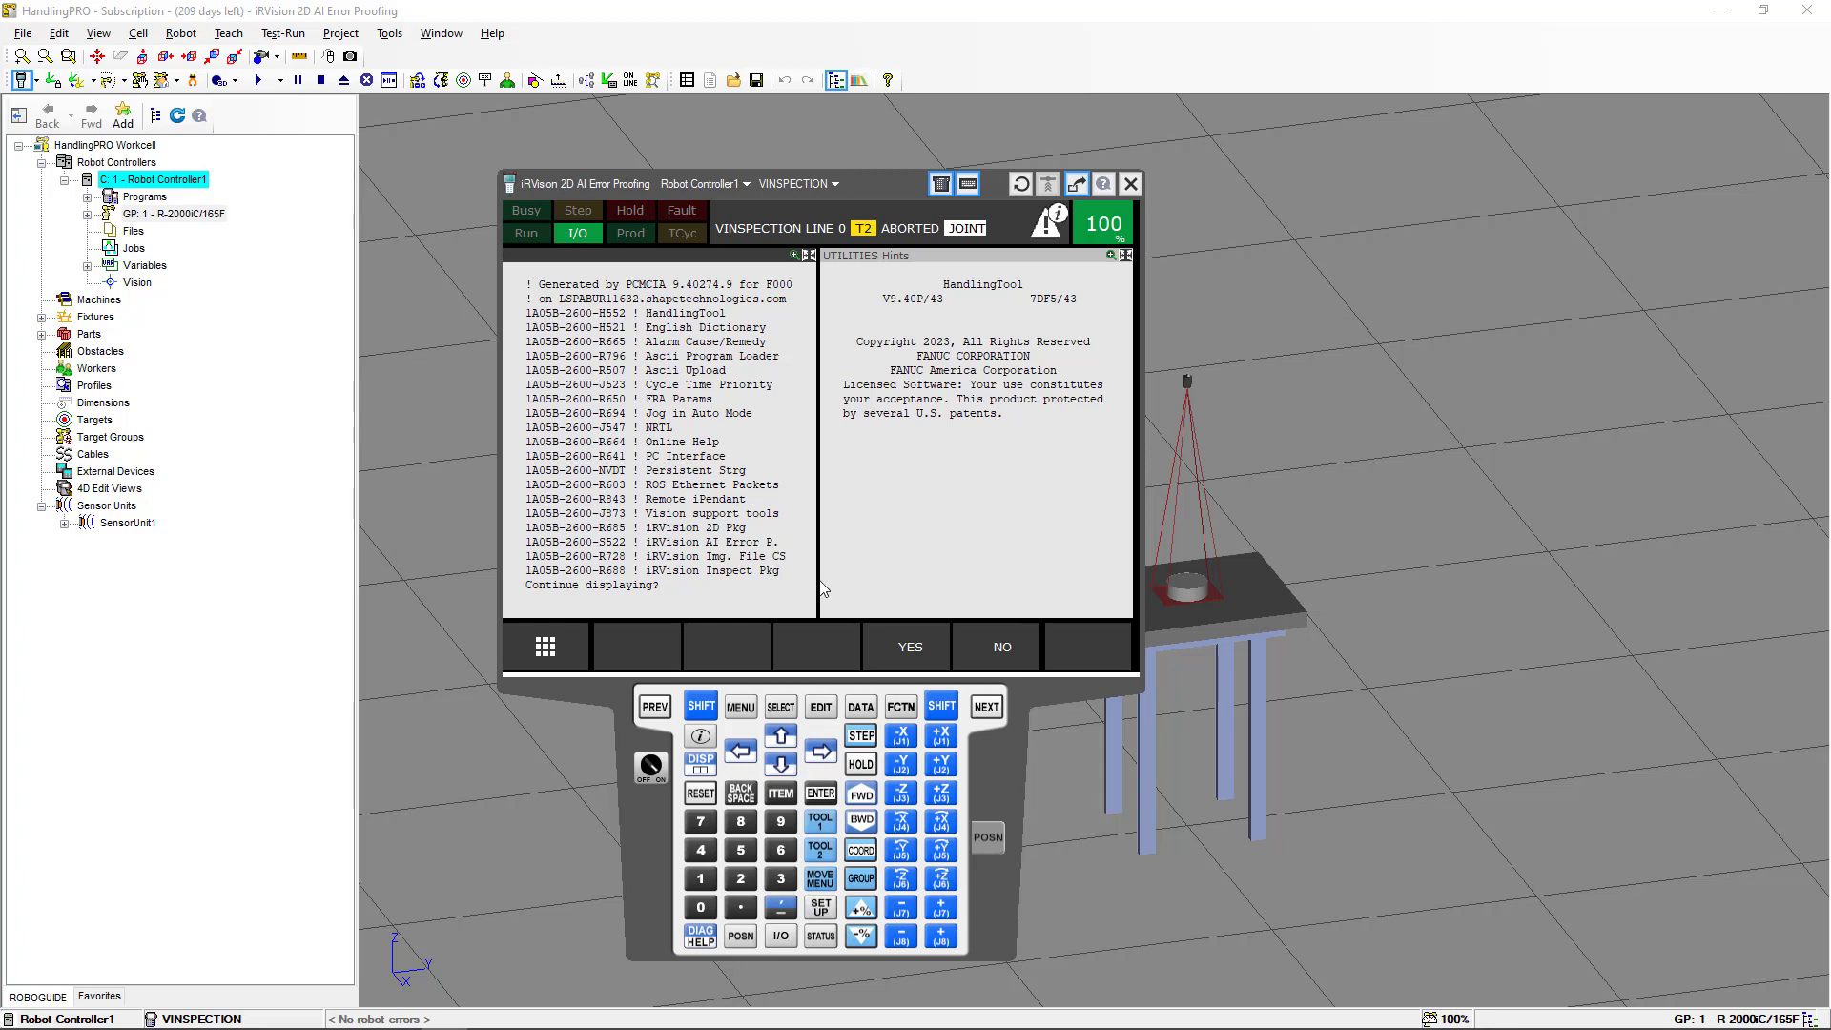
right_click(645, 845)
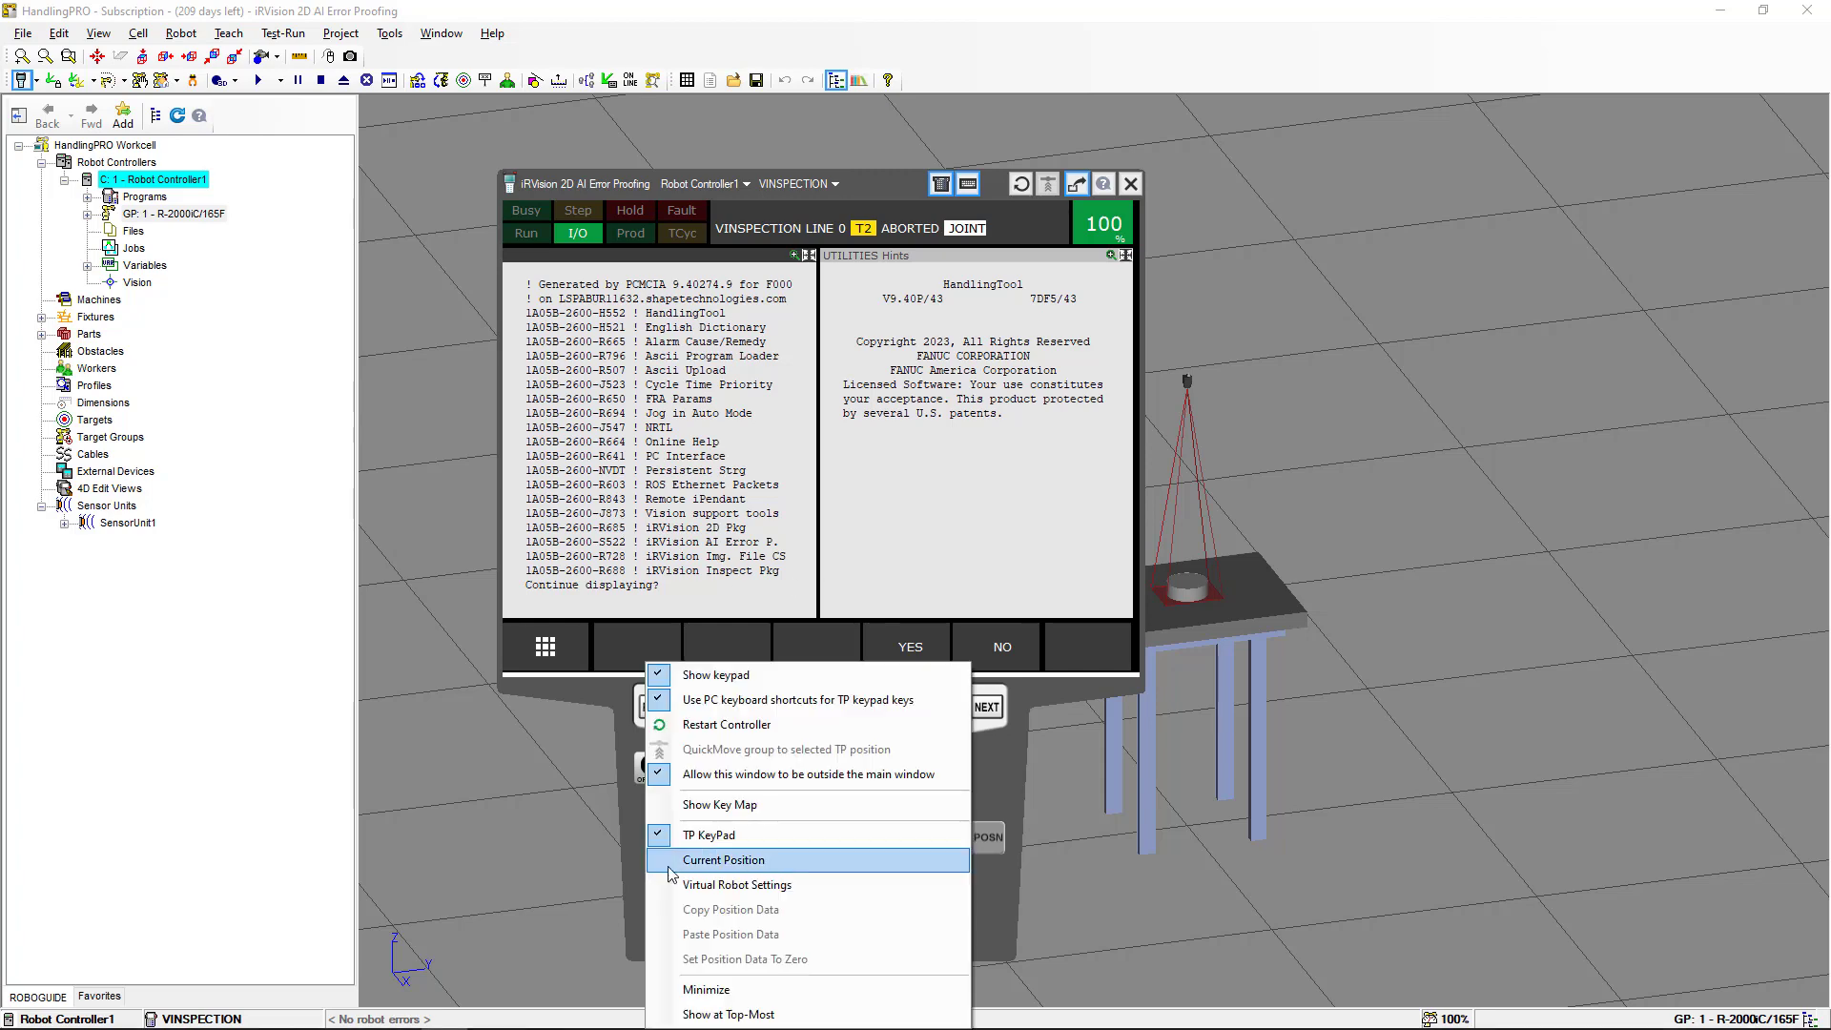
click(717, 991)
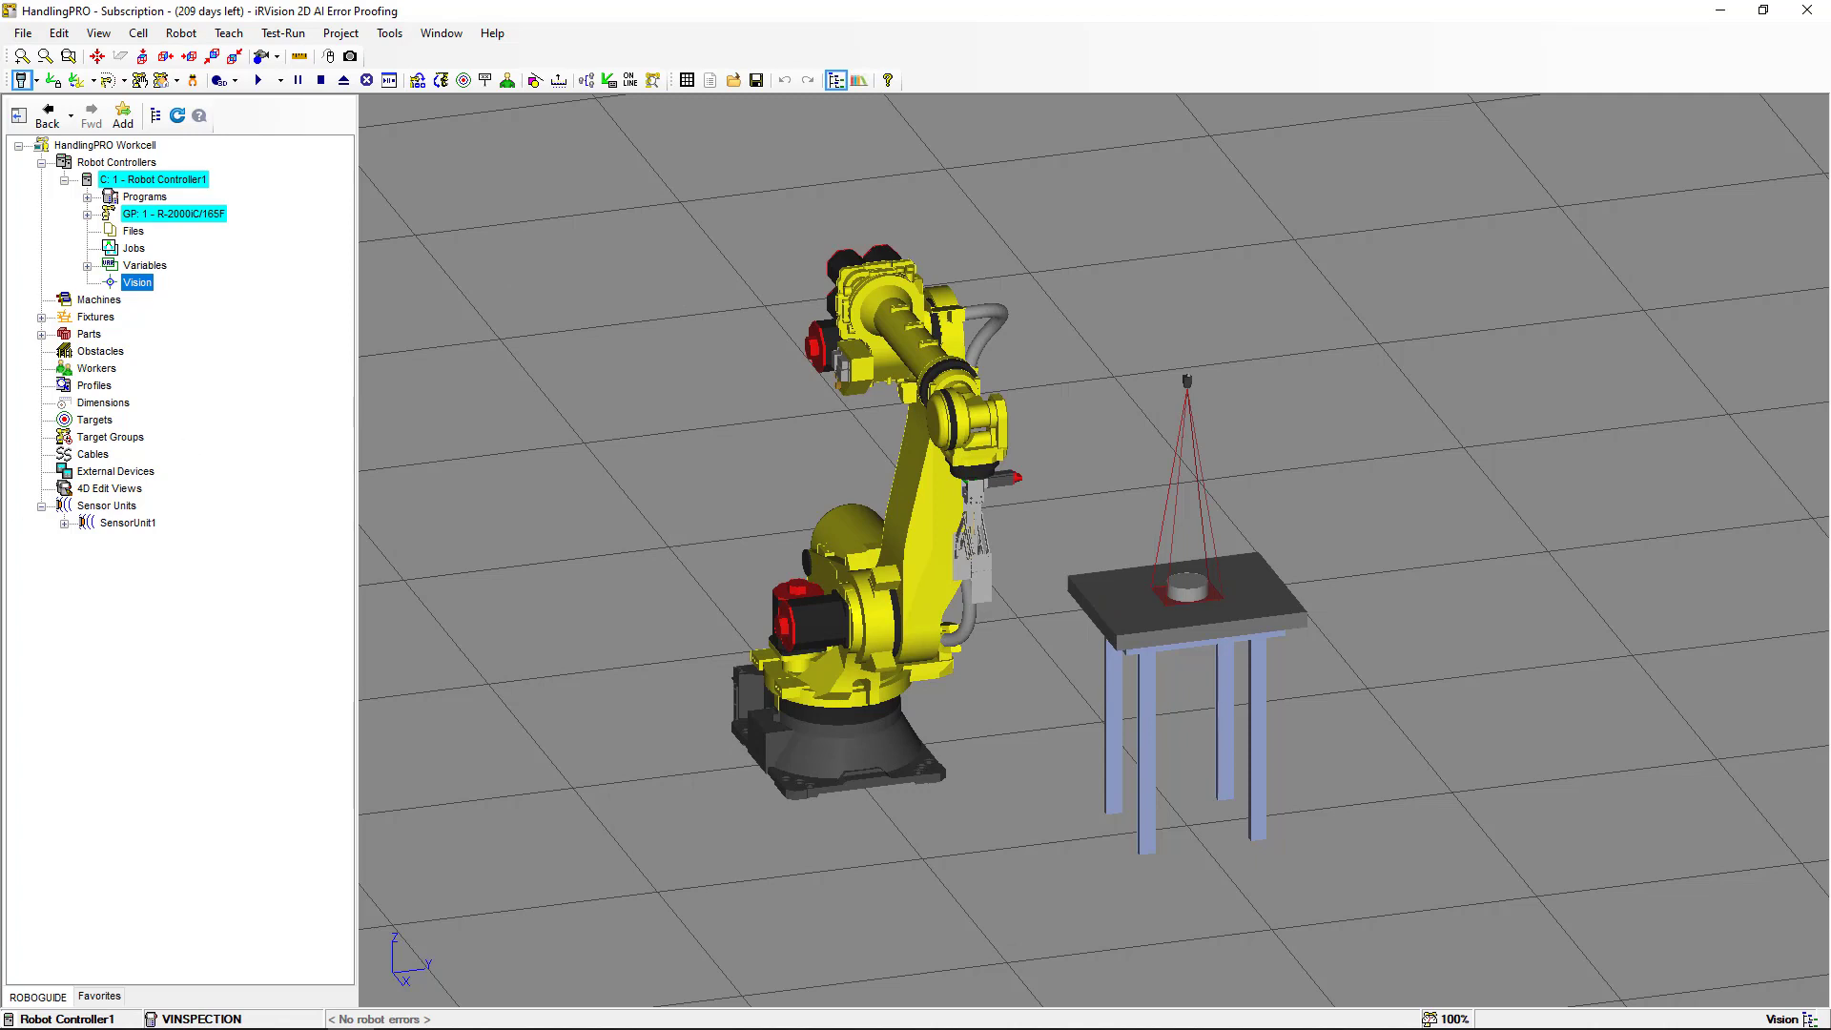
Expand SensorUnit1 and check the camera port assignment in Robot Controller1's vision properties, leaving the settings as they are
click(64, 523)
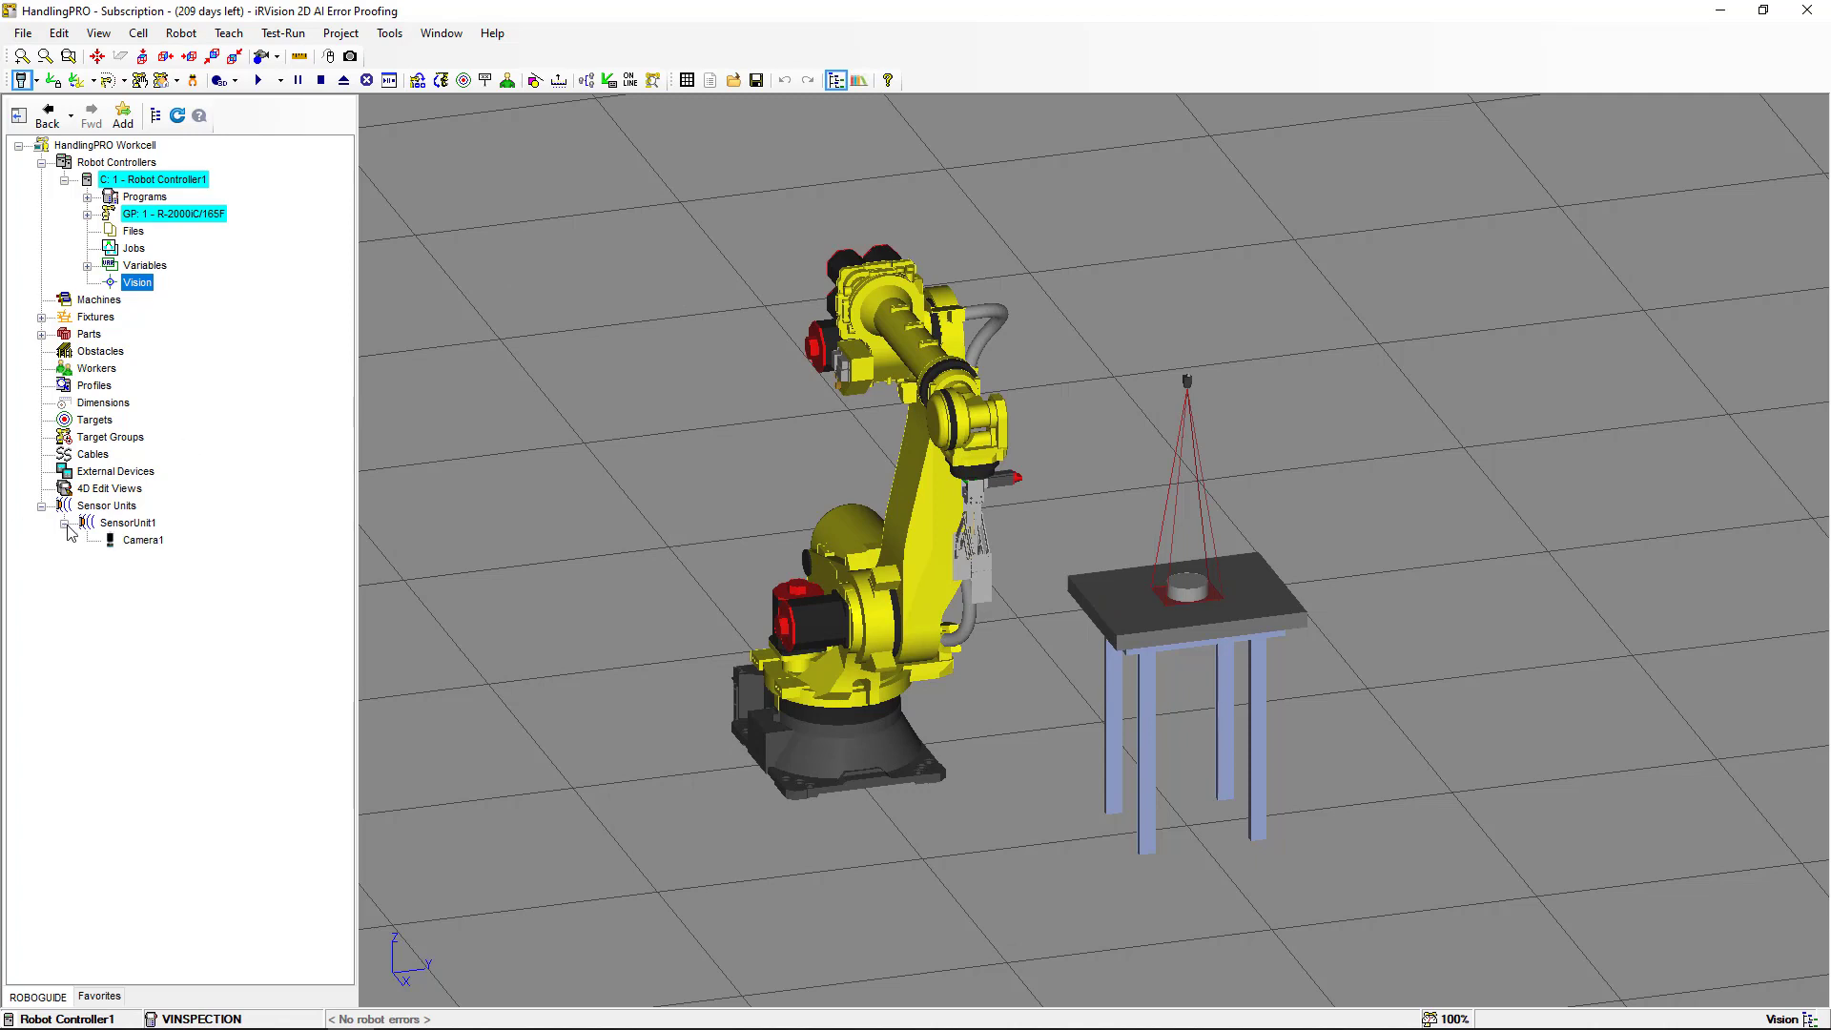
right_click(145, 292)
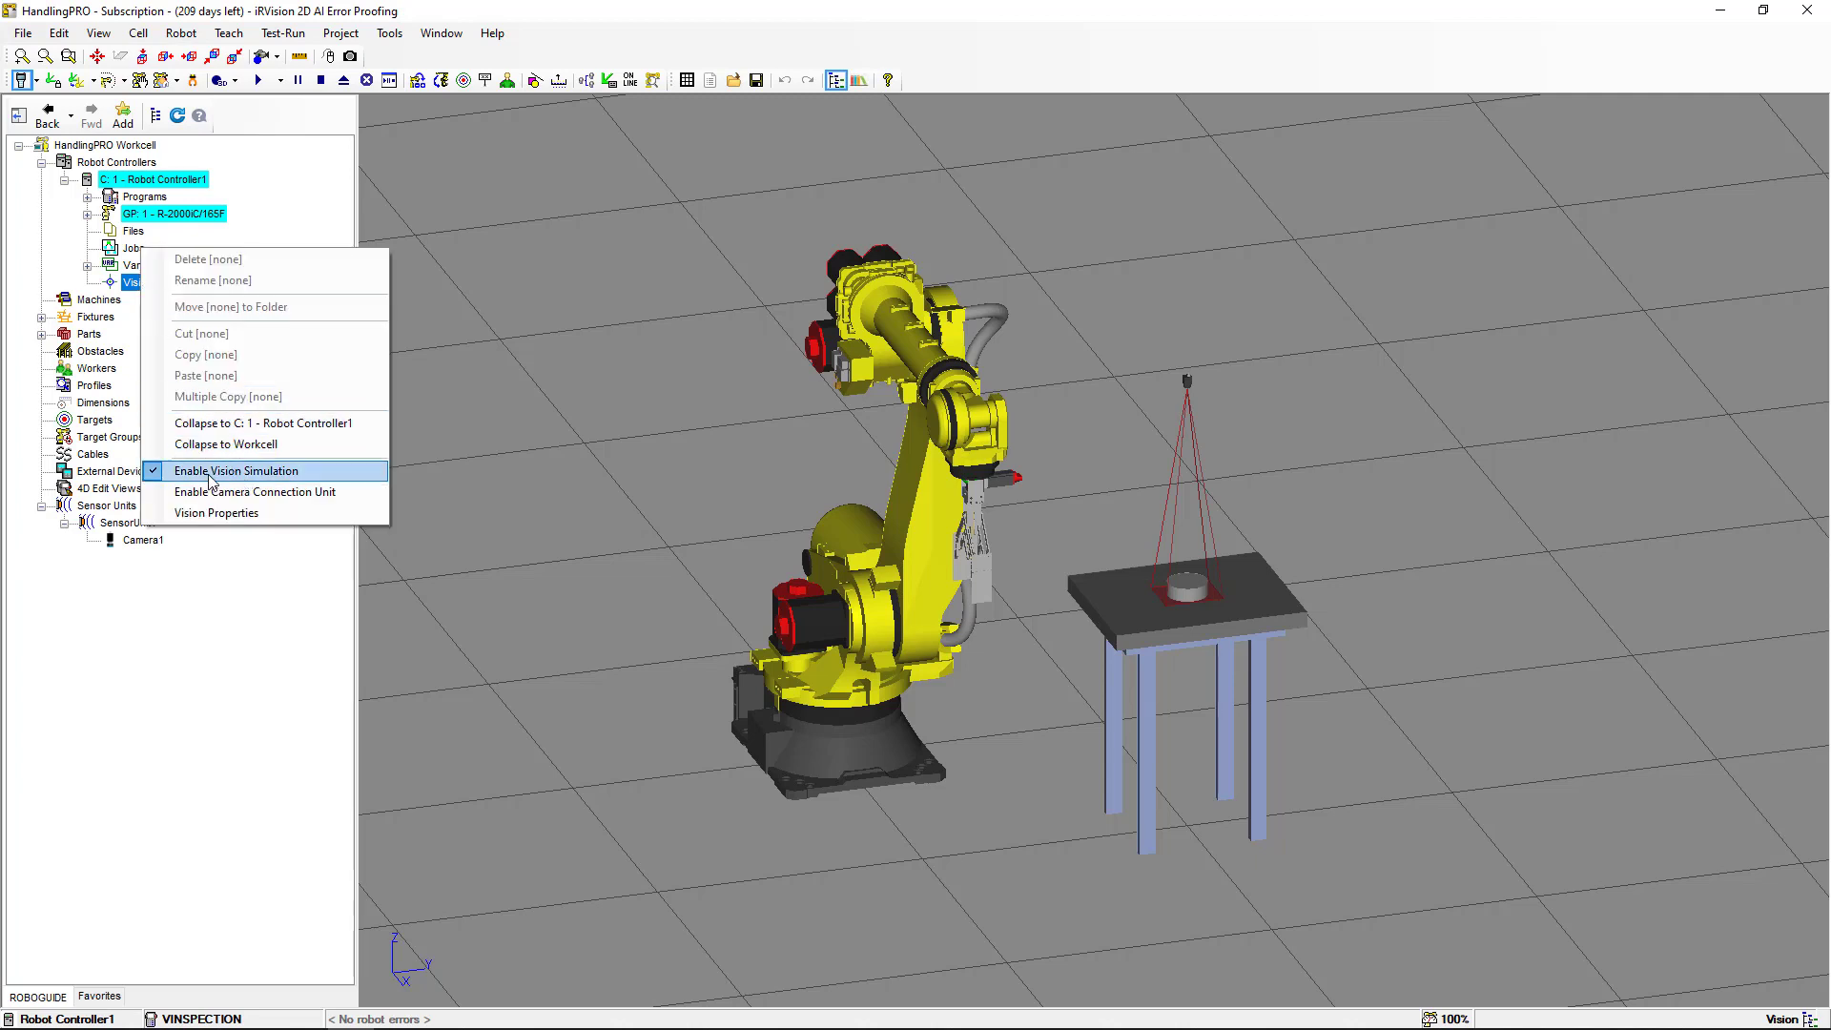
click(265, 515)
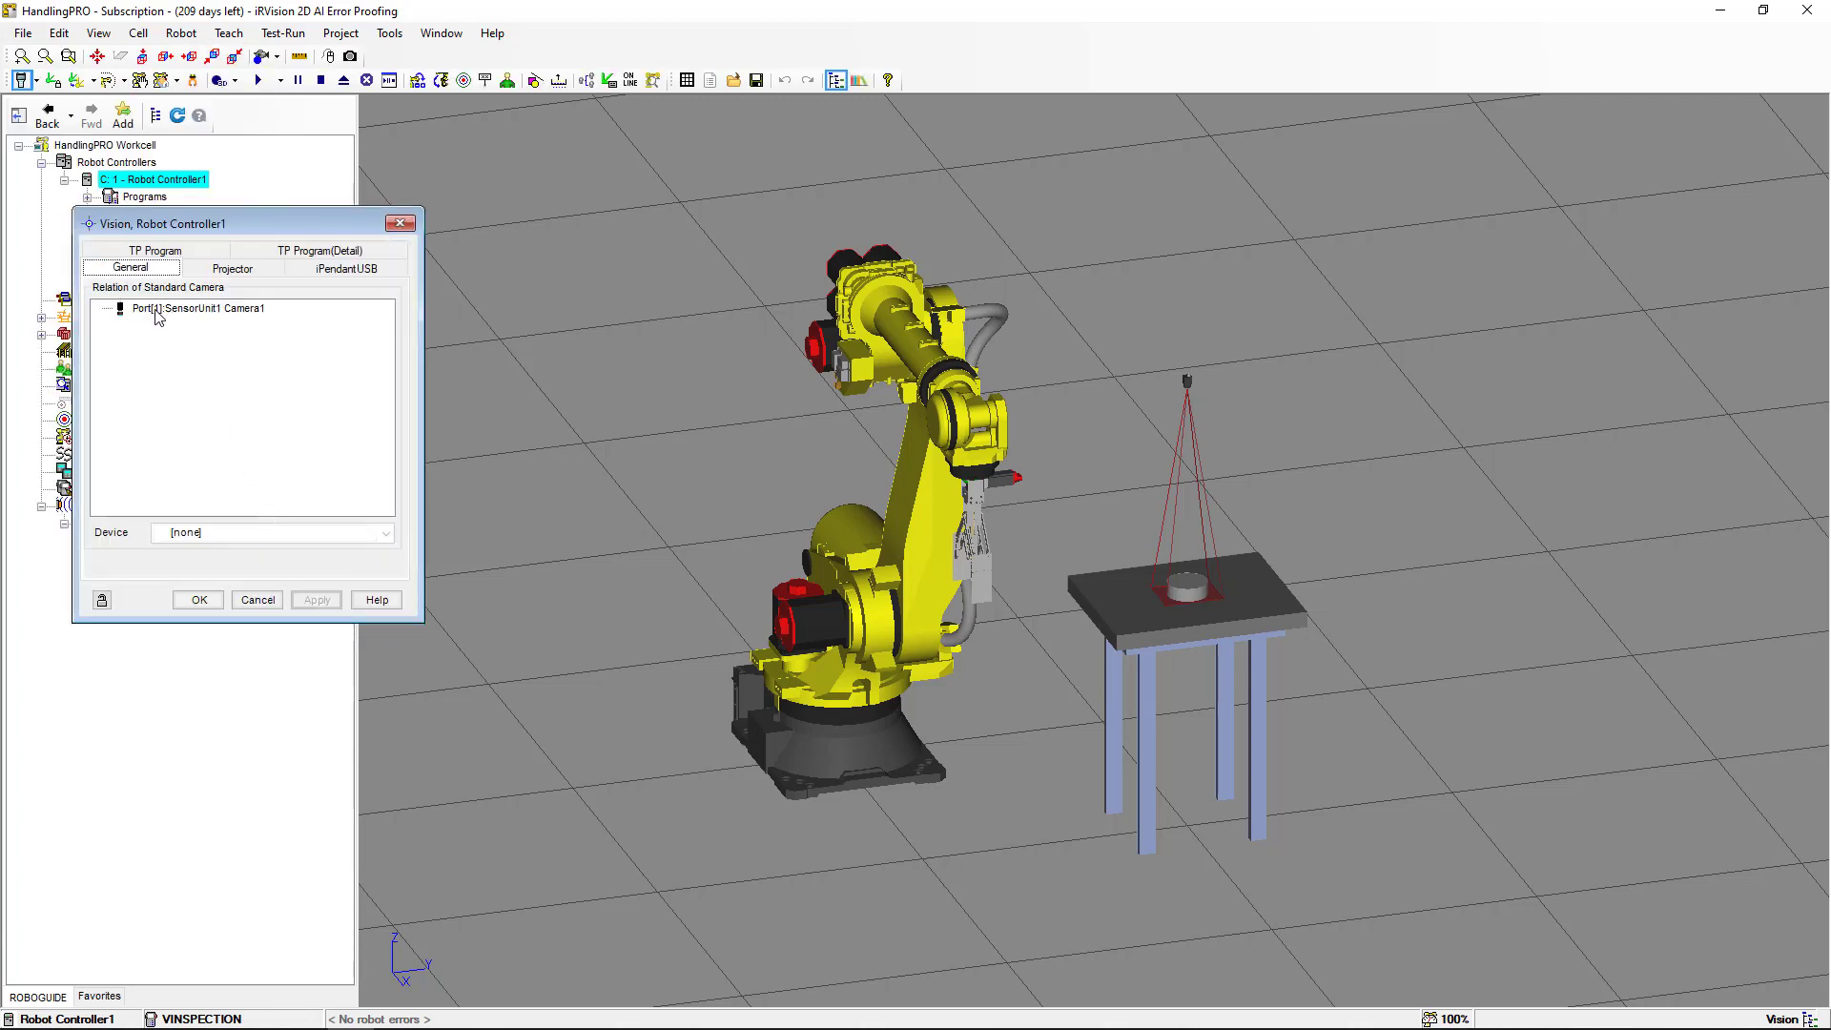
click(257, 600)
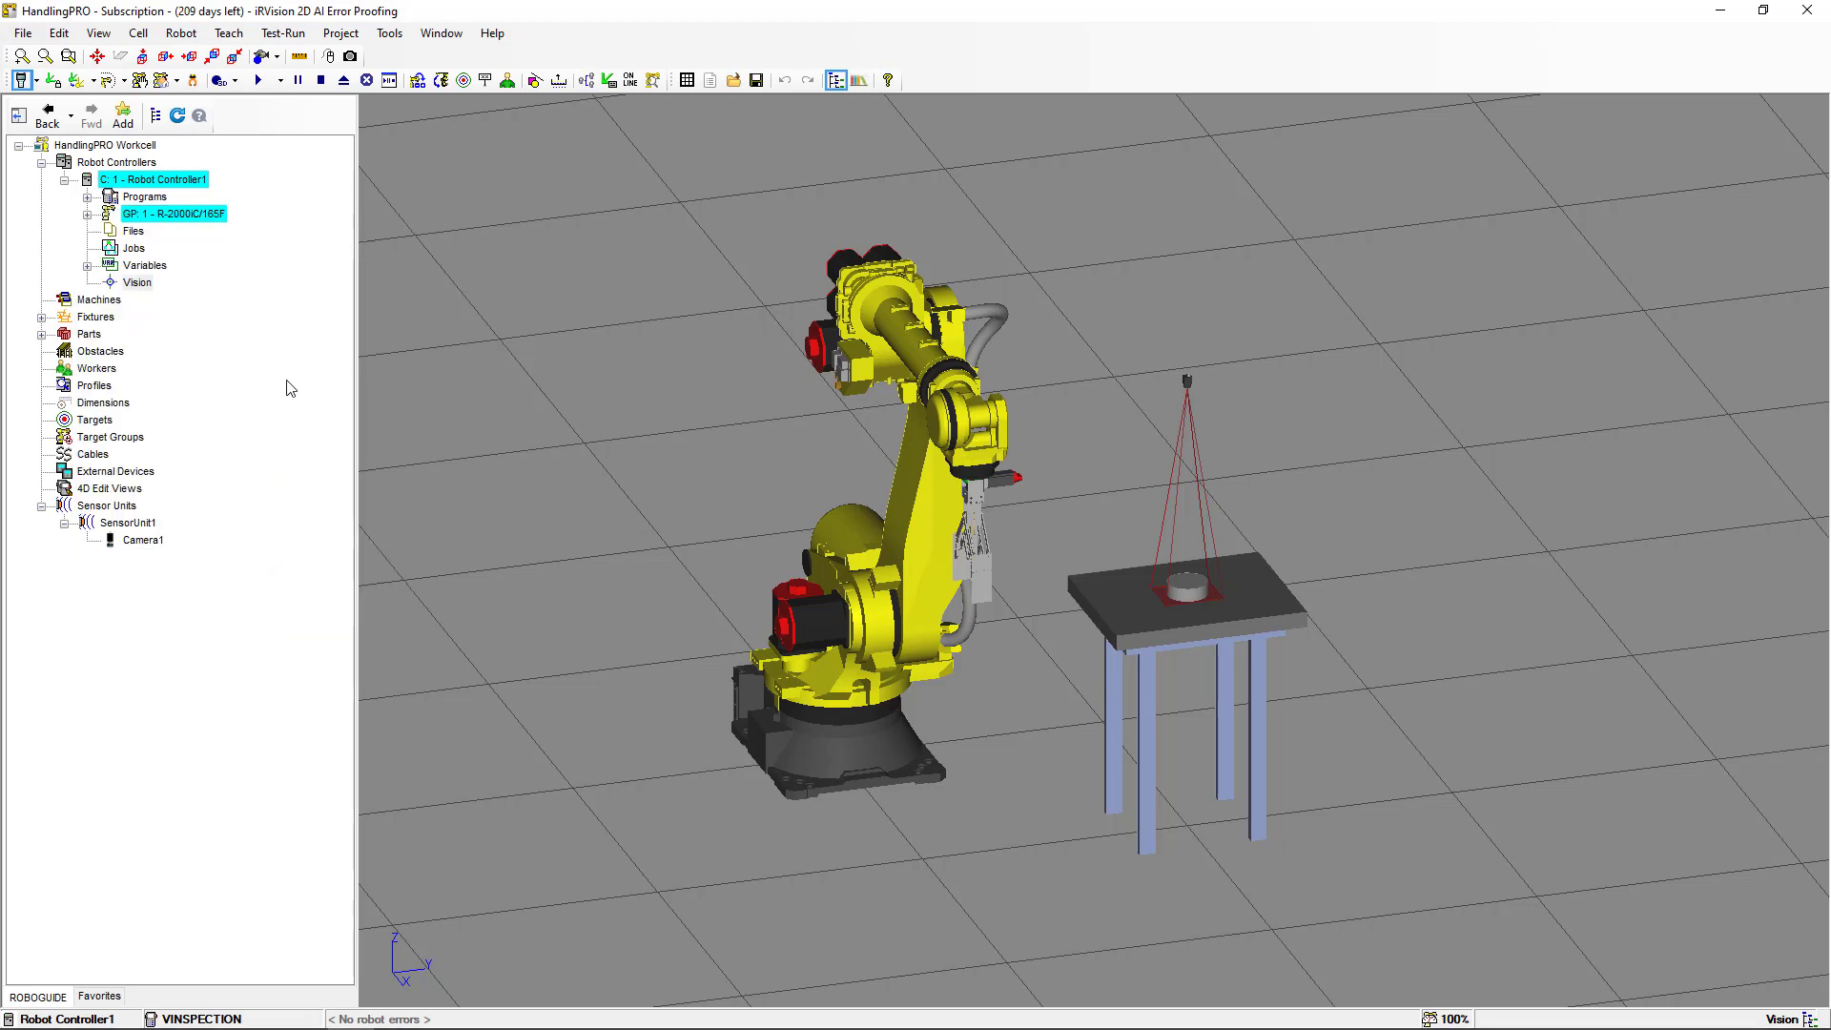
Switch to the robot homepage in the web browser and open iRVision Vision Setup in a maximized window
click(181, 33)
click(271, 275)
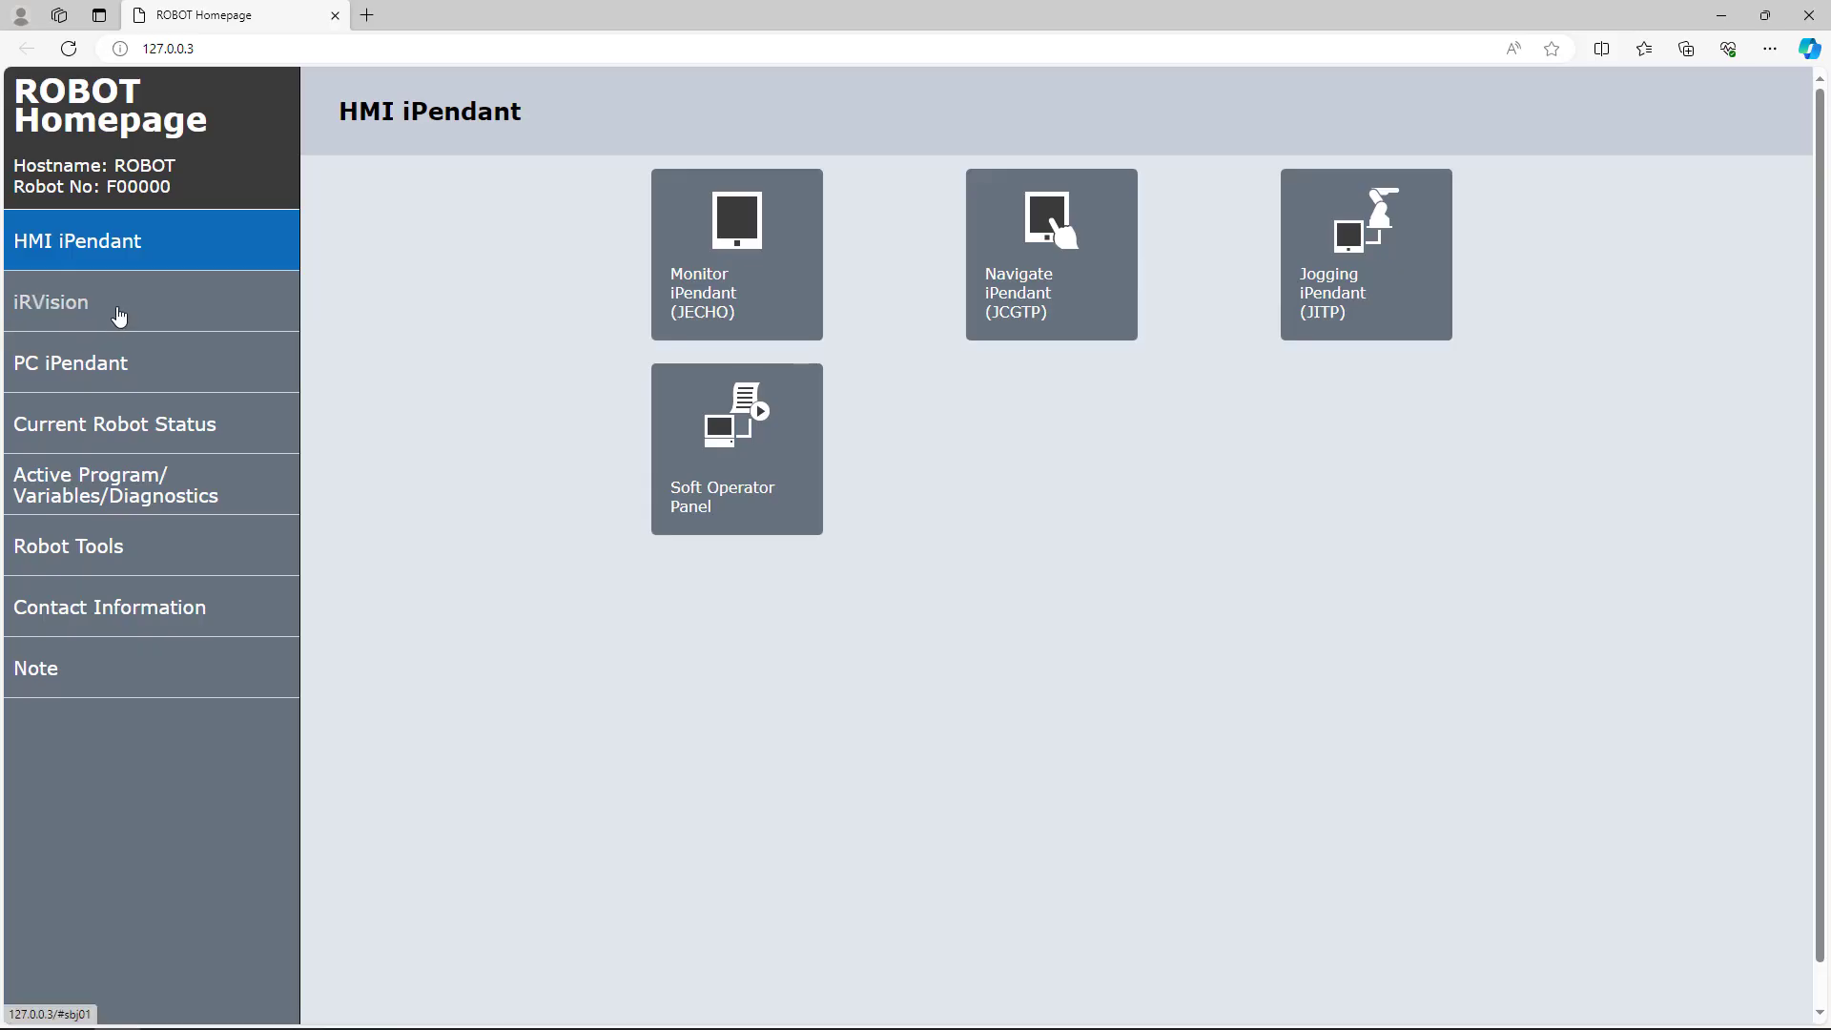
click(118, 316)
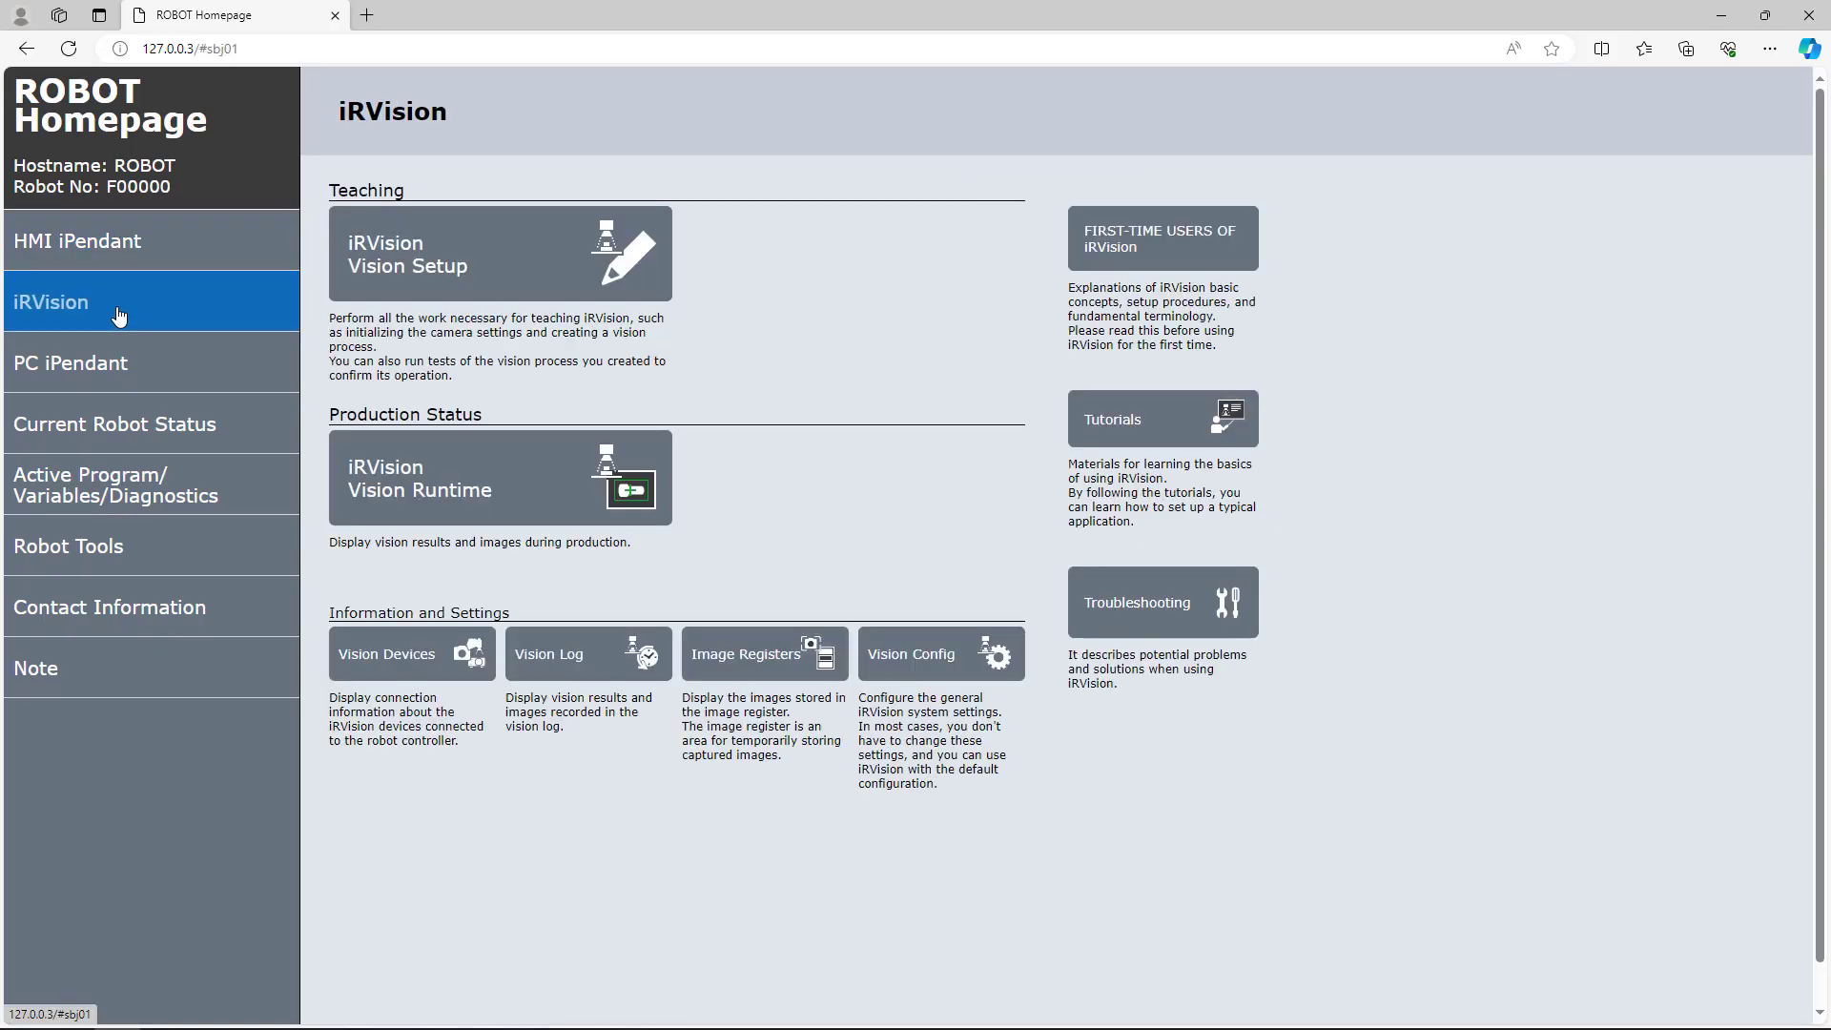
click(398, 272)
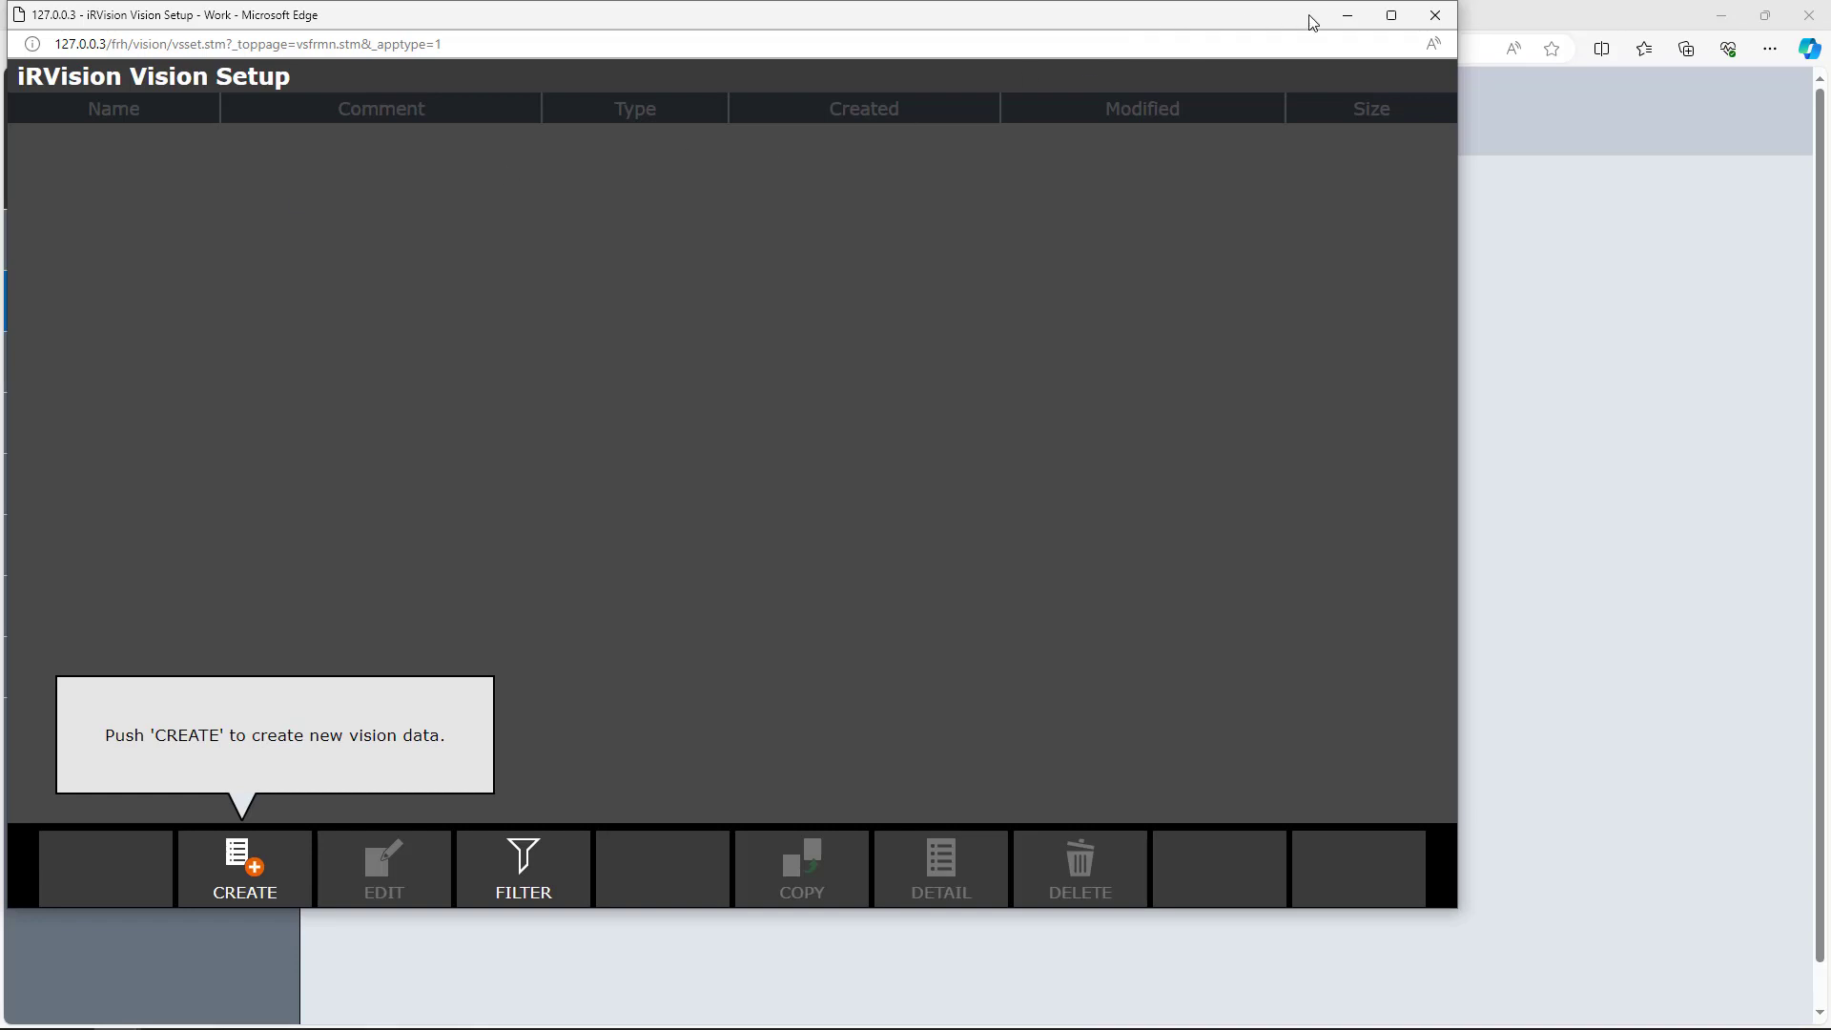
click(1392, 15)
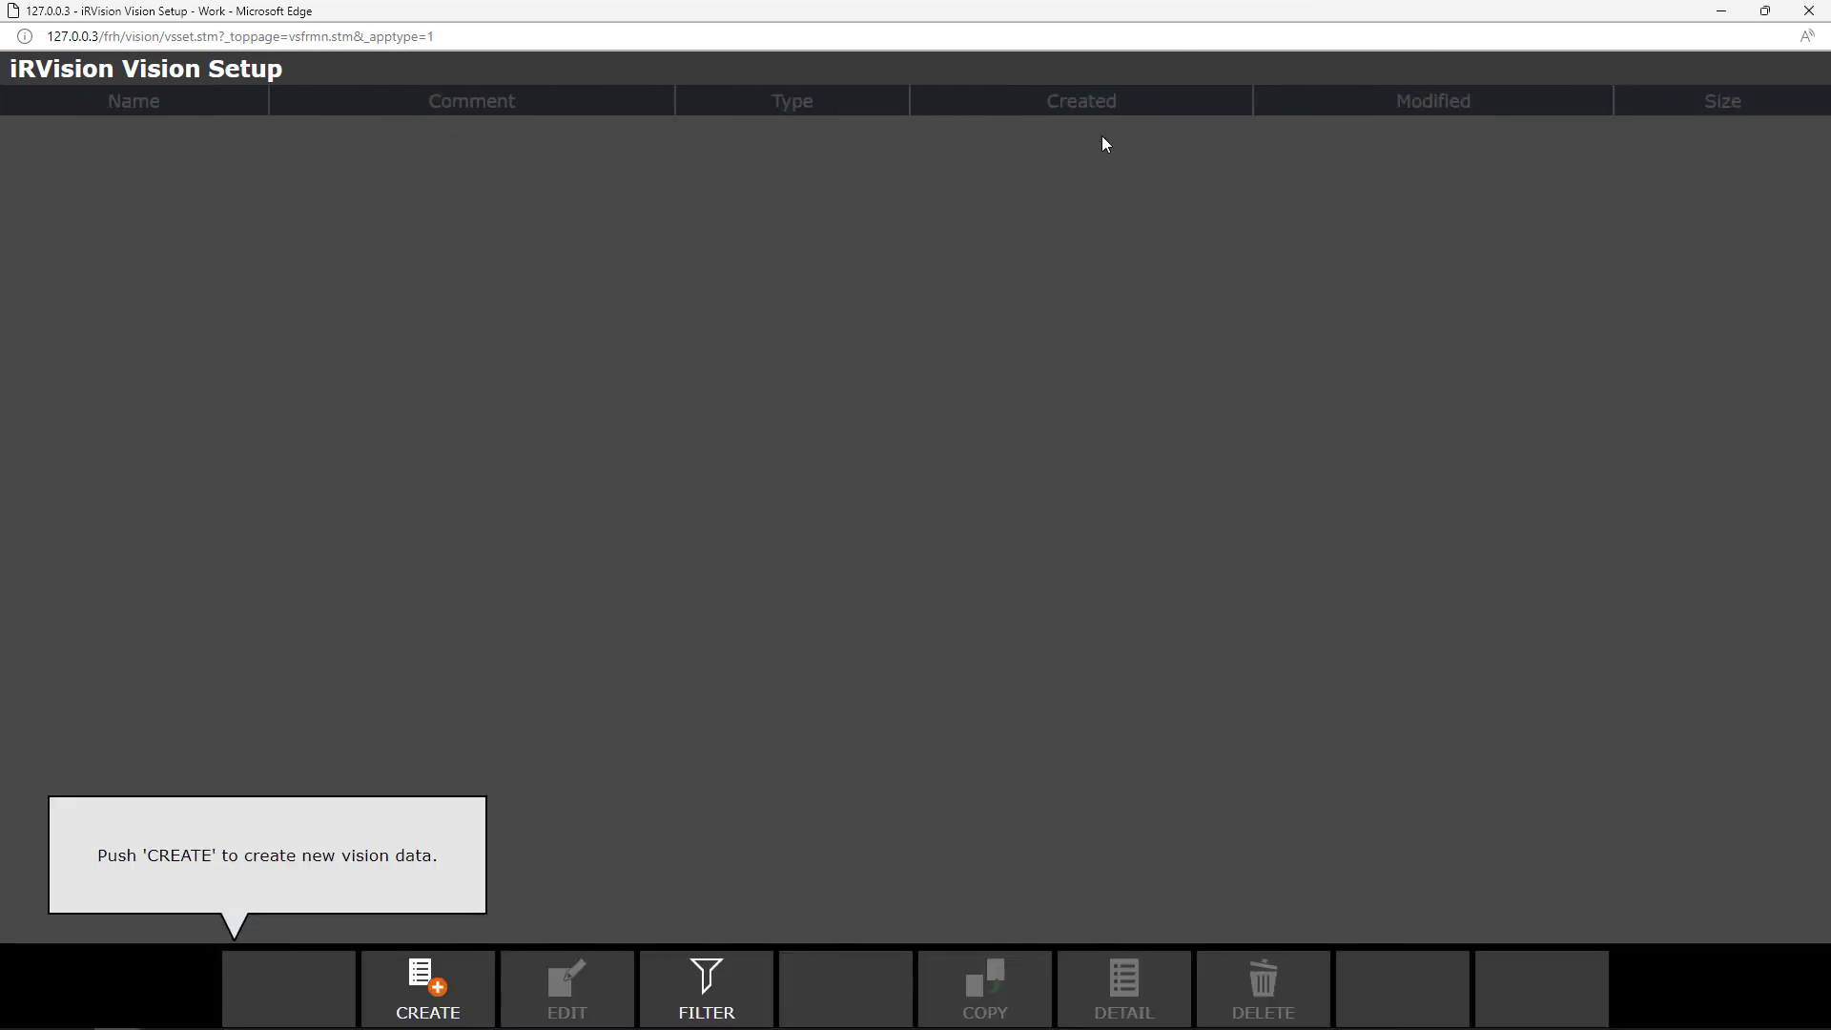
Create new 2D Camera vision data named Camera1
click(438, 992)
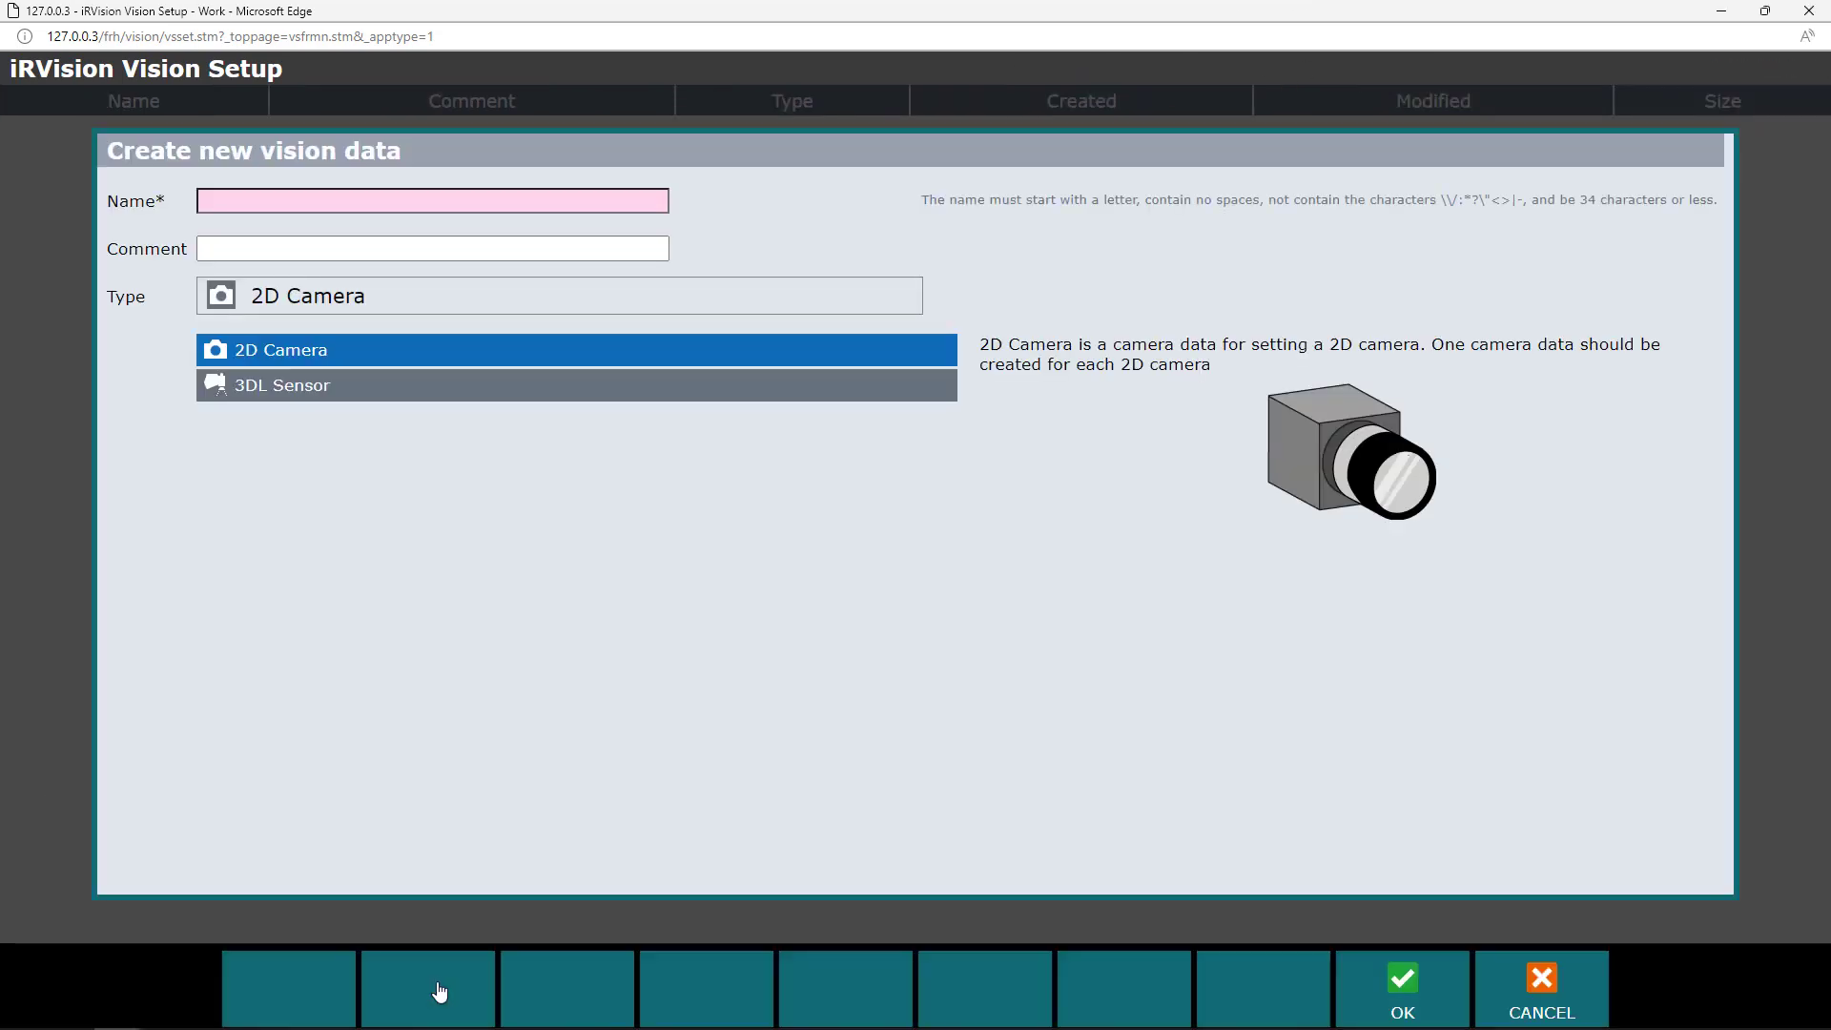
click(550, 205)
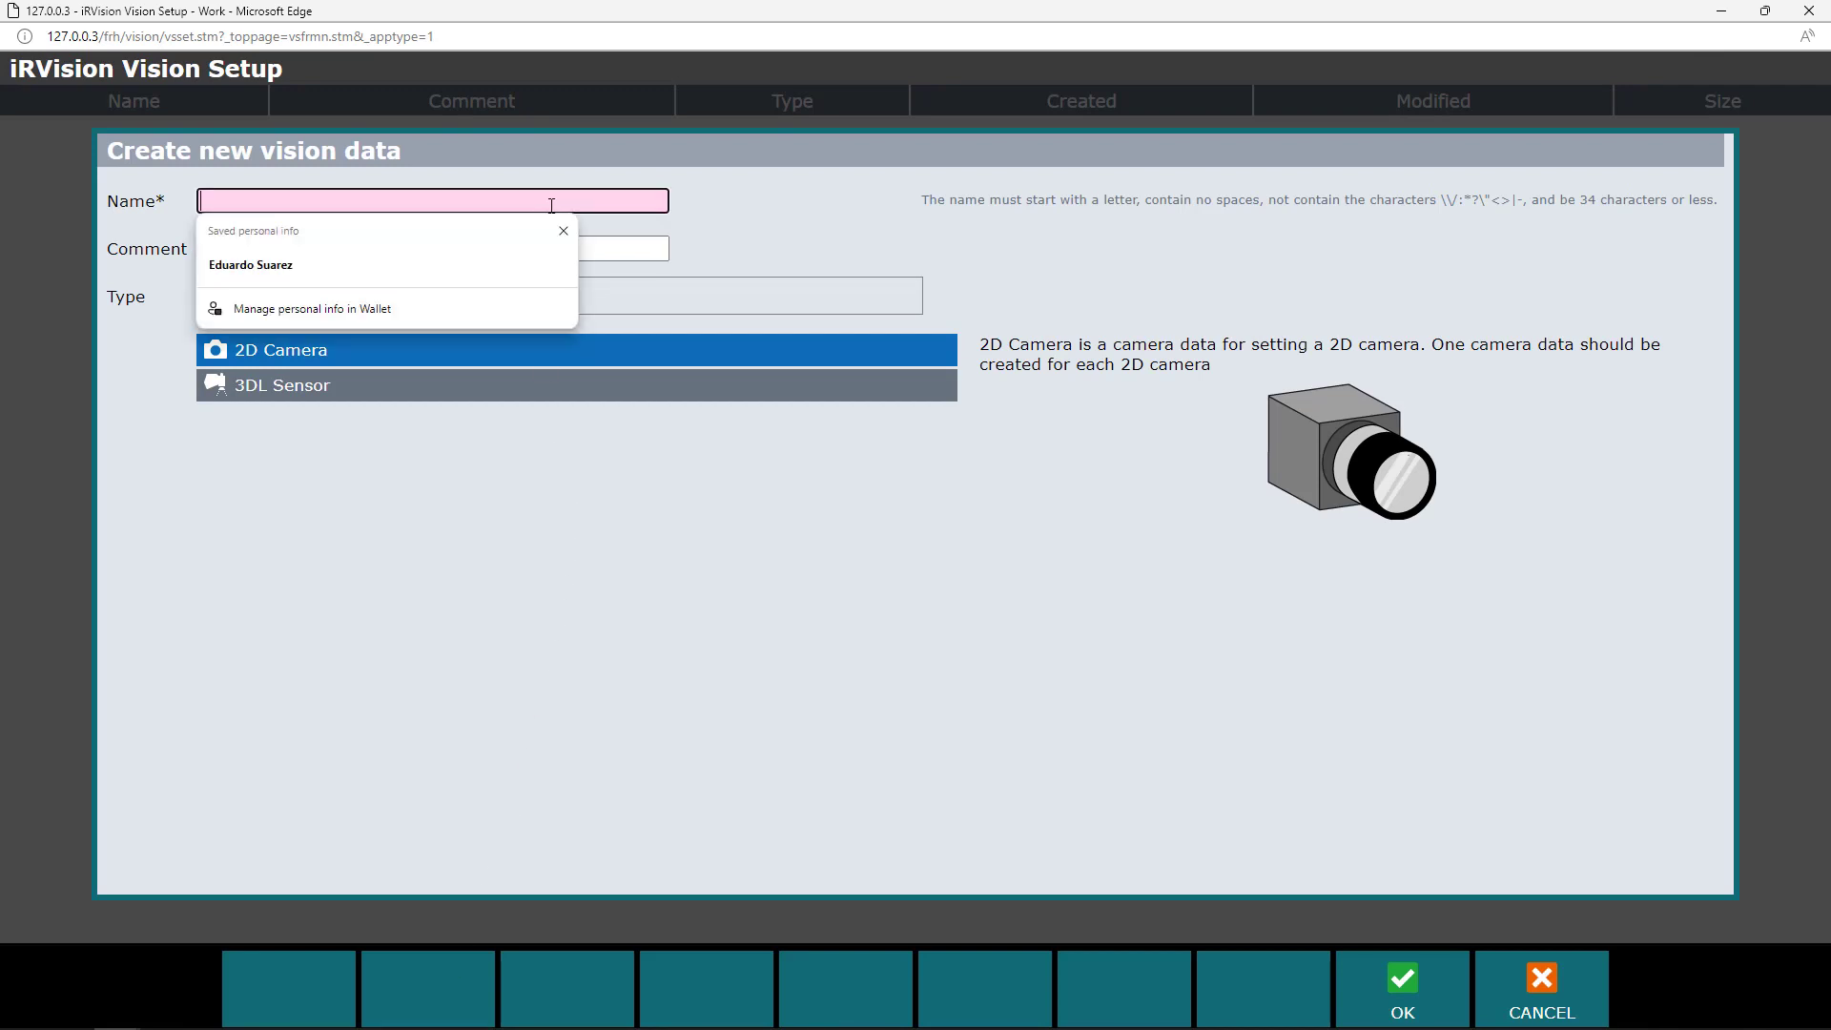
text(Camera)
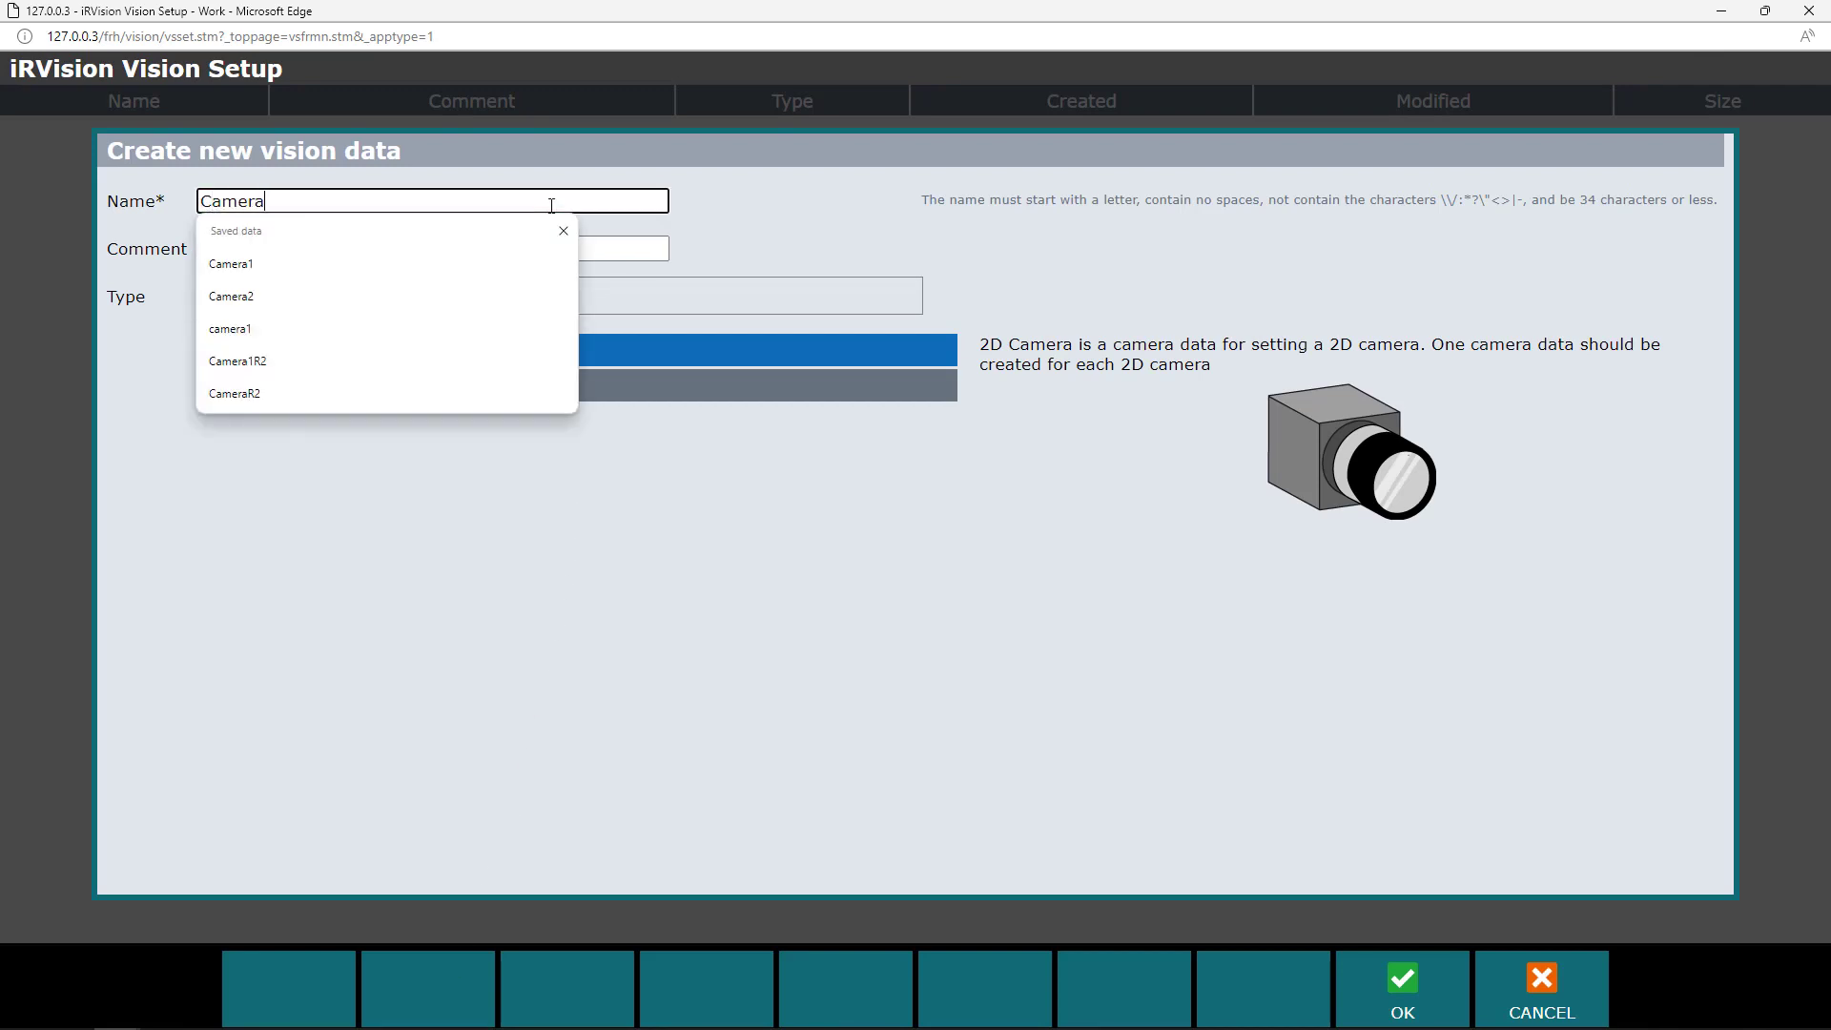
text(1)
key(ctrl+a)
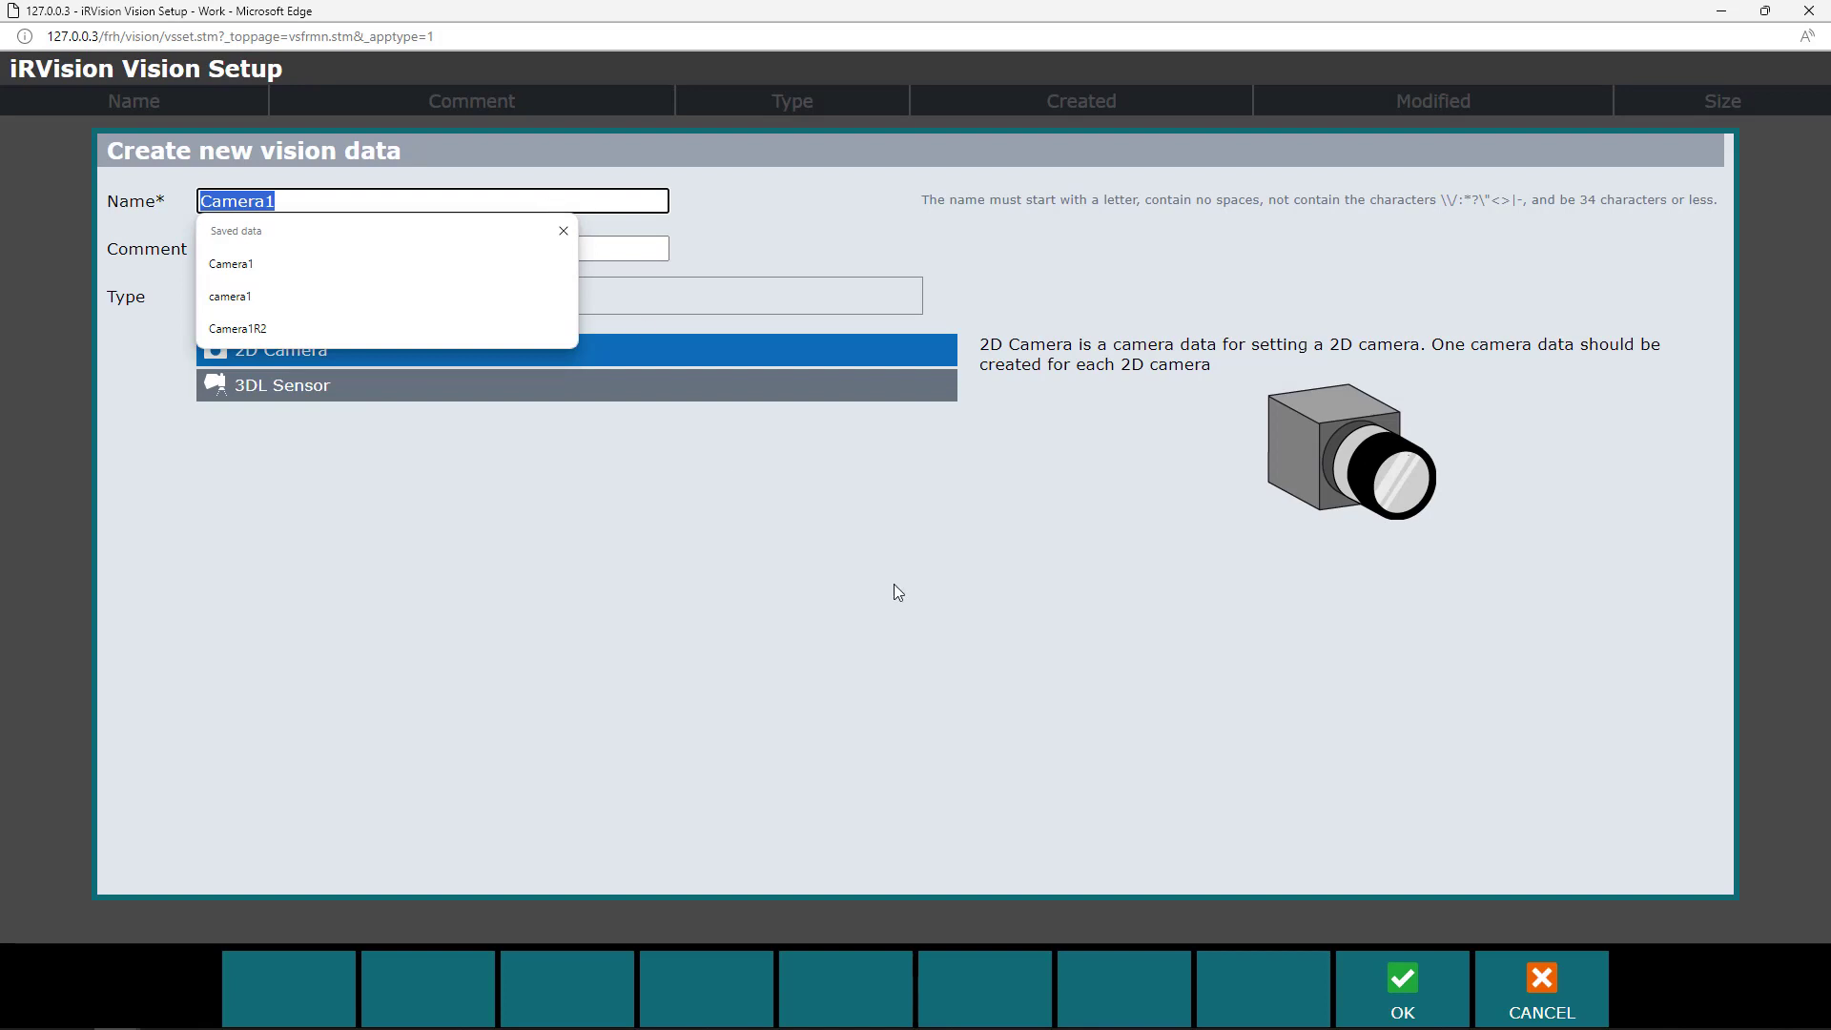
click(1428, 990)
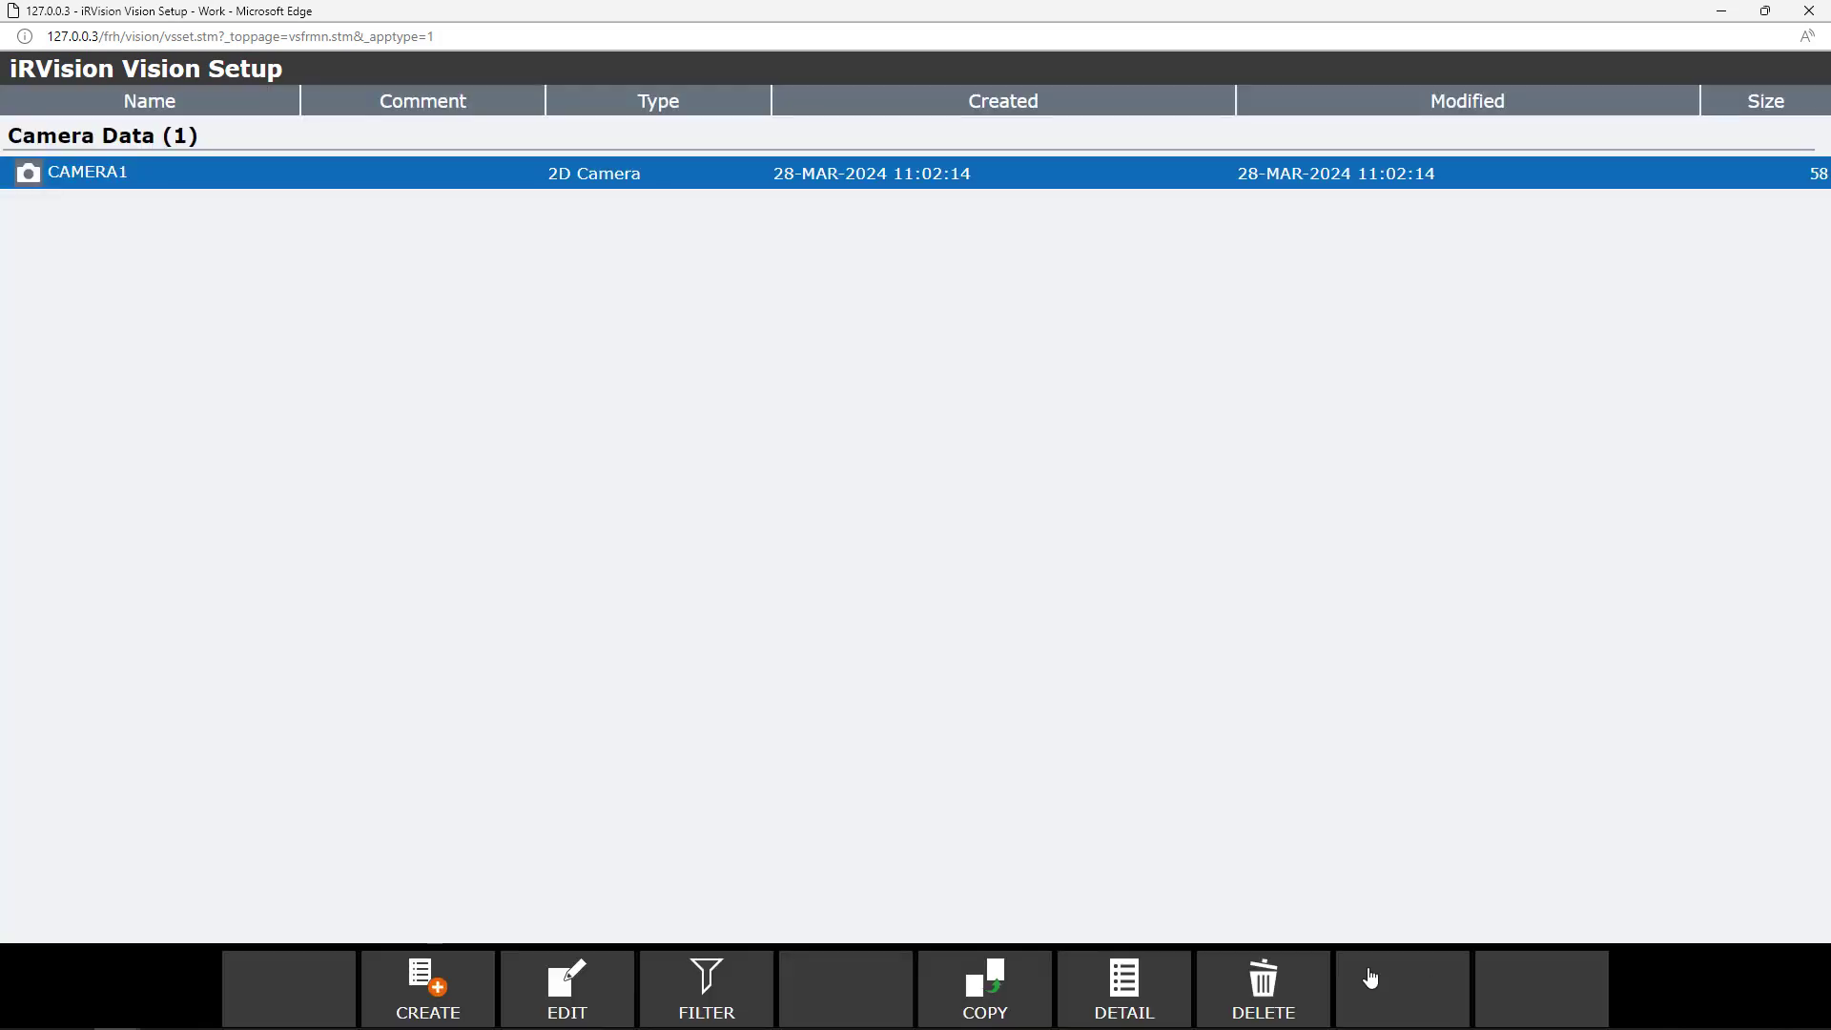
Set CAMERA1 to Camera Setup for Image Files, with Robot-Mounted Cam. as No and calibration as No Calibration
click(568, 985)
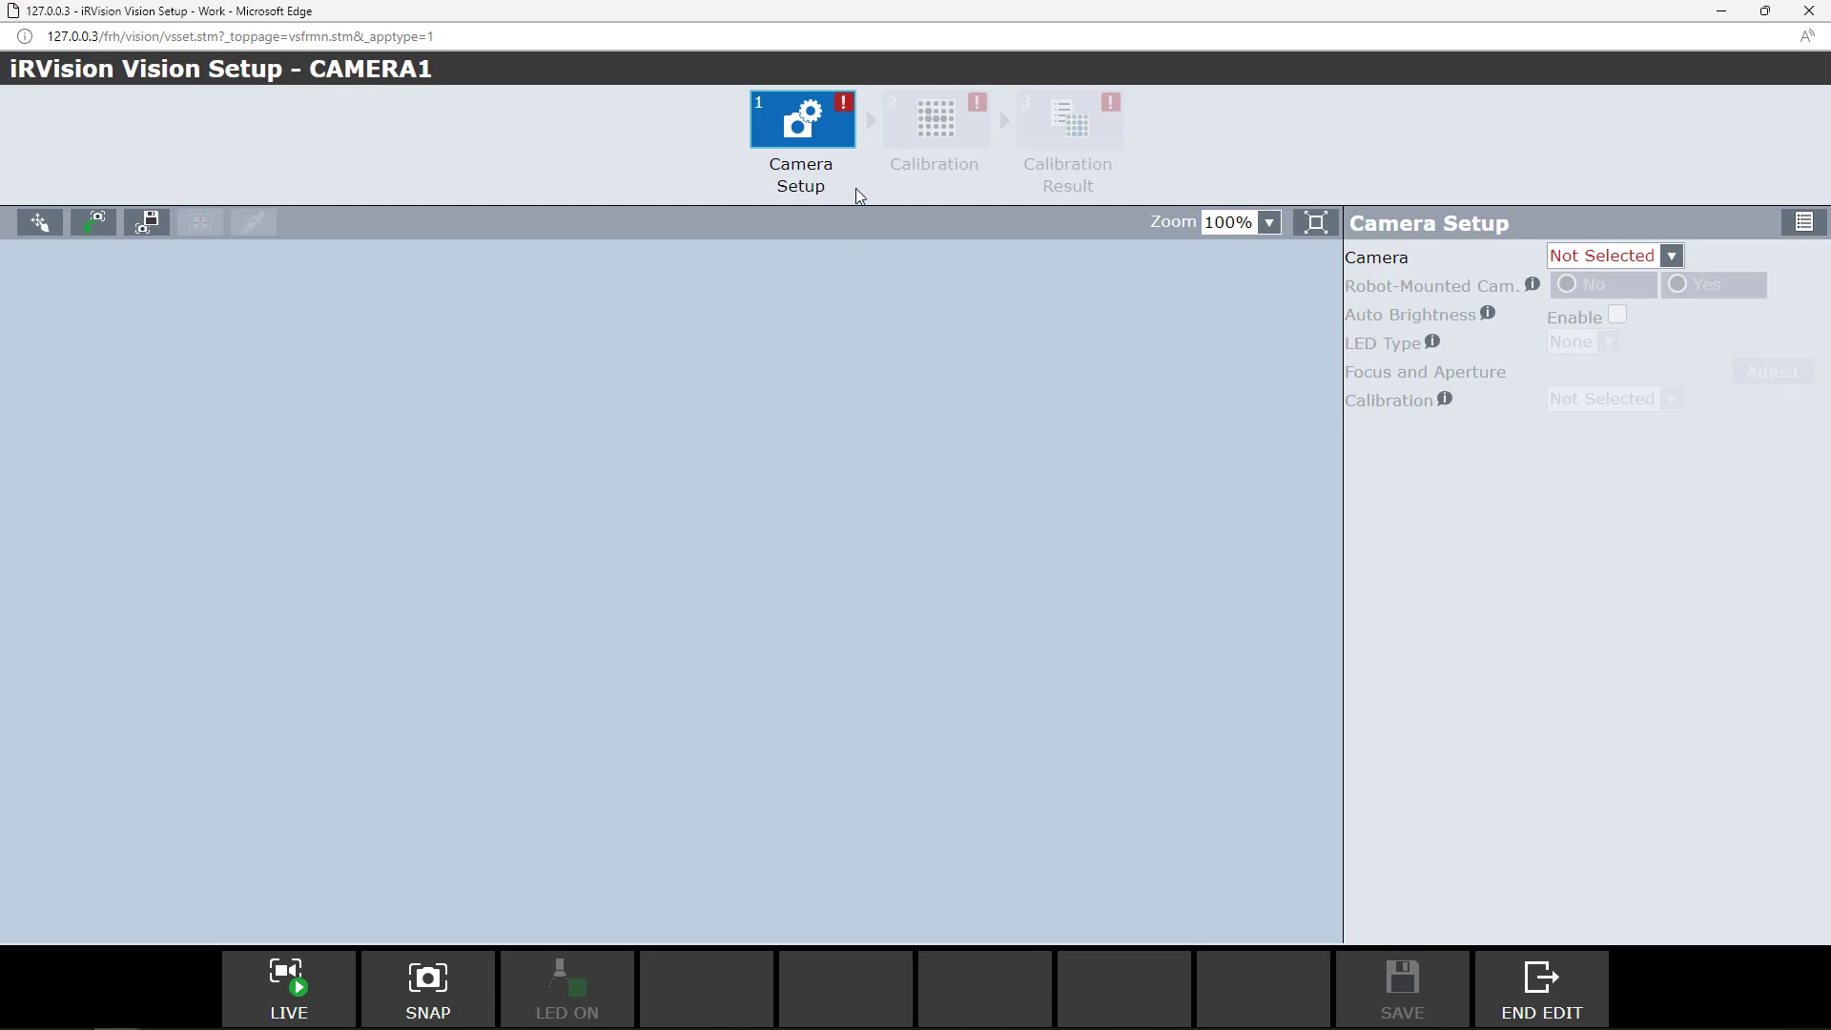
click(1670, 257)
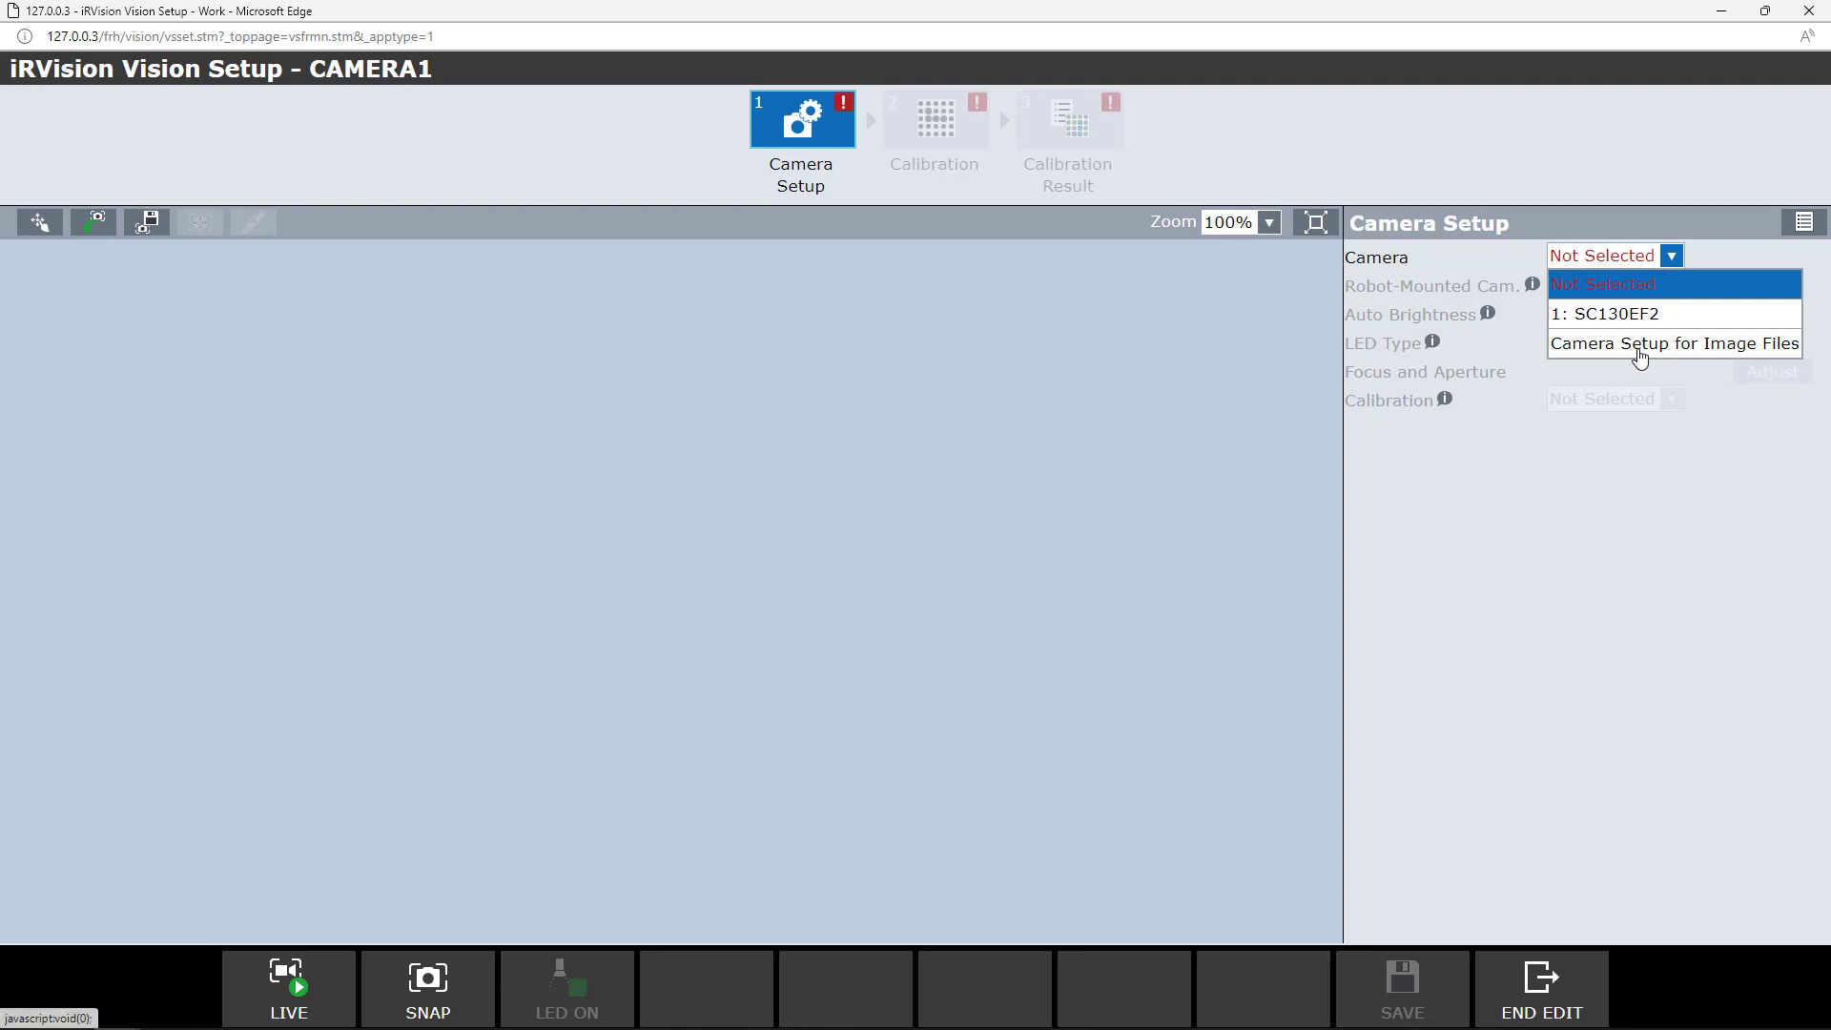
click(1636, 347)
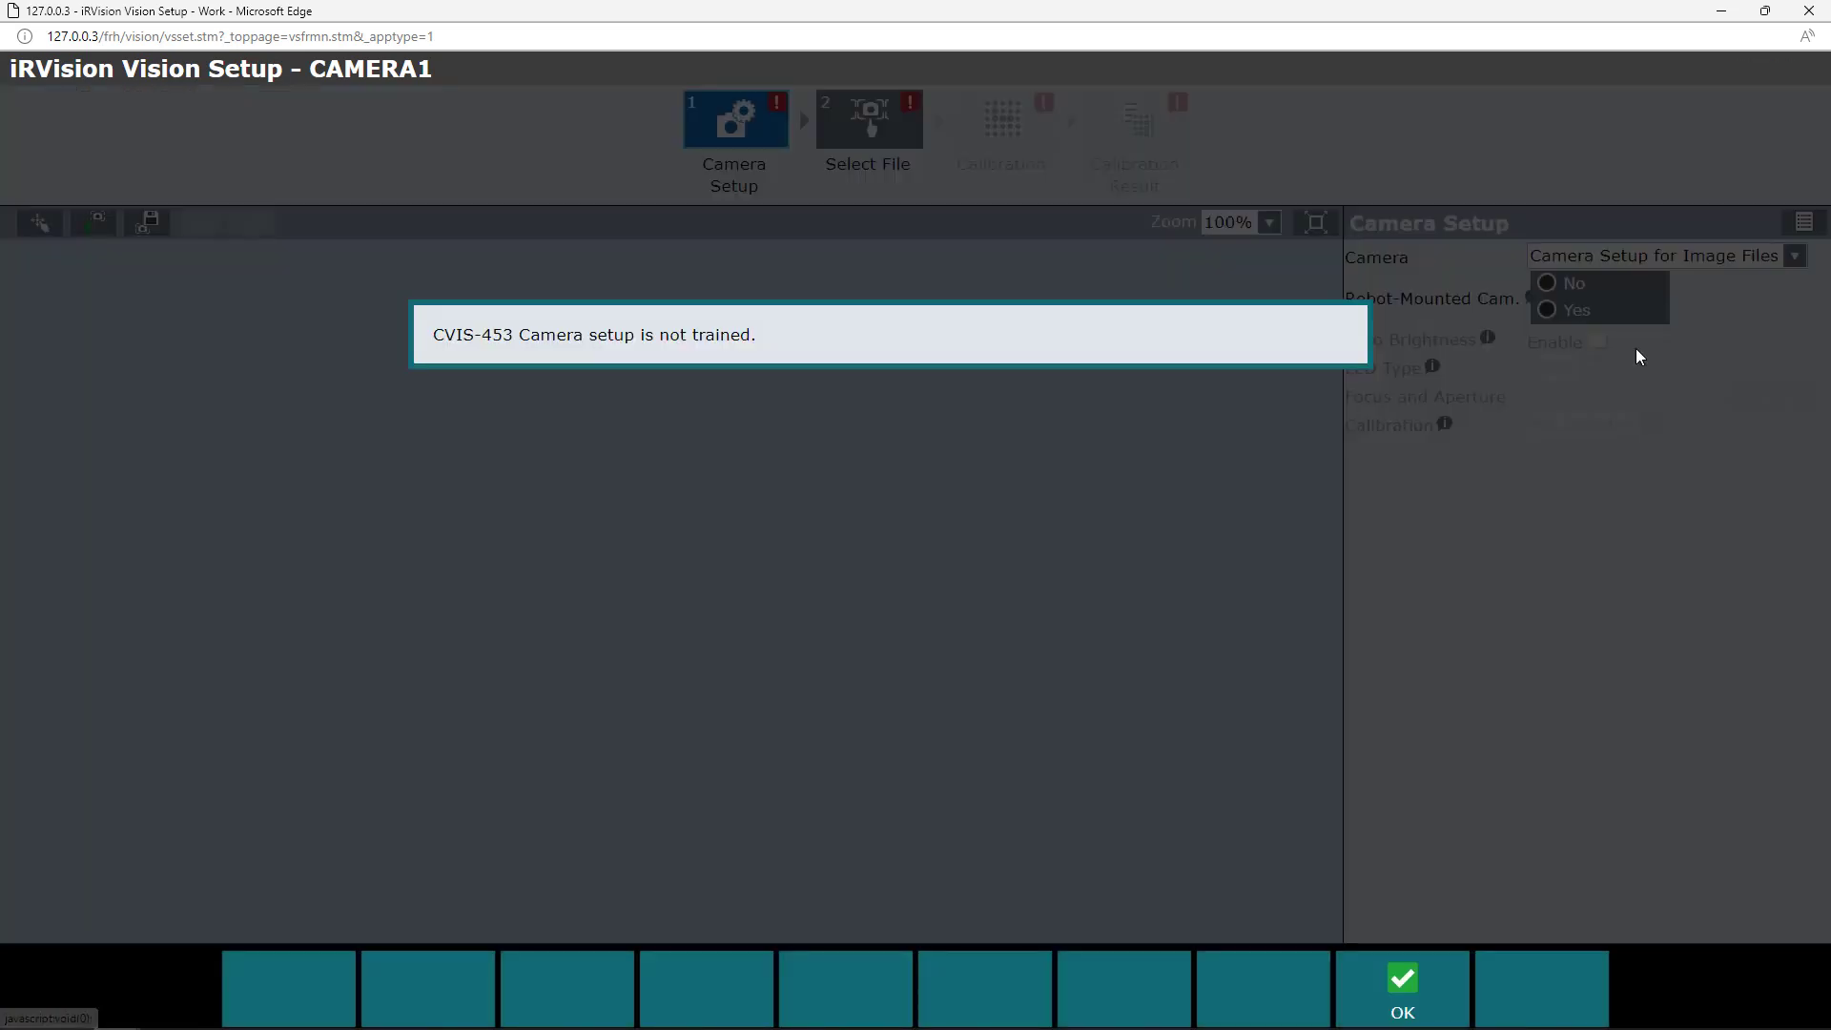
click(1418, 977)
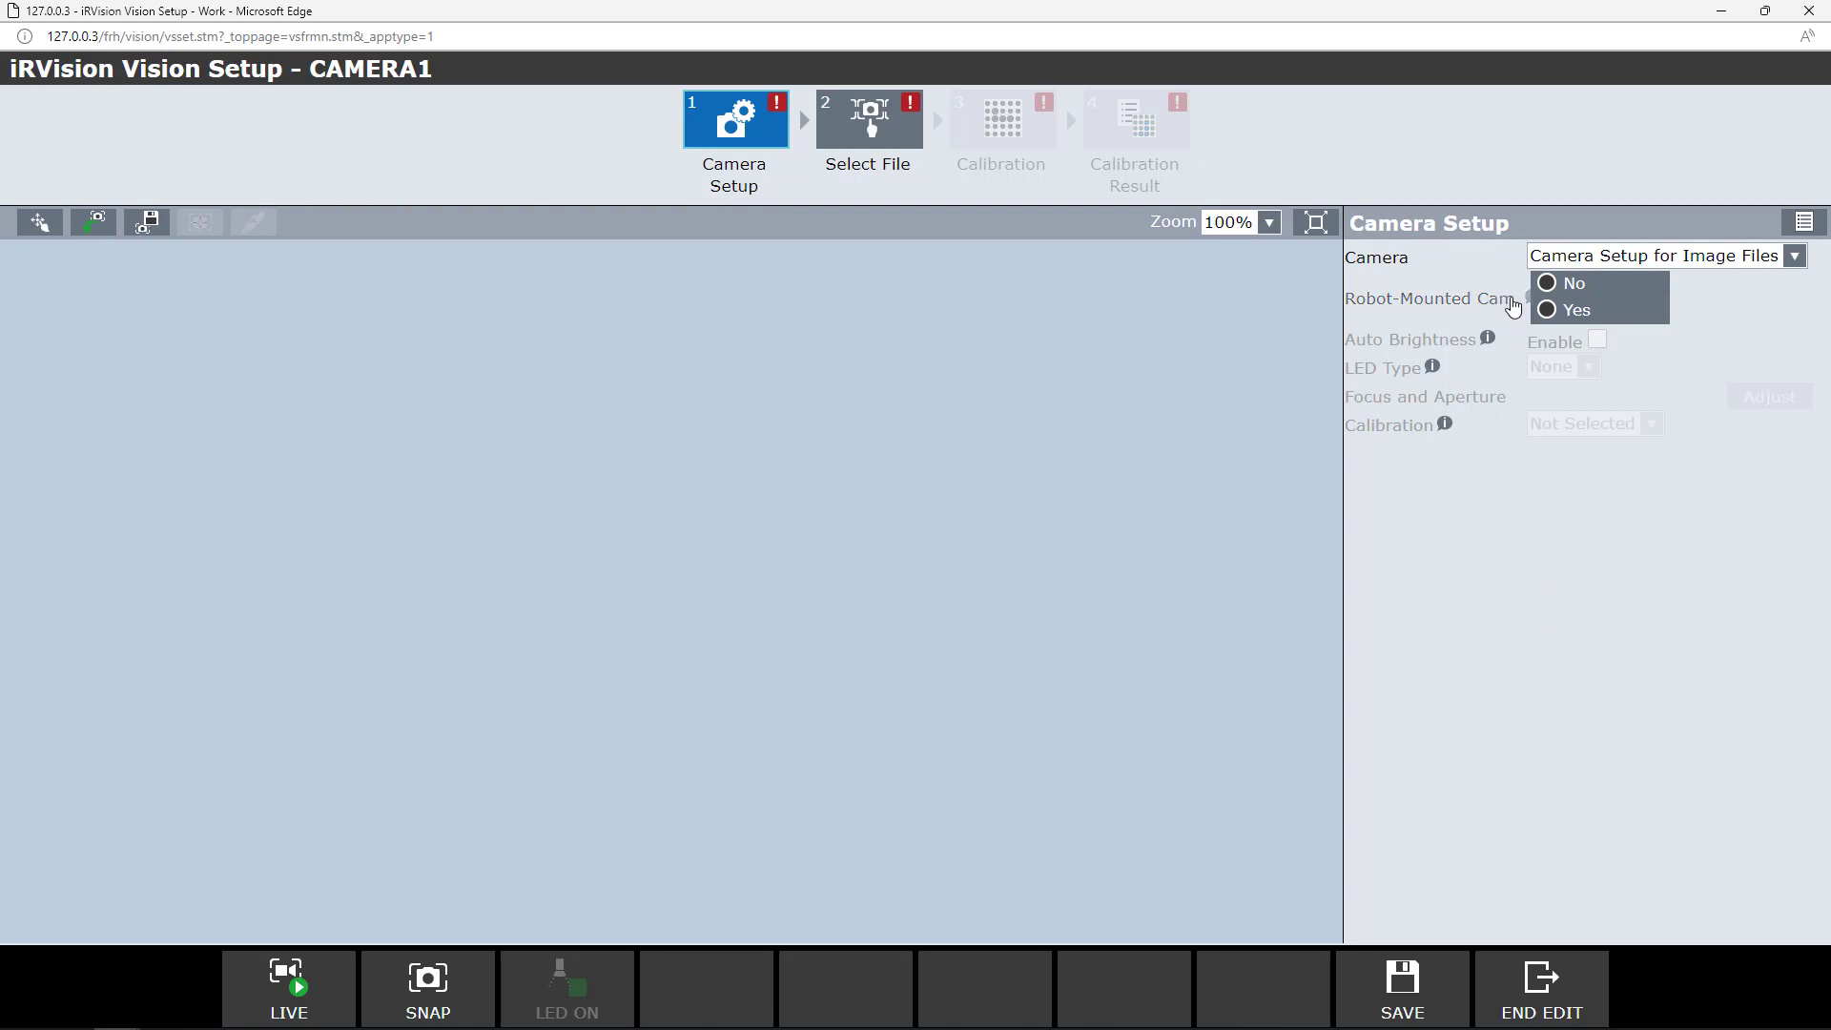
click(1535, 291)
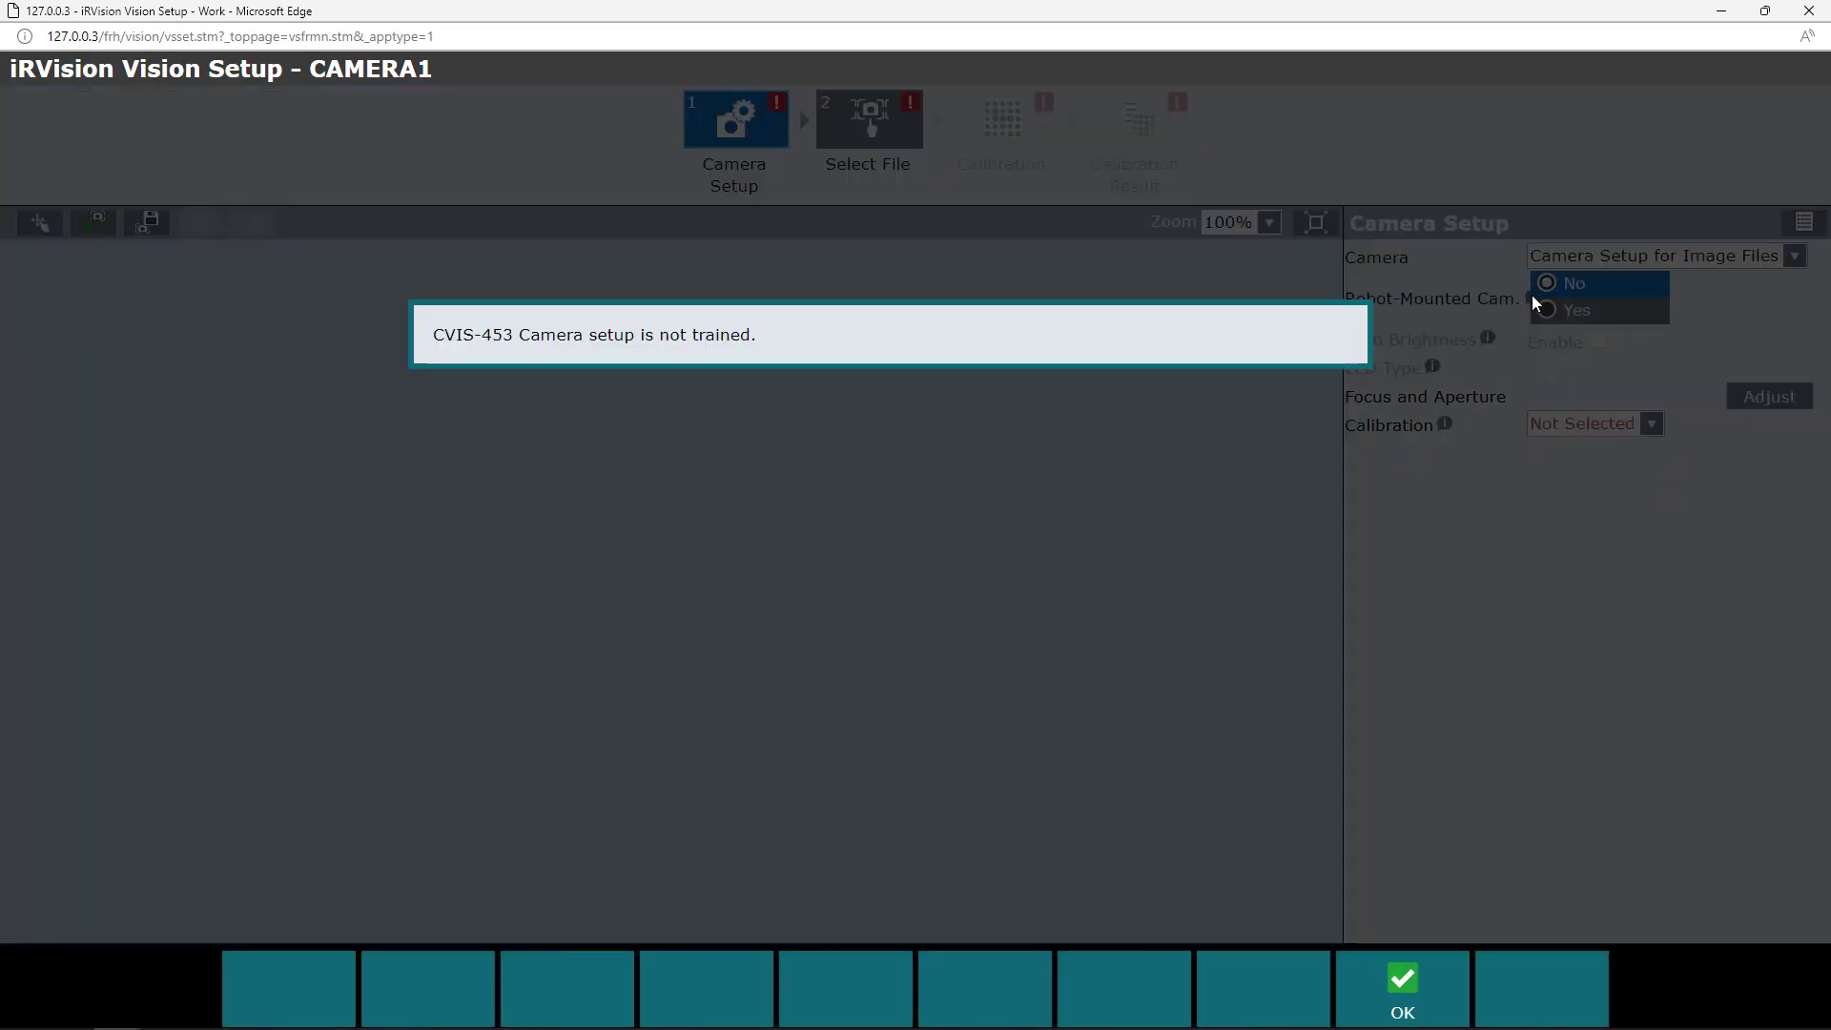
click(1400, 999)
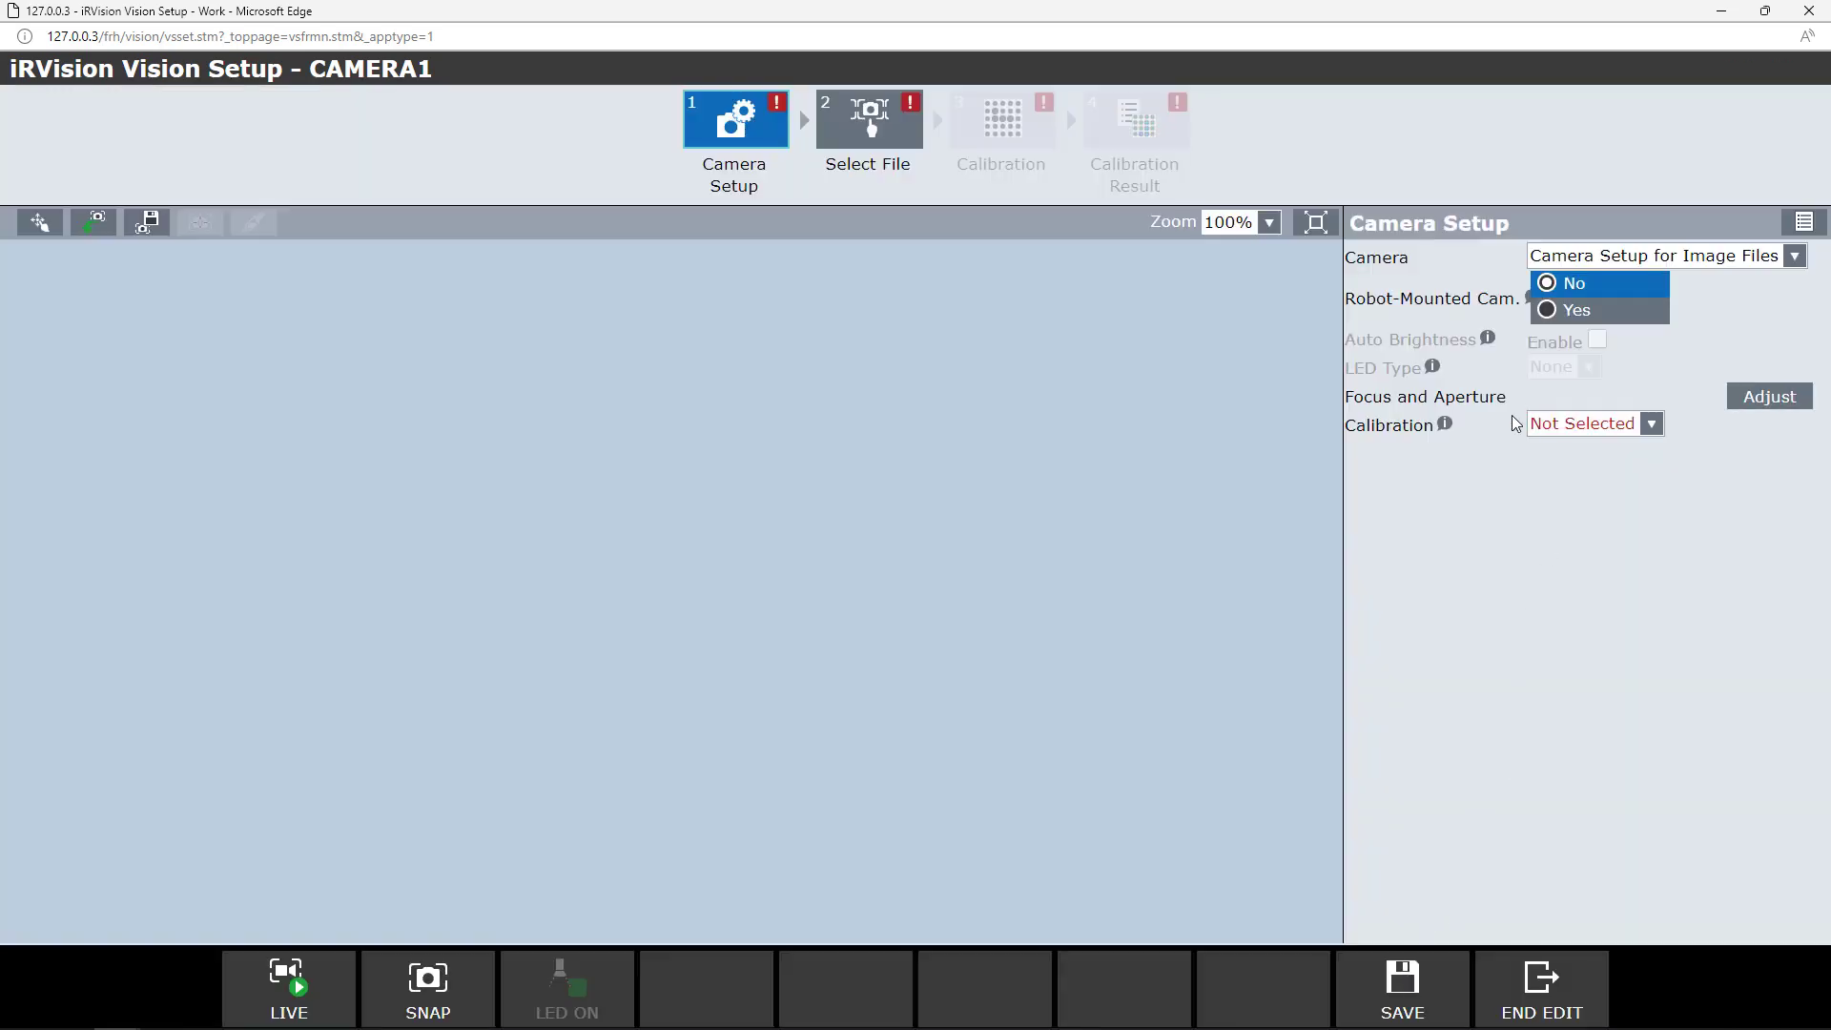
click(1645, 424)
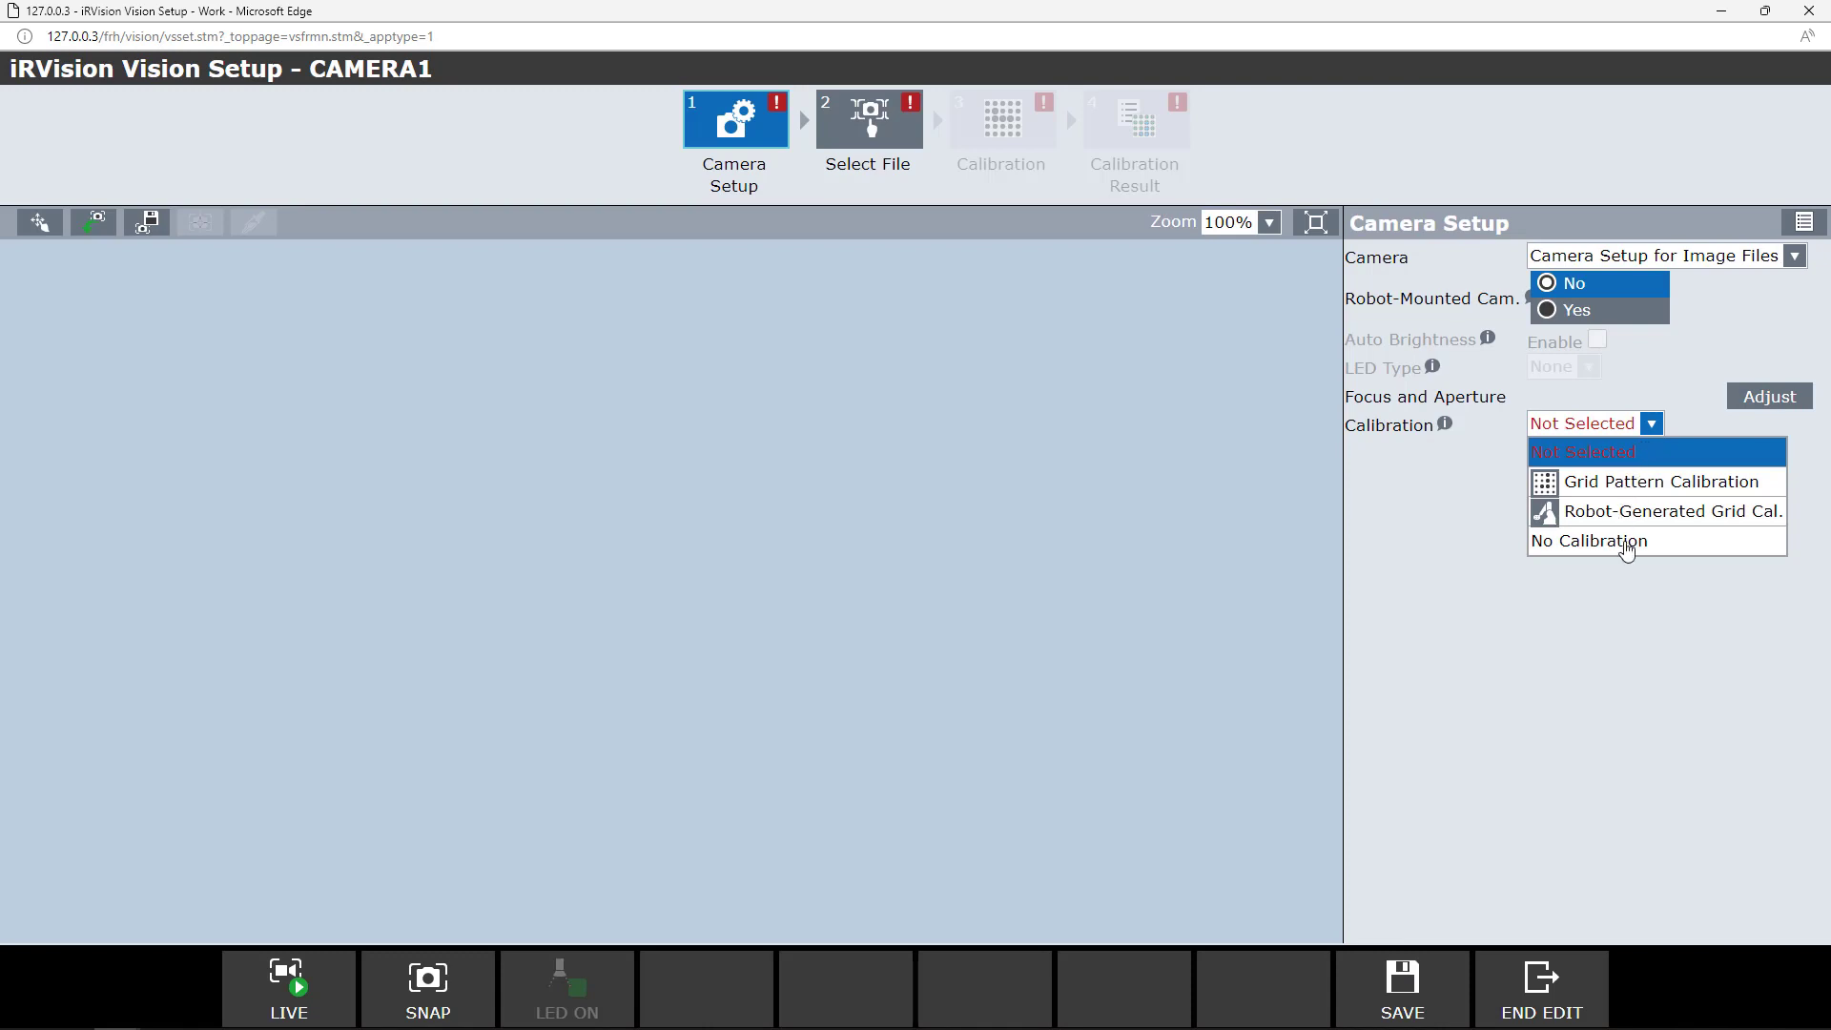
click(1629, 542)
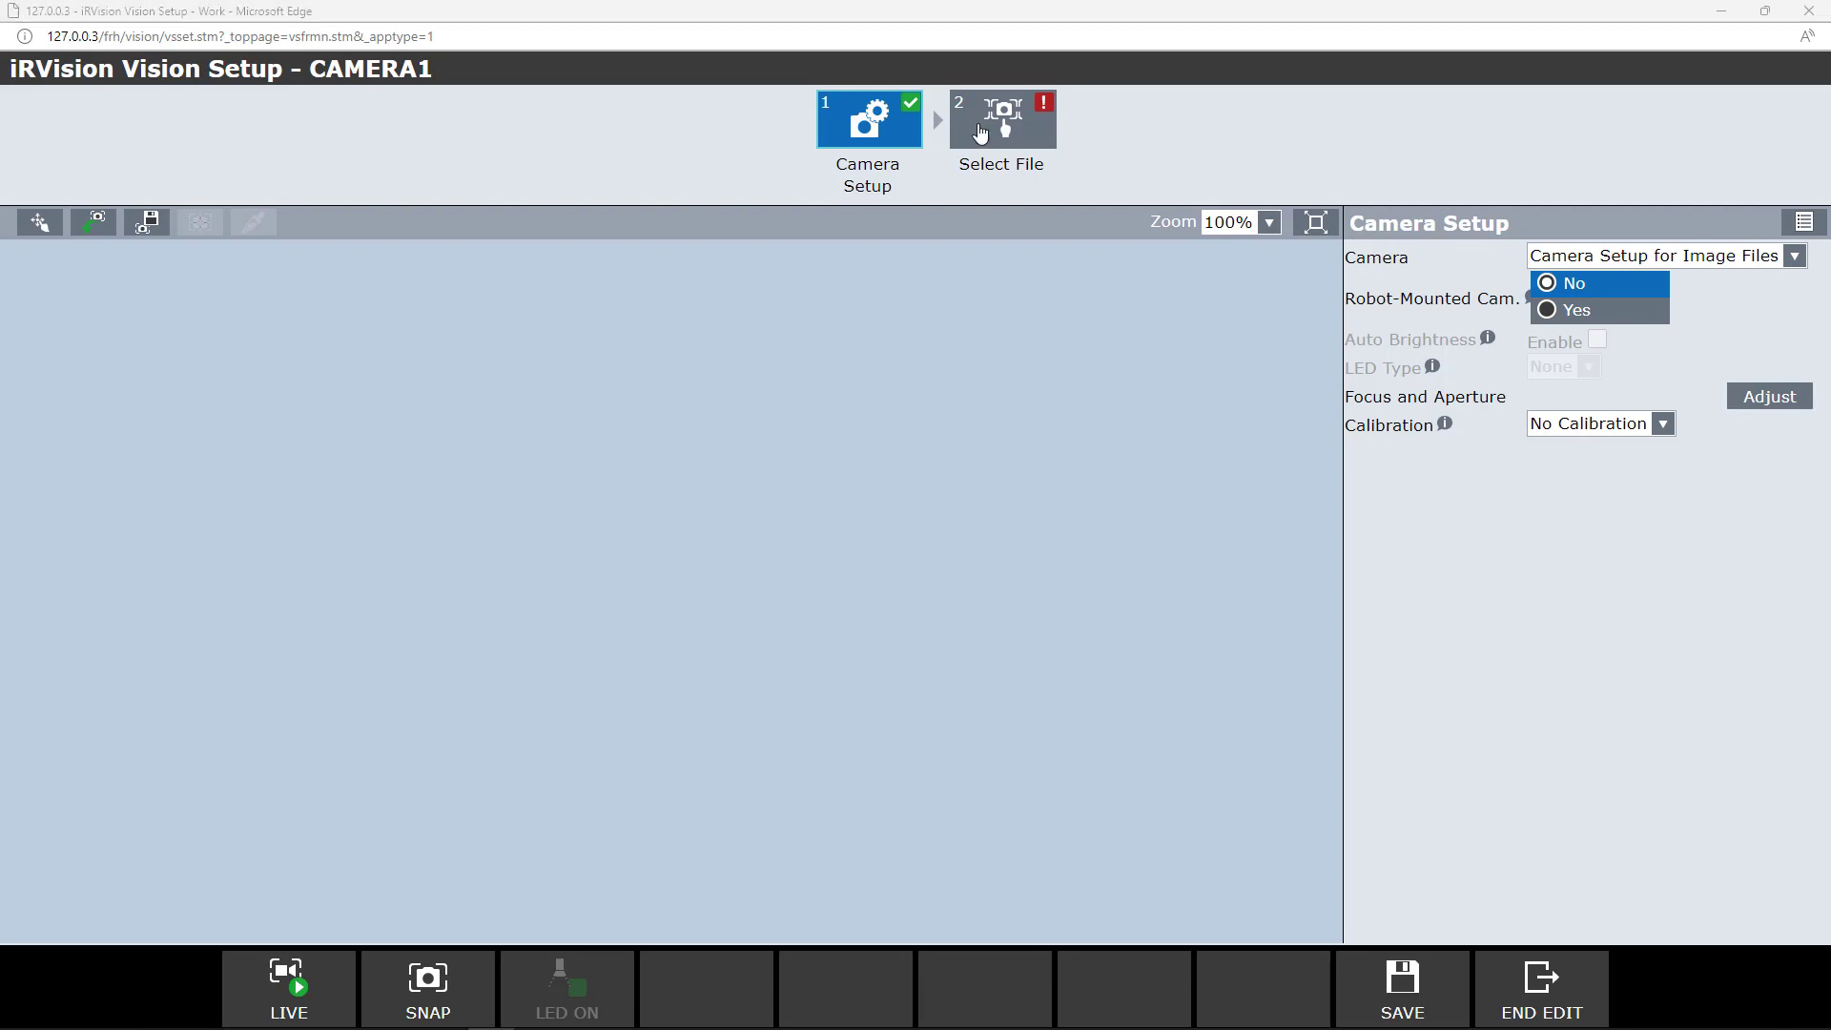
Choose UT1: as CAMERA1's image file folder, save the camera data and end its editing
click(981, 133)
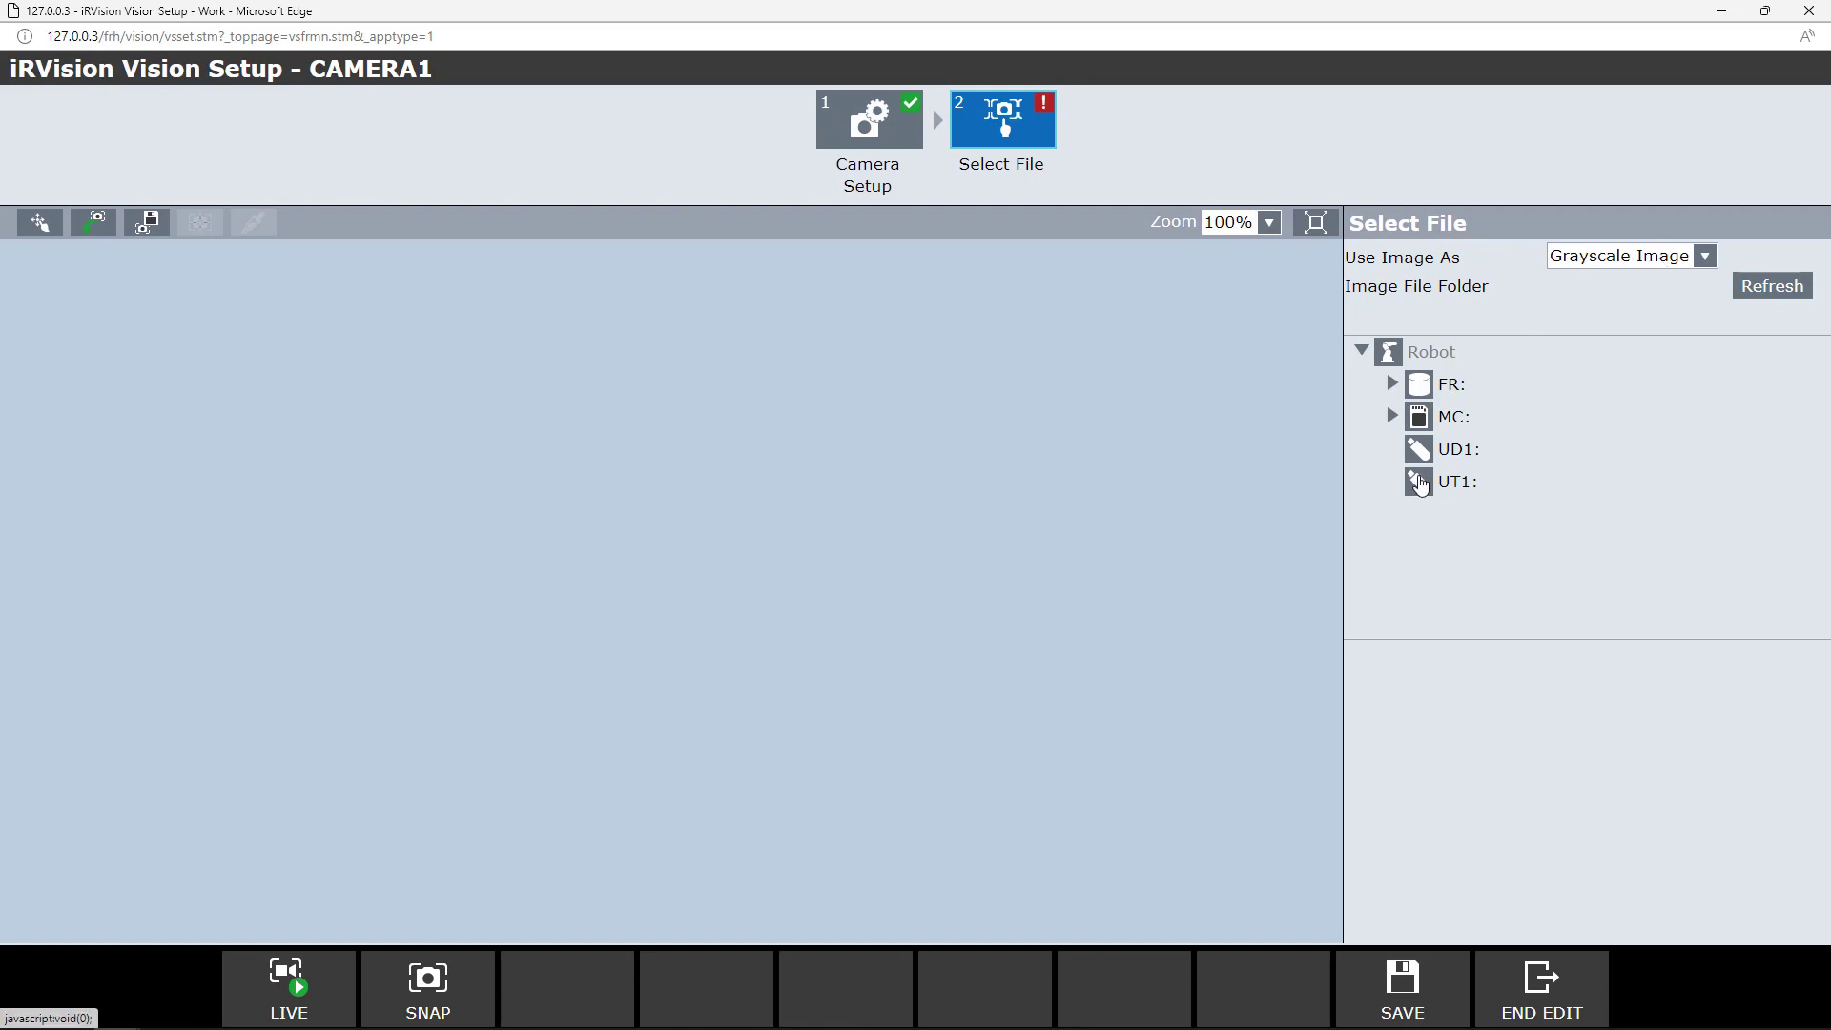
click(1421, 484)
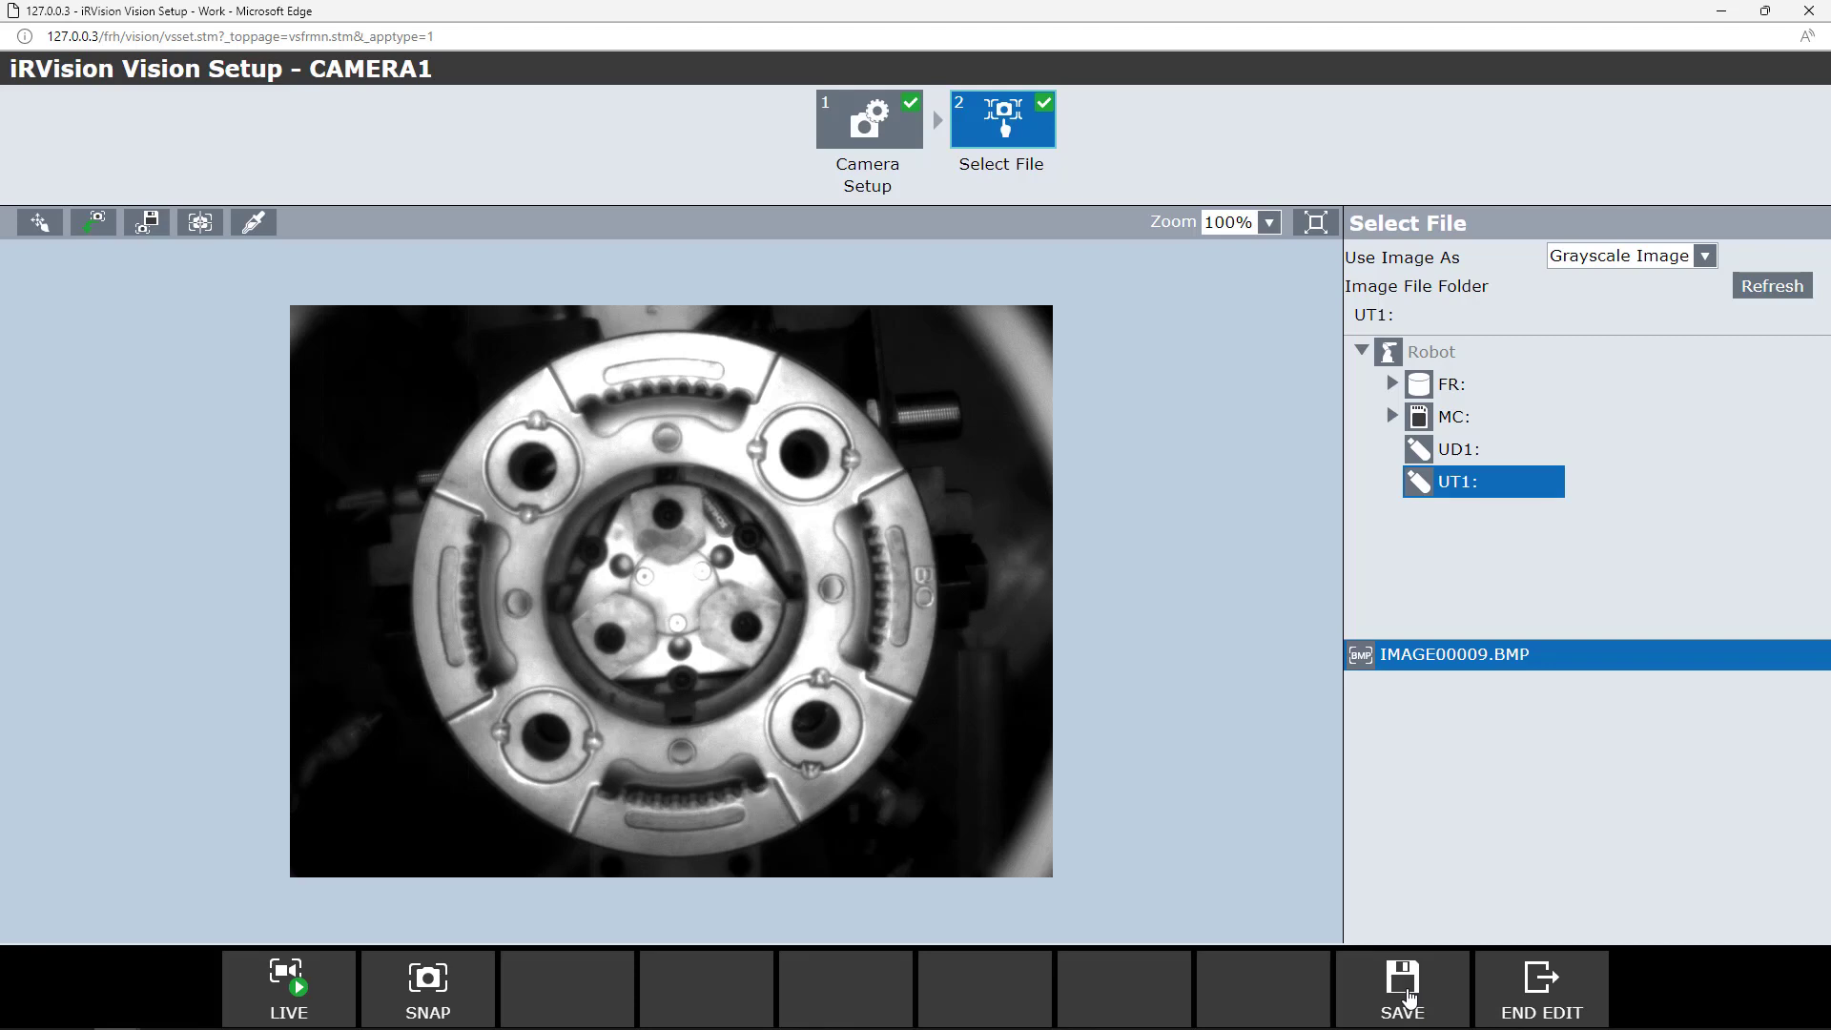
click(1410, 996)
click(1538, 999)
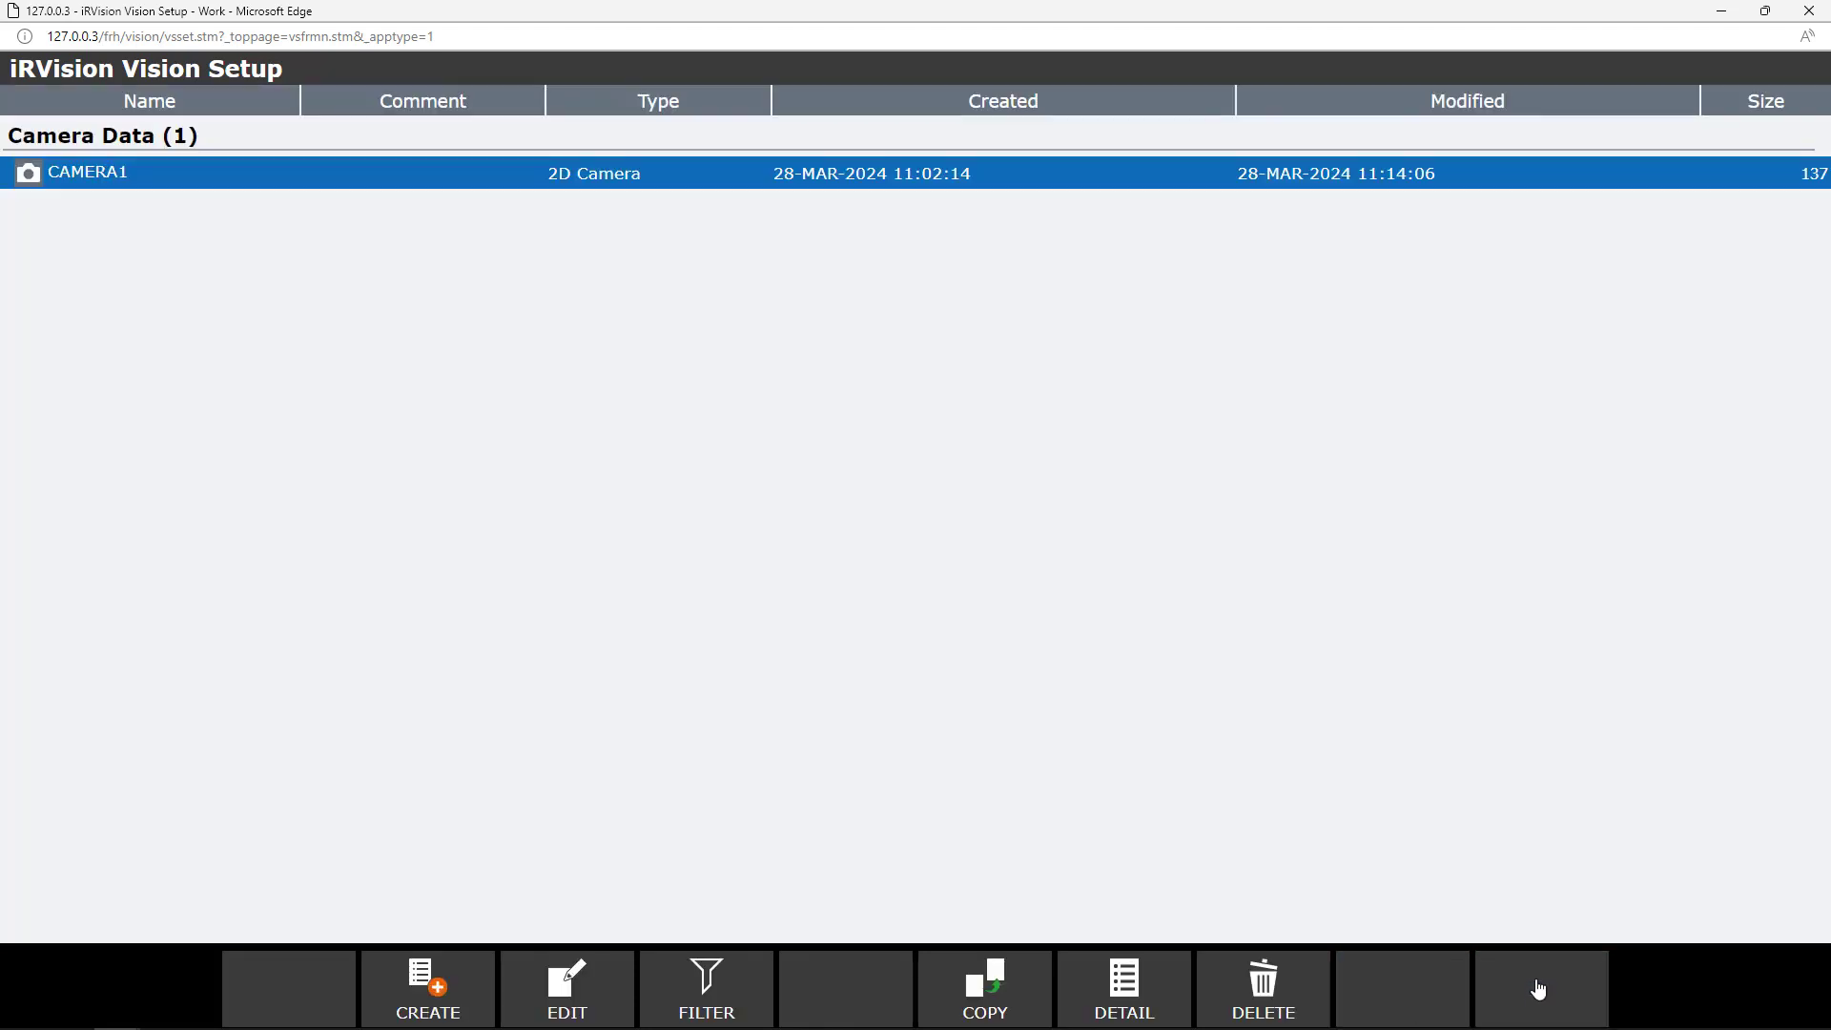
Create a Single View Inspection VisProc named SVIP_AIEP and open it for editing
click(432, 990)
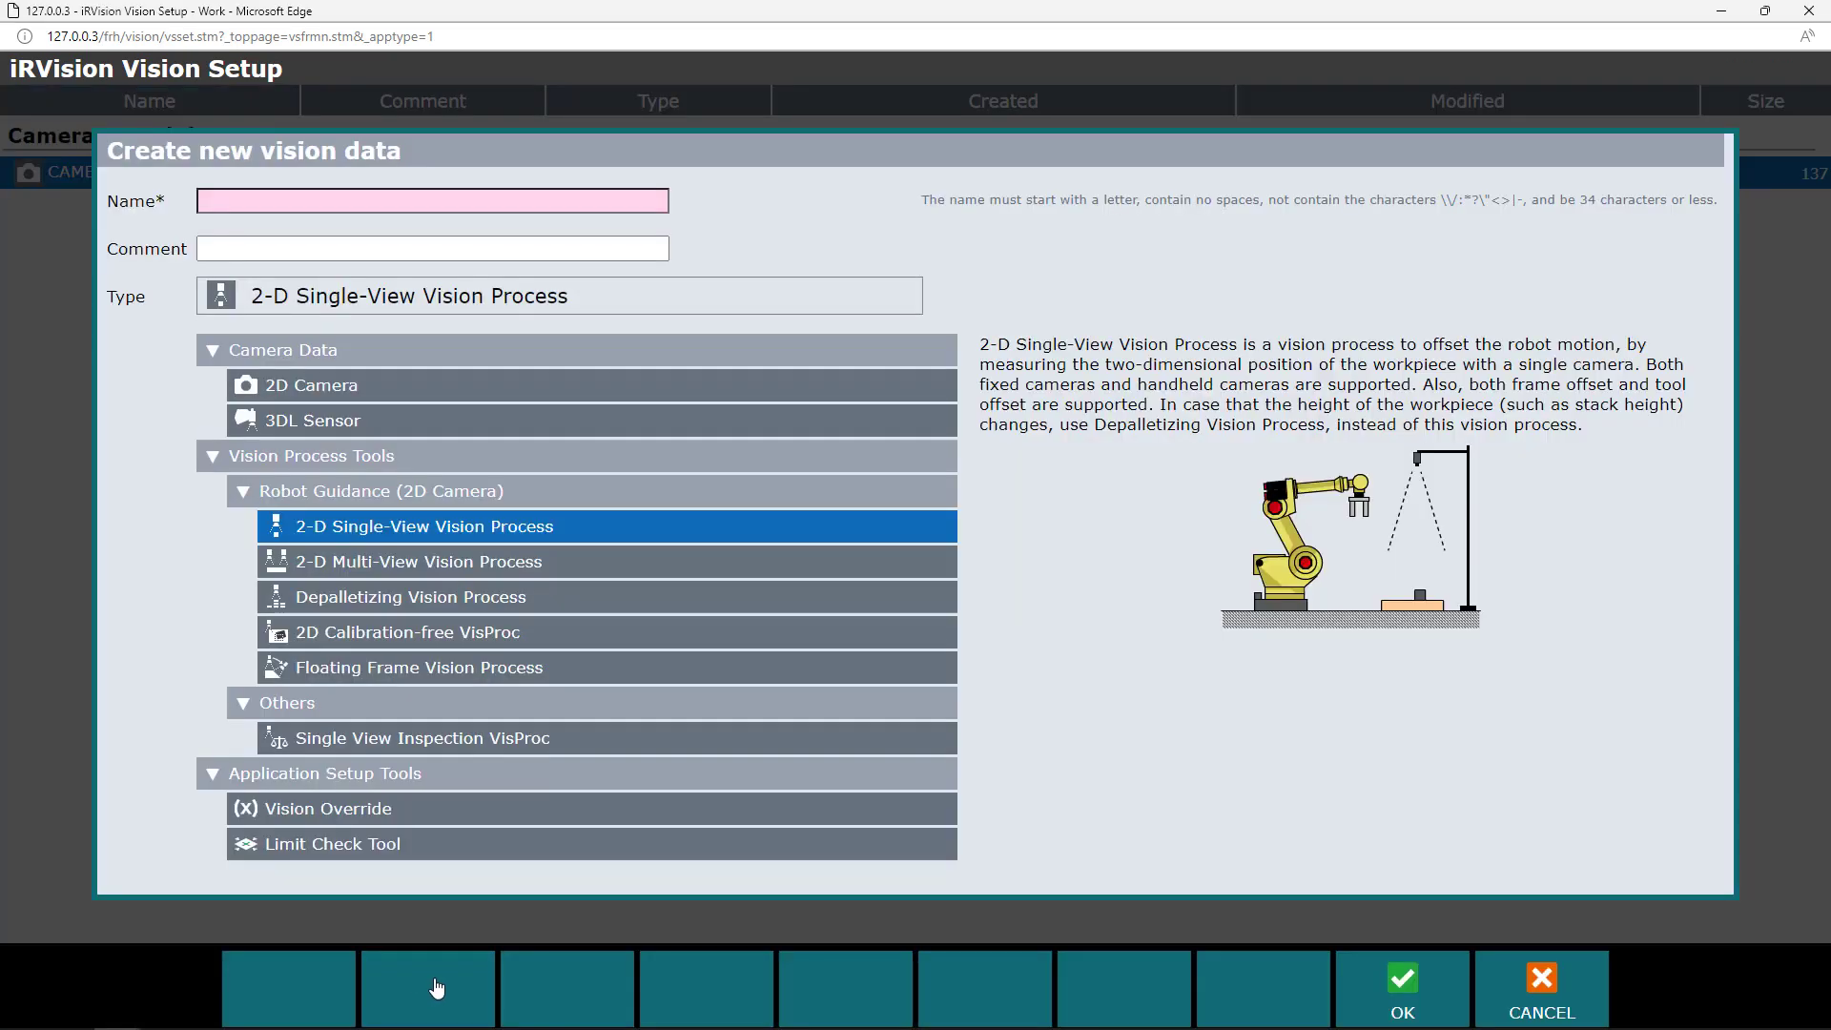
click(347, 742)
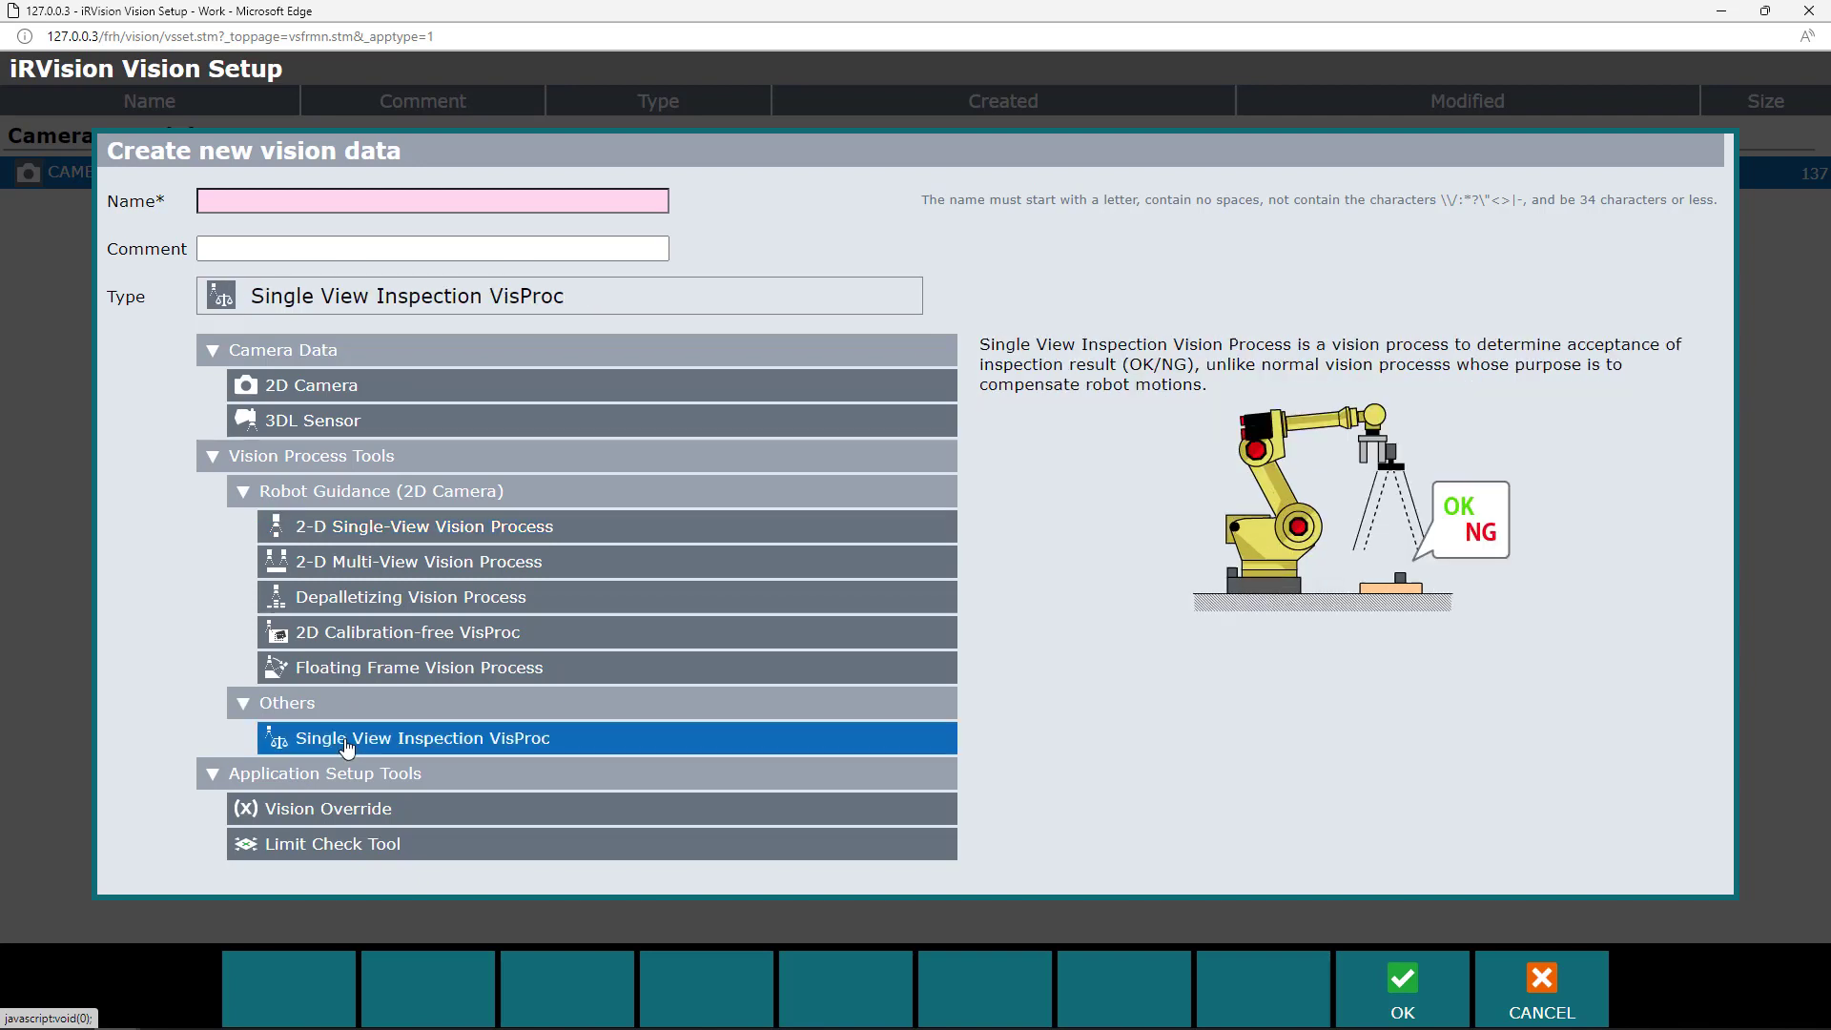
click(388, 202)
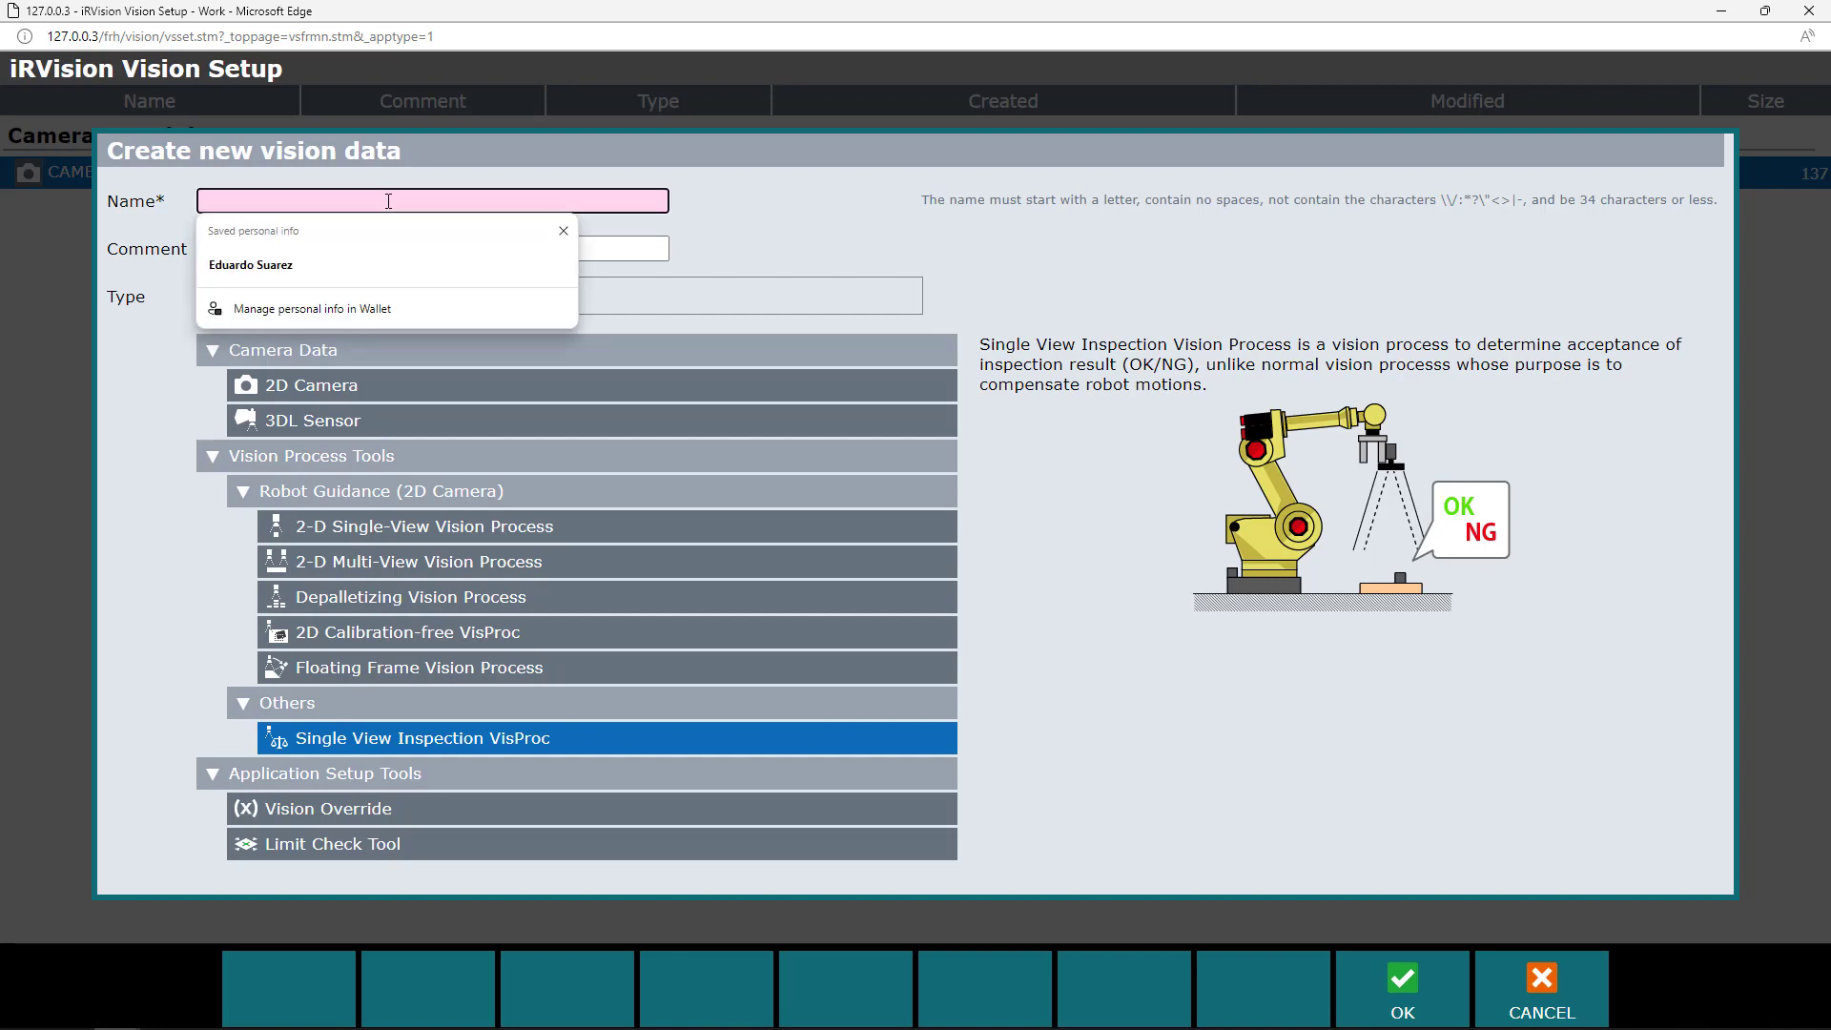
text(SV)
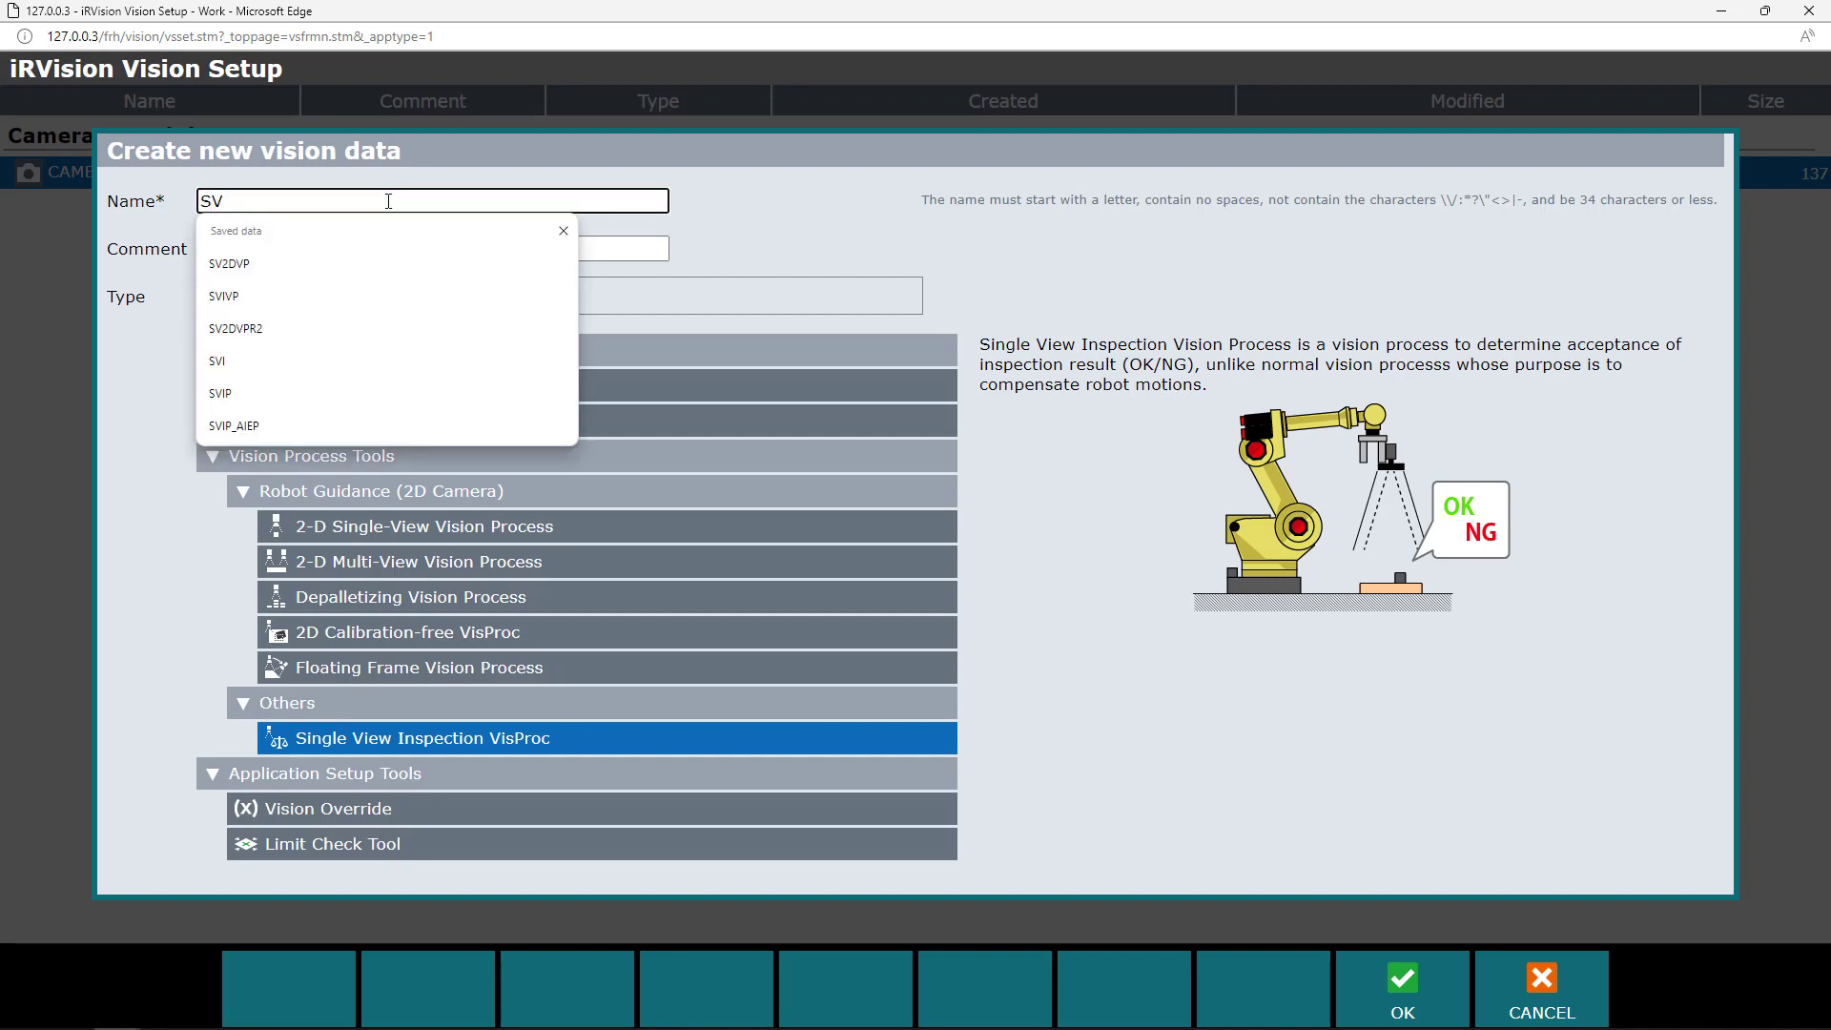
text(IP)
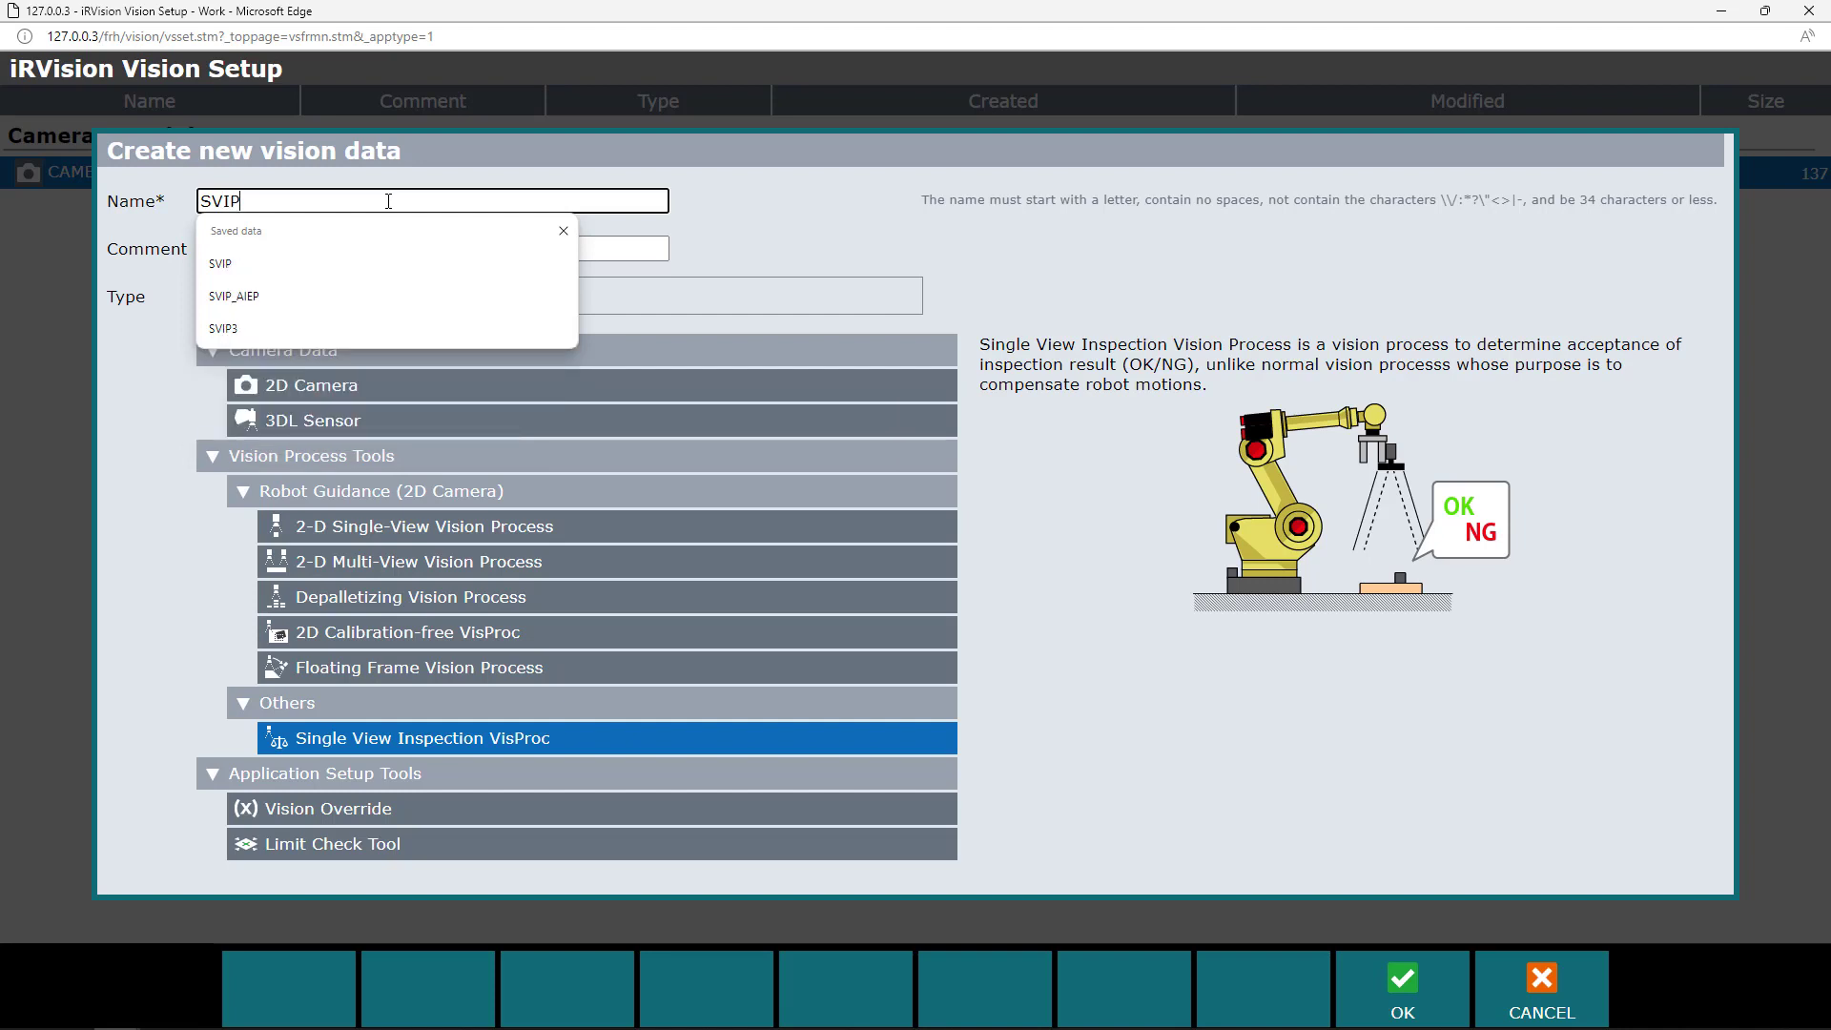
text(_AIEP)
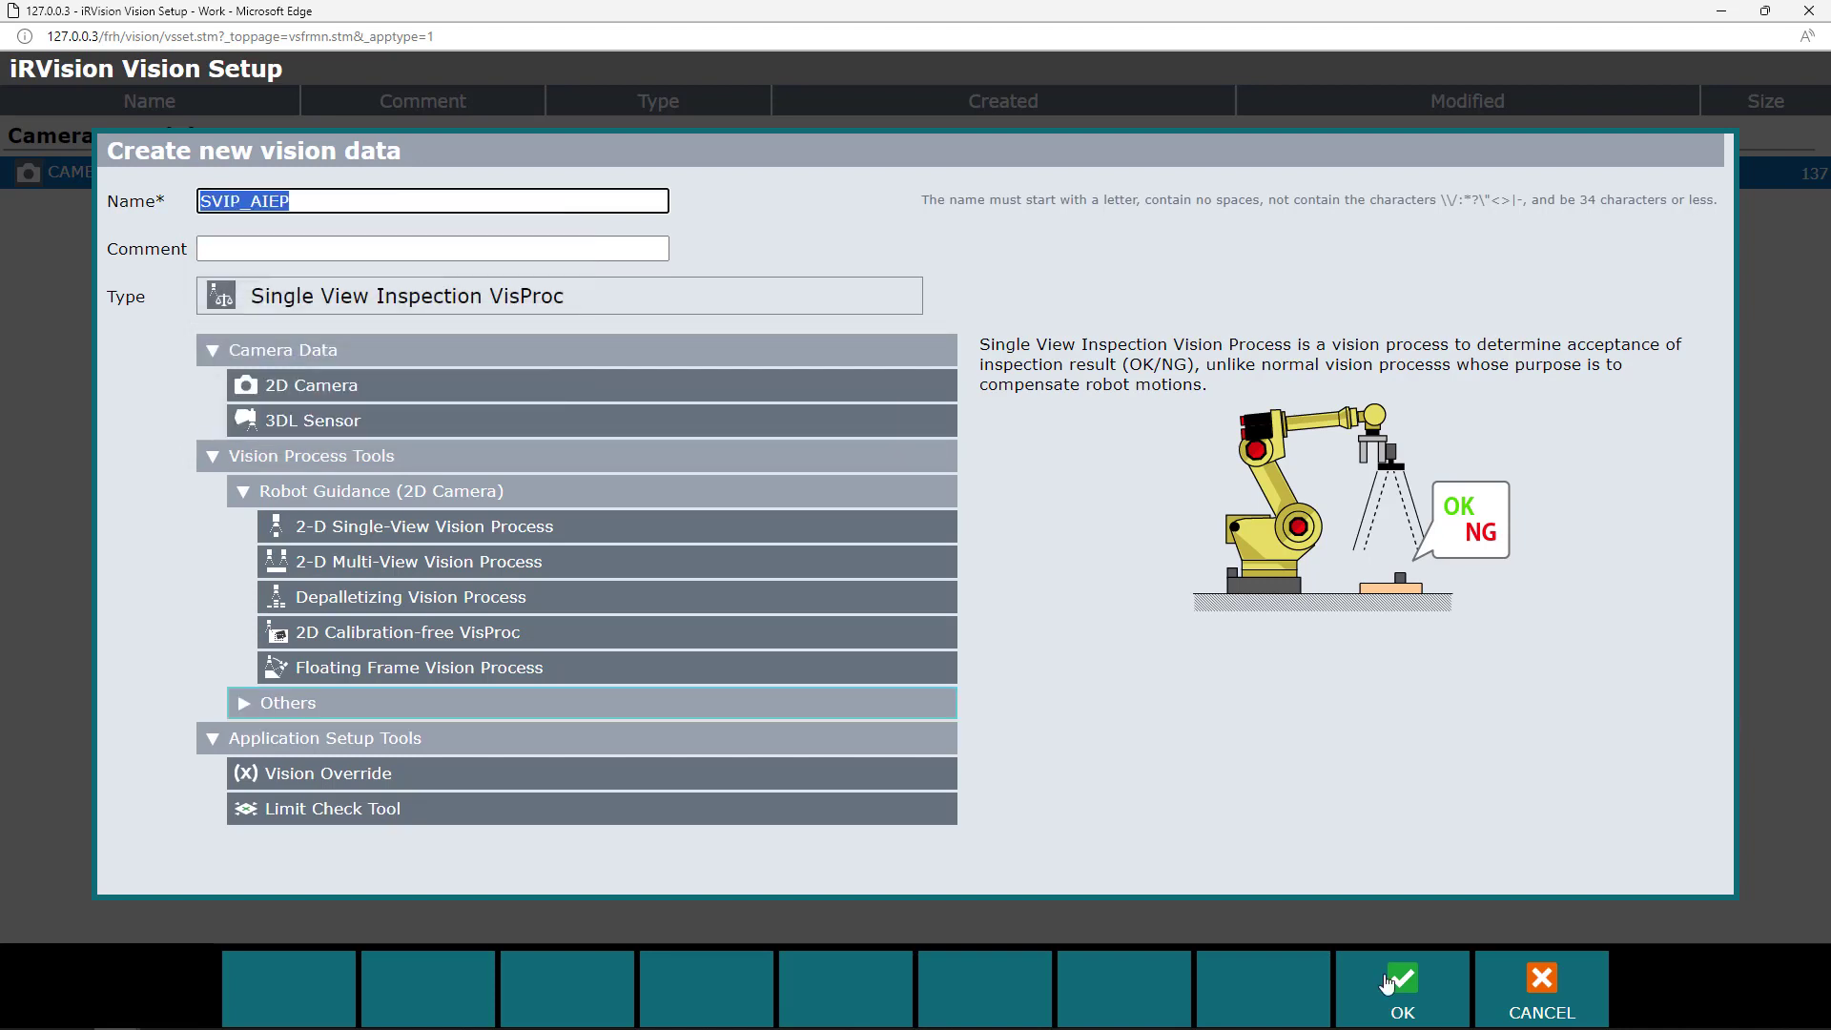
click(1391, 982)
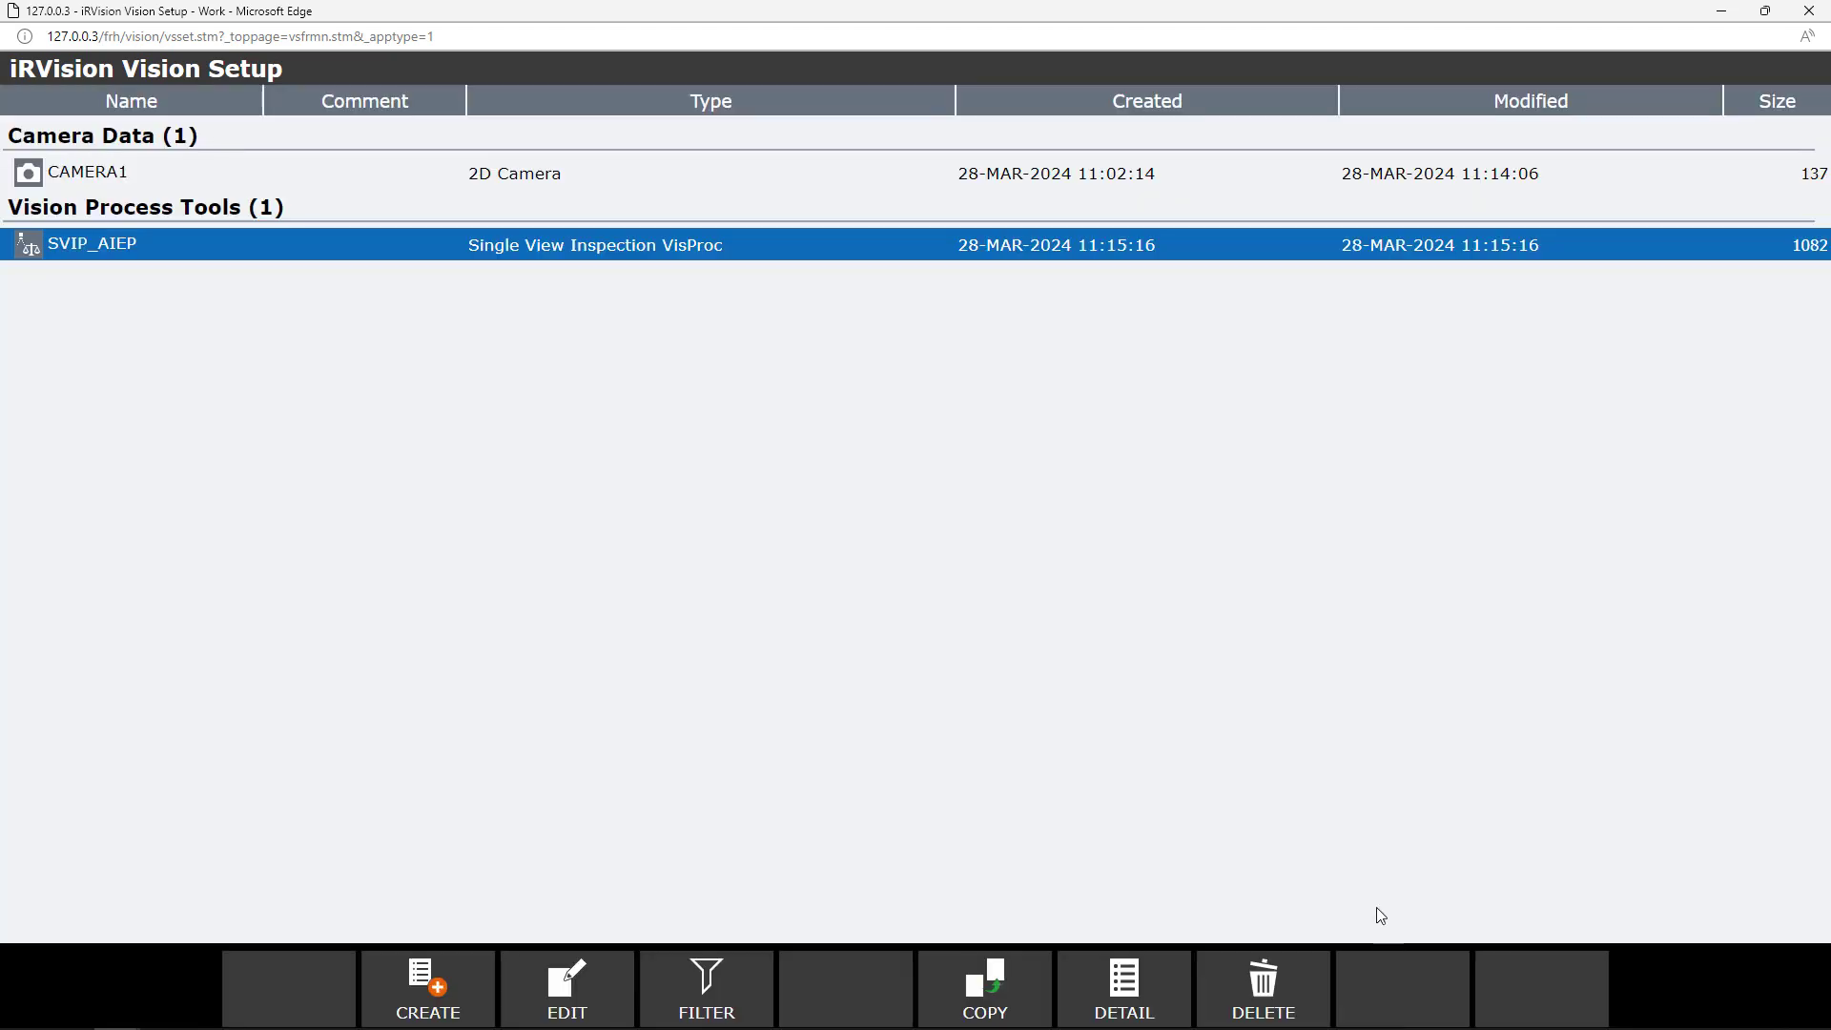
click(558, 995)
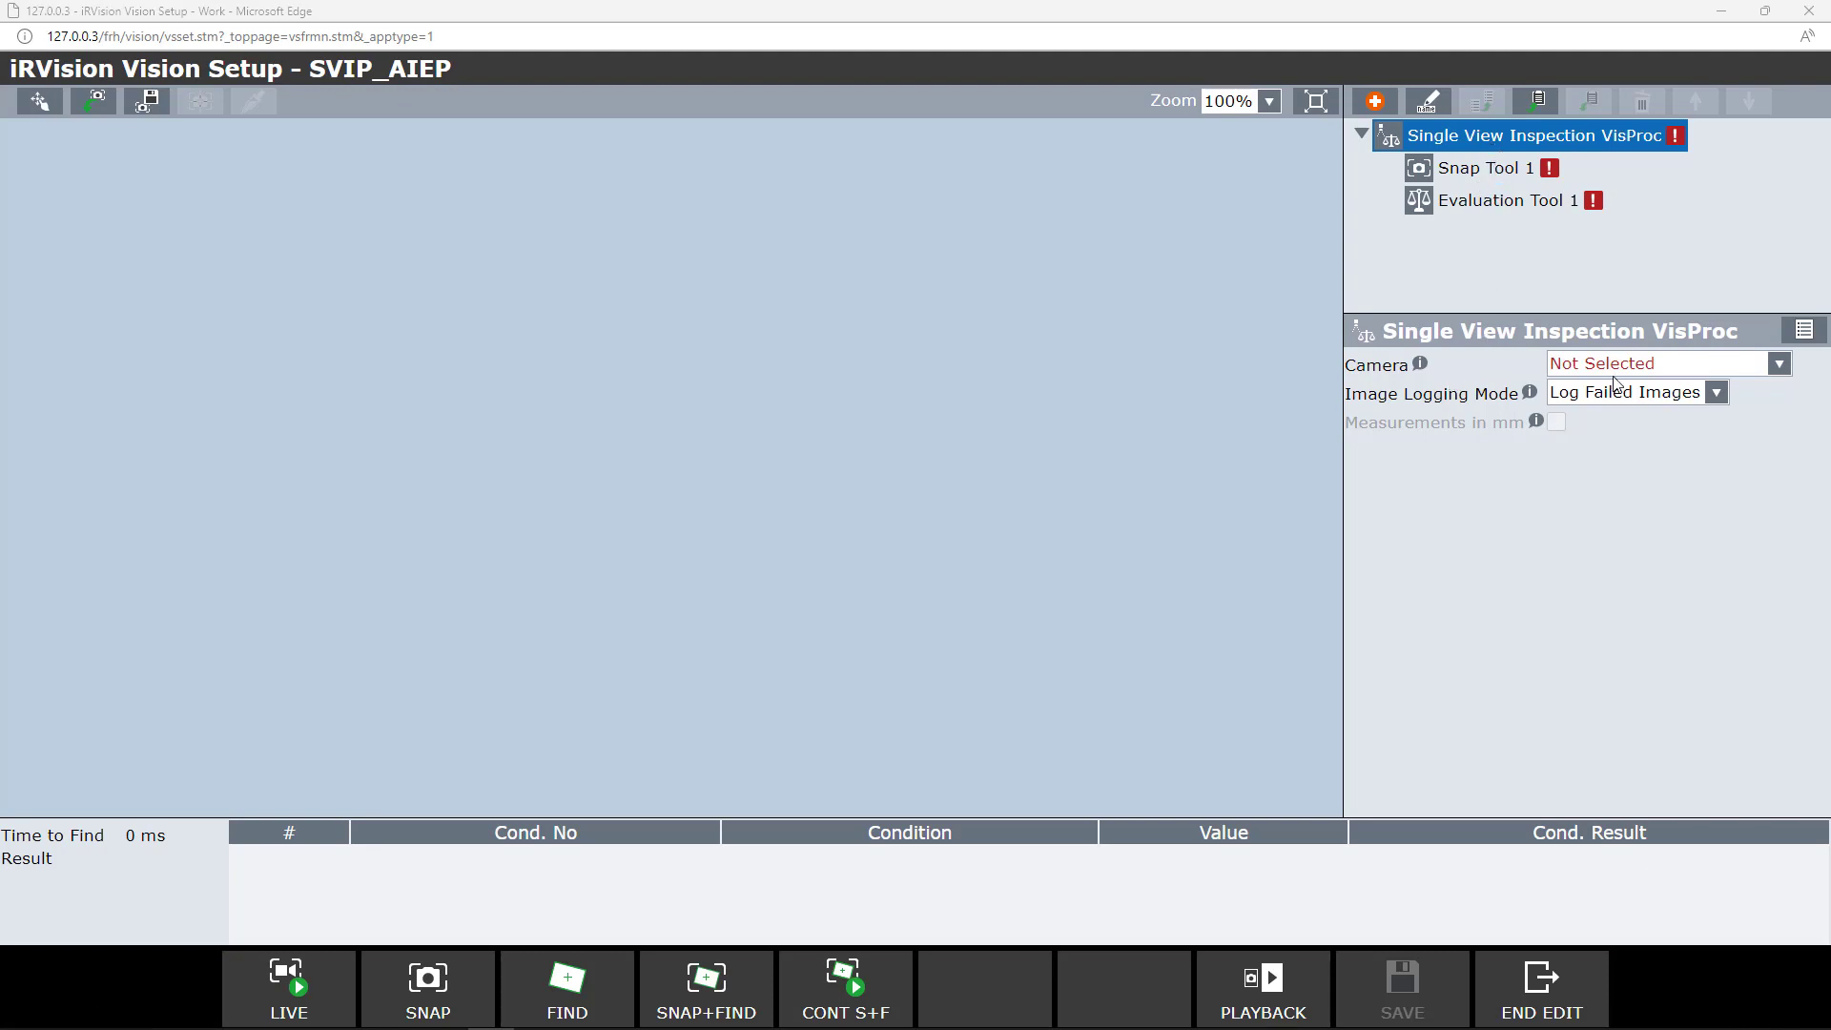
Assign CAMERA1 to the Single View Inspection VisProc and set its image logging mode to Do Not Log
click(1777, 367)
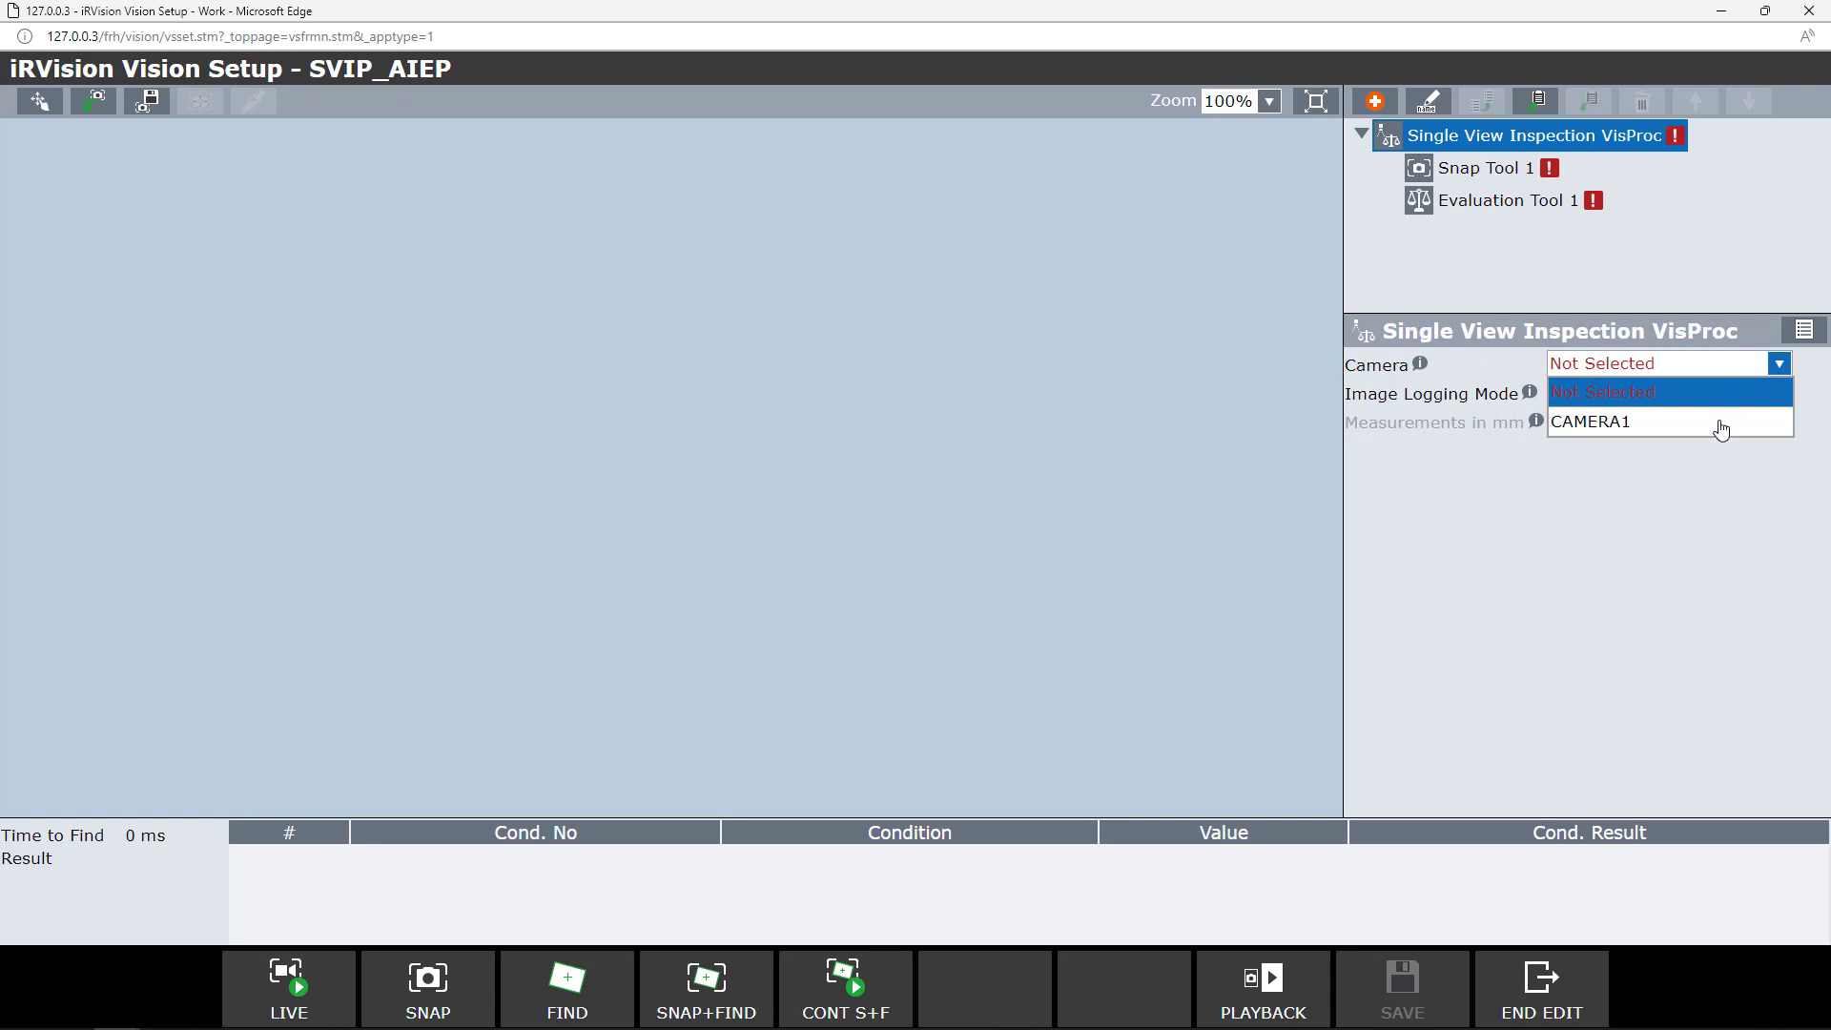
click(1717, 422)
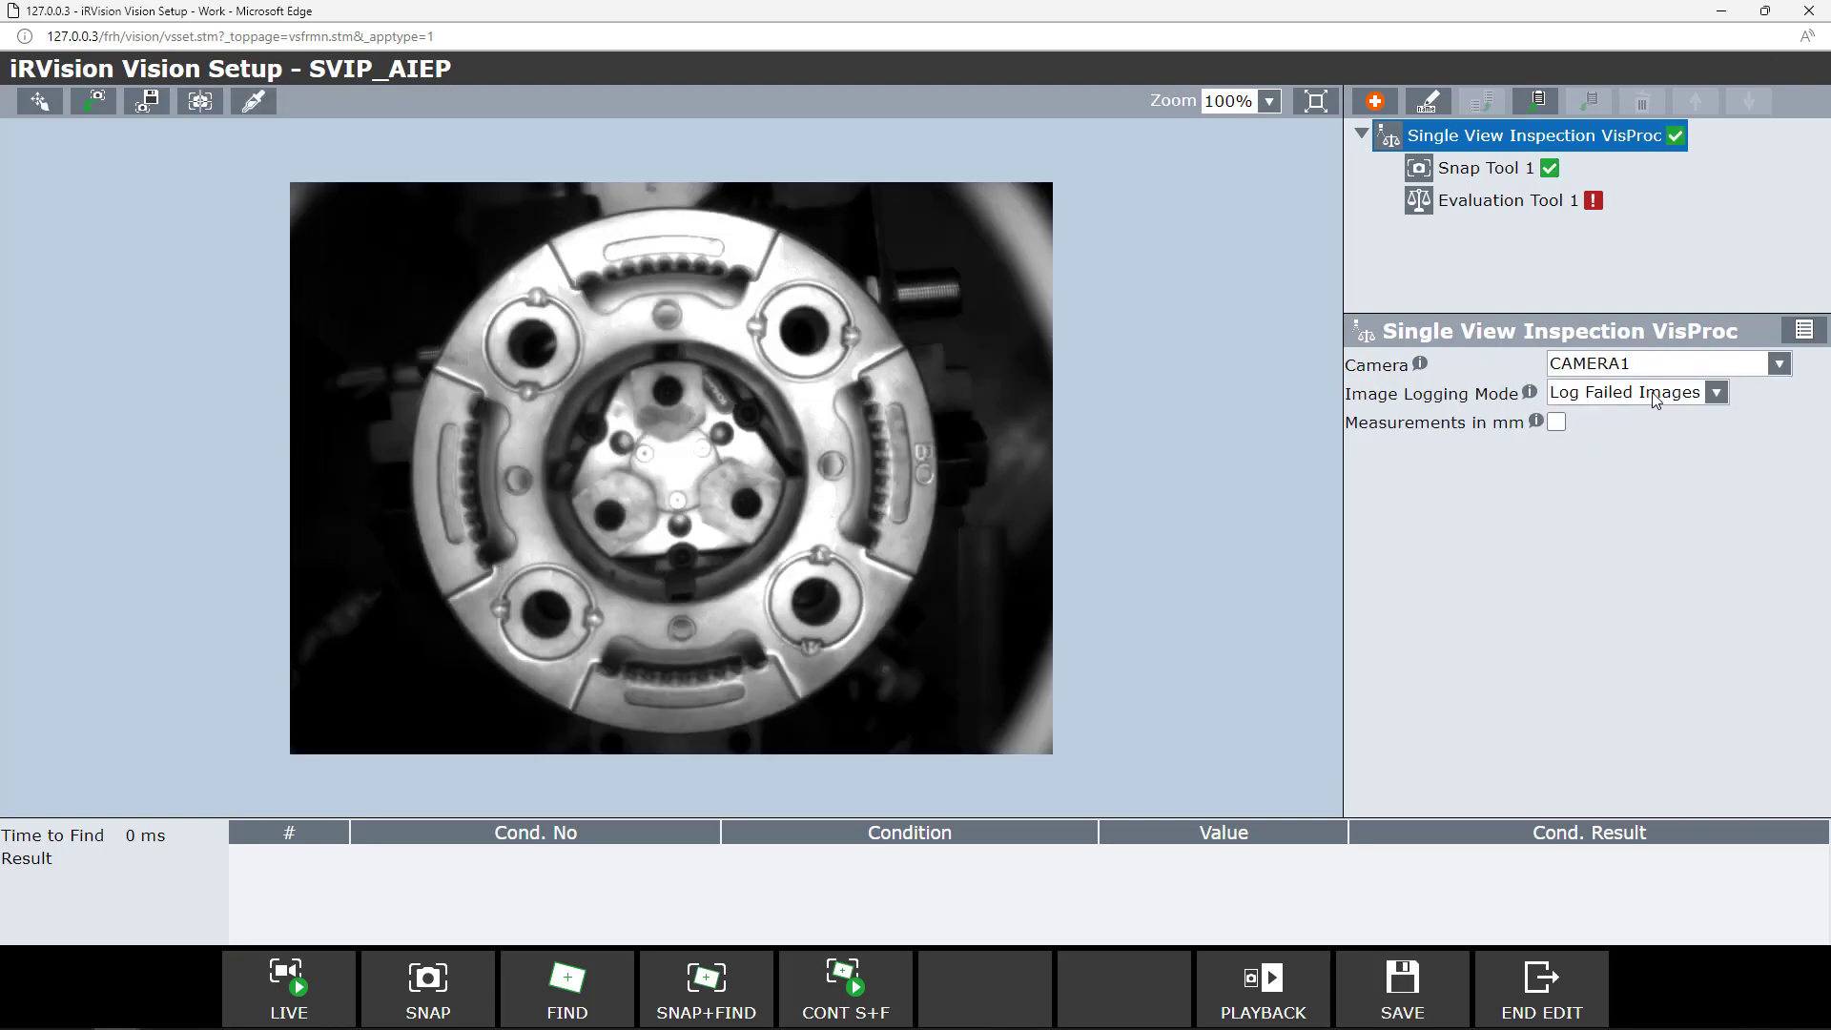
click(1714, 395)
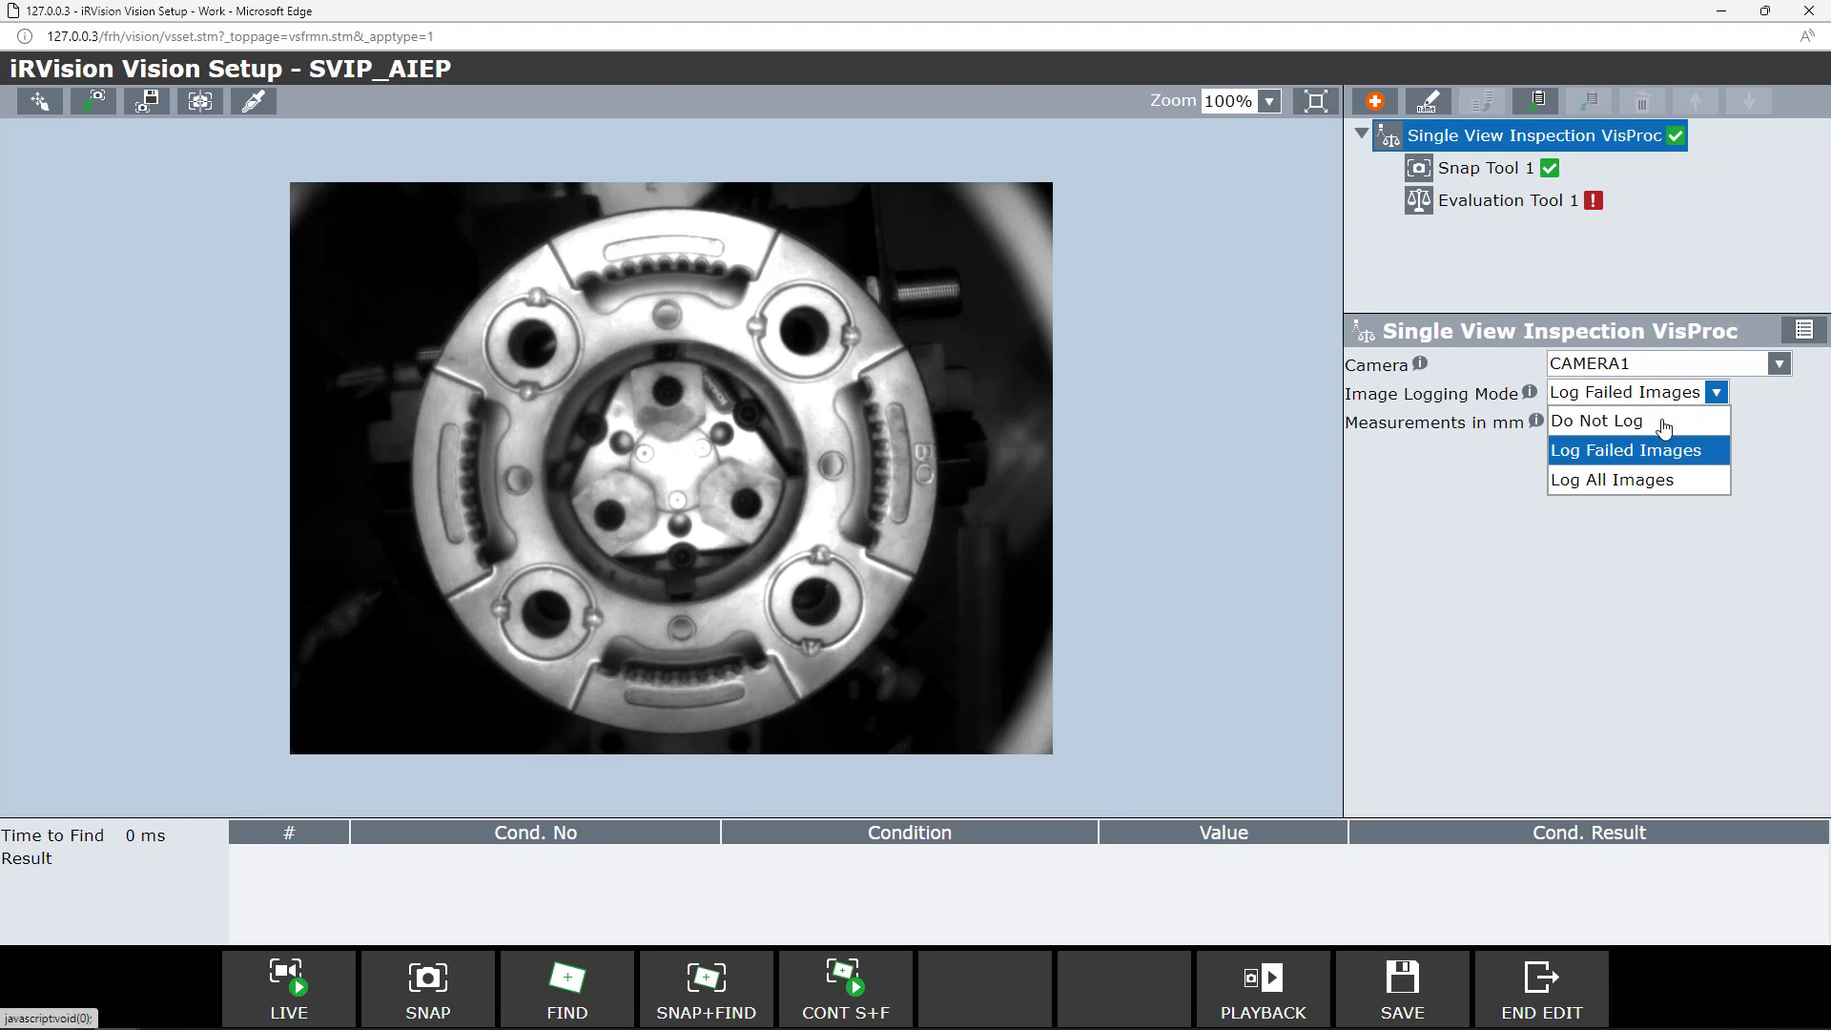
click(1664, 424)
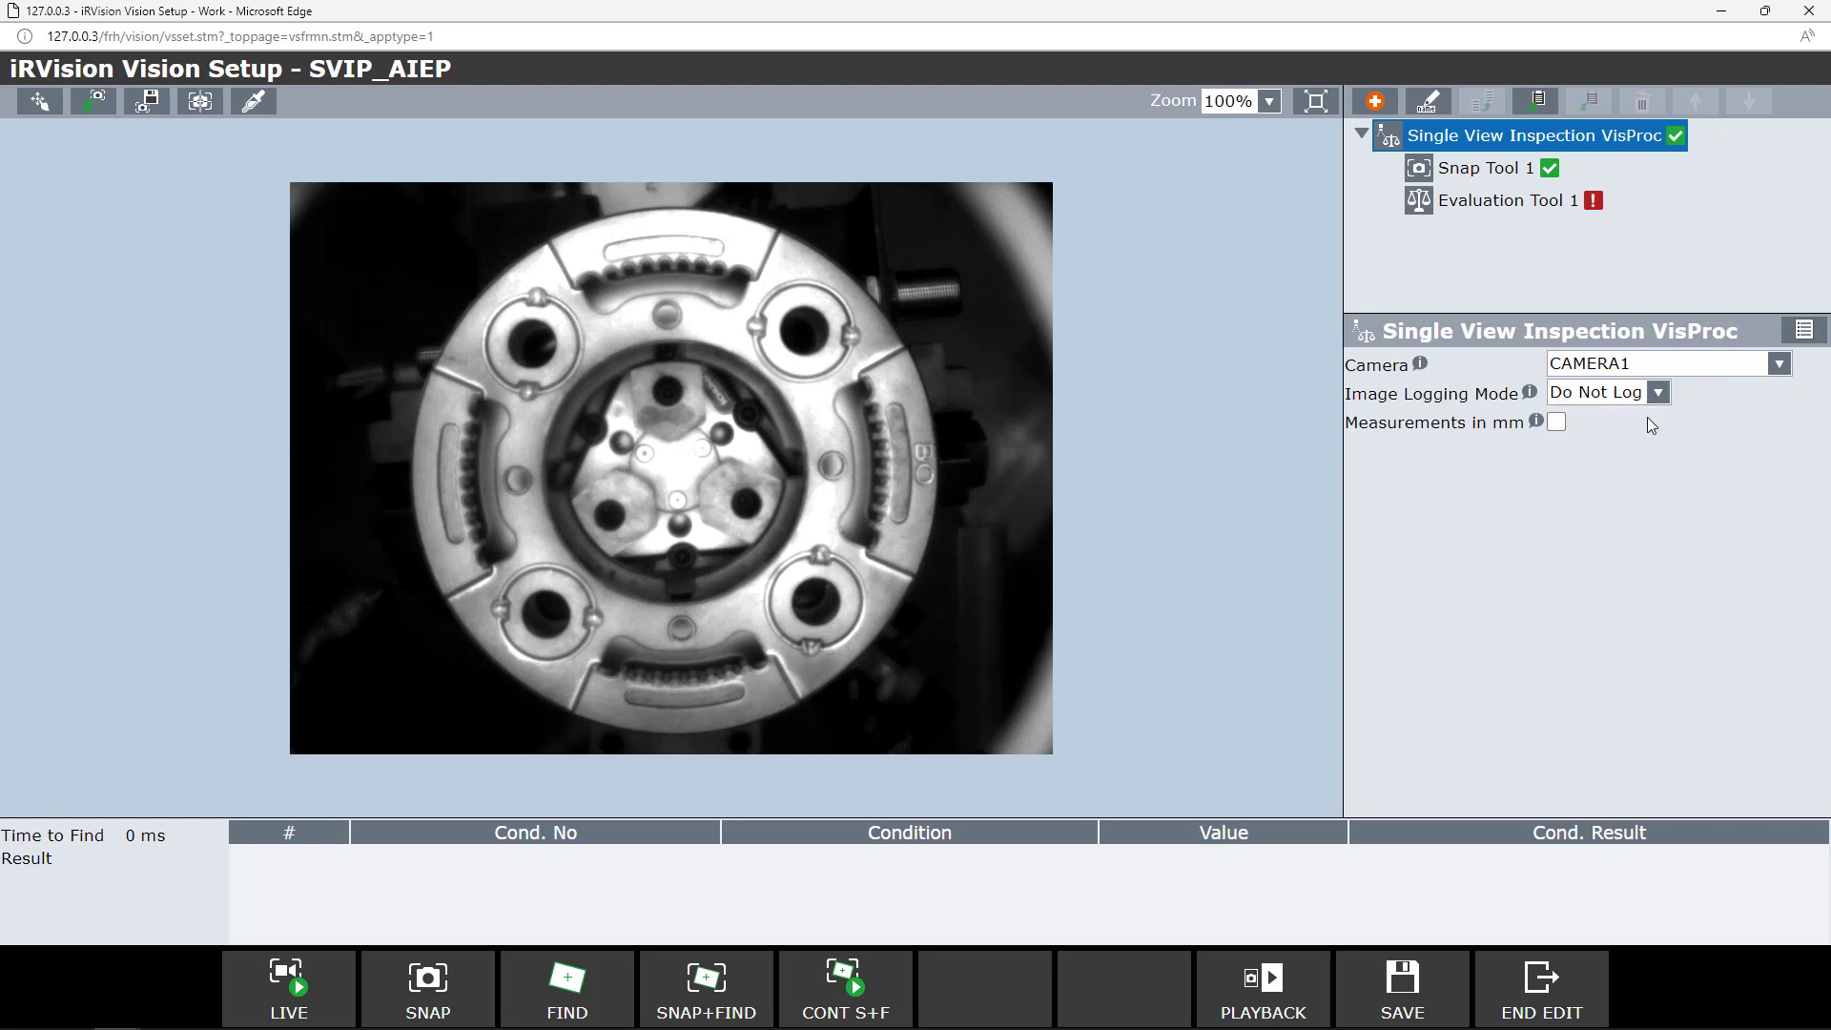
Add an AI Error Proofing tool to the vision process, between Snap Tool 1 and Evaluation Tool 1, keeping the default name
click(1501, 175)
click(1375, 101)
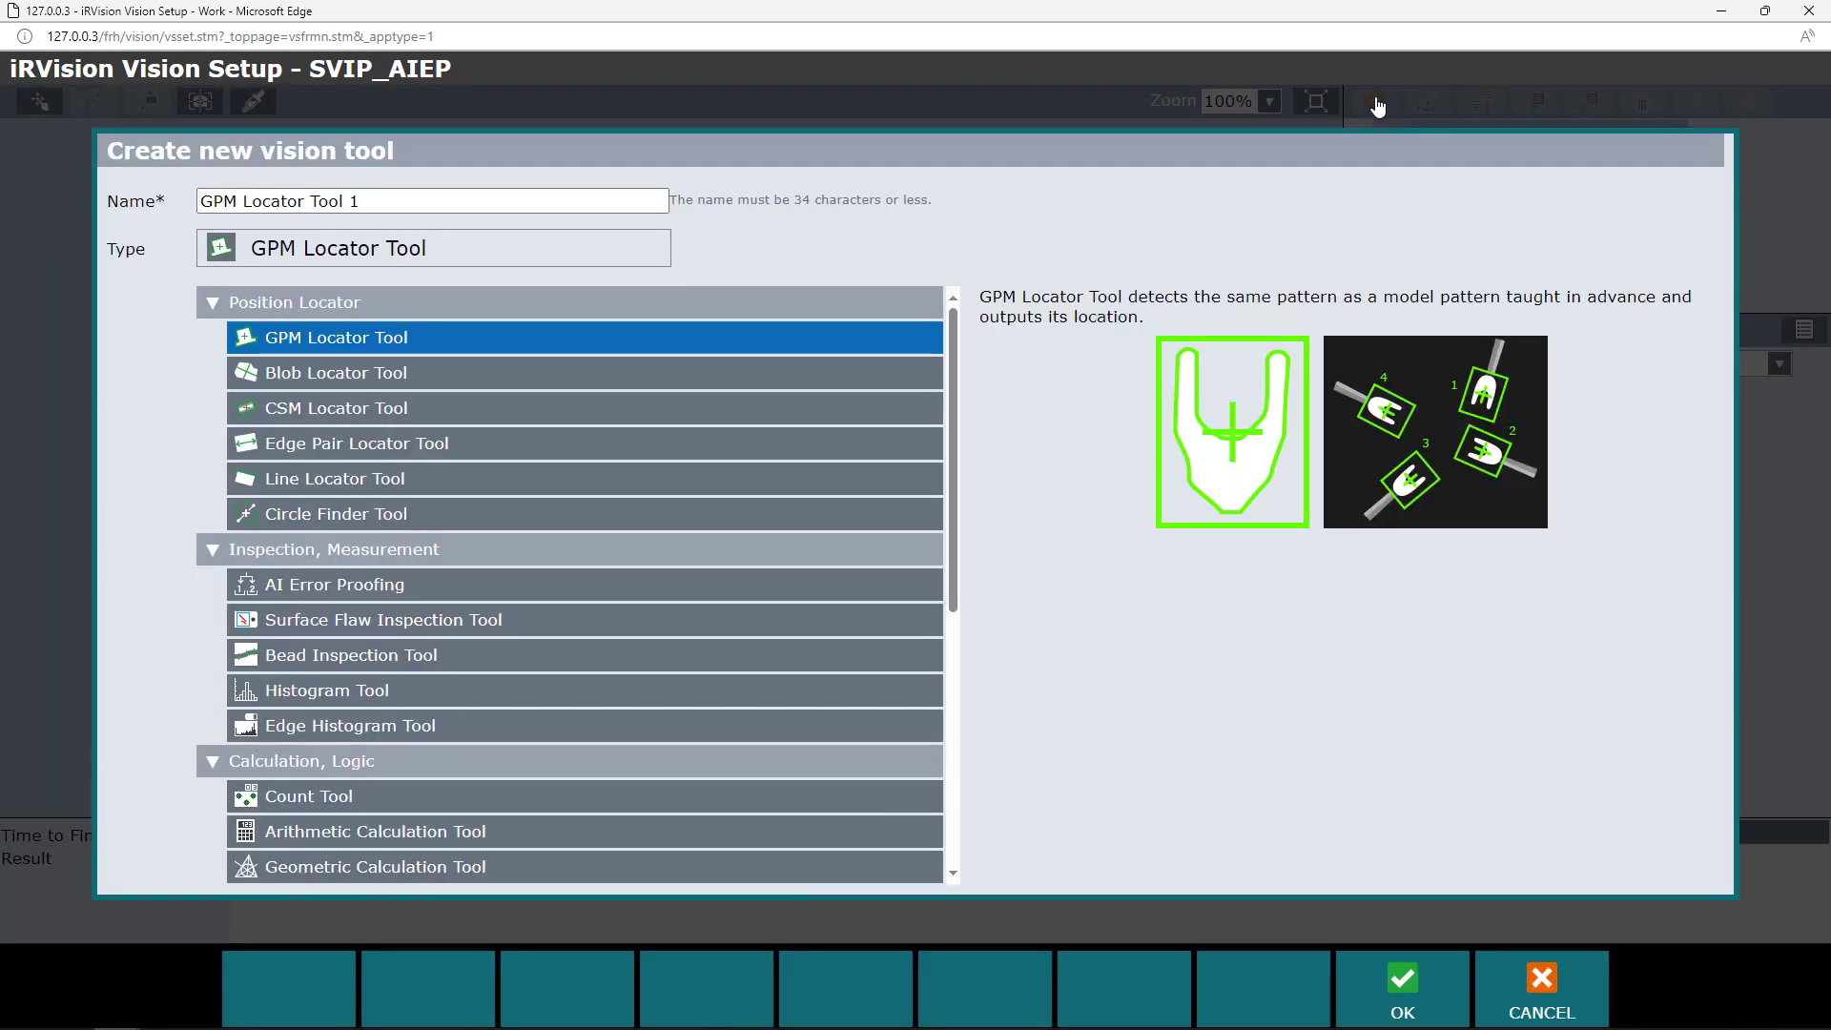
click(364, 593)
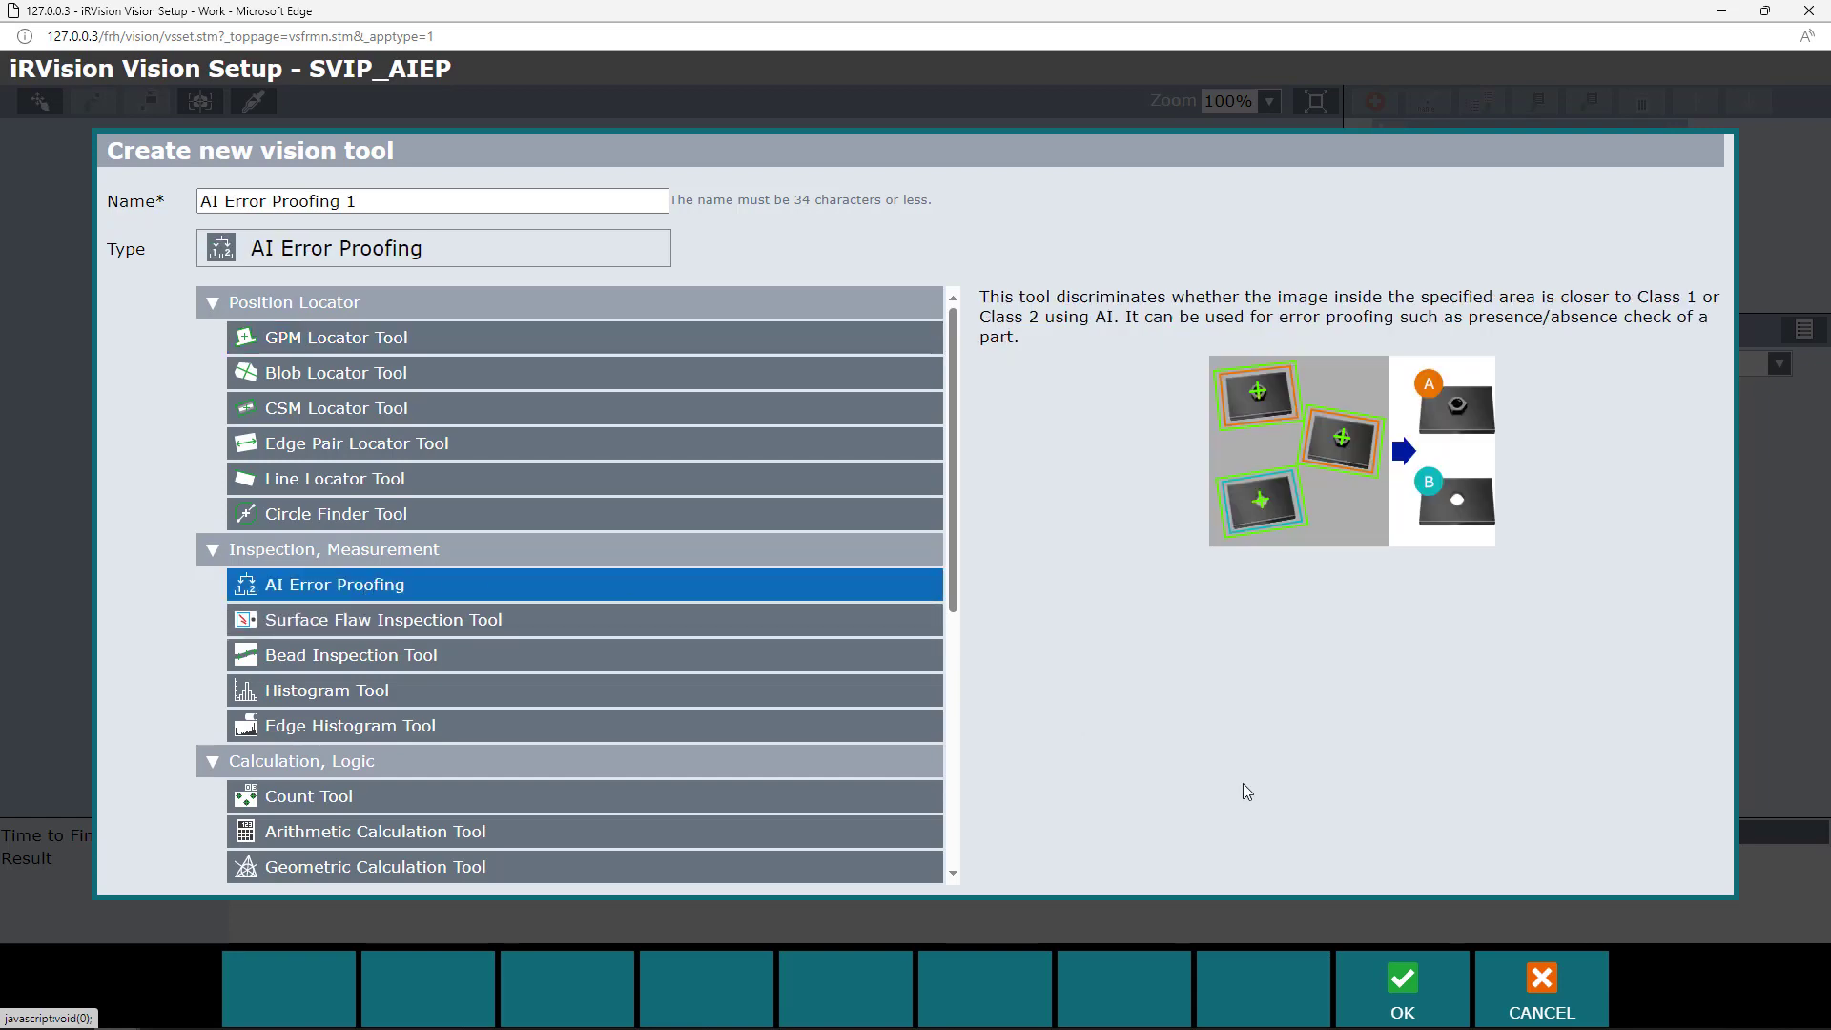
click(1388, 985)
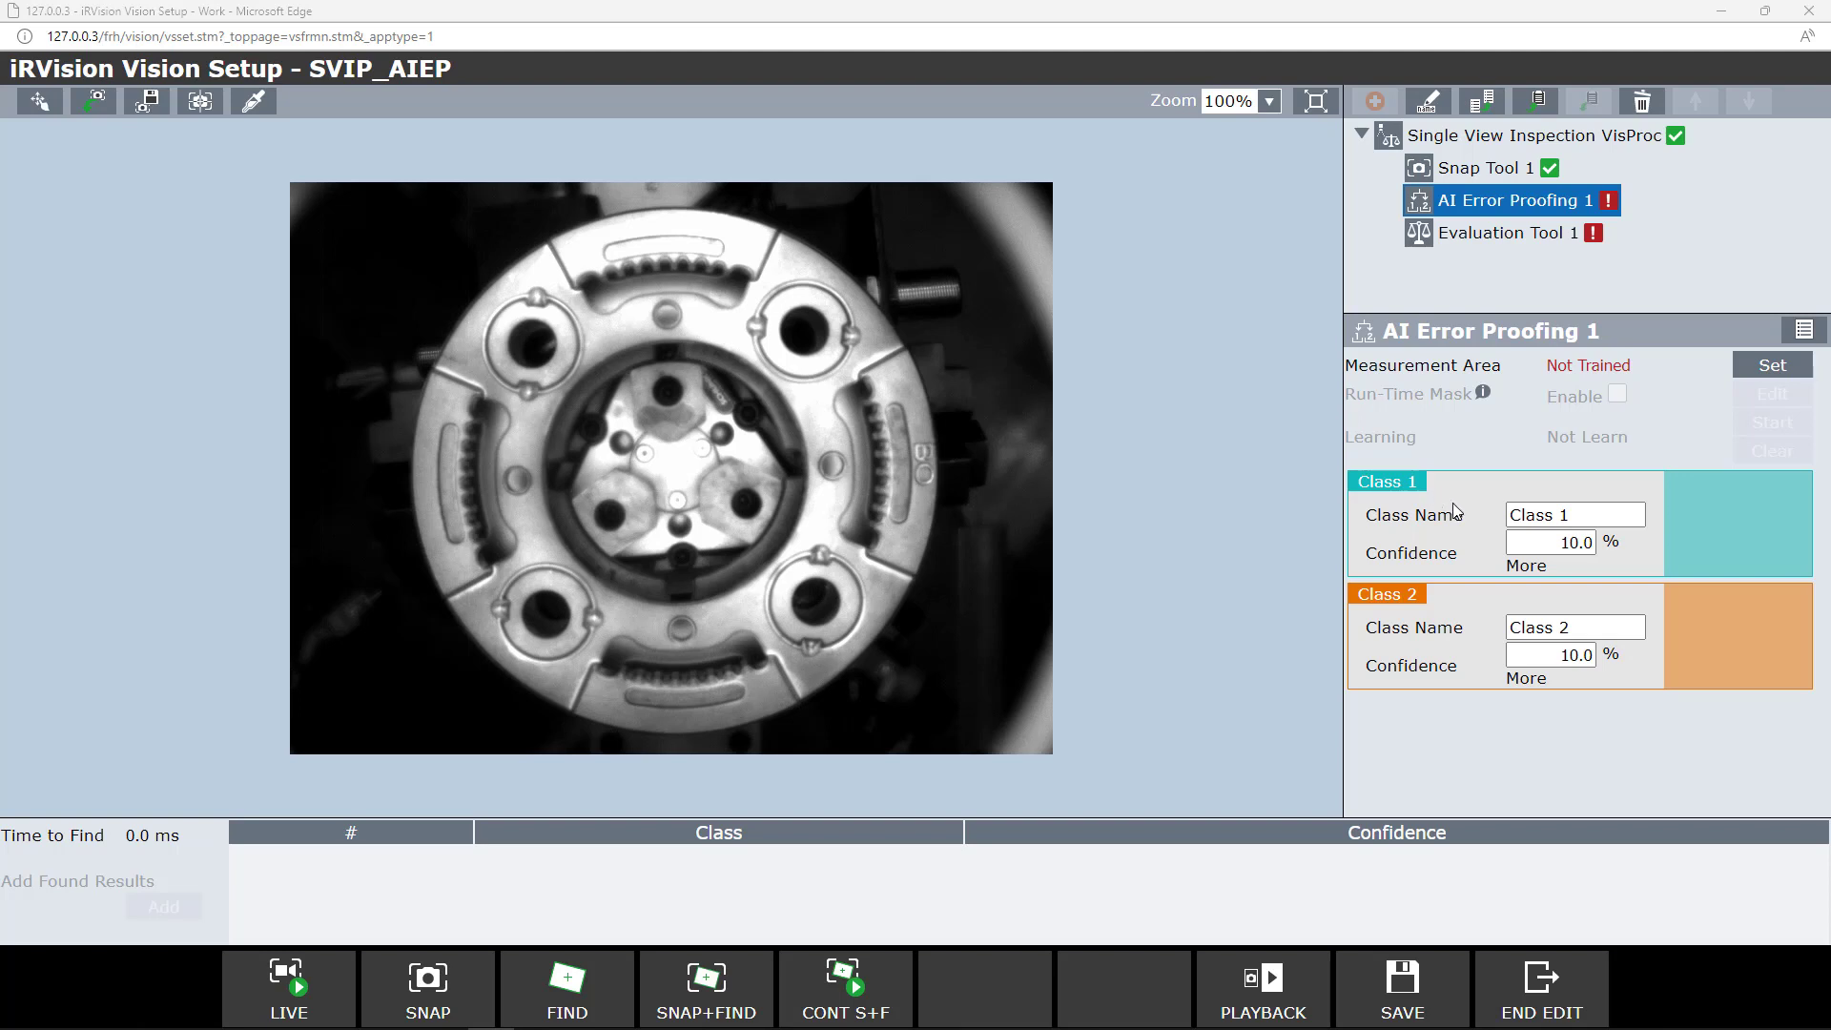
Name the AI Error Proofing classes Passed for Class 1 and Failed for Class 2
triple_click(1574, 514)
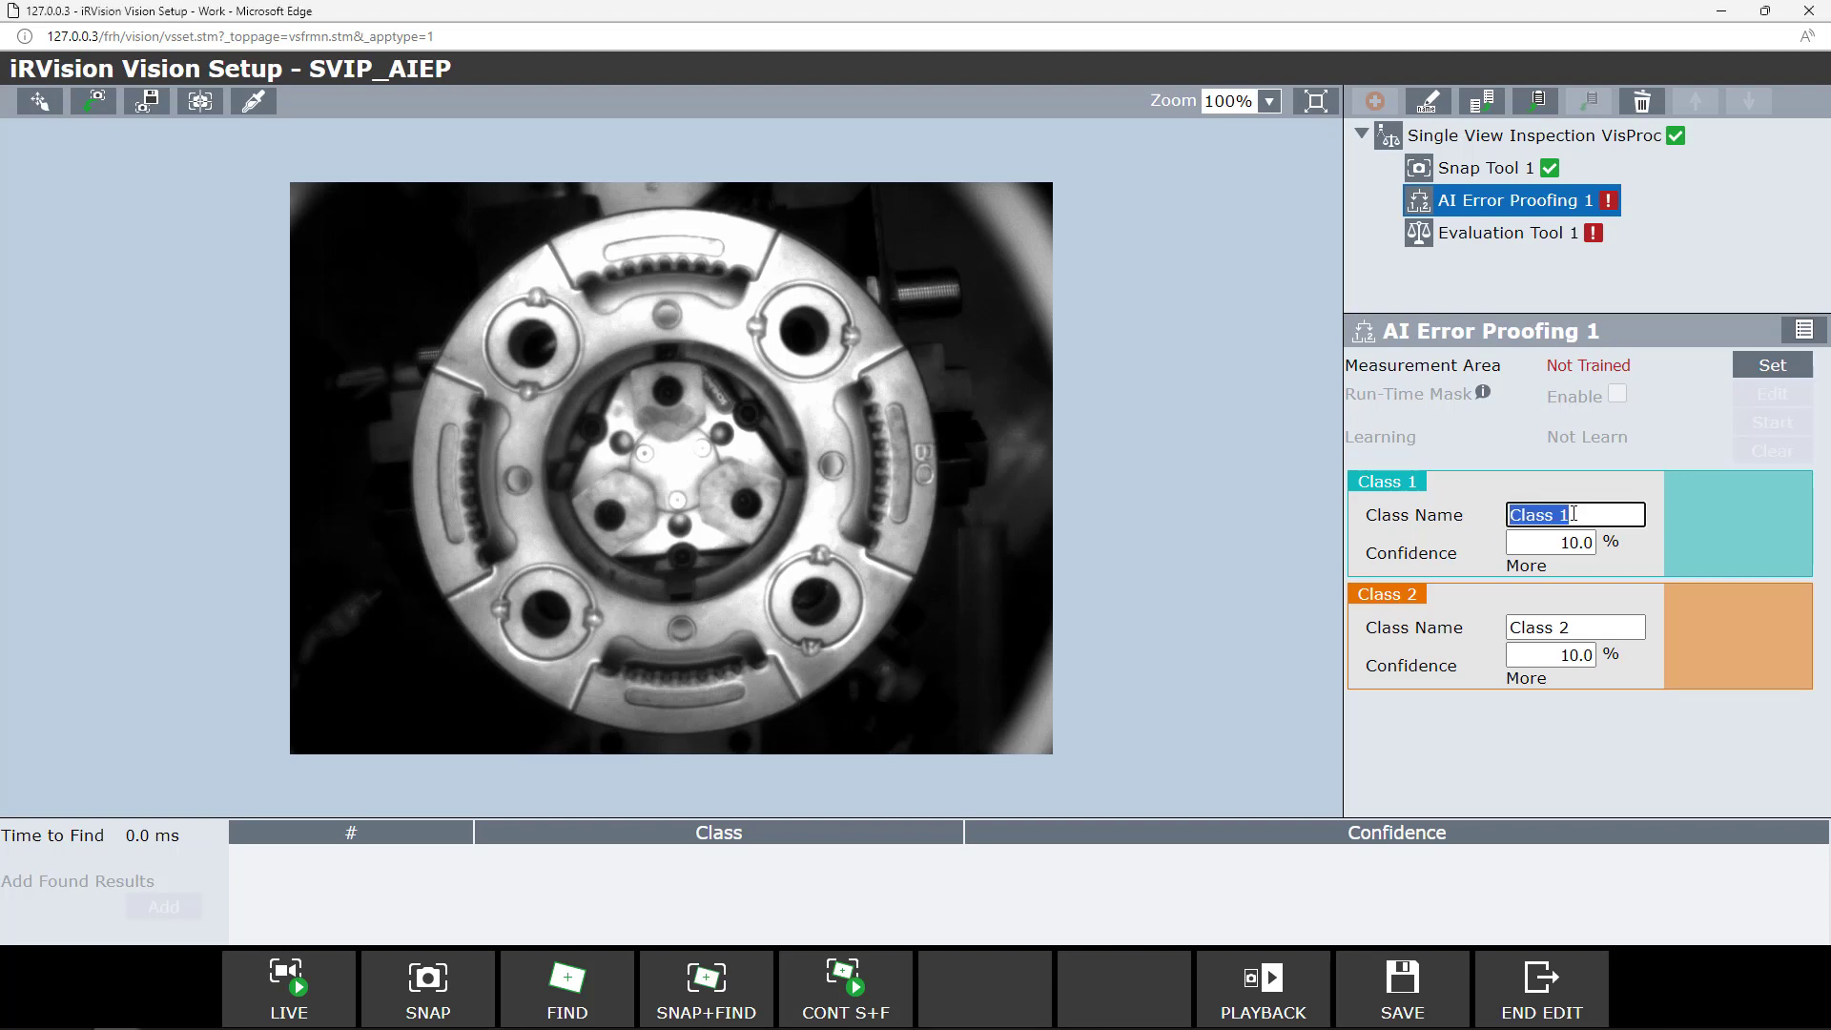
text(Passed)
triple_click(1586, 626)
text(Fa)
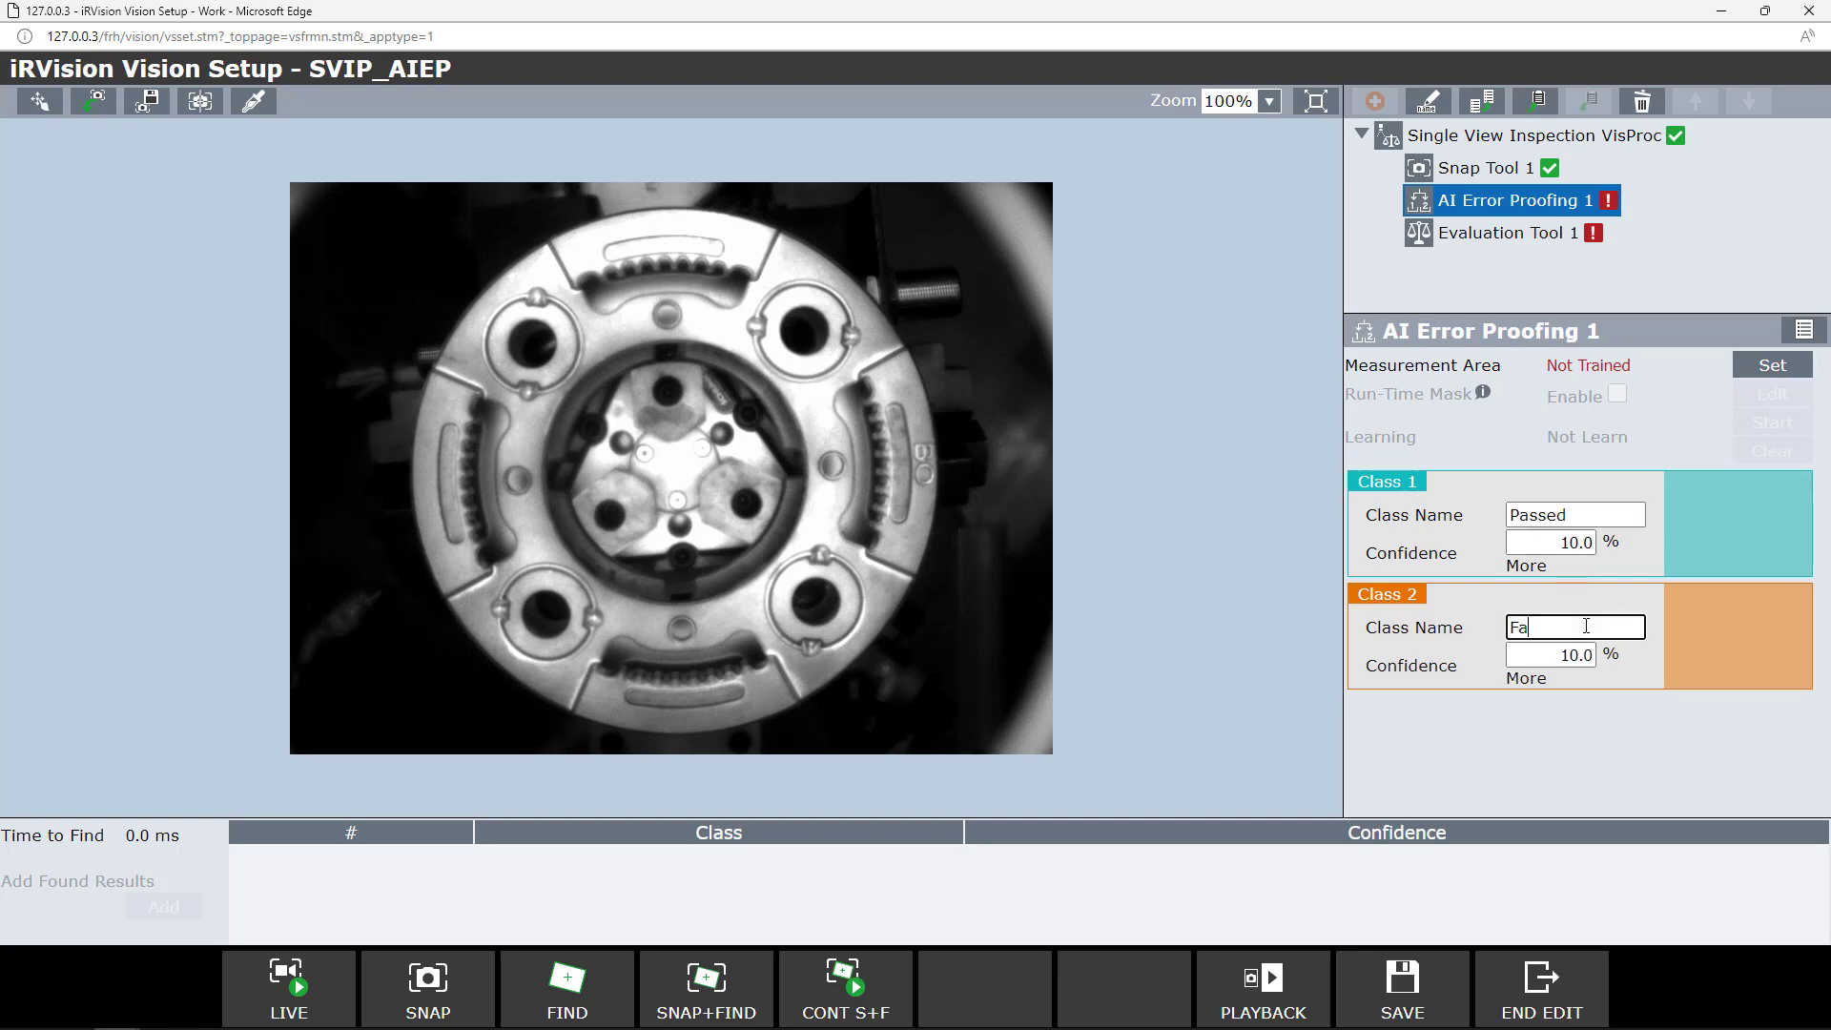
text(iled)
double_click(1586, 626)
Set the measurement area to a rectangle of about 565×564 enclosing the whole round part
click(1771, 368)
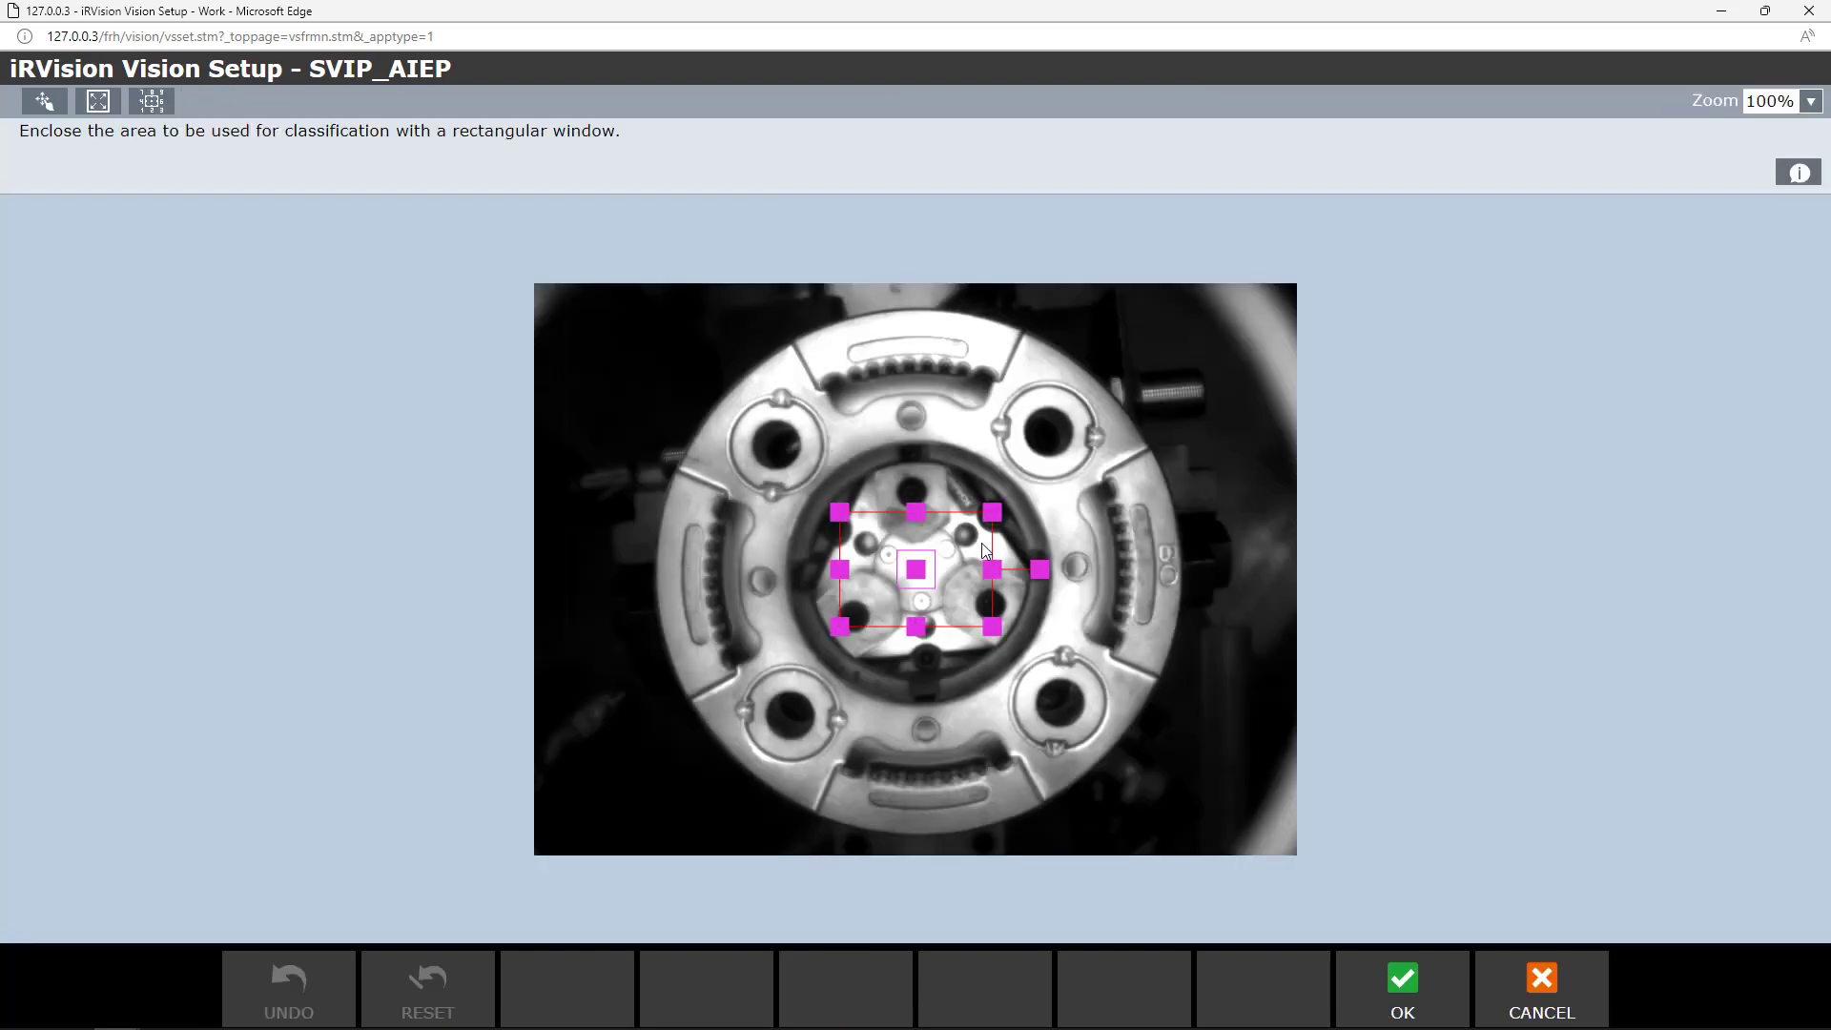
drag(1021, 488, 1190, 308)
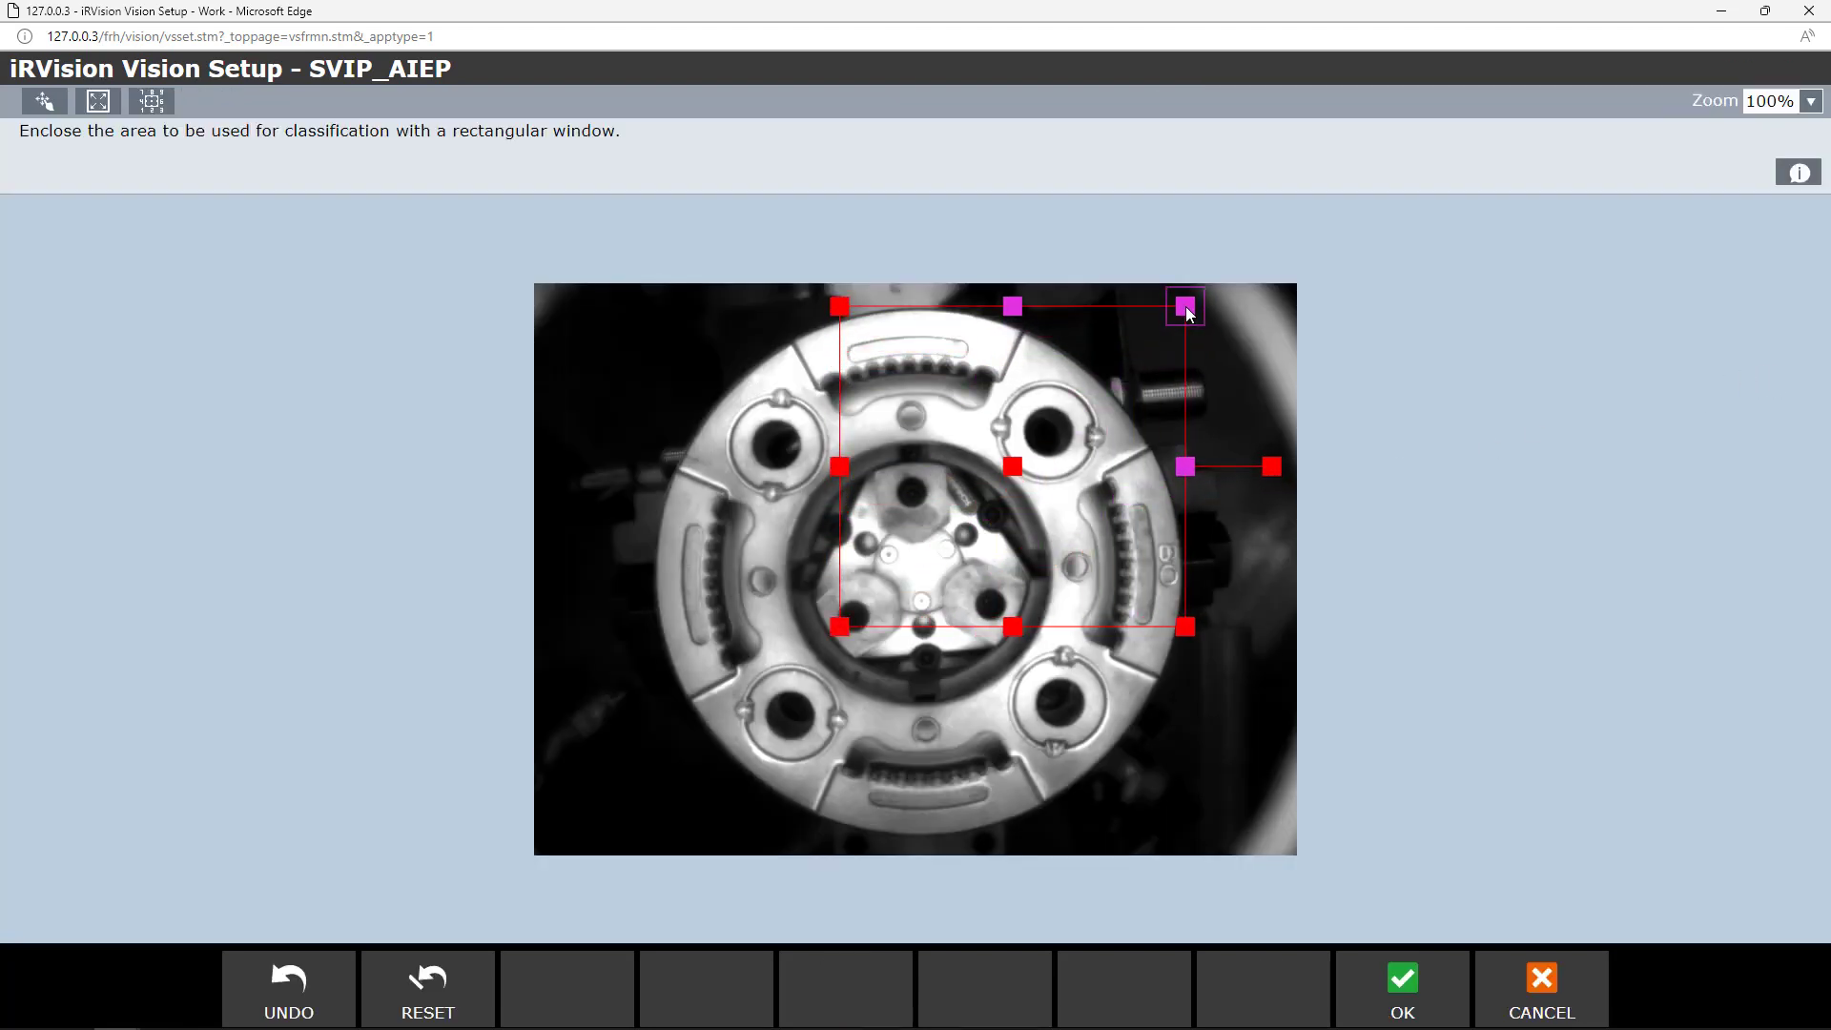
drag(831, 629, 649, 845)
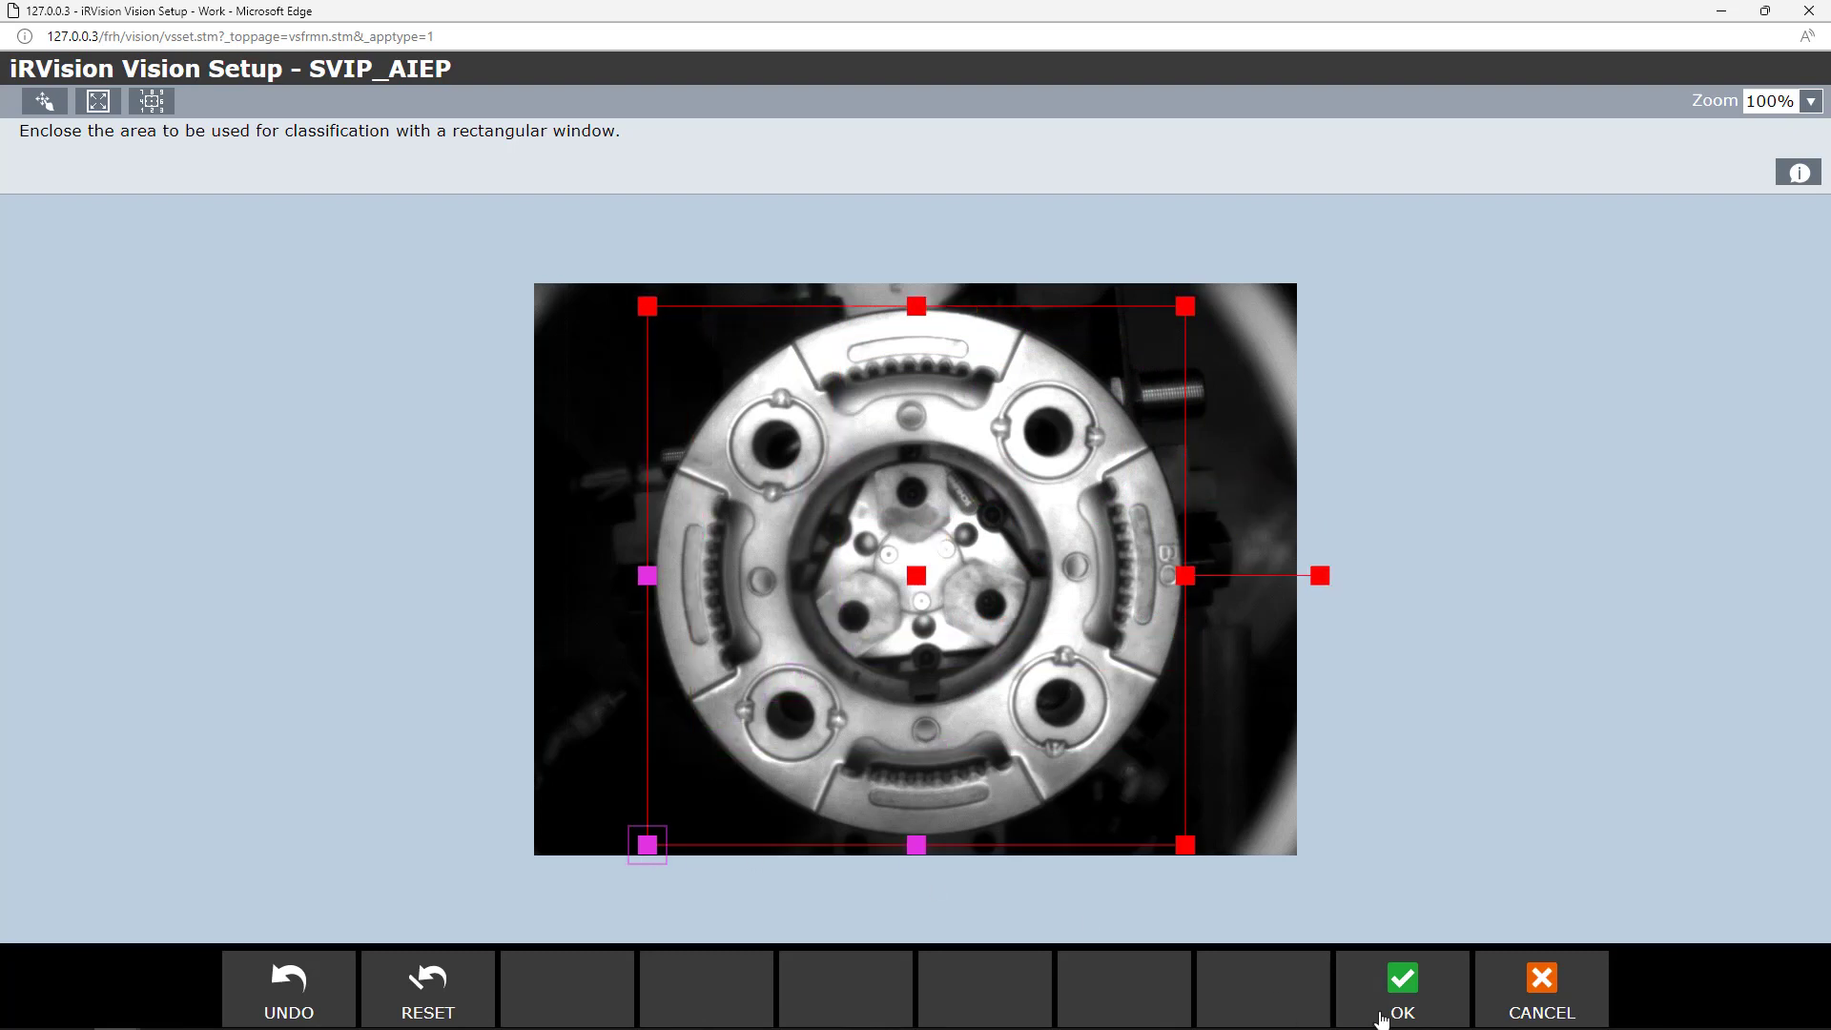
click(1403, 992)
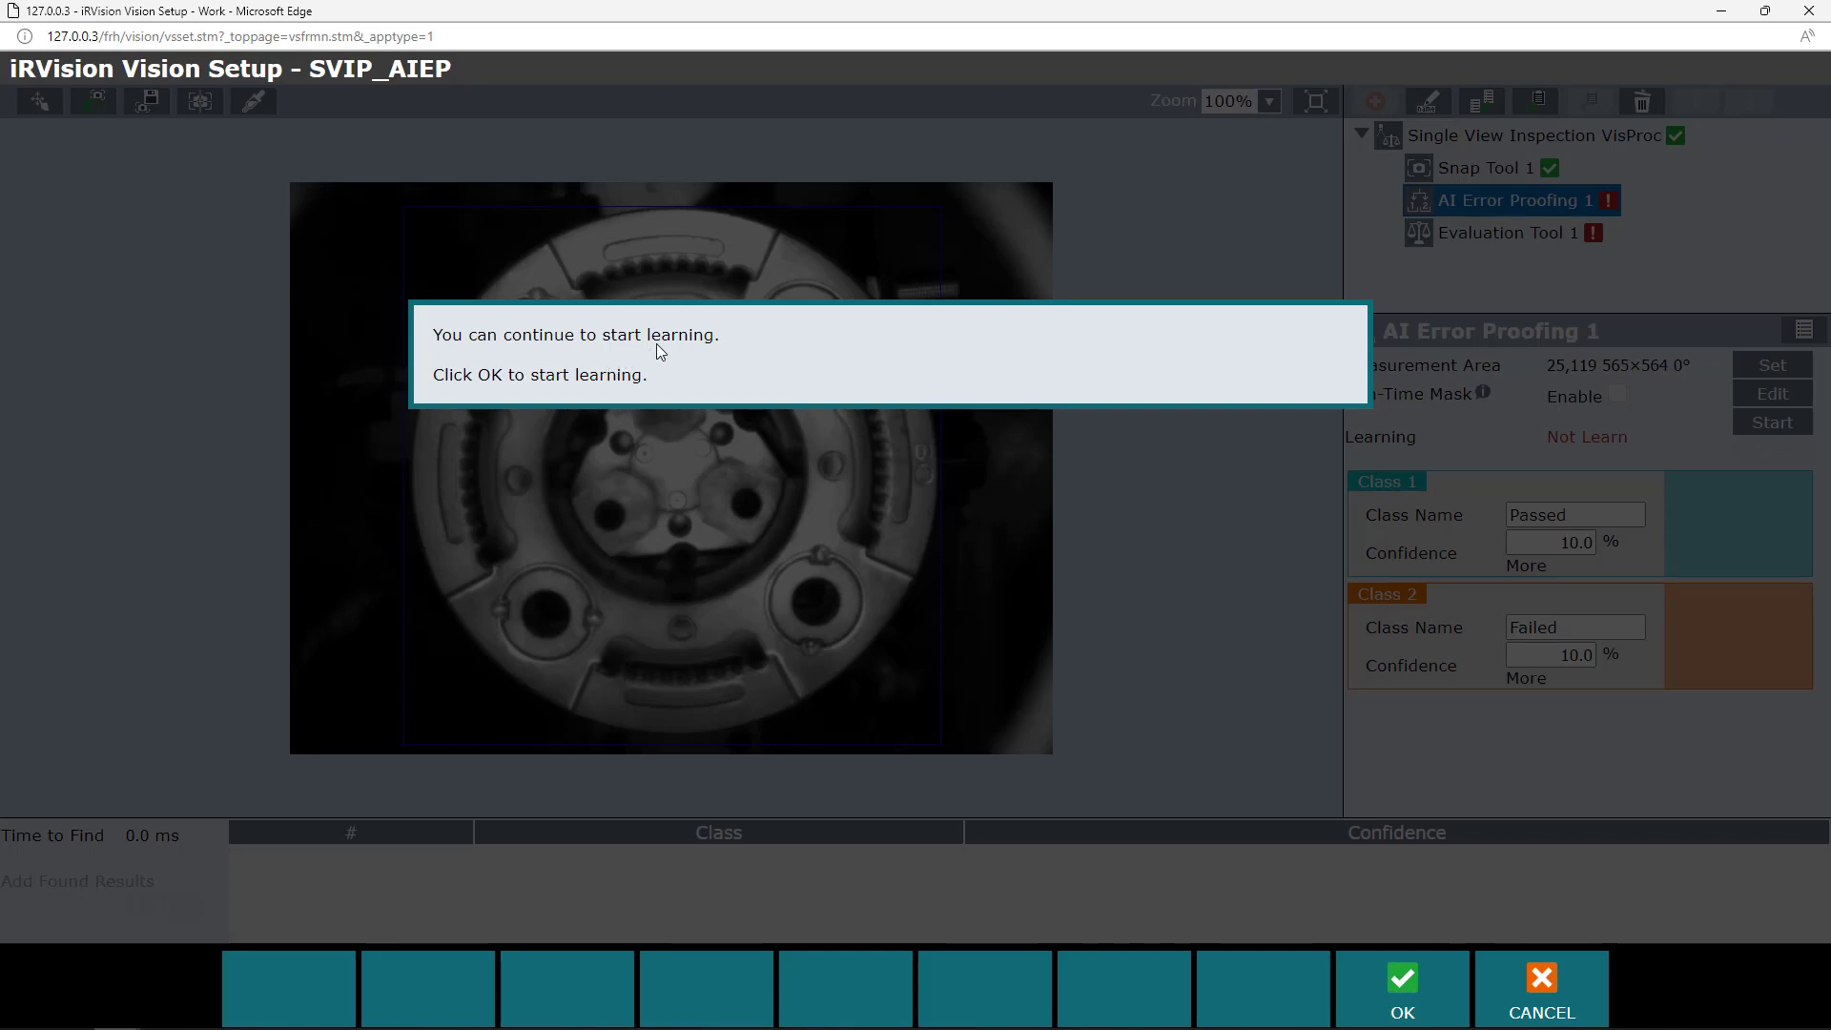
Start learning with newly snapped images, find the part in the current camera image and add it for learning
click(1394, 975)
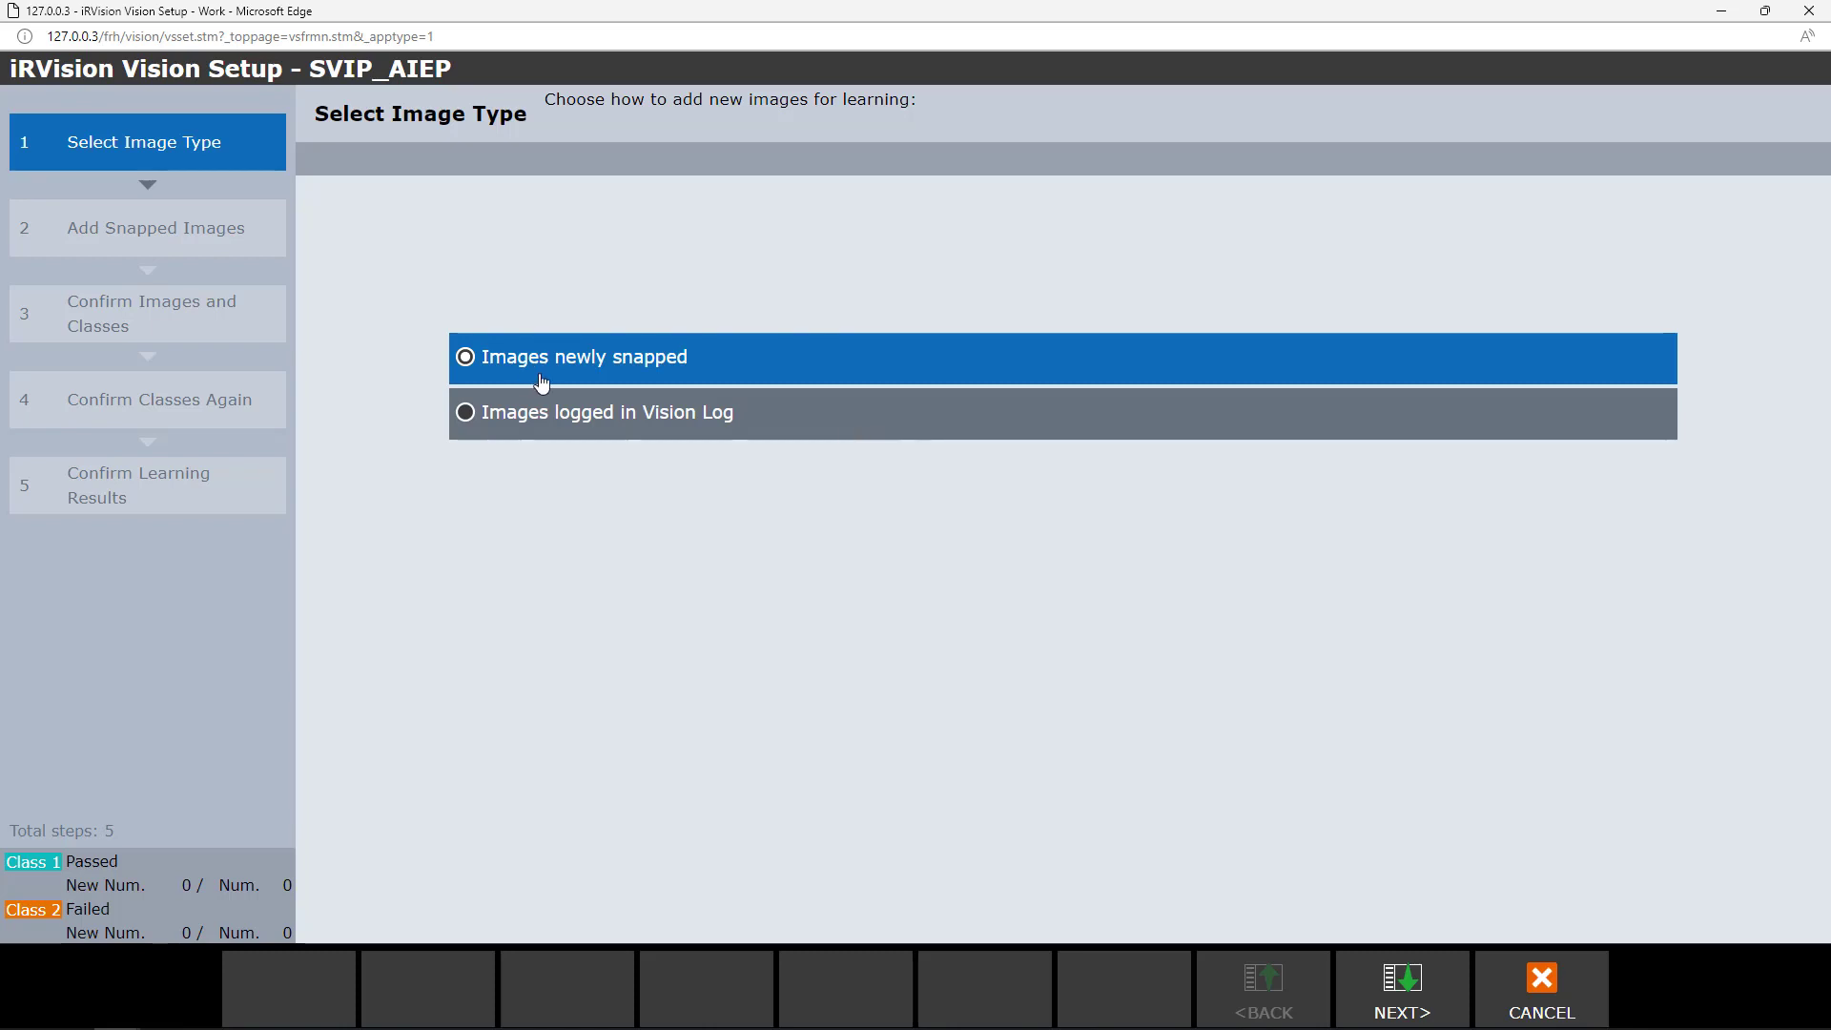
click(1409, 986)
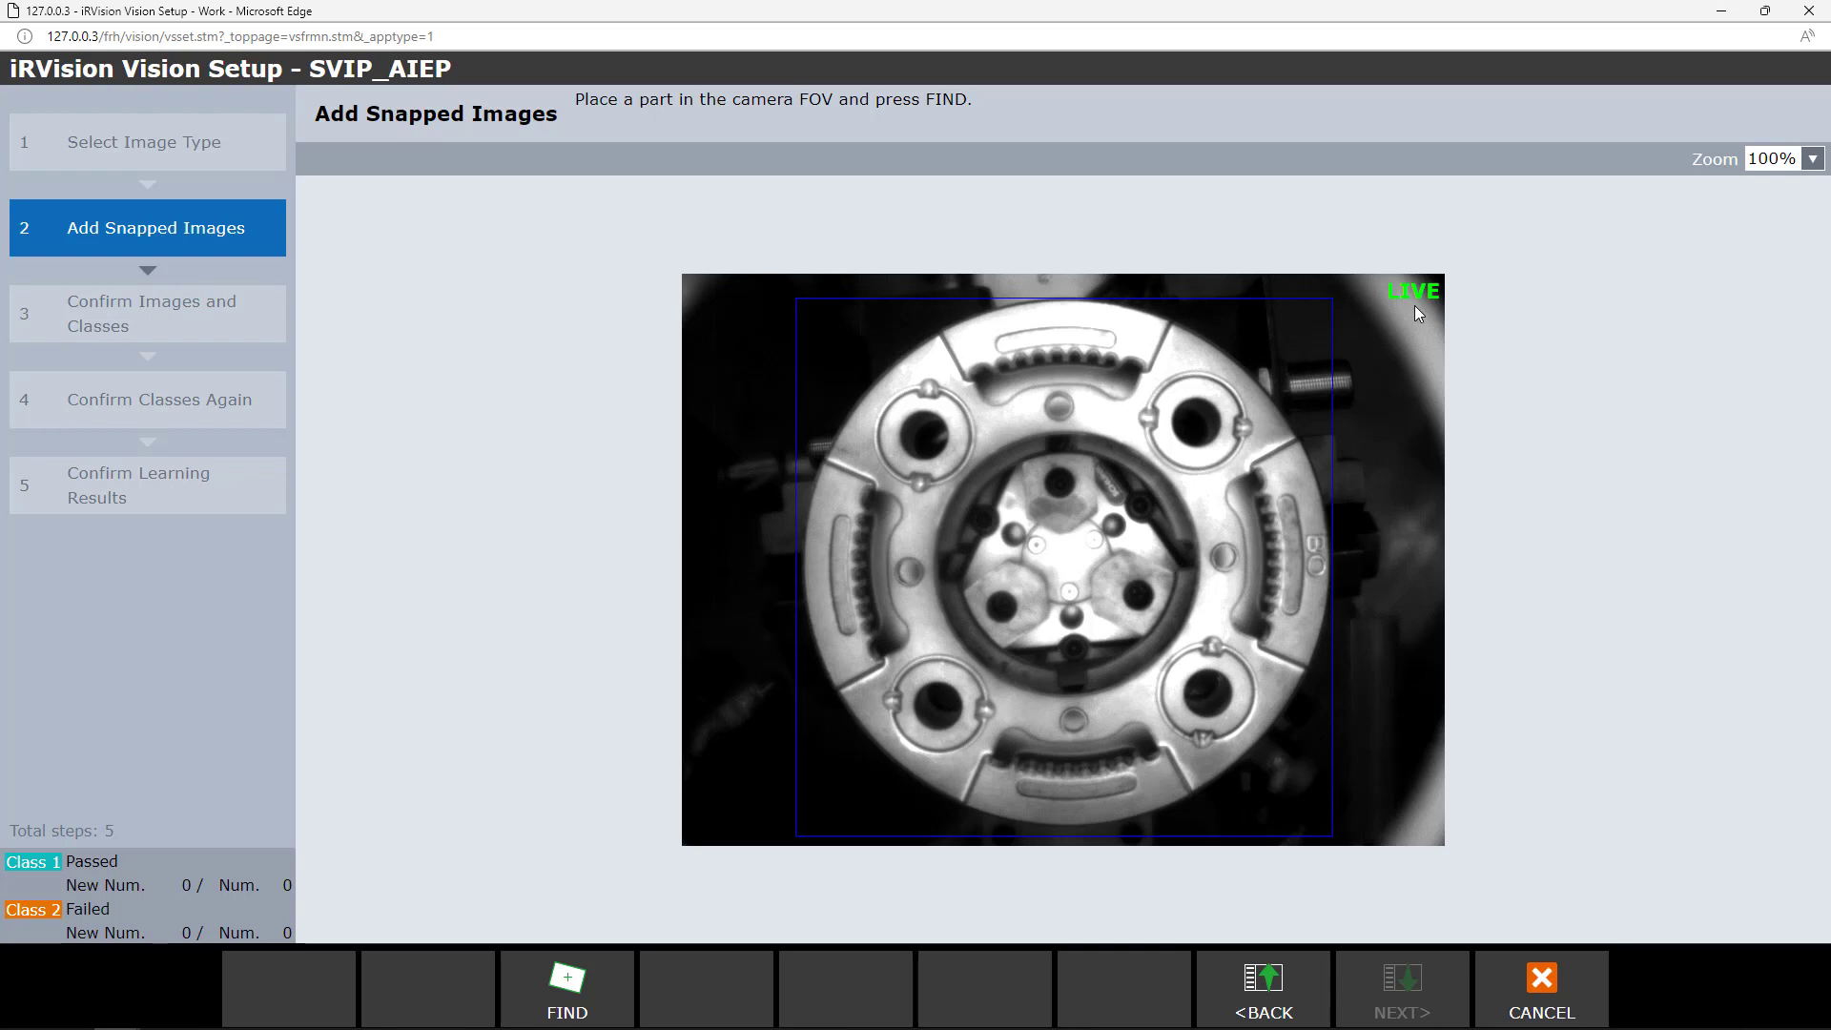
click(573, 995)
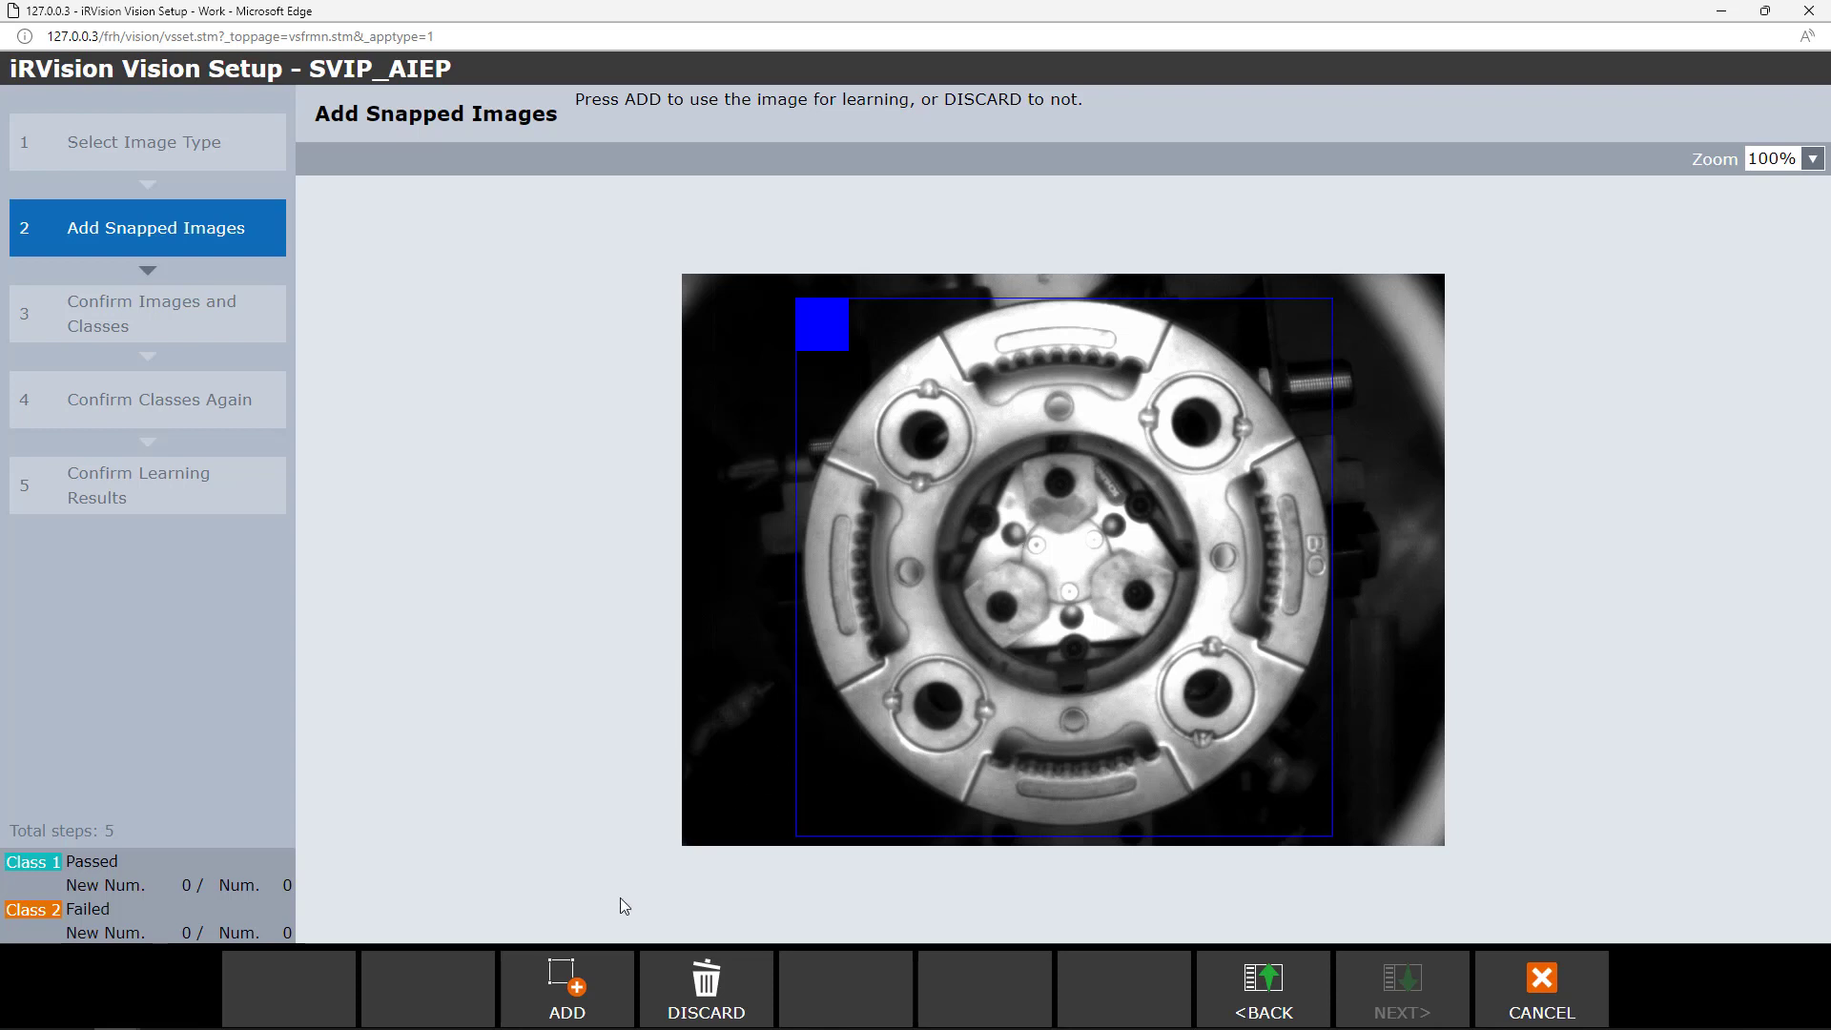
click(556, 979)
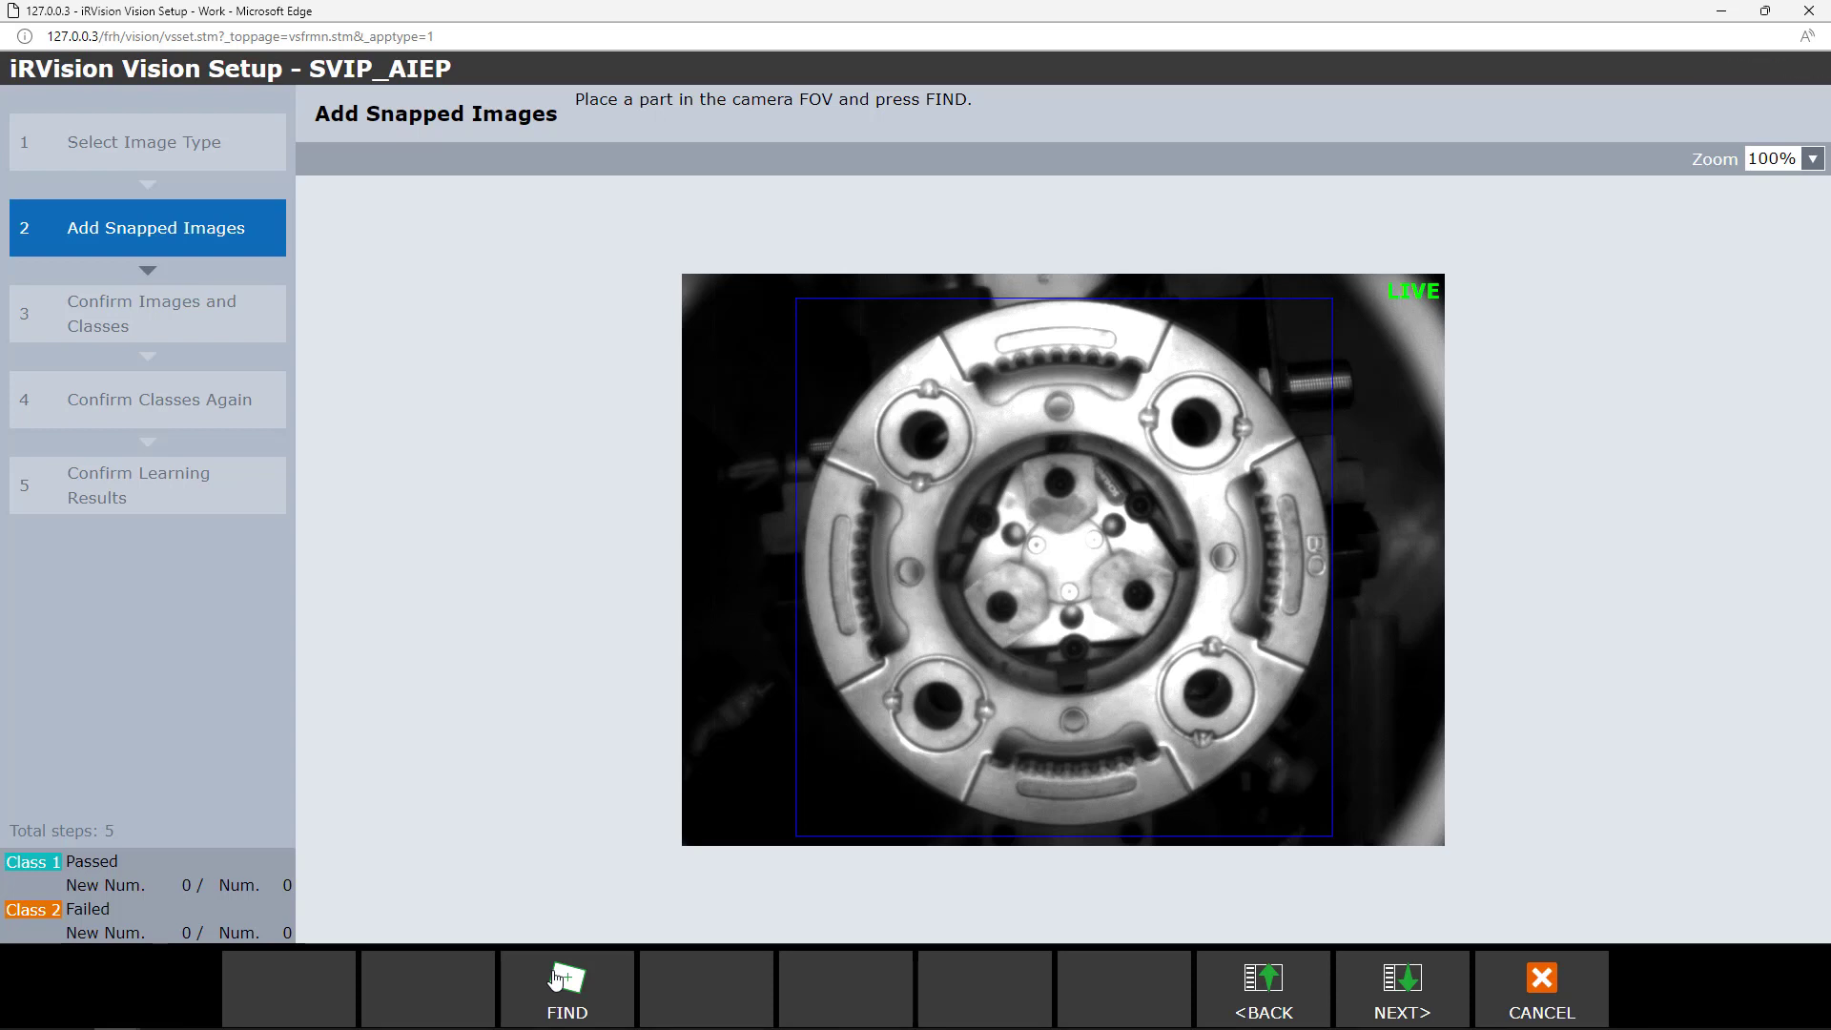
click(556, 979)
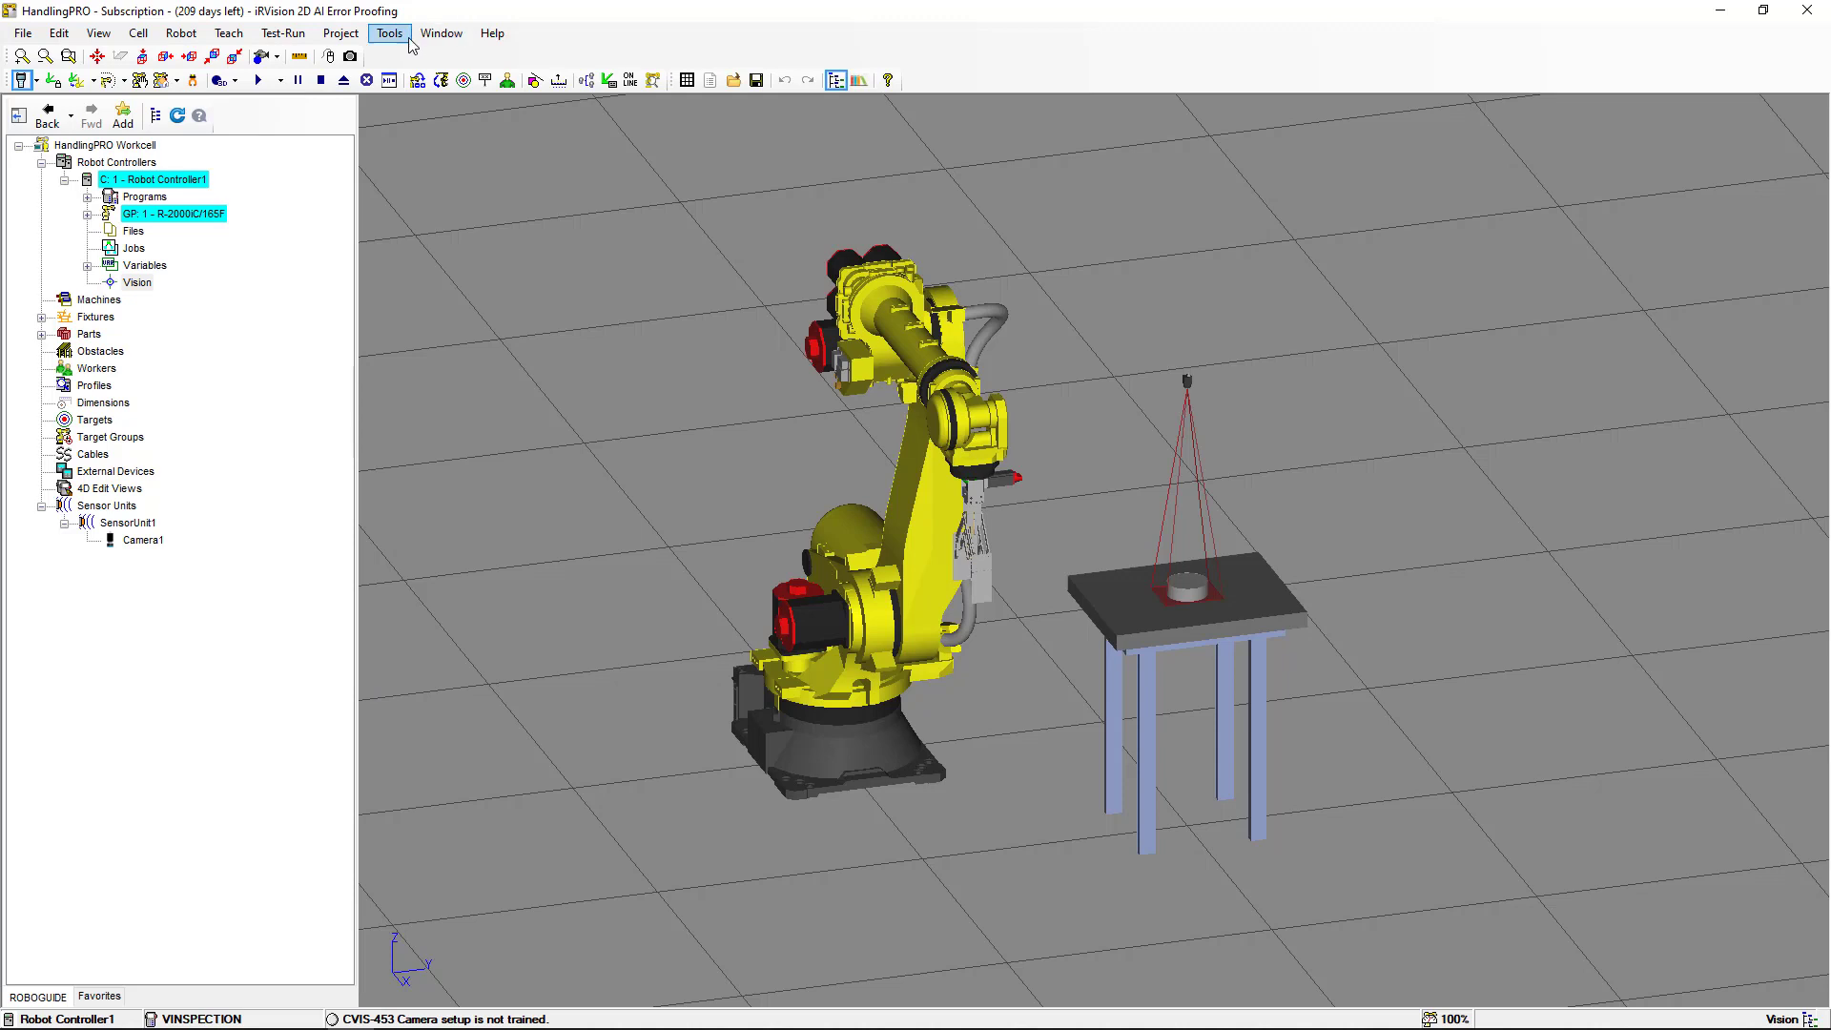
Switch to ROBOGUIDE, open the workcell's Robot_1\UT1 folder and replace Image00009.BMP with Image00008.BMP
click(407, 38)
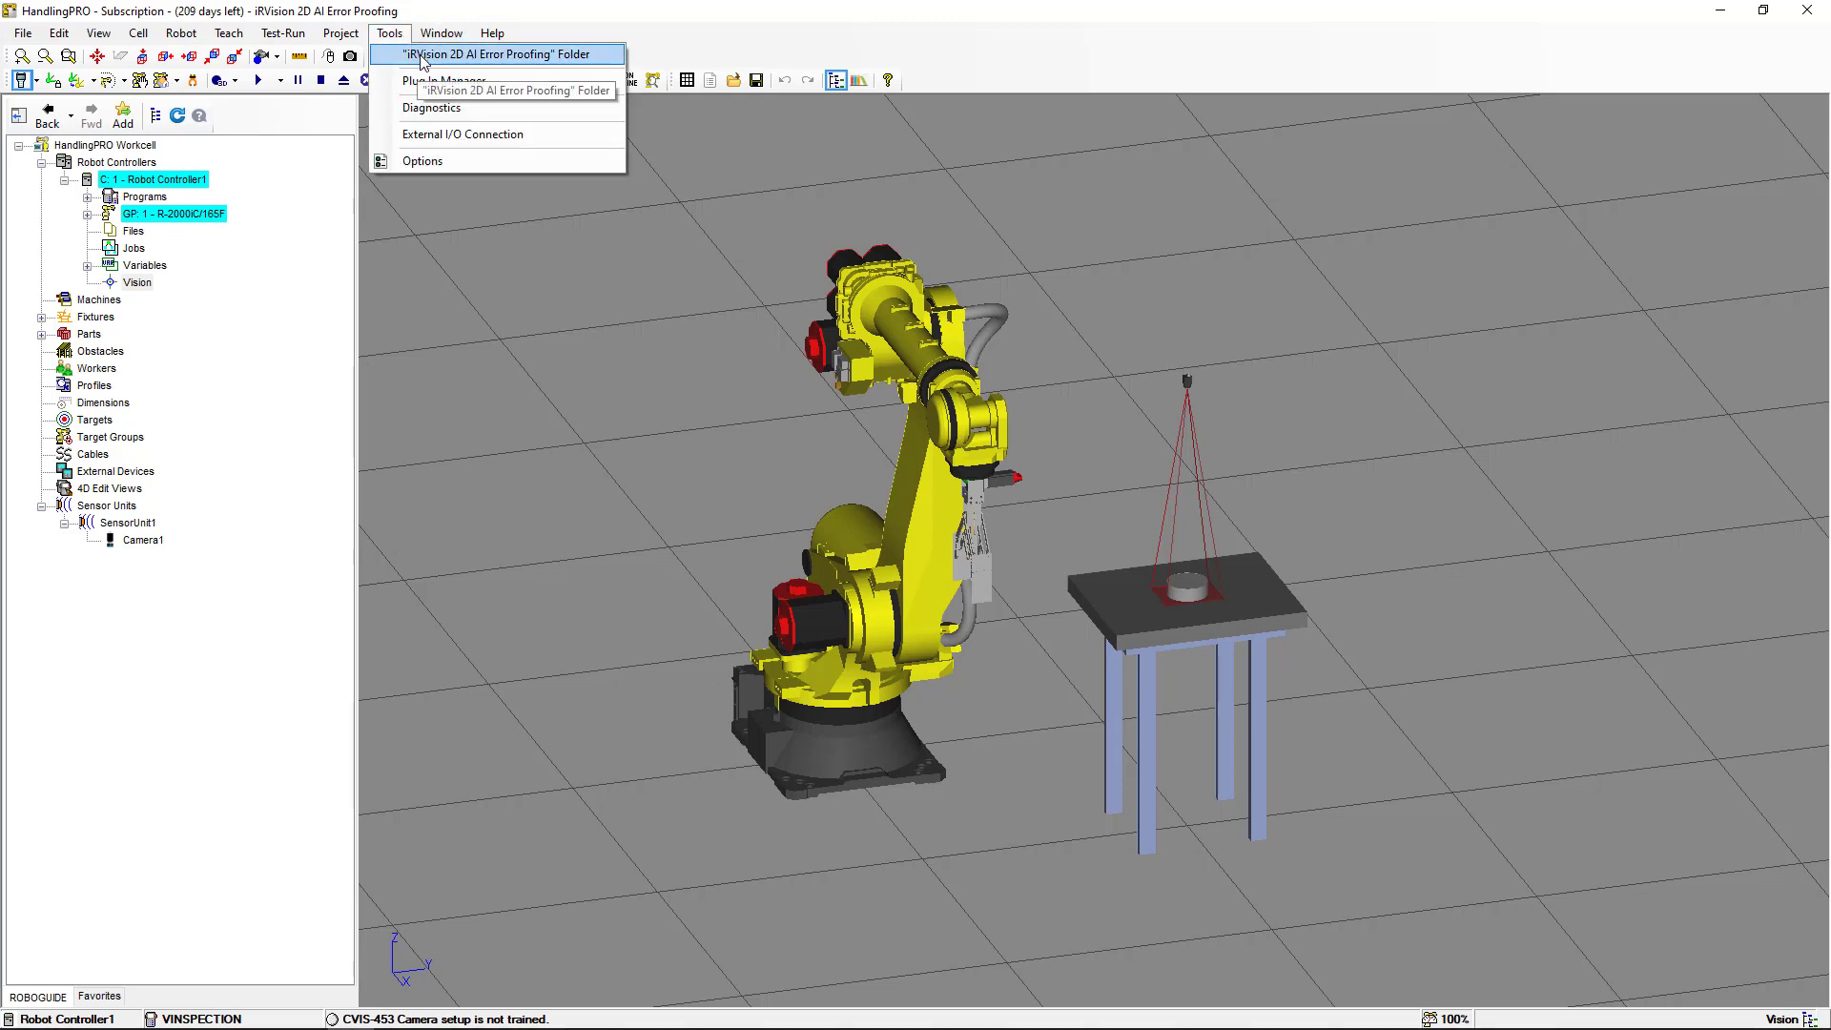
click(422, 58)
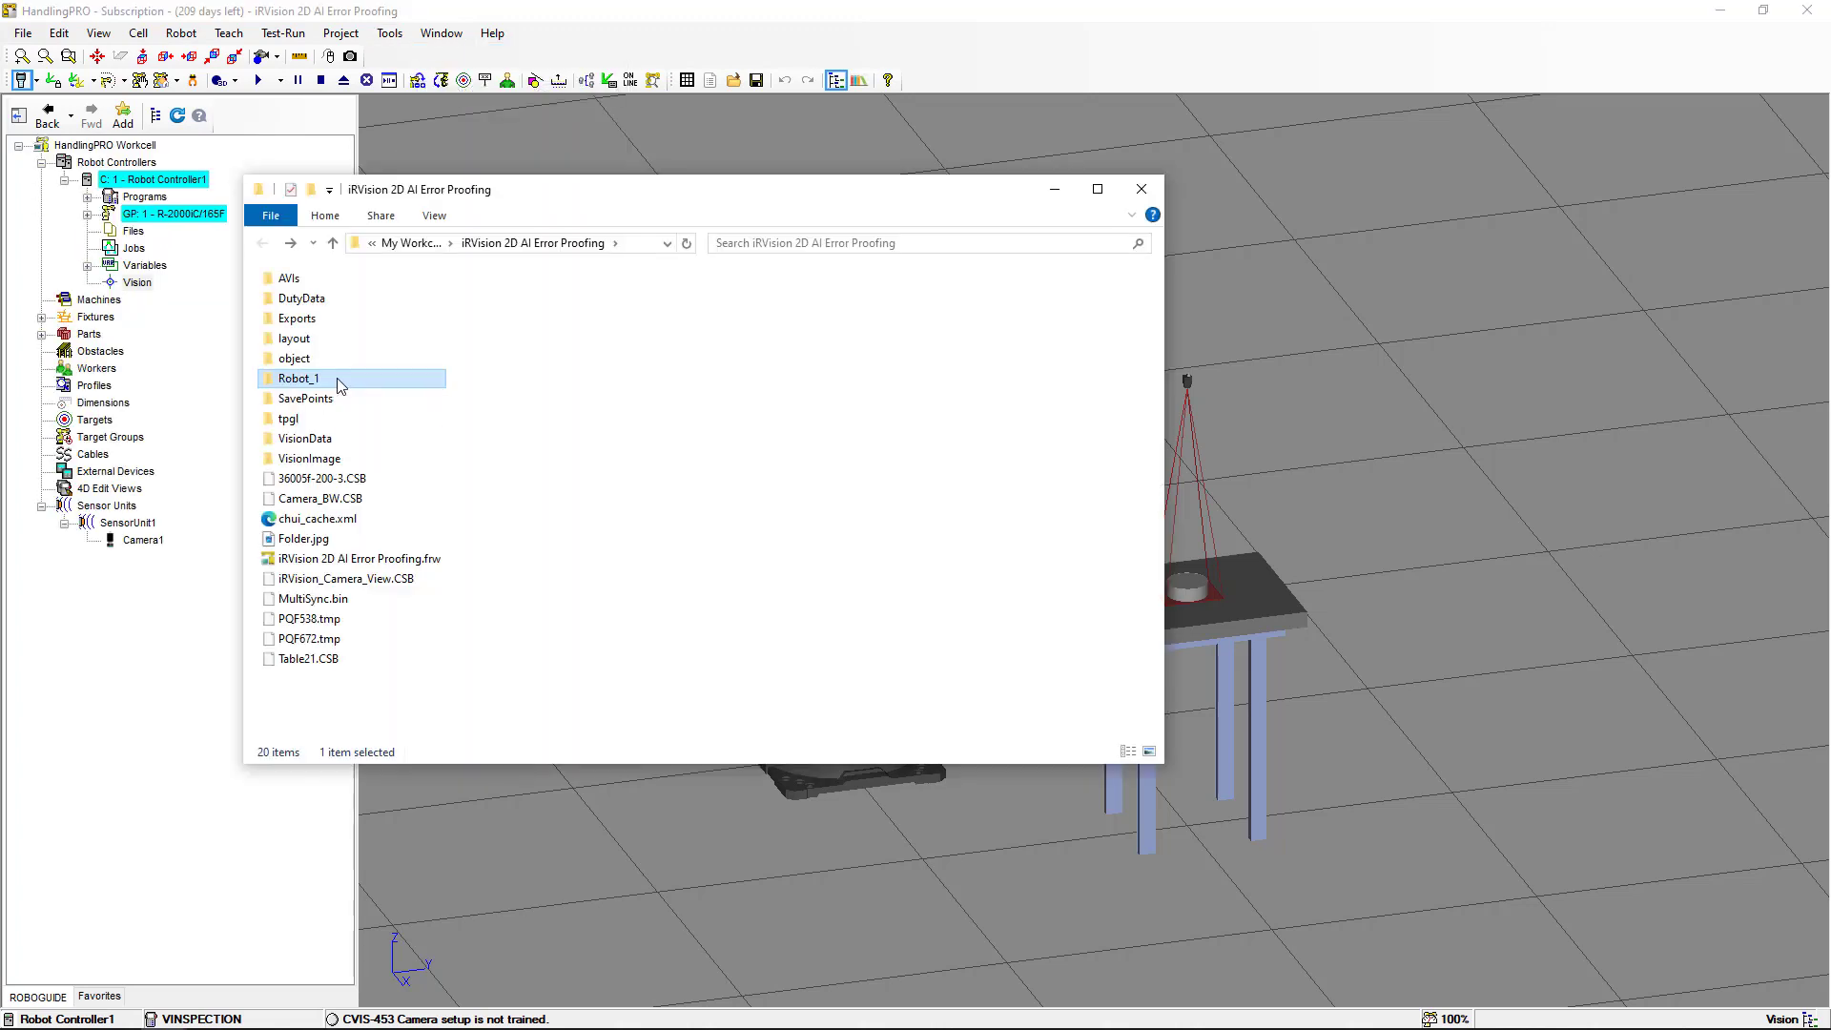
double_click(336, 377)
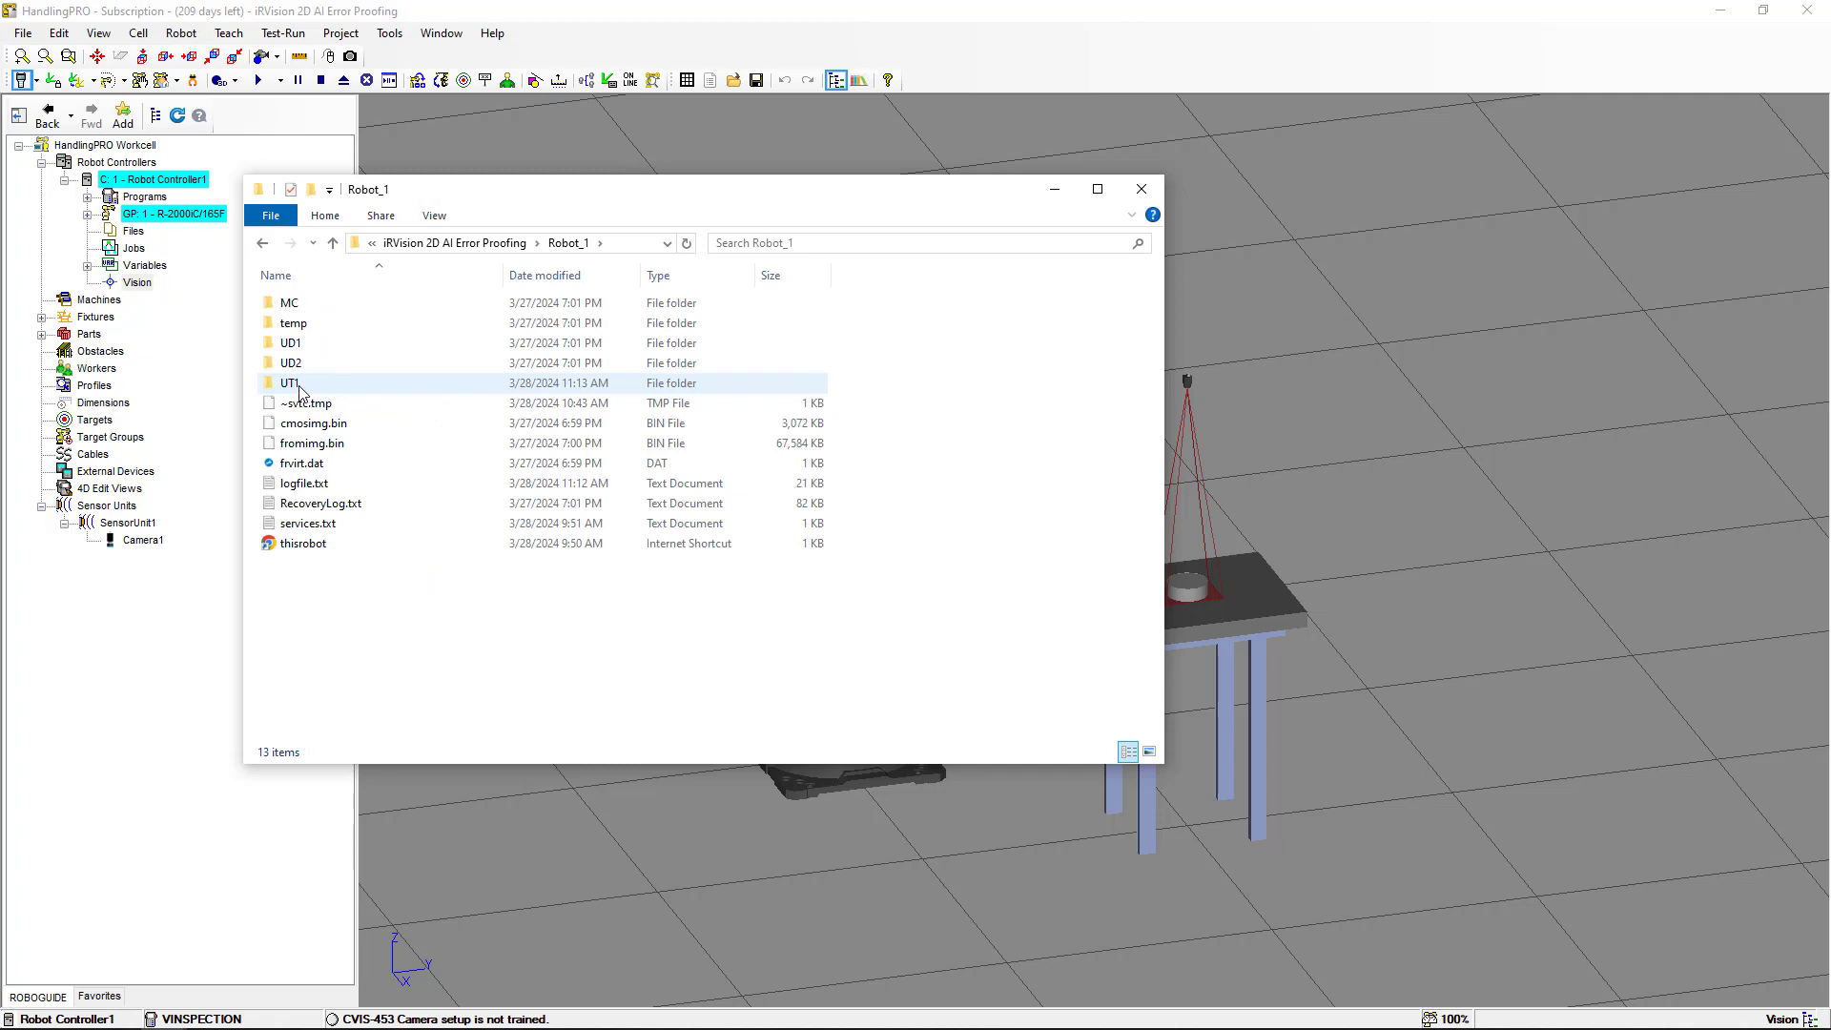
mouse_move(299, 390)
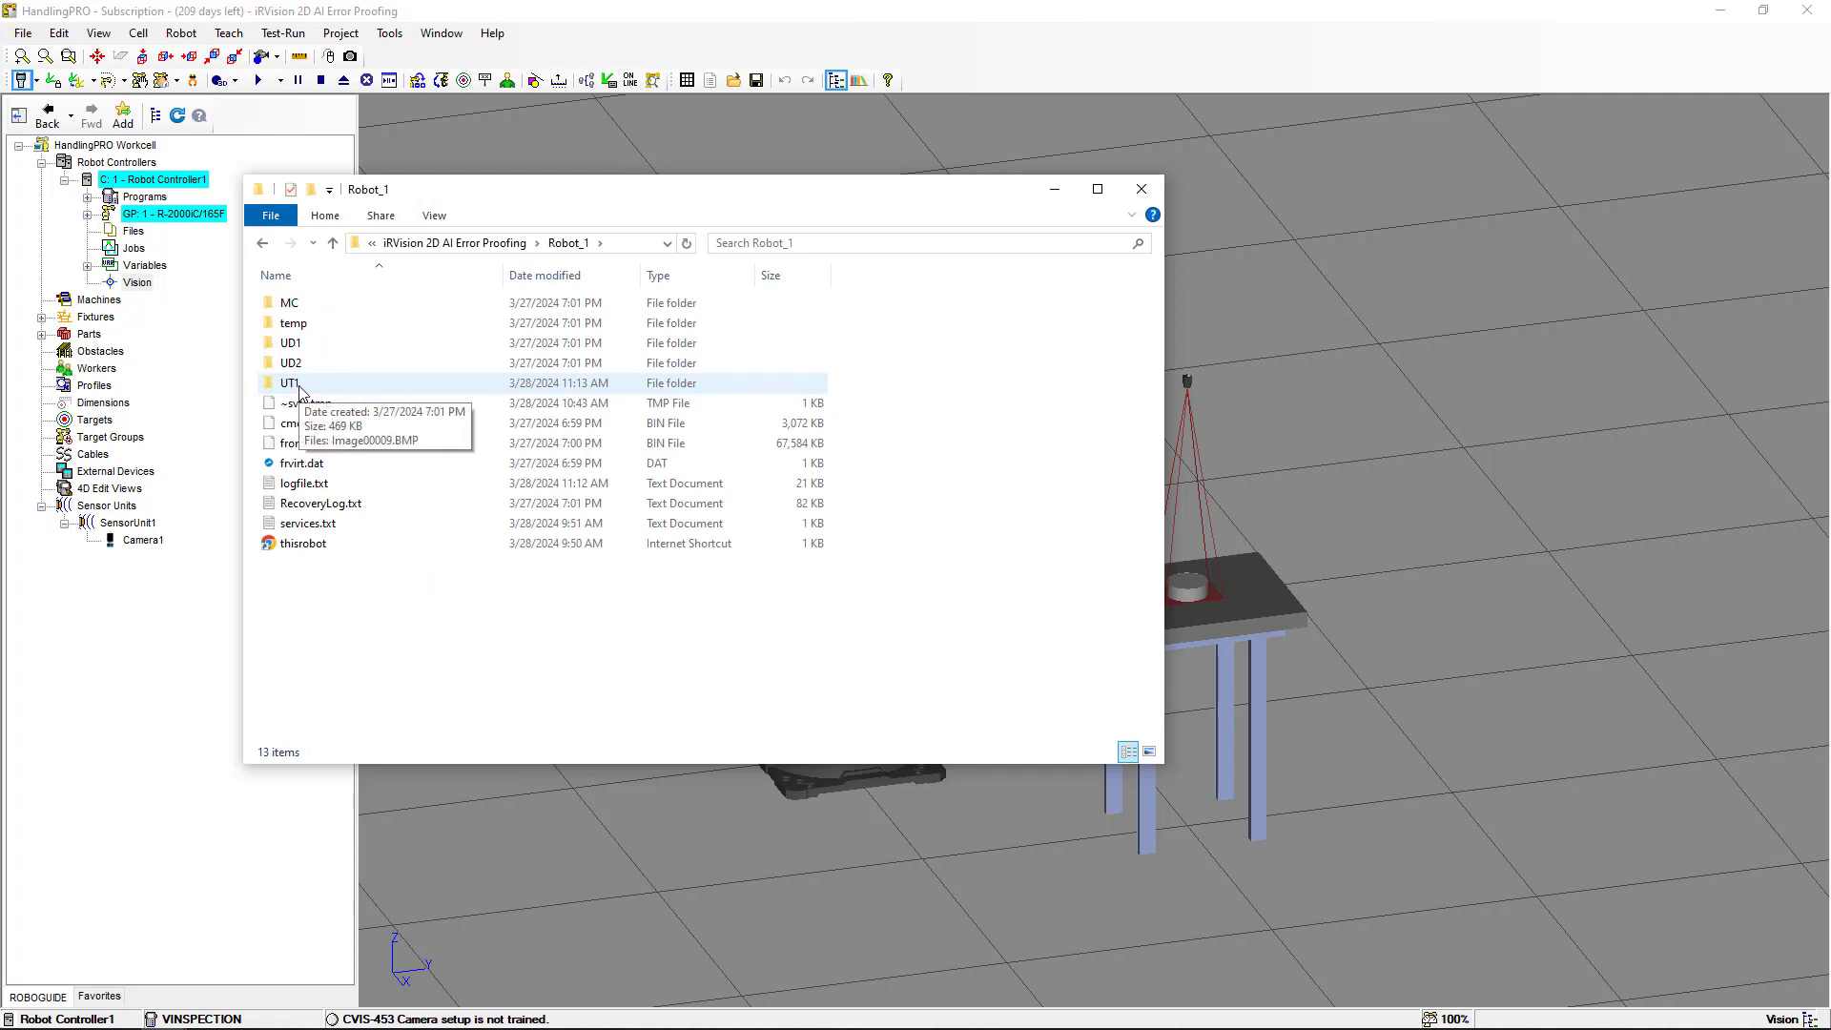
double_click(299, 386)
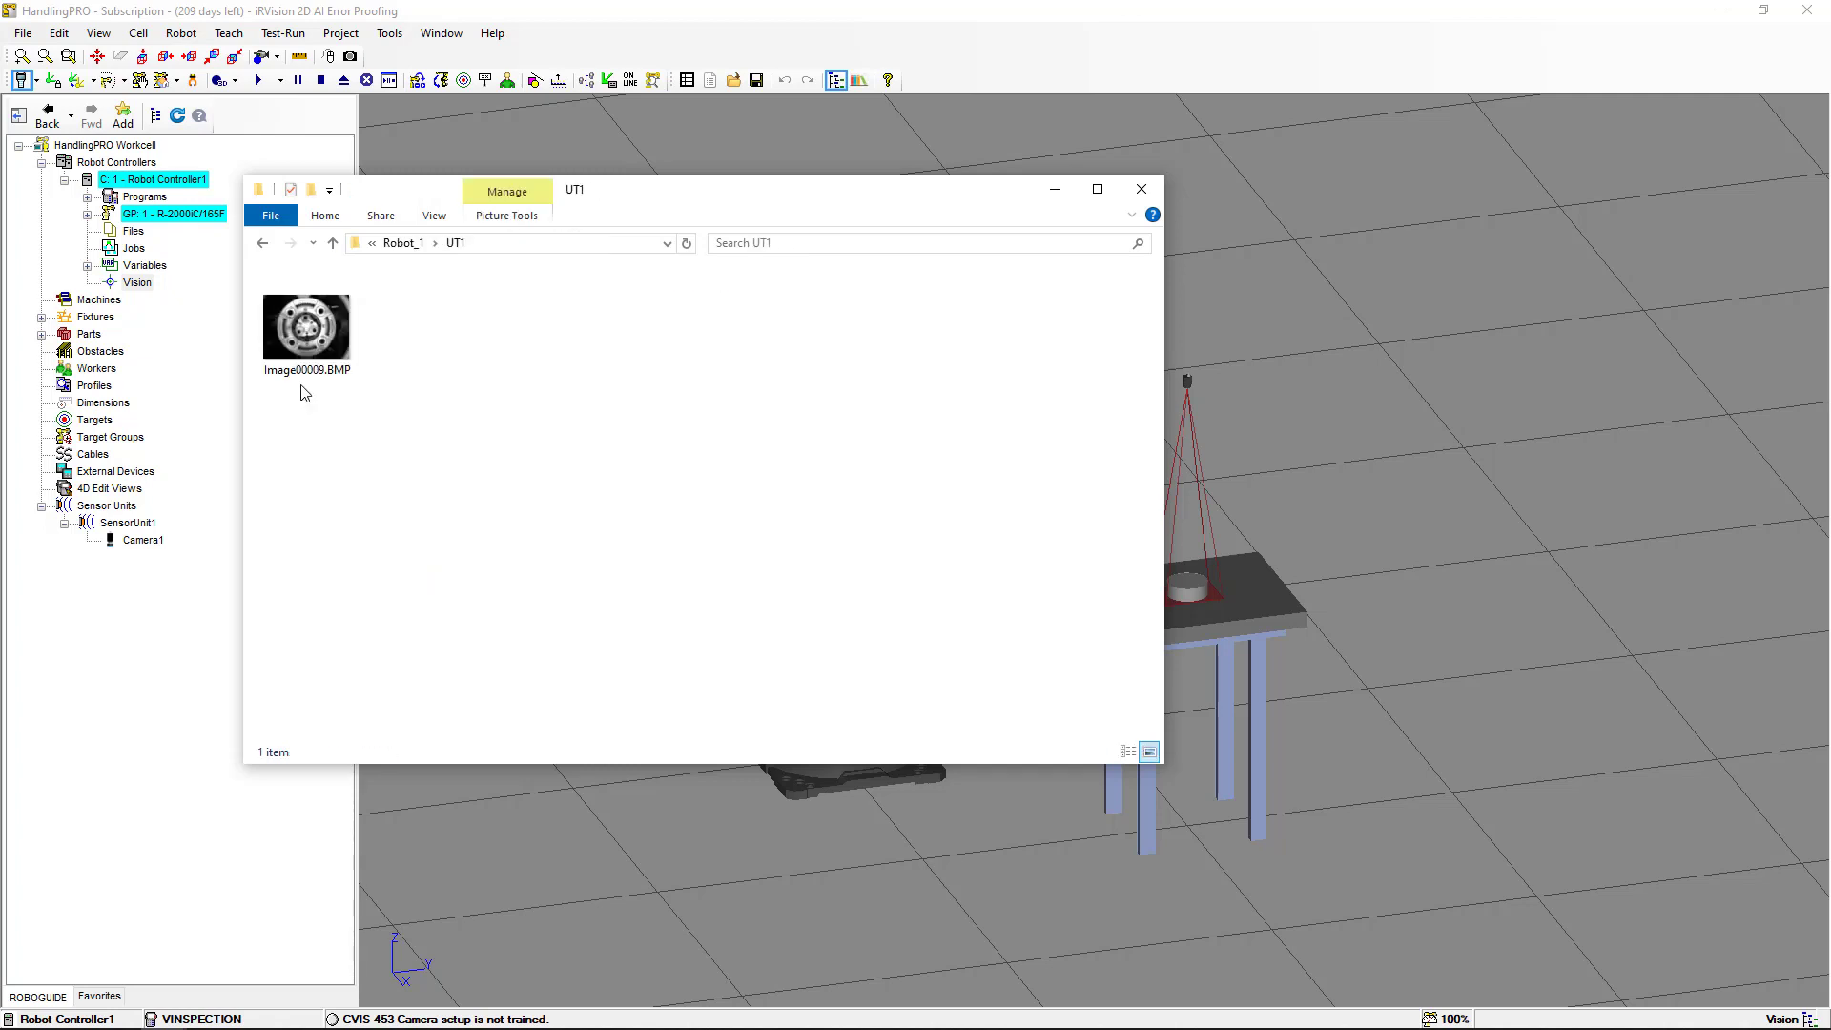
click(343, 335)
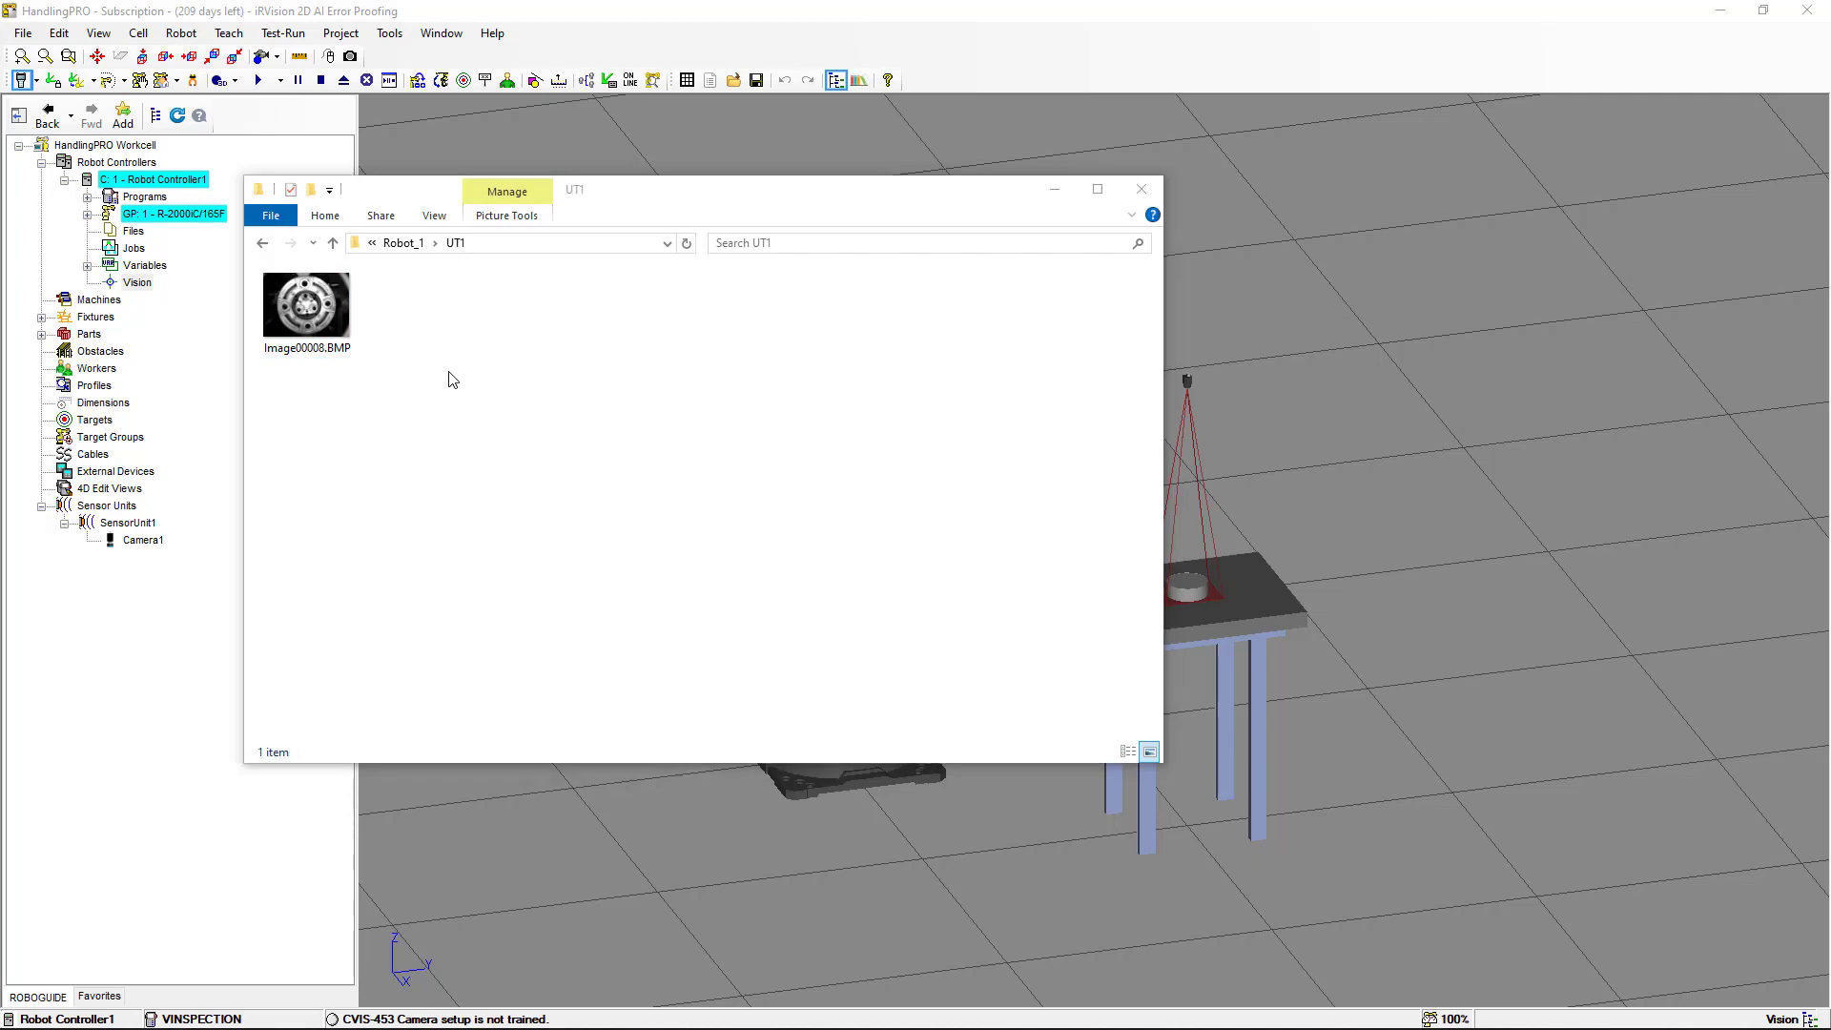
Return to the iRVision learning wizard, find the part in Image00008.BMP and add that image for learning
key(alt+Tab)
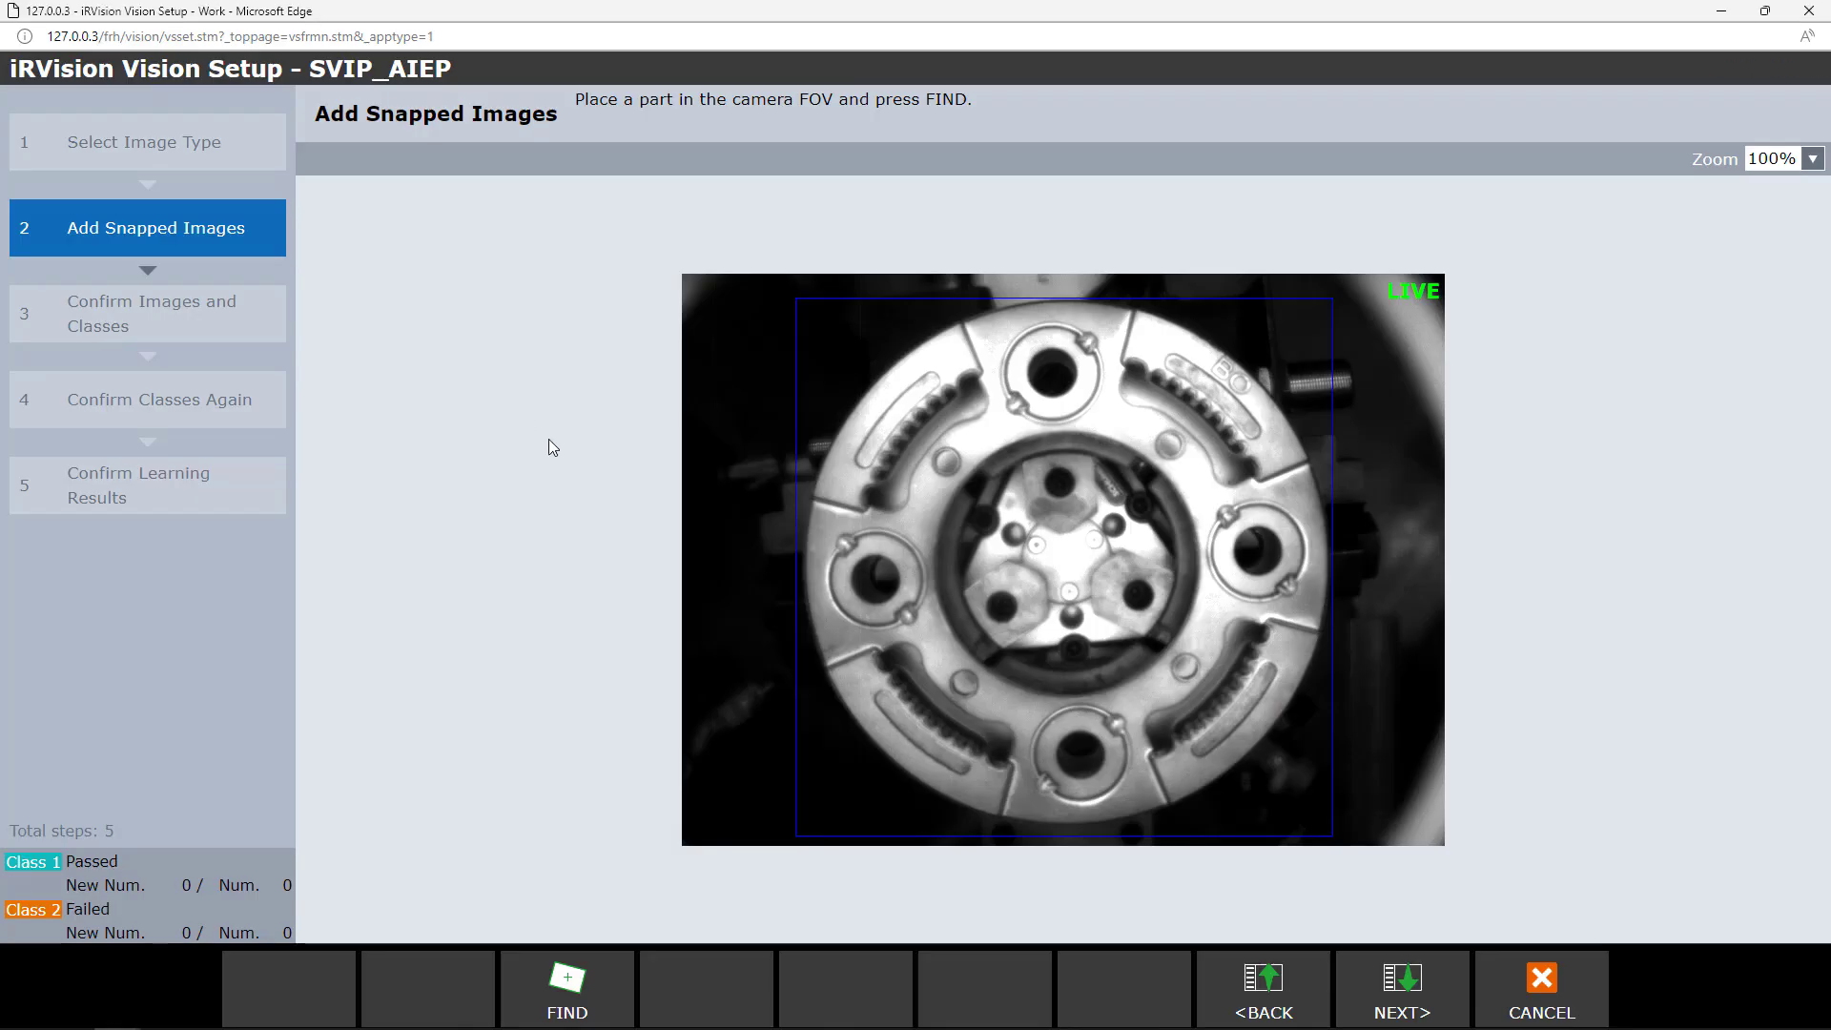
click(577, 996)
click(577, 996)
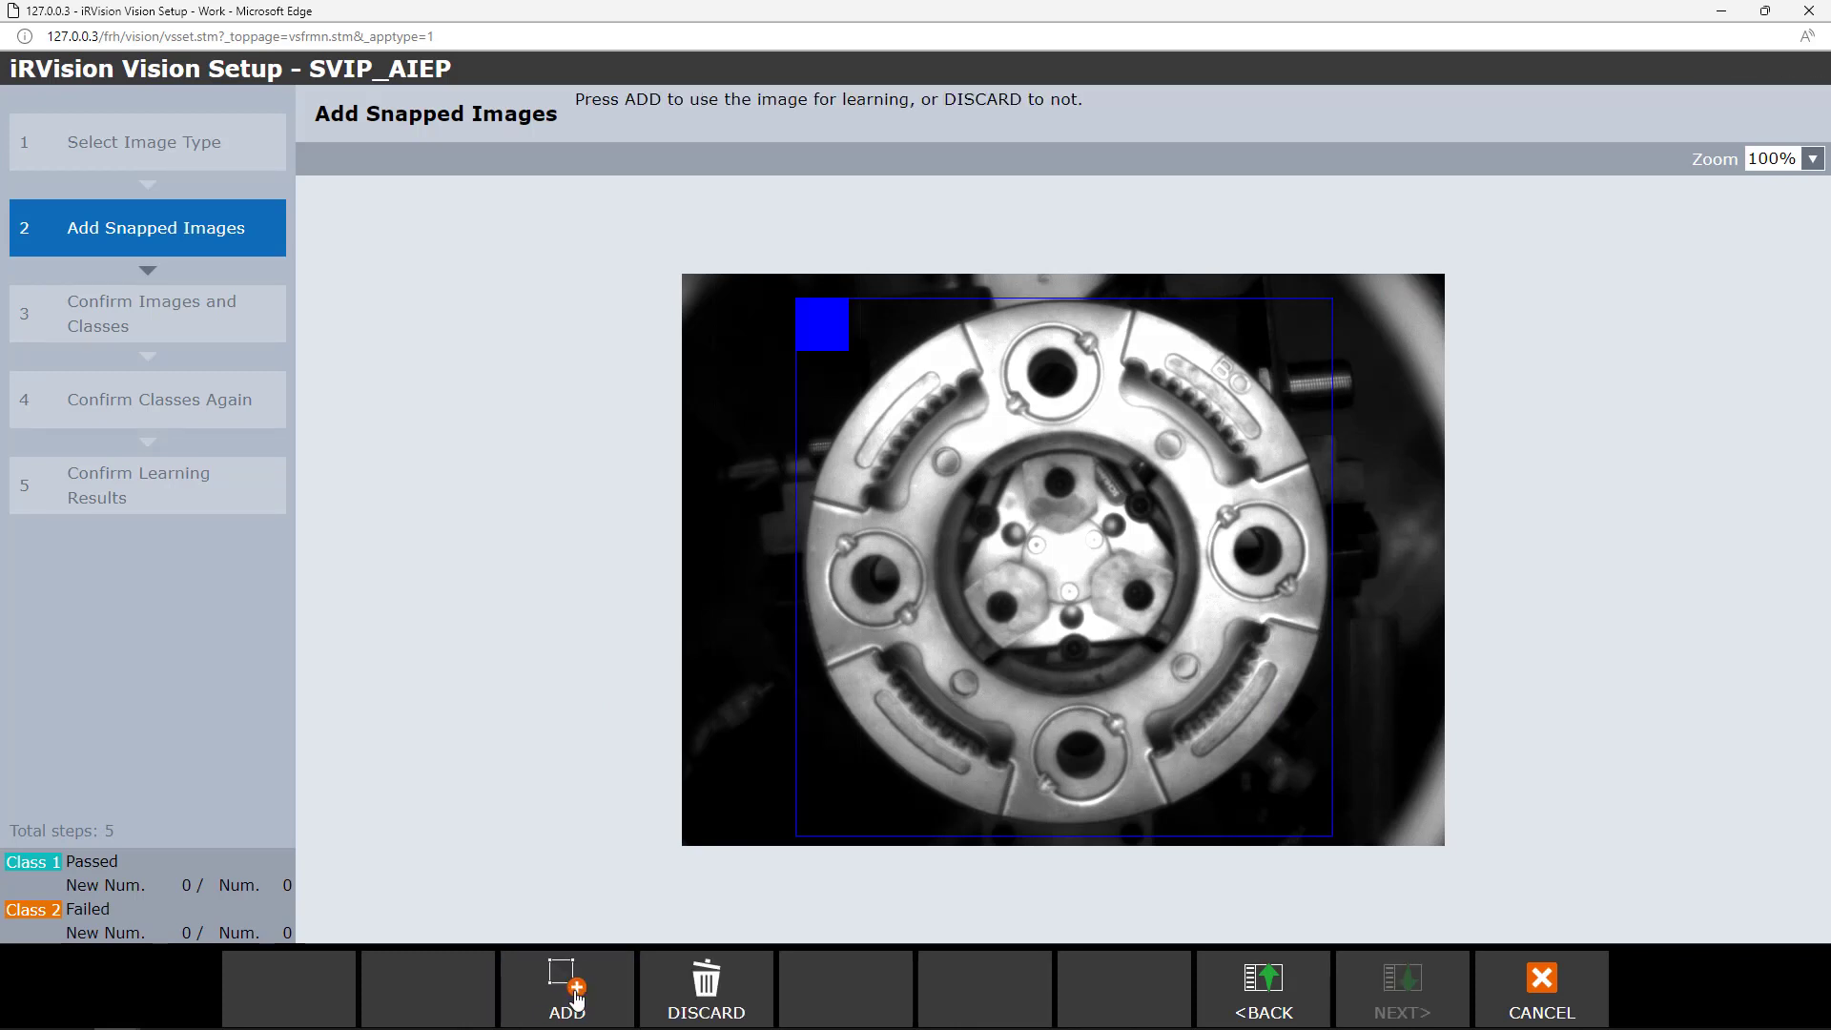
click(576, 997)
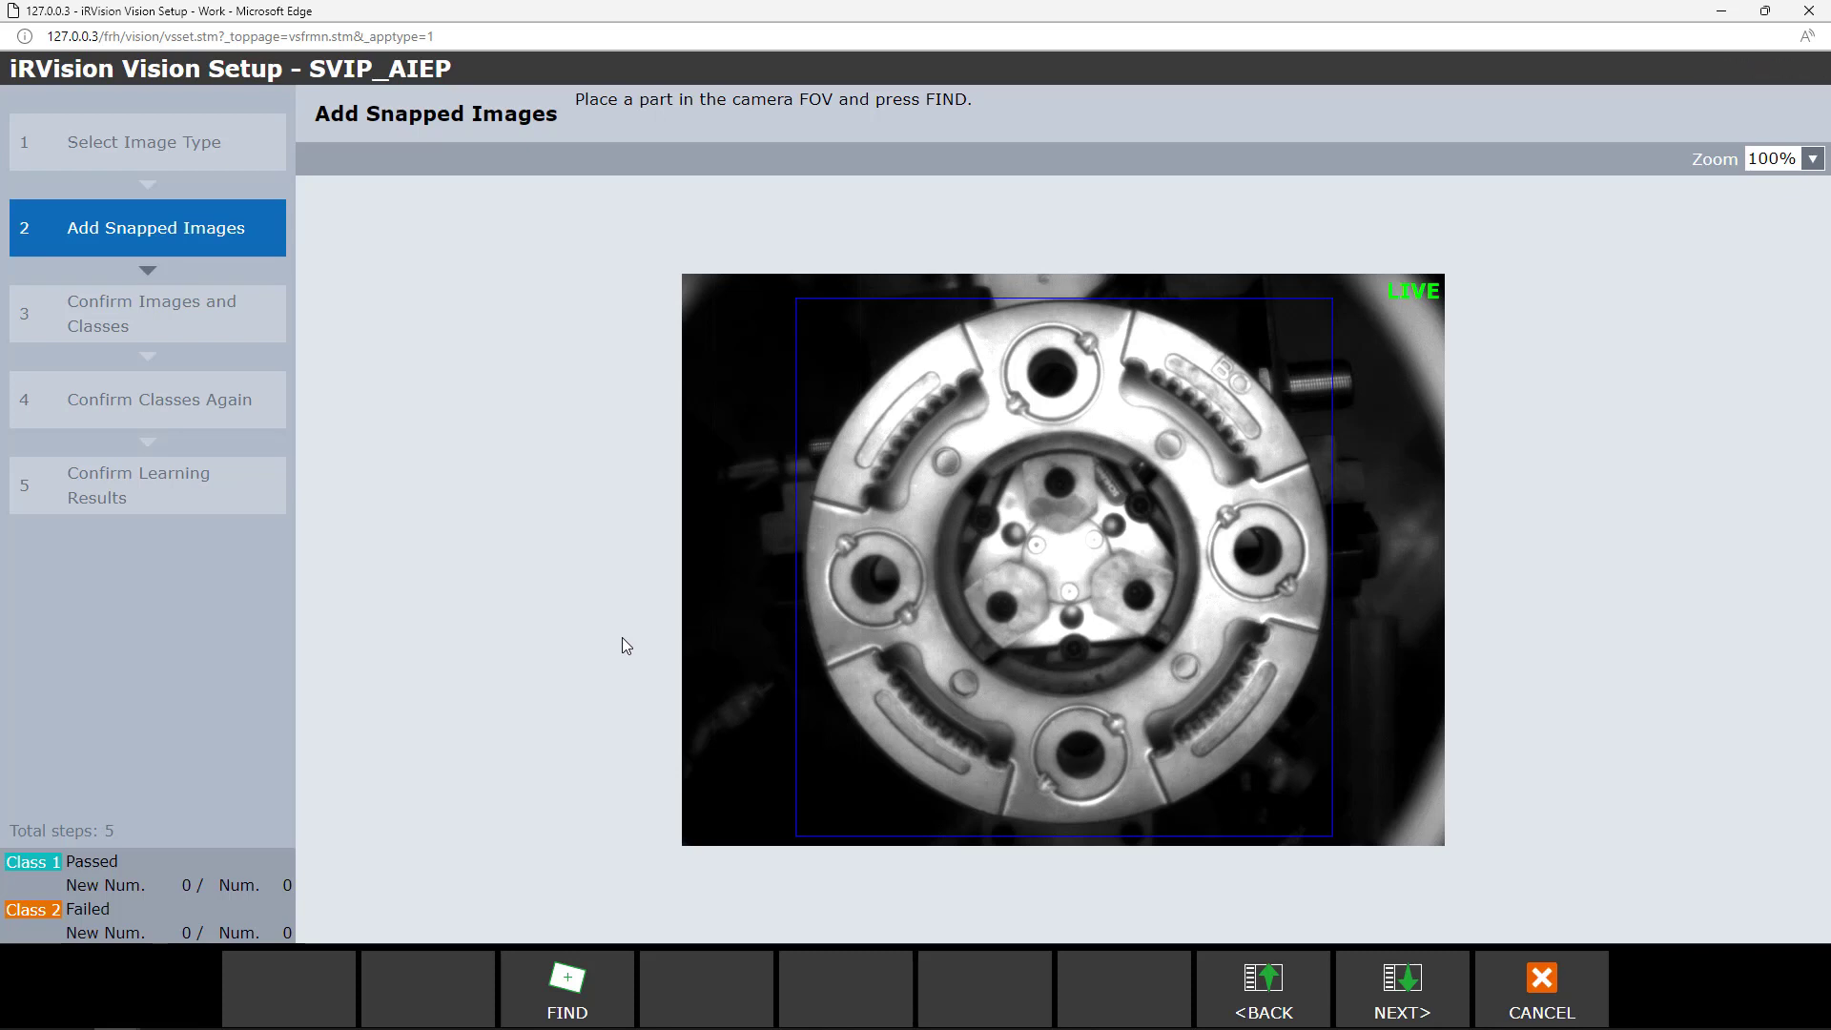
Replace Image00008.BMP in the UT1 folder with Image00000.png, then find the part in it and add that image for learning
key(alt+Tab)
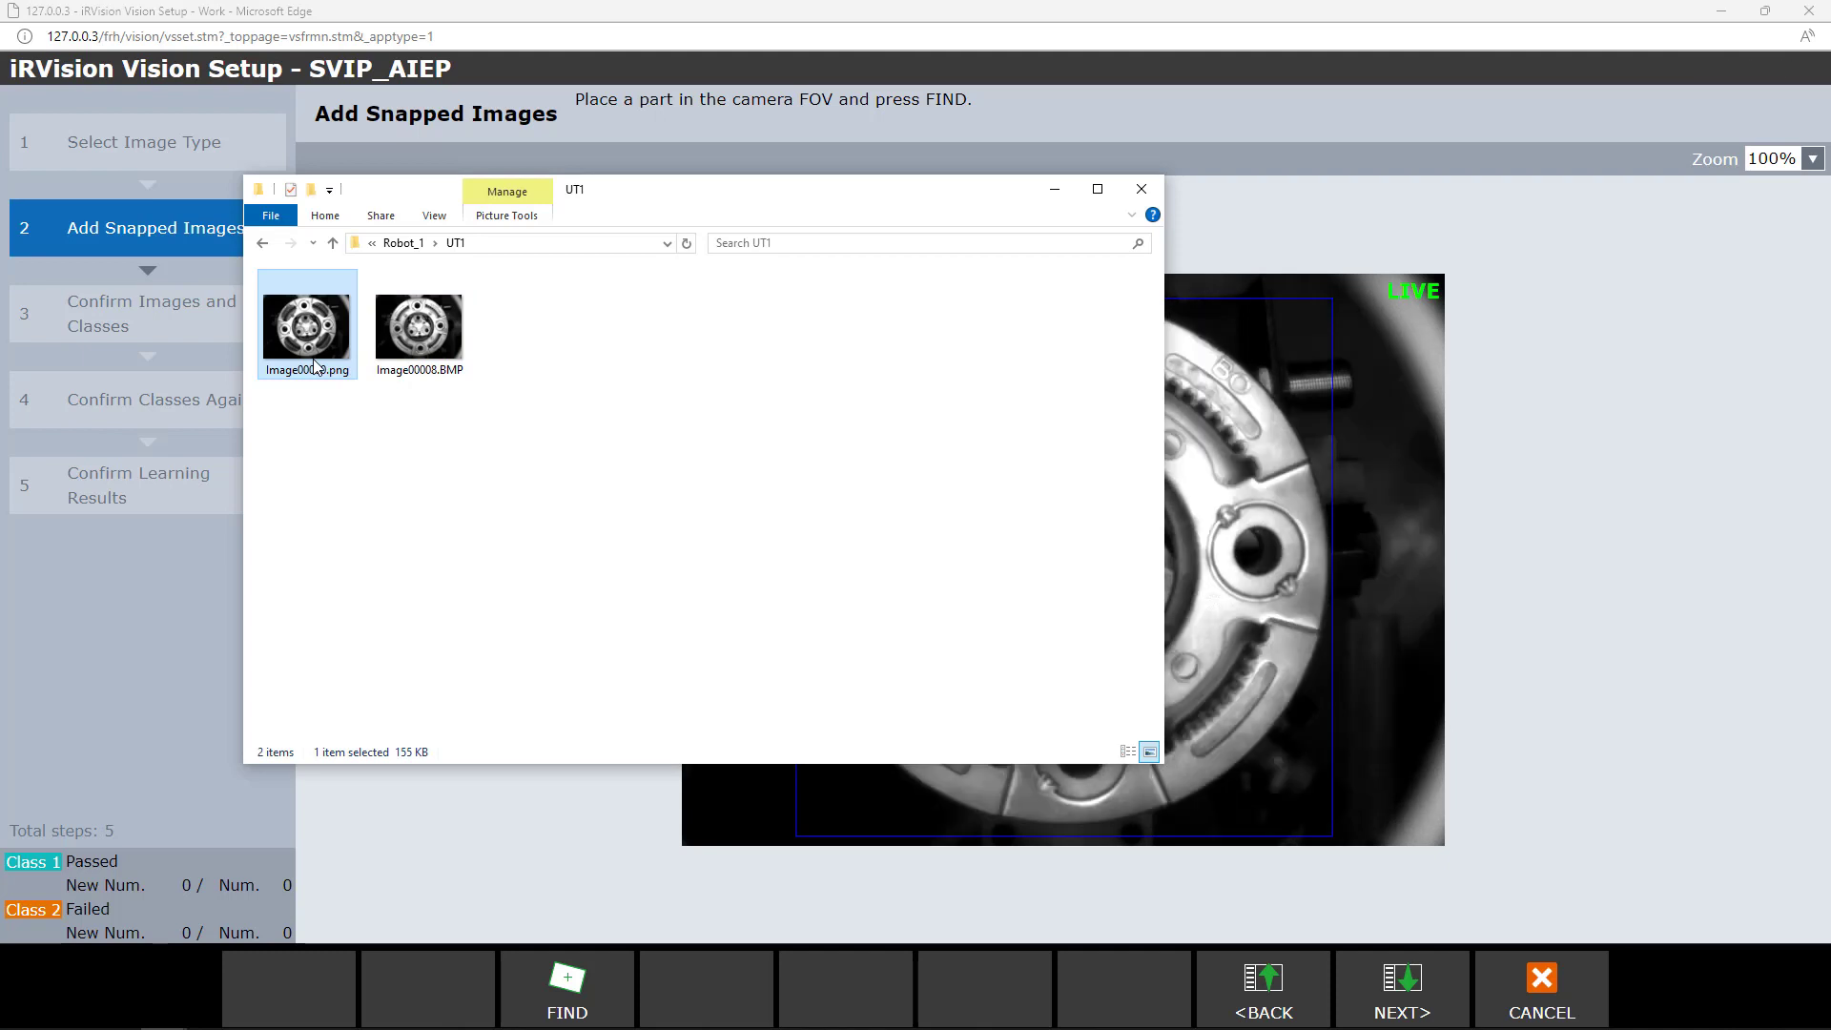
click(420, 362)
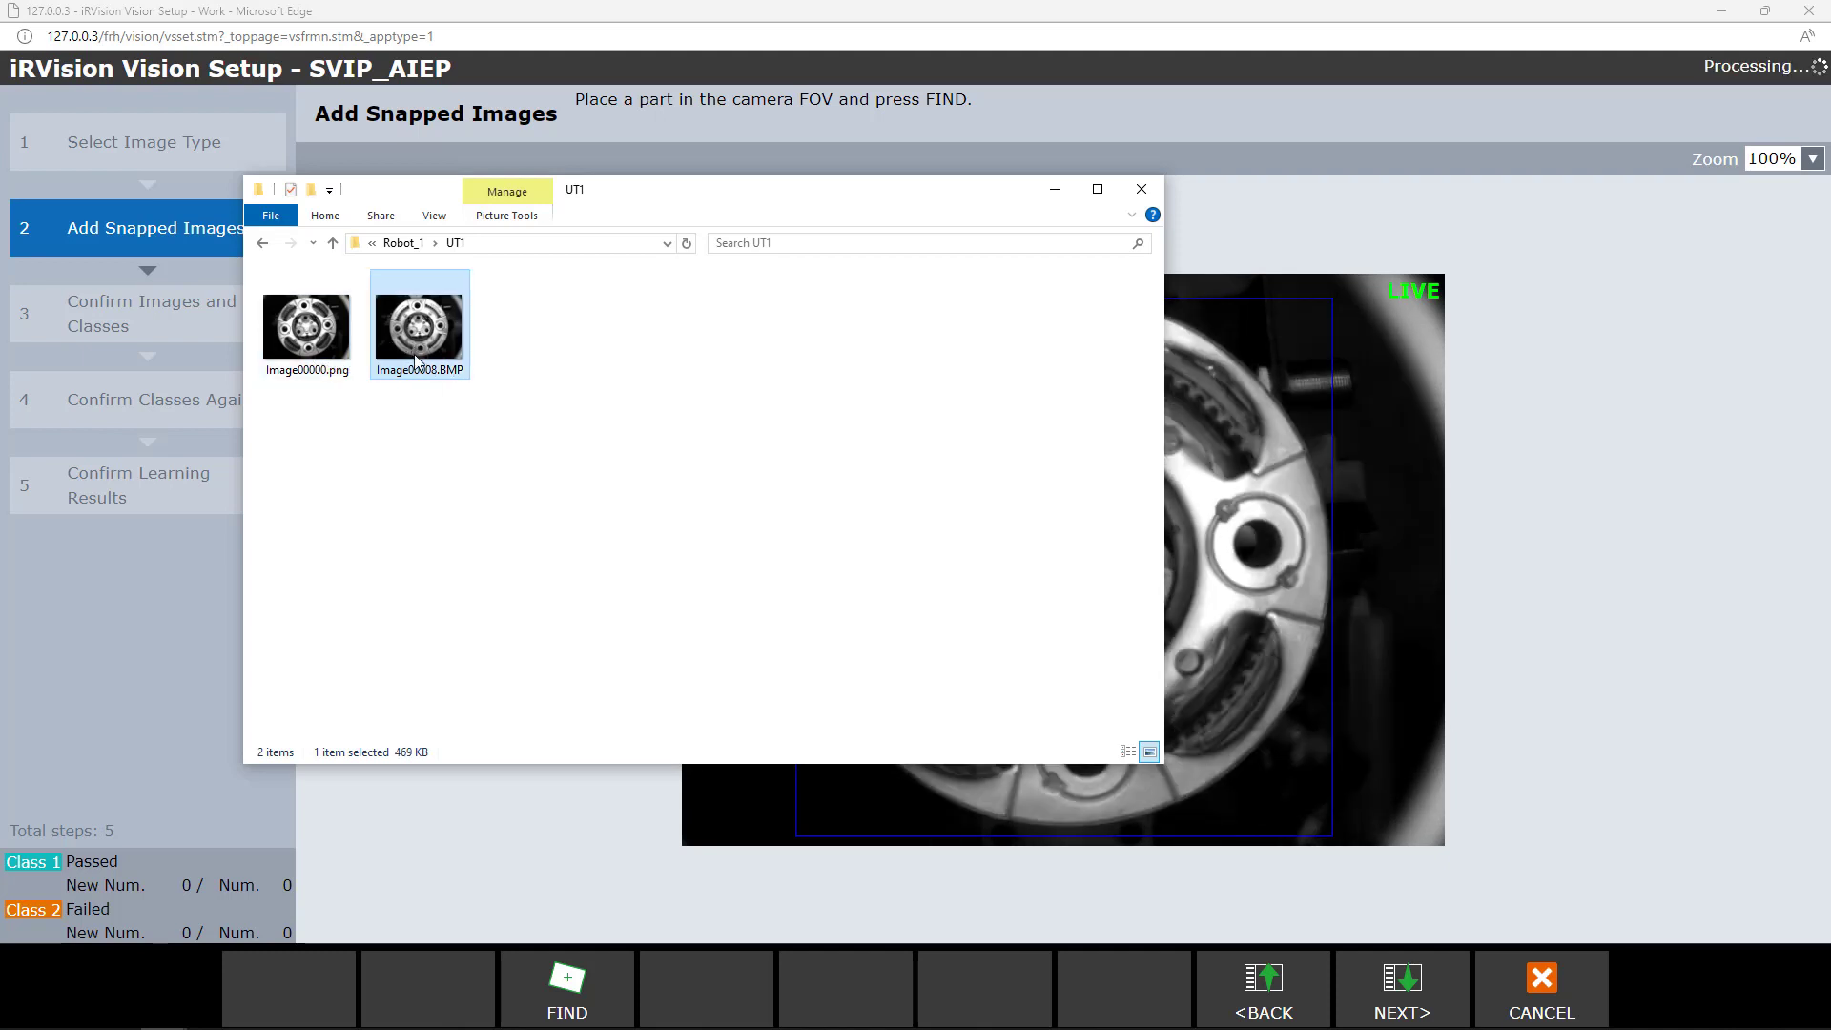
key(Delete)
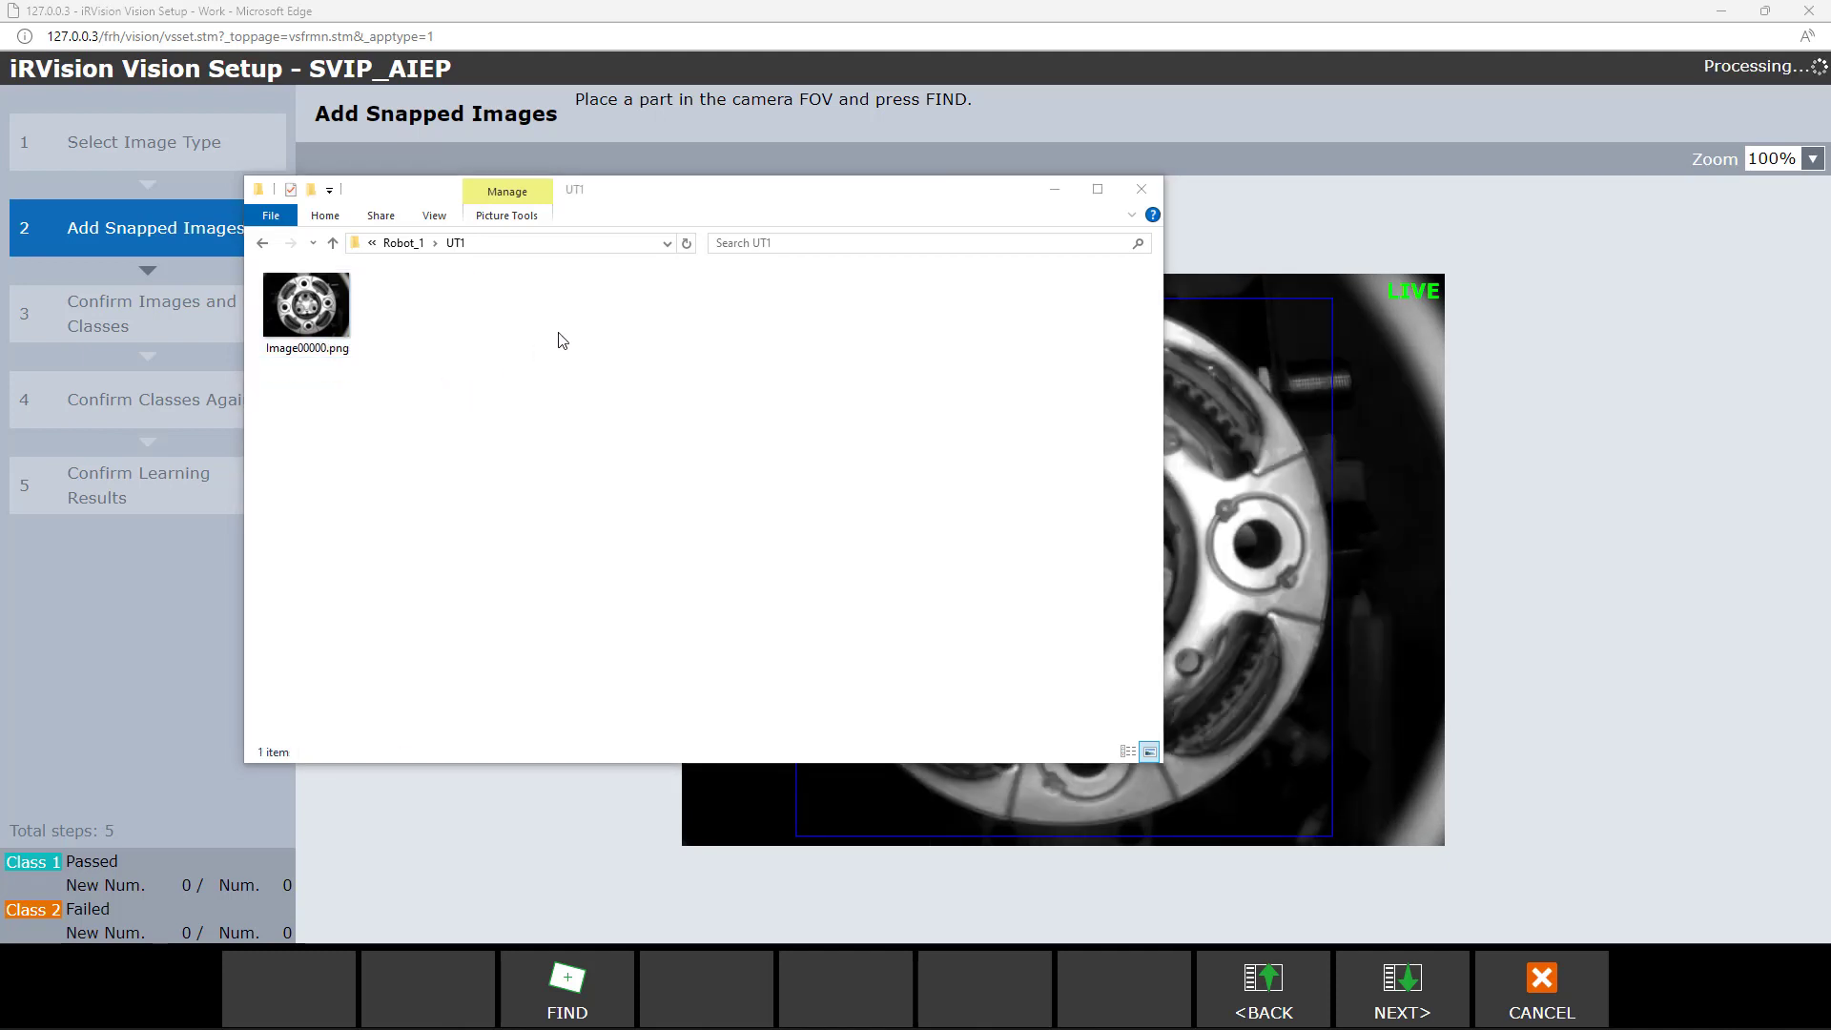
click(537, 812)
click(568, 982)
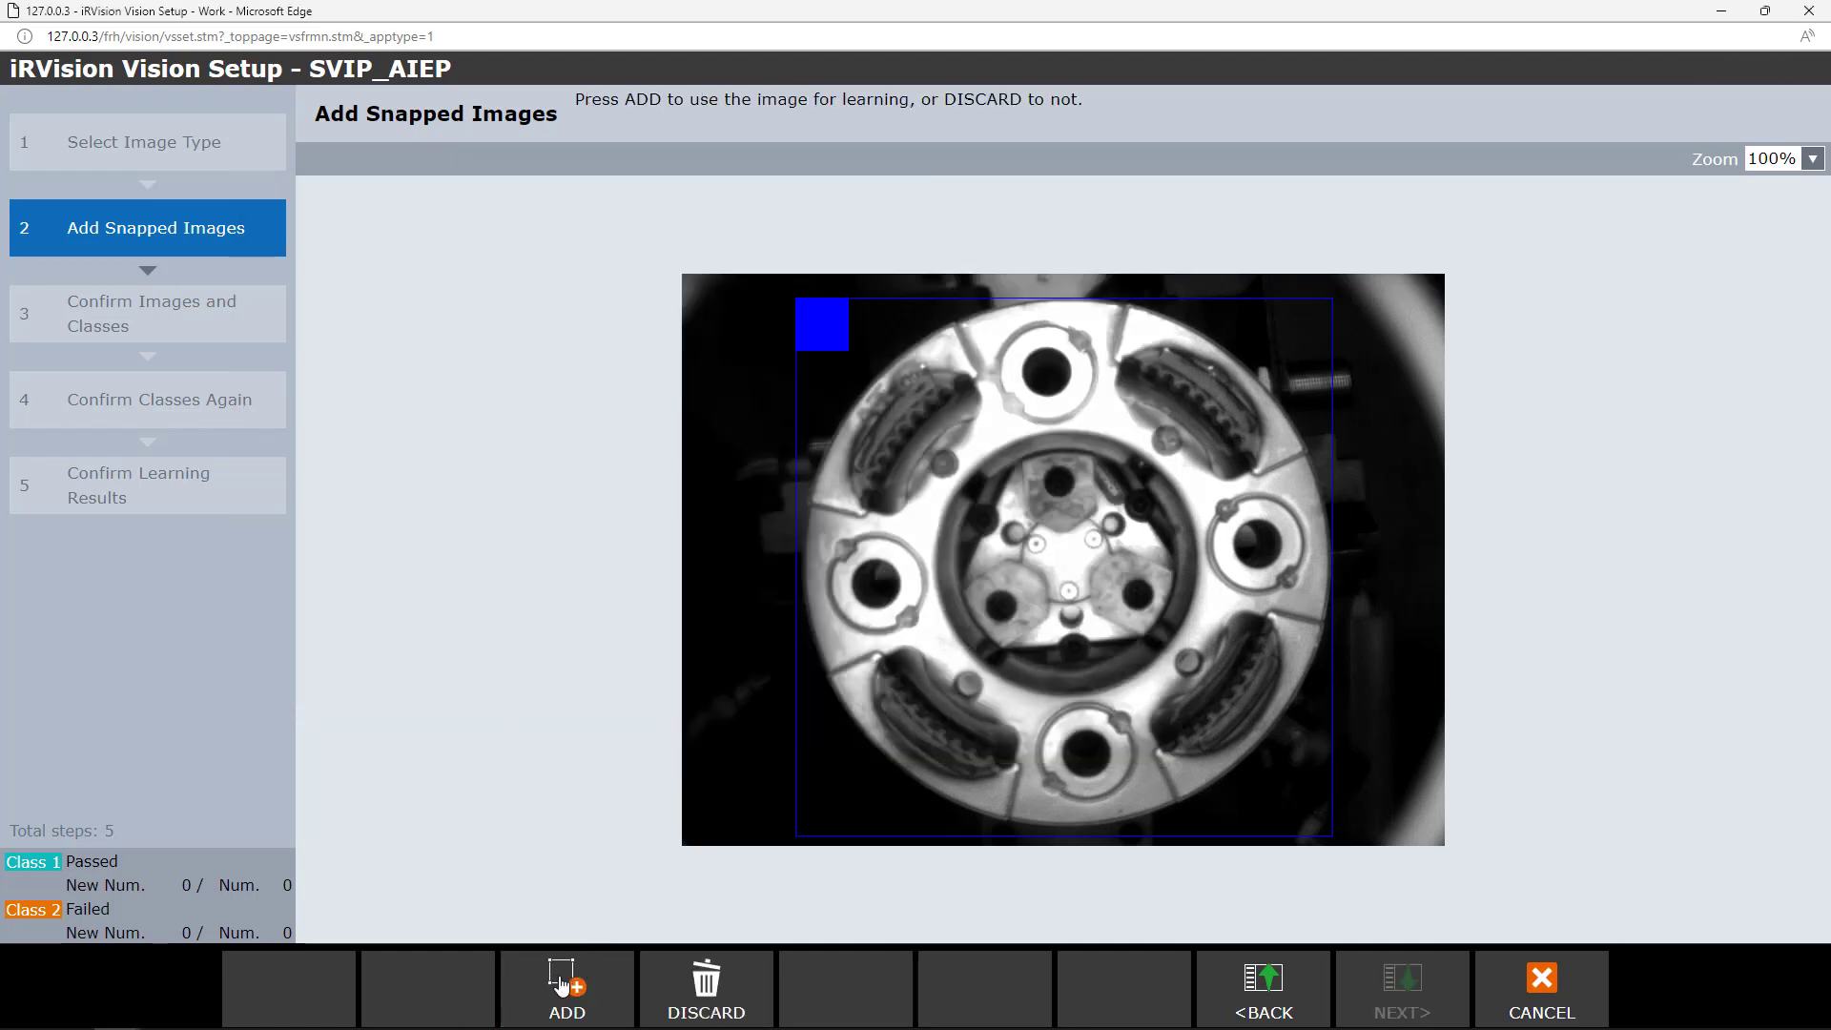
click(563, 984)
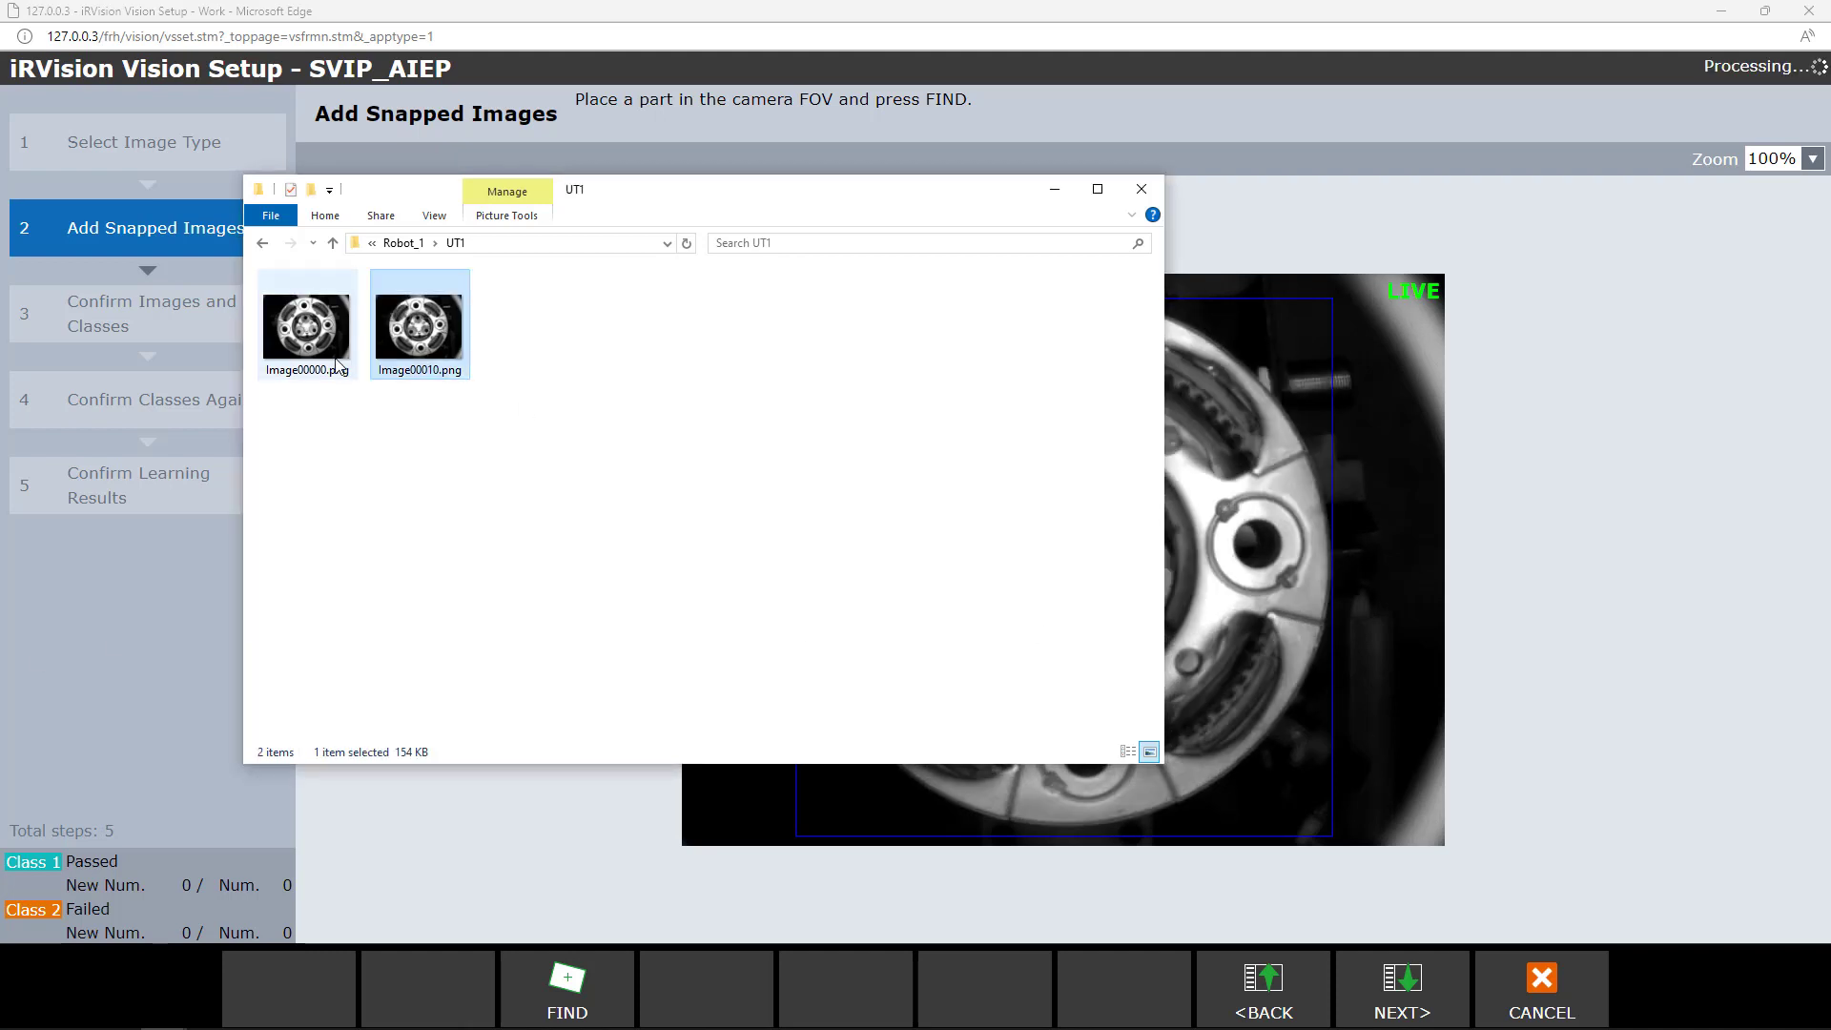
Remove Image00000.png from the UT1 folder to leave Image00010.png, then find the part in it and add that image for learning
click(335, 365)
key(Delete)
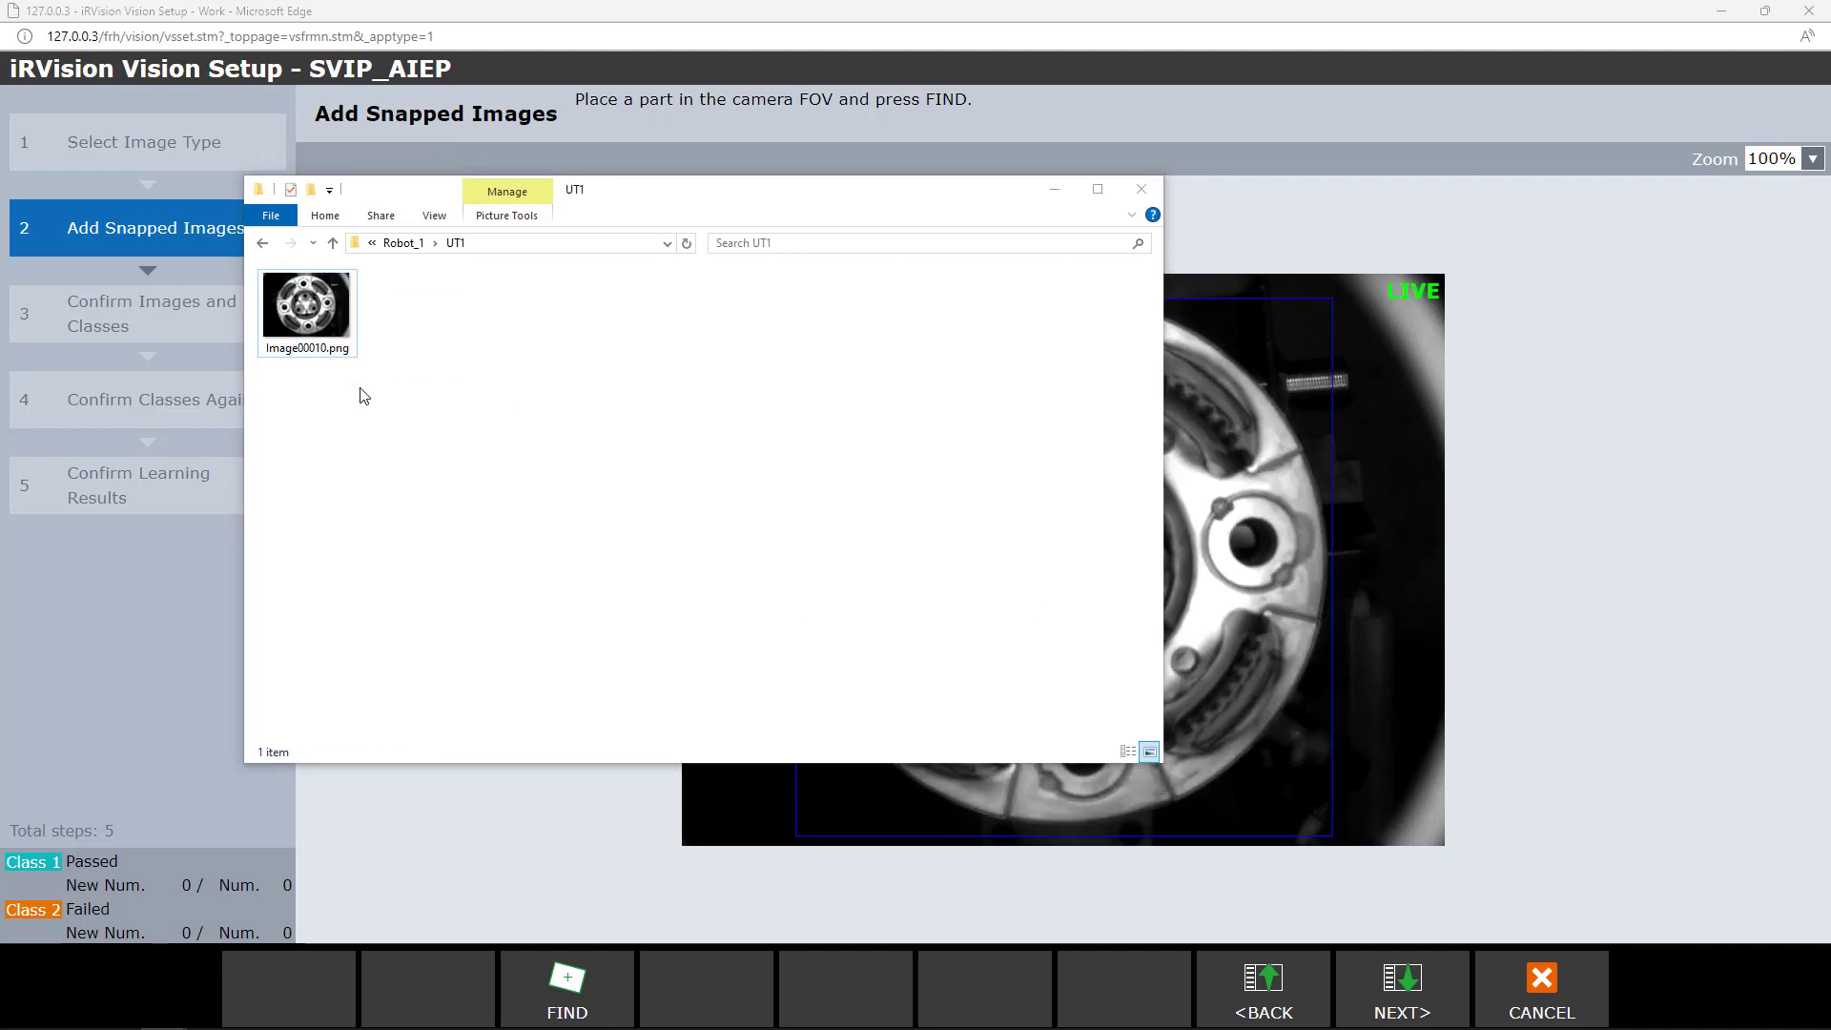
key(alt+Tab)
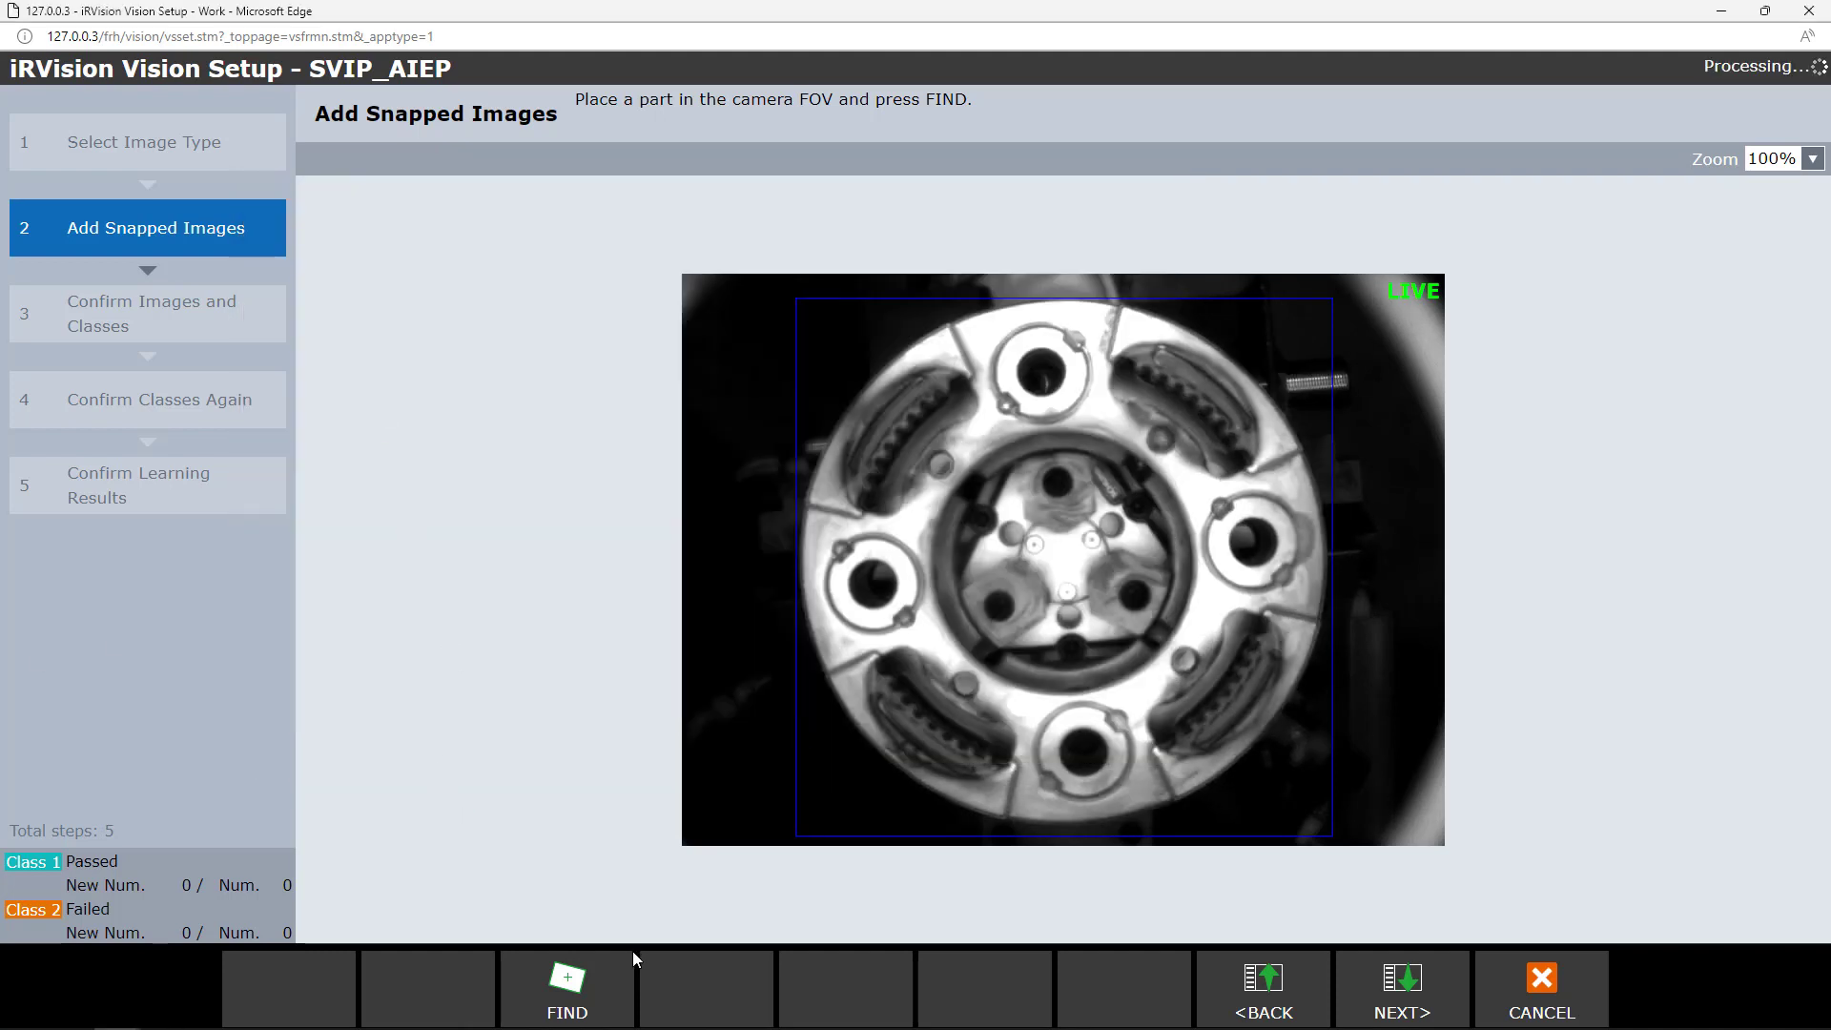
click(591, 987)
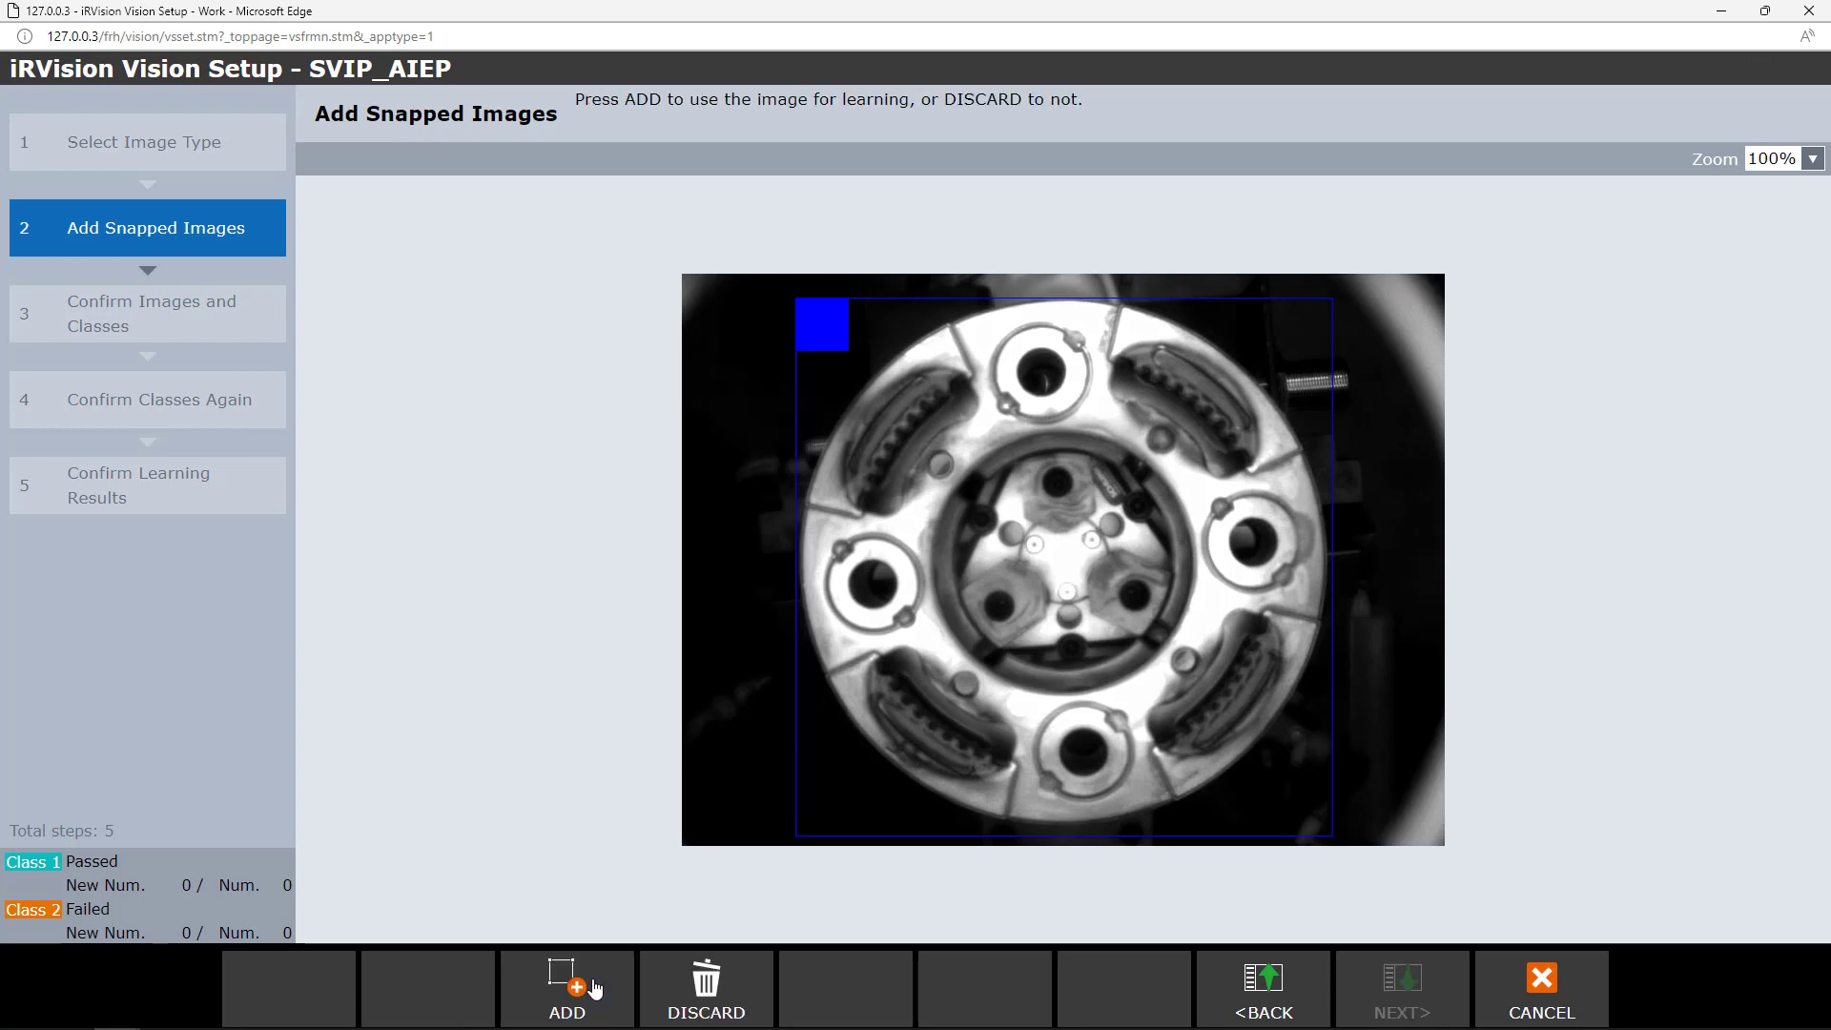
click(566, 1001)
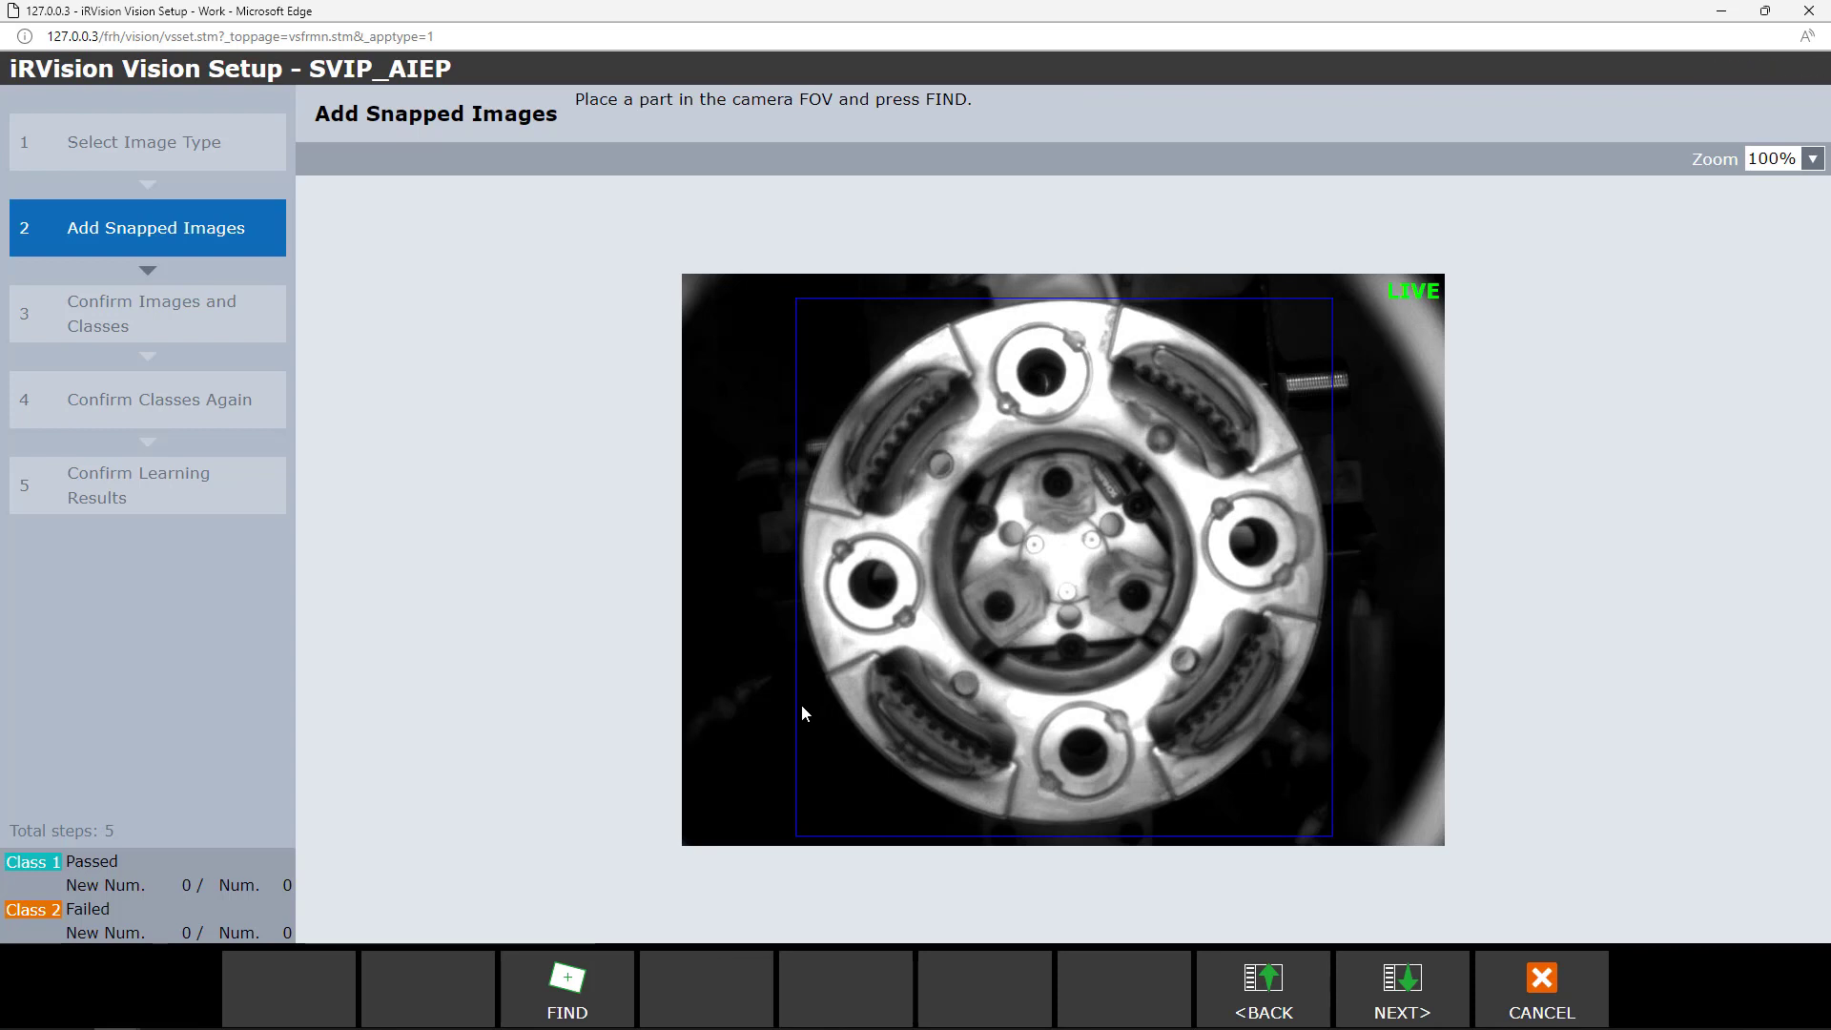
Proceed to confirming images and classes, and classify images 1-1 and 2-1 as Failed and 3-1 and 4-1 as Passed
click(1392, 997)
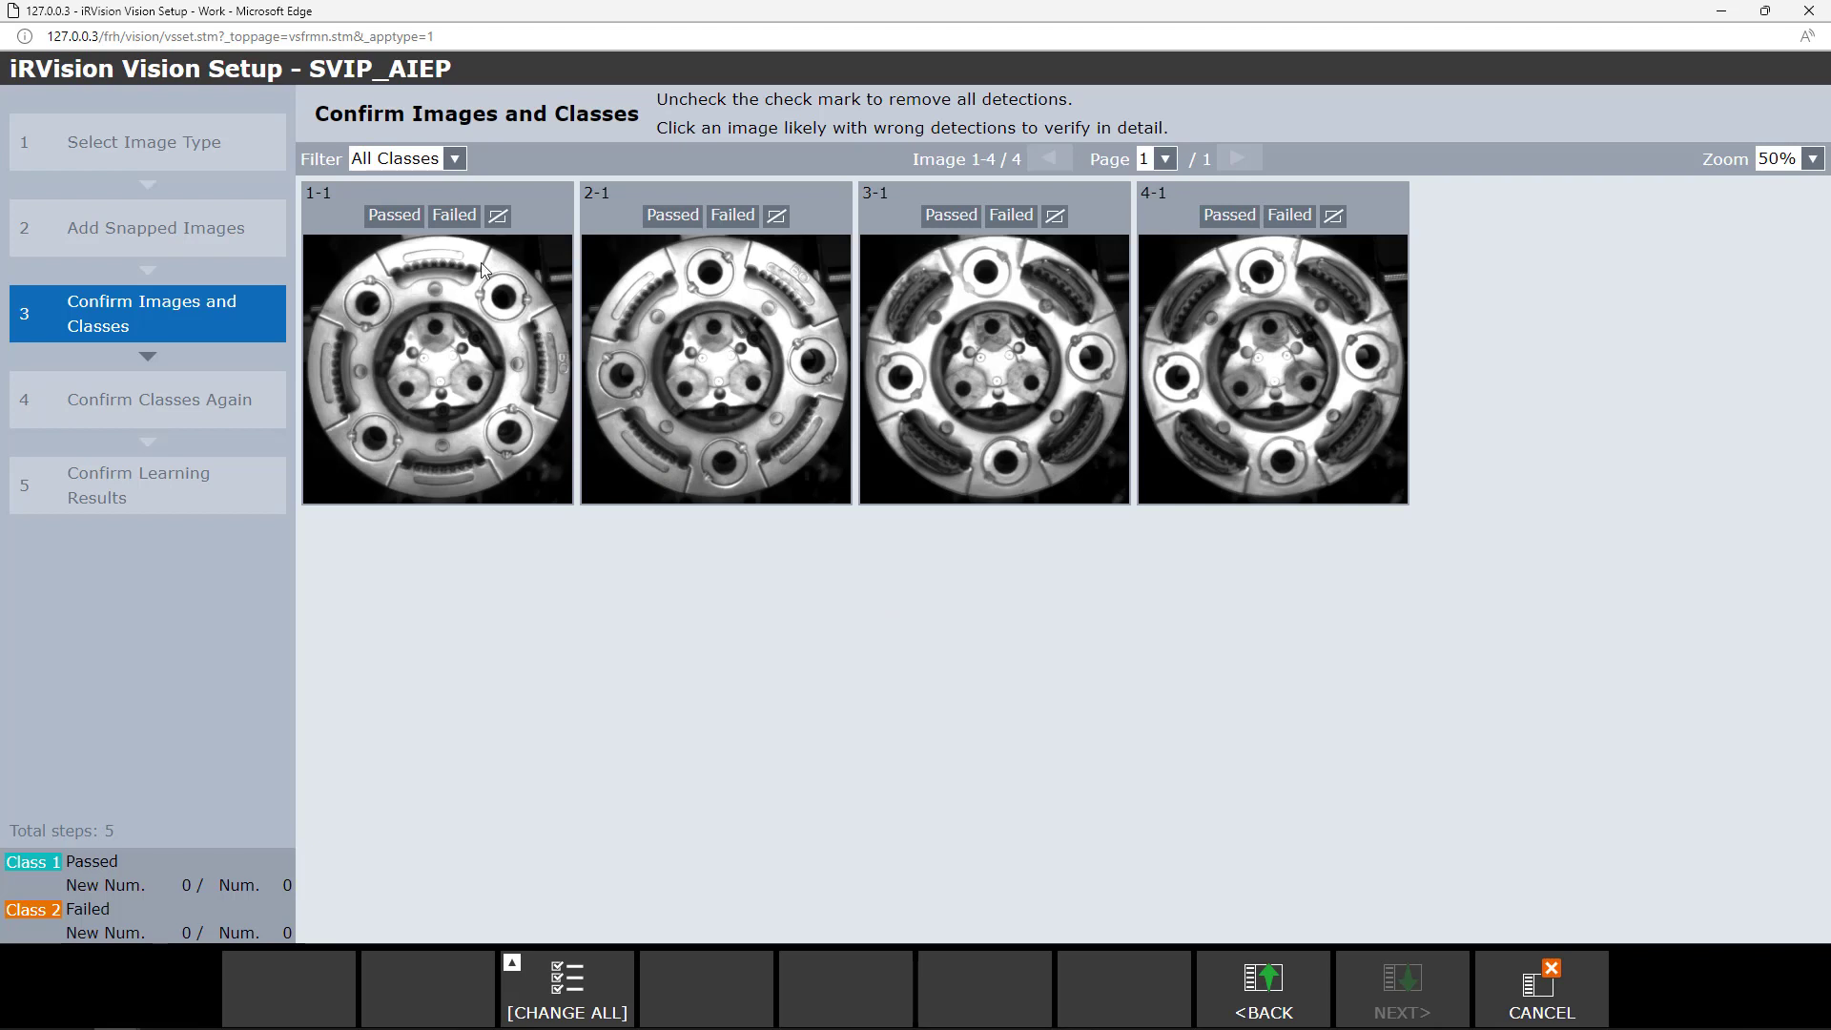
click(454, 215)
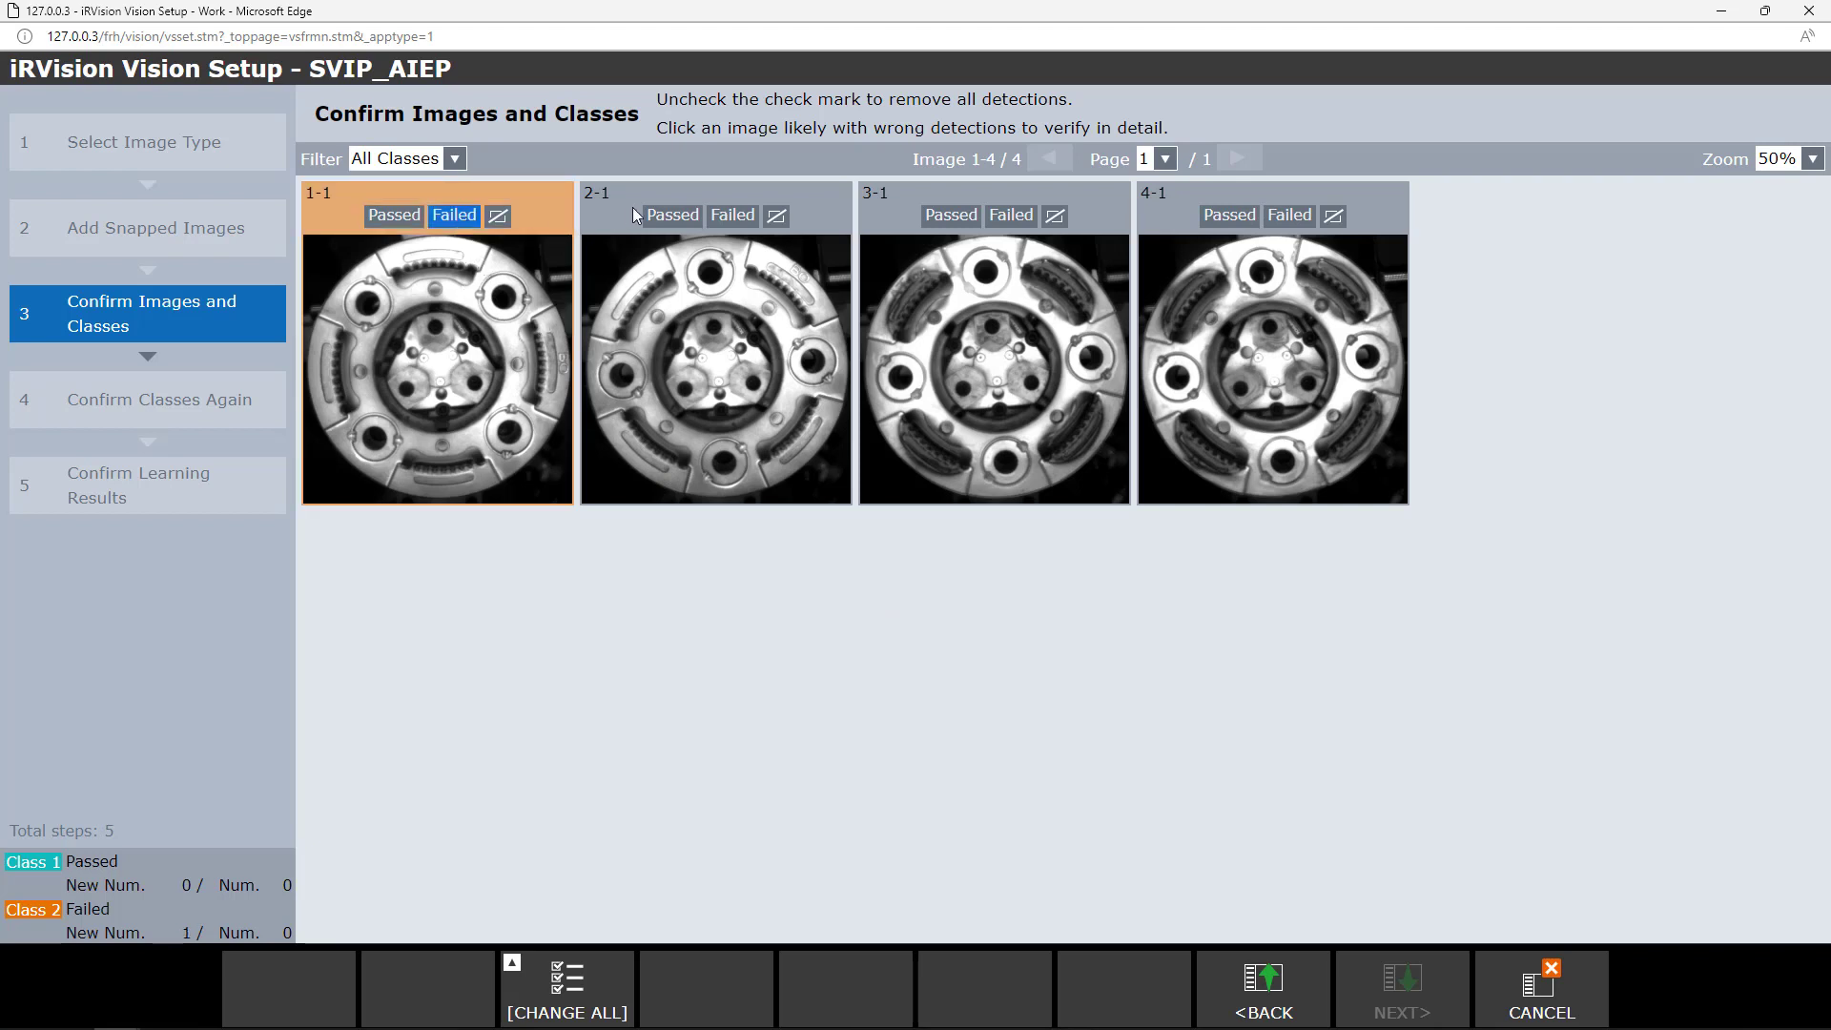
click(732, 216)
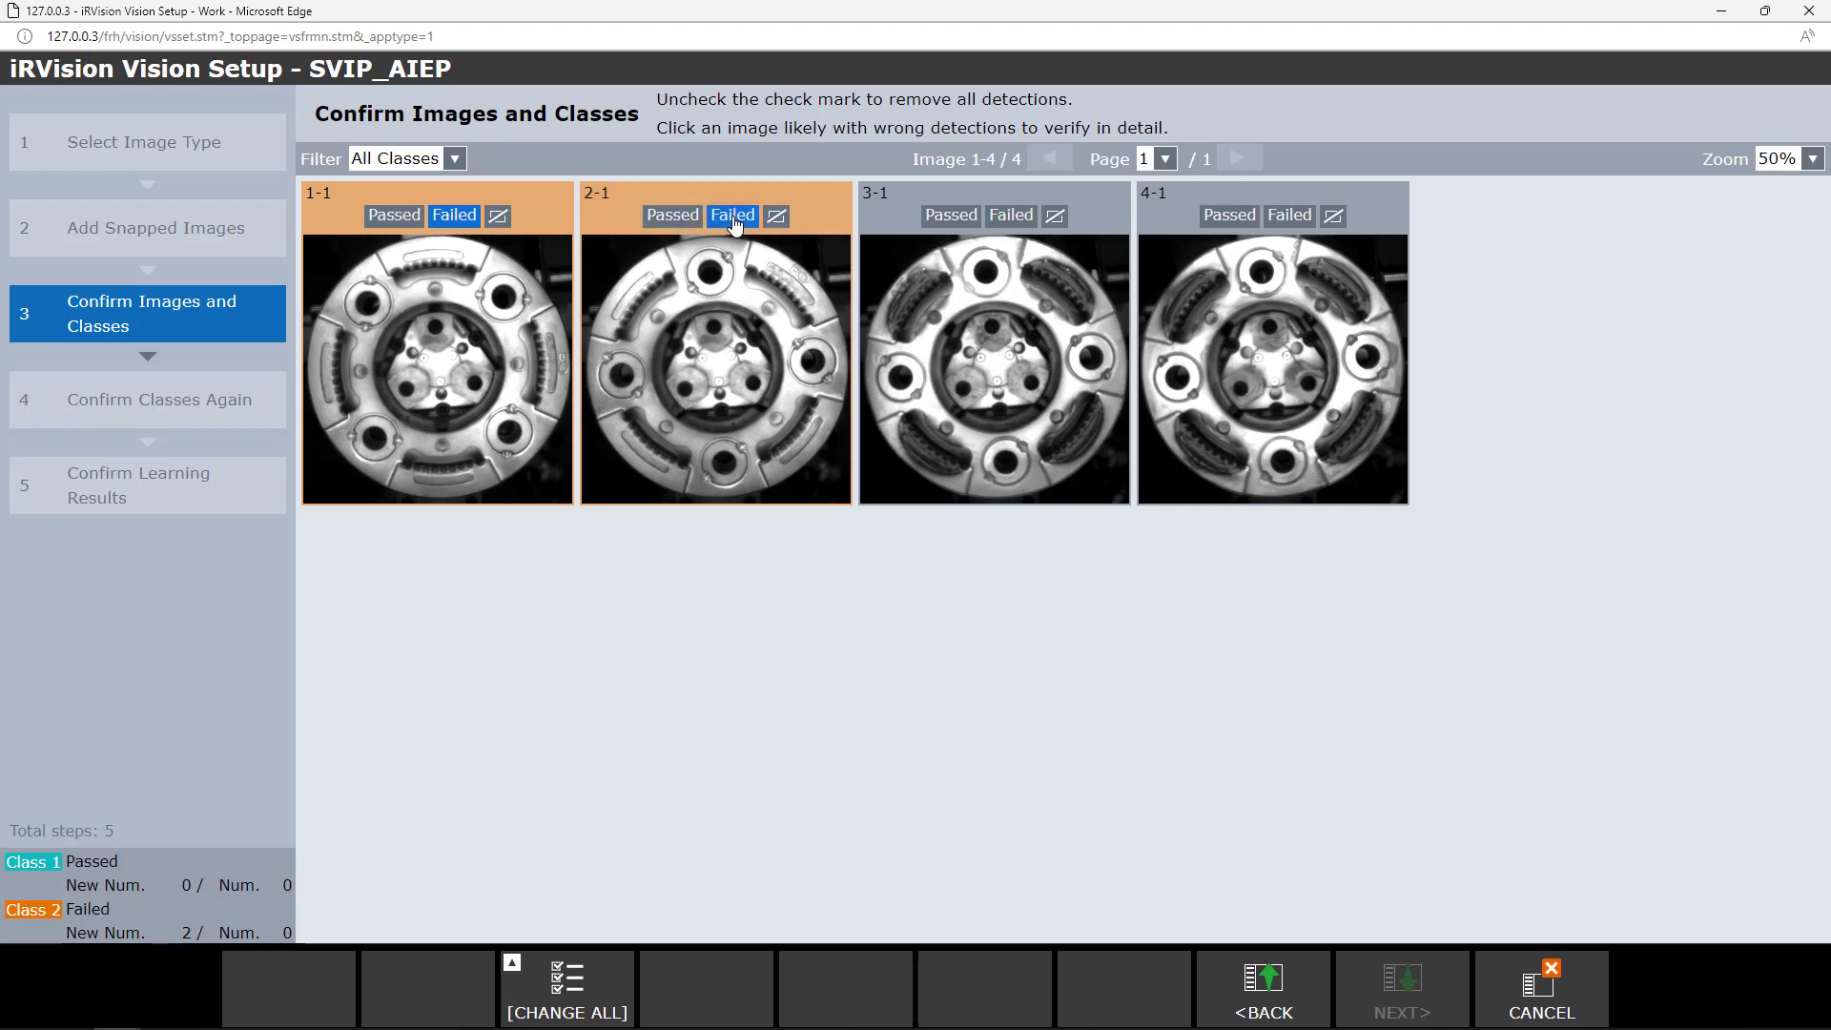
click(952, 218)
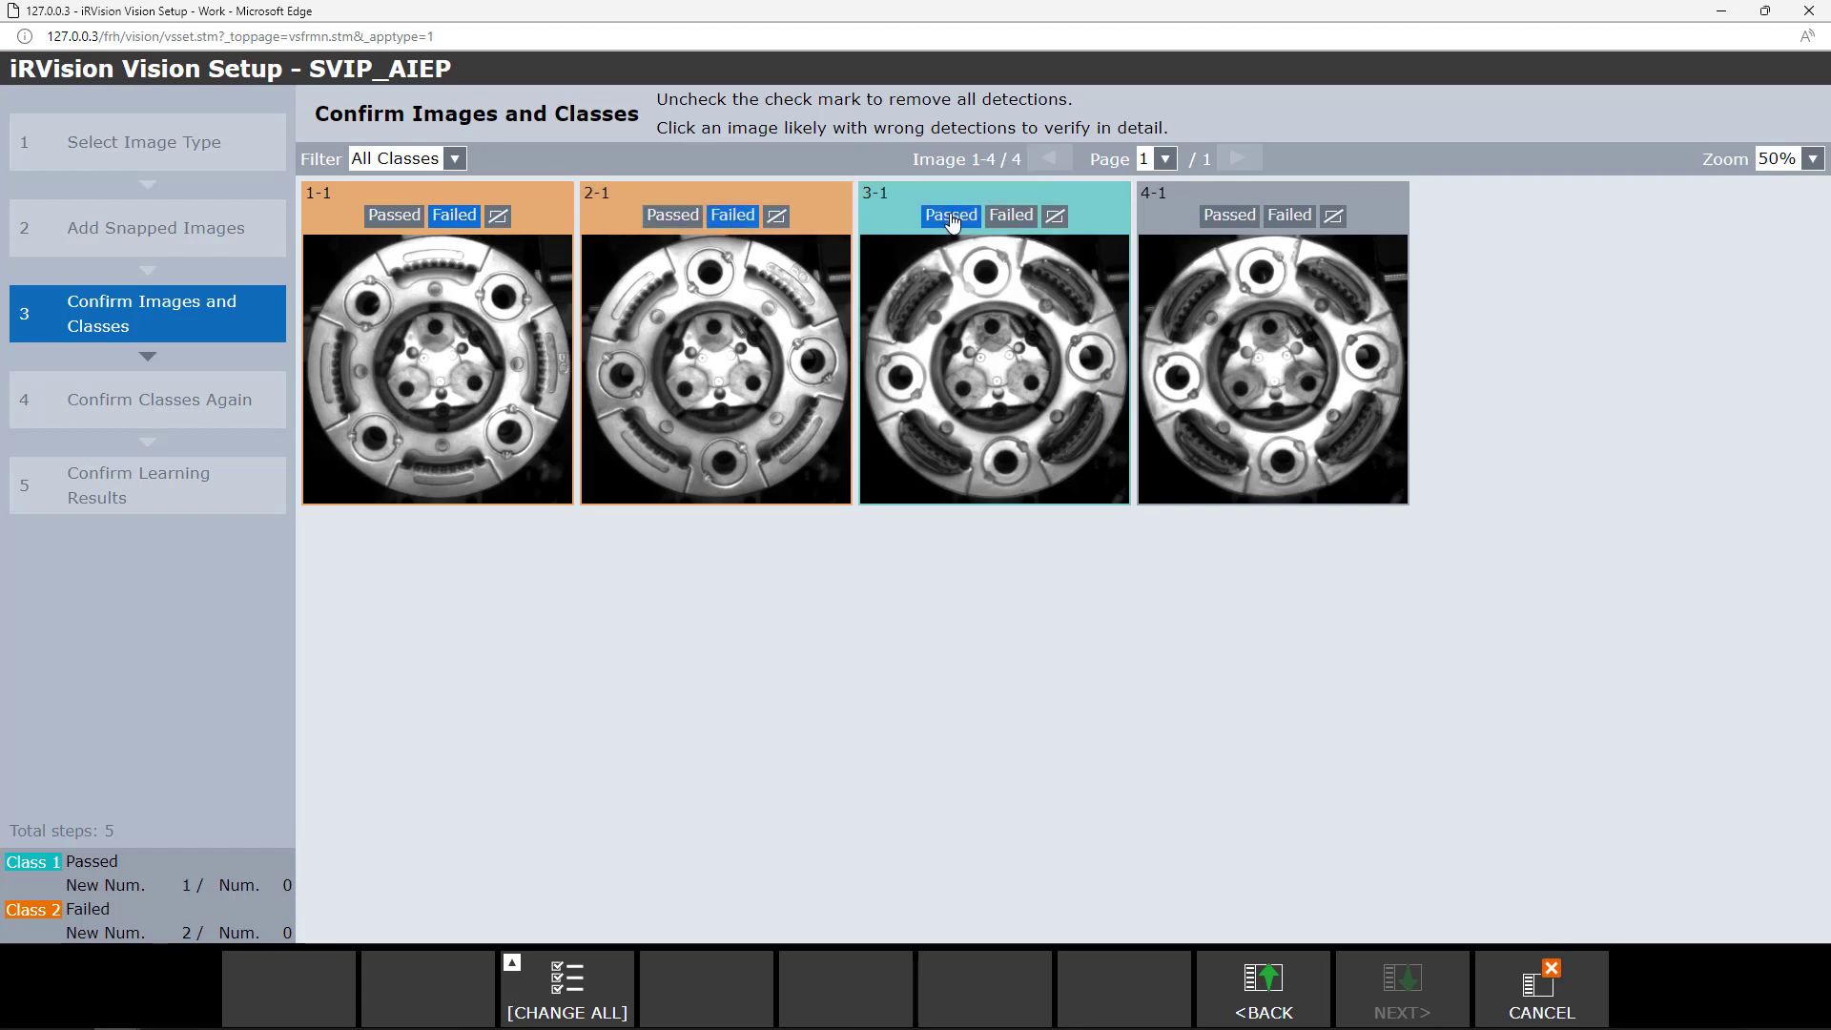
click(1224, 217)
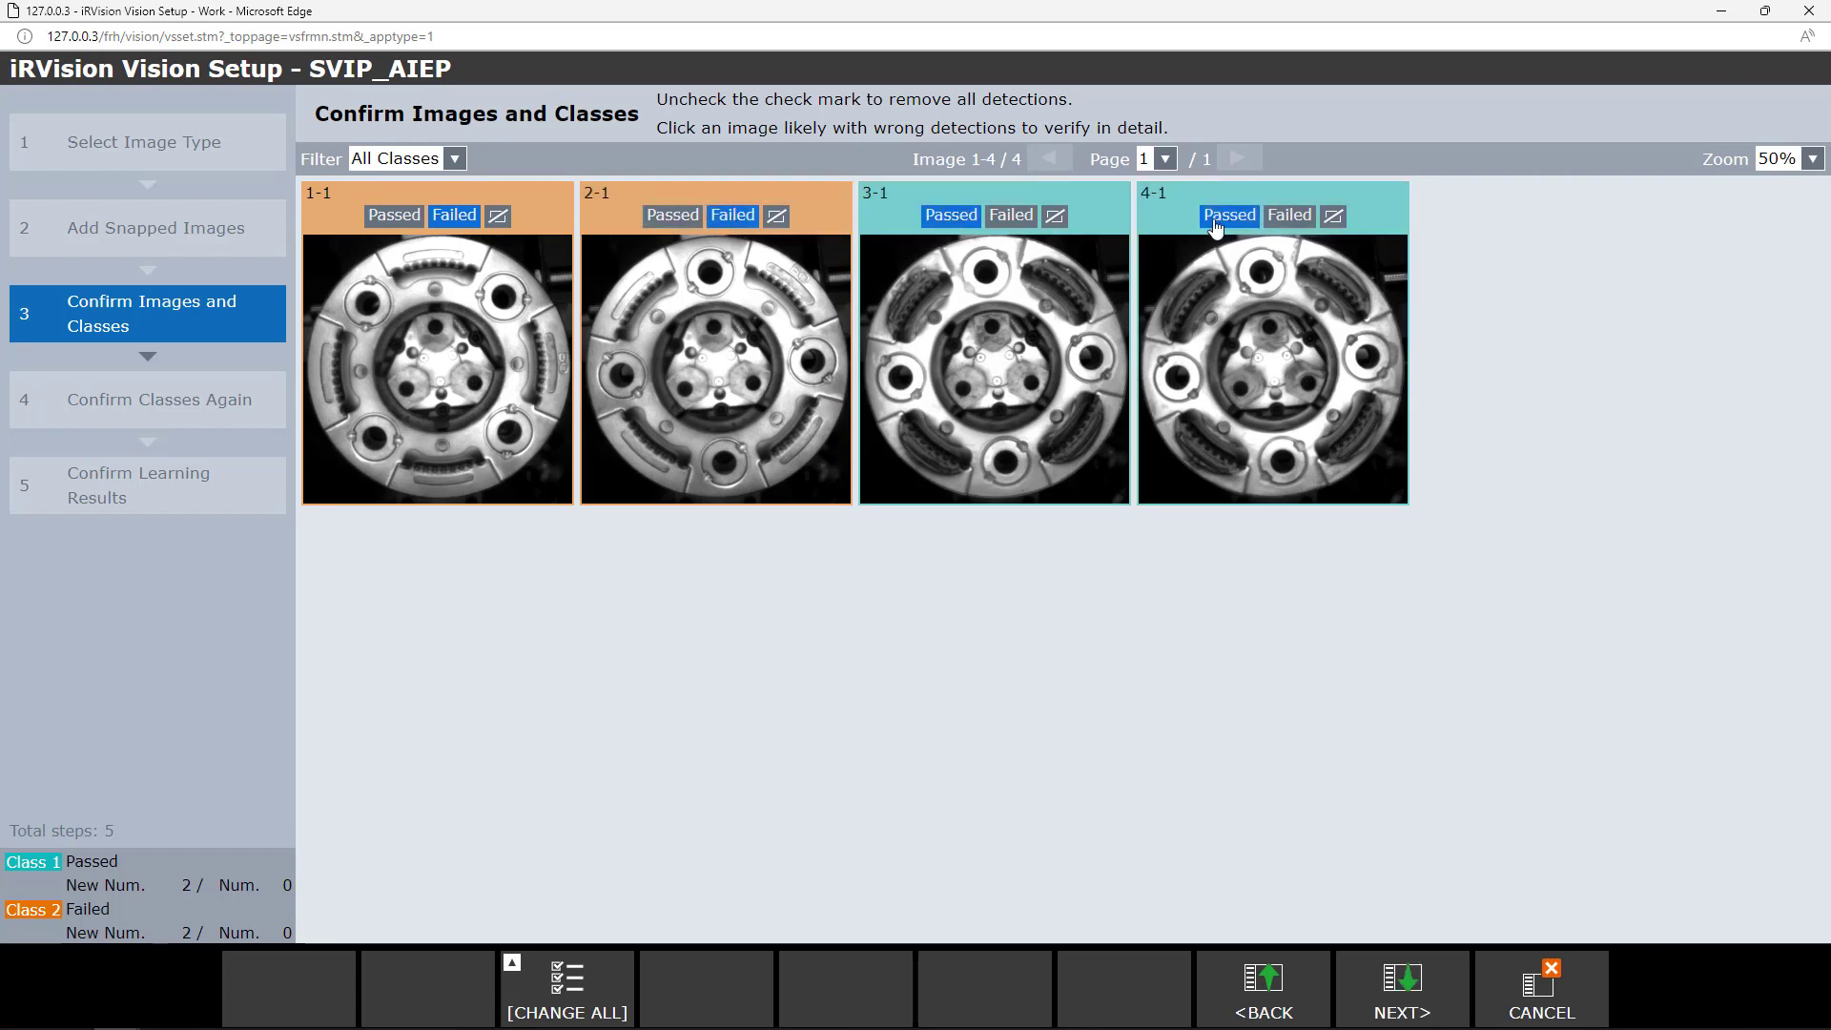
Run the learning, apply its result and accept copying the learning images to the destination folder
click(1397, 994)
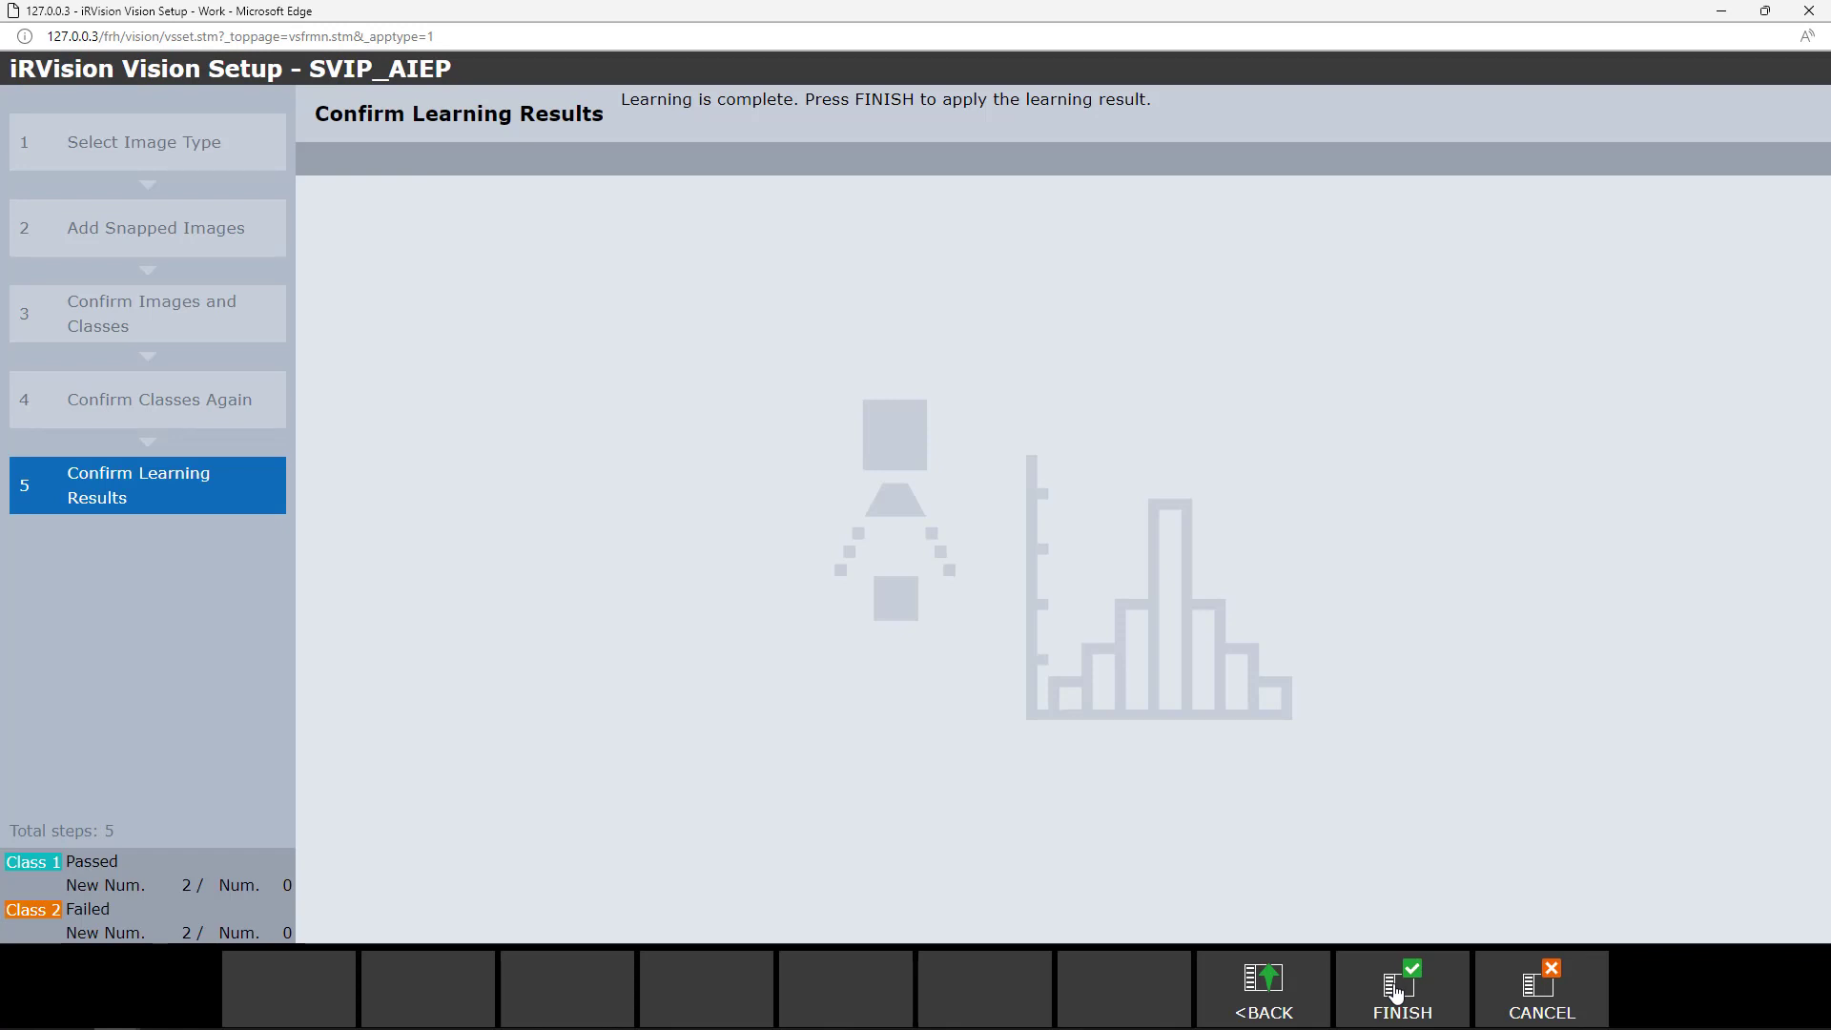
click(1396, 995)
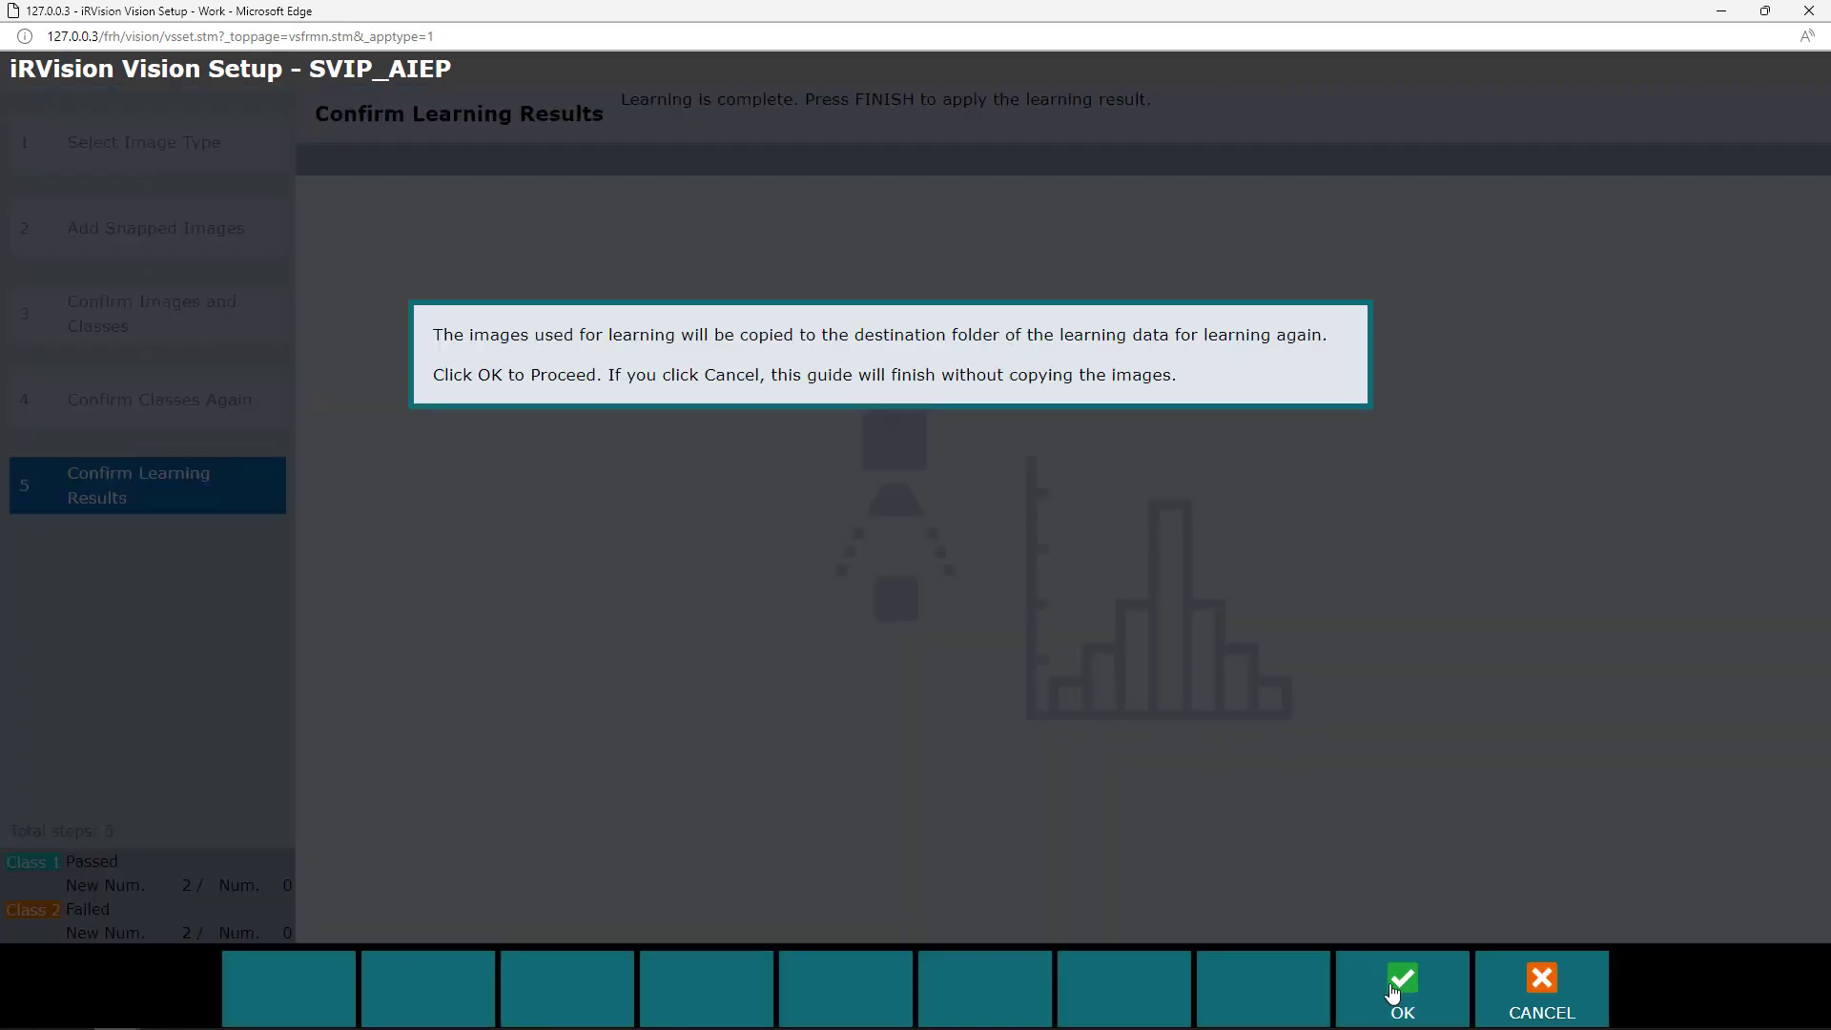
click(1398, 991)
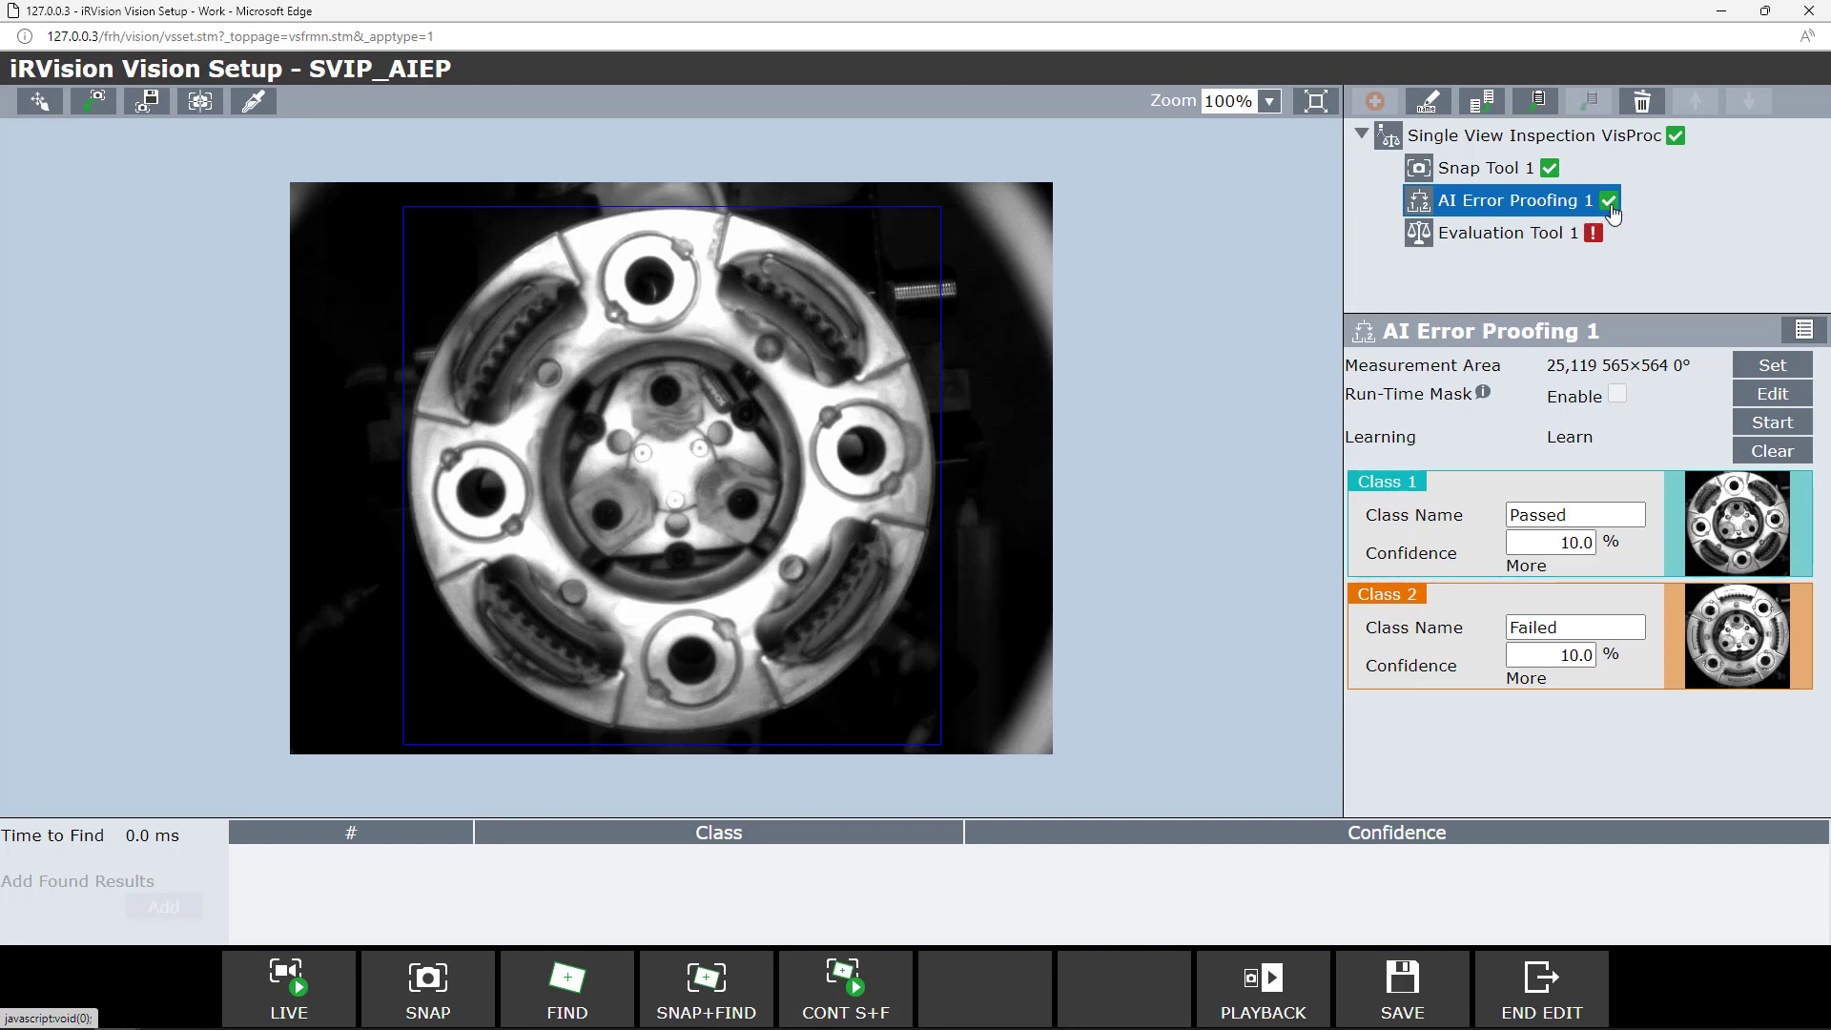
In Evaluation Tool 1, assign variable V1 to the Class result of AI Error Proofing 1
click(1520, 239)
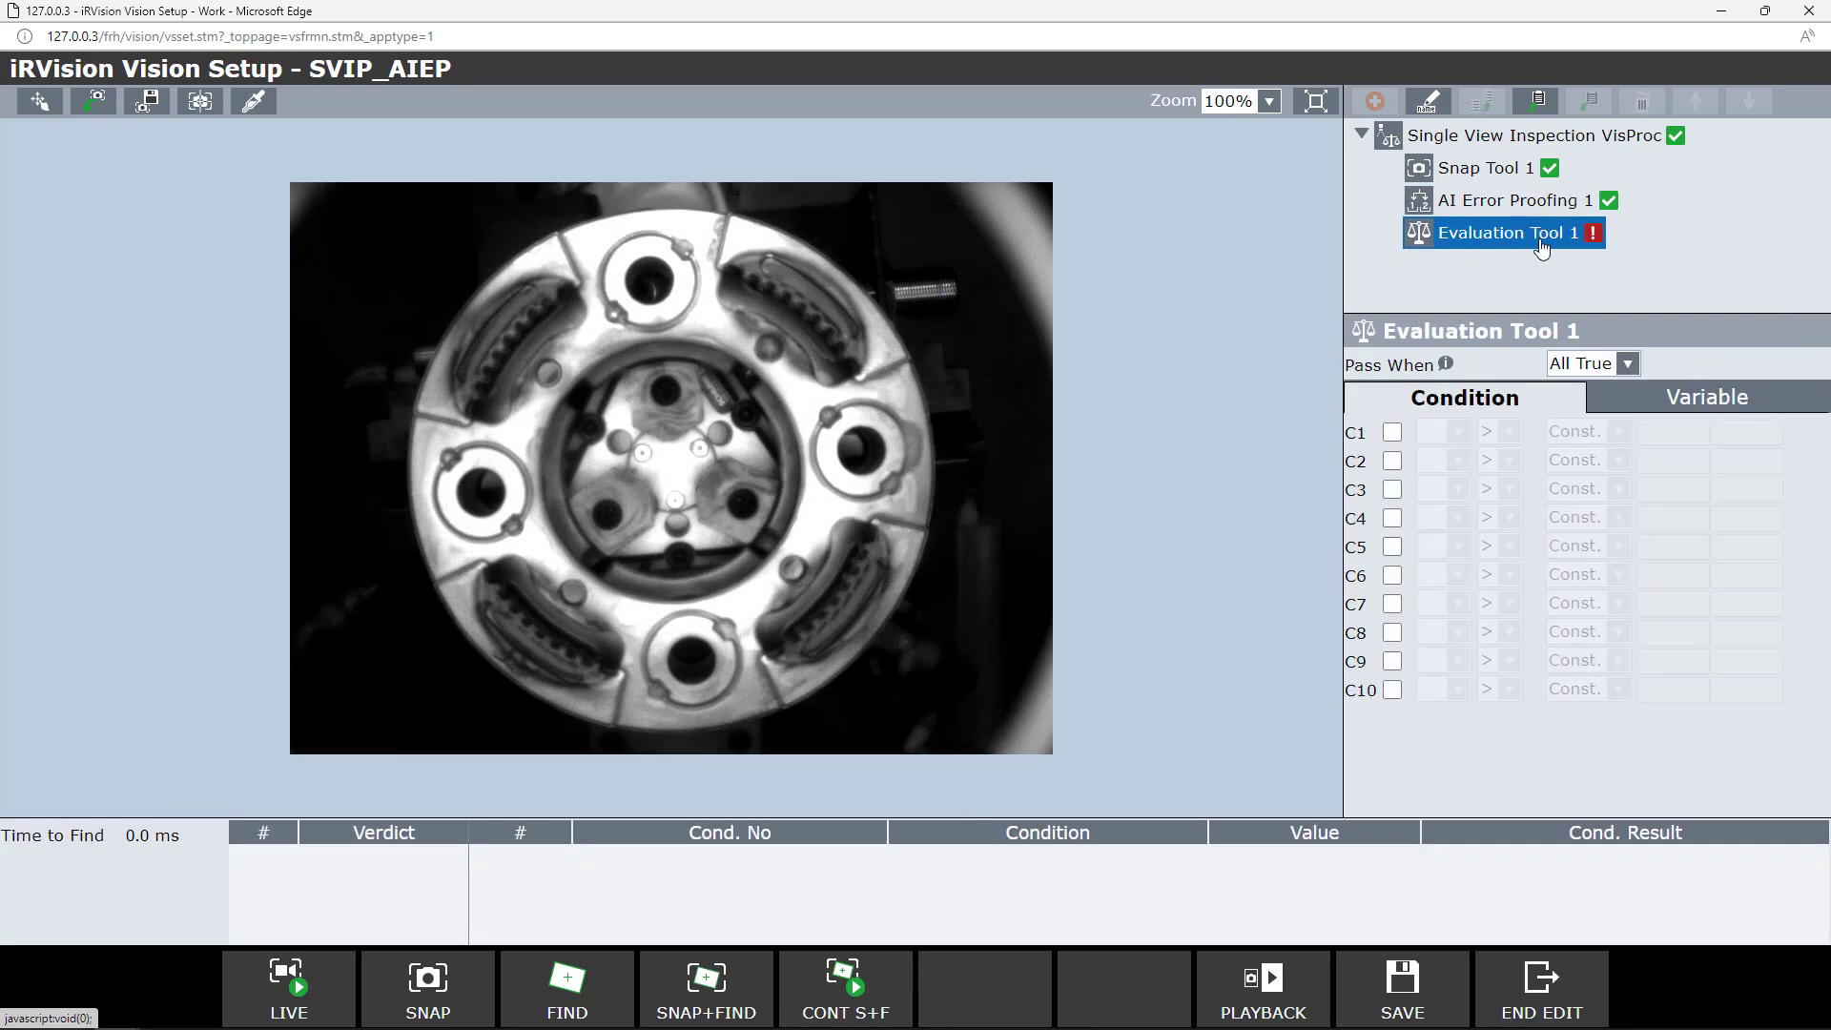
click(1668, 405)
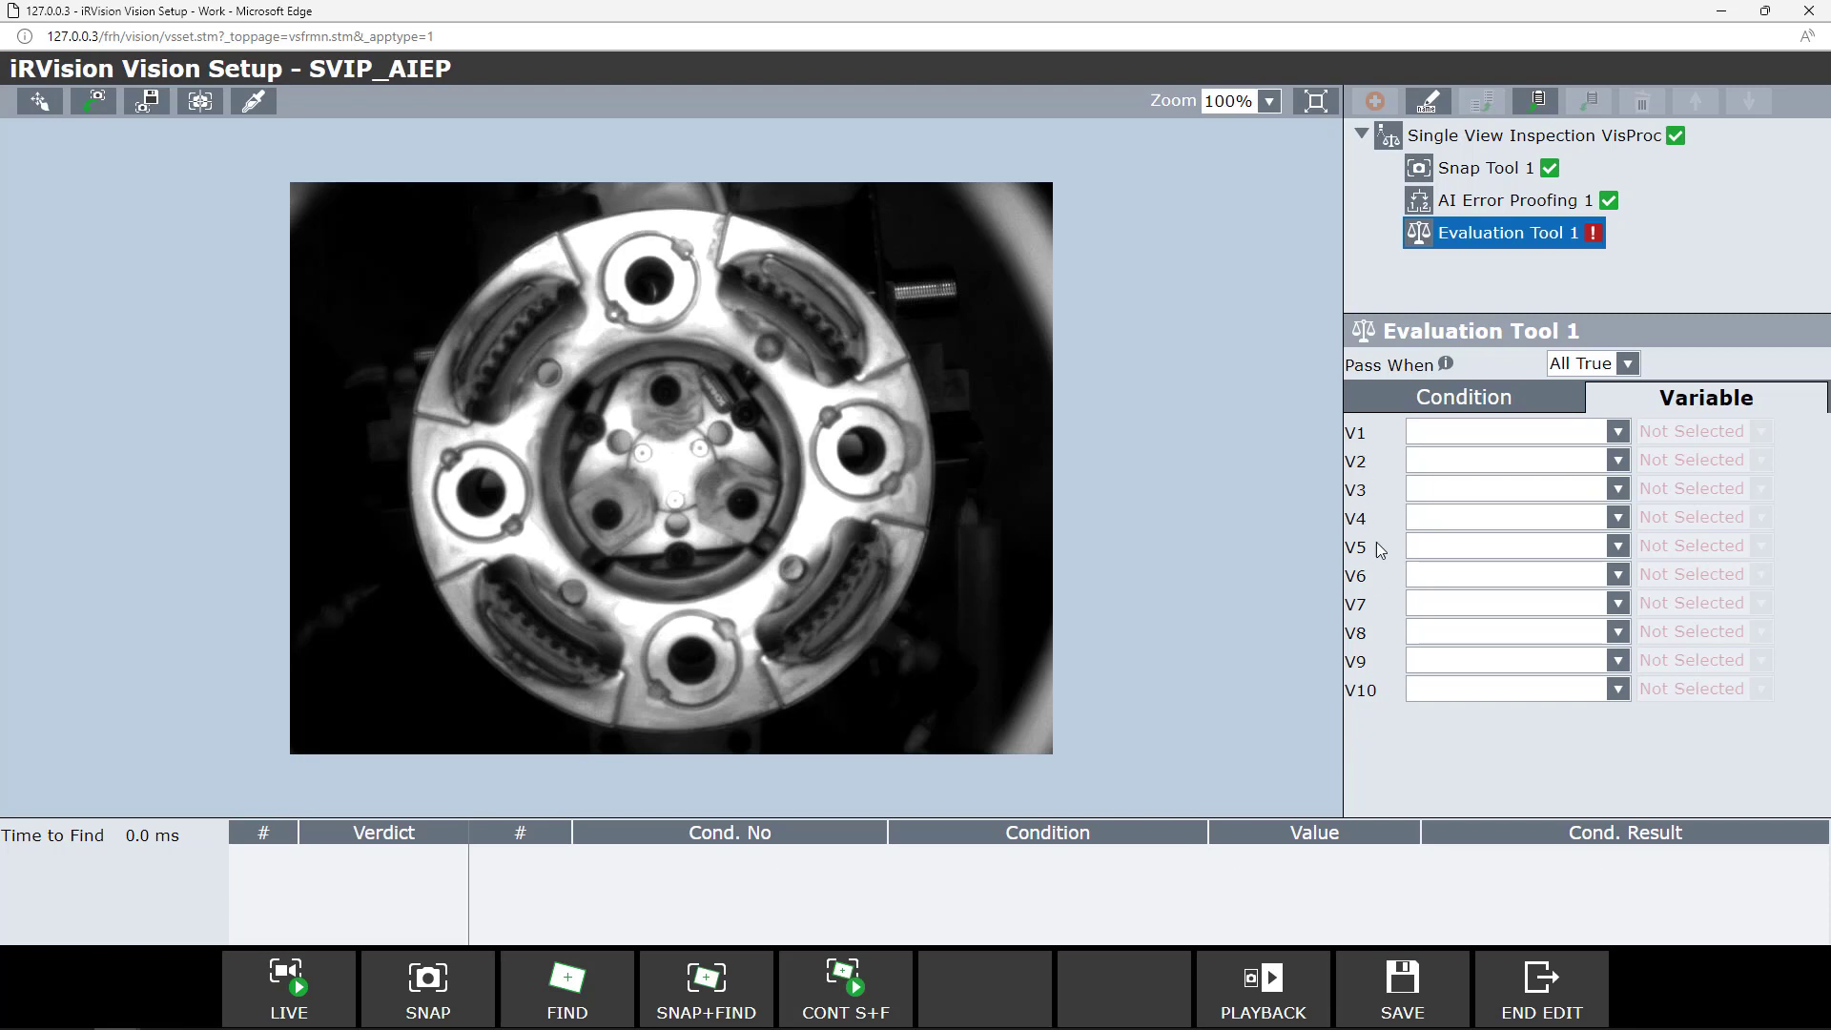
click(1618, 434)
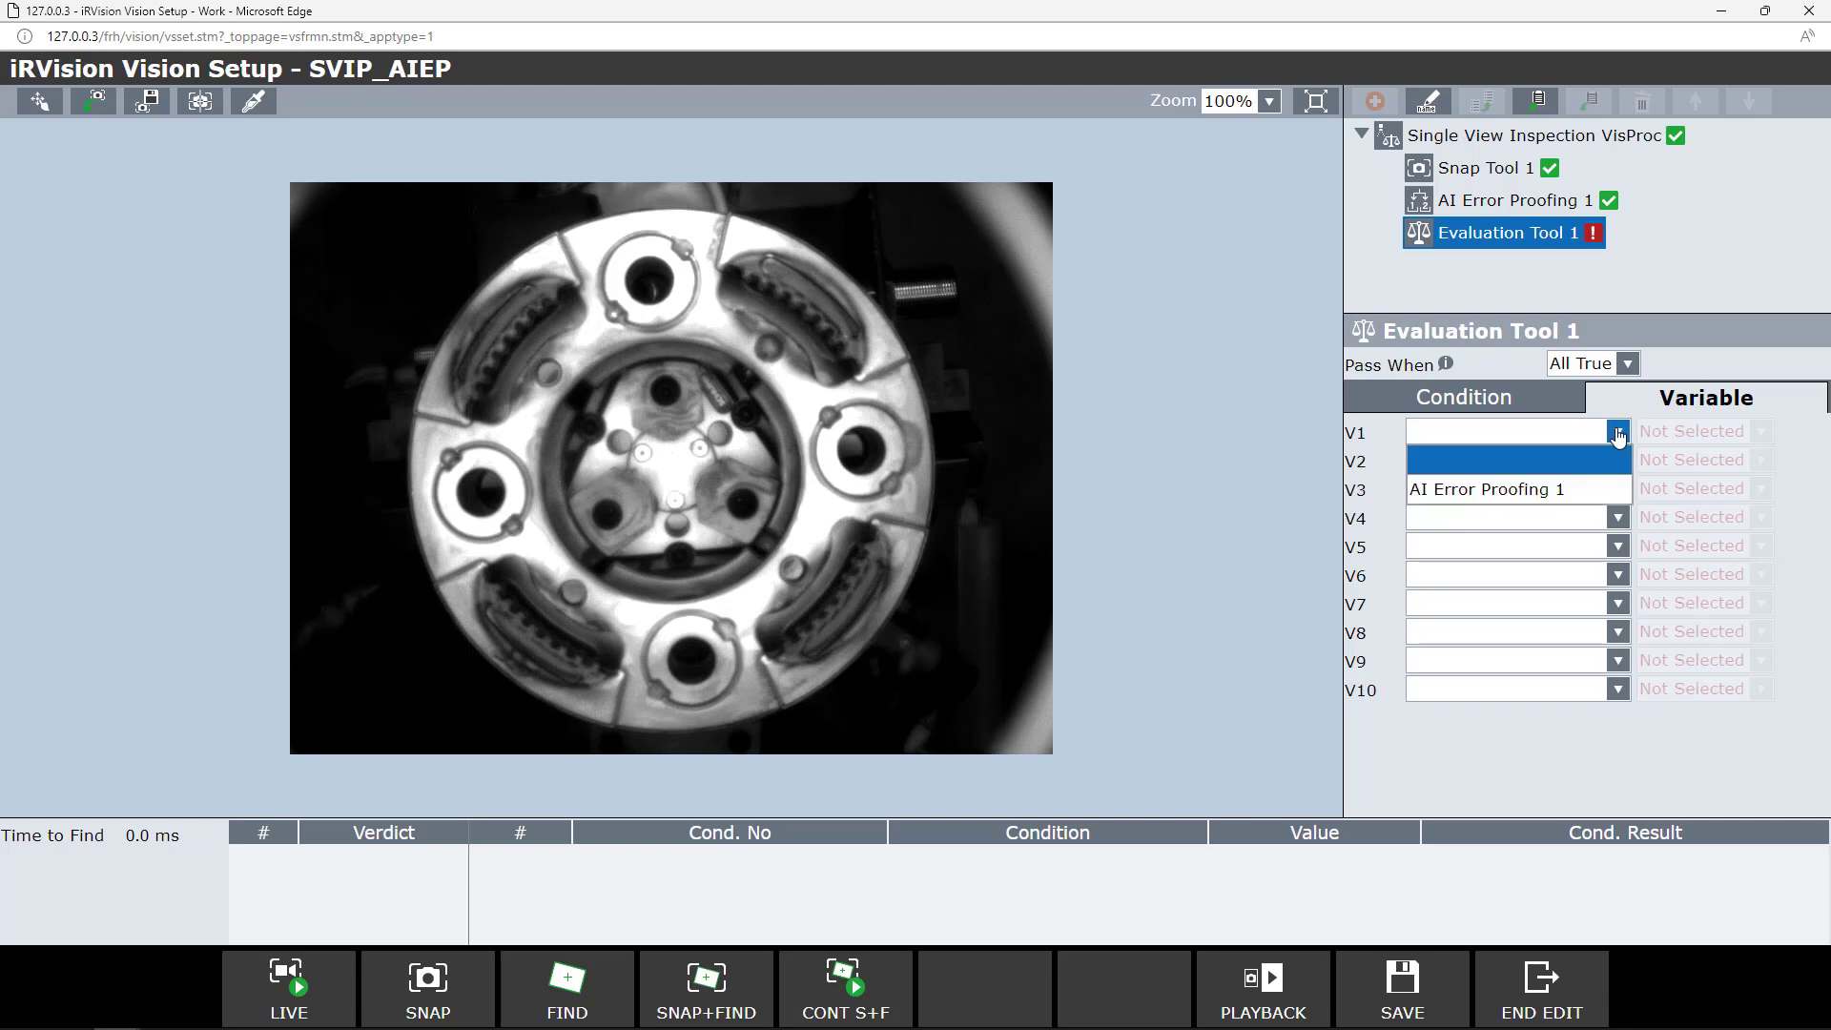
click(1483, 492)
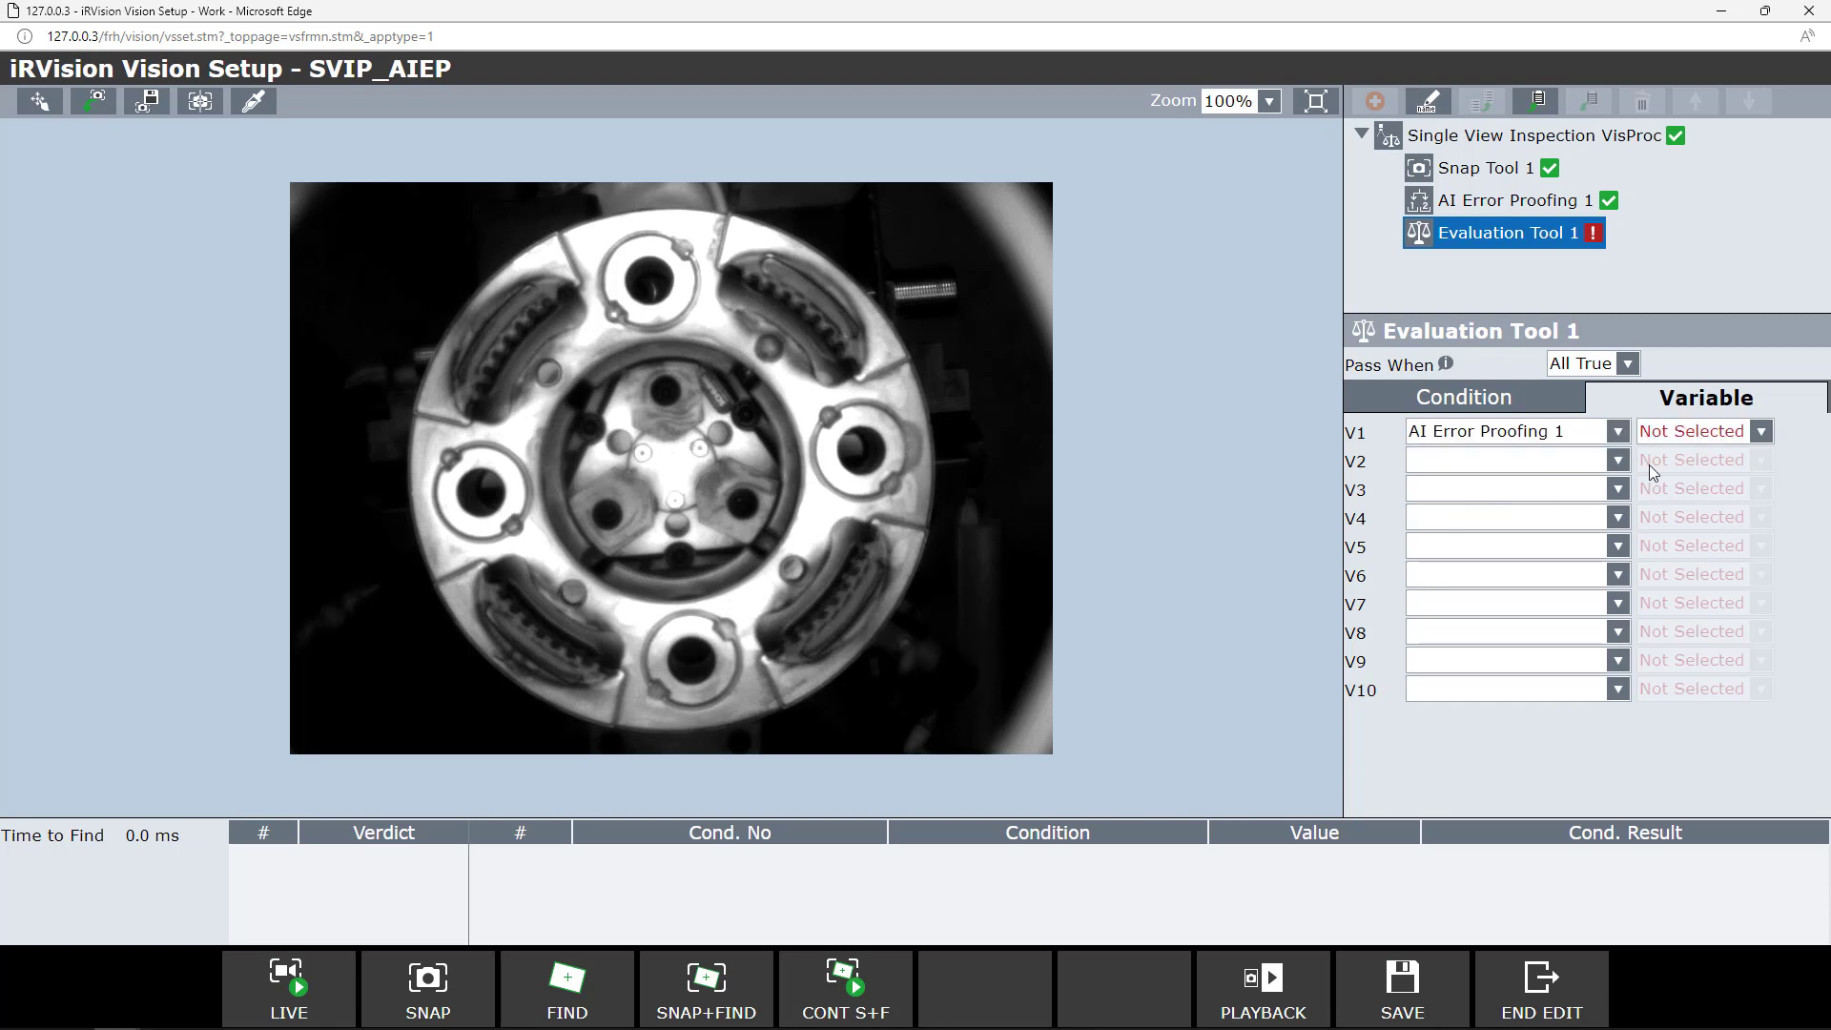
click(1760, 433)
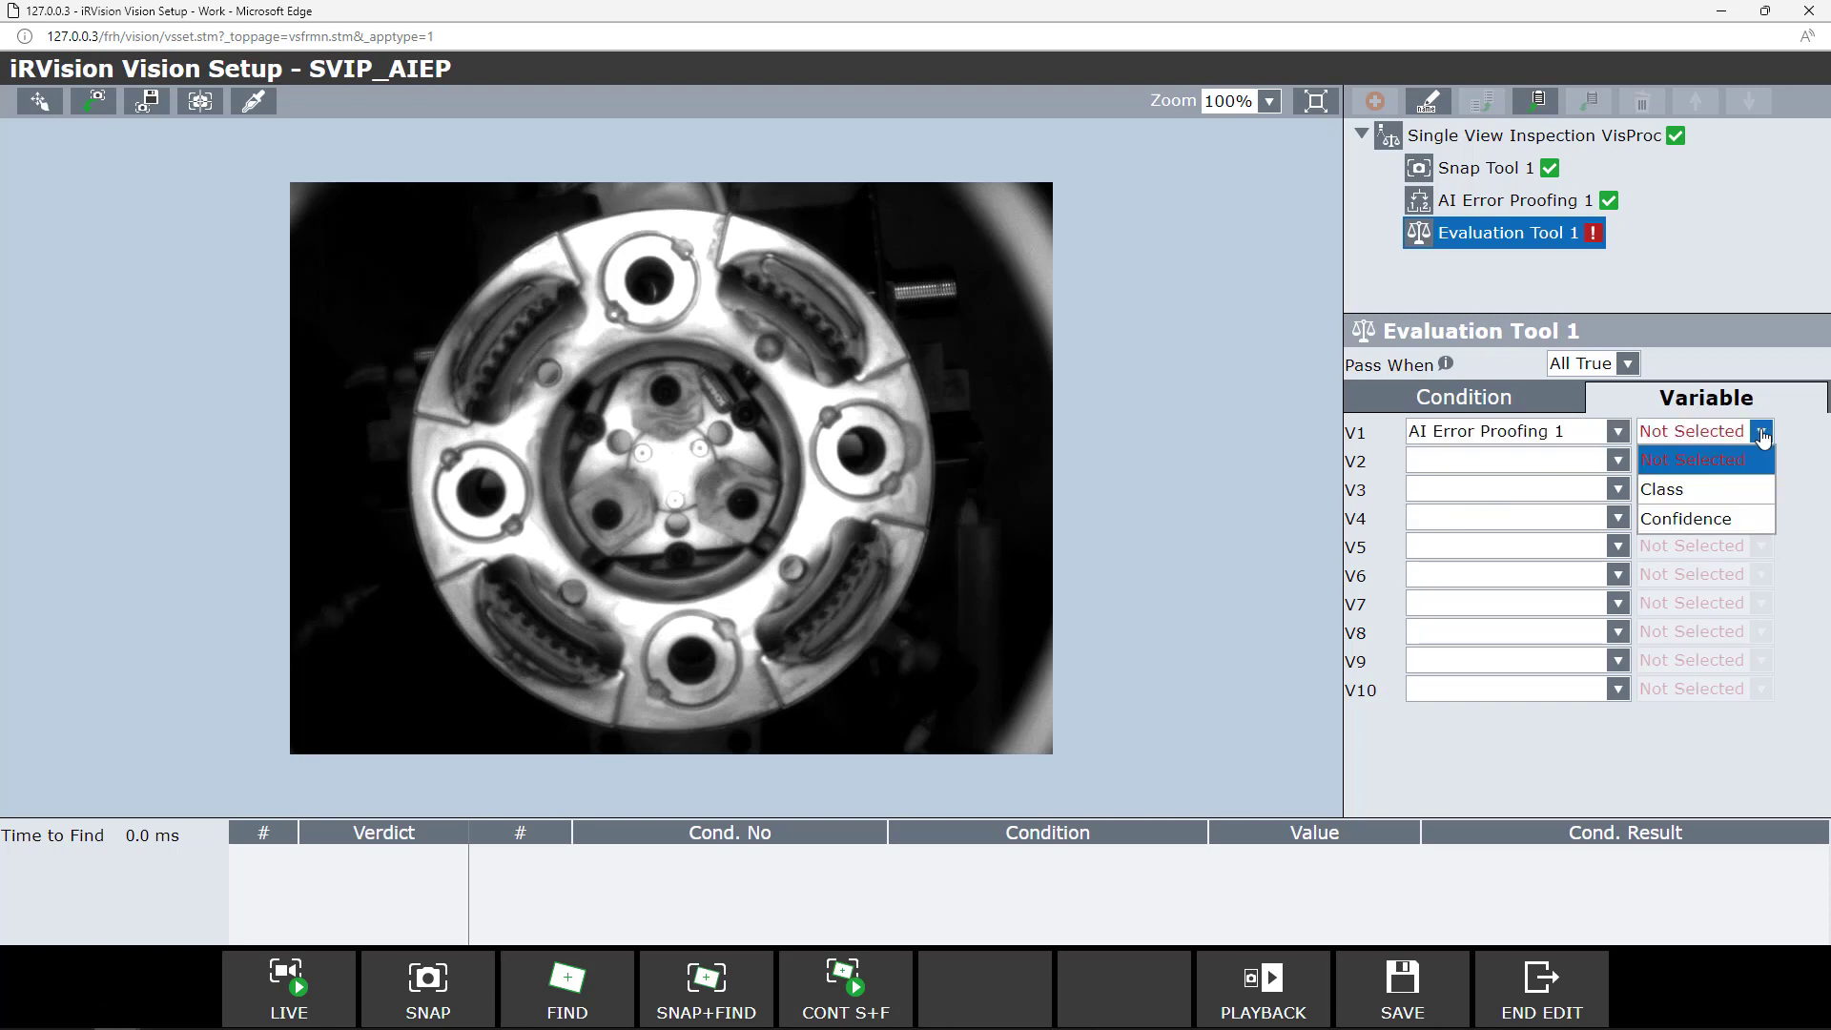
click(1696, 499)
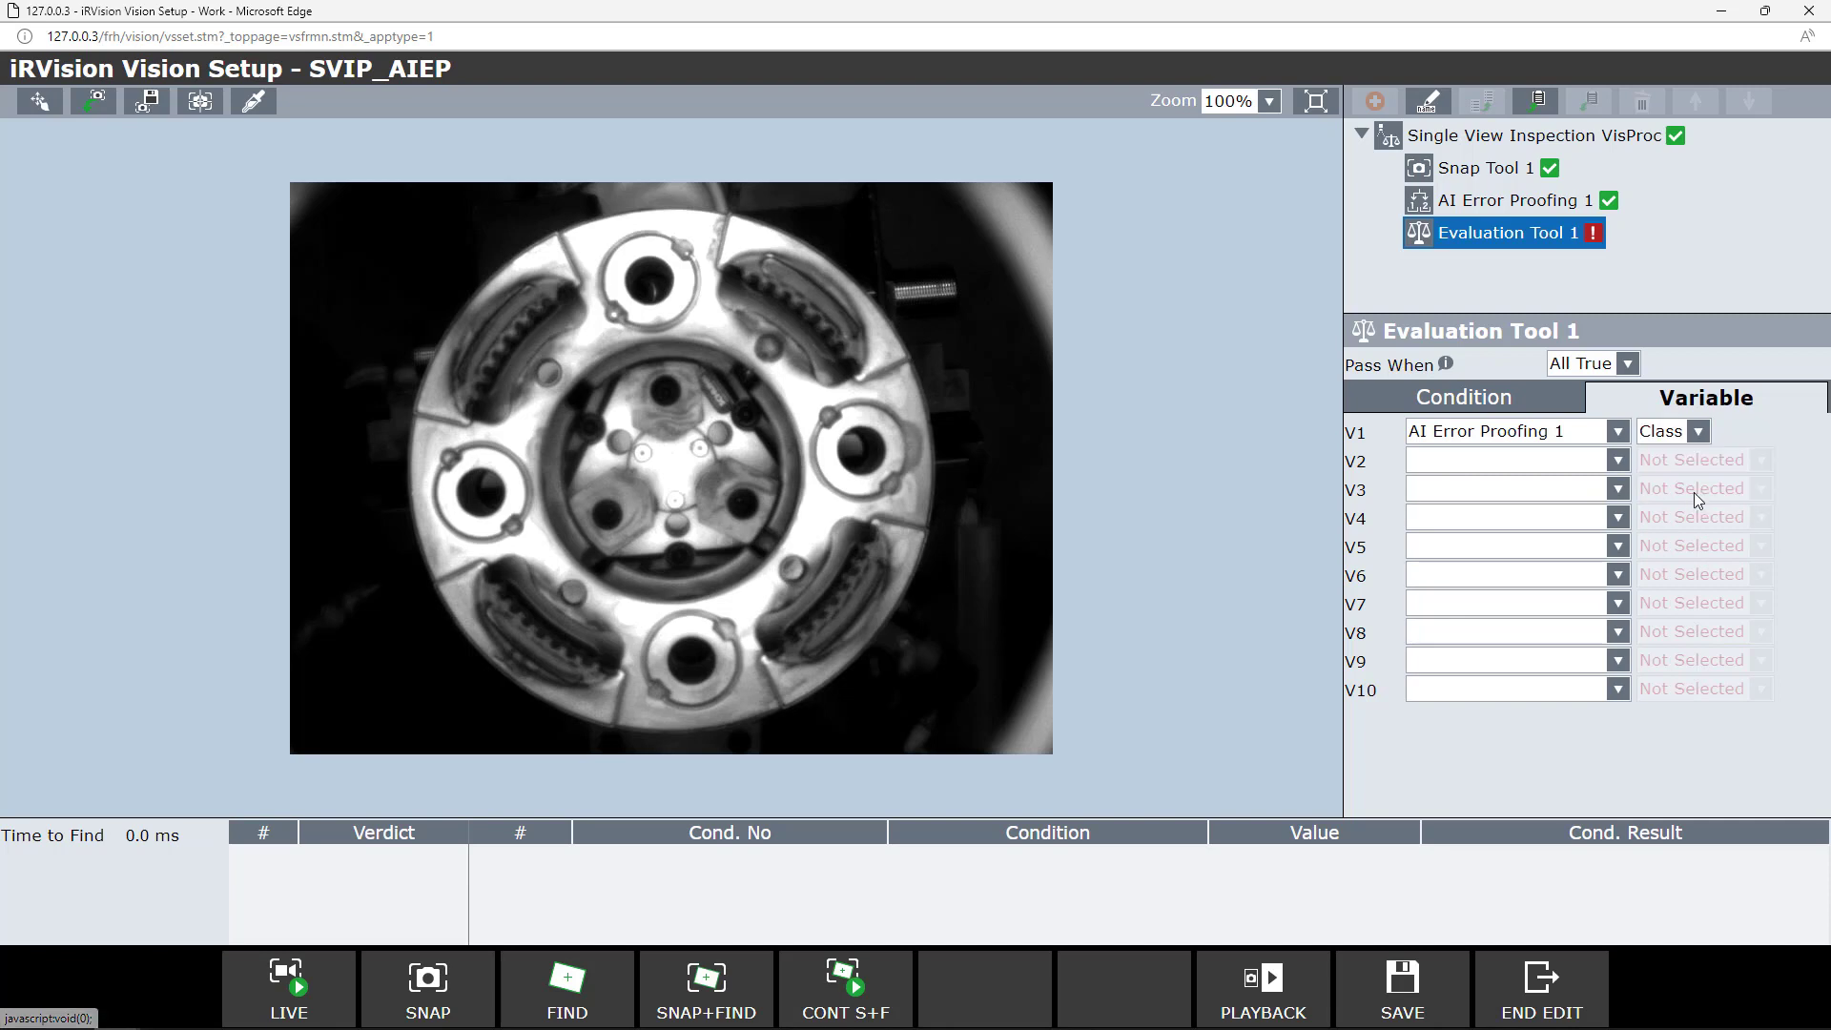
Assign variable V2 to the Confidence result of AI Error Proofing 1
click(1617, 464)
click(1575, 519)
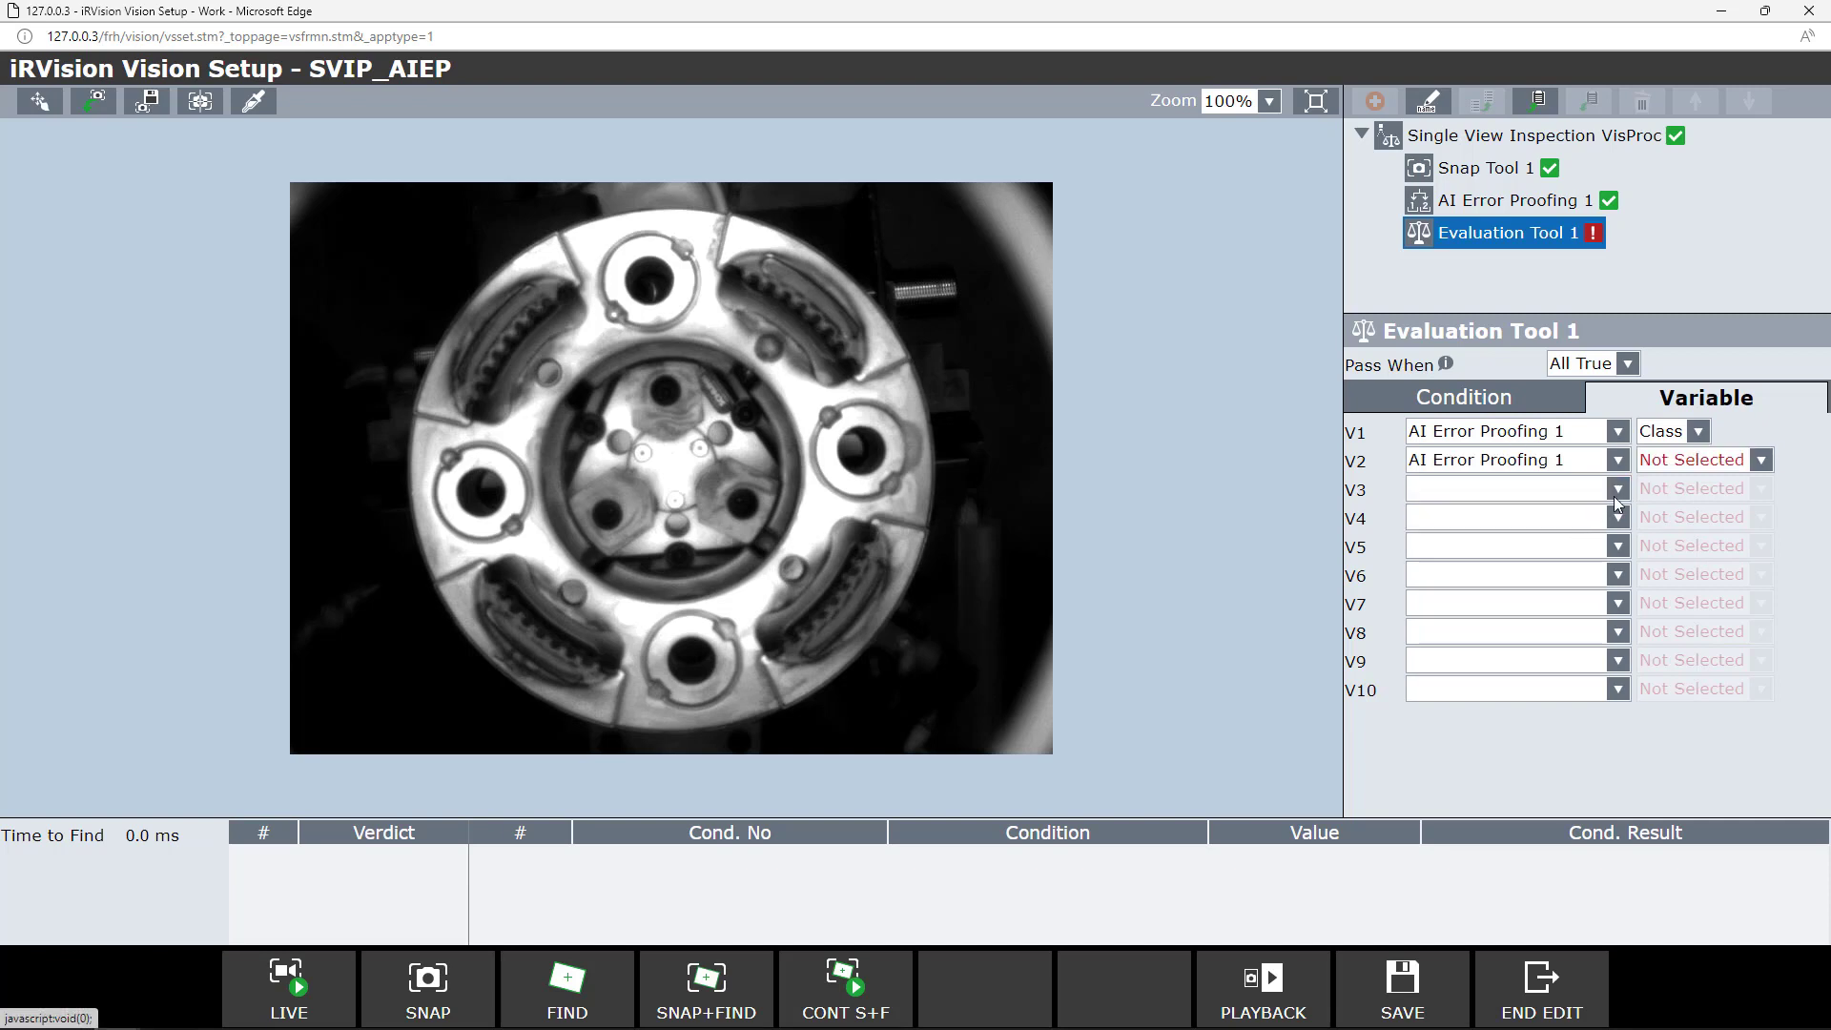
click(1759, 462)
click(1724, 548)
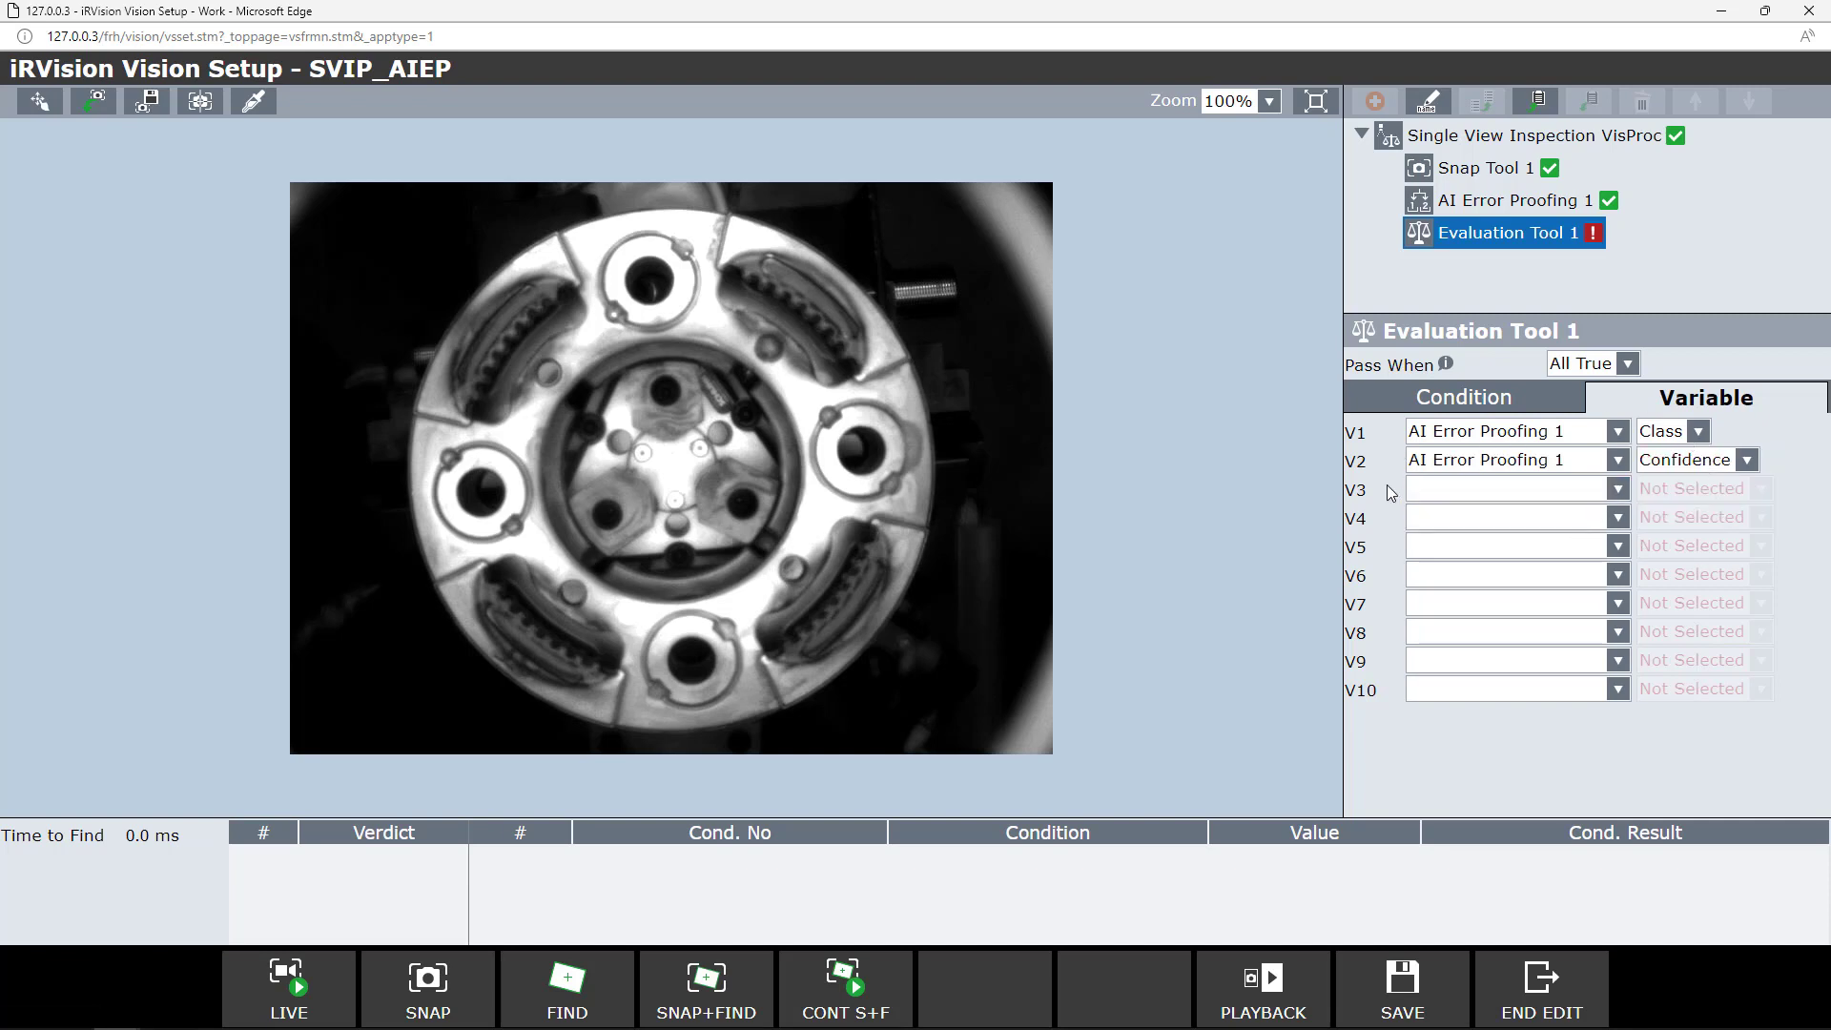
Enable evaluation condition C1 and define it as V1 = constant 1
click(1421, 405)
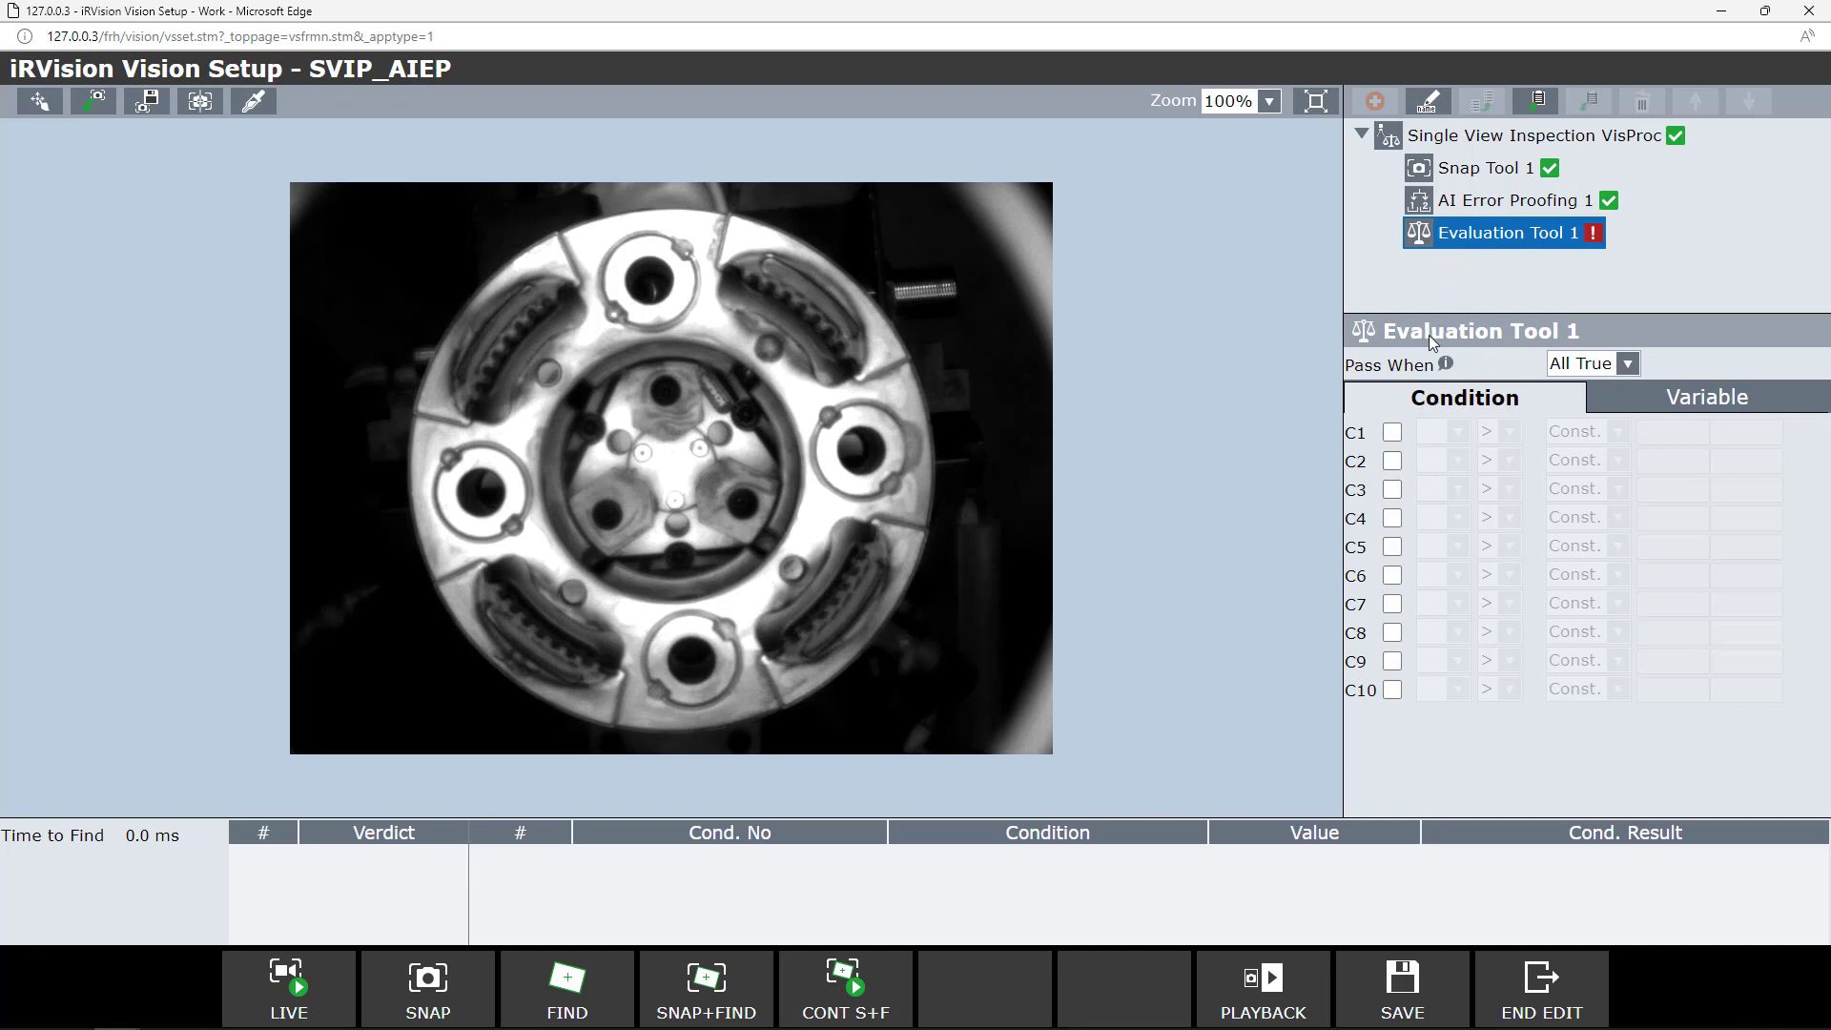
click(1392, 434)
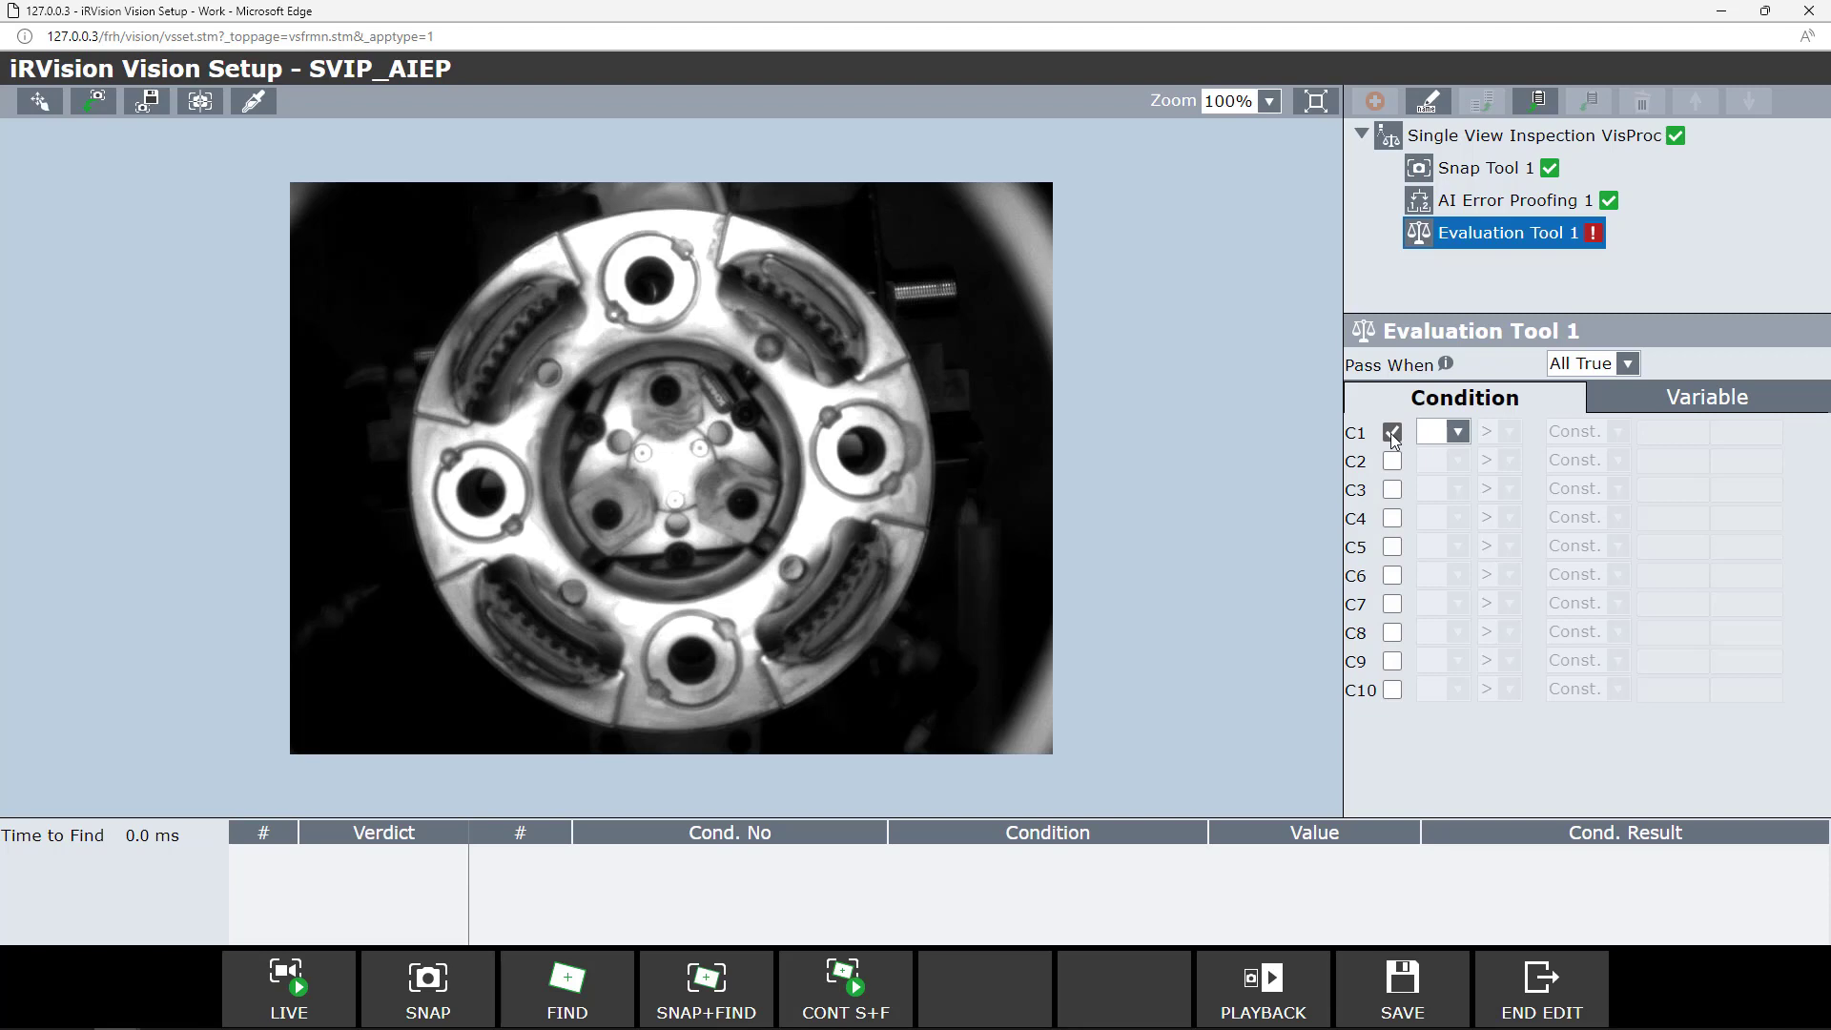
click(1459, 434)
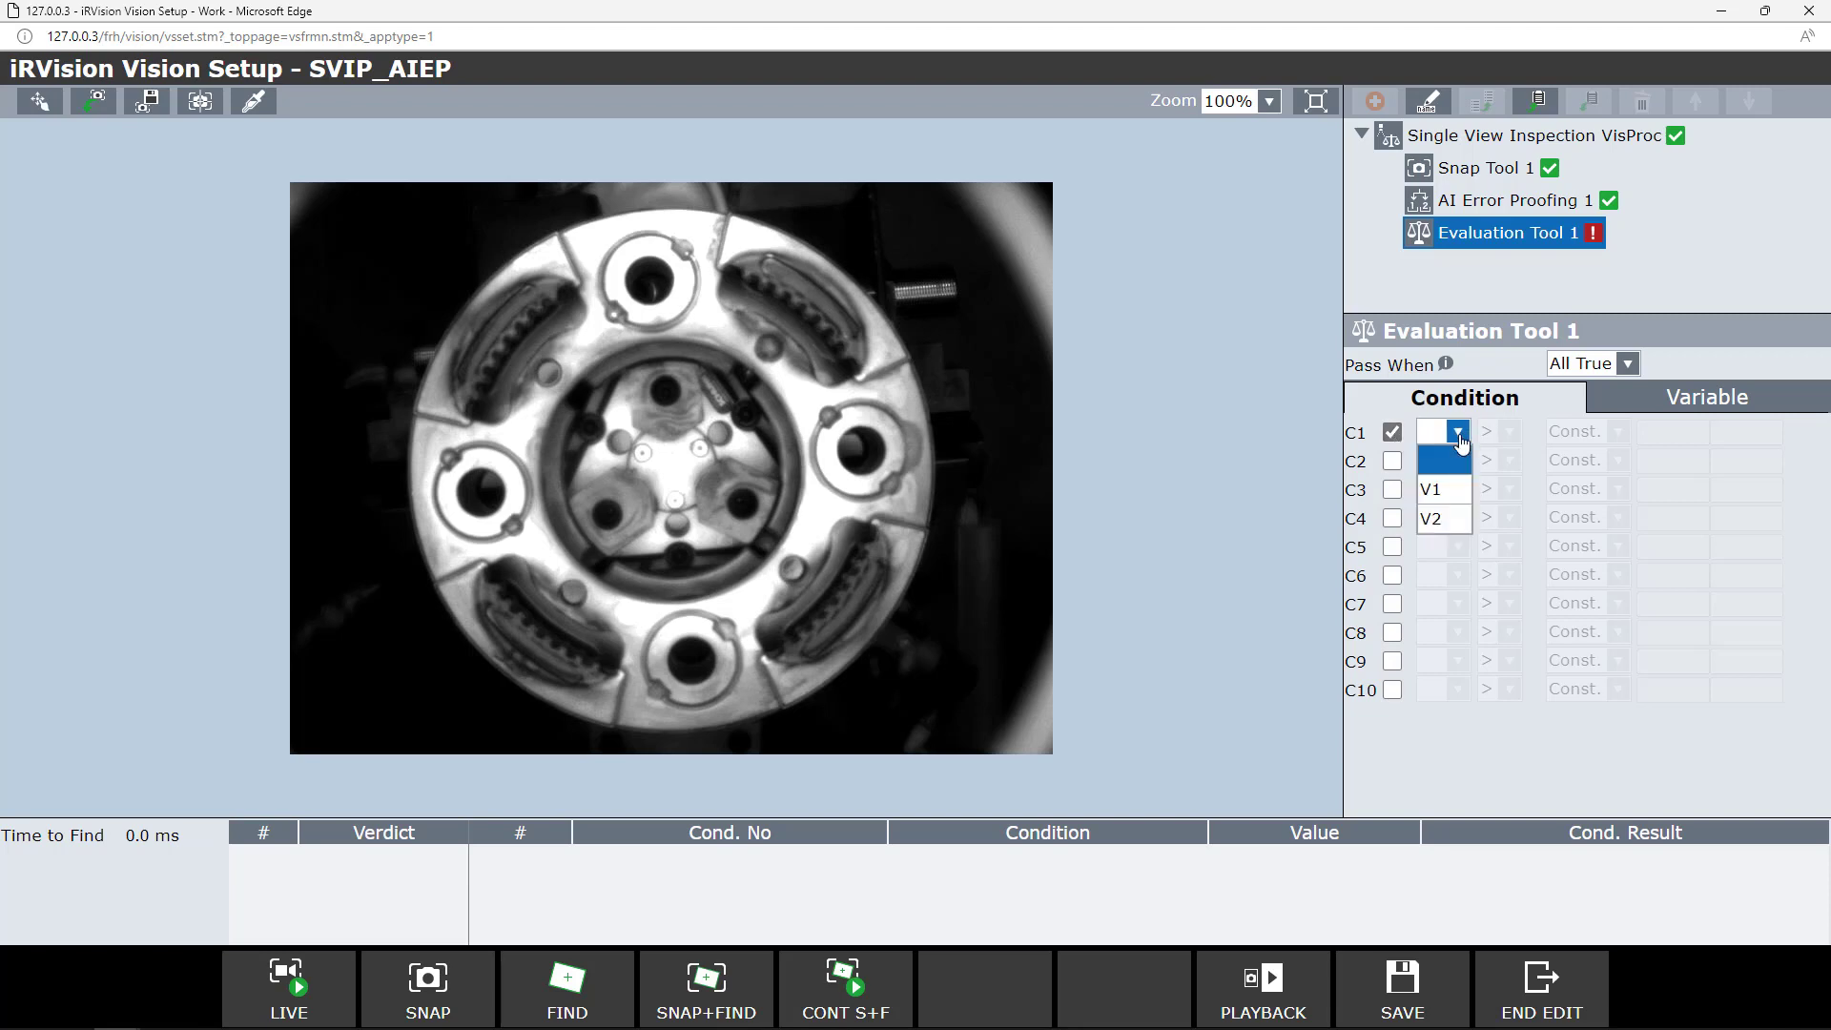
click(1447, 490)
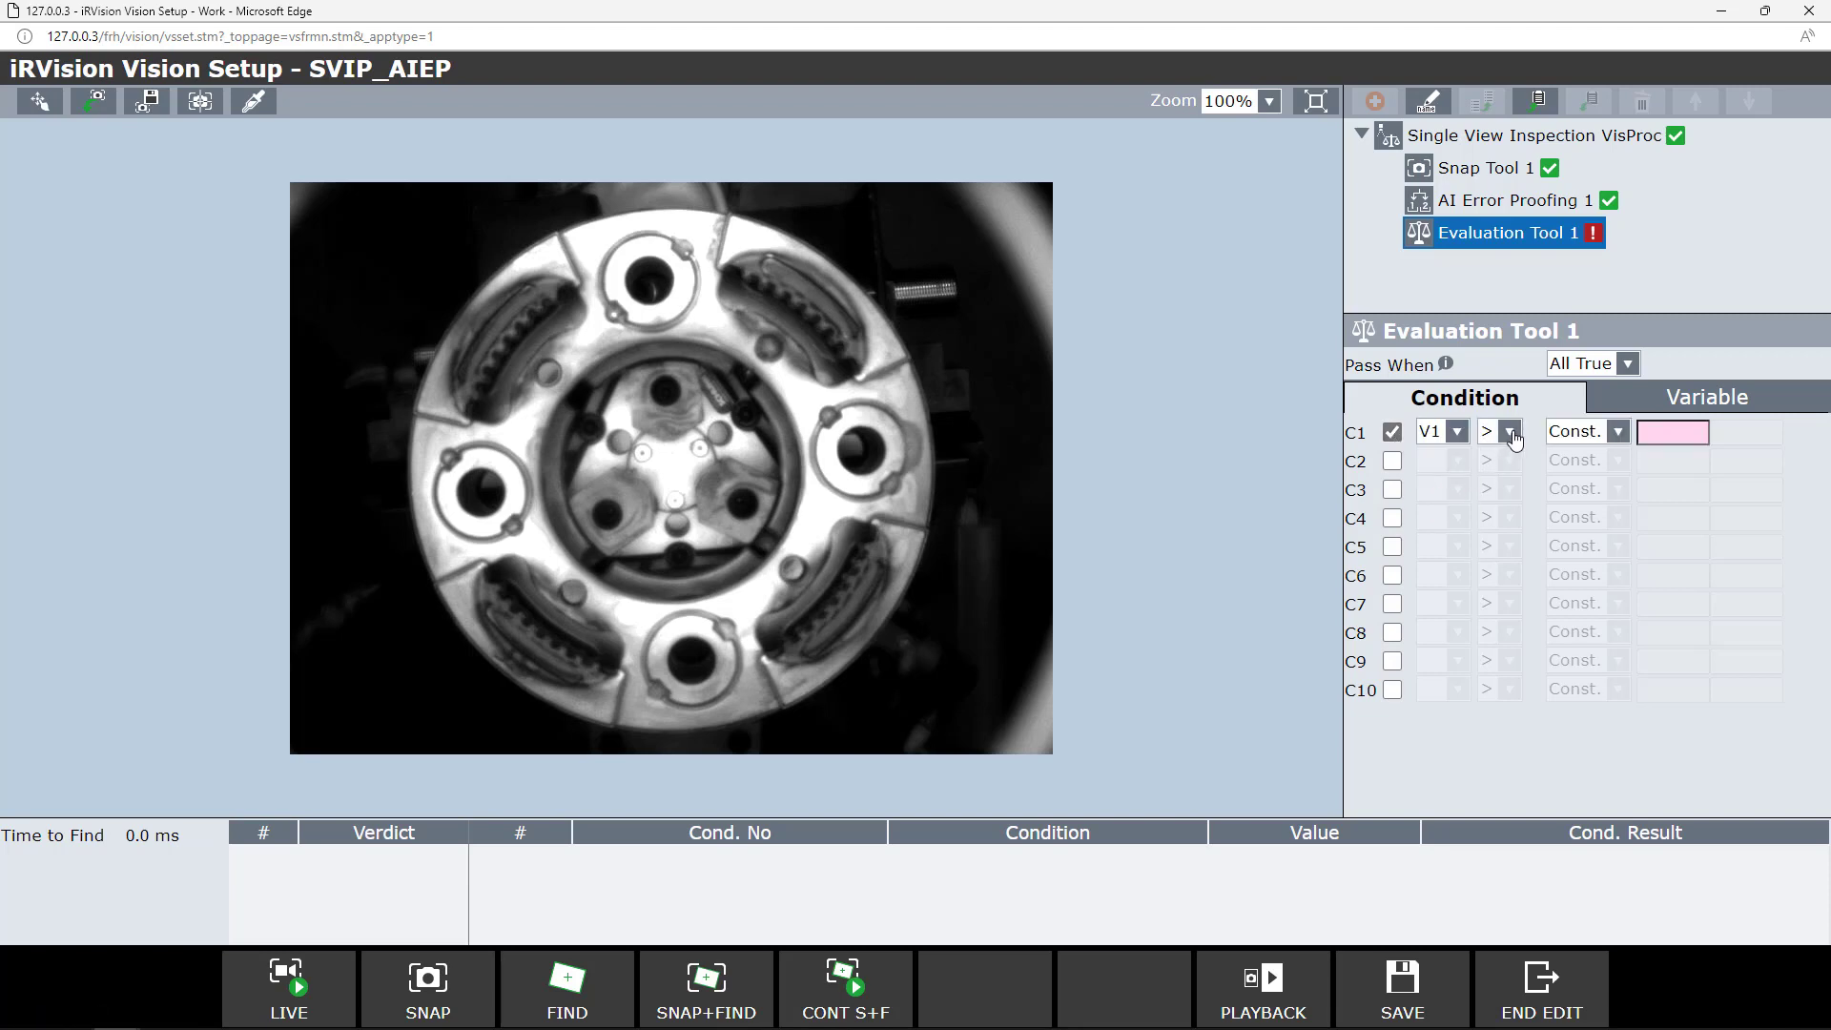
click(1508, 435)
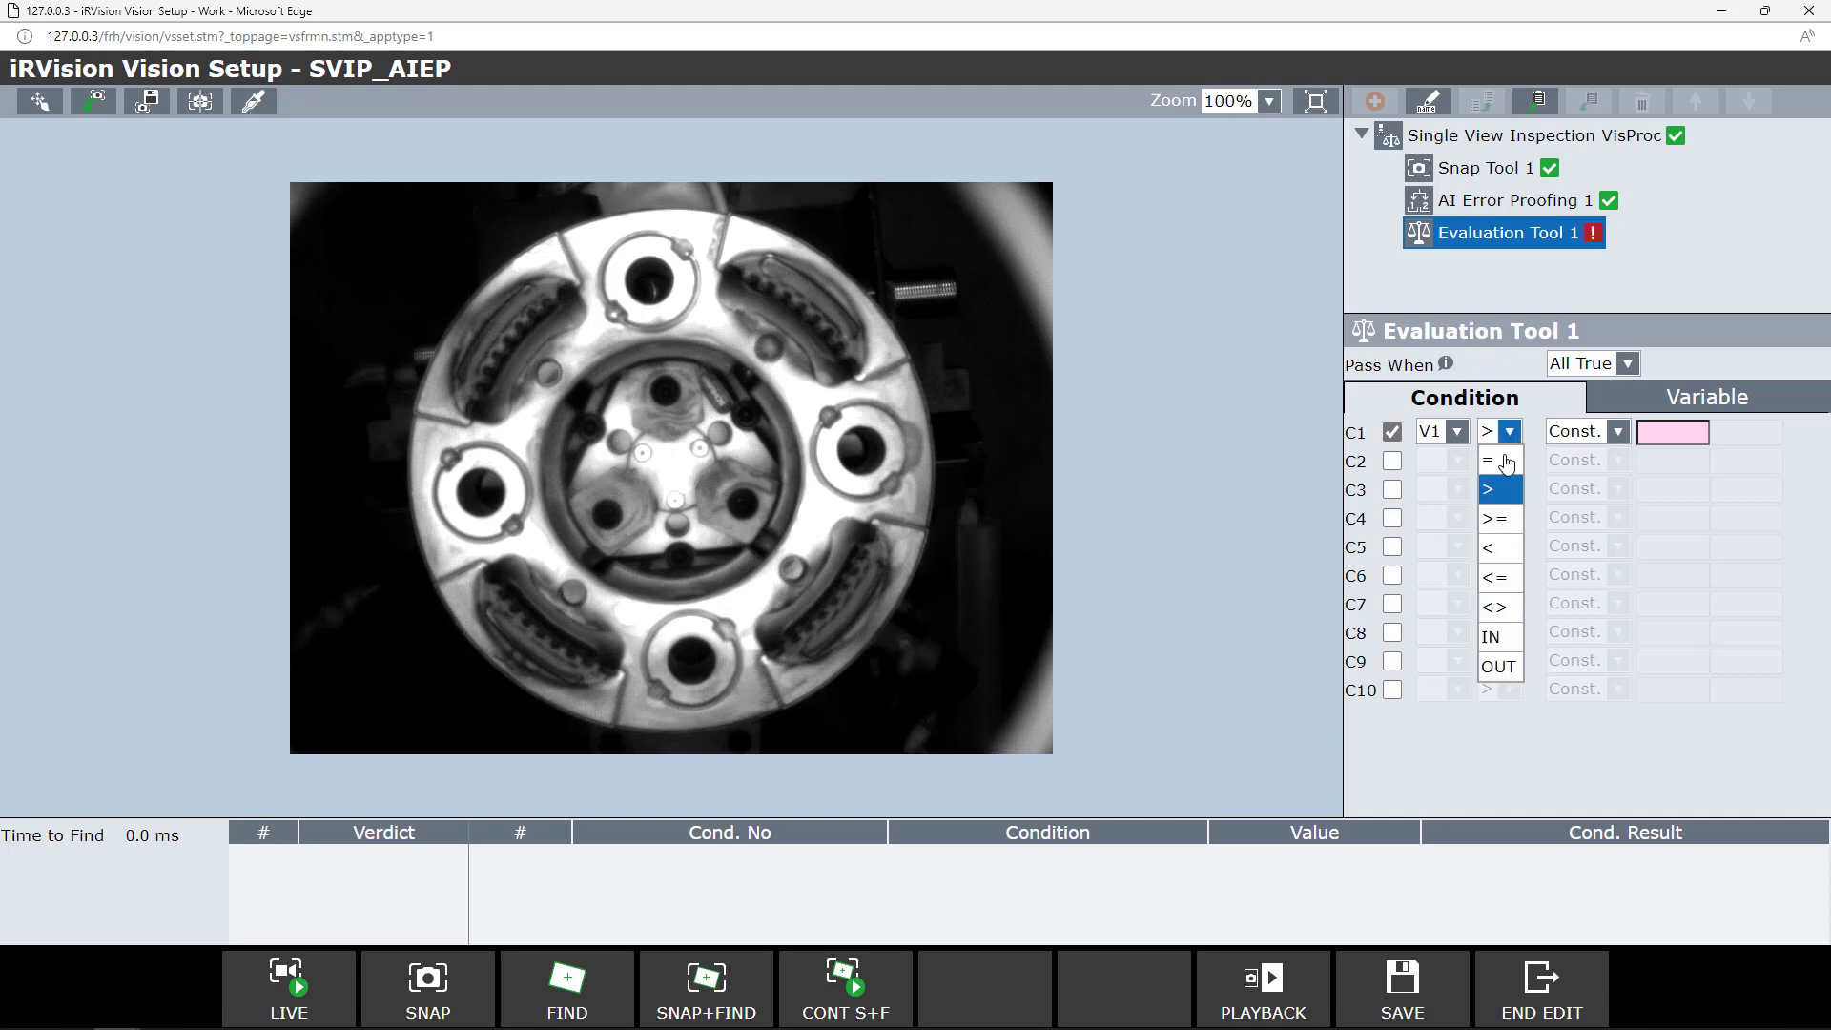
click(1499, 457)
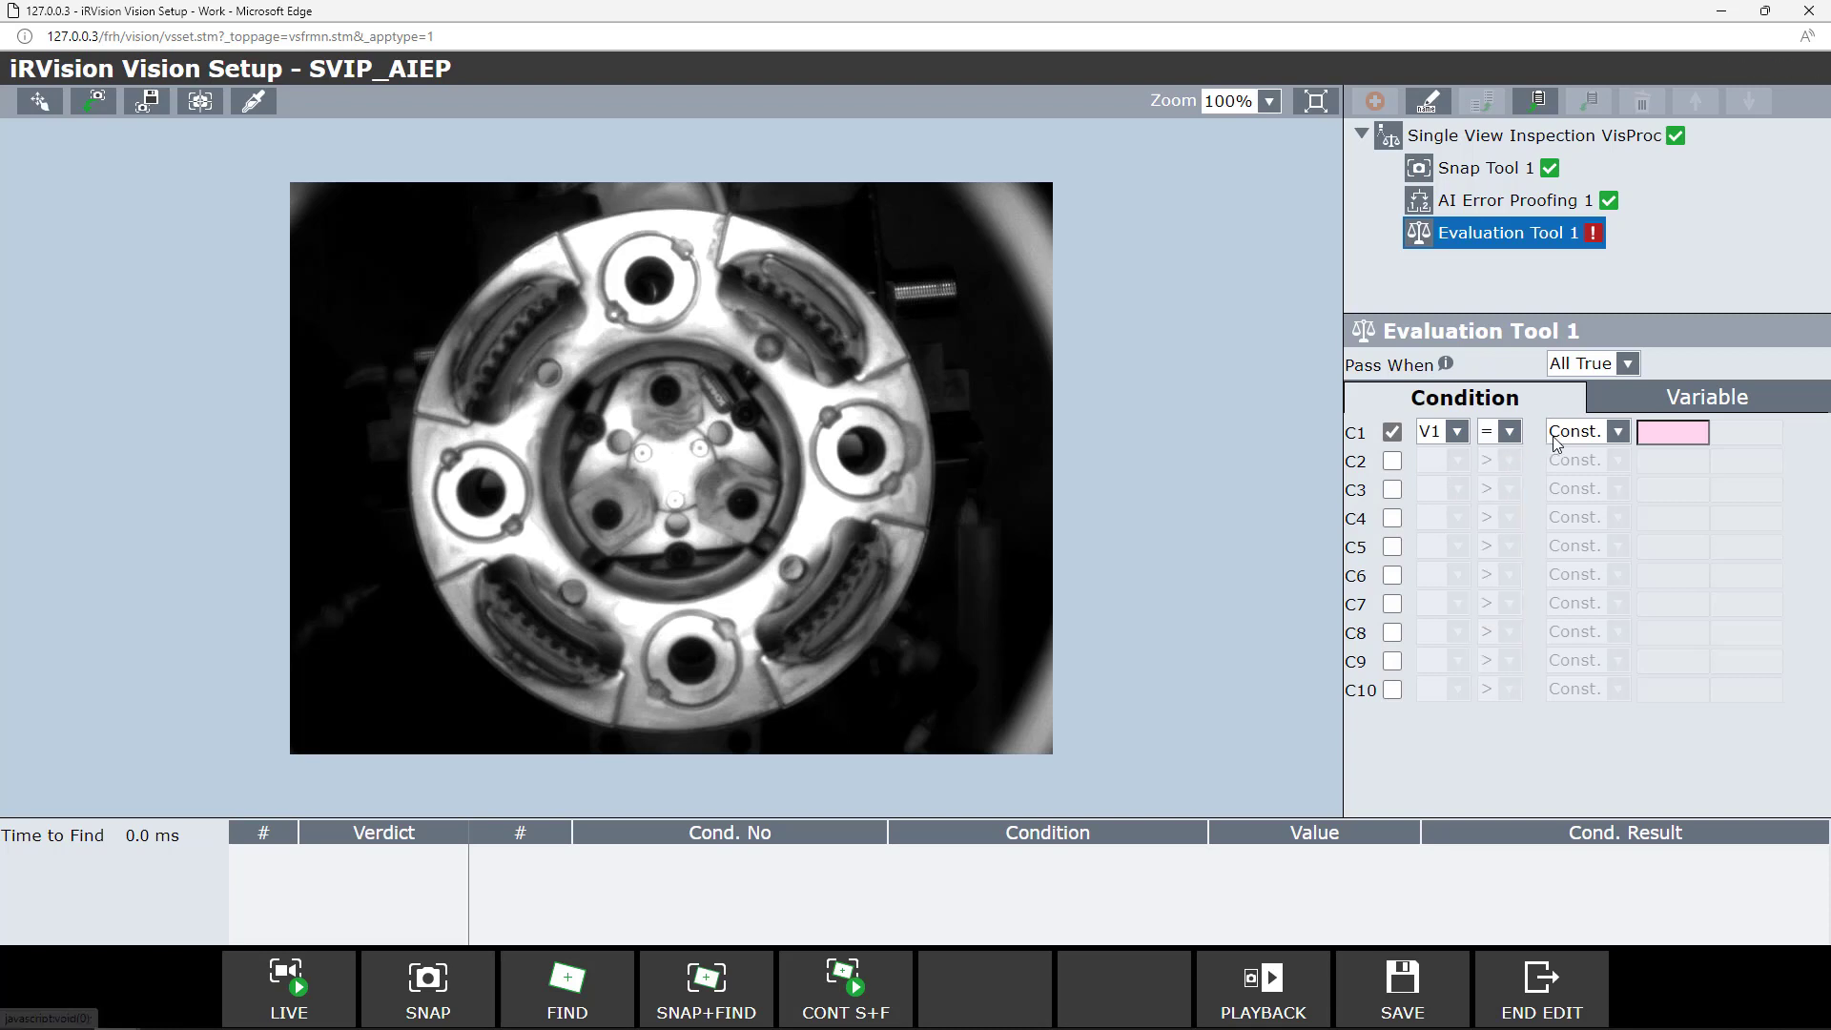
click(1676, 430)
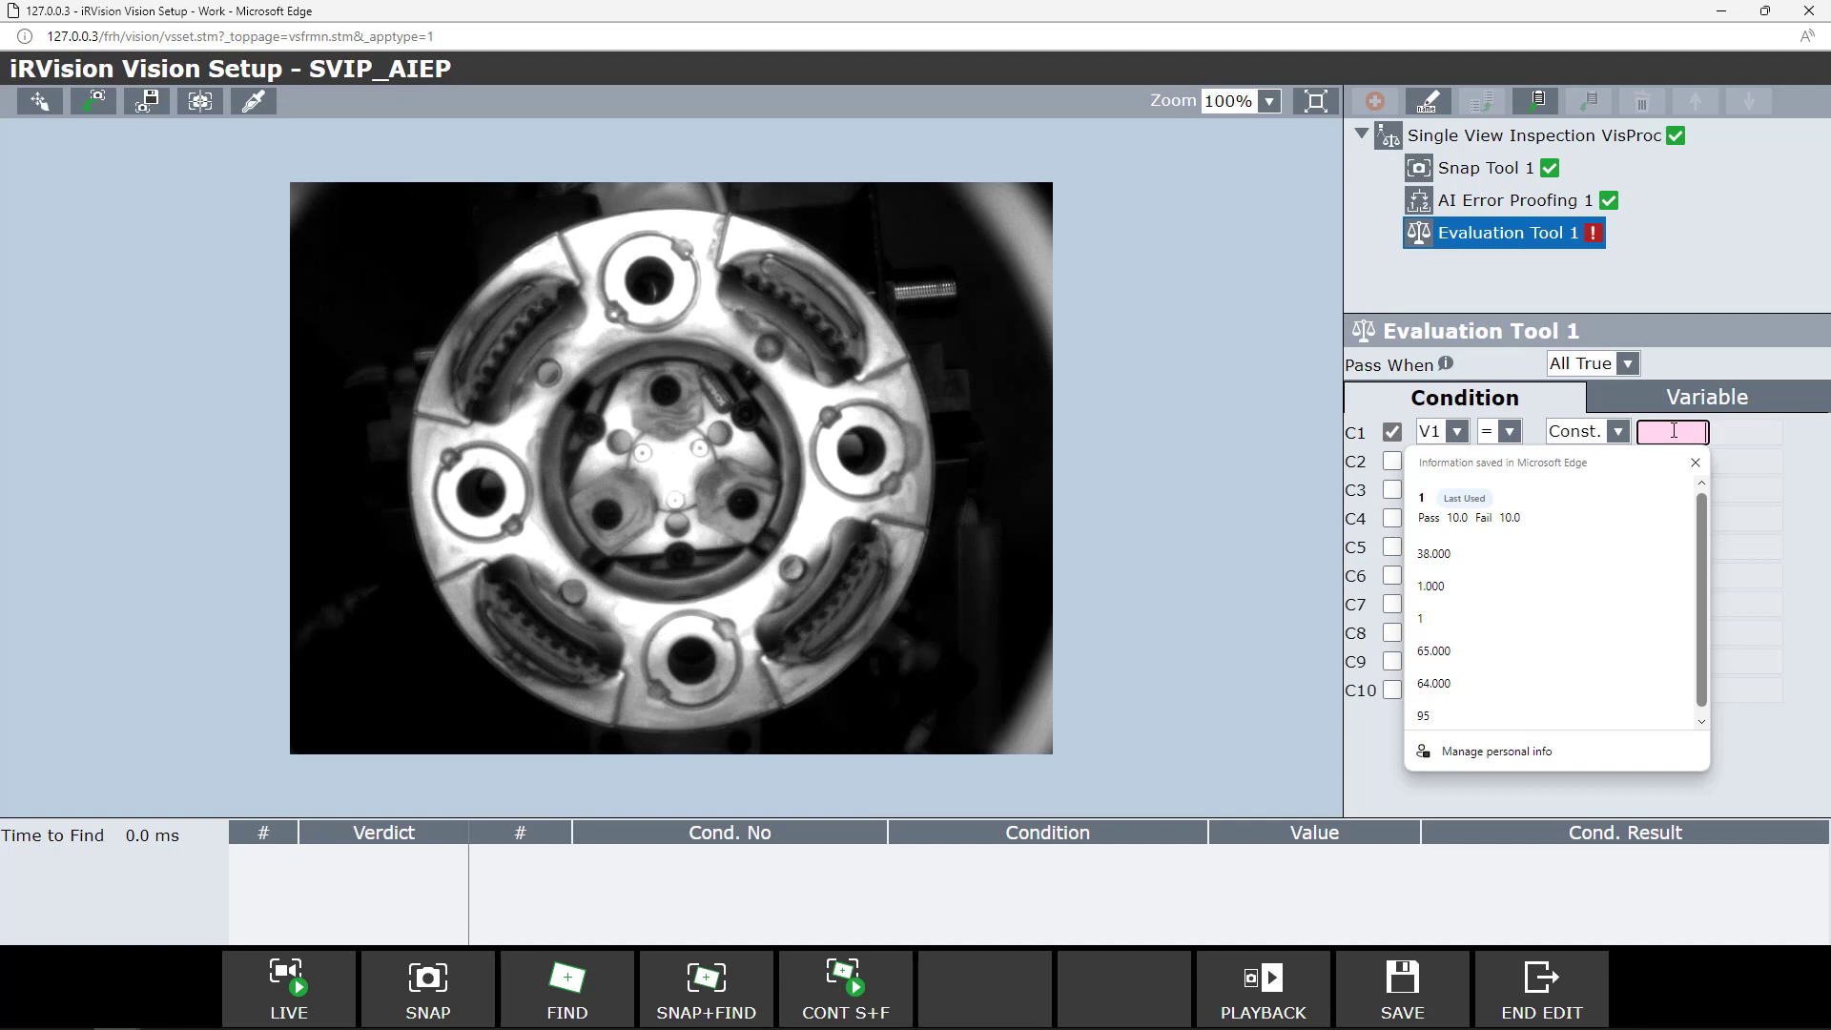
text(1)
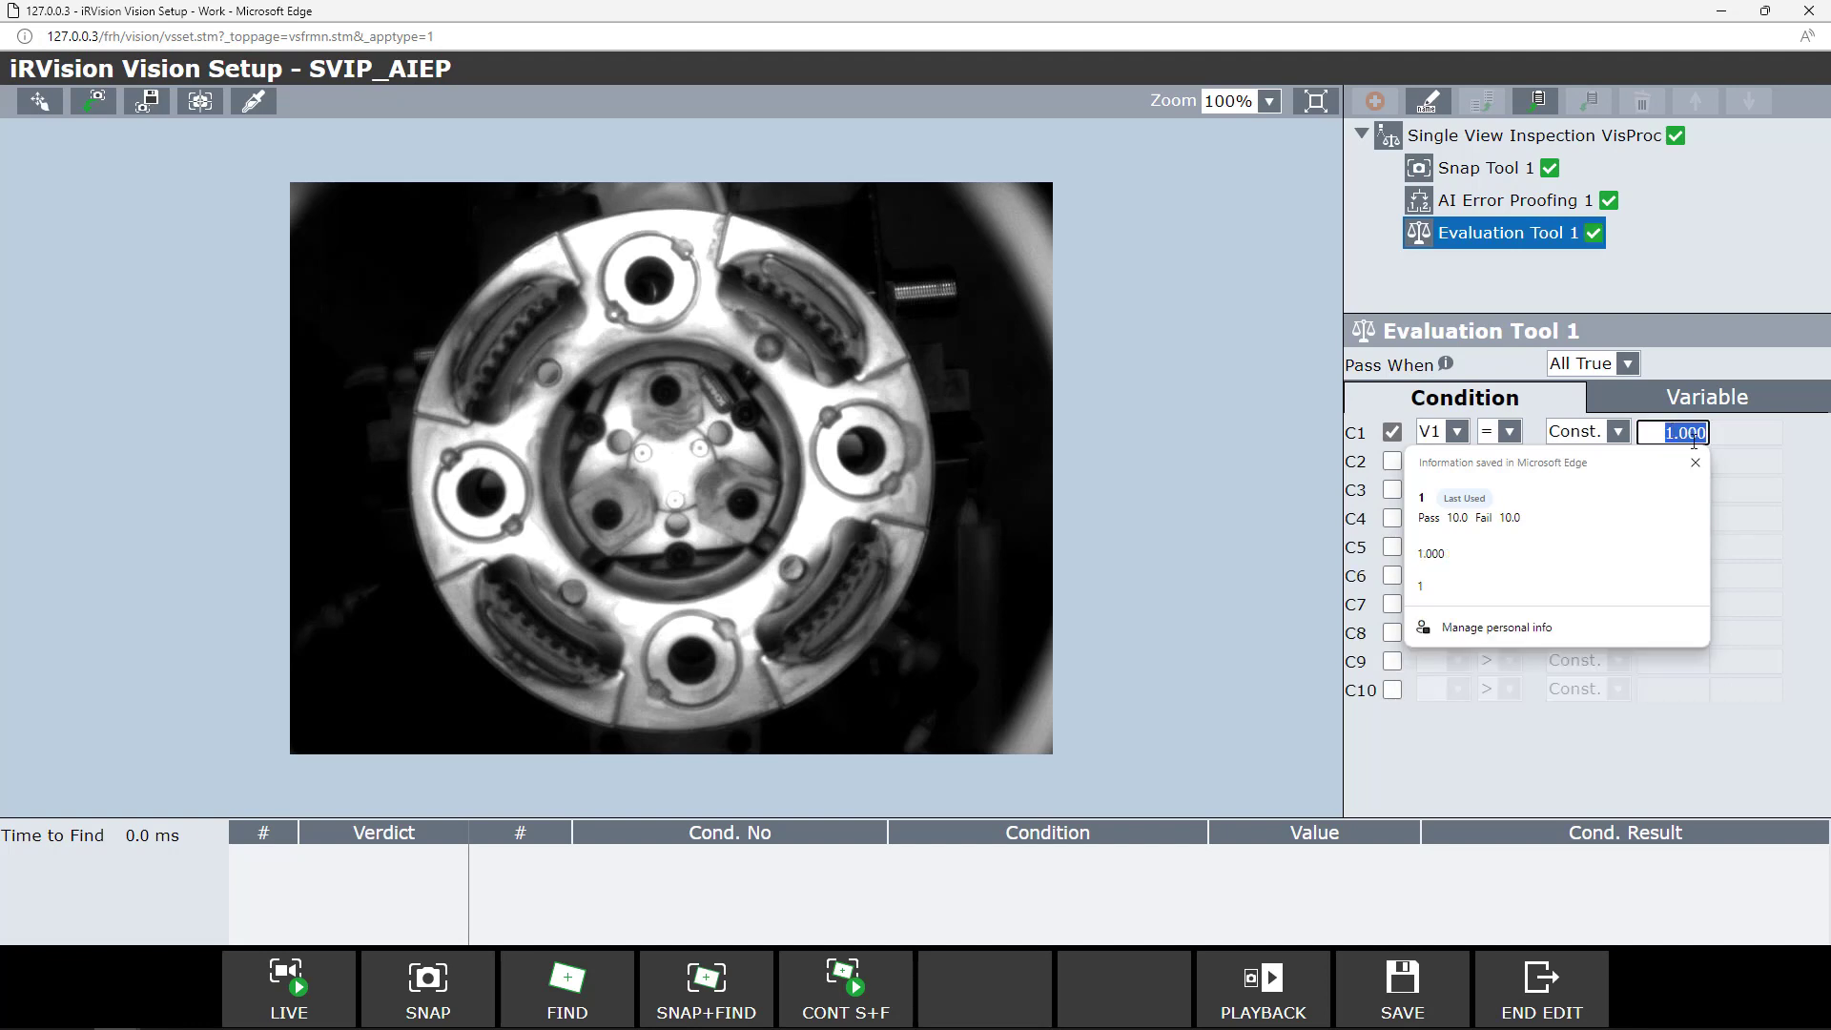
click(1696, 462)
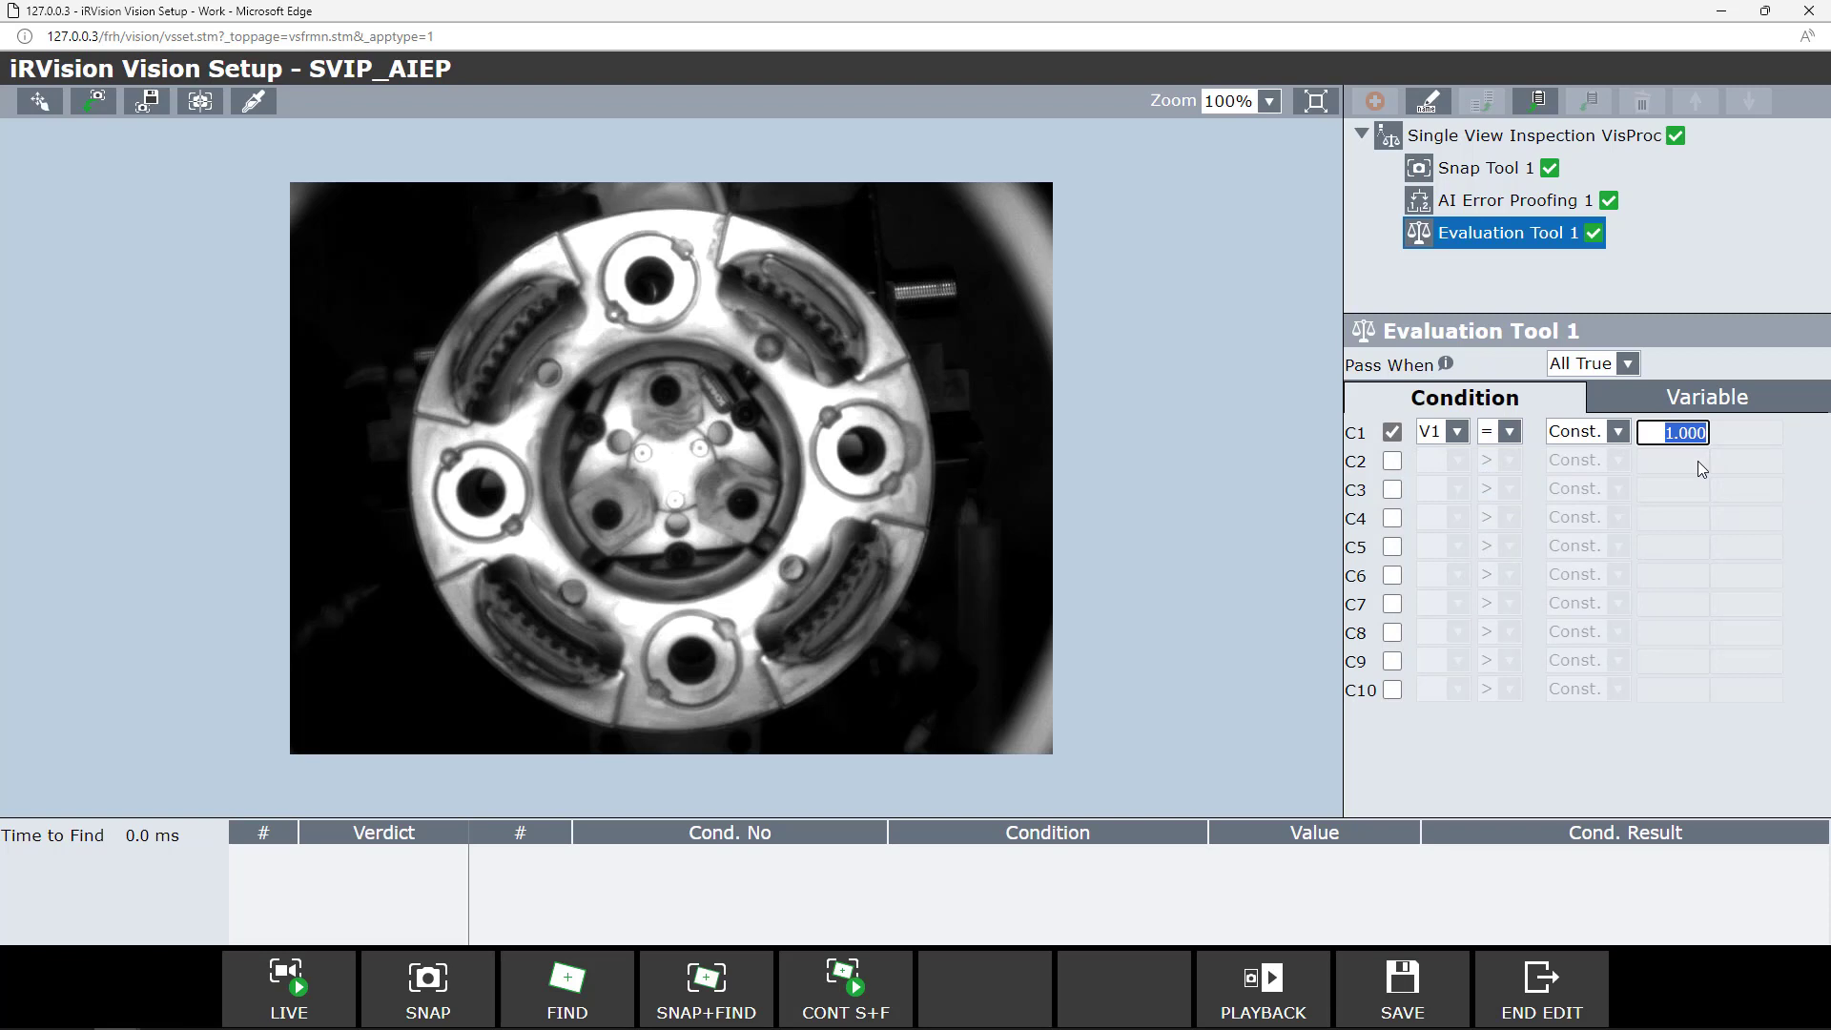
Save the vision process and test the whole Single View Inspection VisProc with a snap and find
click(1397, 1013)
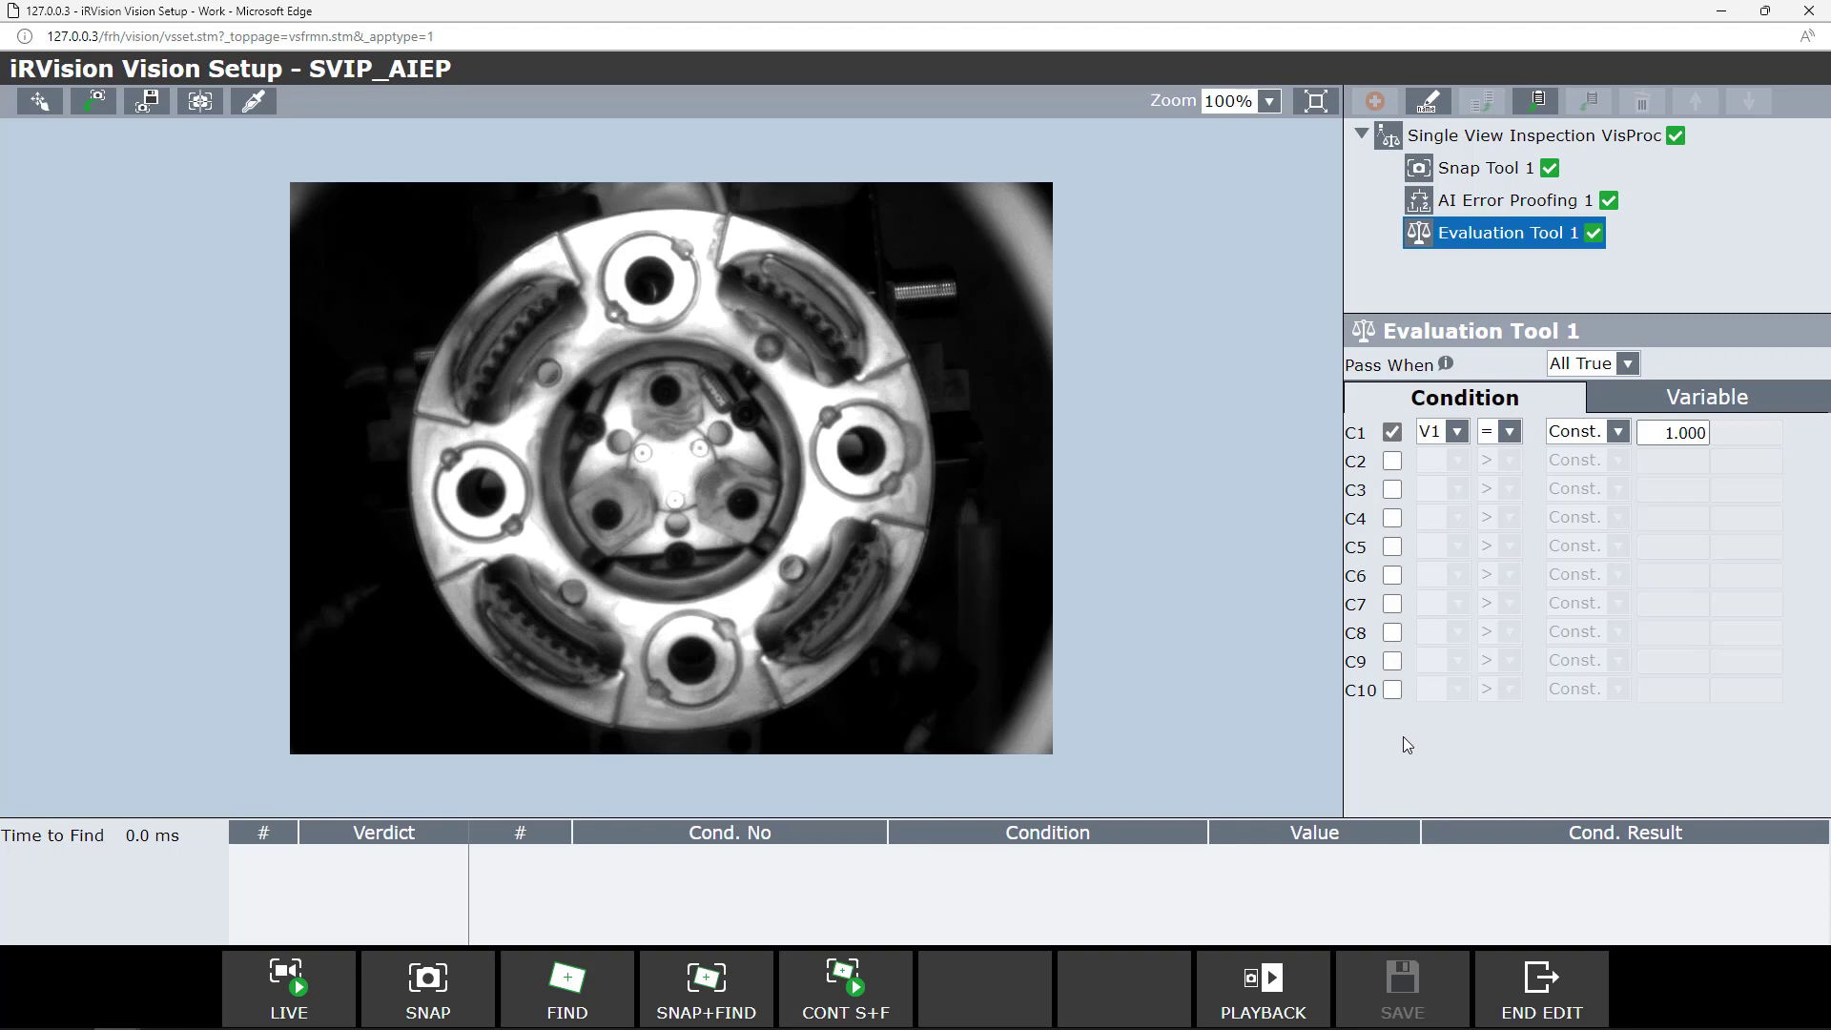
click(1531, 143)
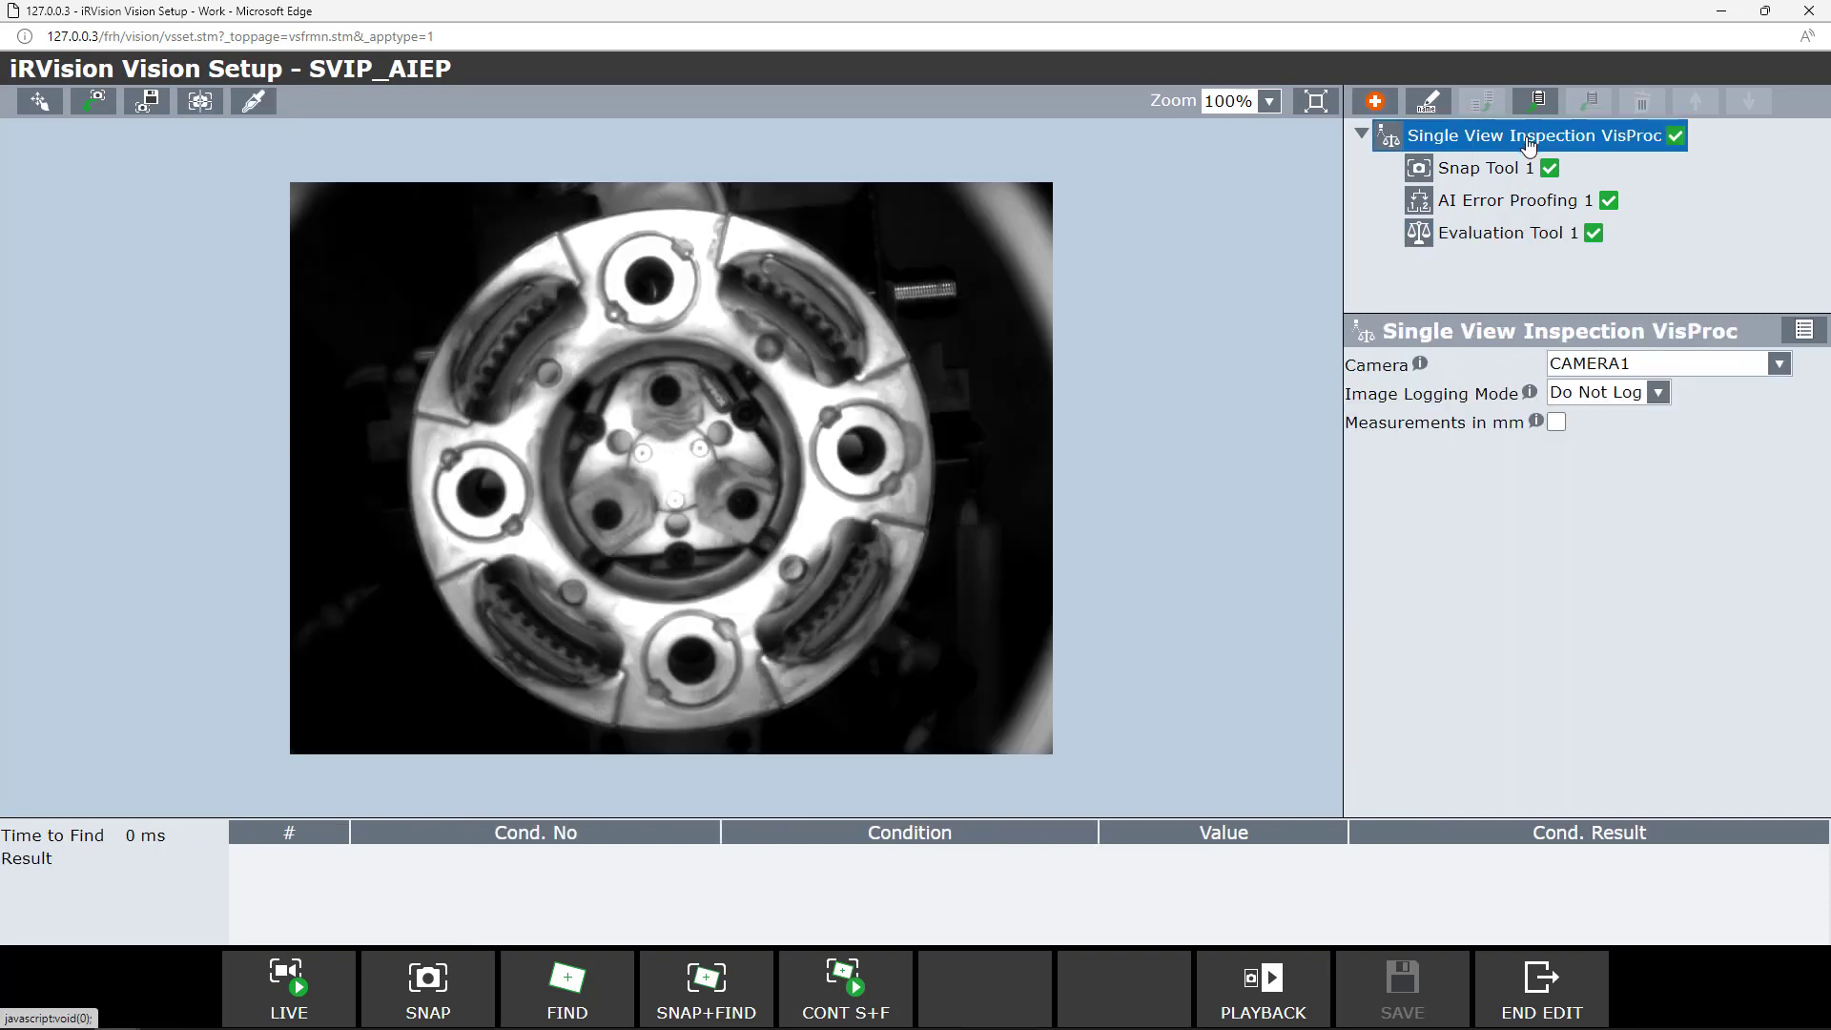
click(717, 984)
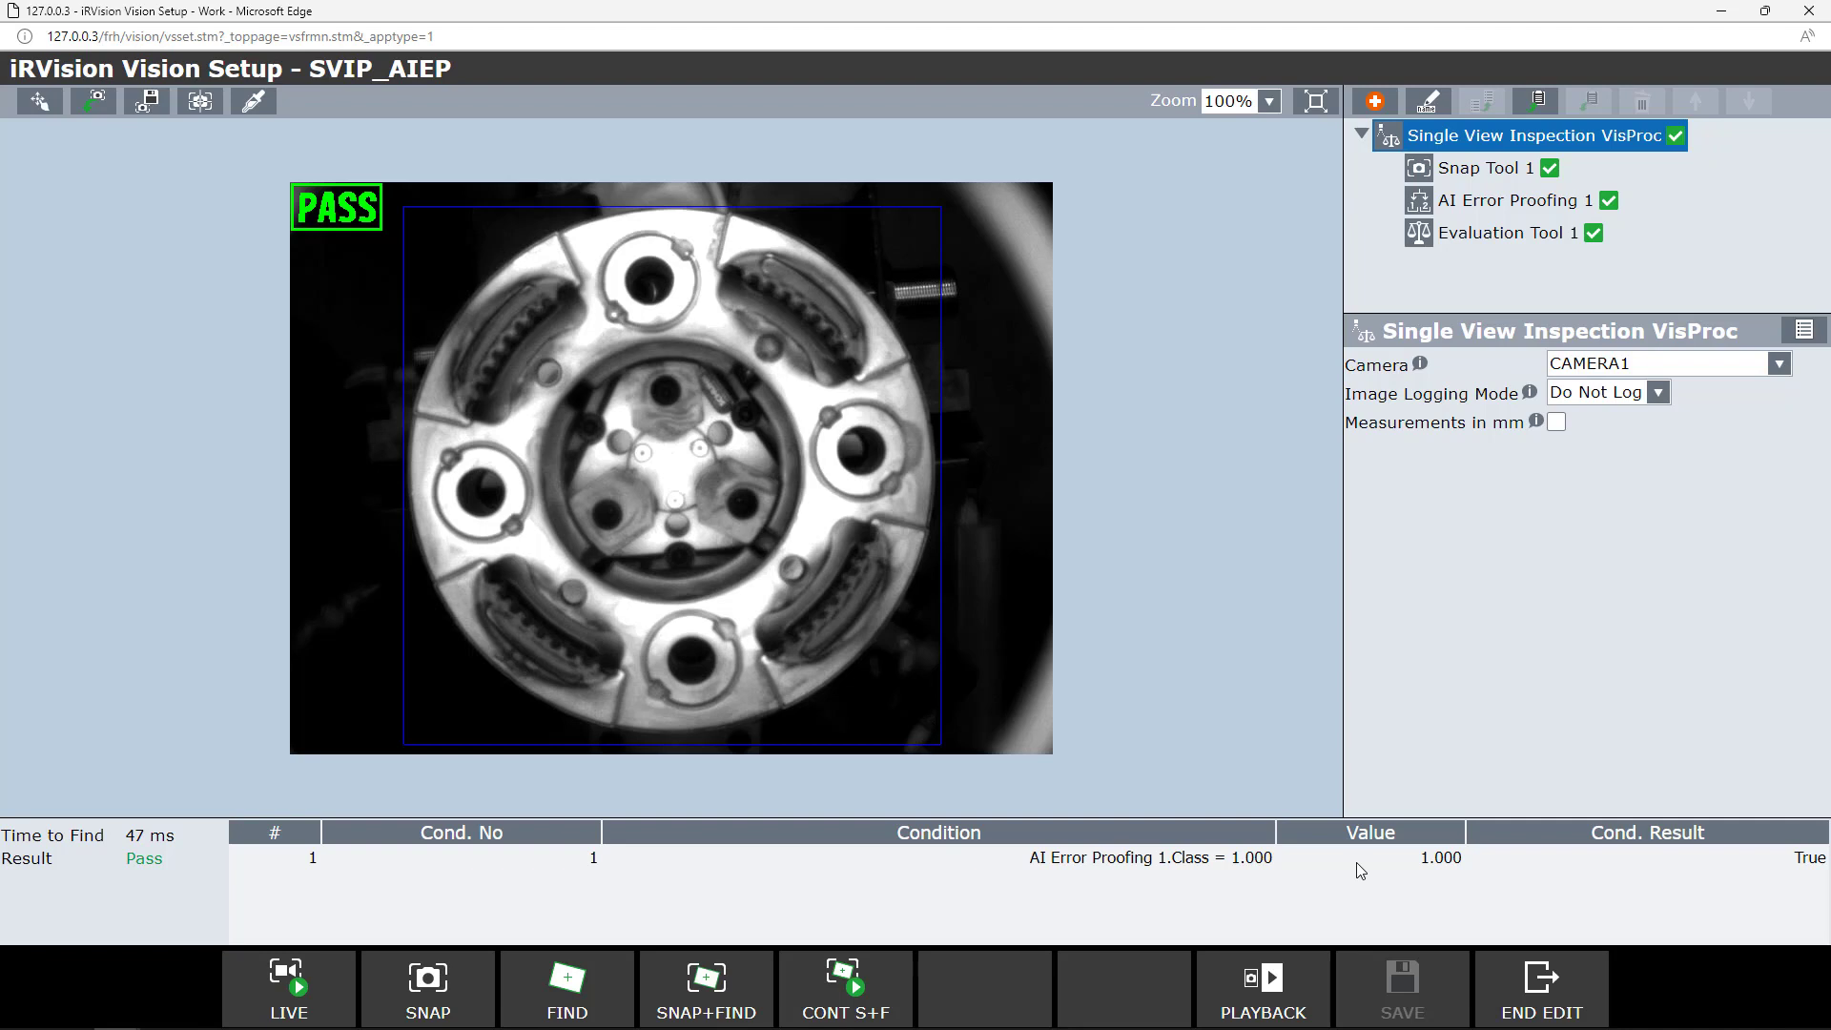
Switch to the UT1 folder window and replace Image00010.png with Image00008.BMP
key(alt+Tab)
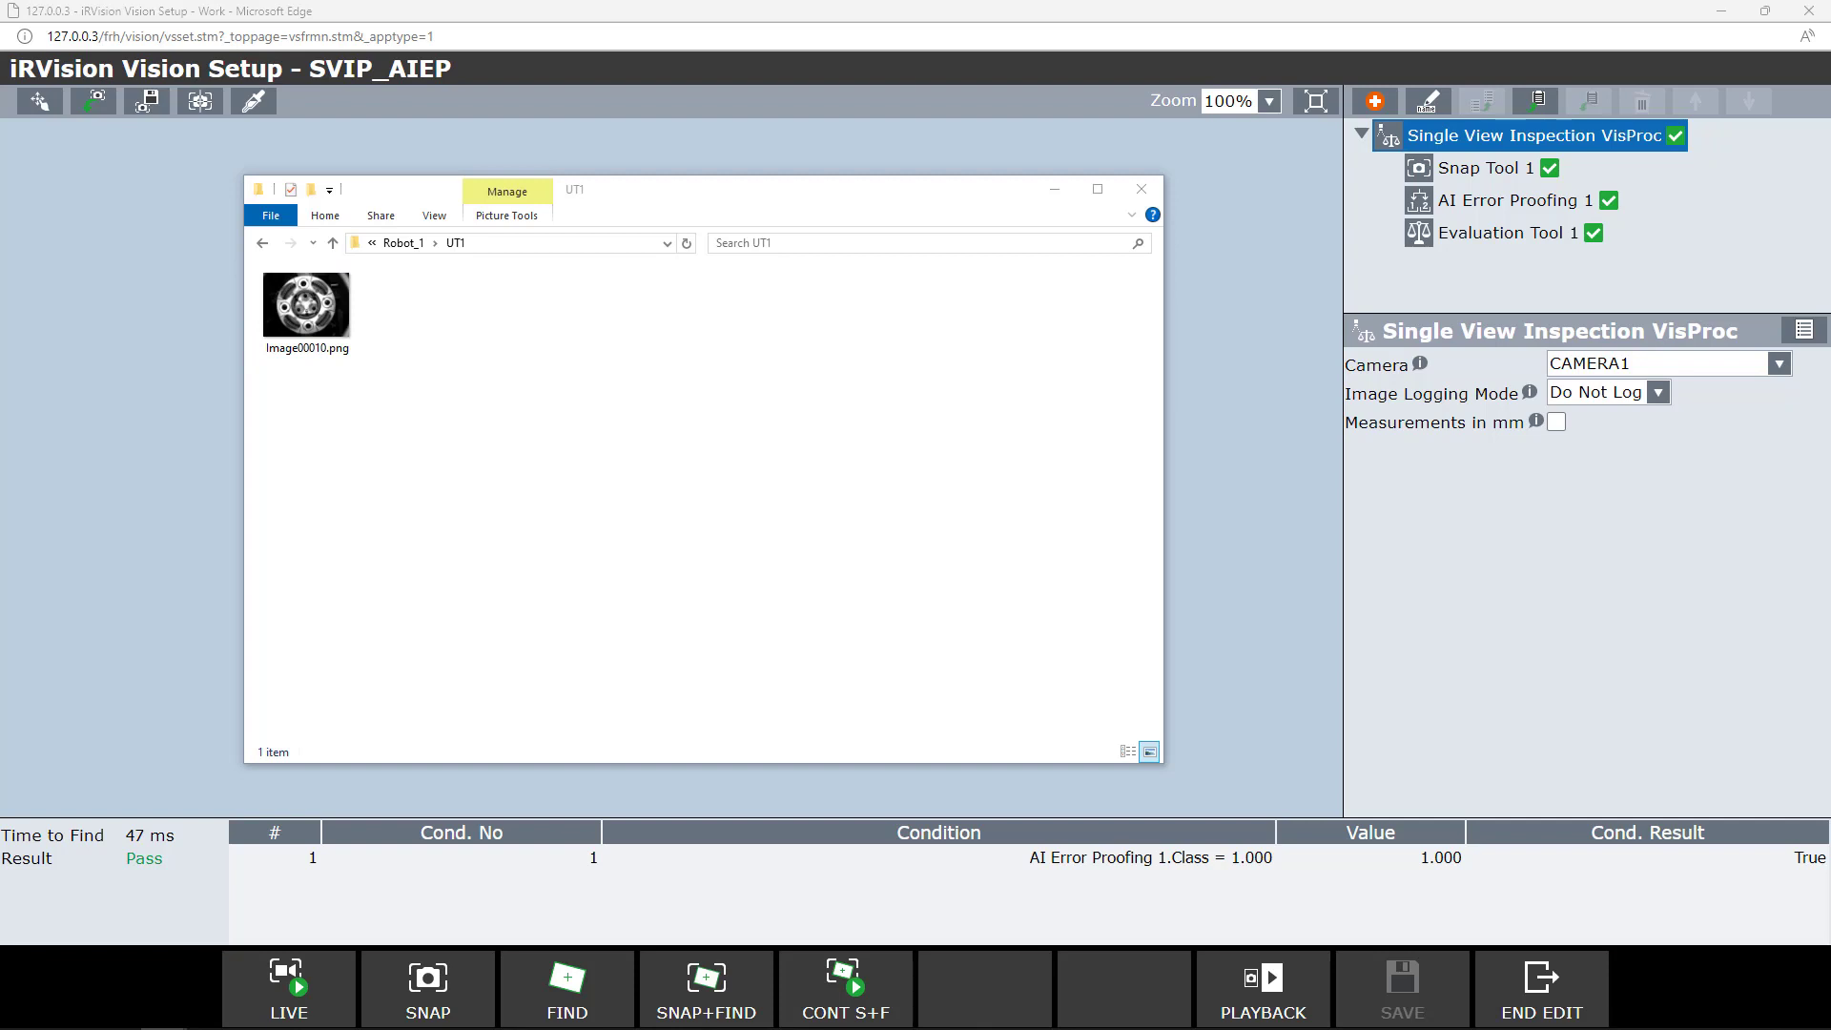
drag(0, 370, 426, 370)
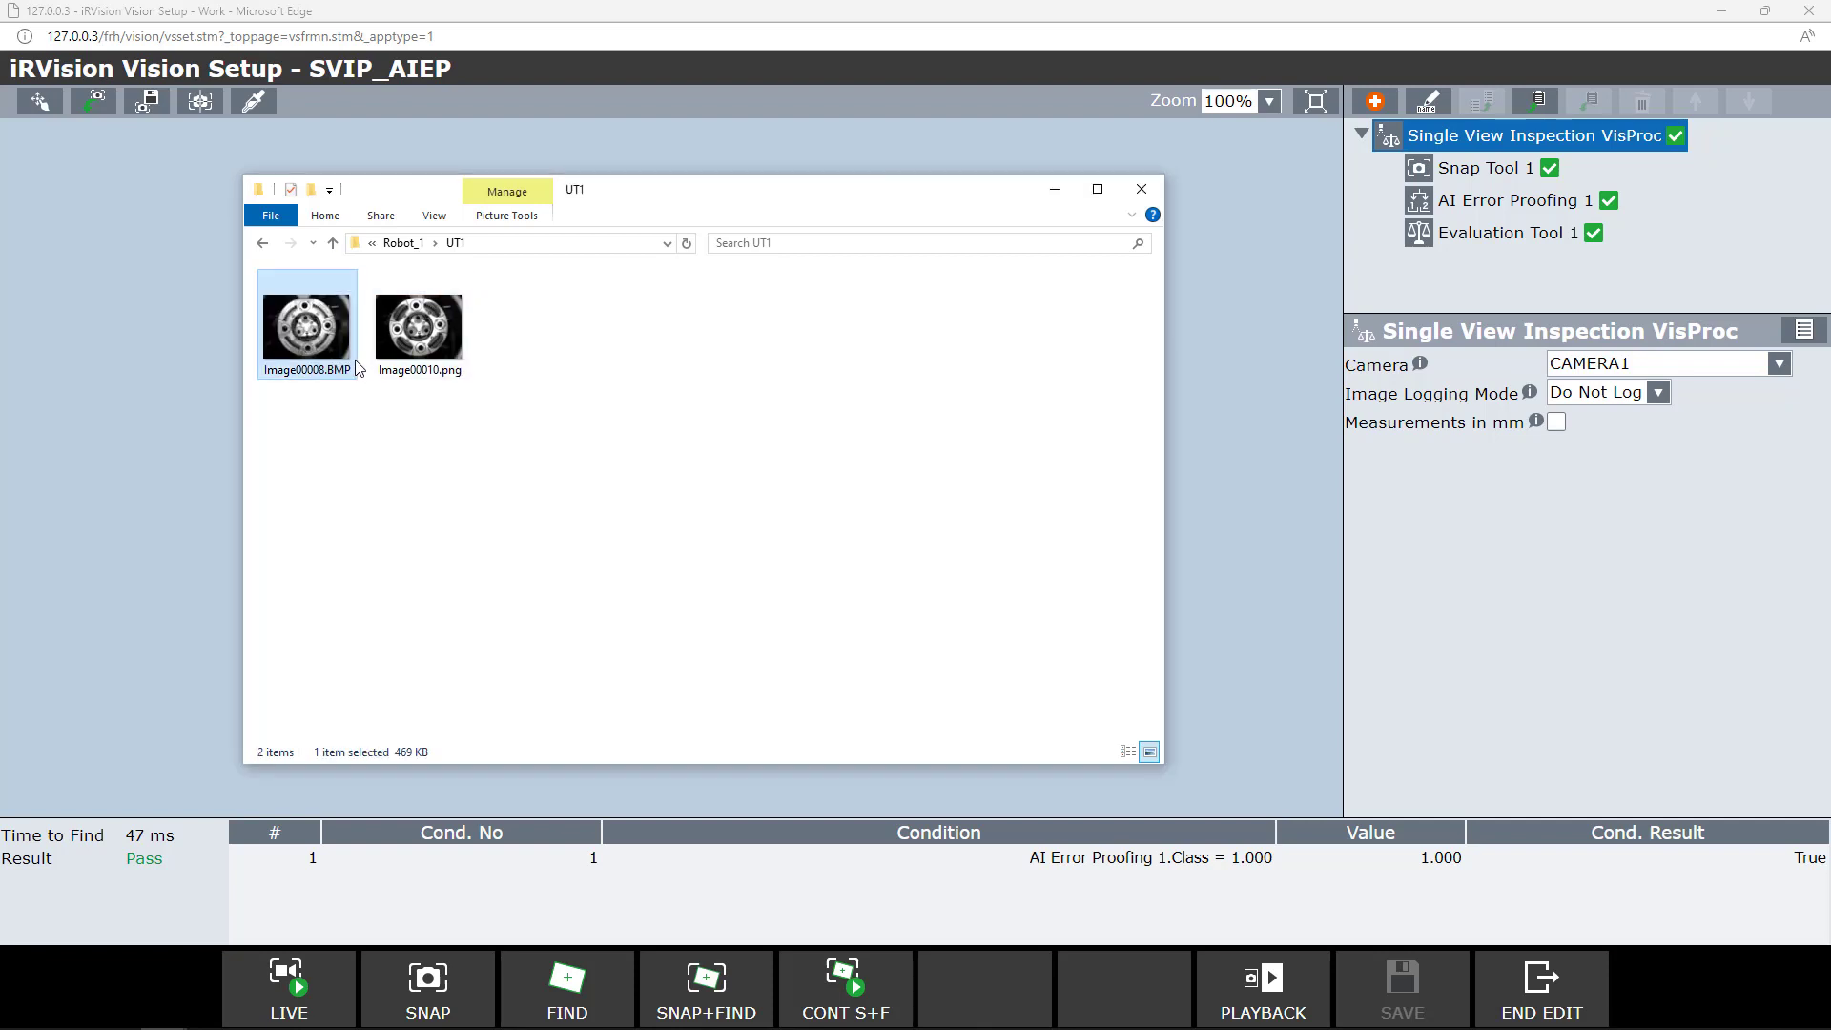
click(412, 346)
key(Delete)
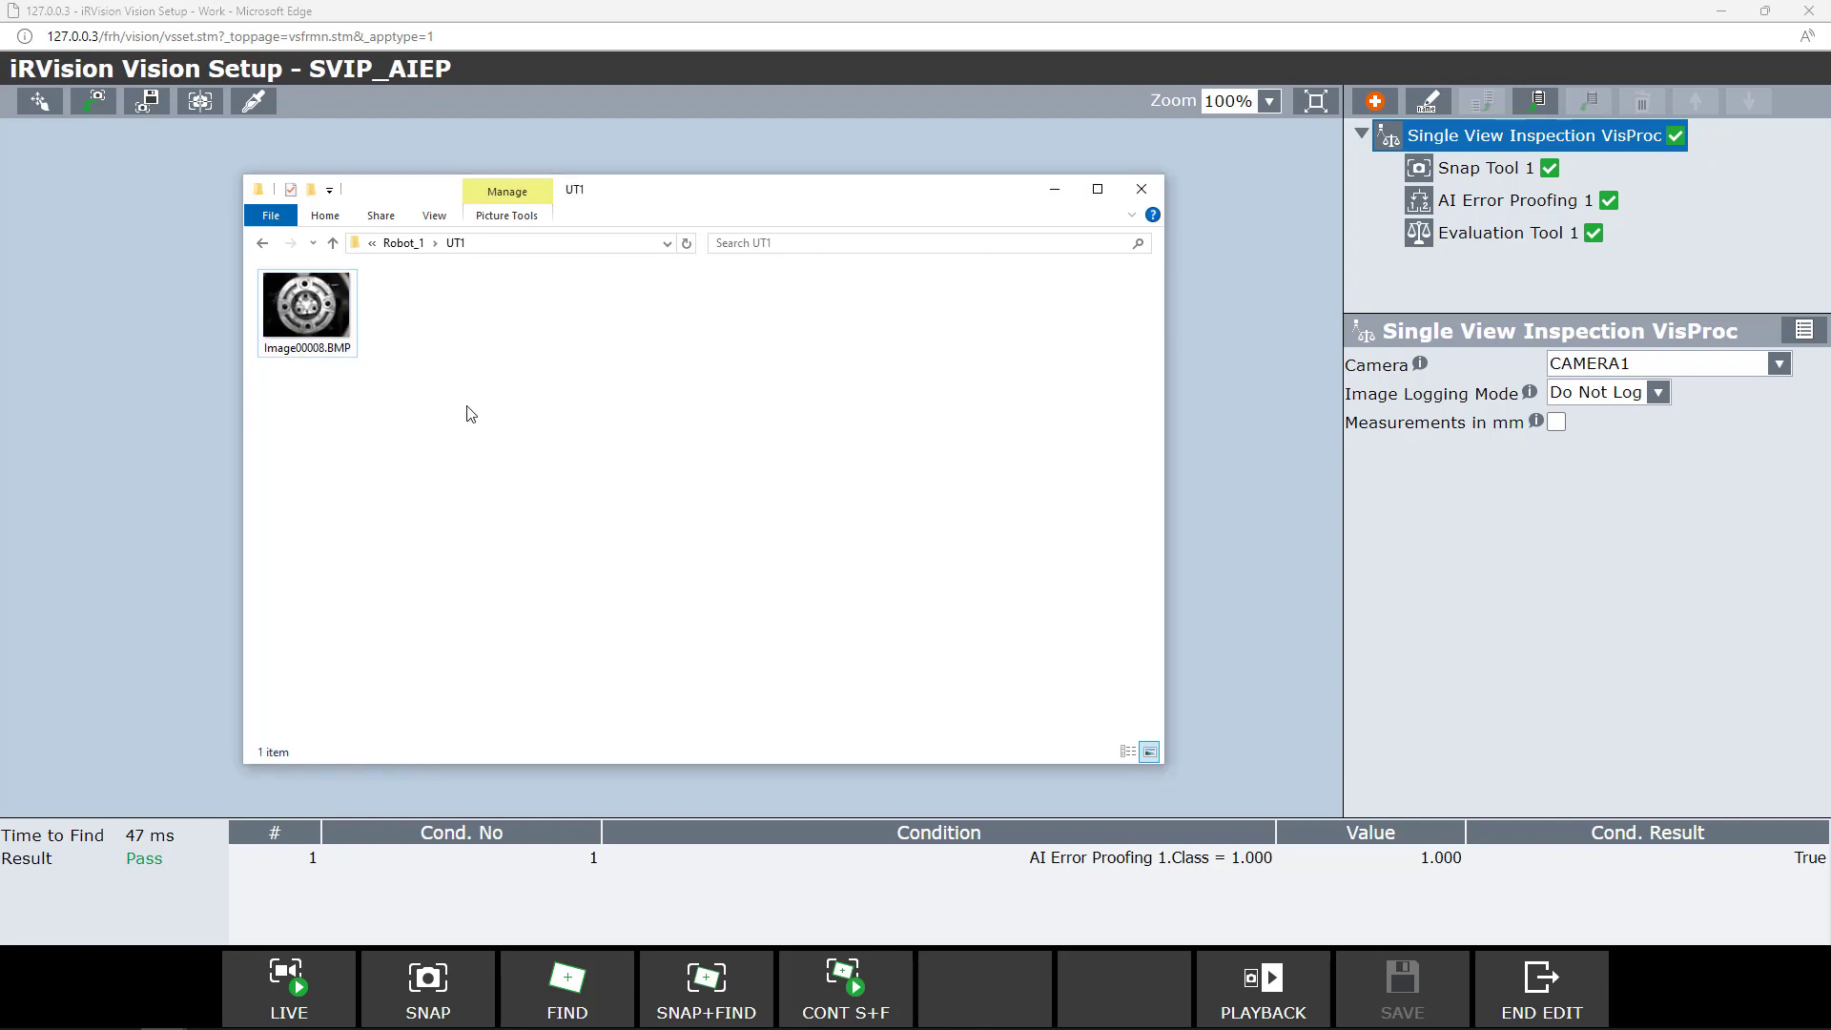
Switch back to iRVision Vision Setup and run snap and find on the whole VisProc and on AI Error Proofing 1
key(alt+Tab)
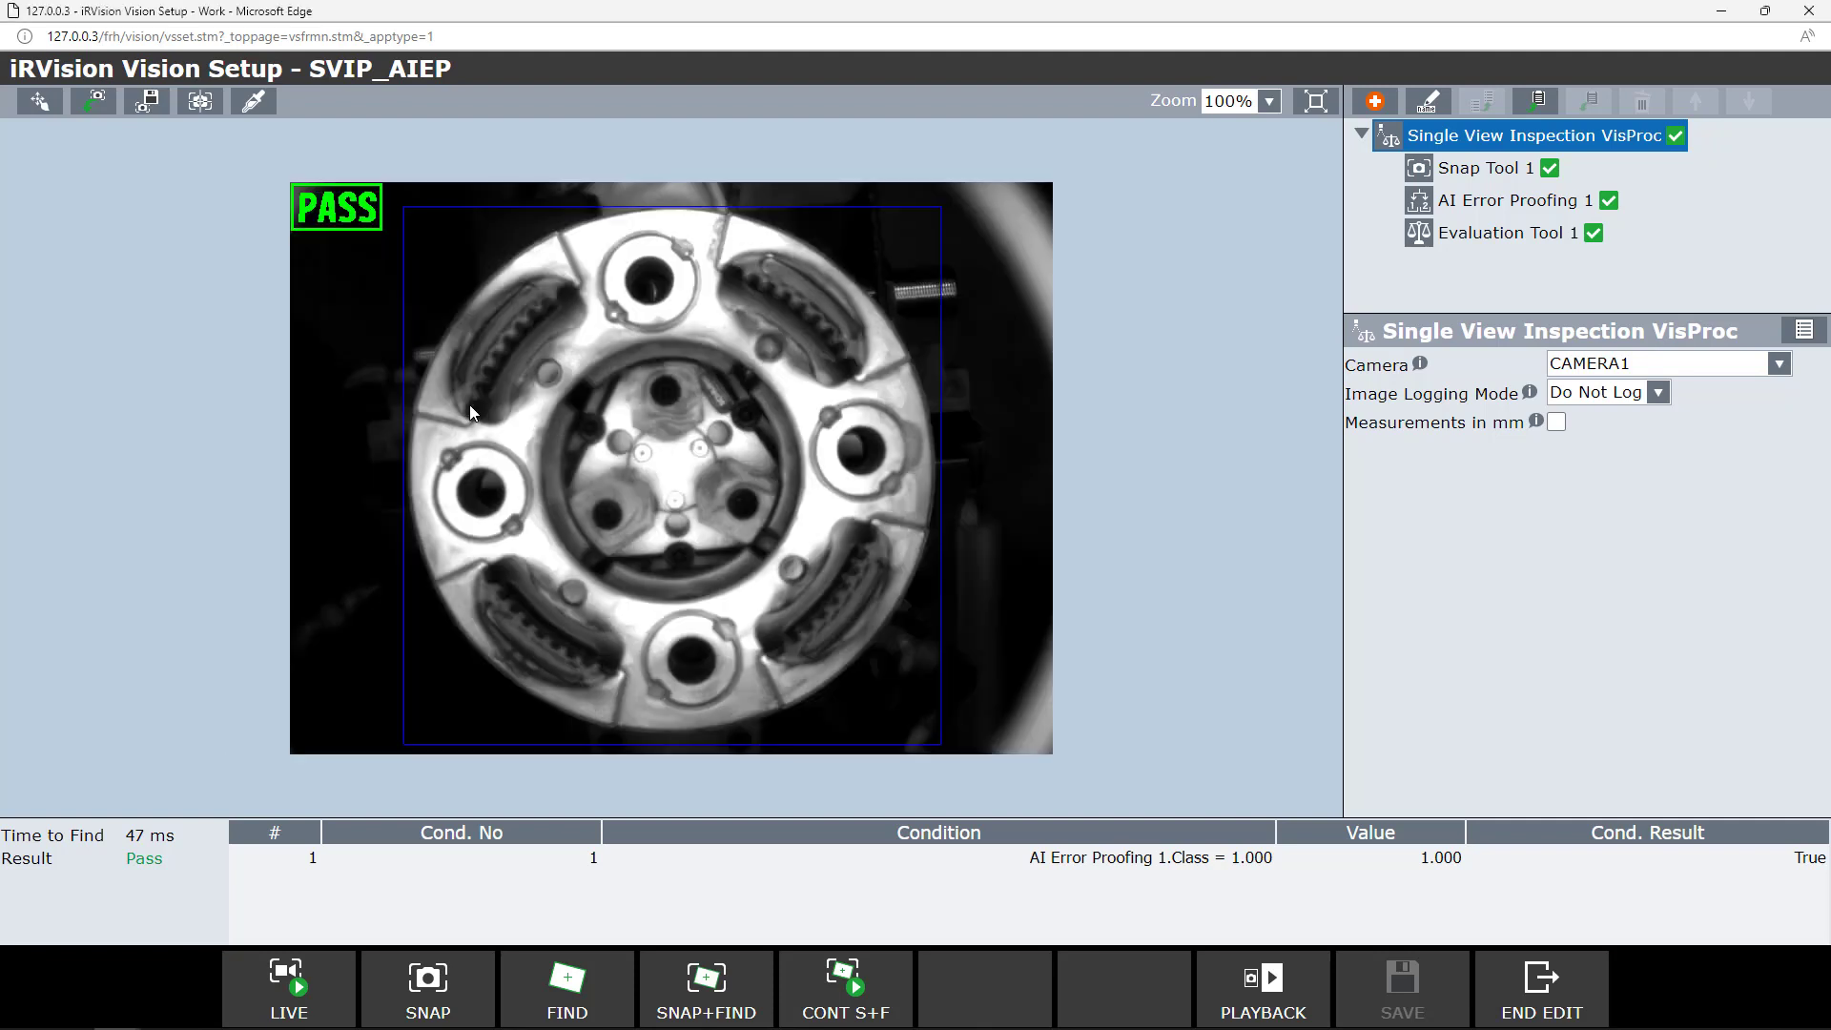
click(674, 1005)
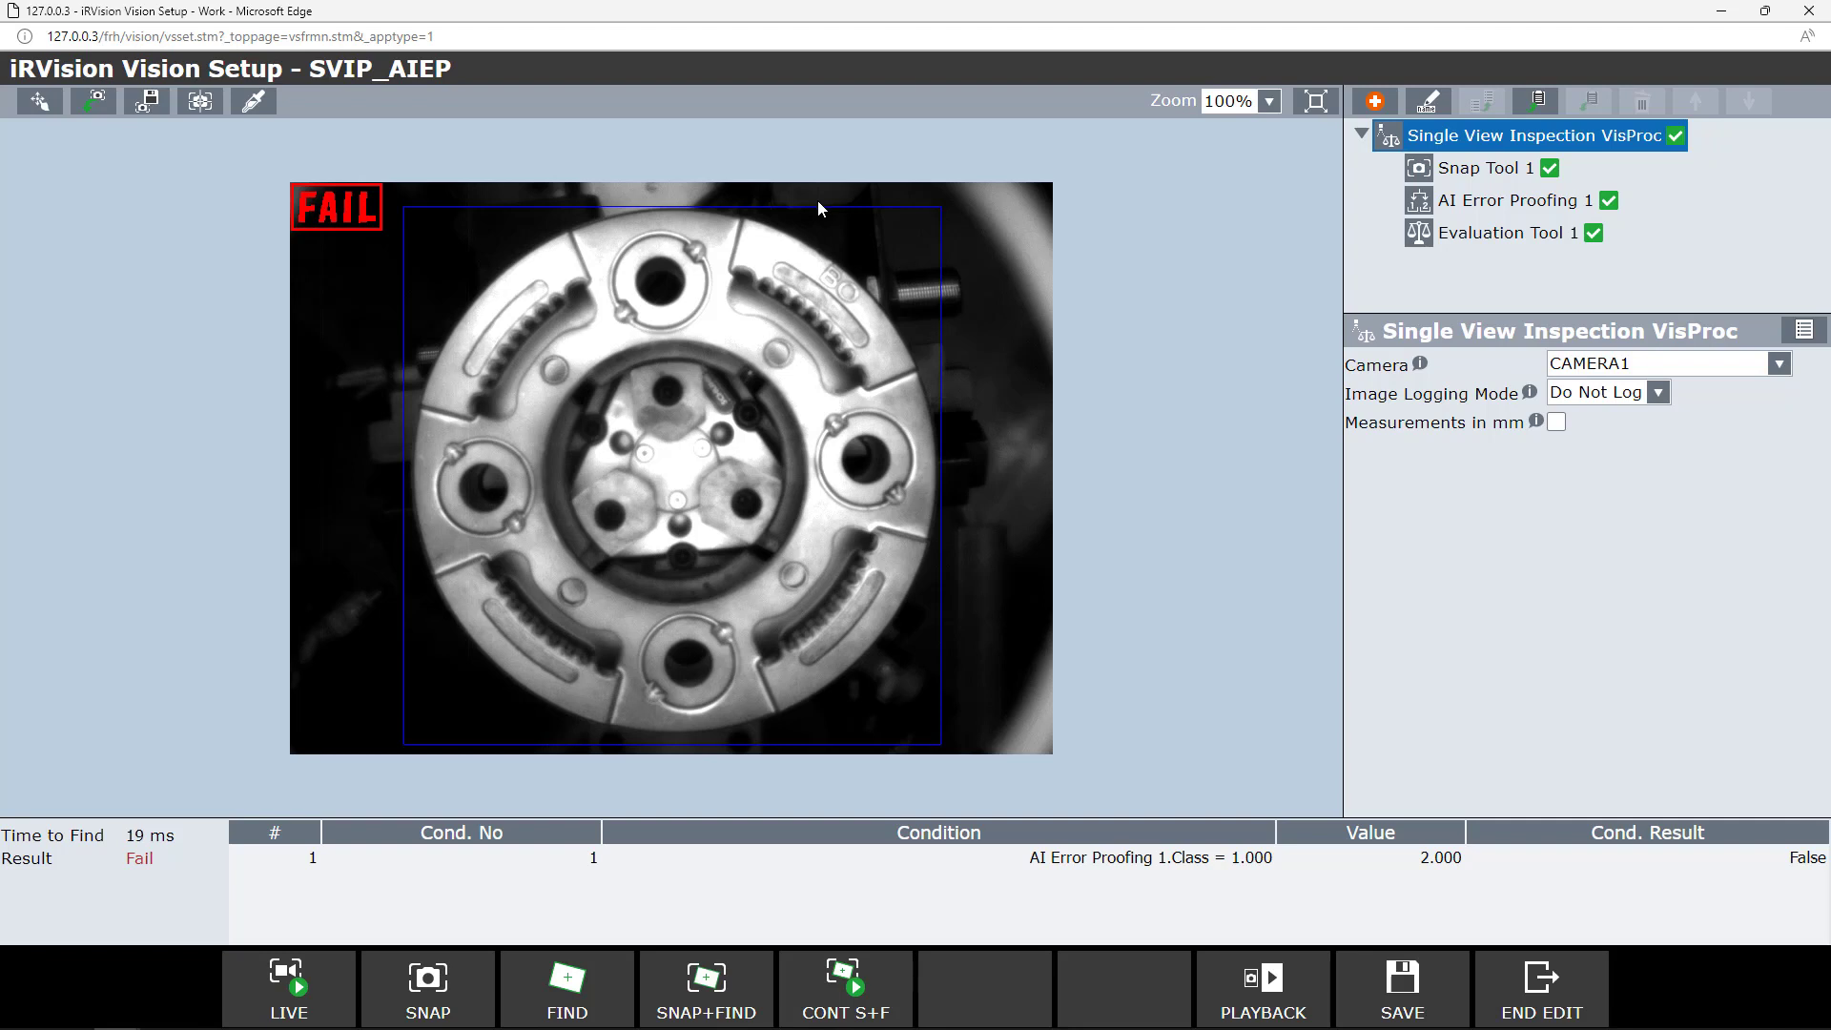
click(1493, 212)
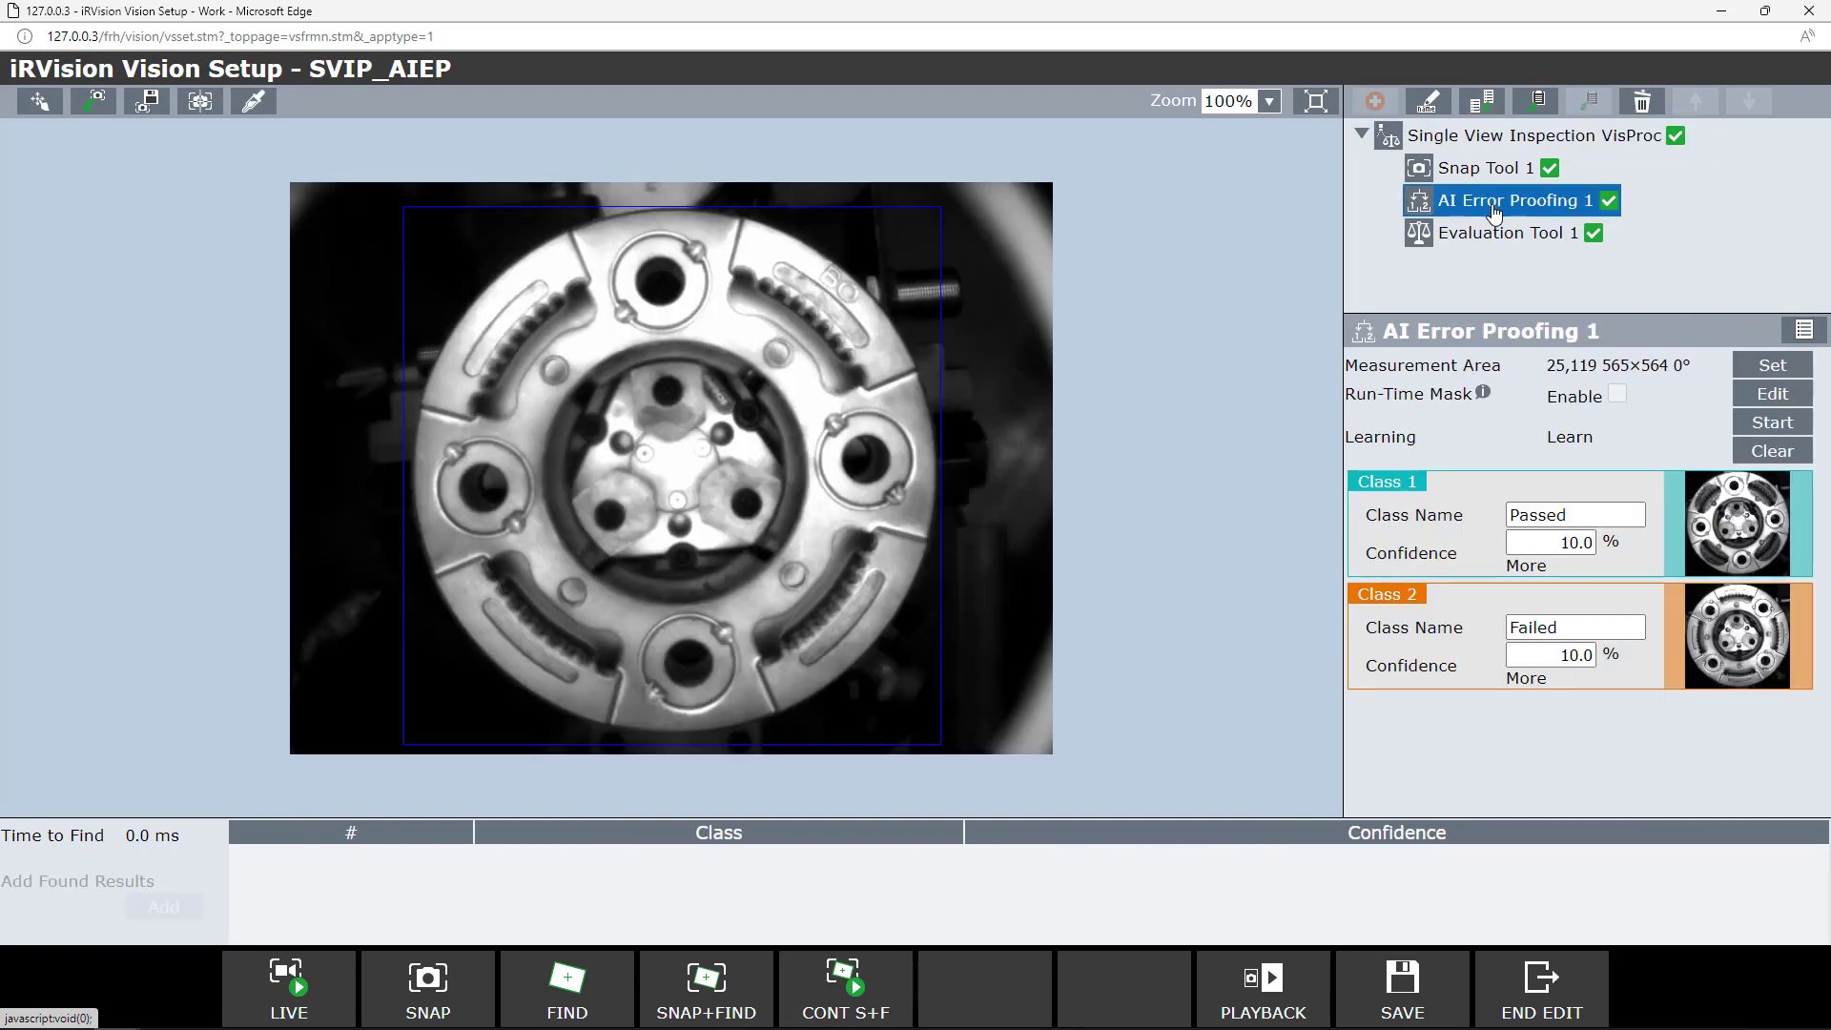
click(711, 1011)
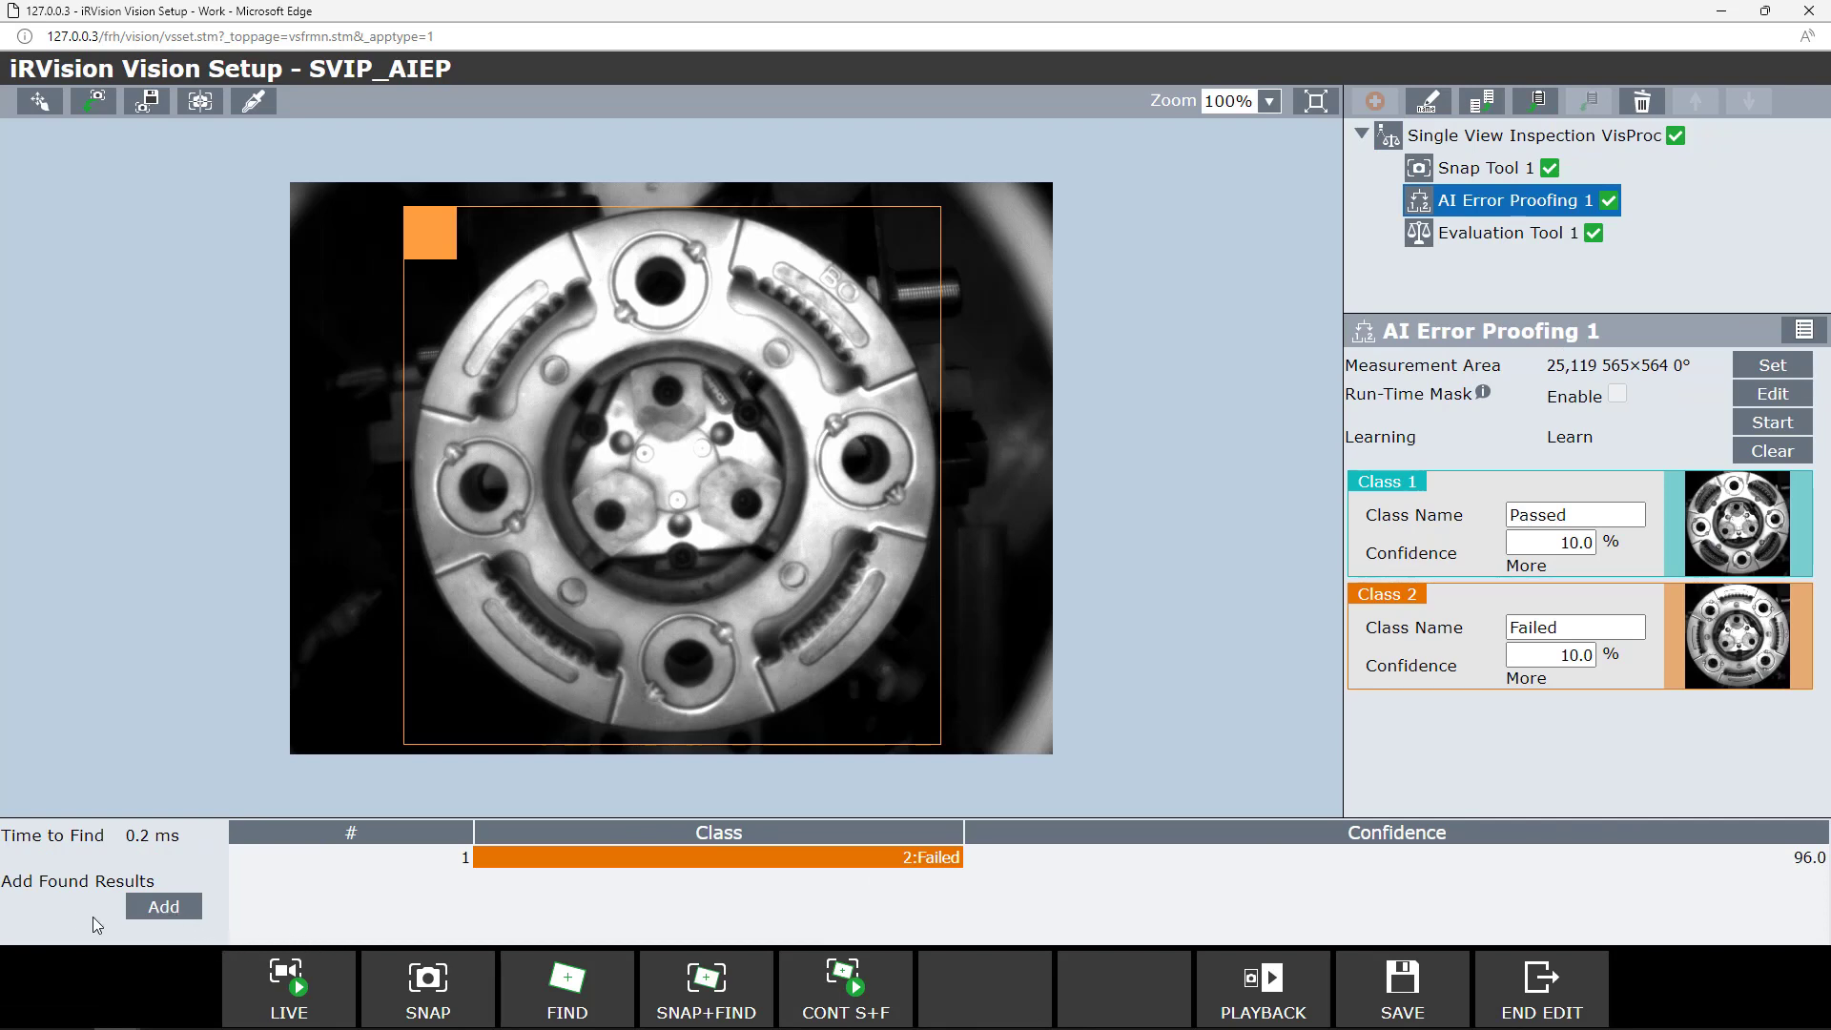
Add the found result to AI Error Proofing 1's training as Failed, apply the learning, and save the vision process
click(140, 907)
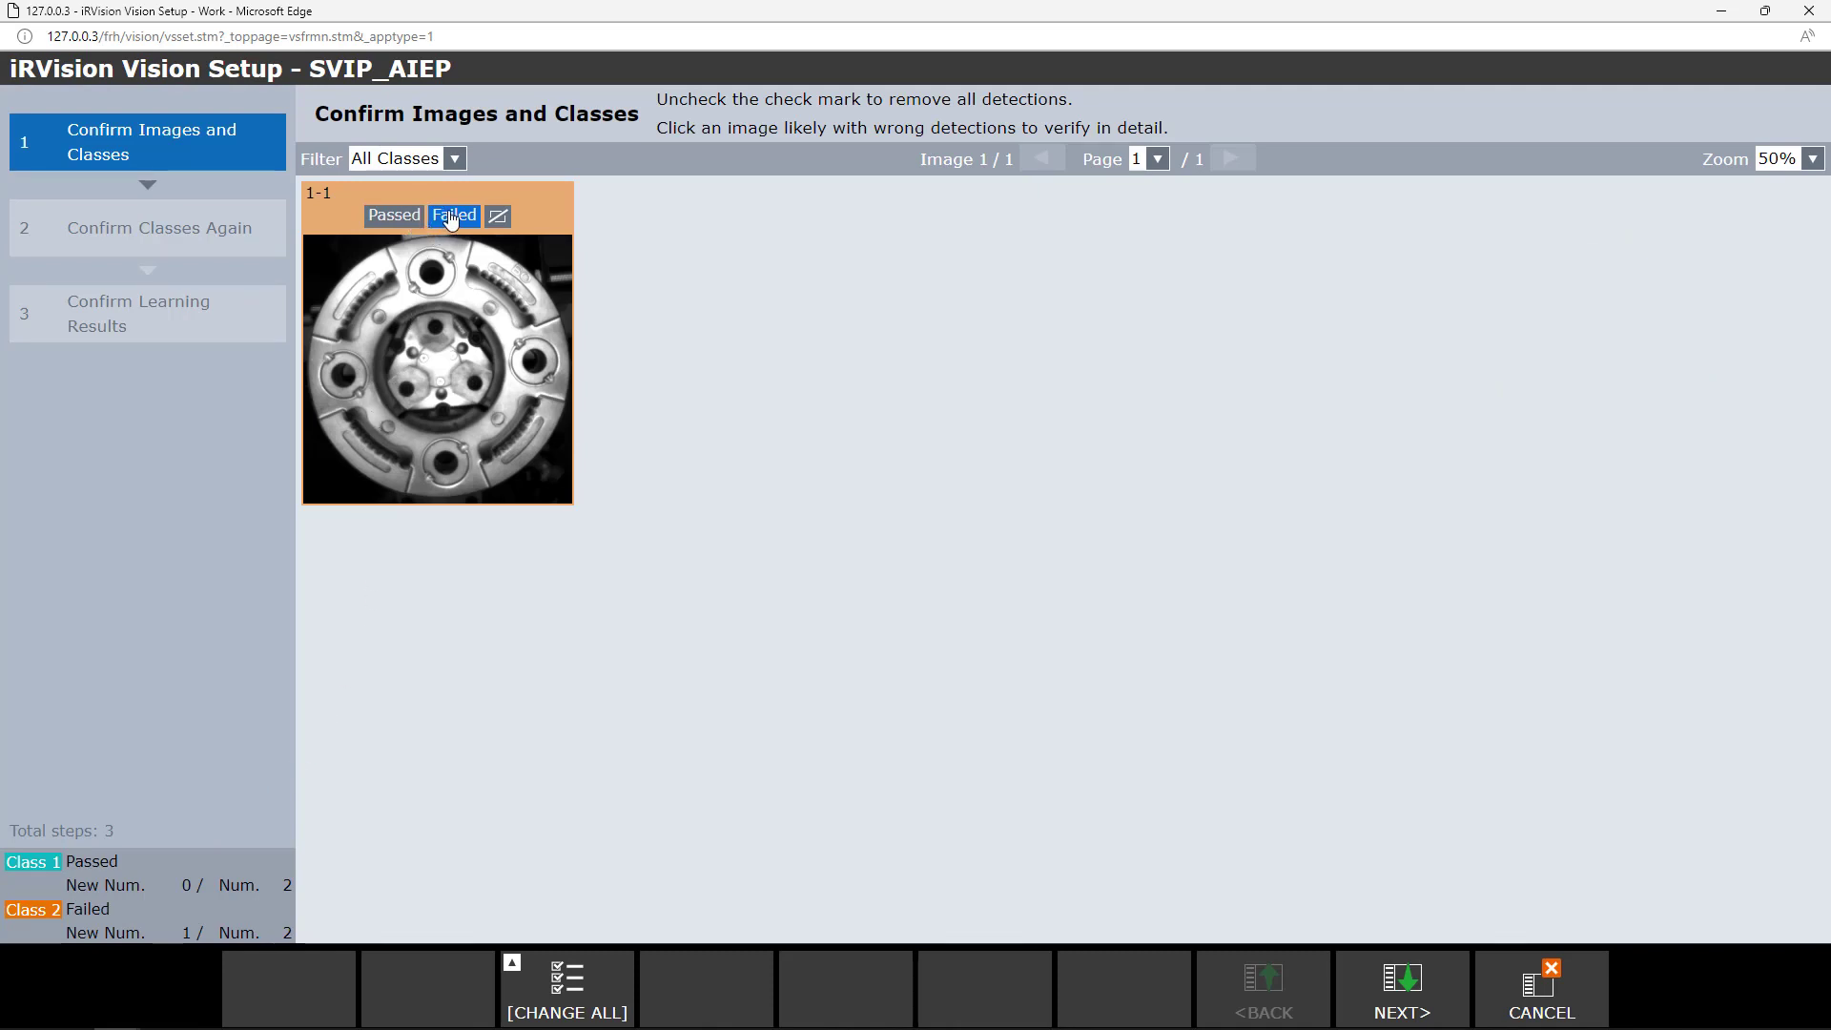
click(1400, 987)
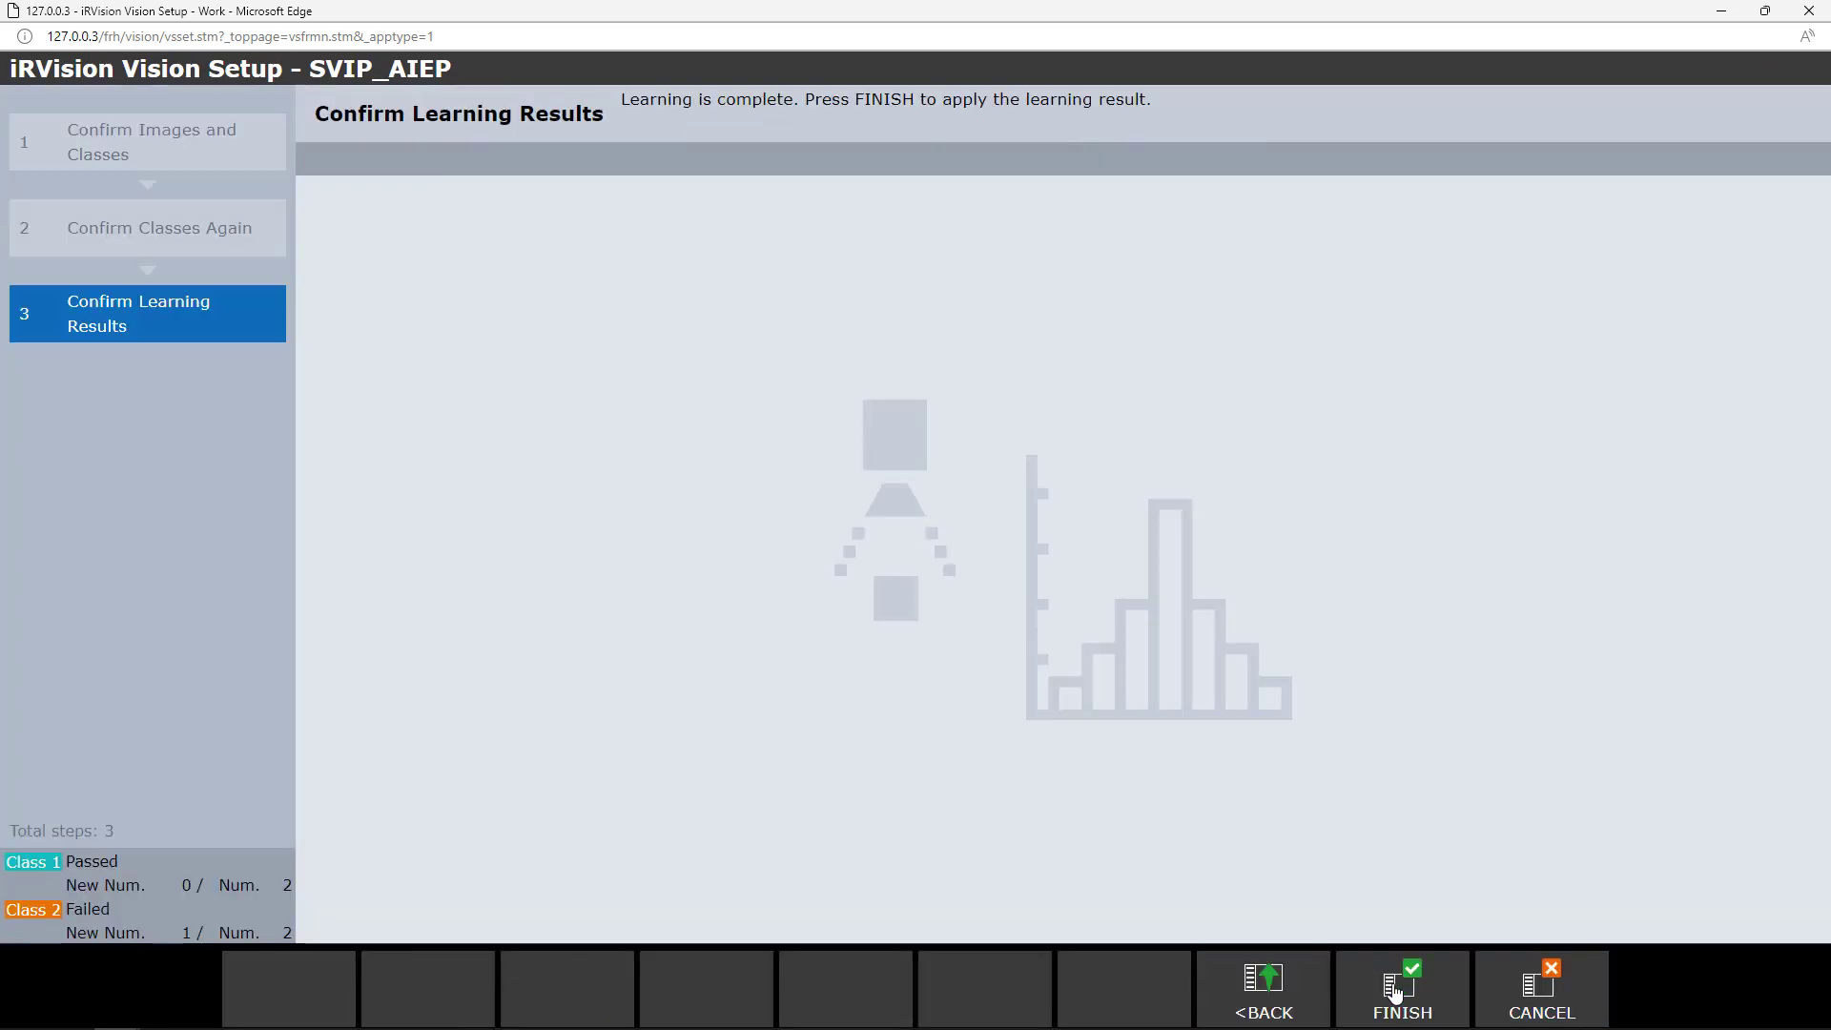
click(1395, 992)
click(1395, 993)
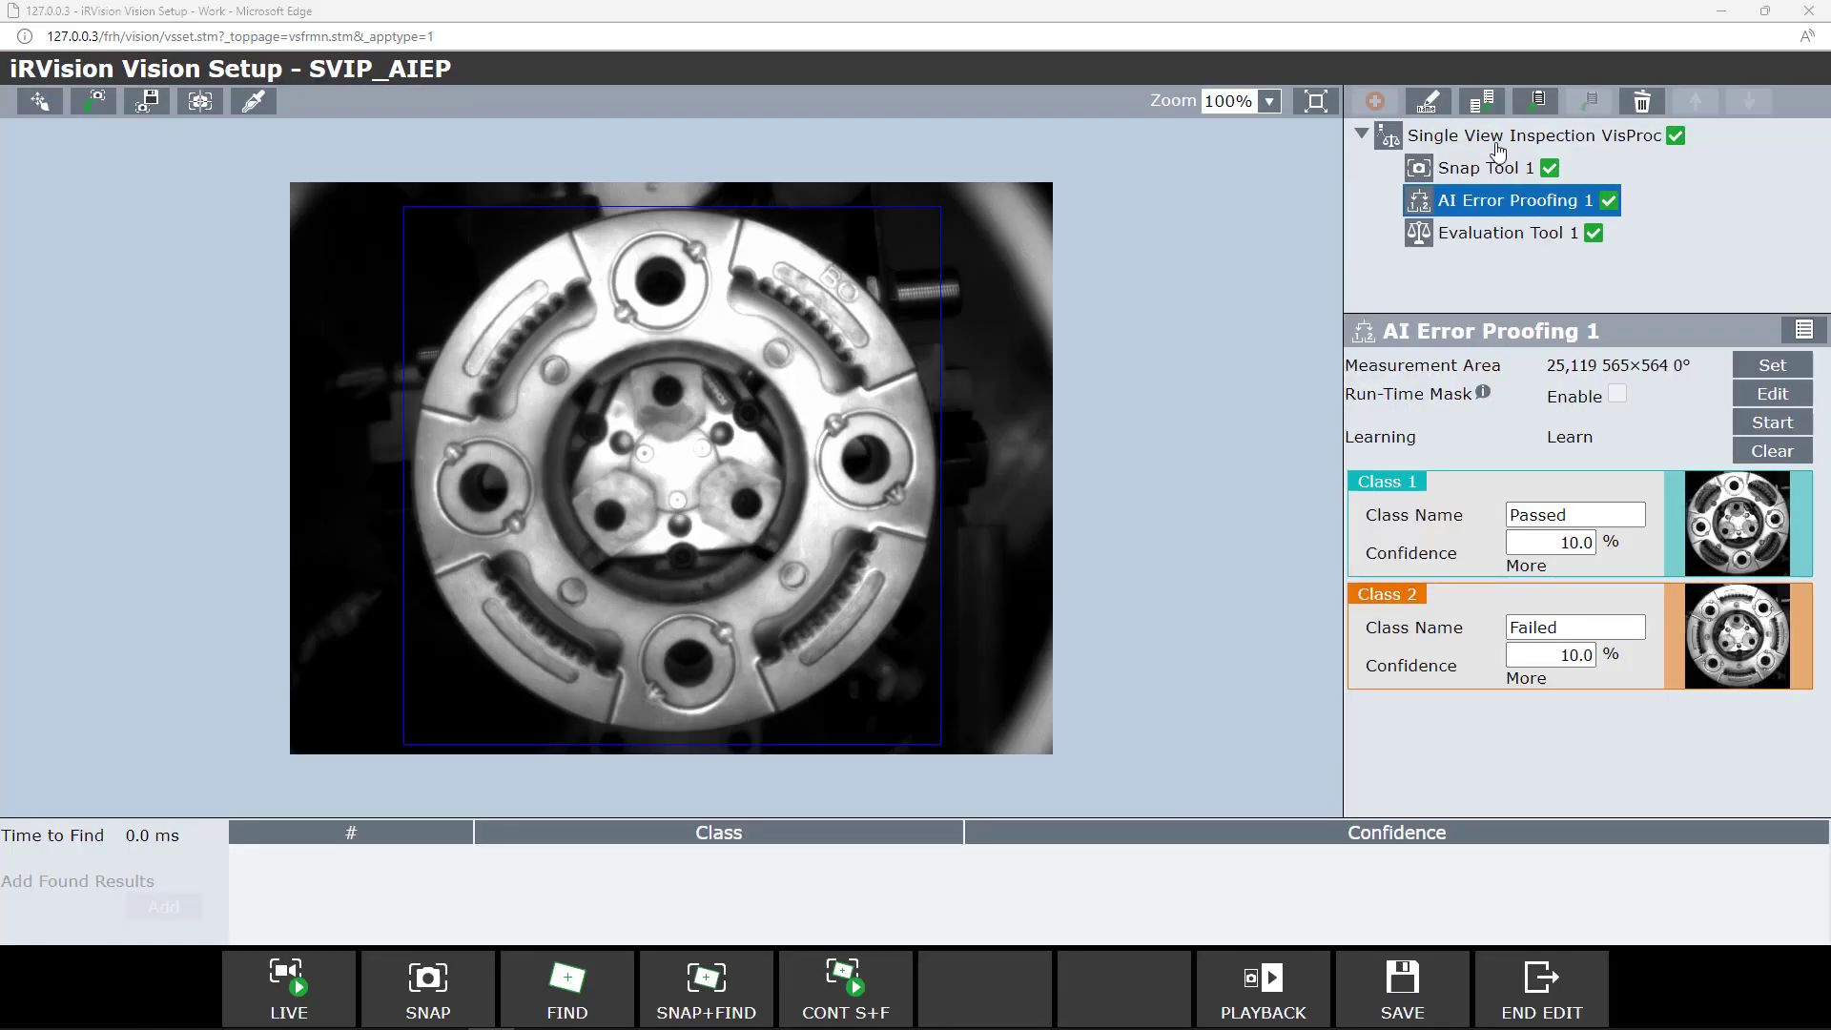
click(1497, 141)
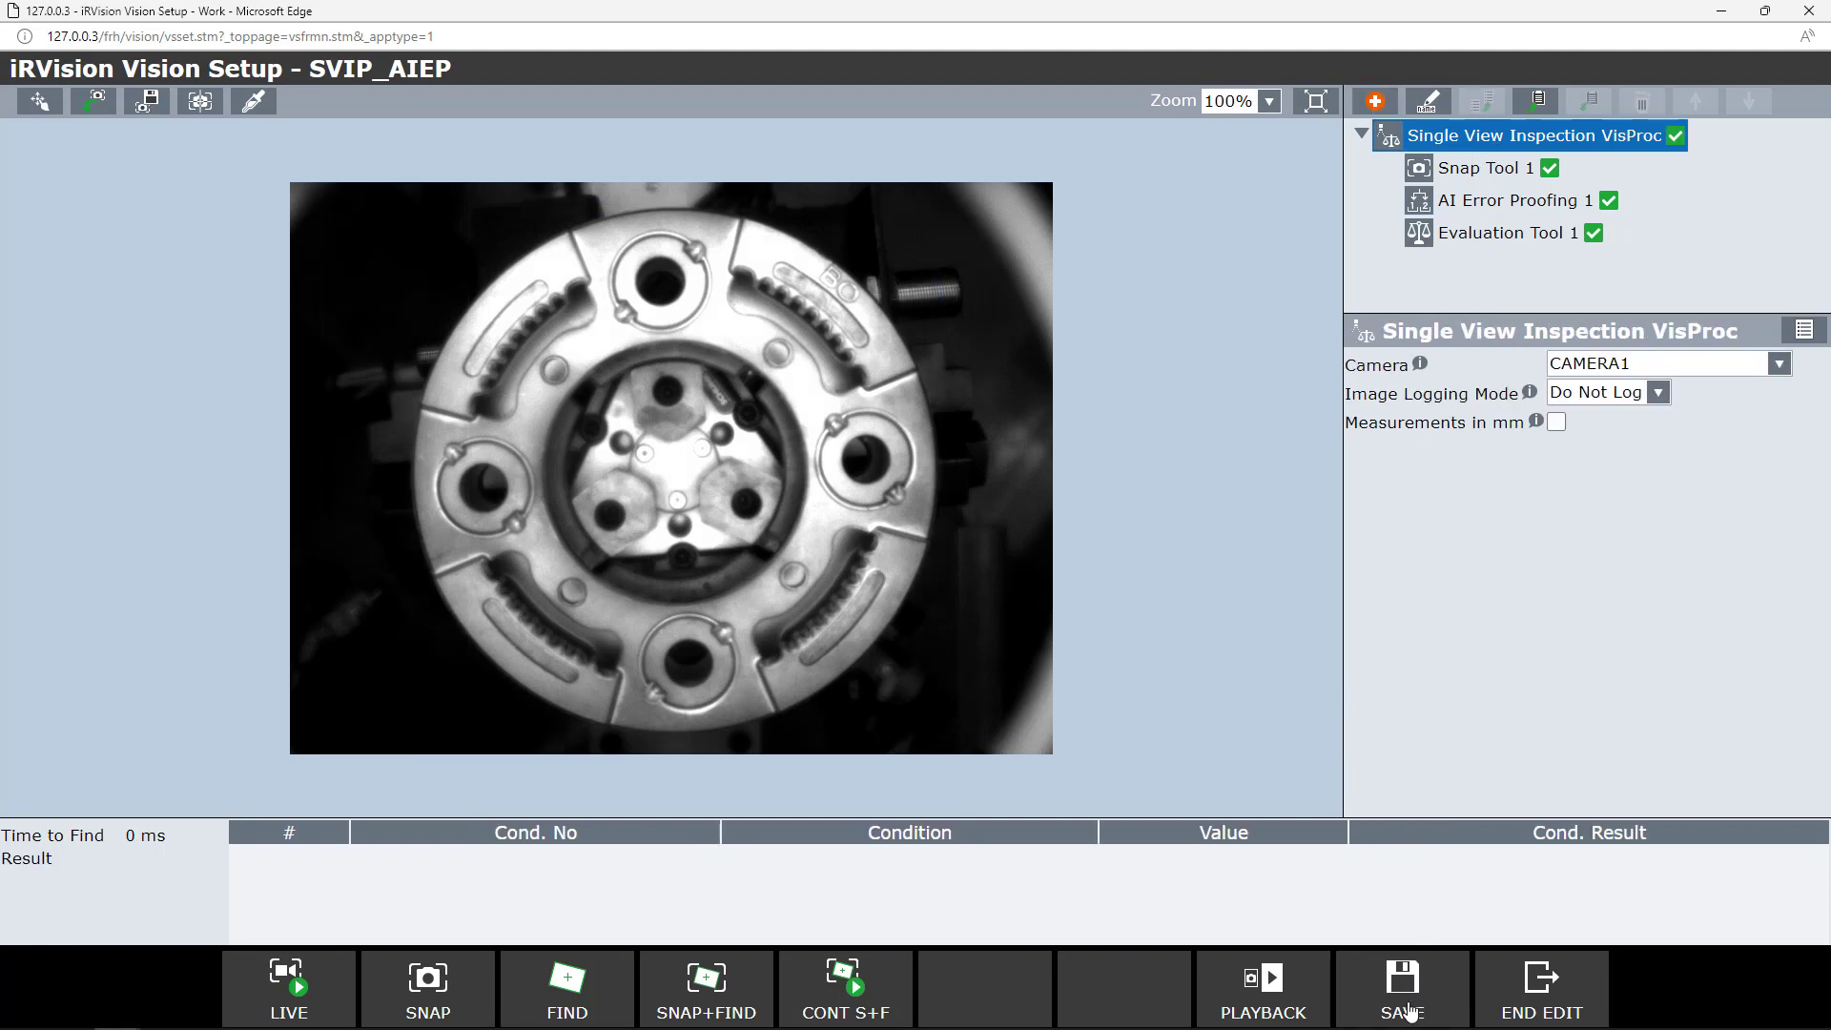
click(1404, 1002)
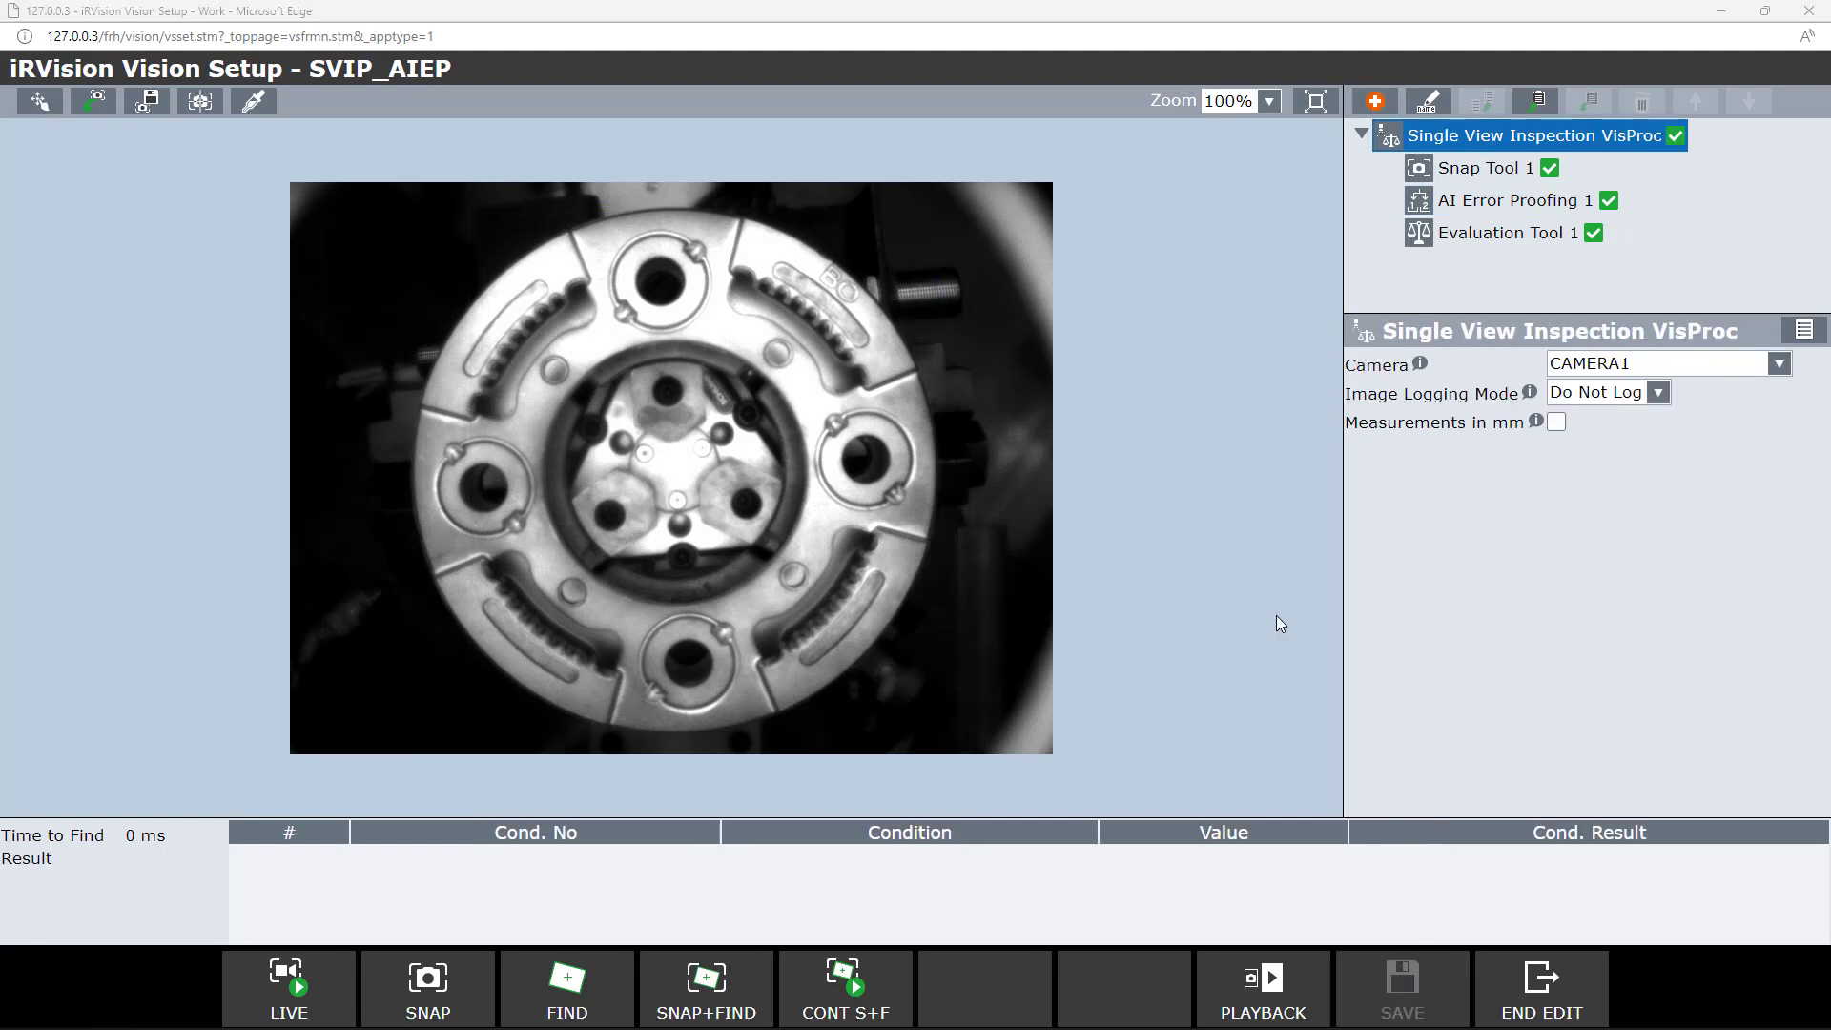
Switch to the HandlingPRO teach pendant and check the VINSPECTION program details, including its group mask
key(alt+Tab)
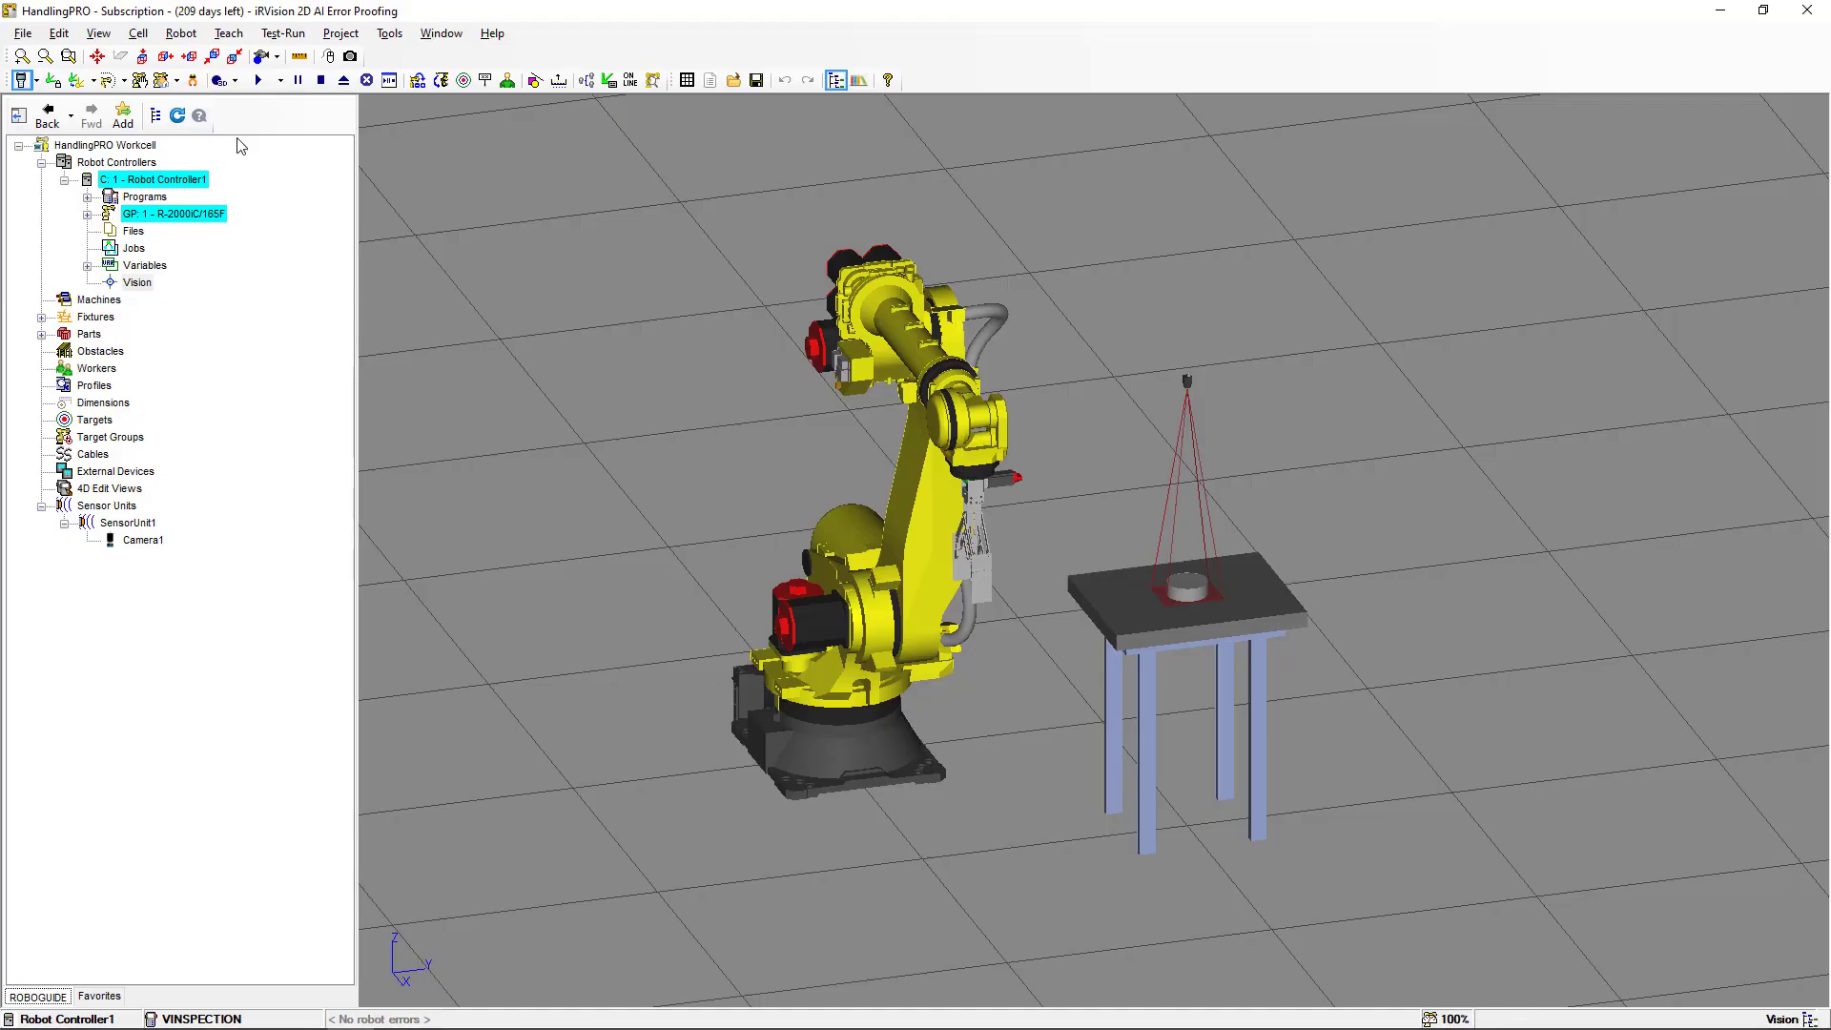
key(alt+Tab)
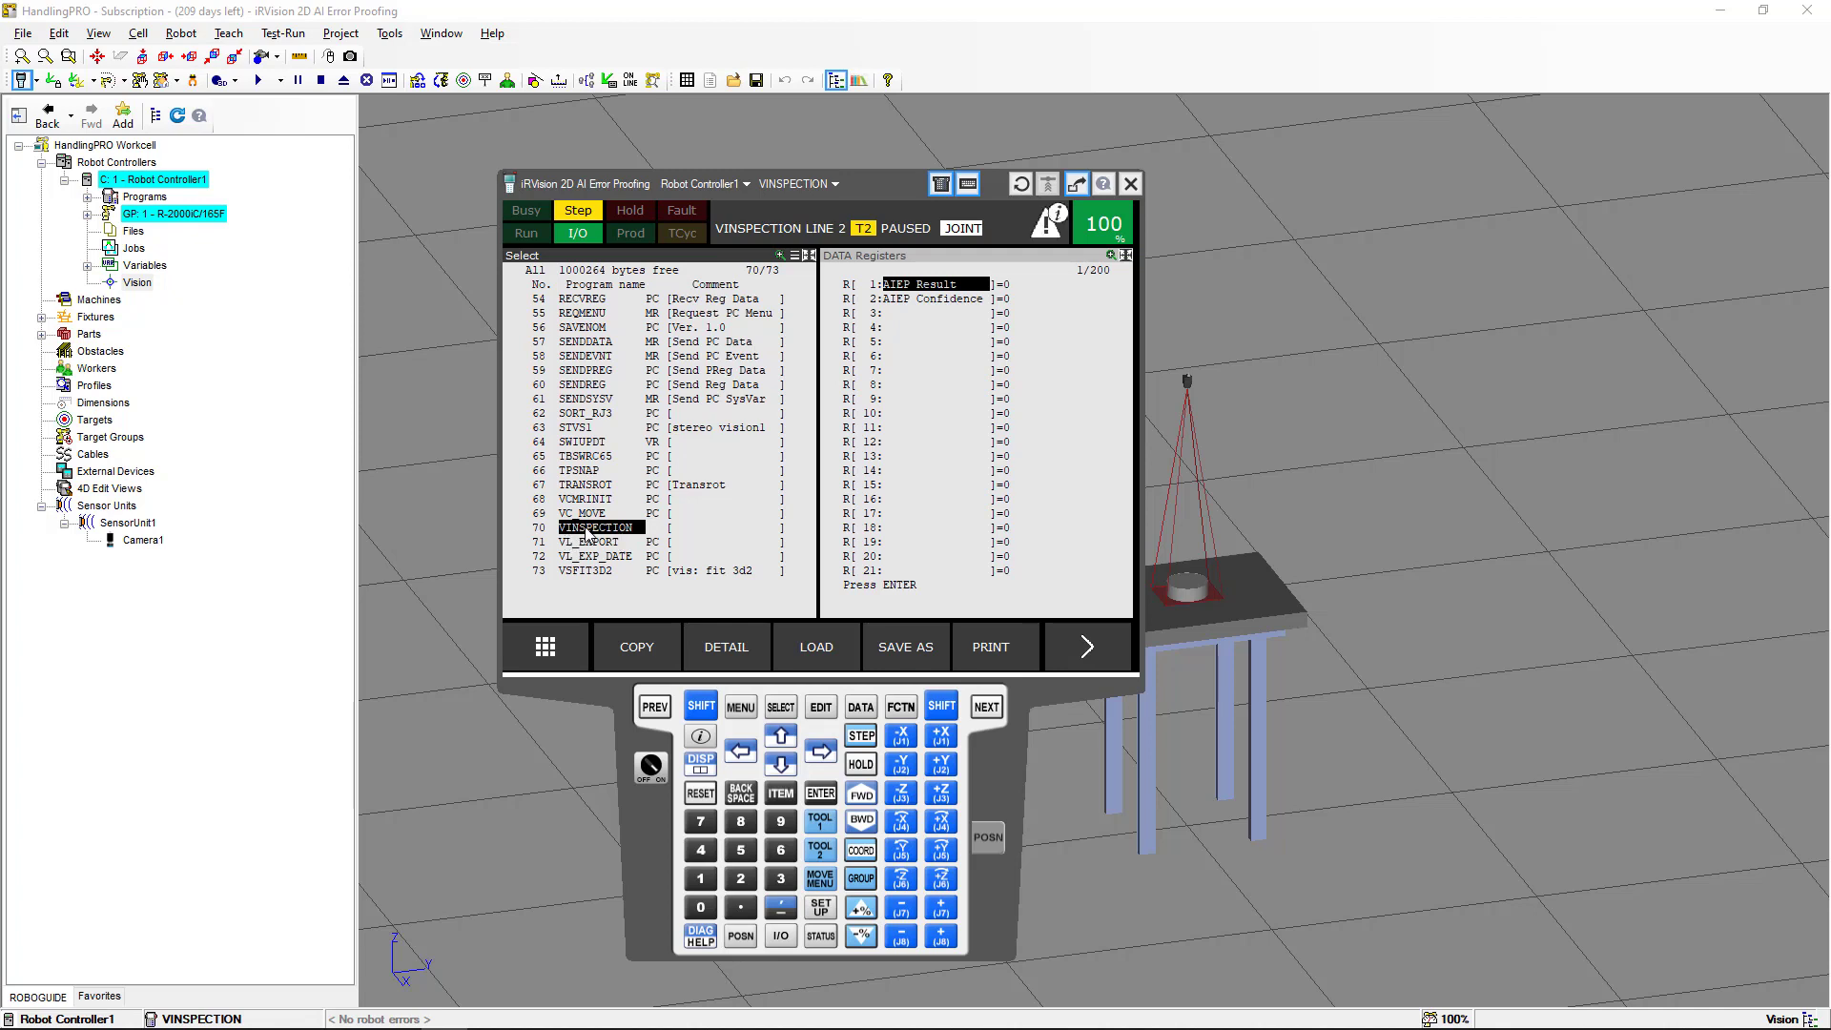
click(715, 648)
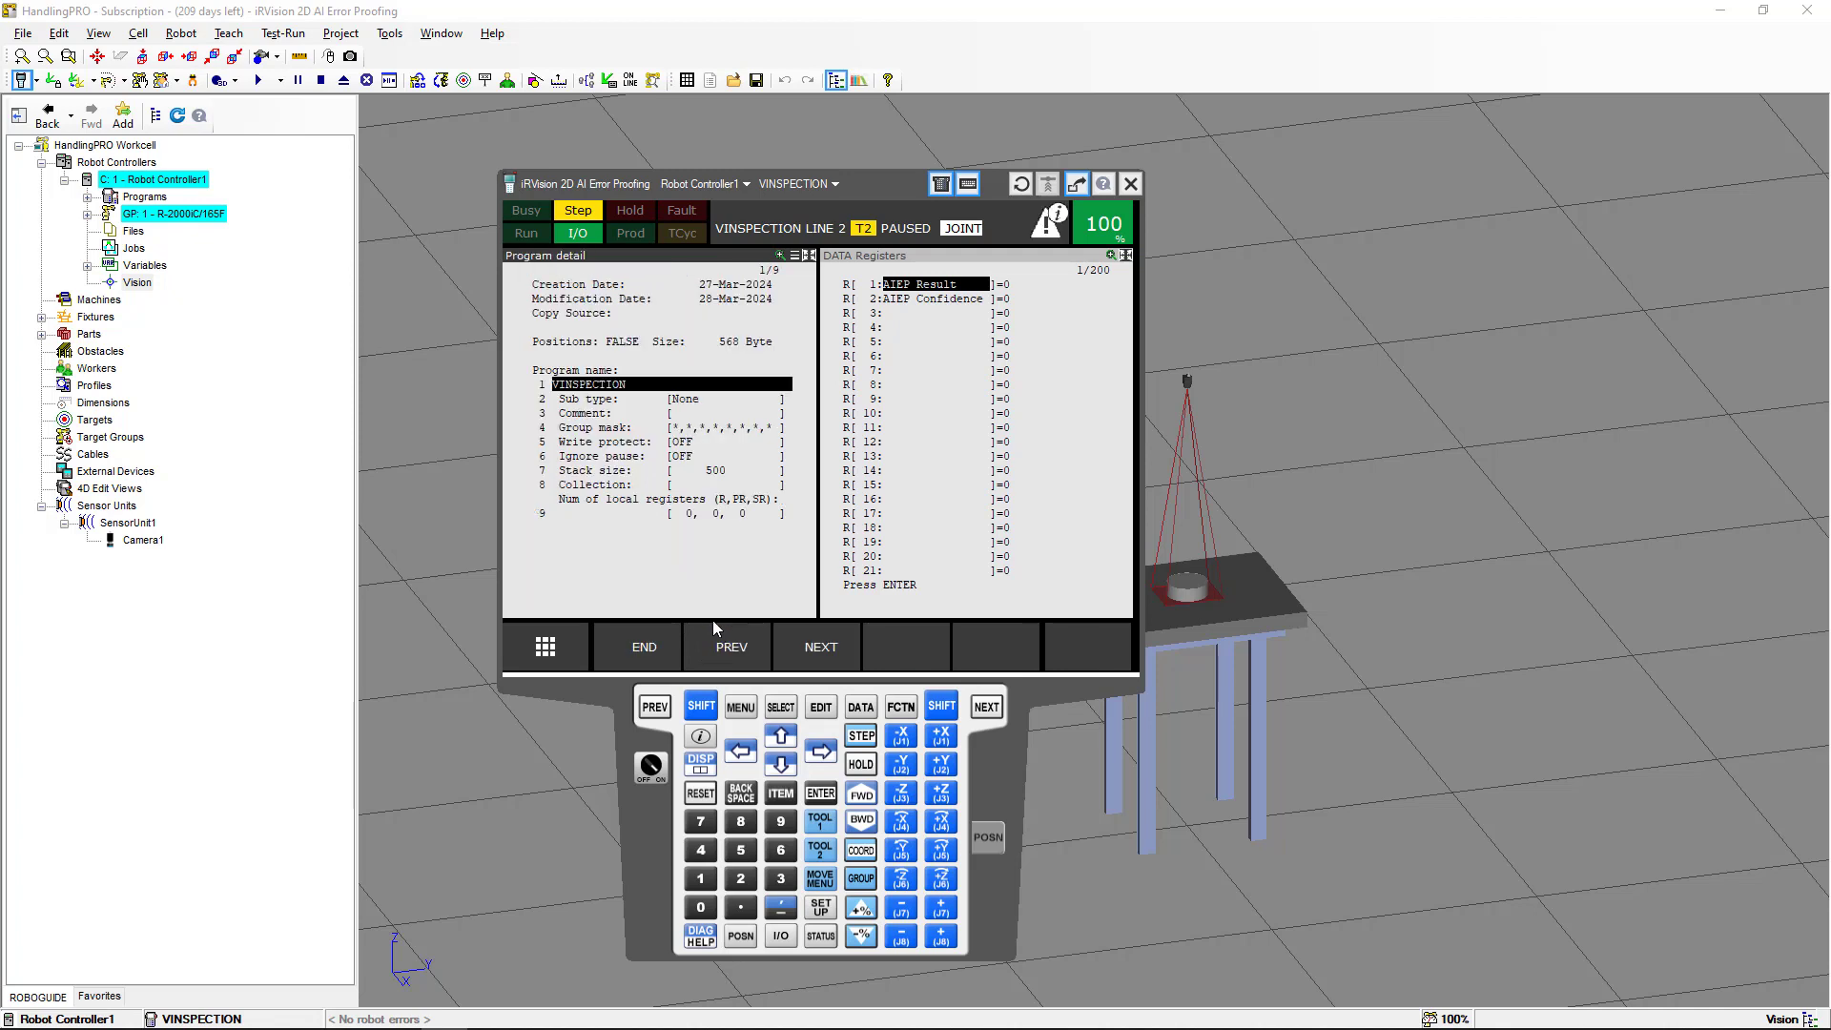
click(674, 427)
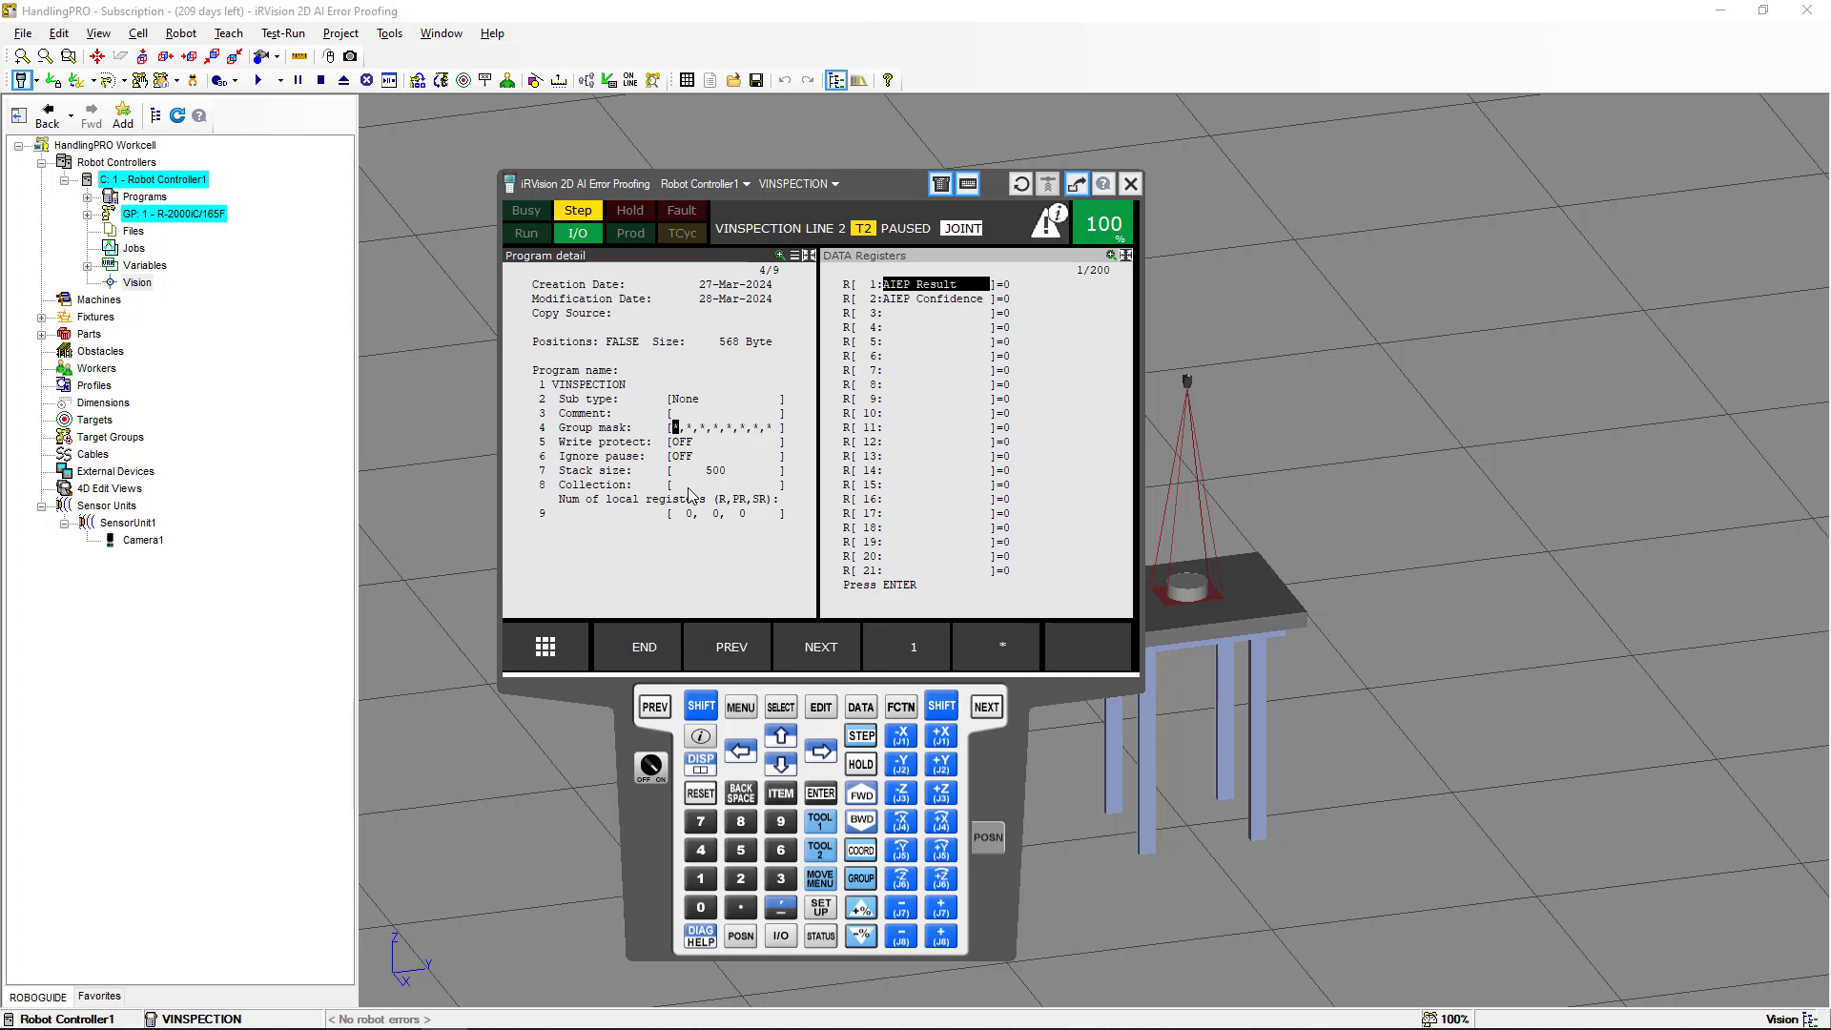
click(652, 652)
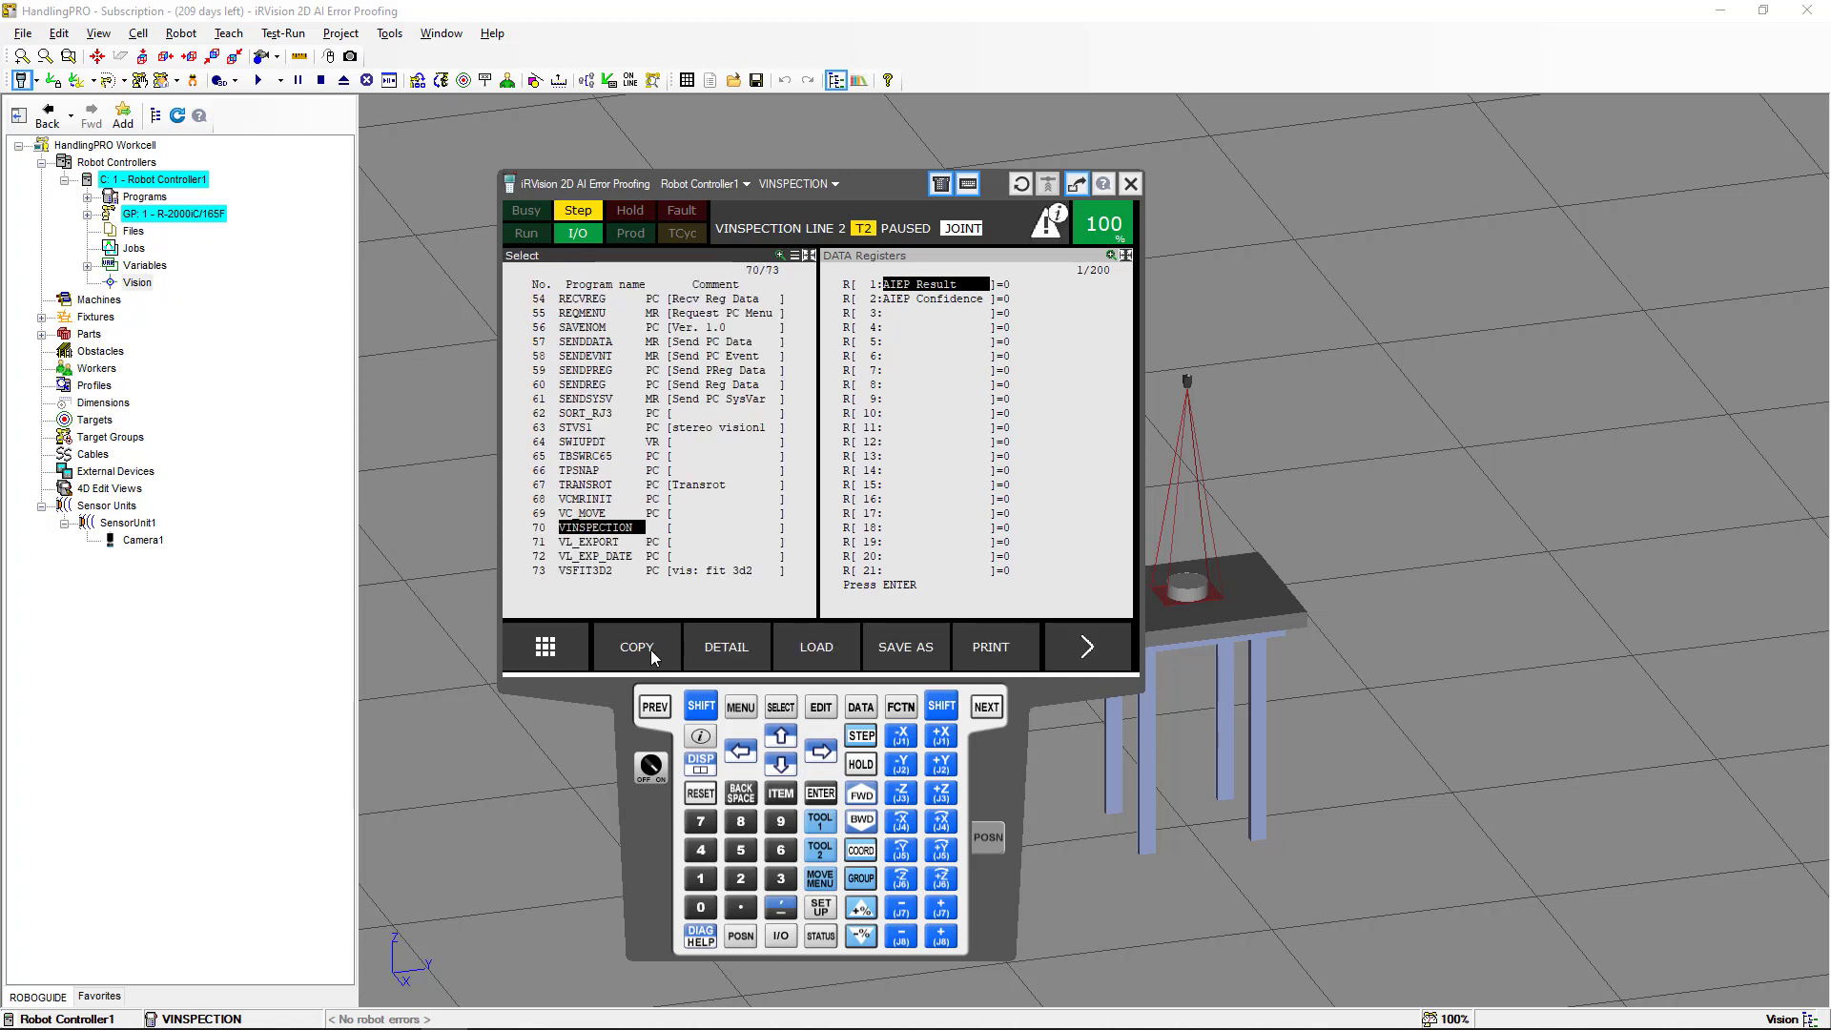
Open the VINSPECTION program and examine its vision instructions, checking the IRVGETMSR arguments against the Evaluation Tool 1 variables in Vision Setup
click(820, 794)
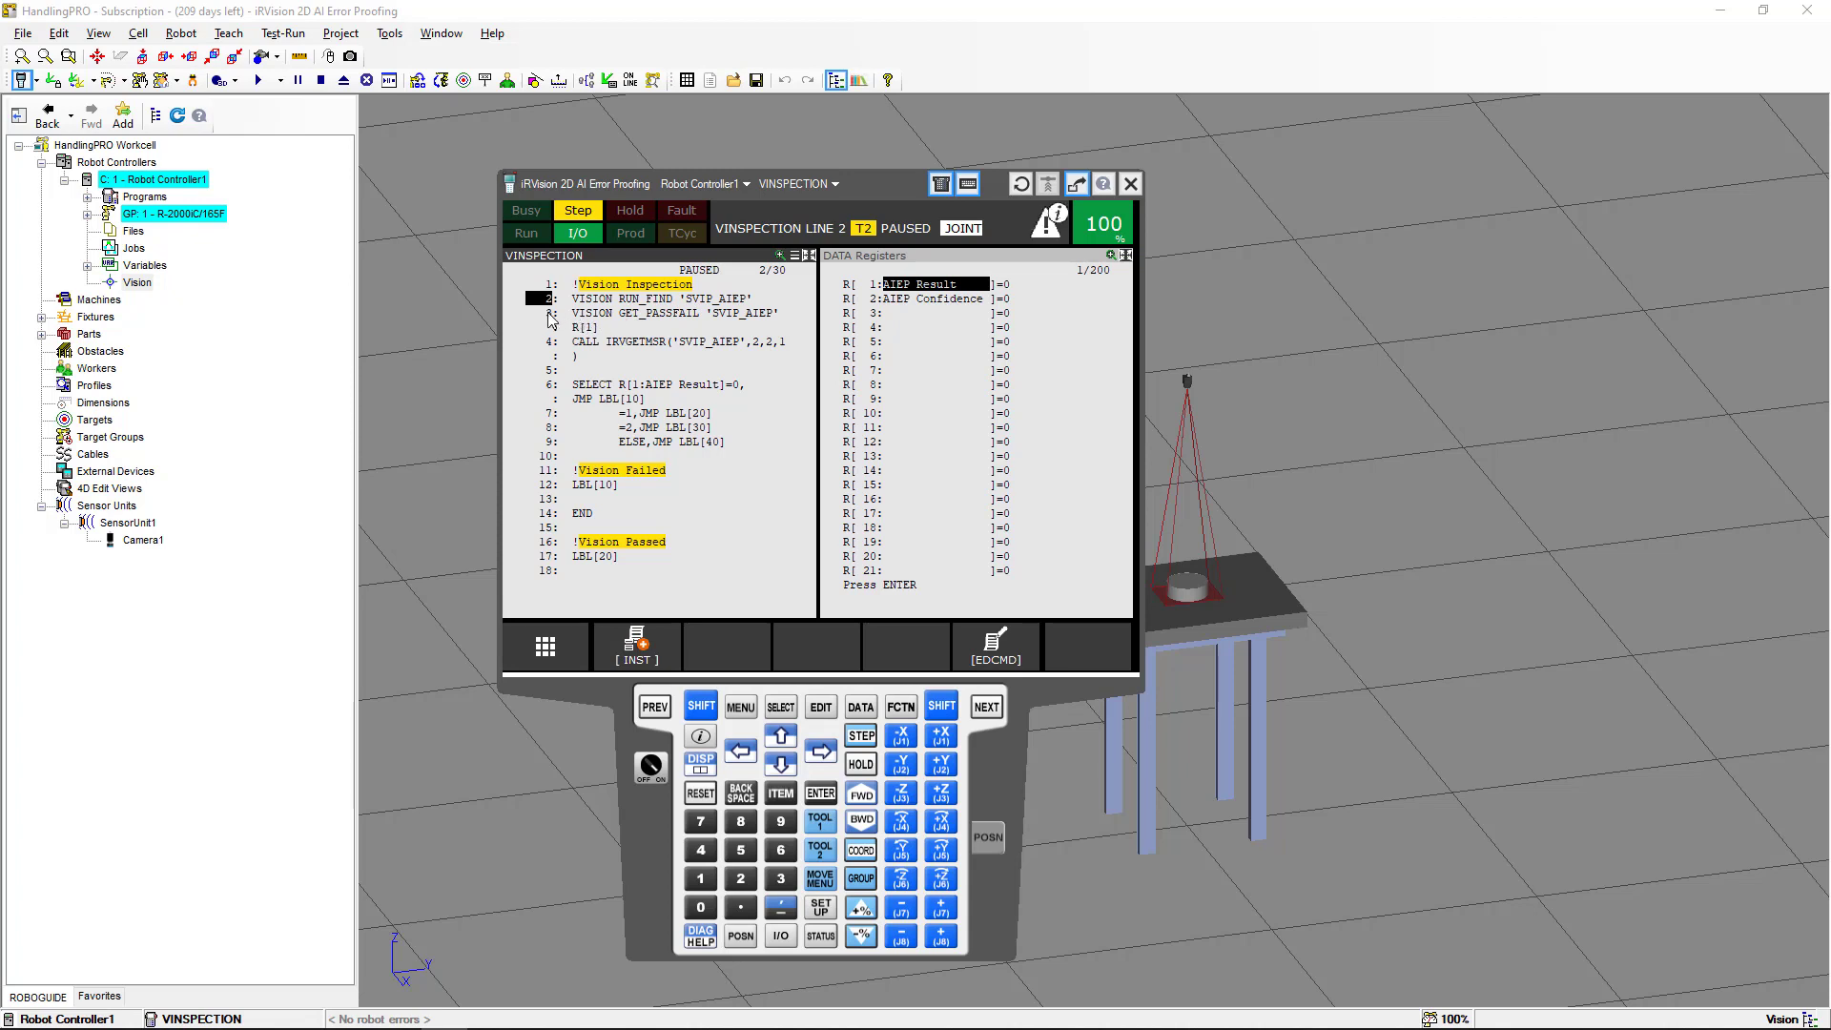
click(582, 317)
click(551, 342)
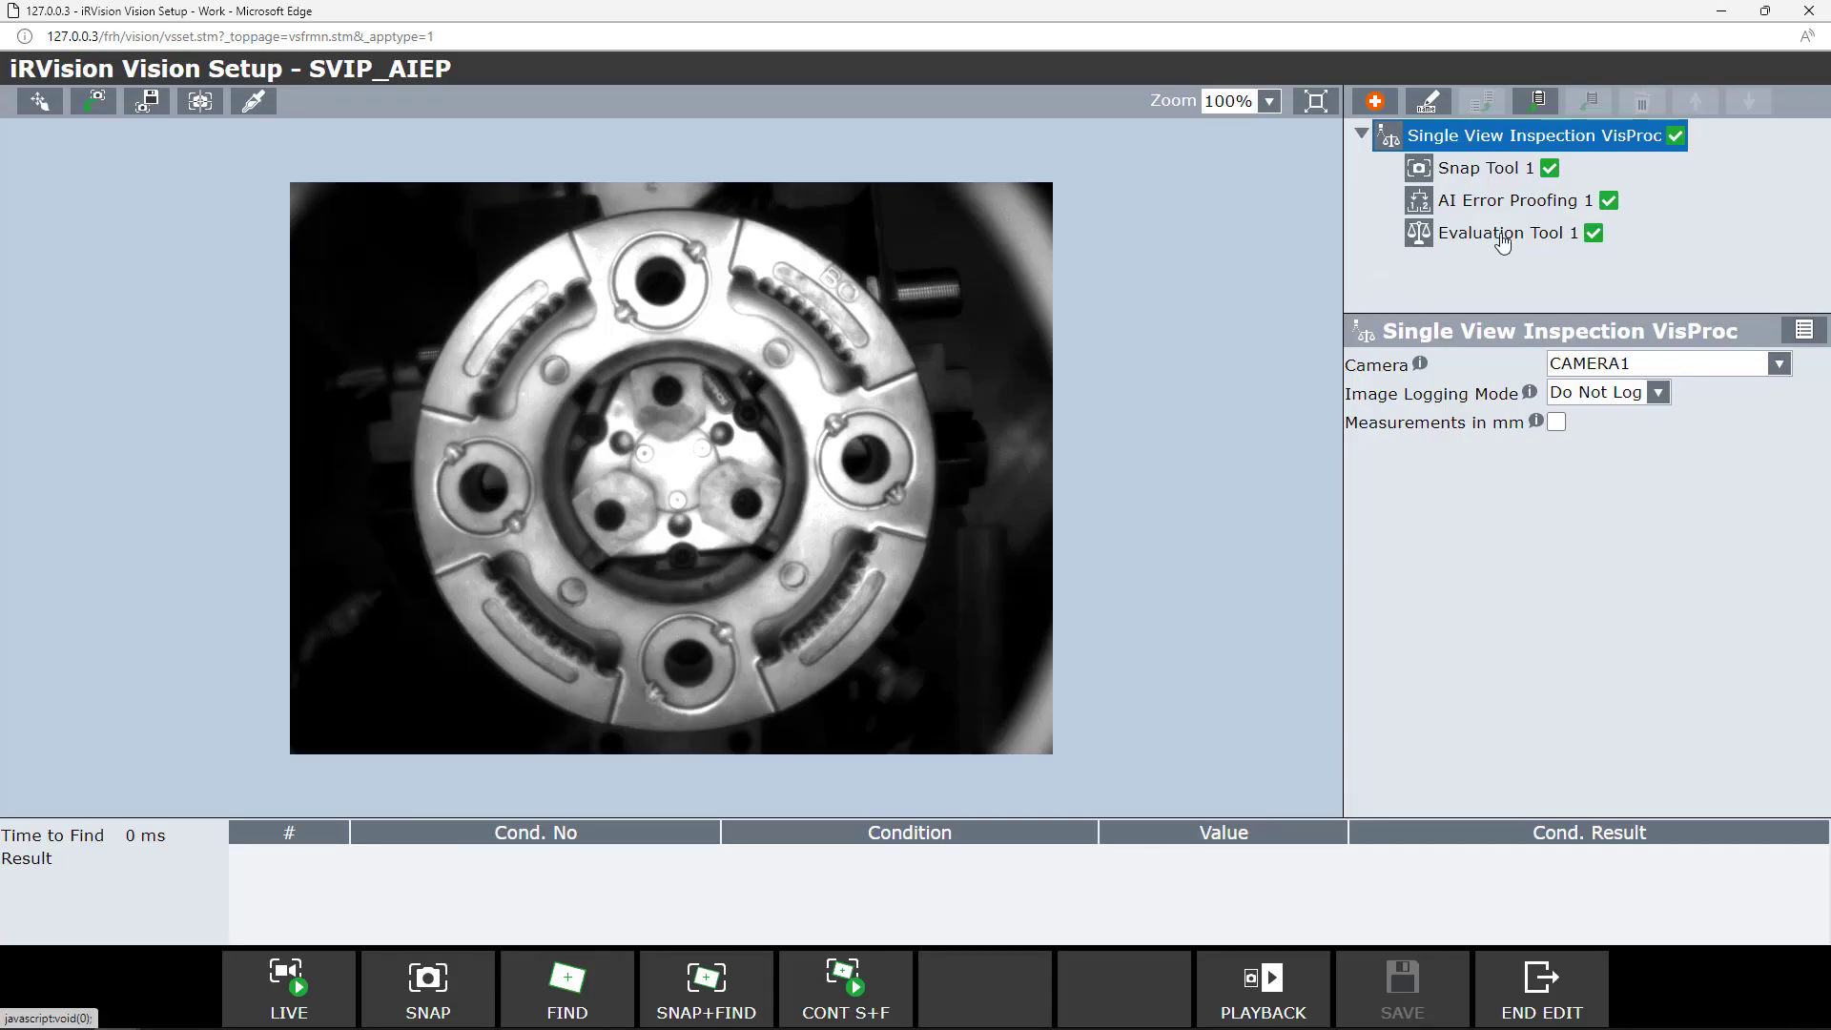
click(1502, 233)
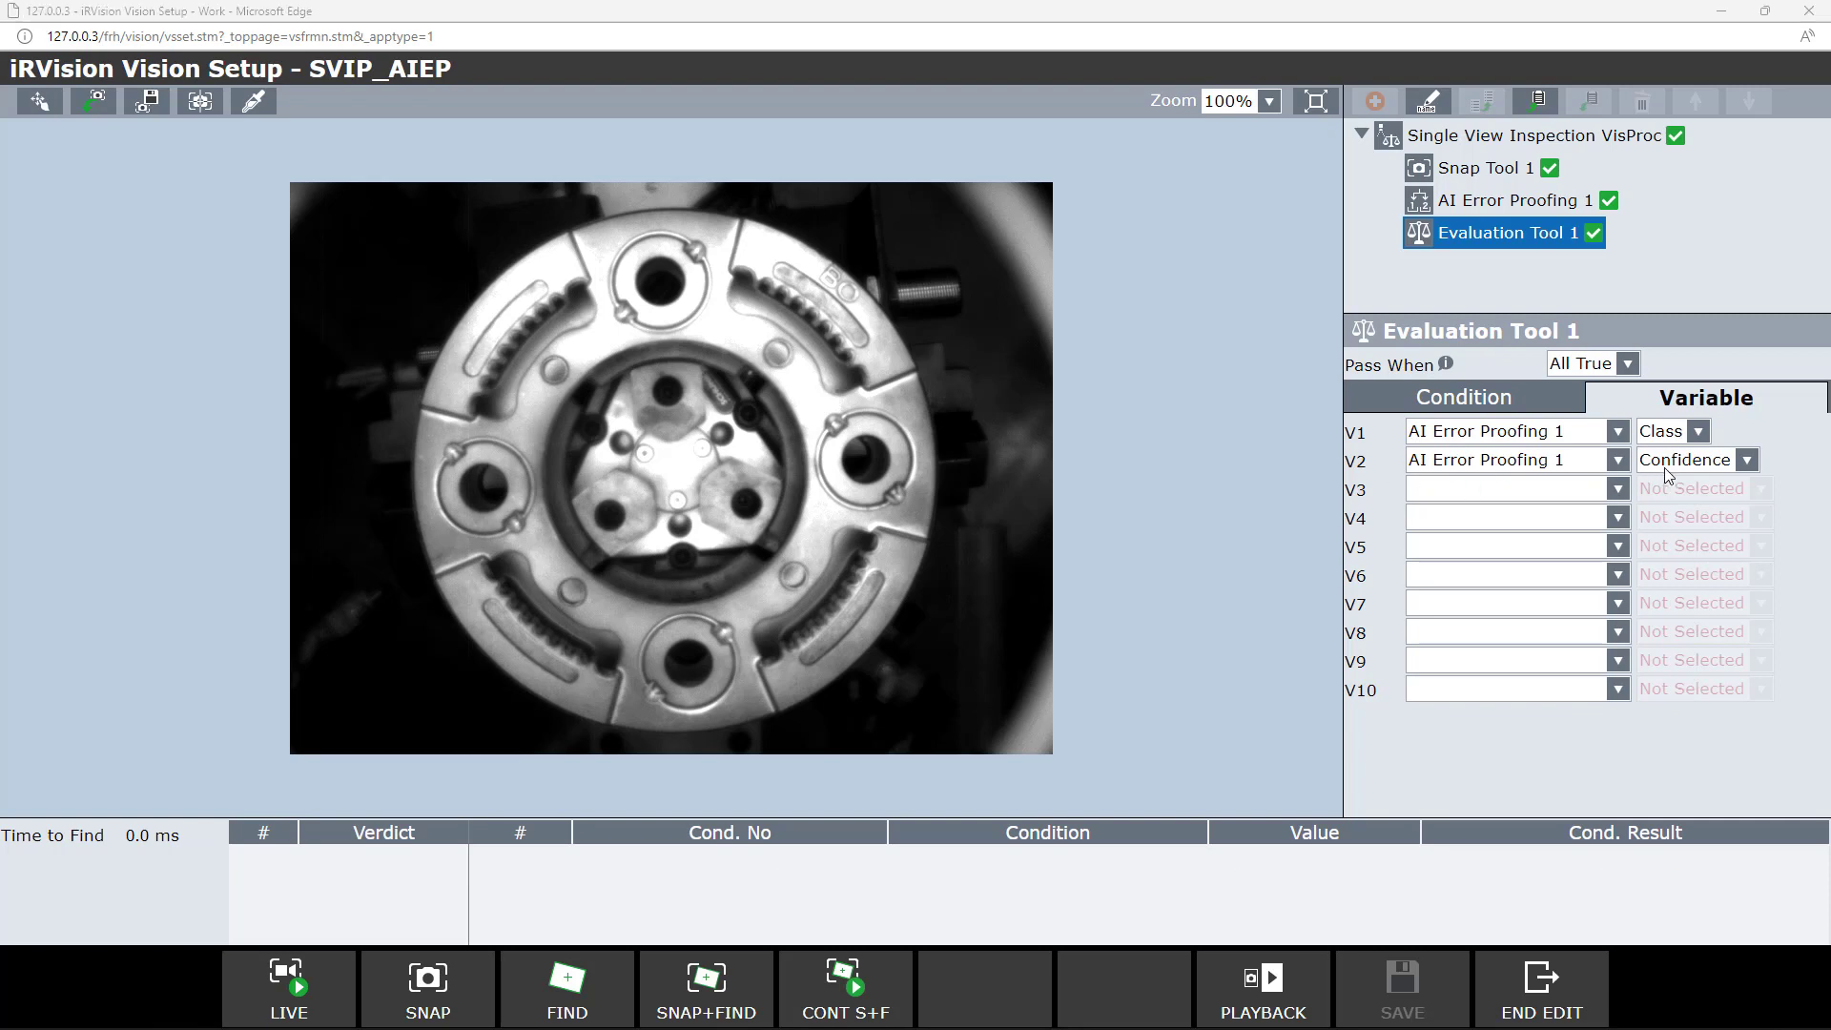
key(alt+Tab)
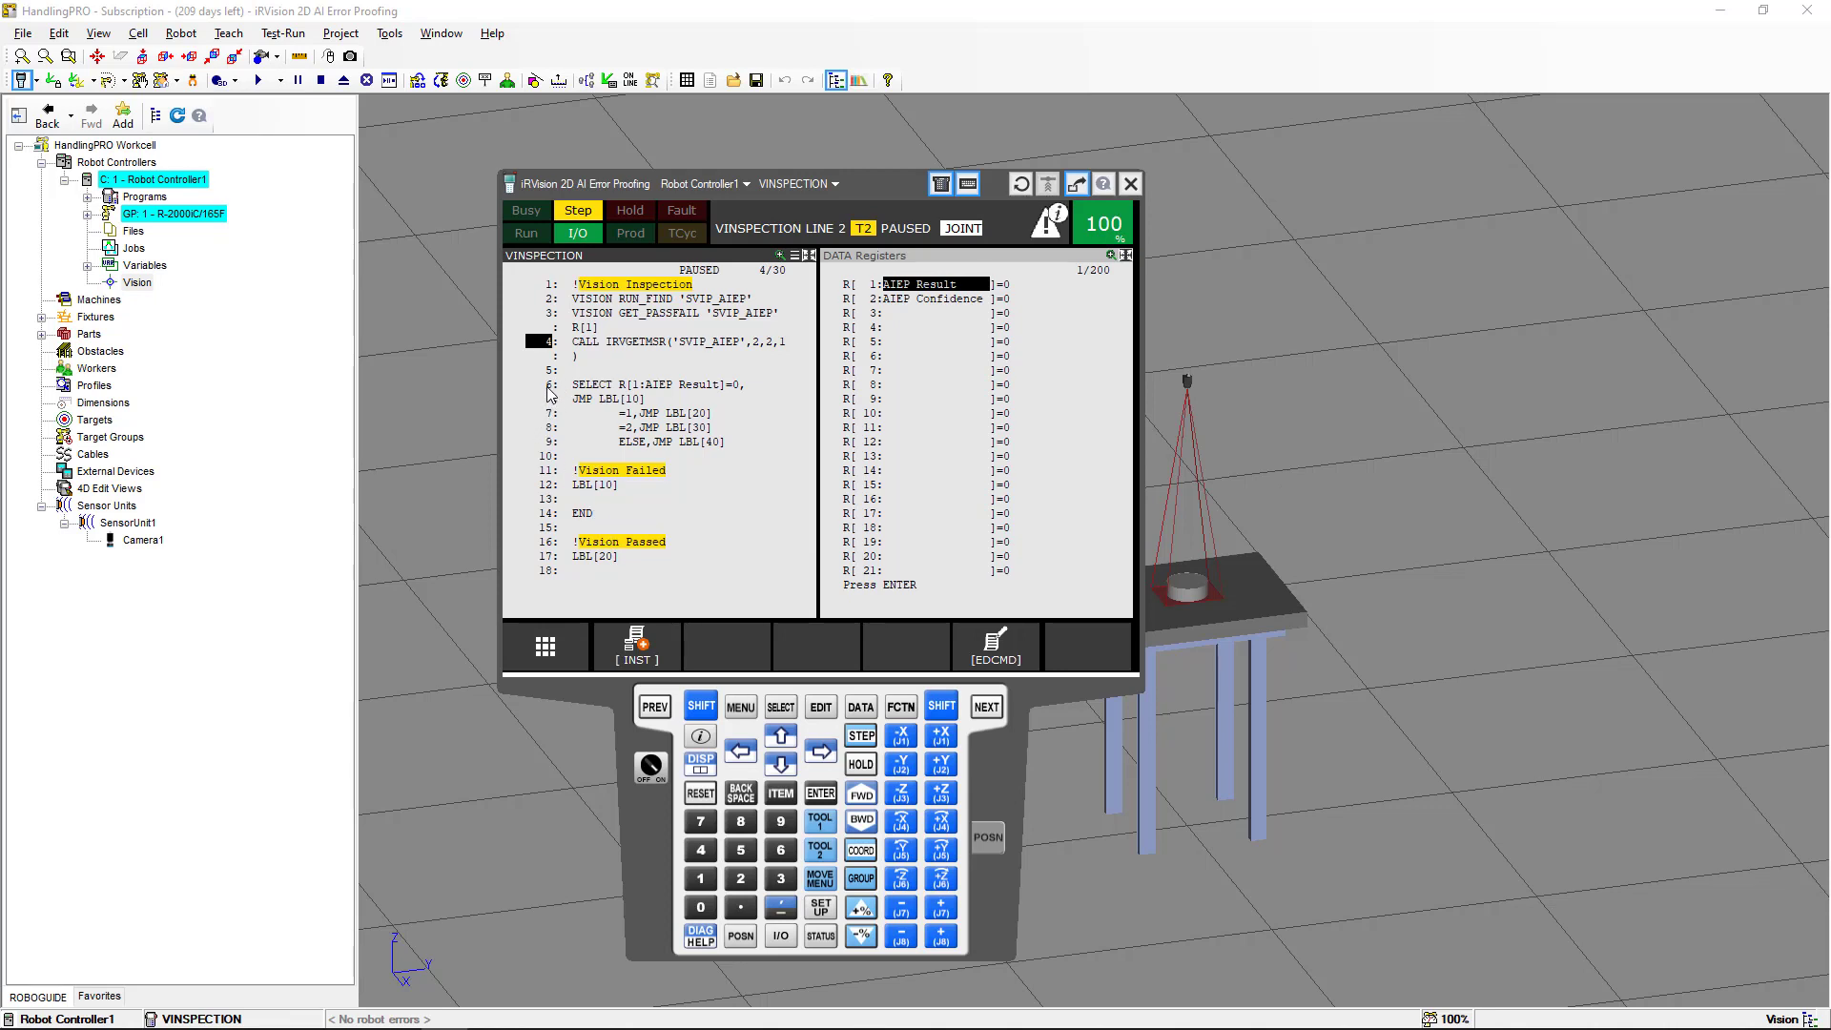
Examine the SELECT statement on AIEP Result and the label sections it jumps to in VINSPECTION
click(550, 389)
click(705, 708)
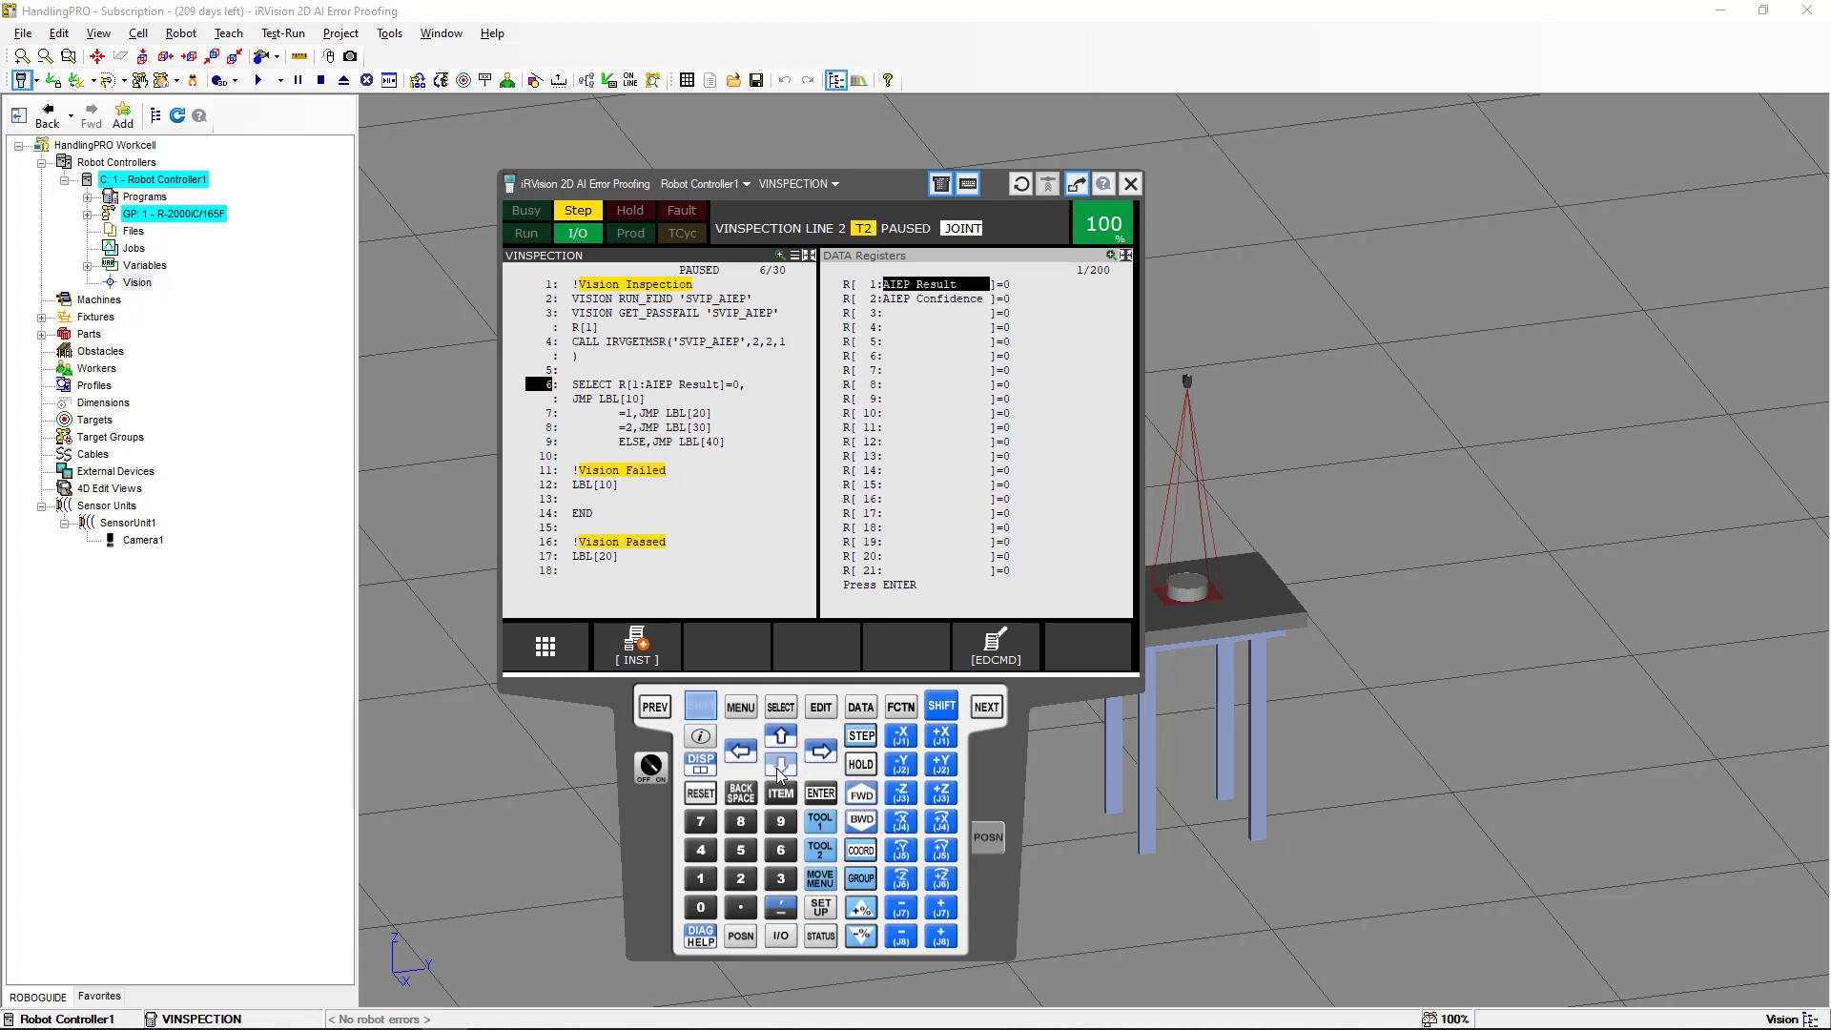
click(781, 764)
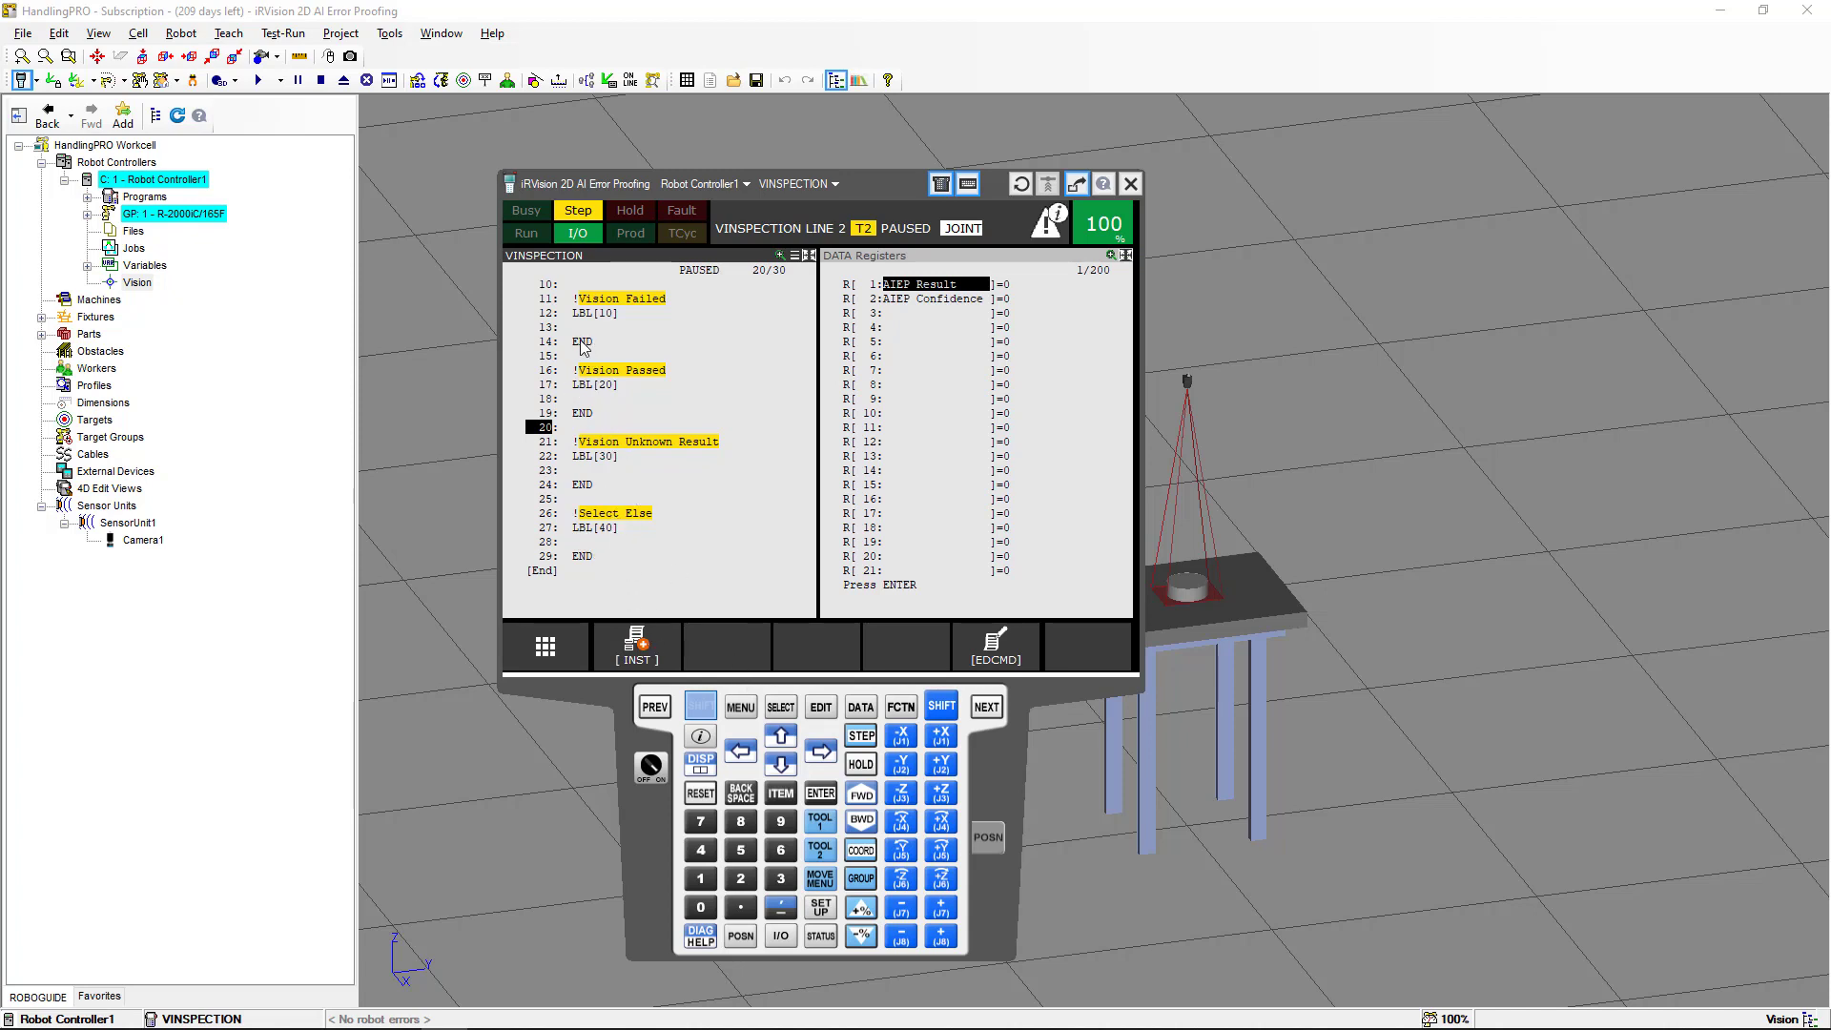
click(781, 737)
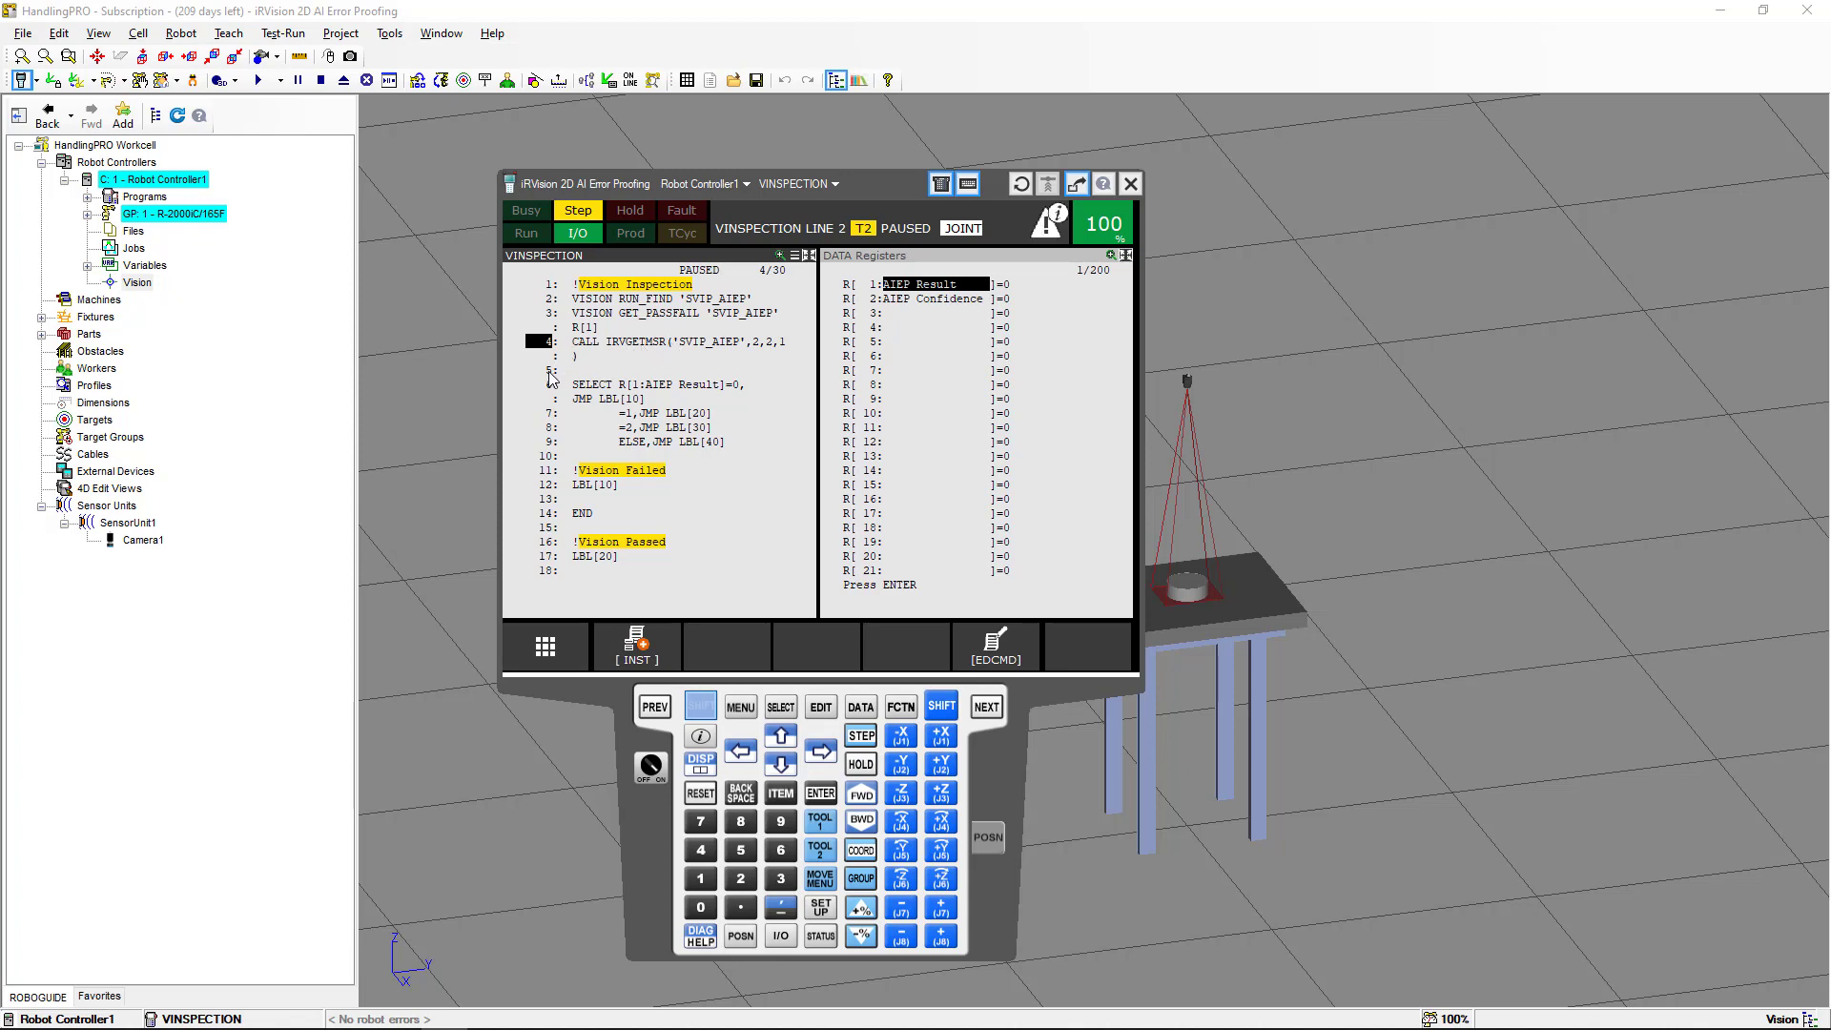
Insert a CALL instruction for the KAREL program IRVGETMSR on the empty line 5 of VINSPECTION
click(552, 370)
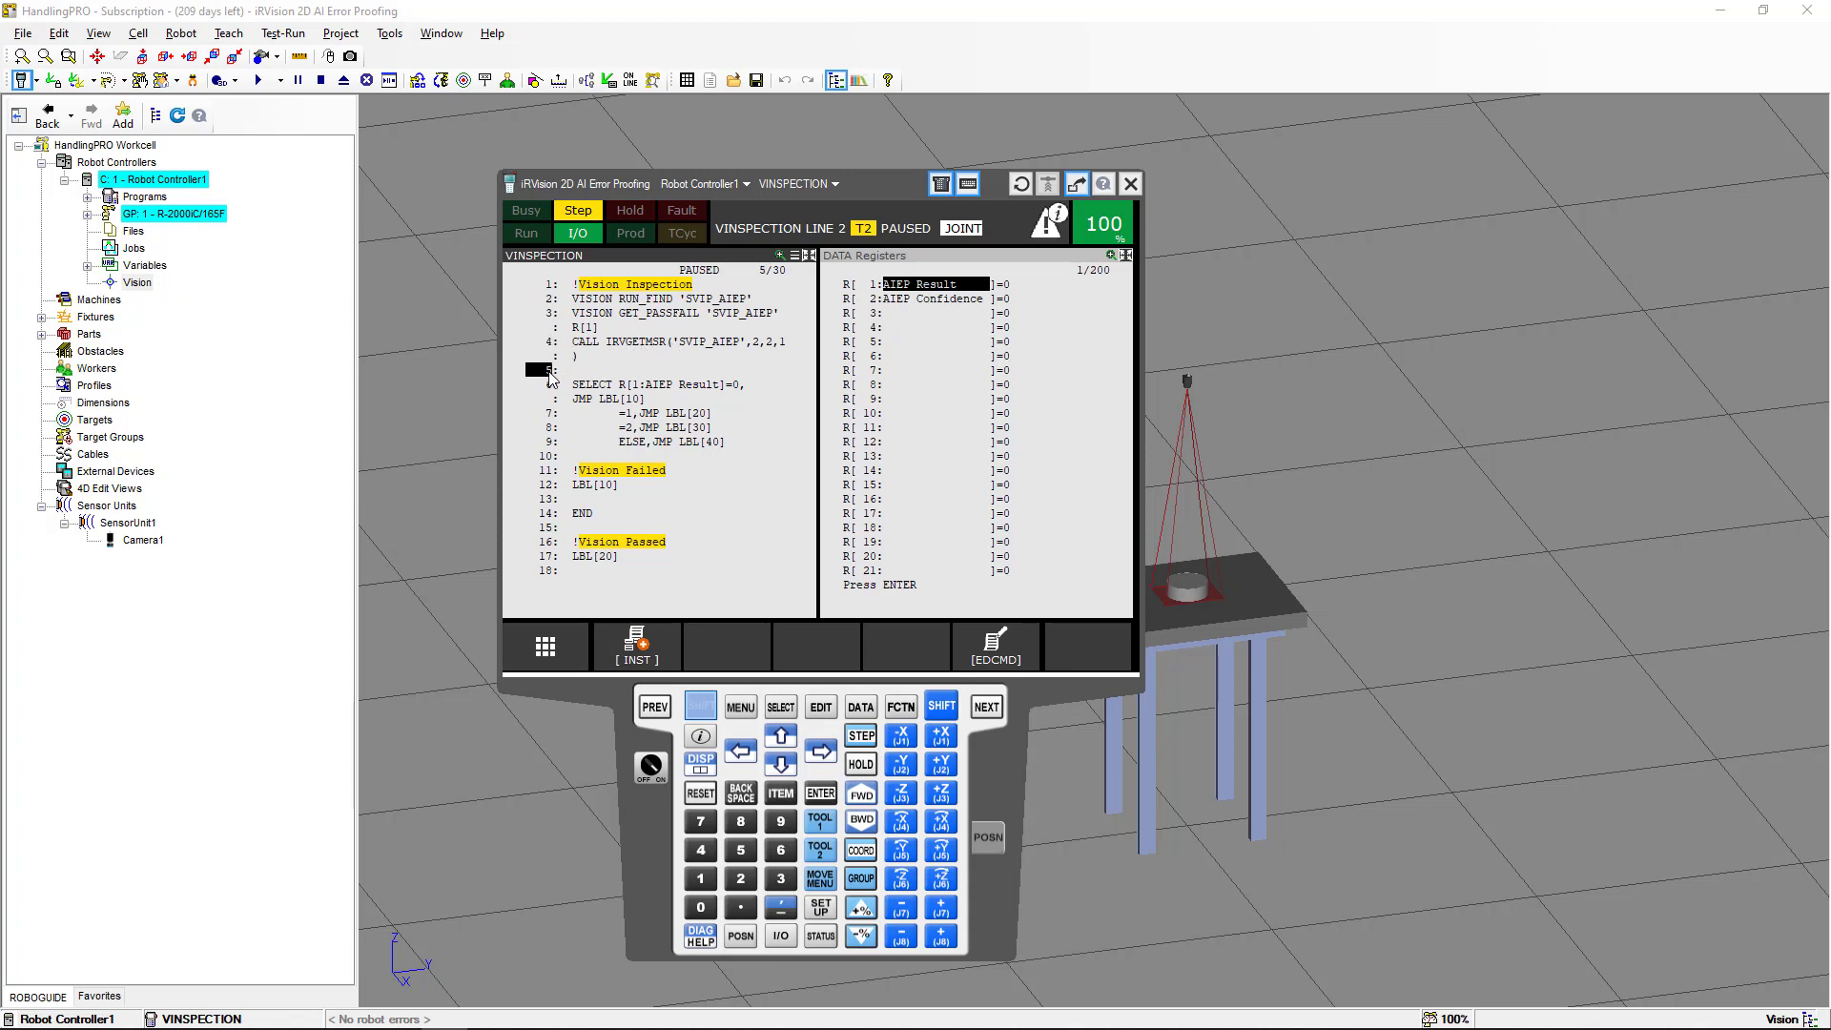
click(636, 646)
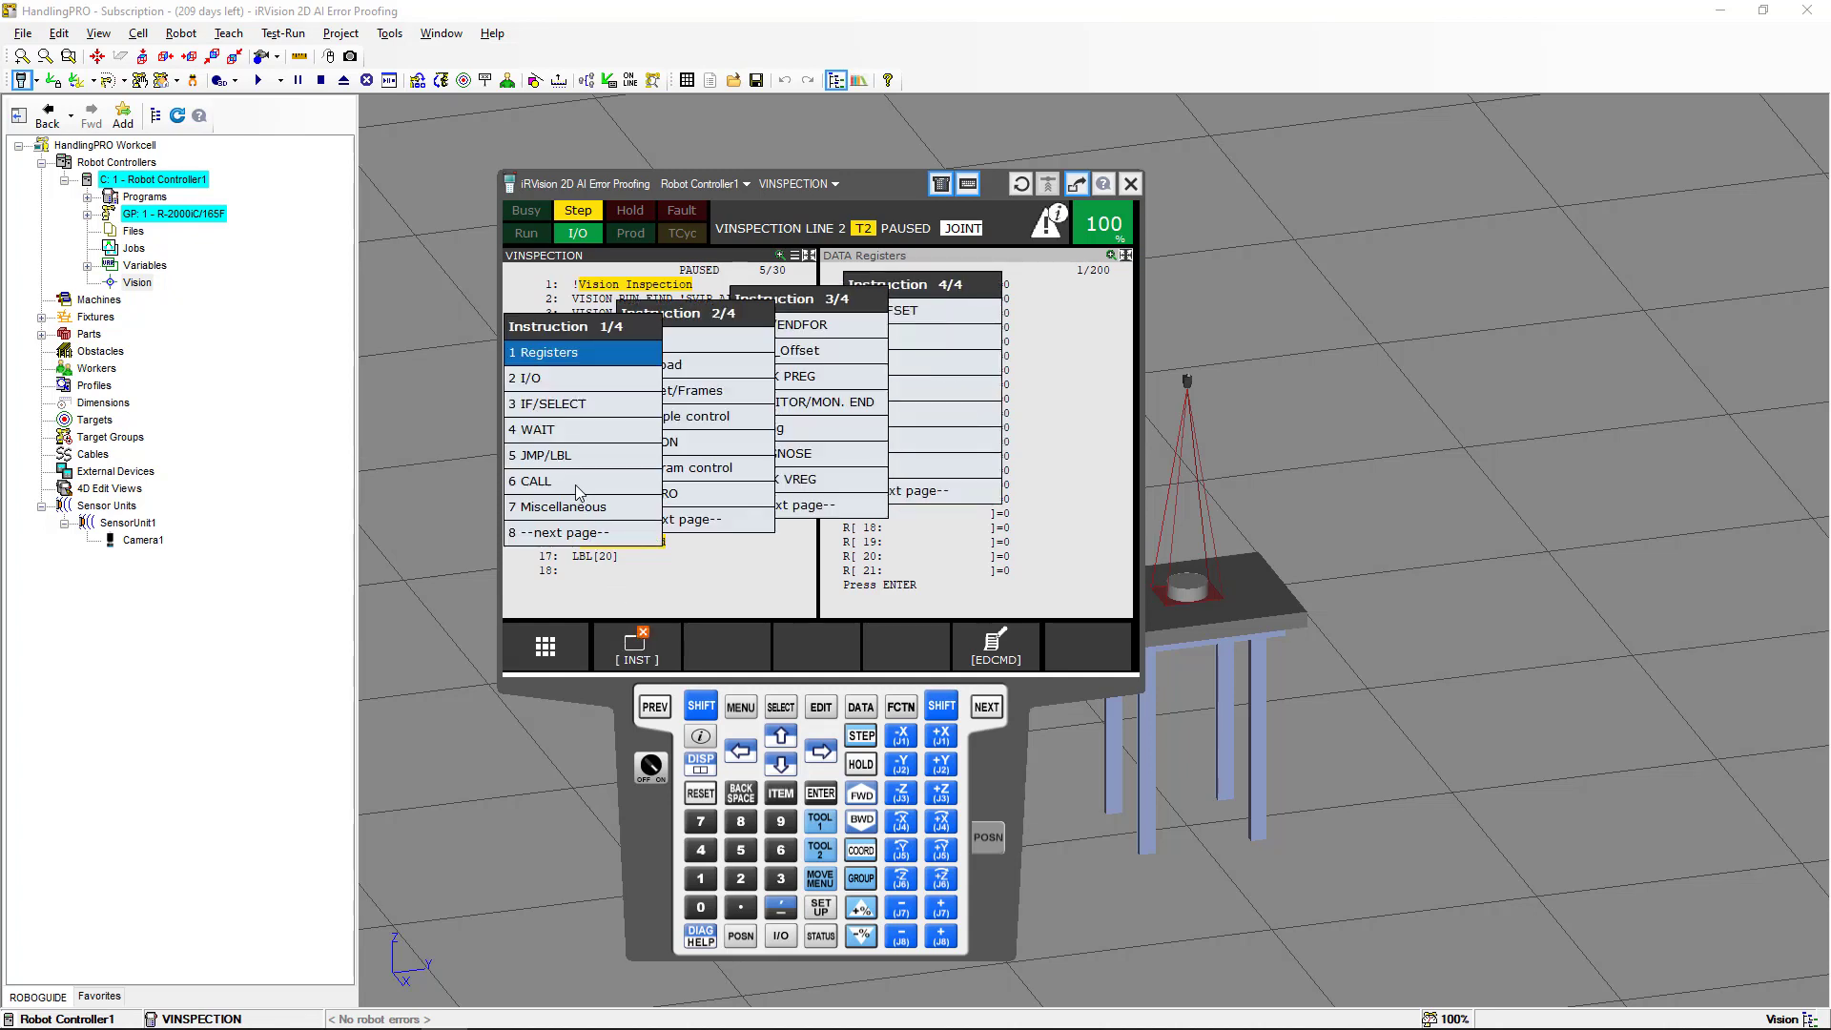
click(576, 483)
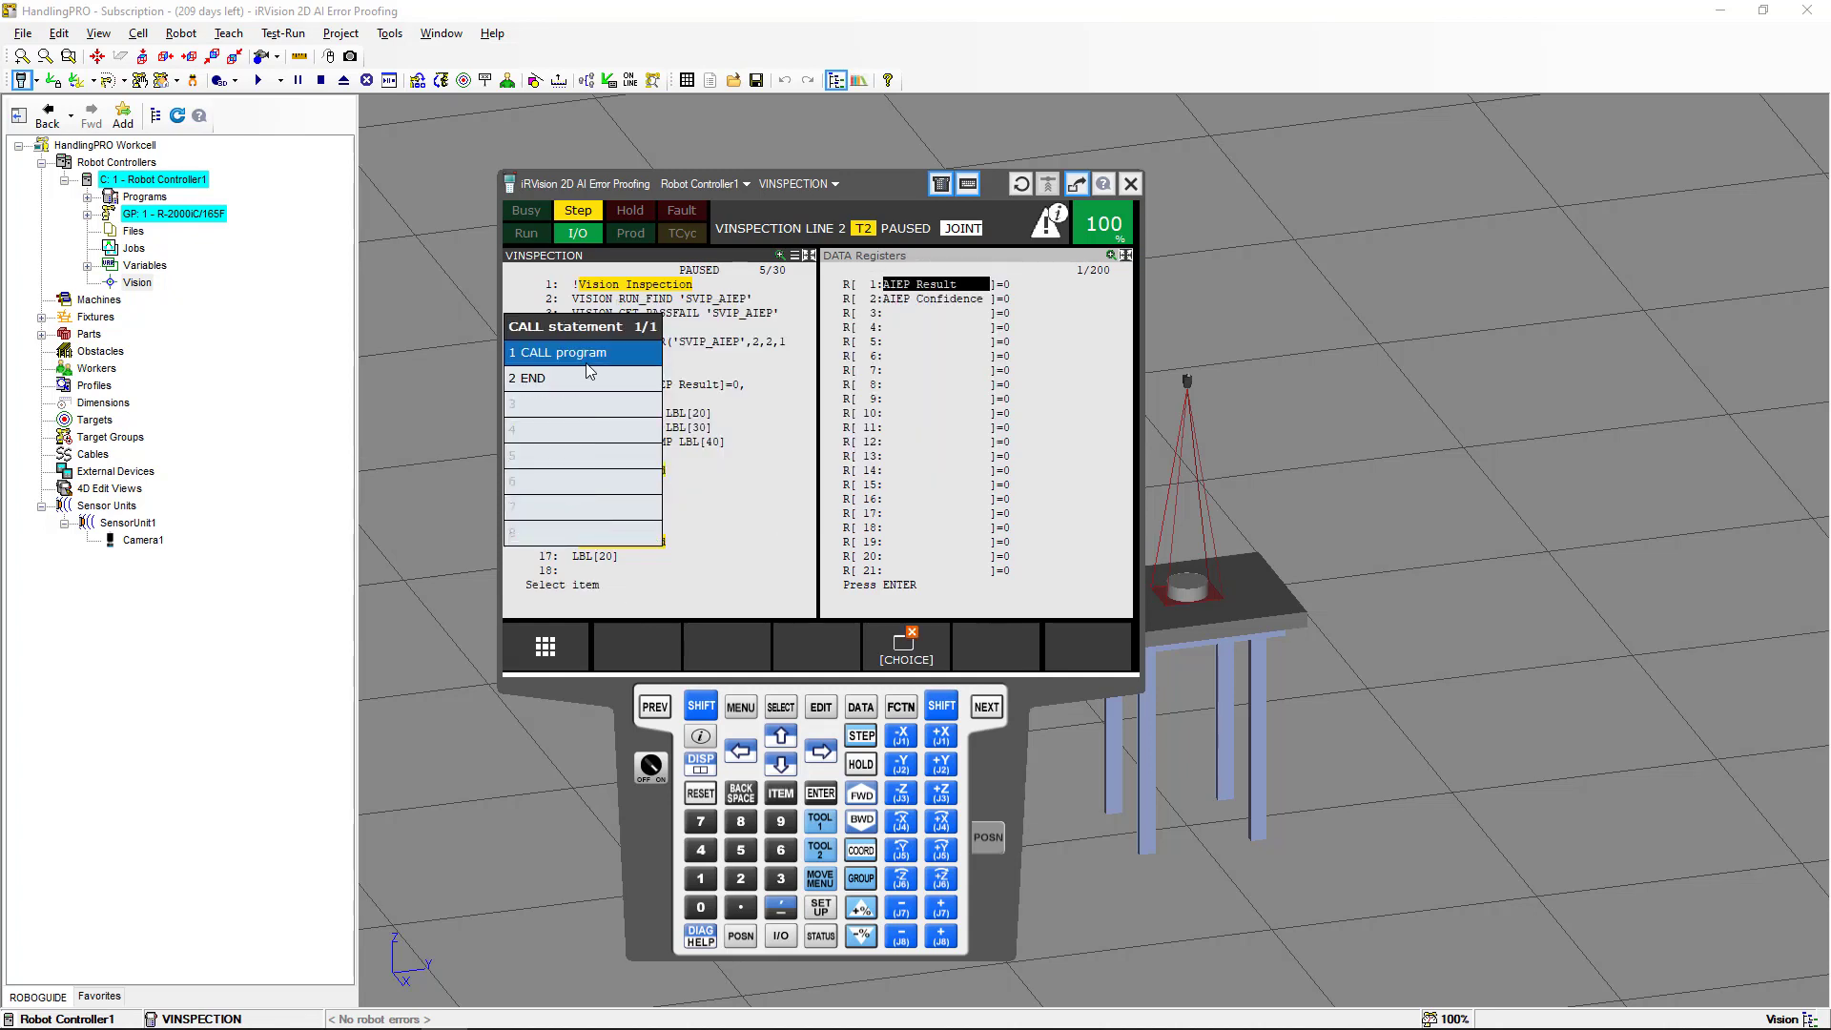
click(597, 358)
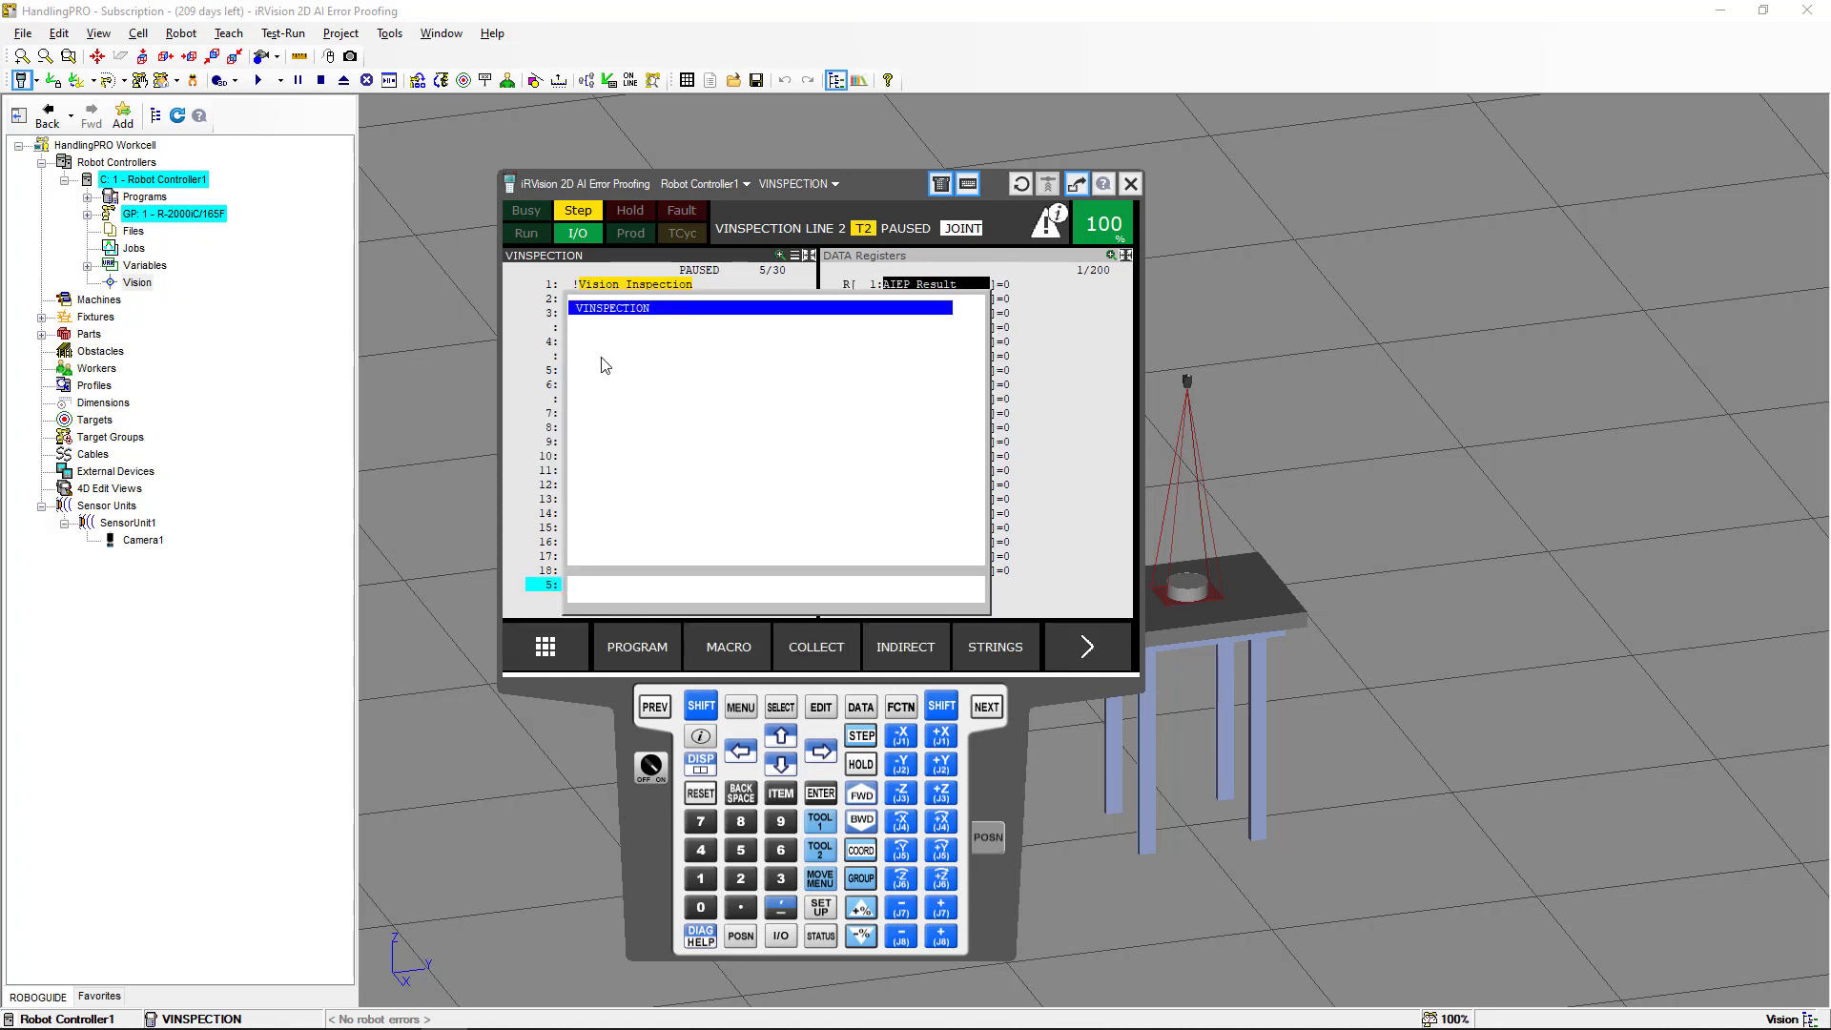
click(813, 650)
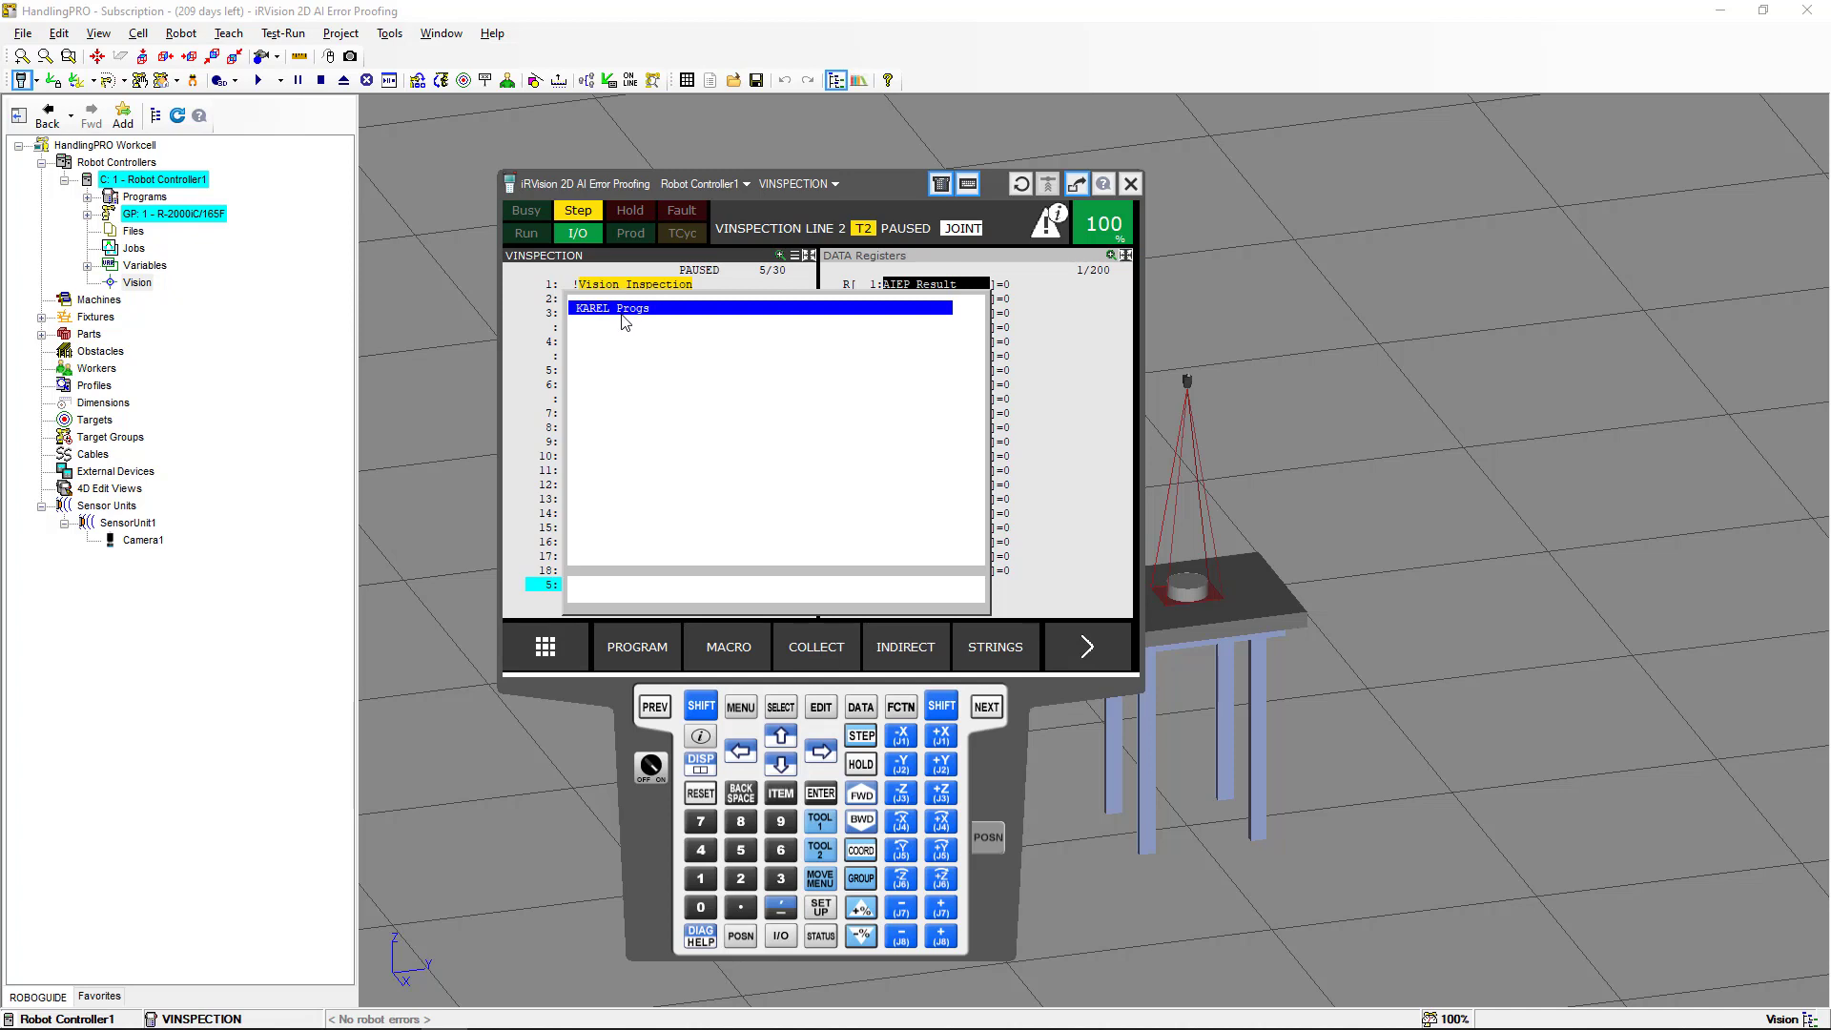
click(821, 794)
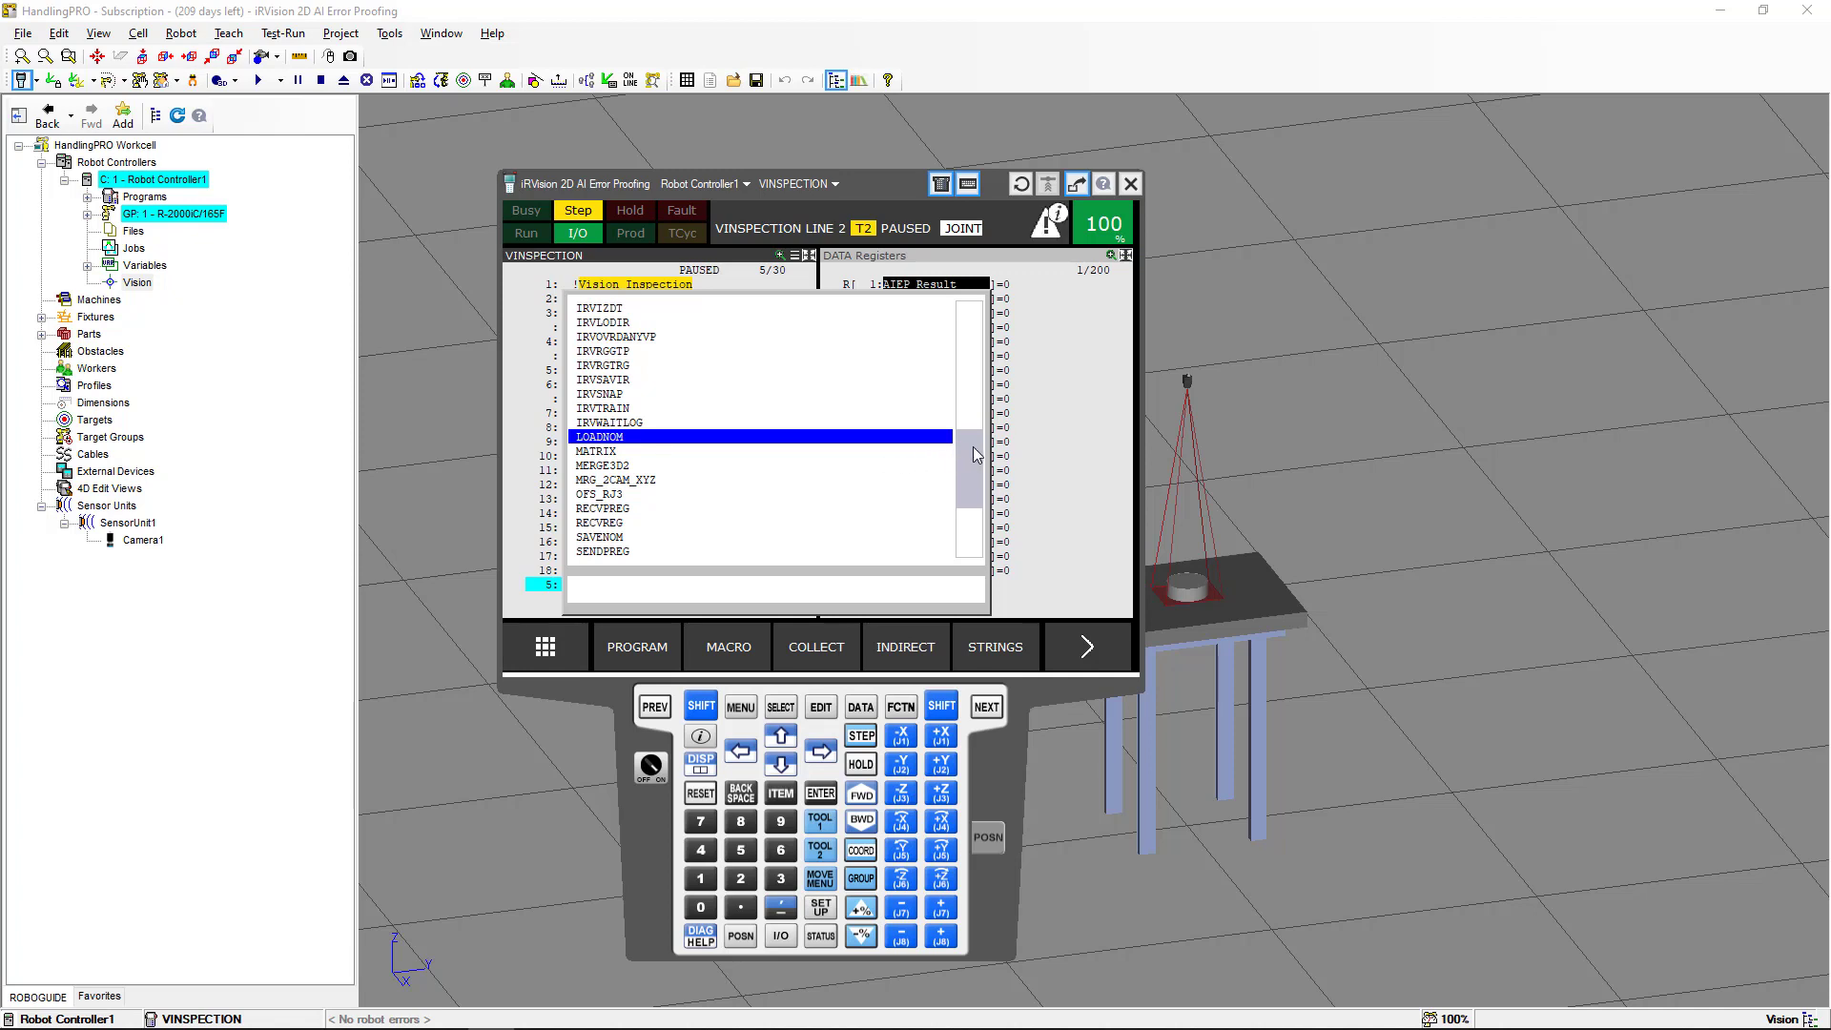
click(973, 396)
click(612, 494)
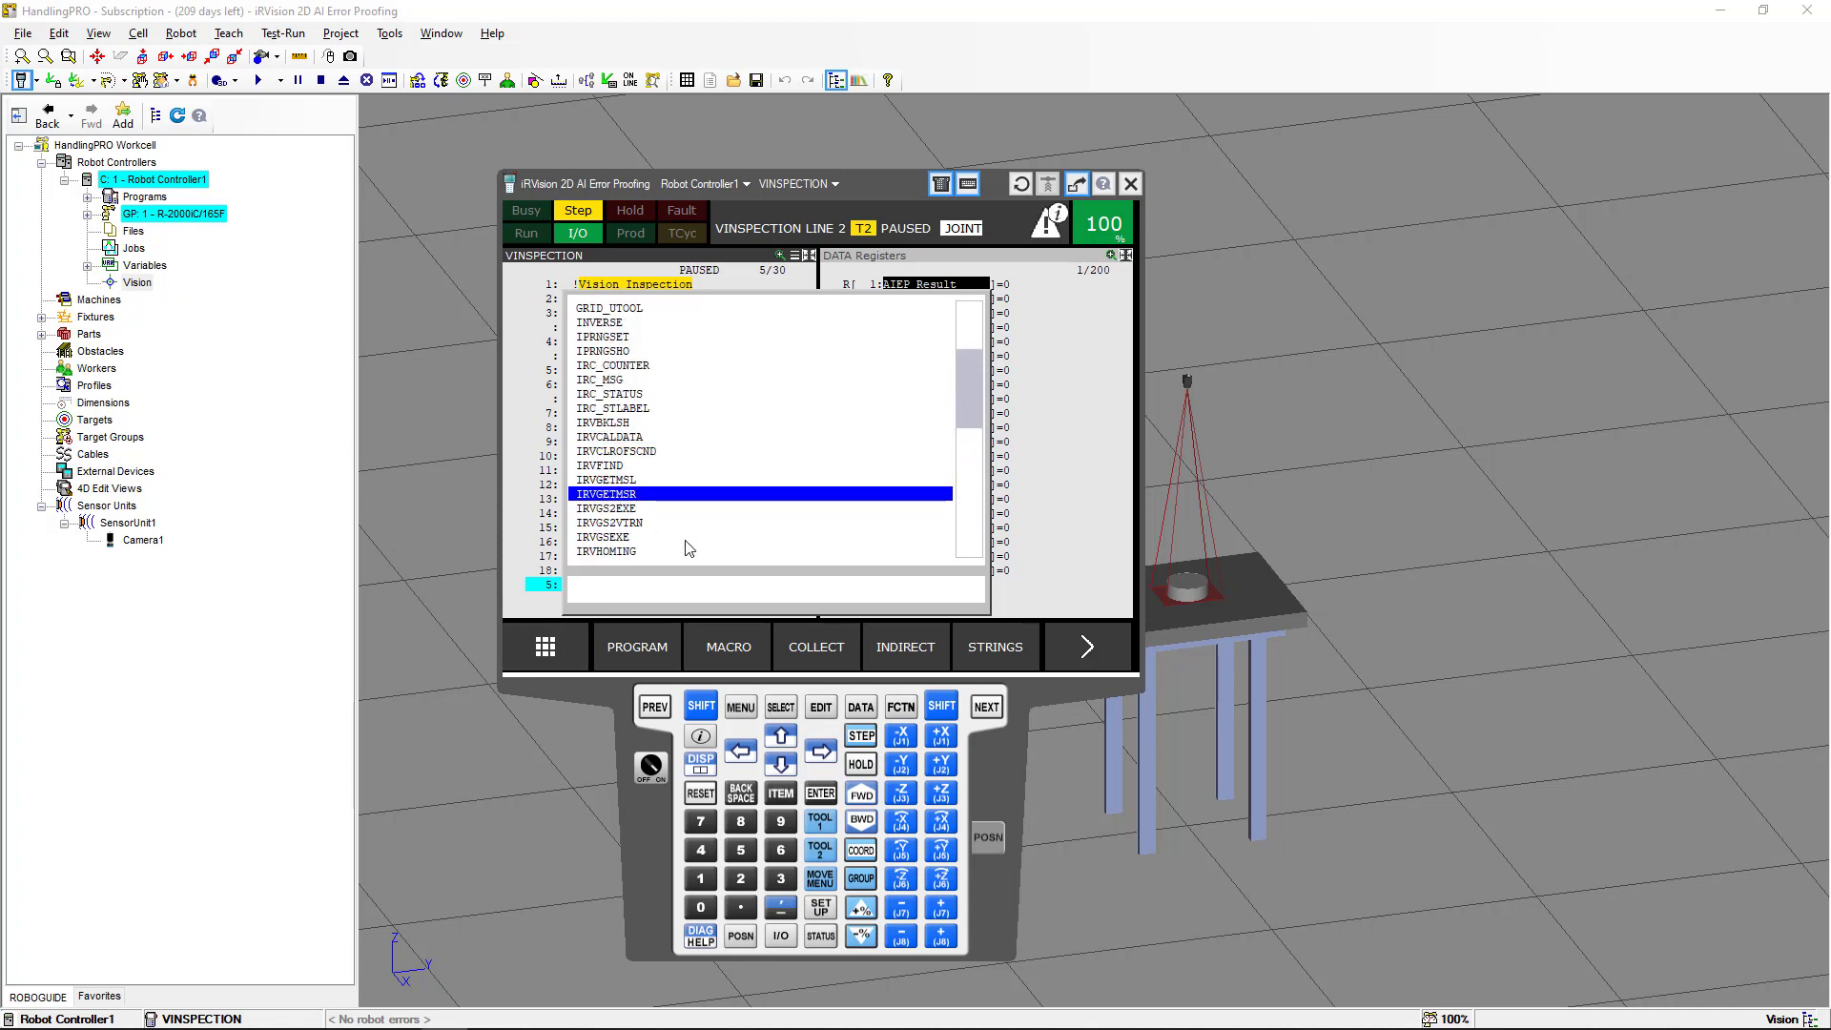
click(822, 794)
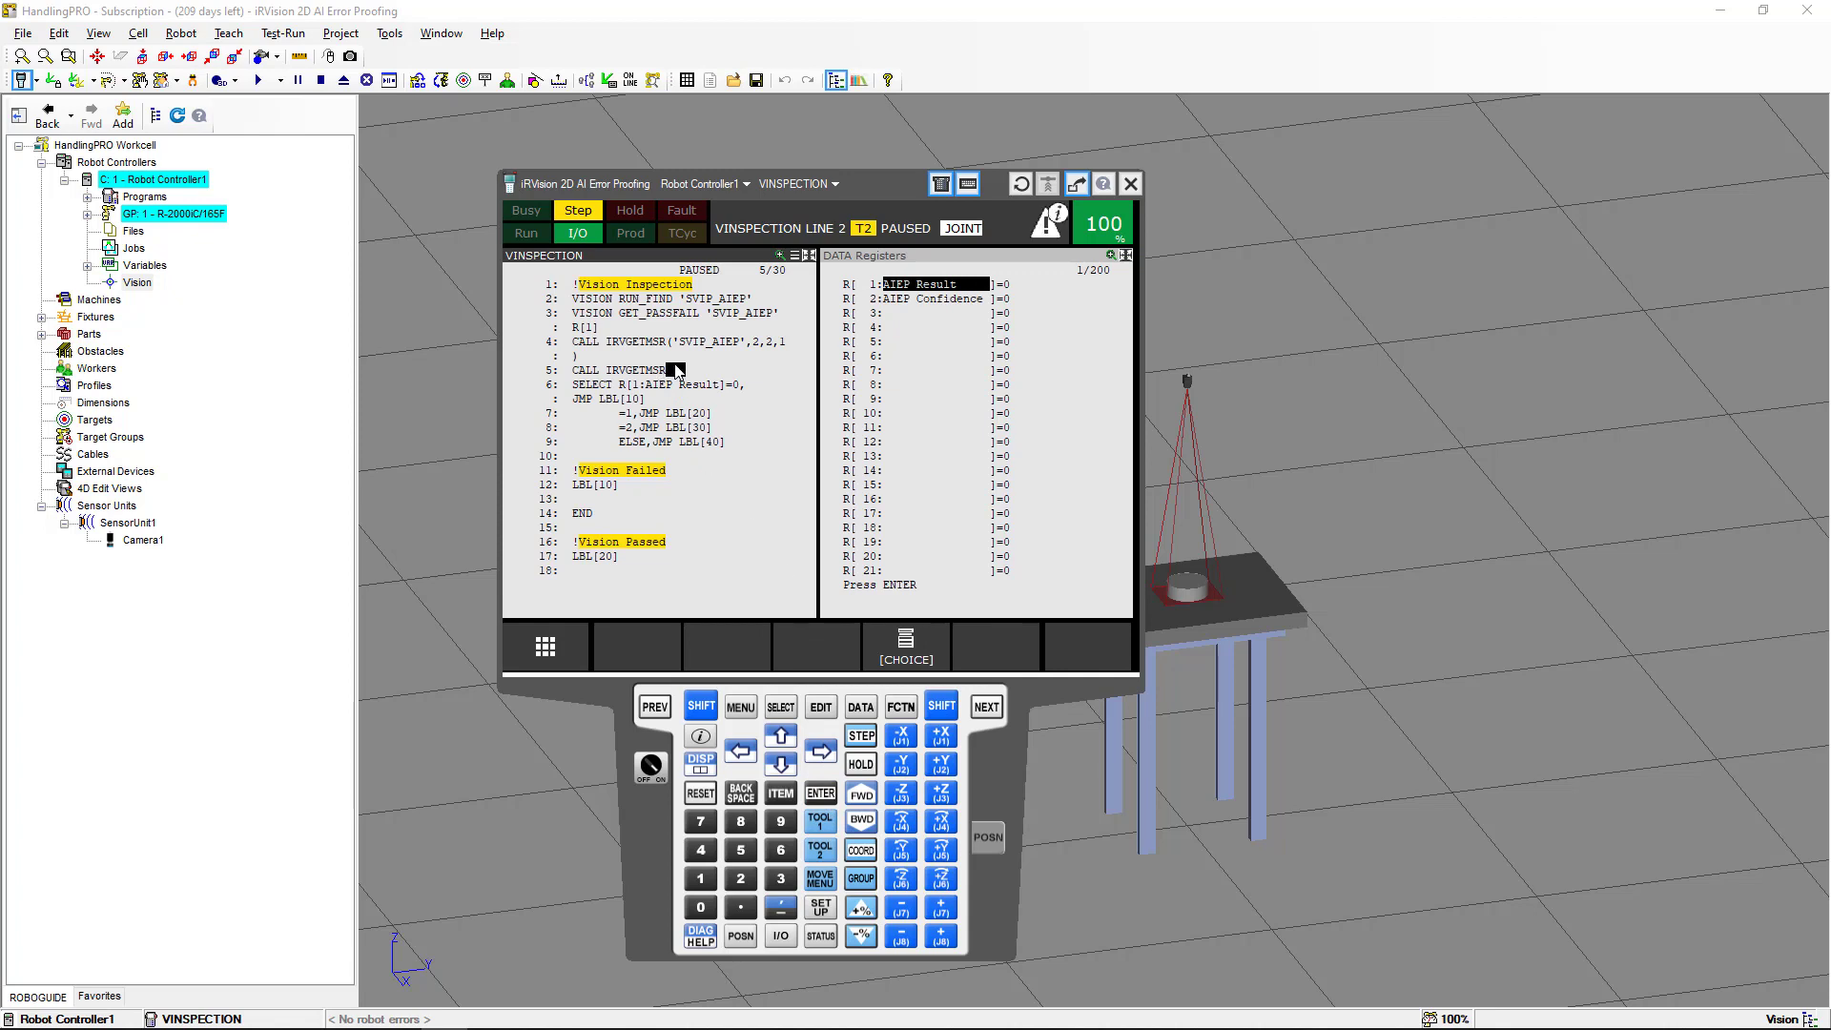
Set the first argument of the line 5 IRVGETMSR call to the string 'SVIP_AIEP'
click(905, 648)
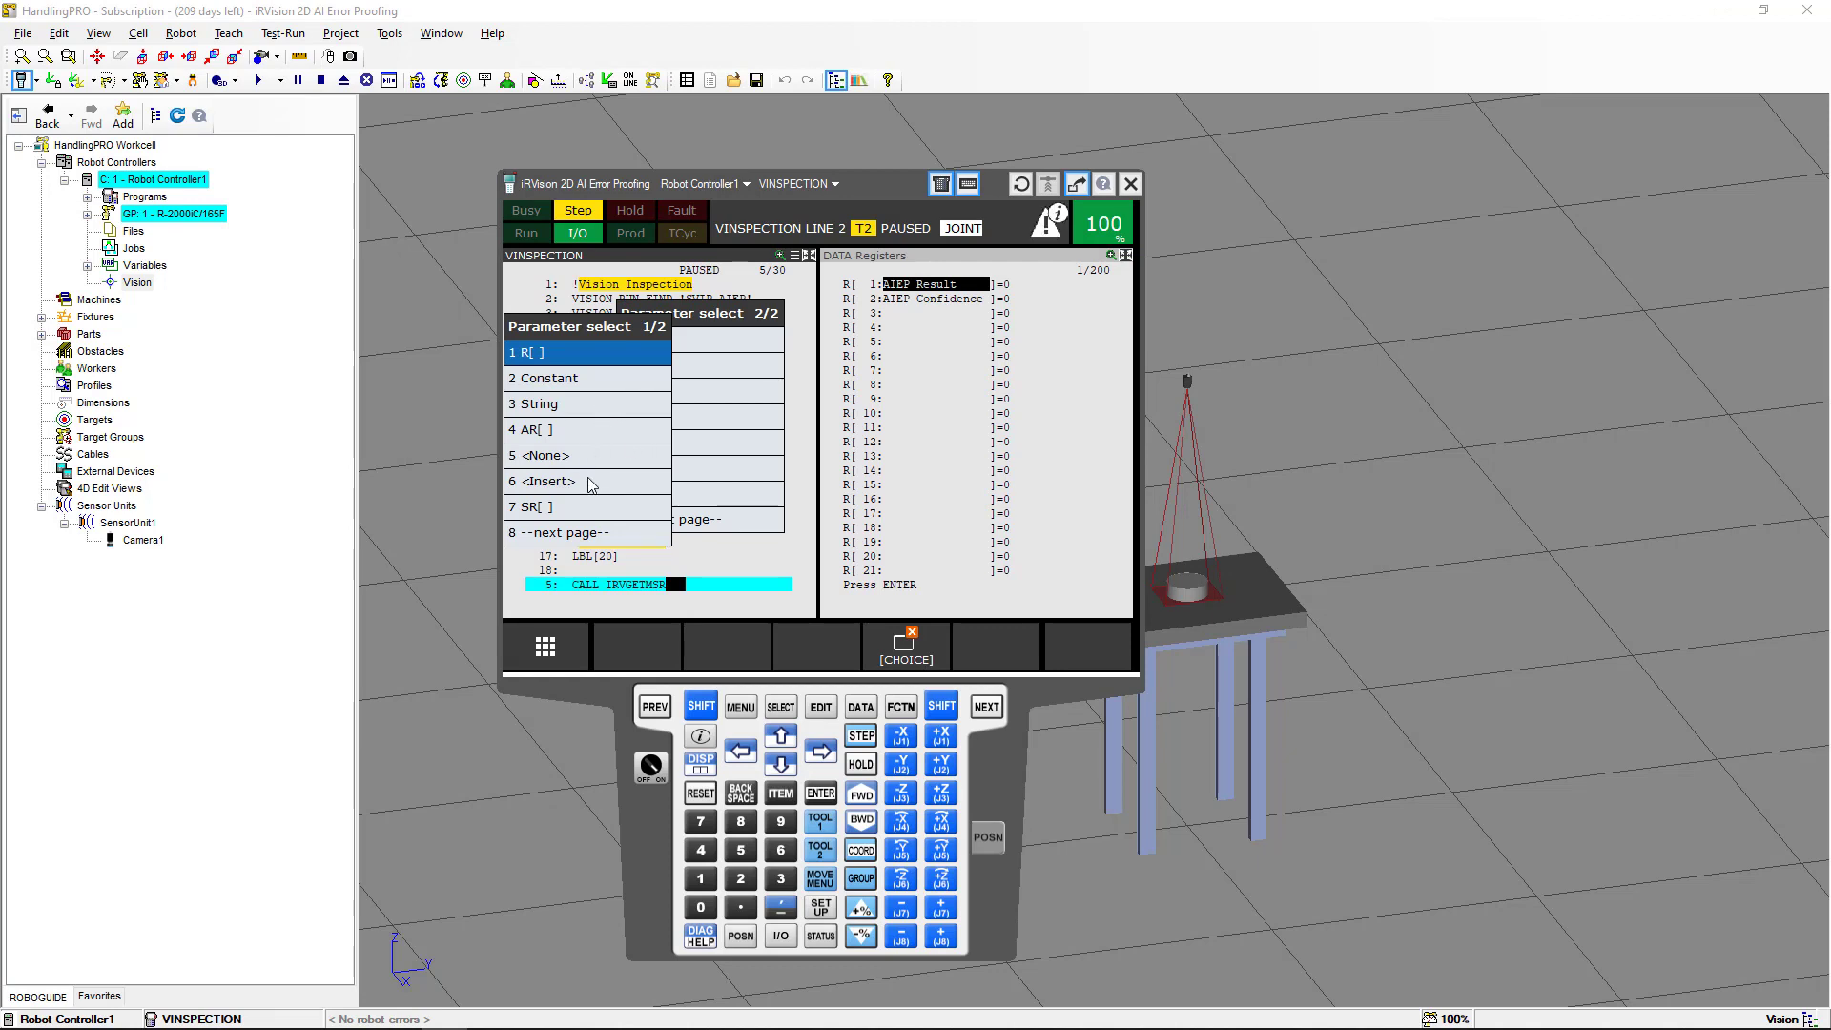
click(582, 406)
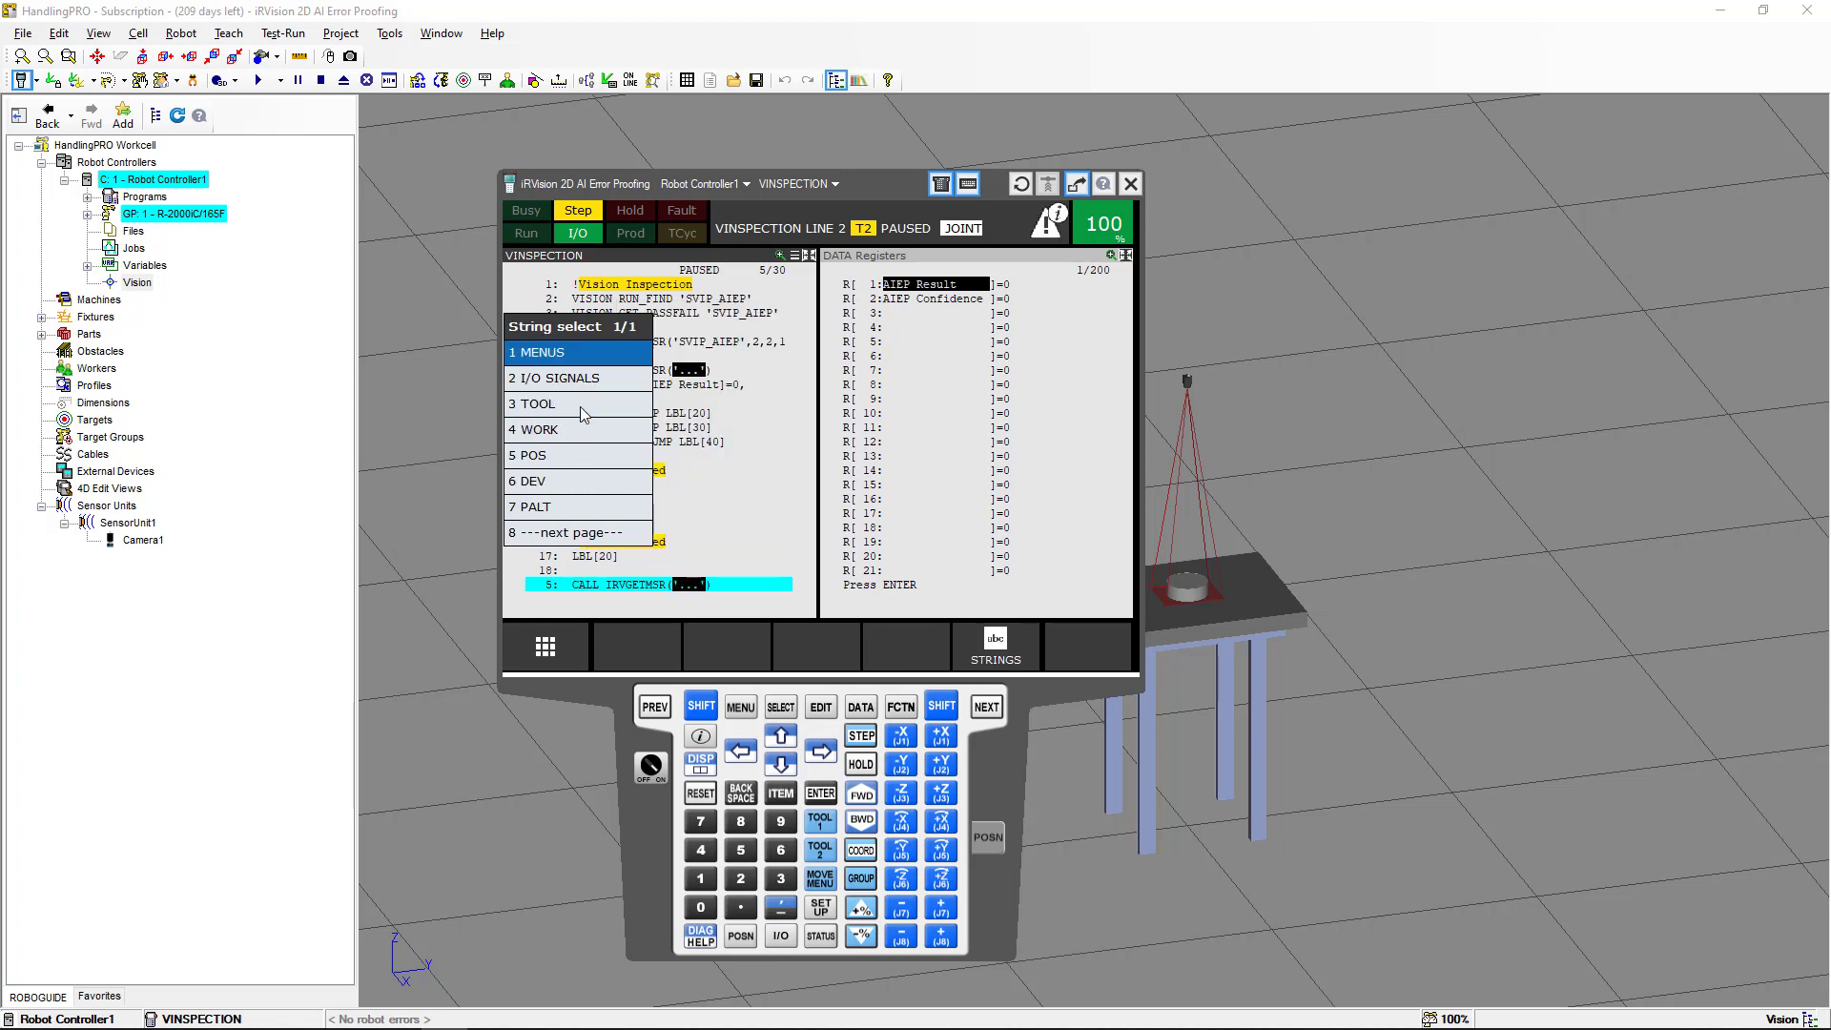
click(991, 649)
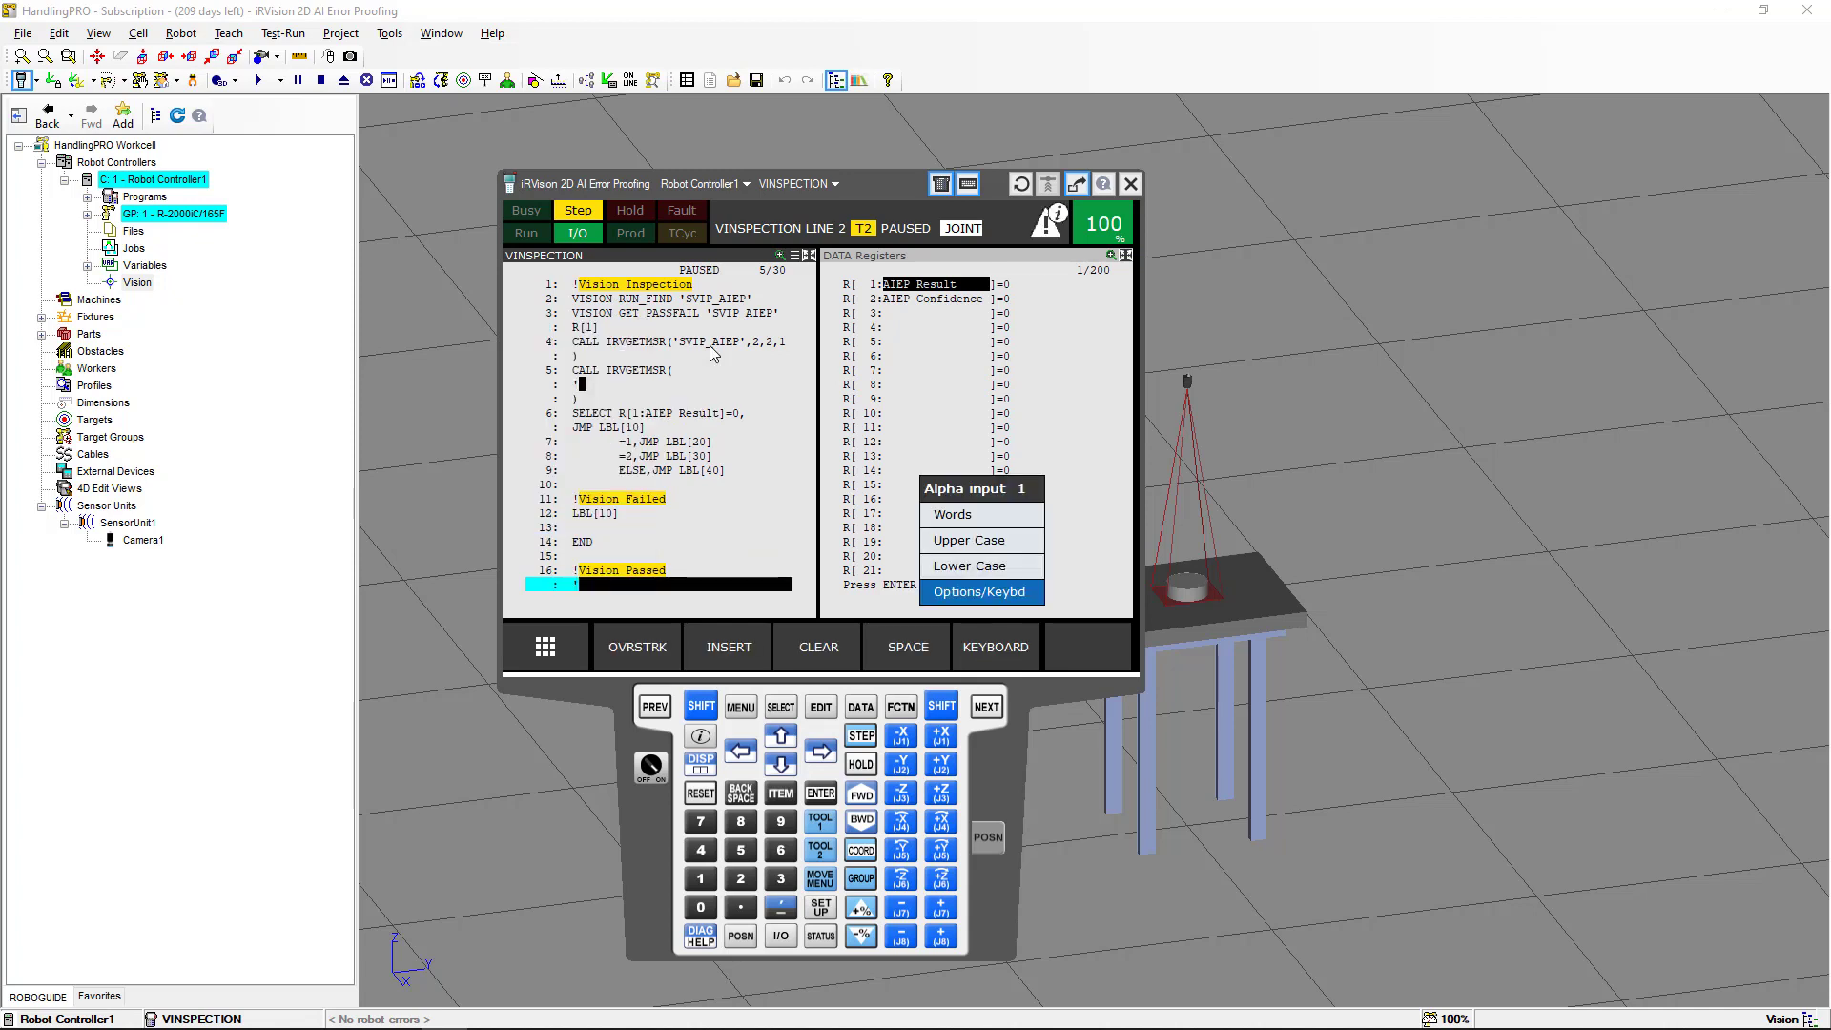
click(976, 646)
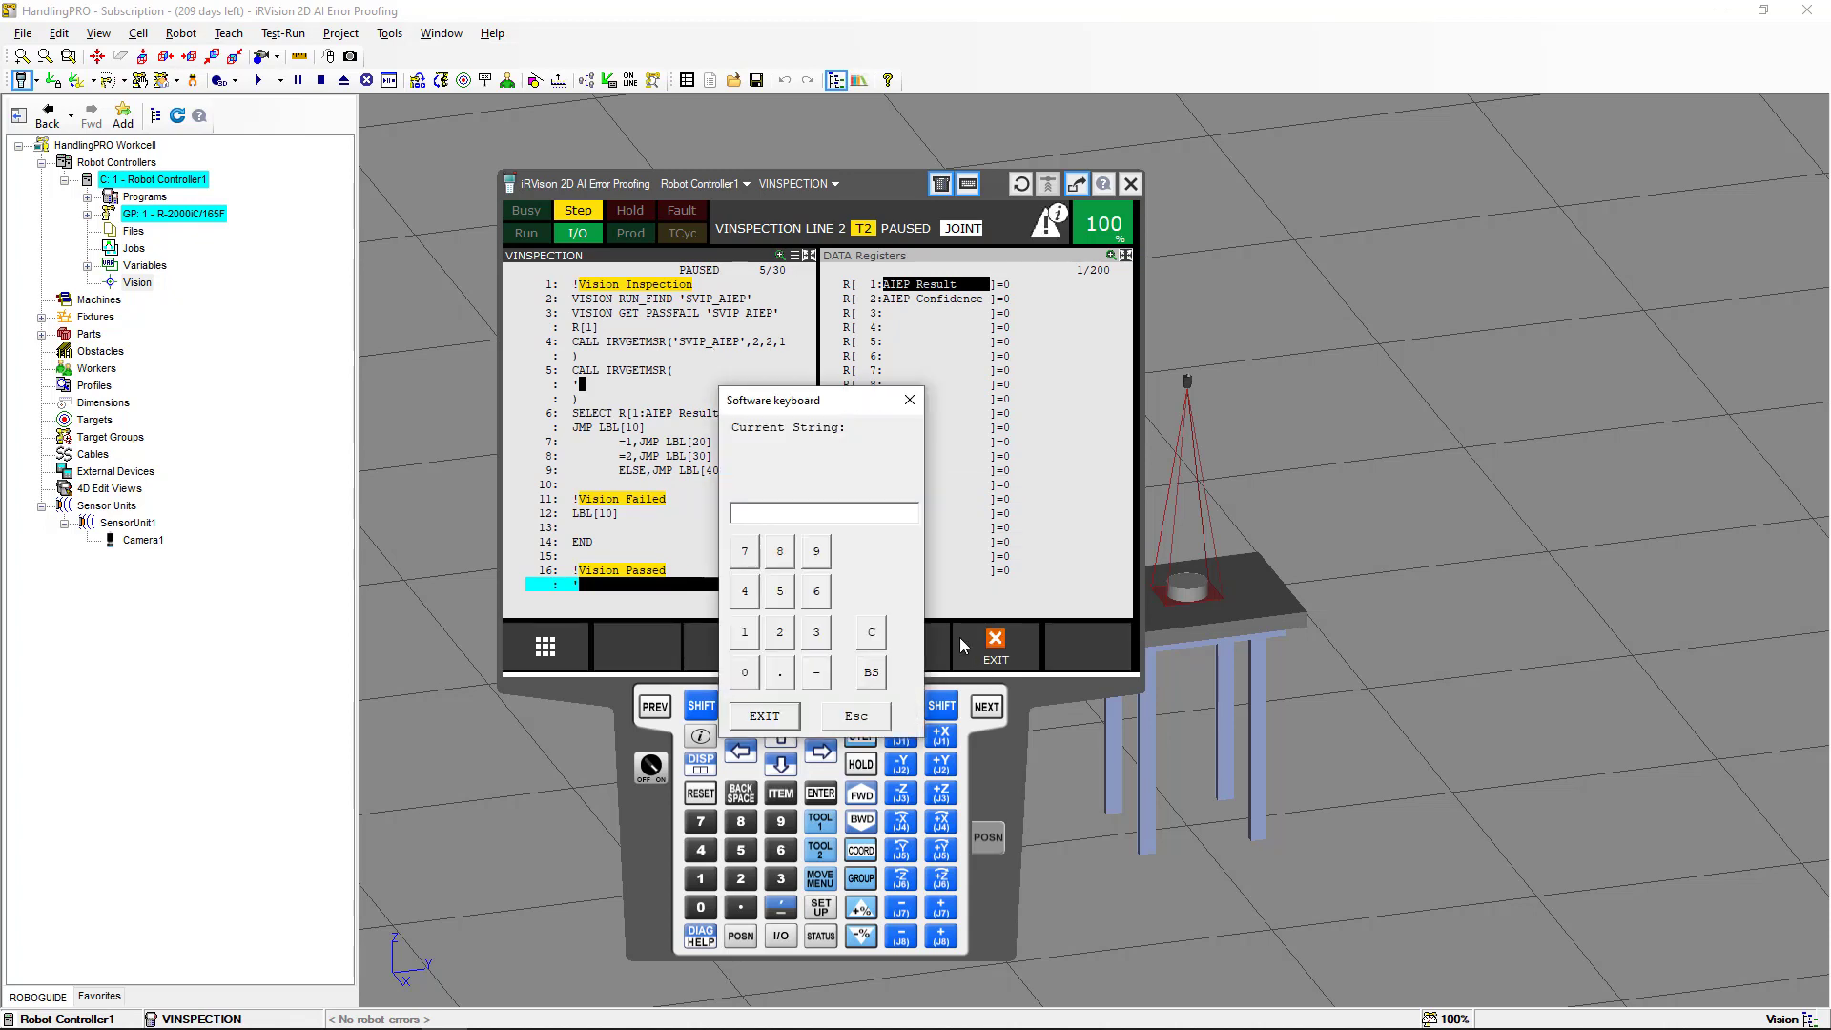
text(SVIP_AIEP)
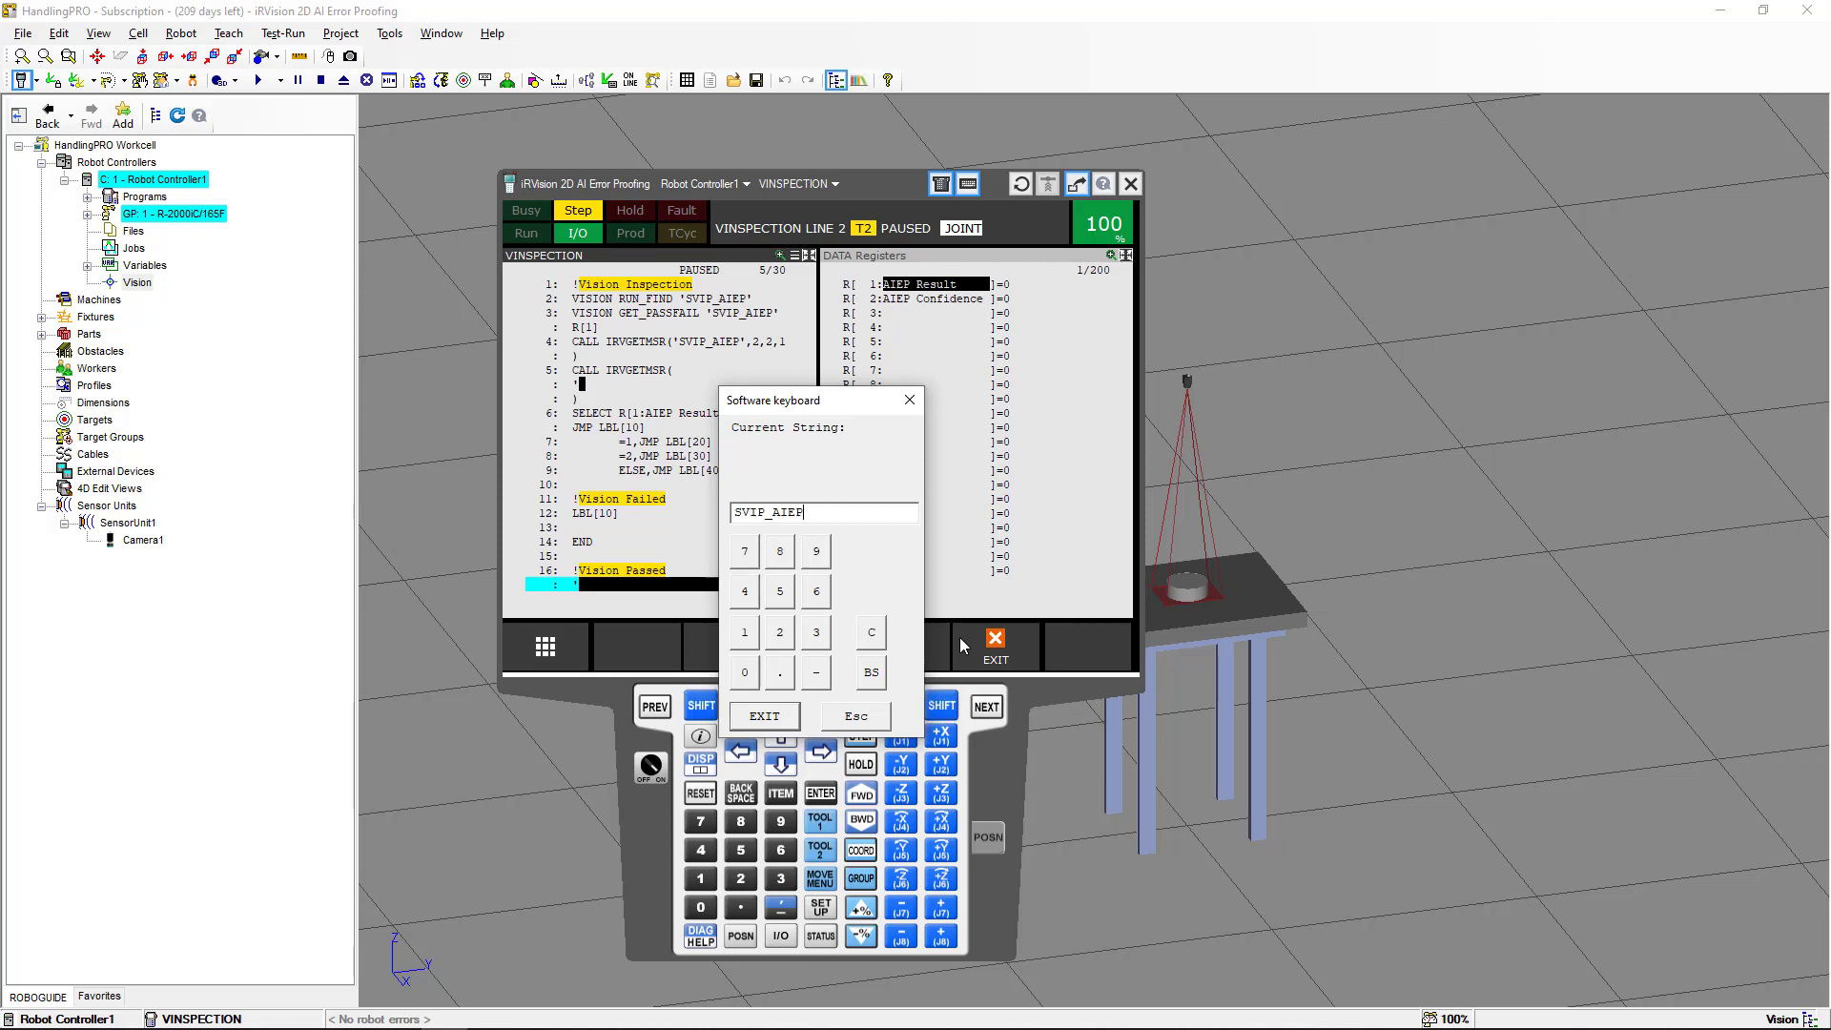
click(761, 725)
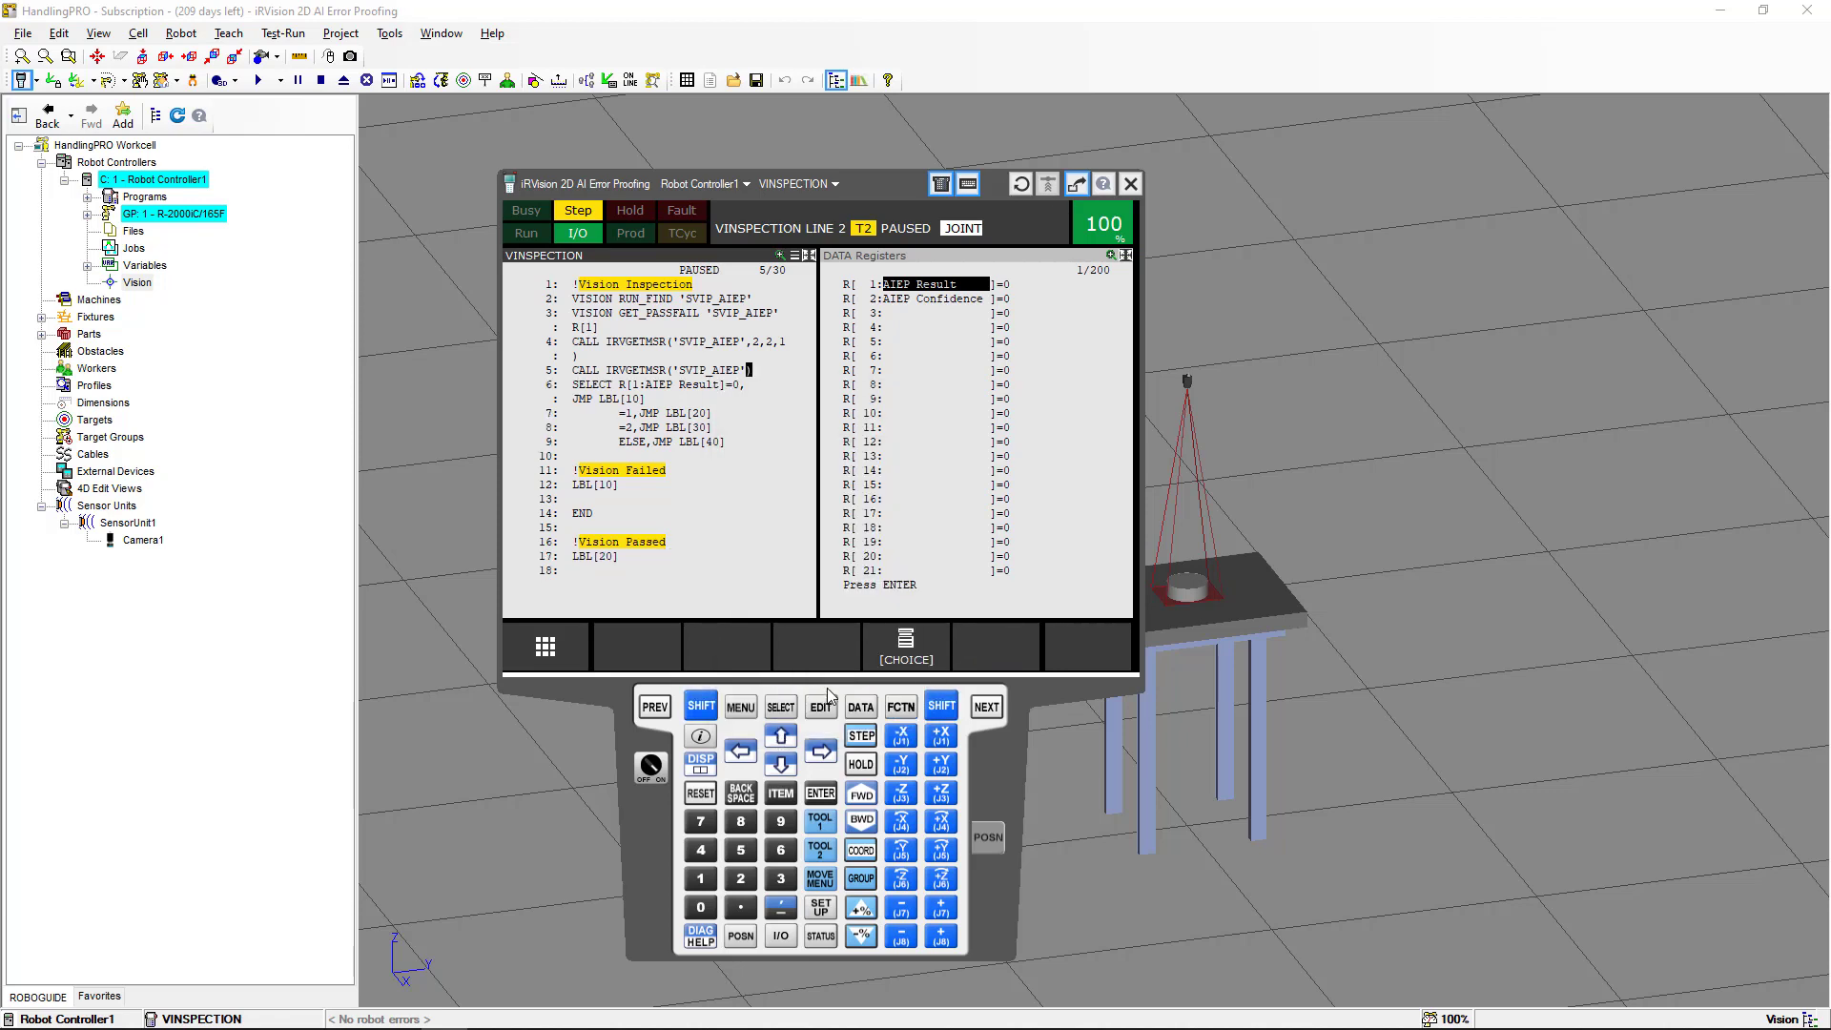
Set both the second and third arguments of the line 5 IRVGETMSR call to the constant 2
click(885, 654)
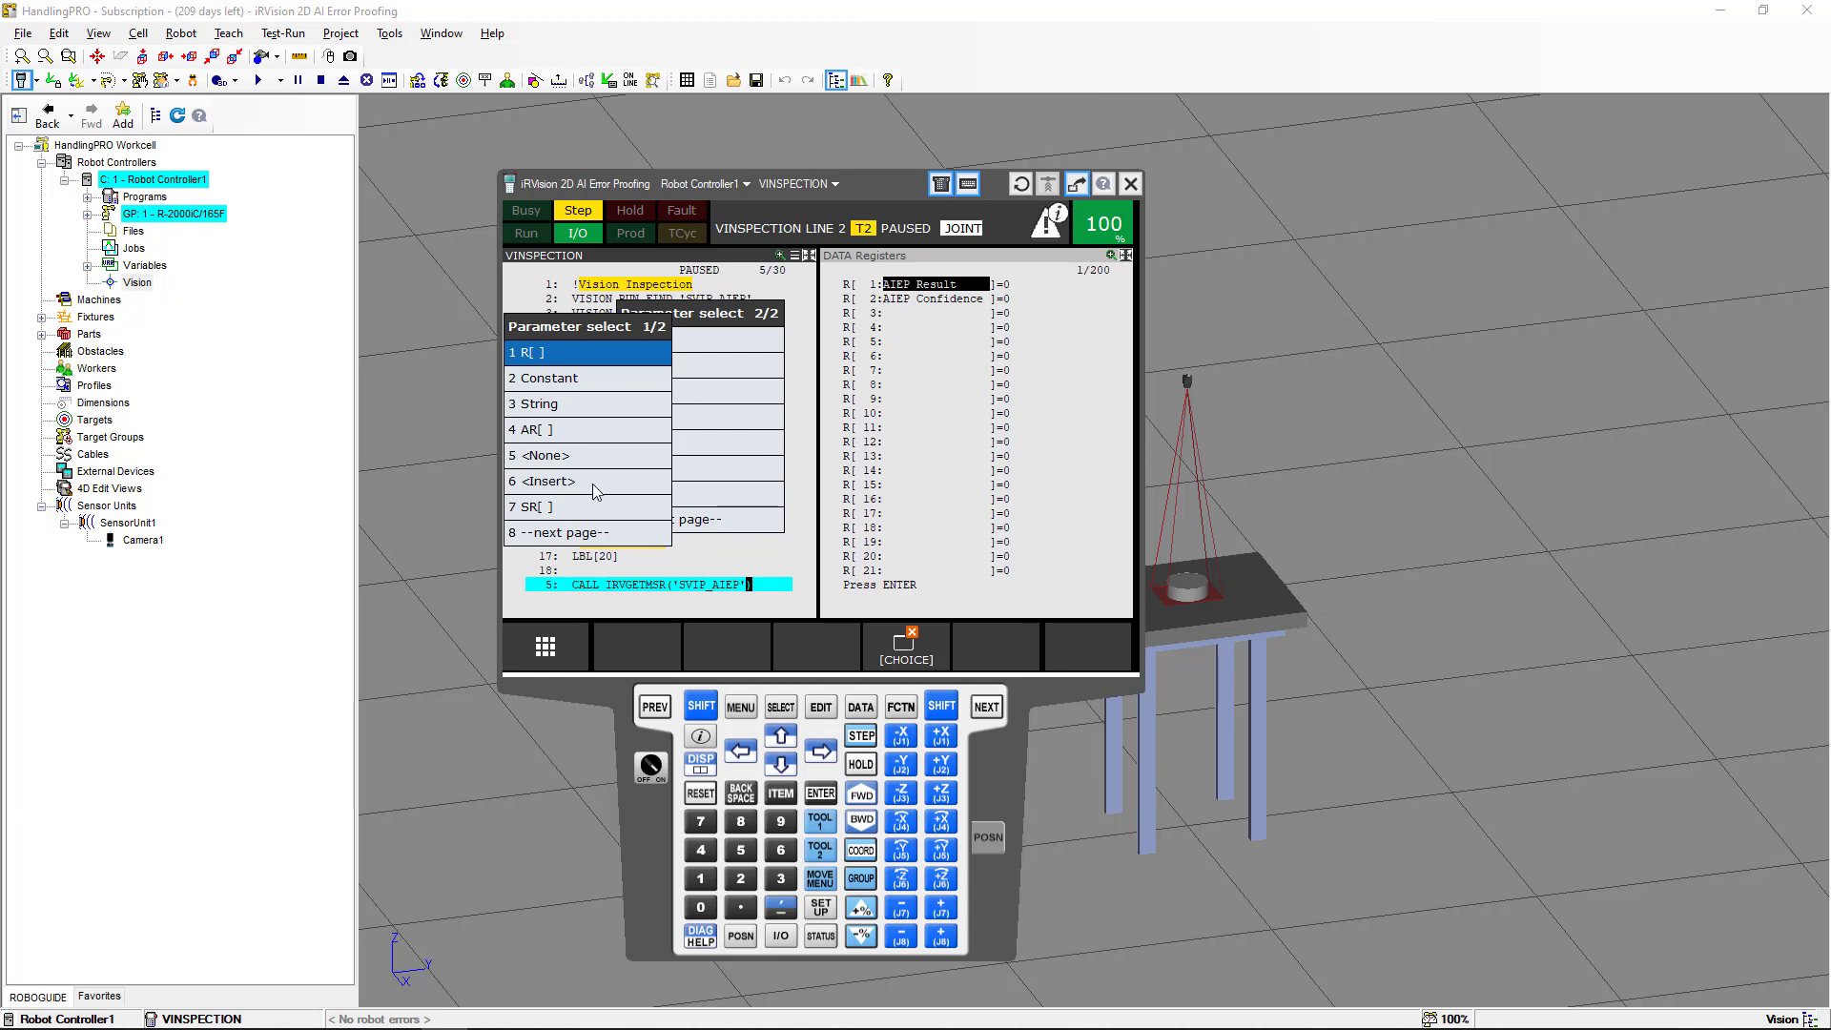
click(591, 378)
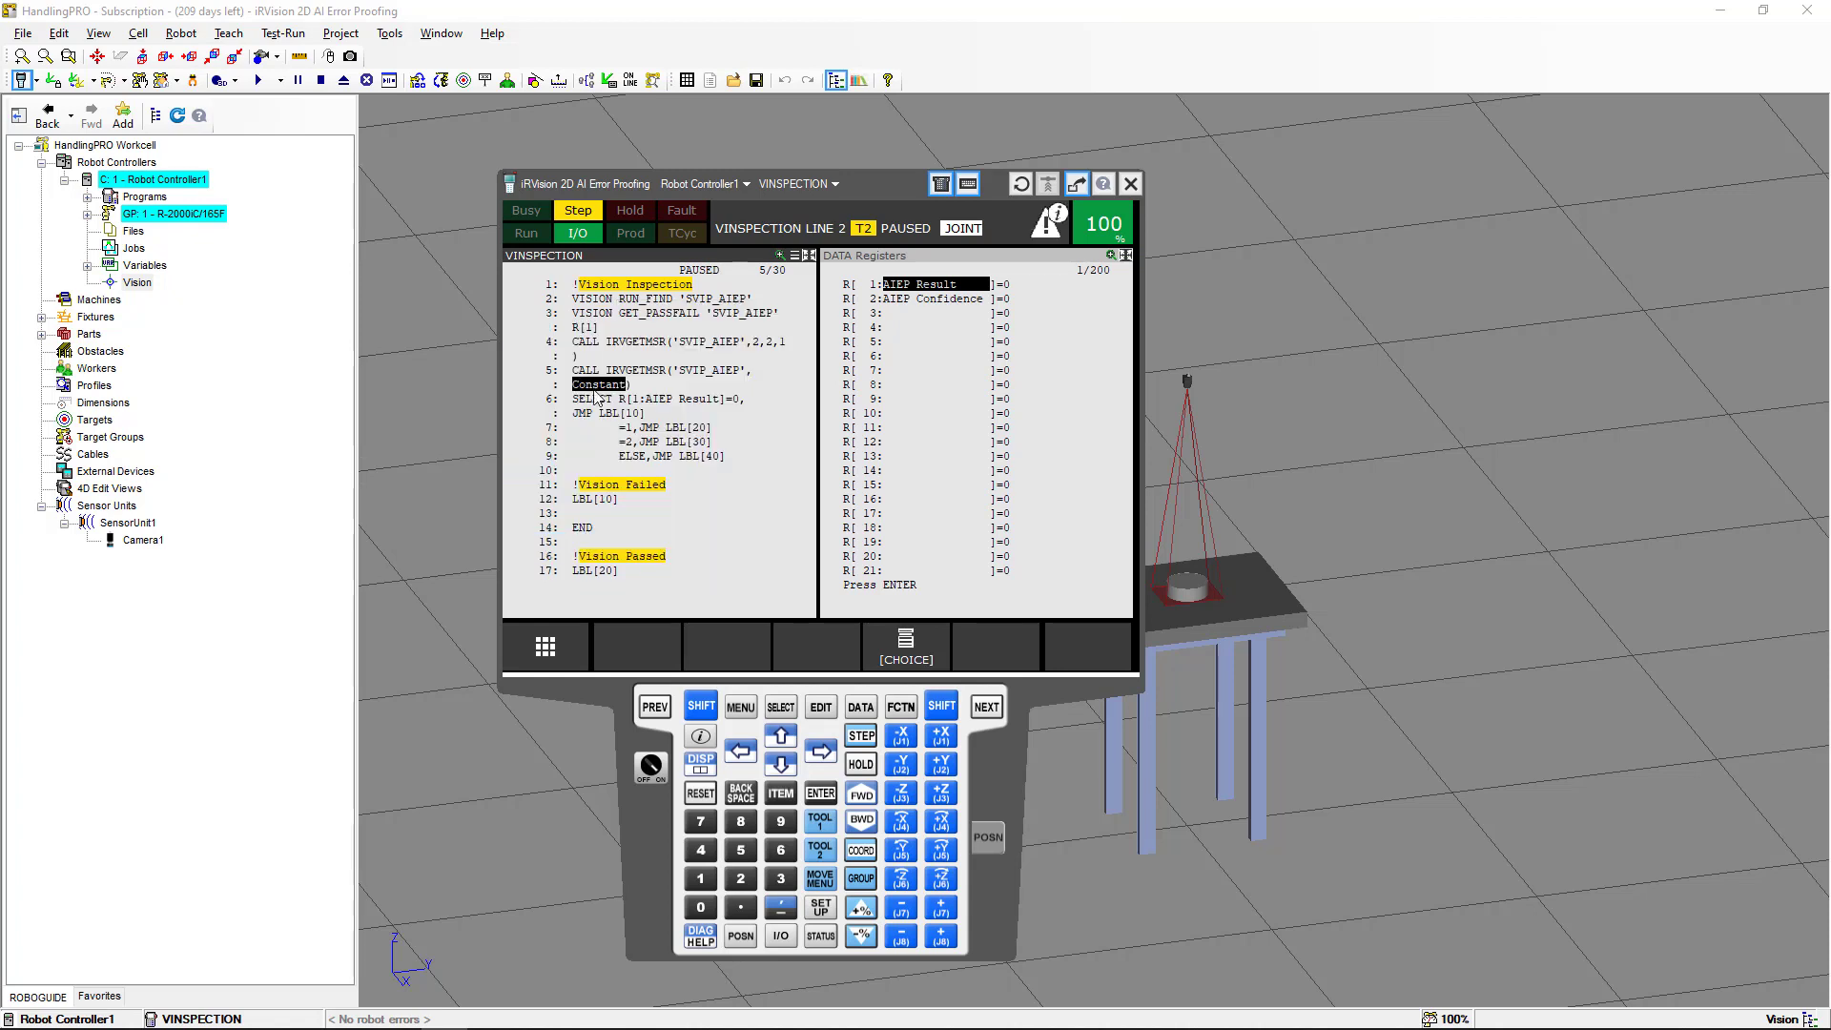
click(744, 869)
click(820, 792)
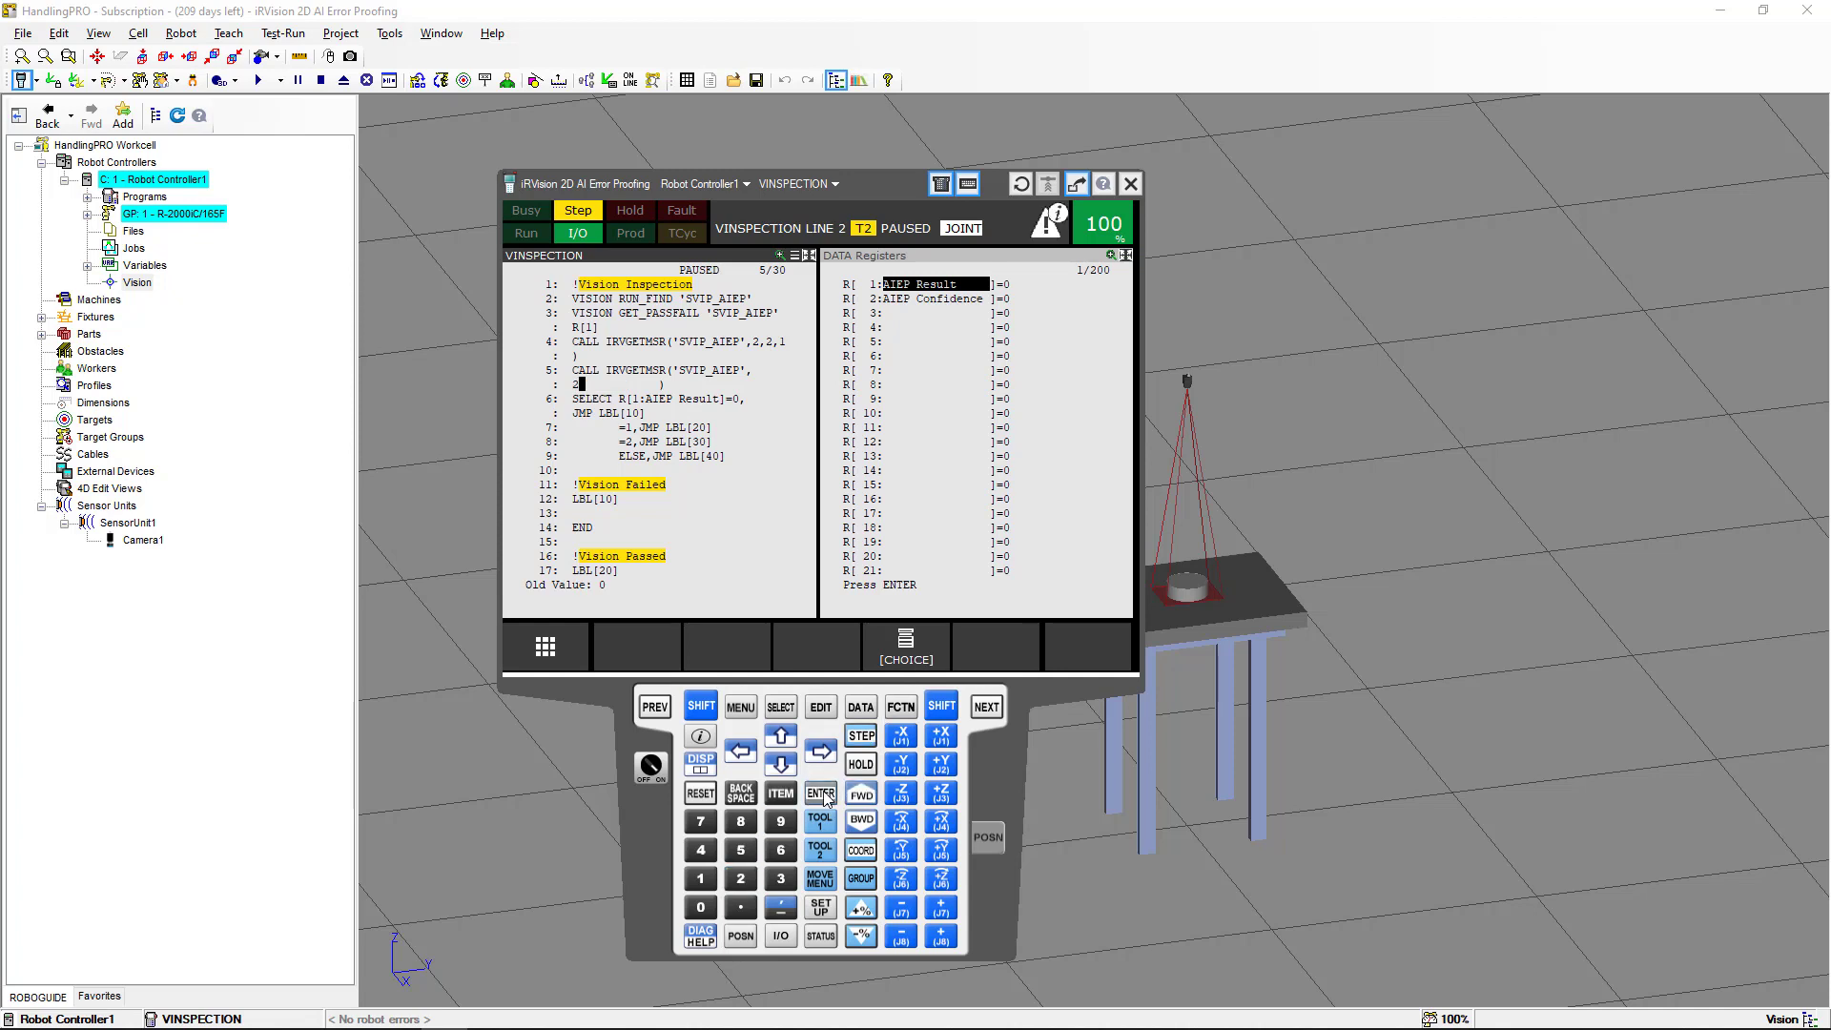
click(906, 658)
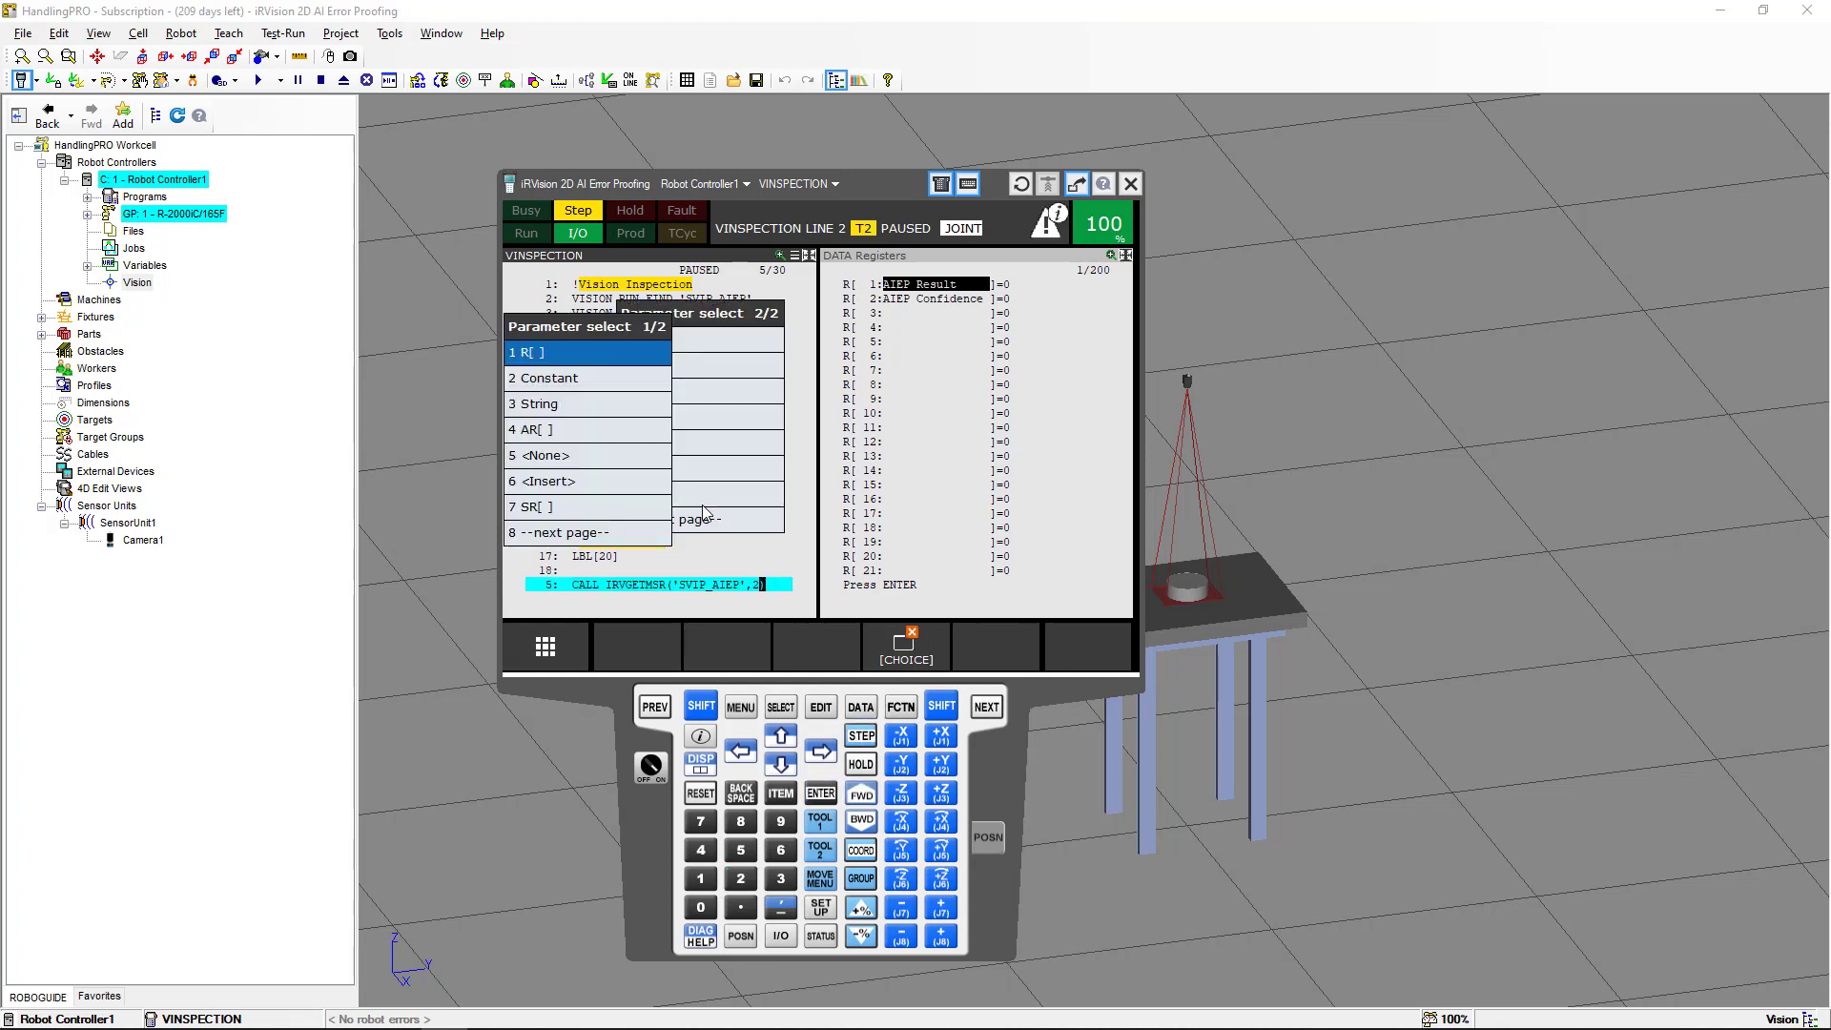
click(599, 379)
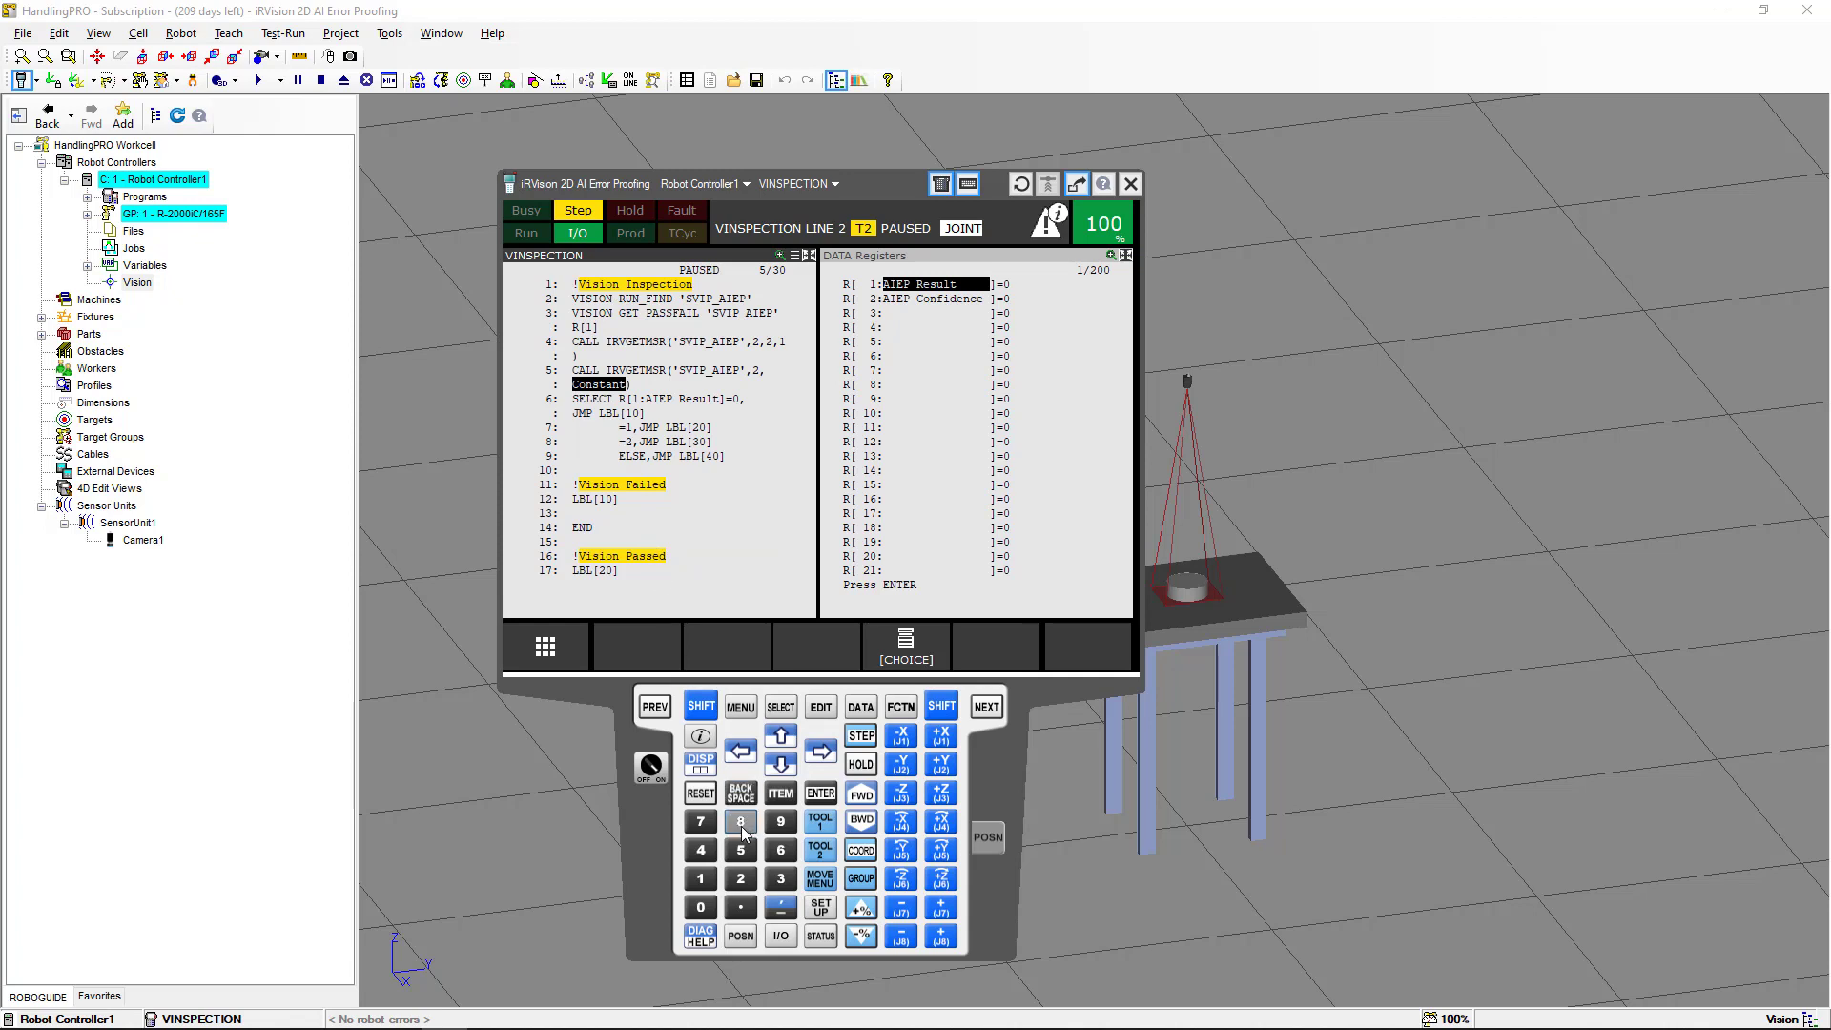
click(741, 878)
click(820, 793)
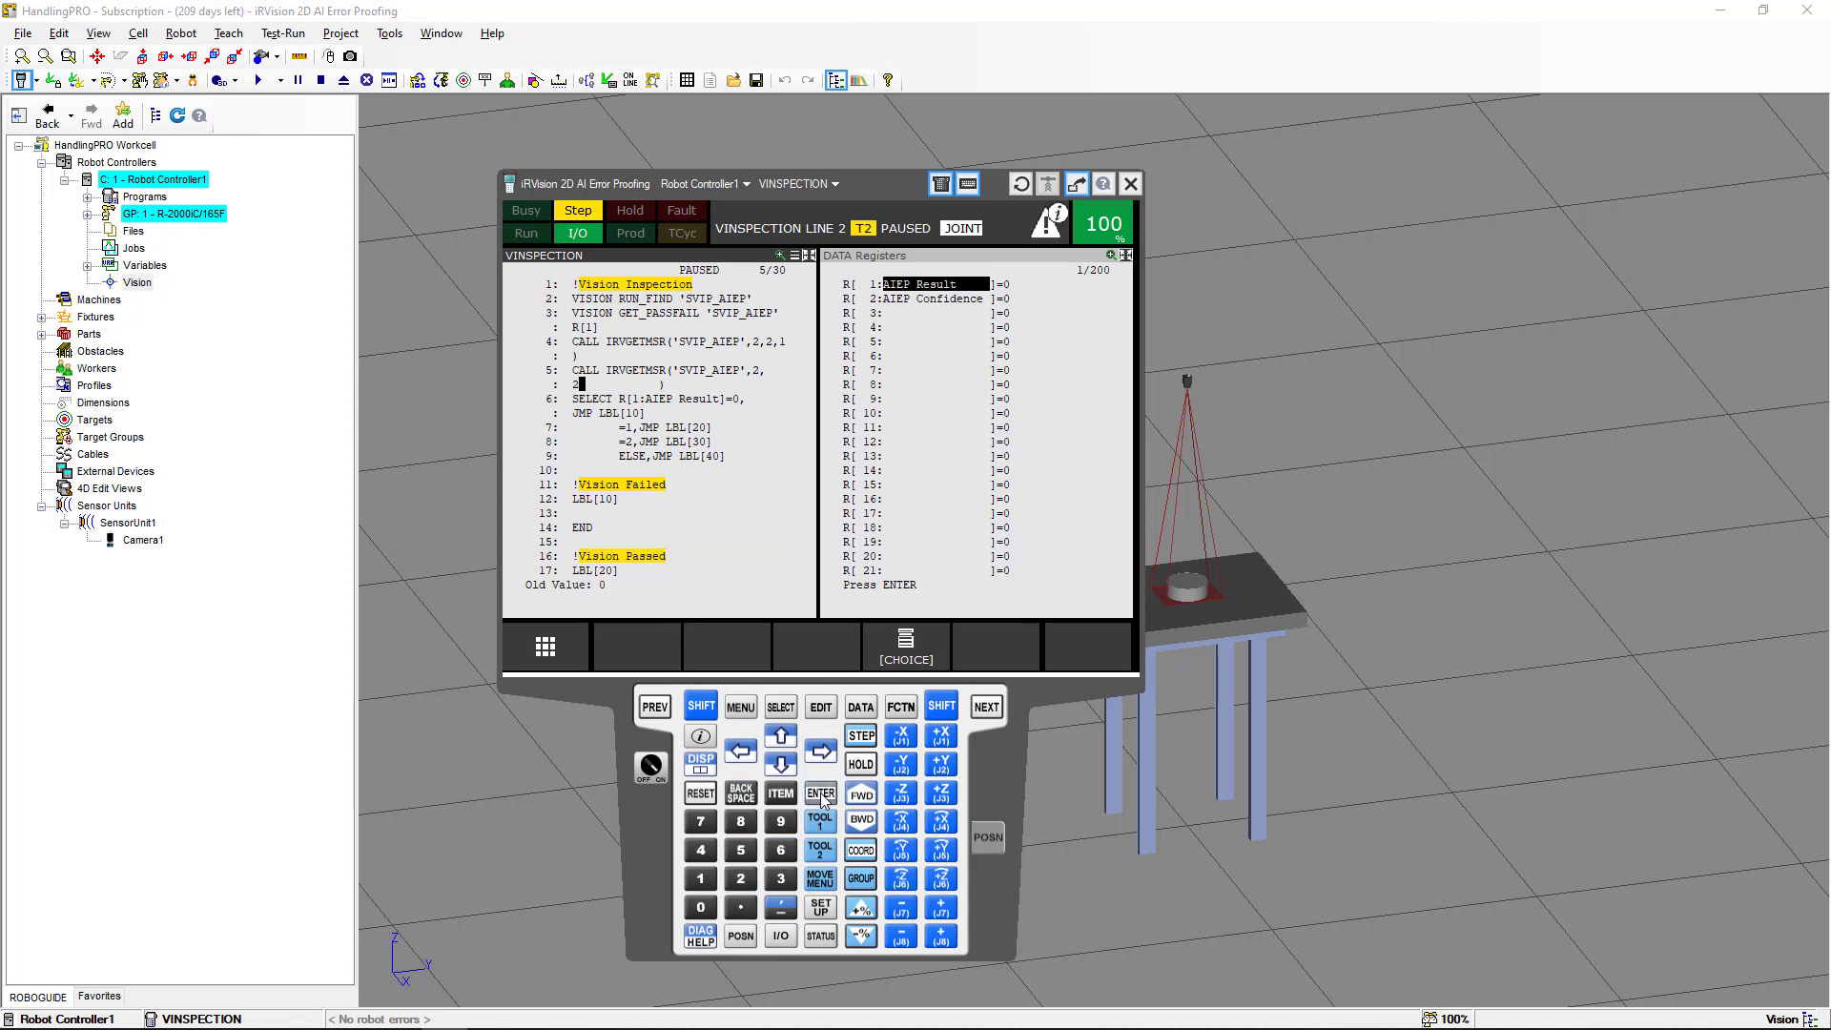
Set the fourth argument of the line 5 IRVGETMSR call to the constant 1 and finish the instruction
click(905, 646)
click(575, 381)
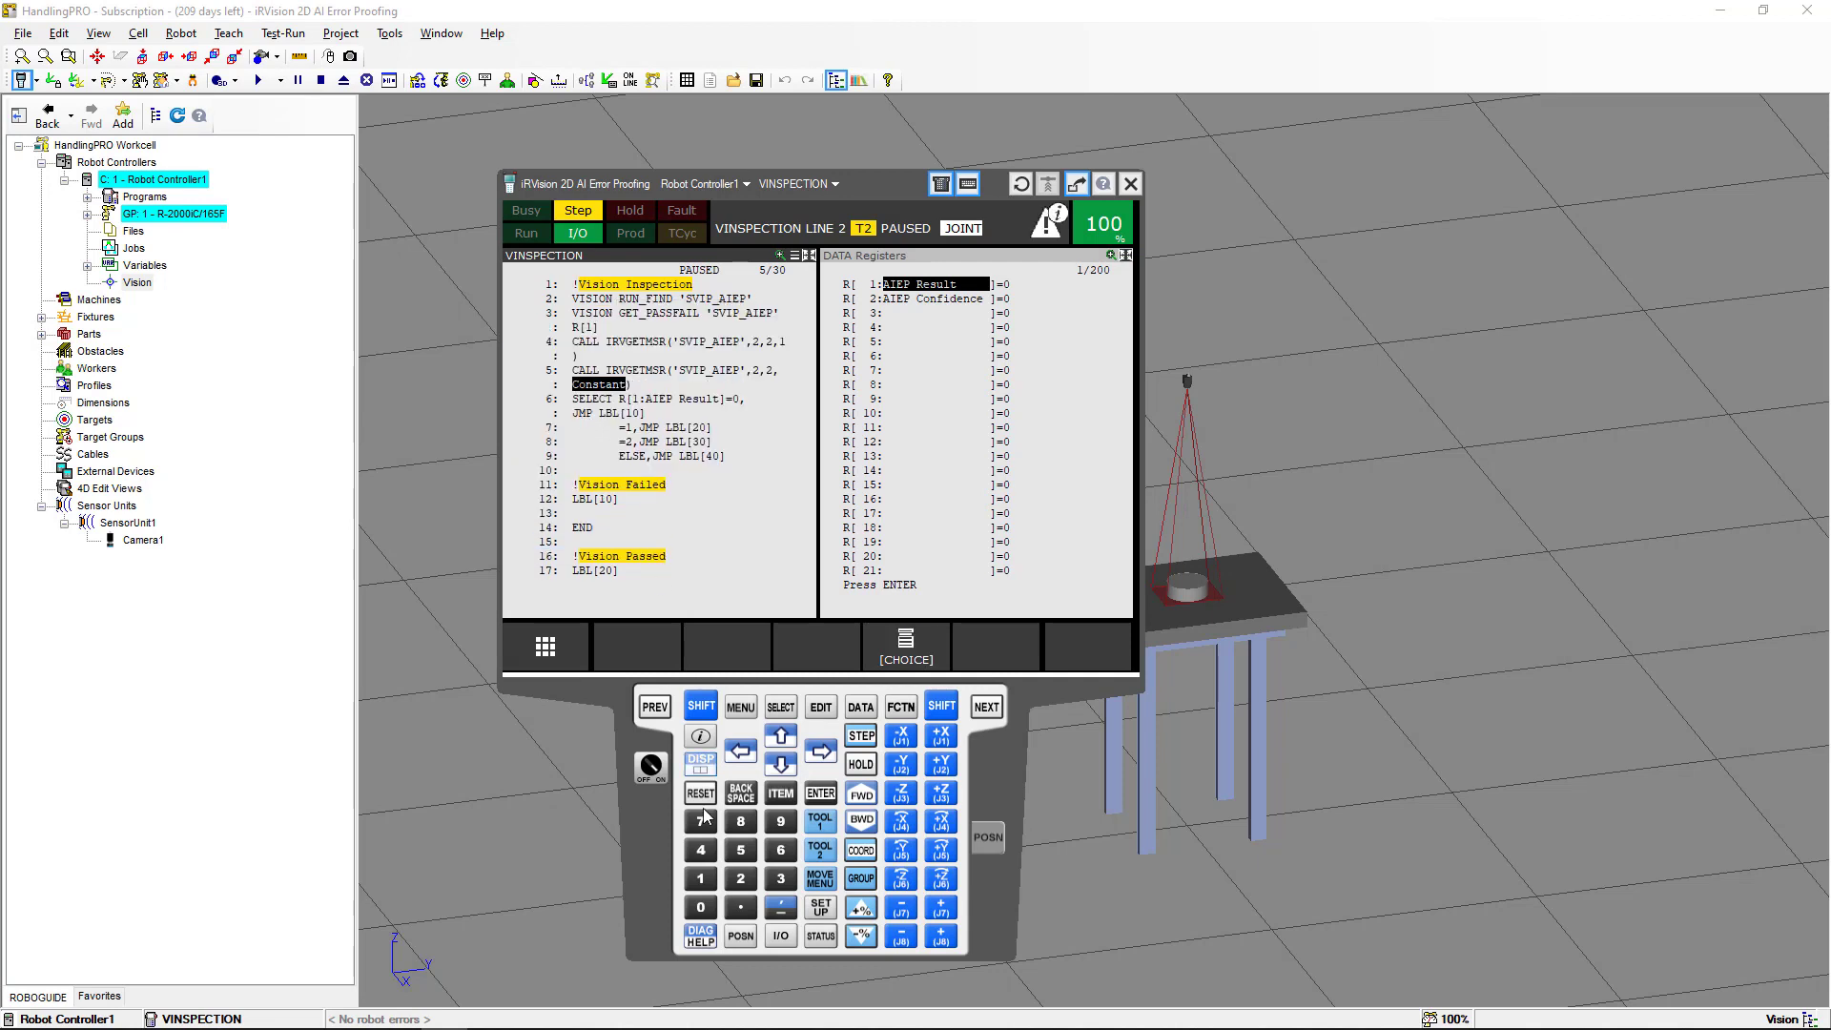
click(699, 878)
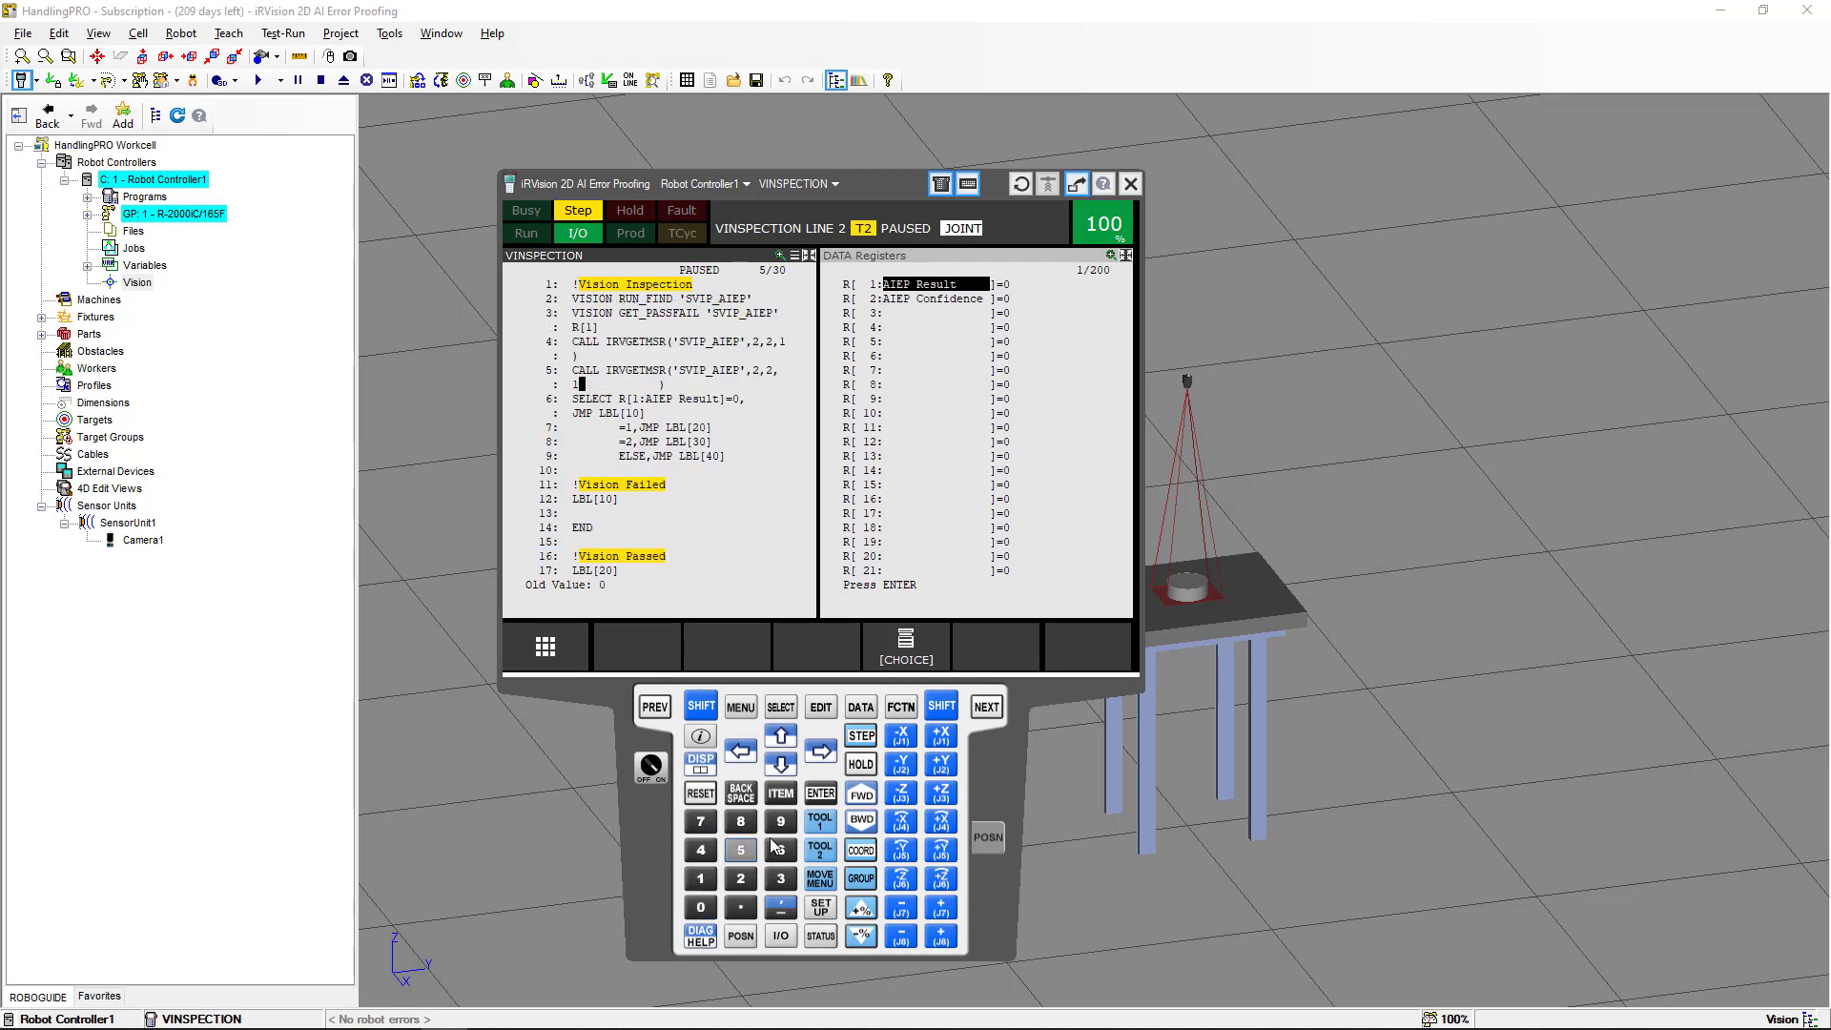
click(821, 795)
click(821, 794)
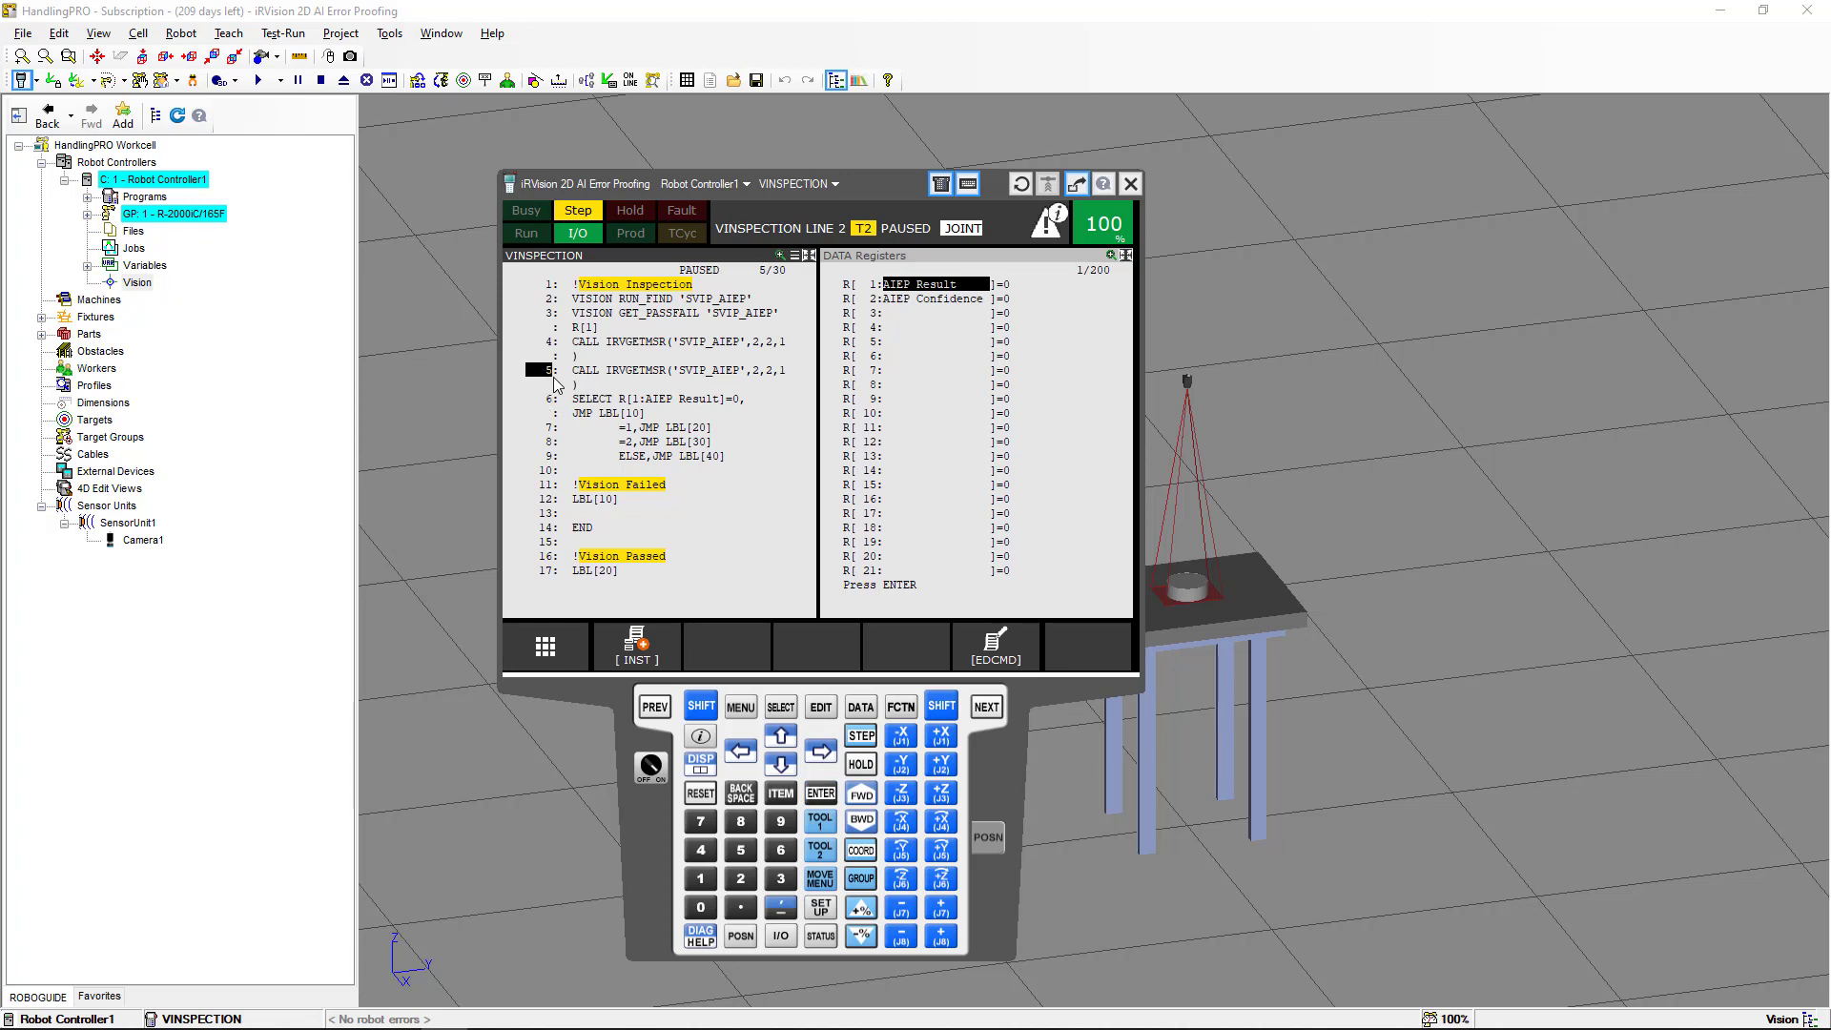
Delete the duplicate IRVGETMSR call on line 5 of VINSPECTION and insert one blank line in its place
click(982, 660)
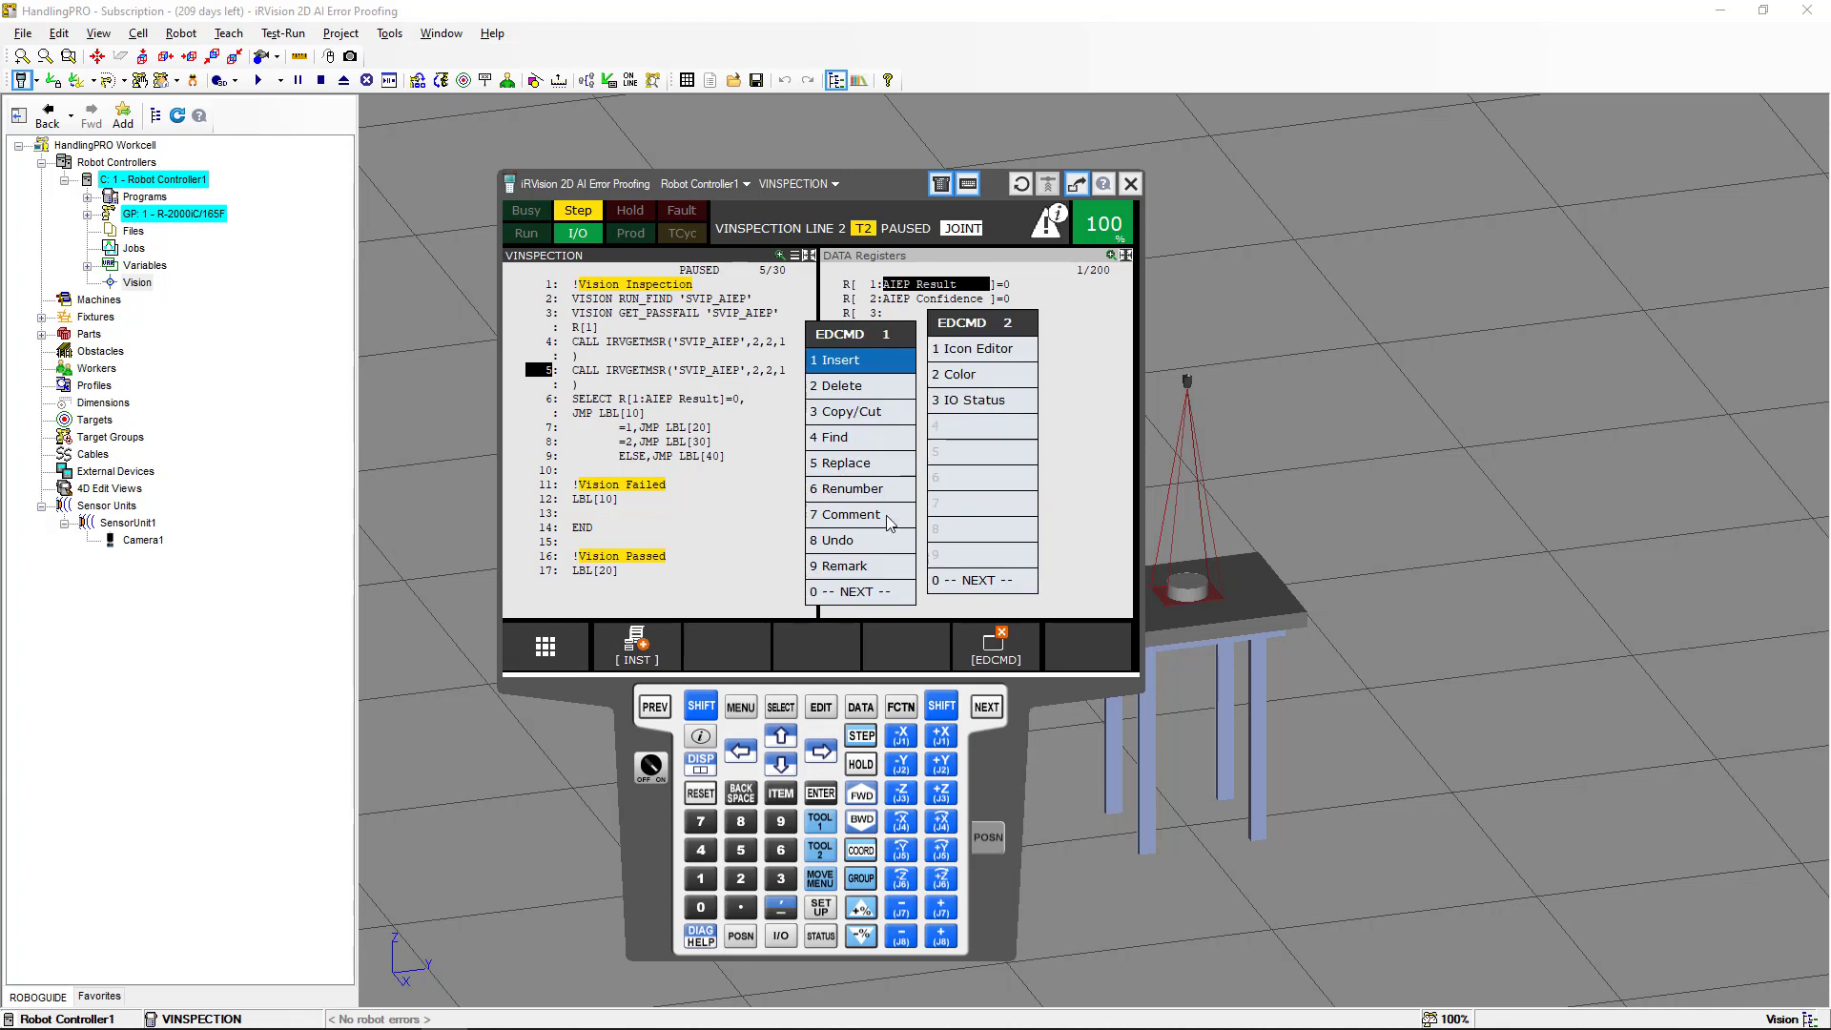
click(848, 390)
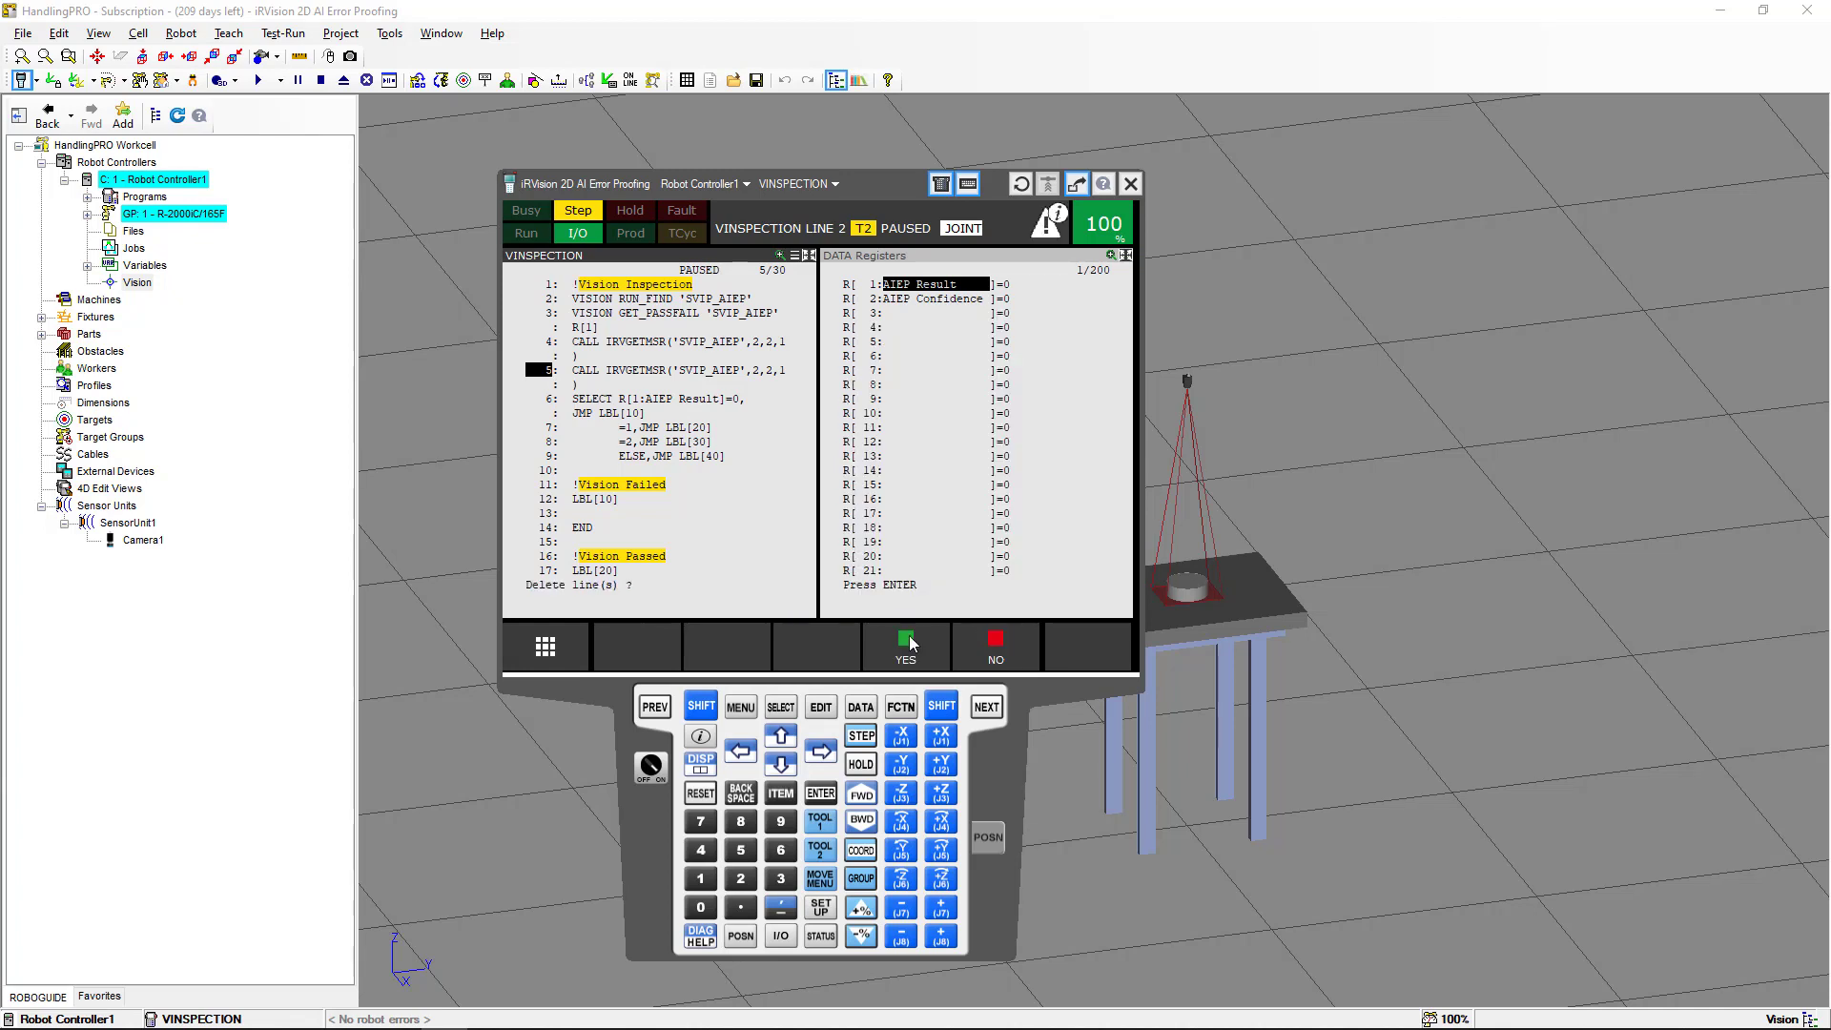
click(905, 646)
click(977, 647)
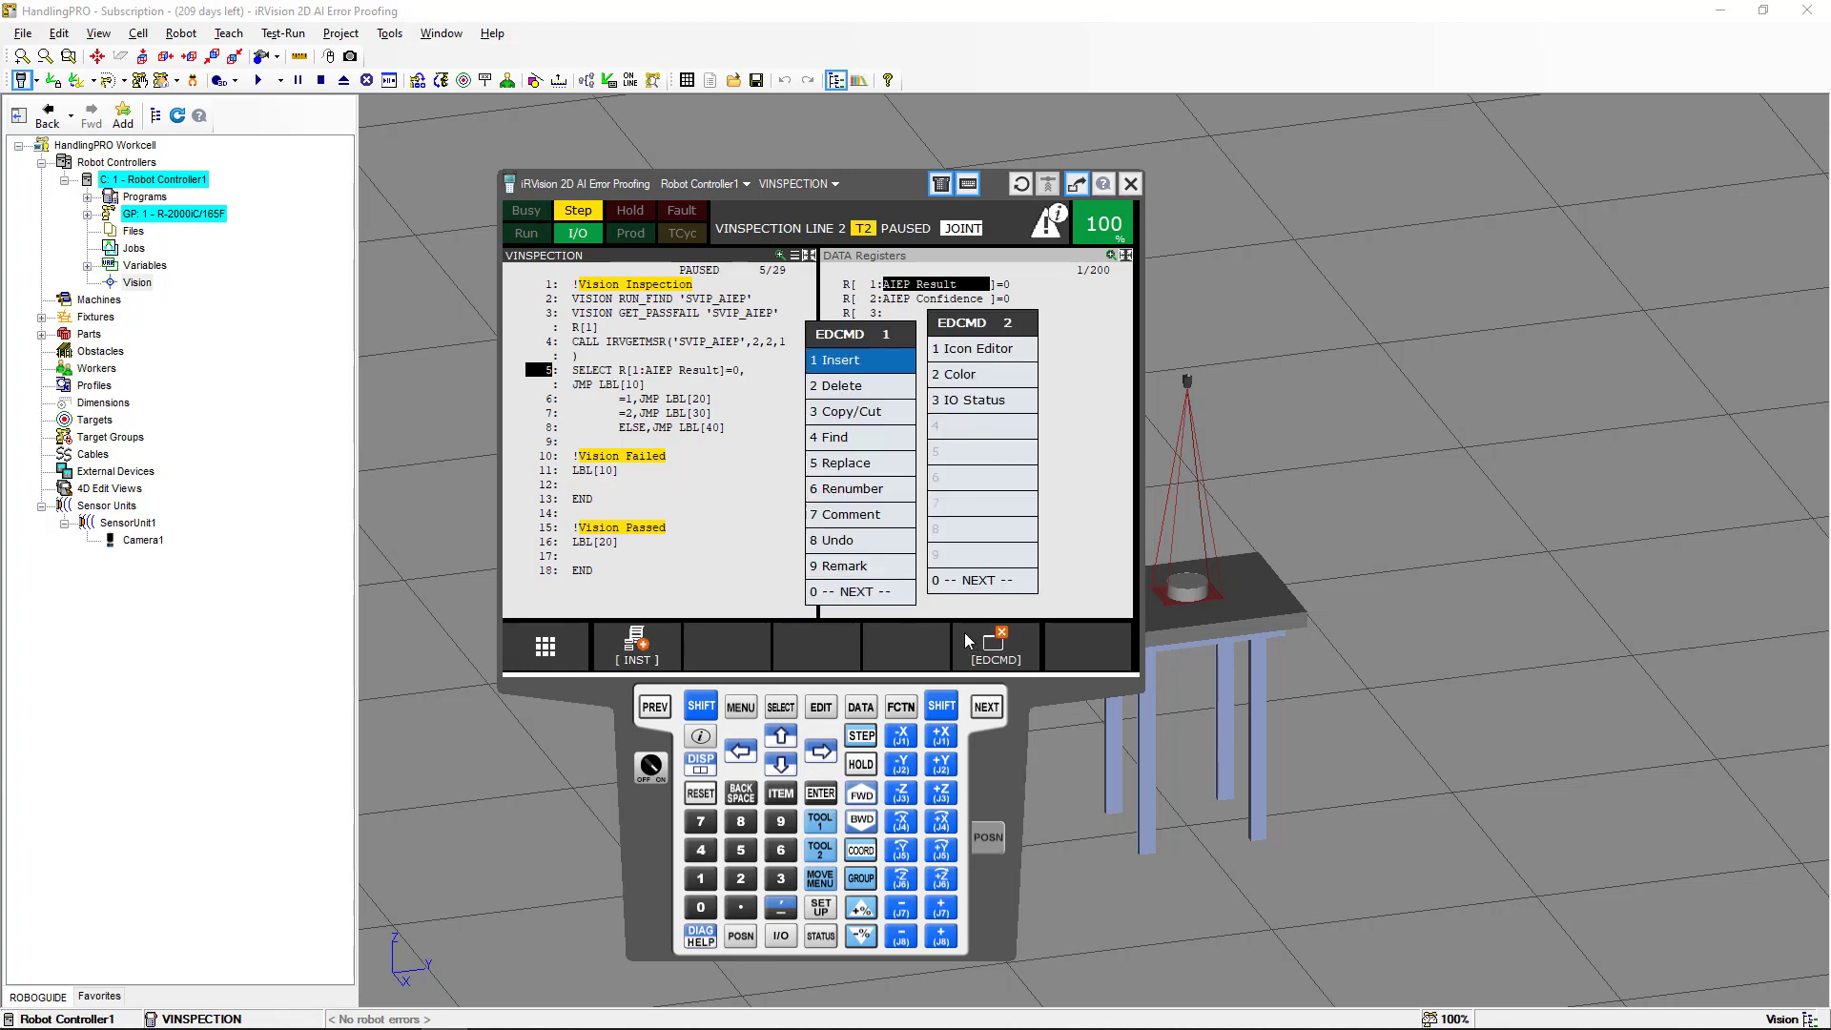
click(820, 794)
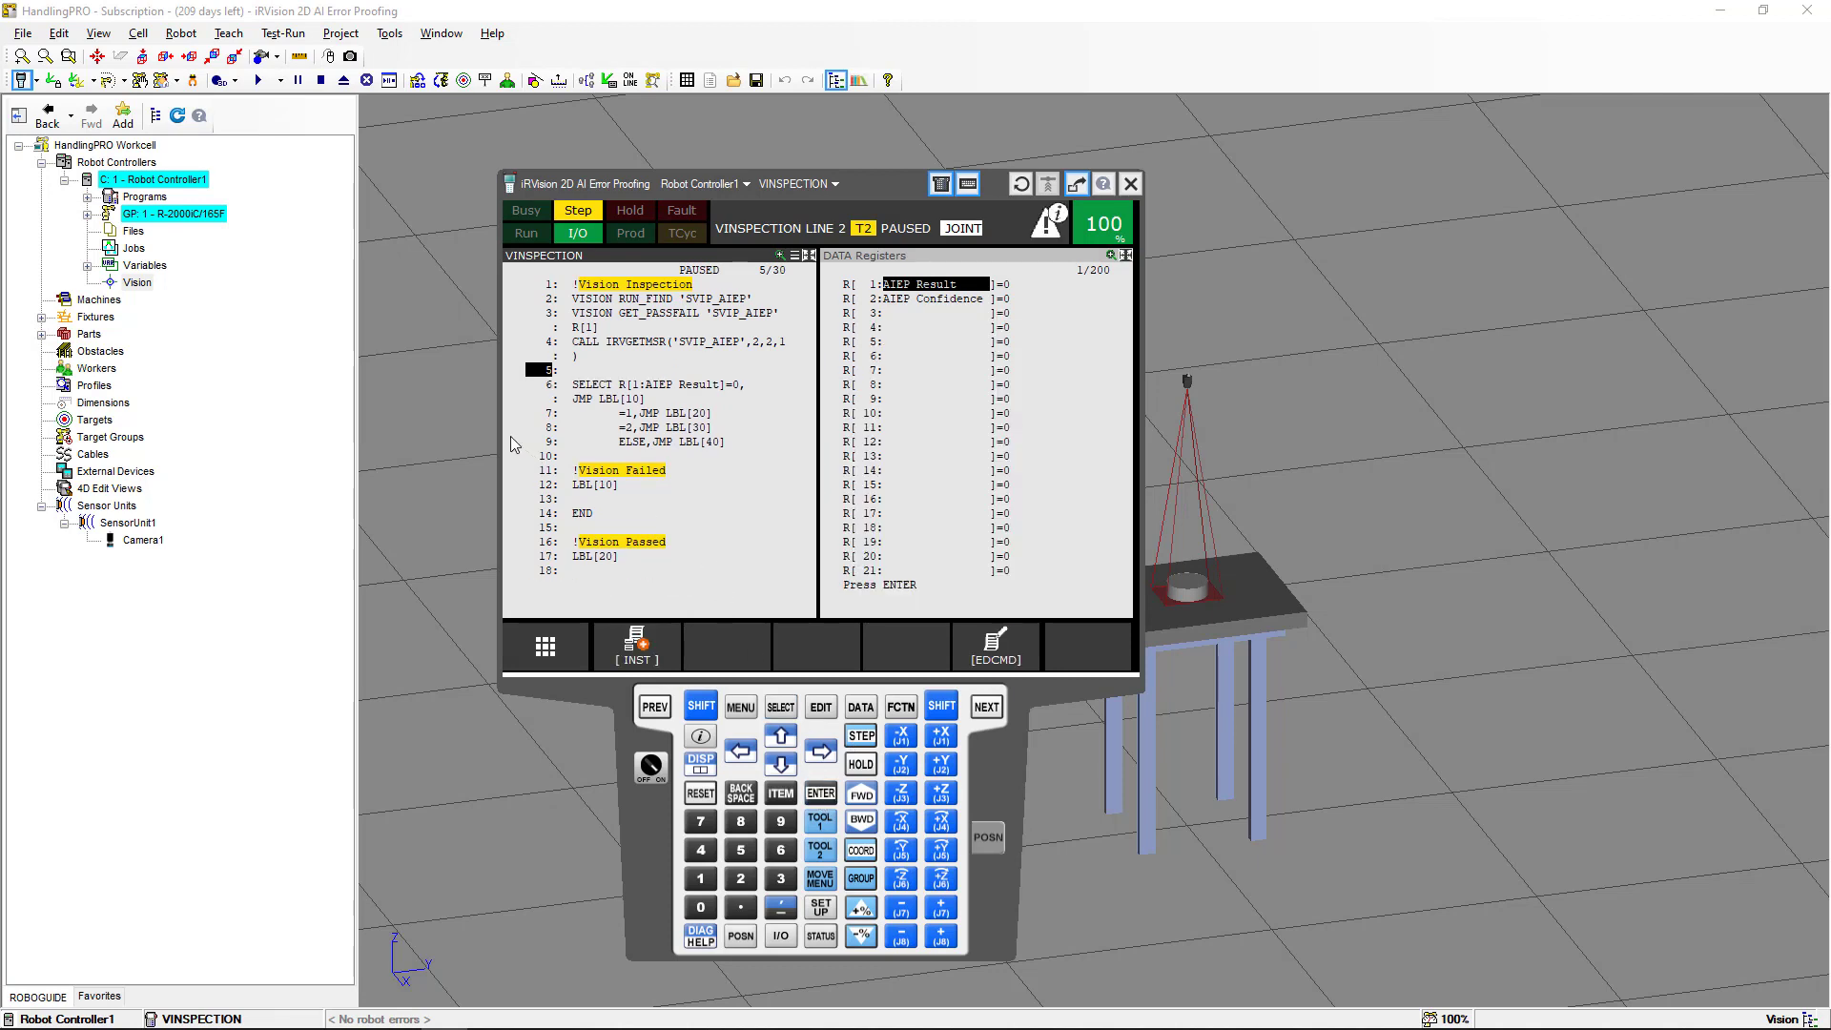
Execute VINSPECTION in step mode from line 1 until the program ends, updating the AIEP Result and AIEP Confidence registers
click(700, 704)
click(781, 735)
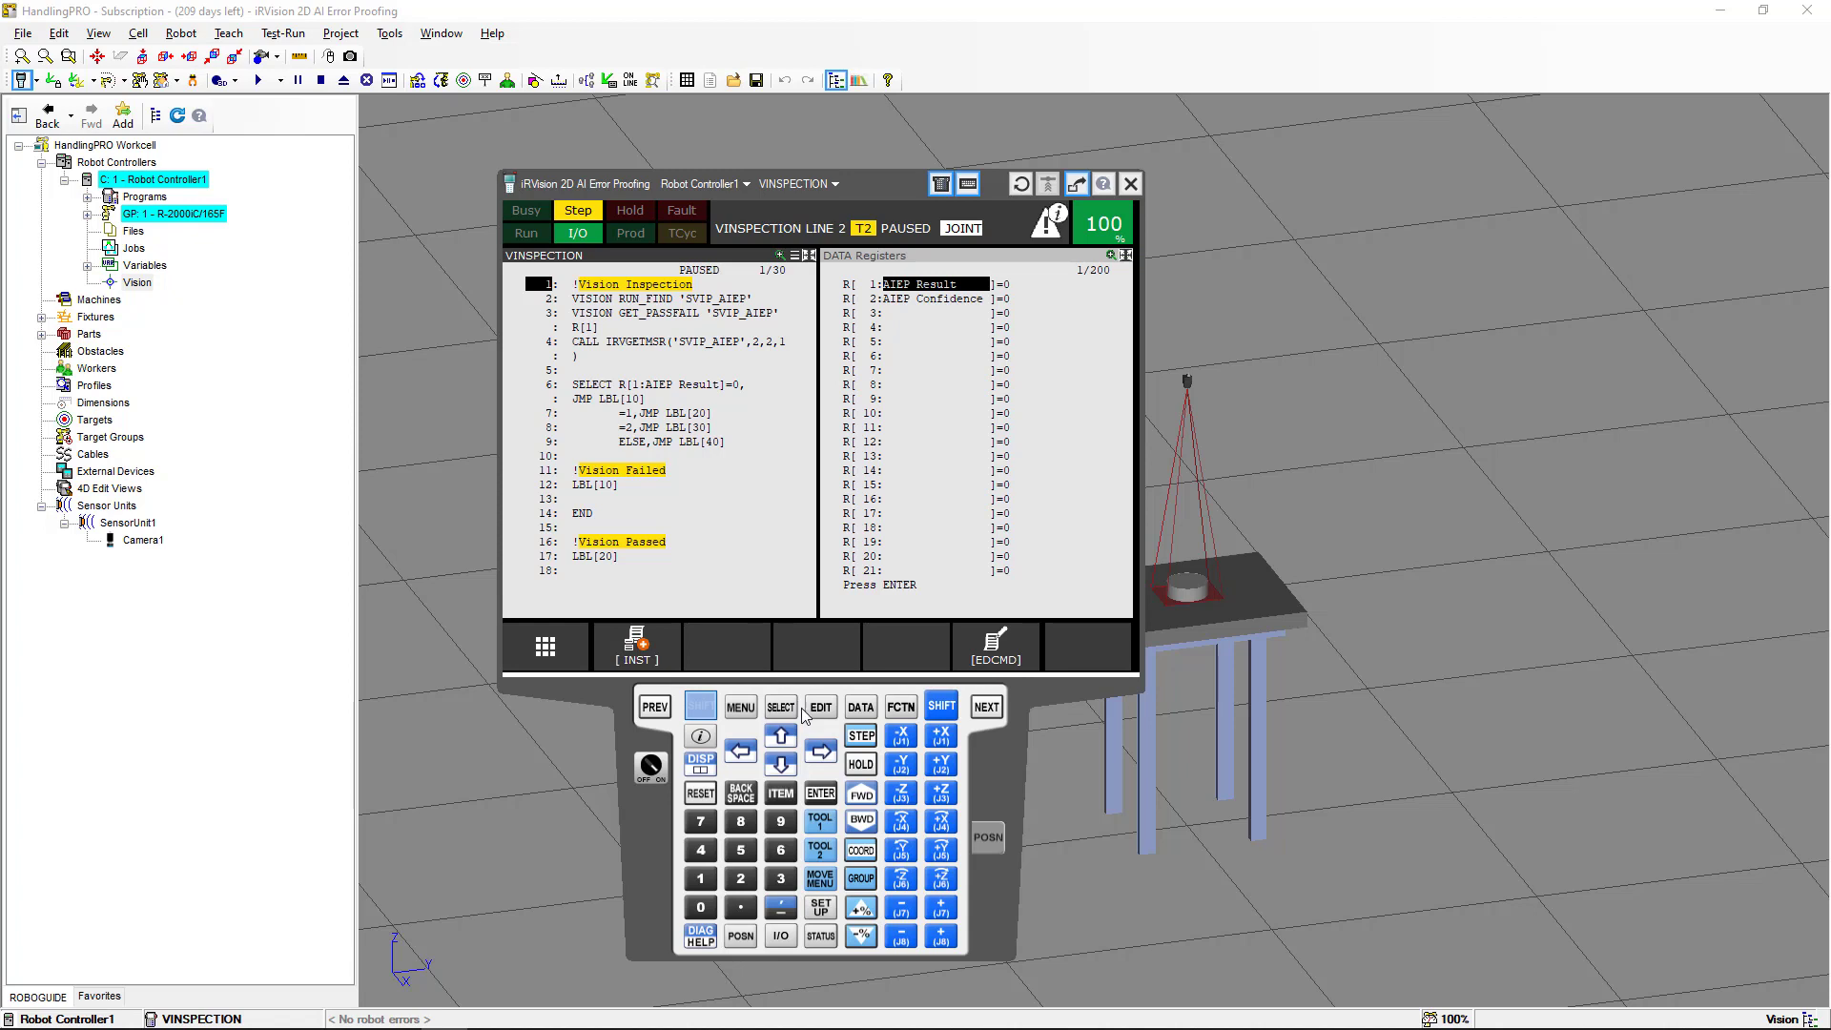
click(860, 795)
click(858, 797)
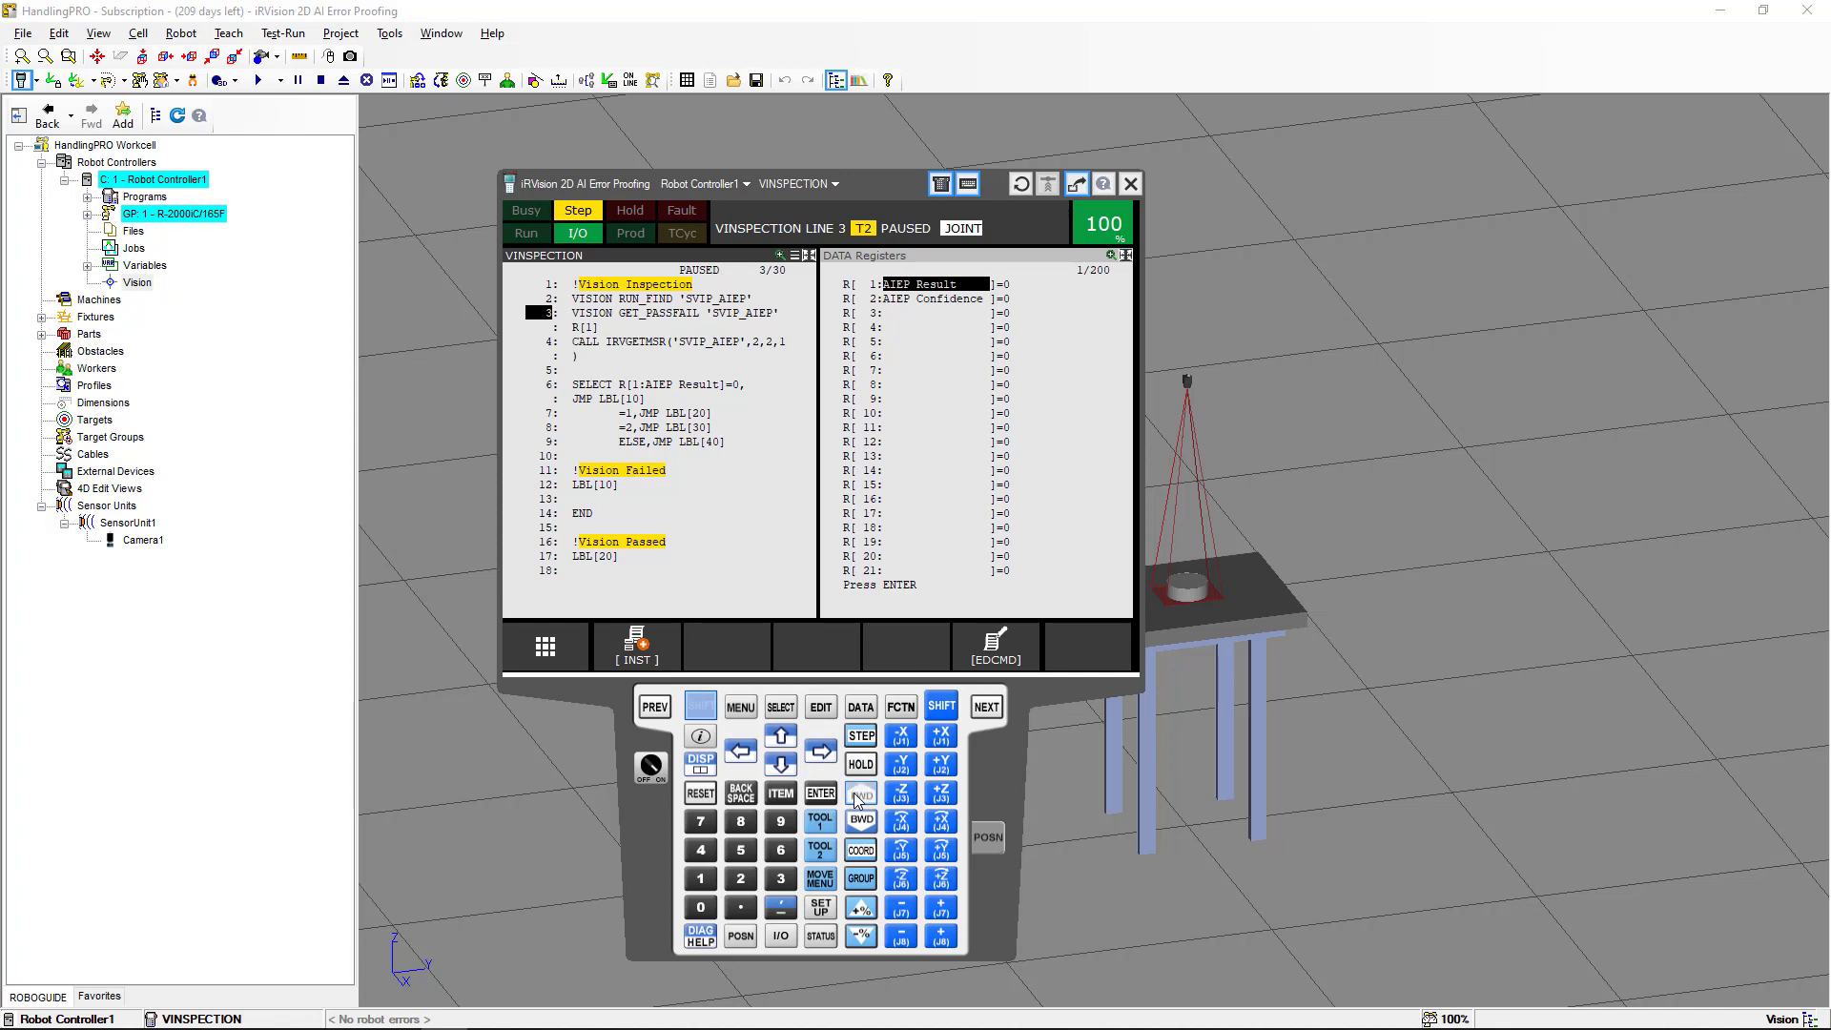
click(859, 795)
click(862, 794)
click(863, 797)
click(863, 798)
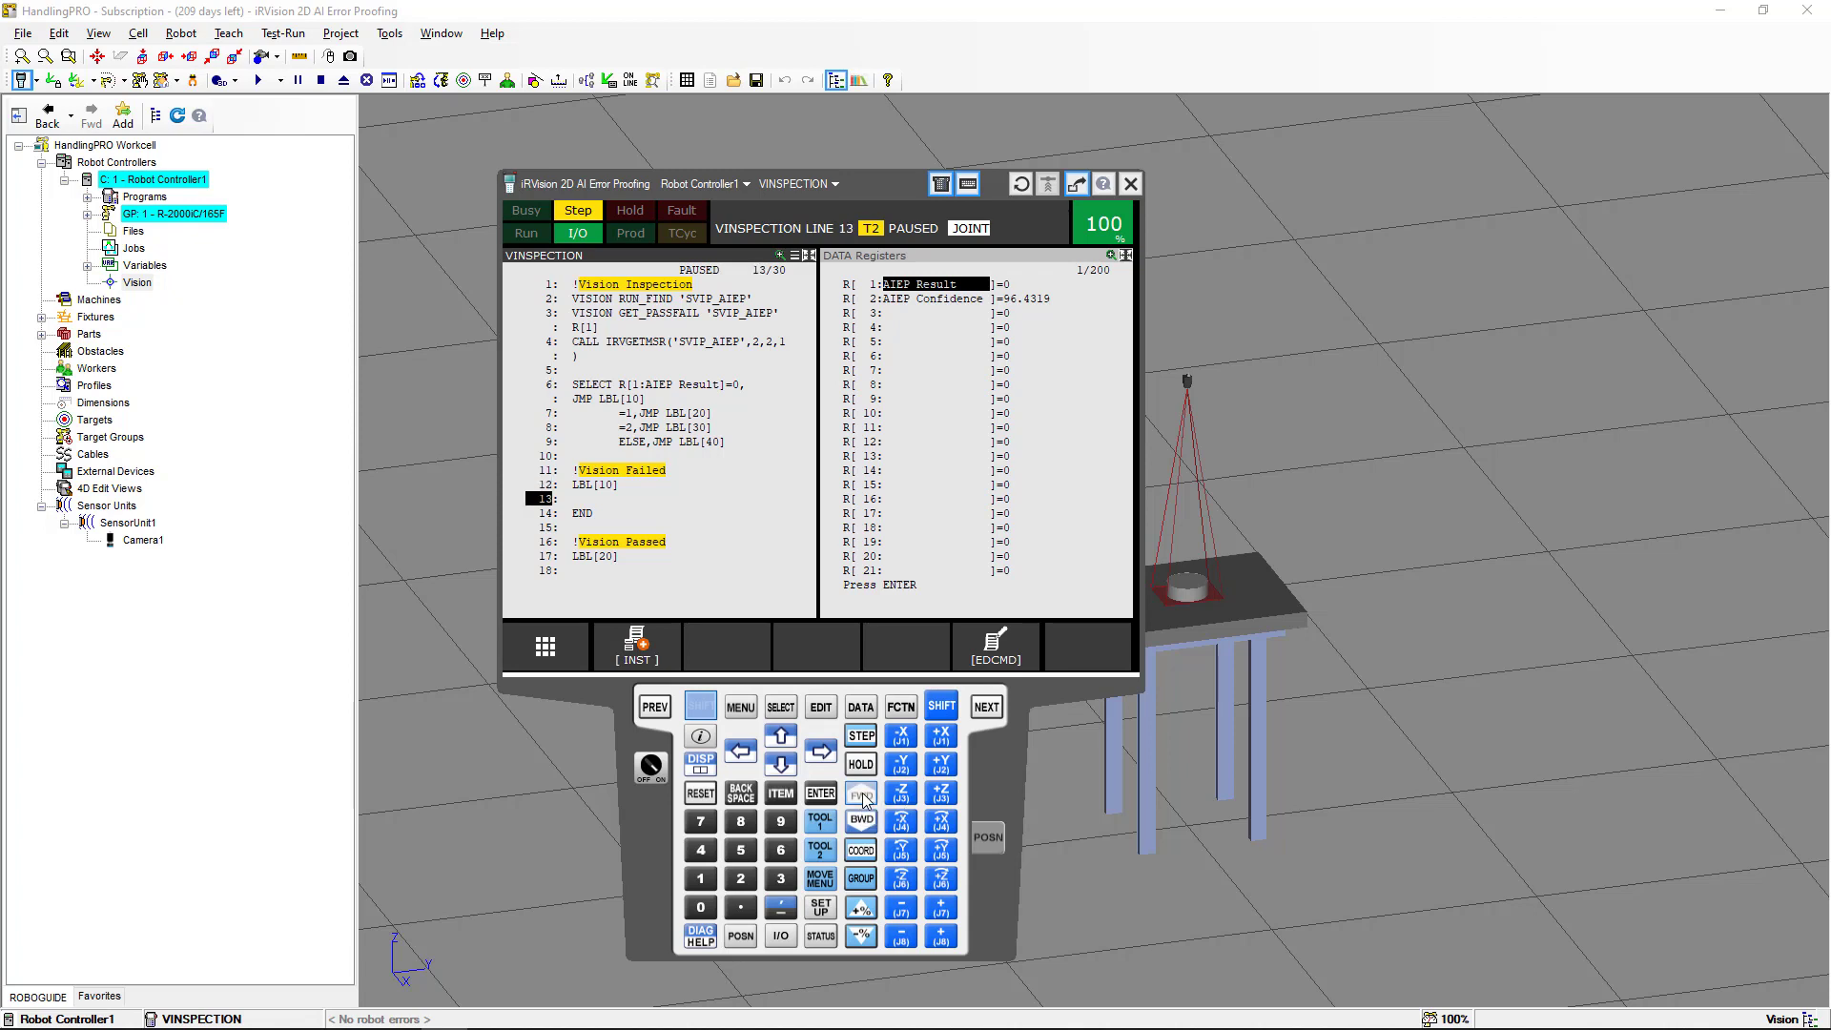
click(863, 797)
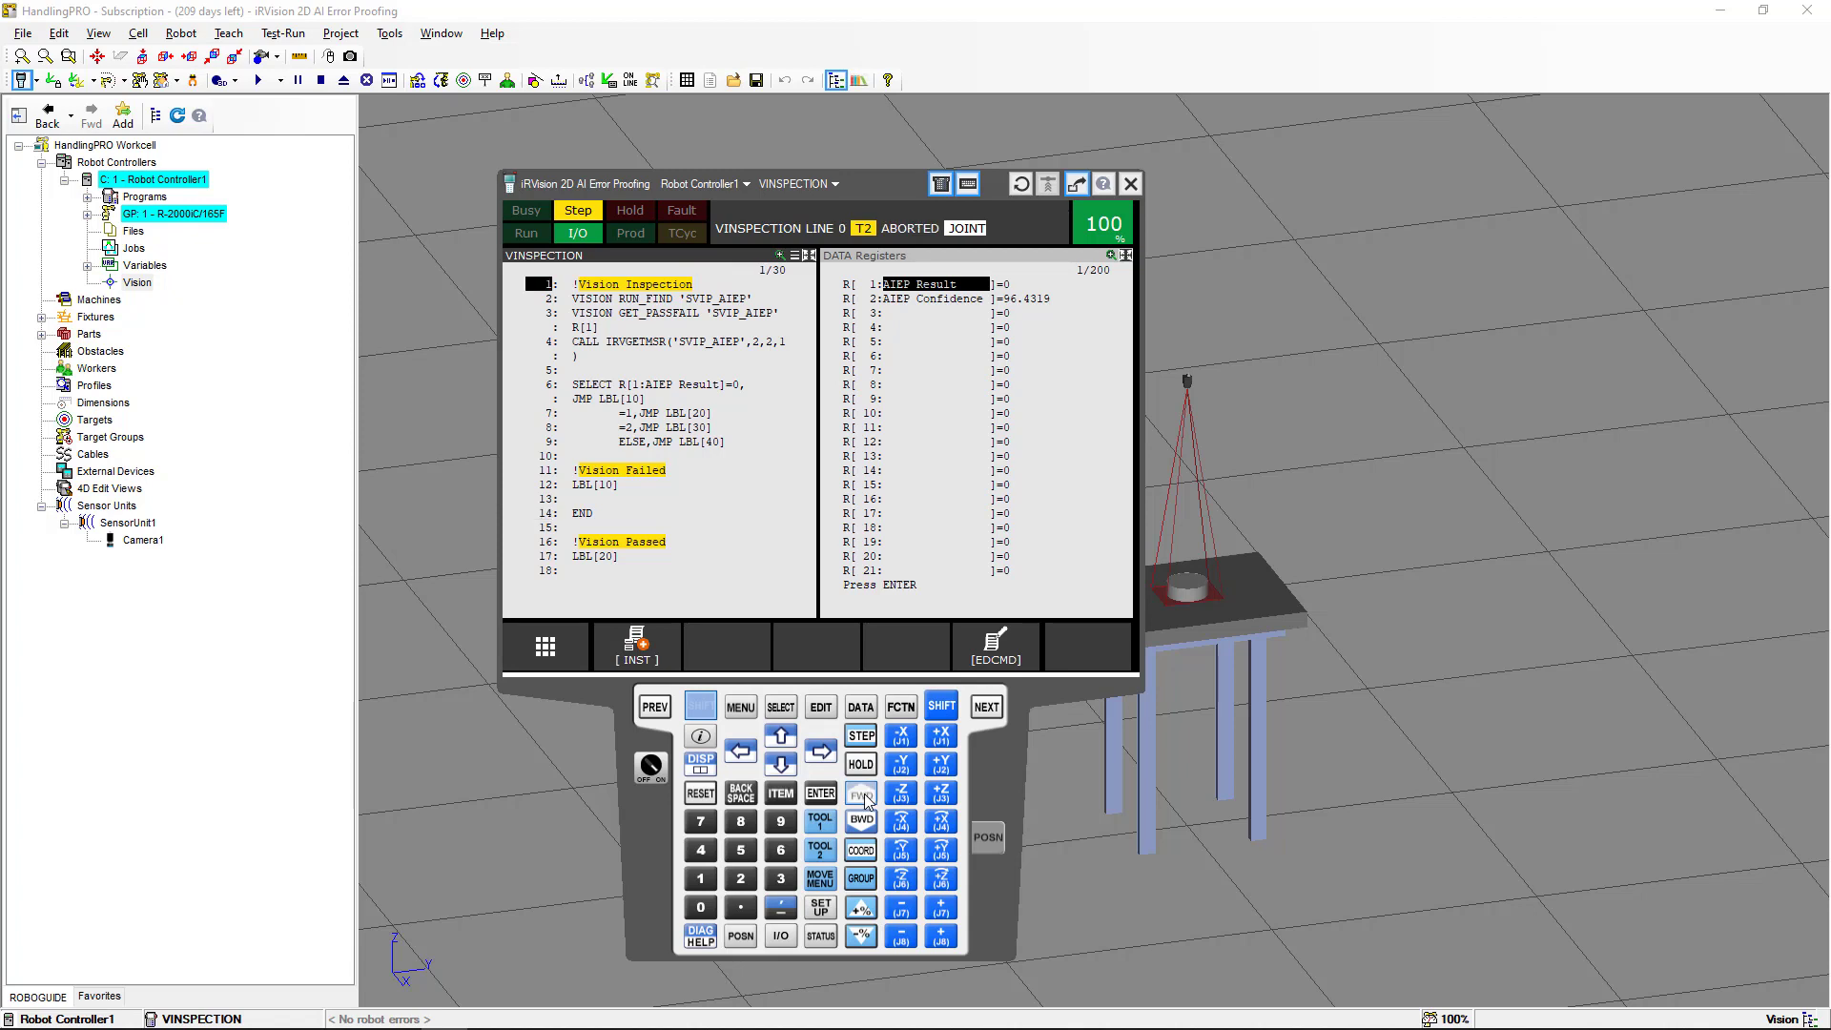
Minimize the teach pendant, switch to the UT1 folder in File Explorer, and replace Image00008.BMP with the copied Image00010.png
right_click(656, 822)
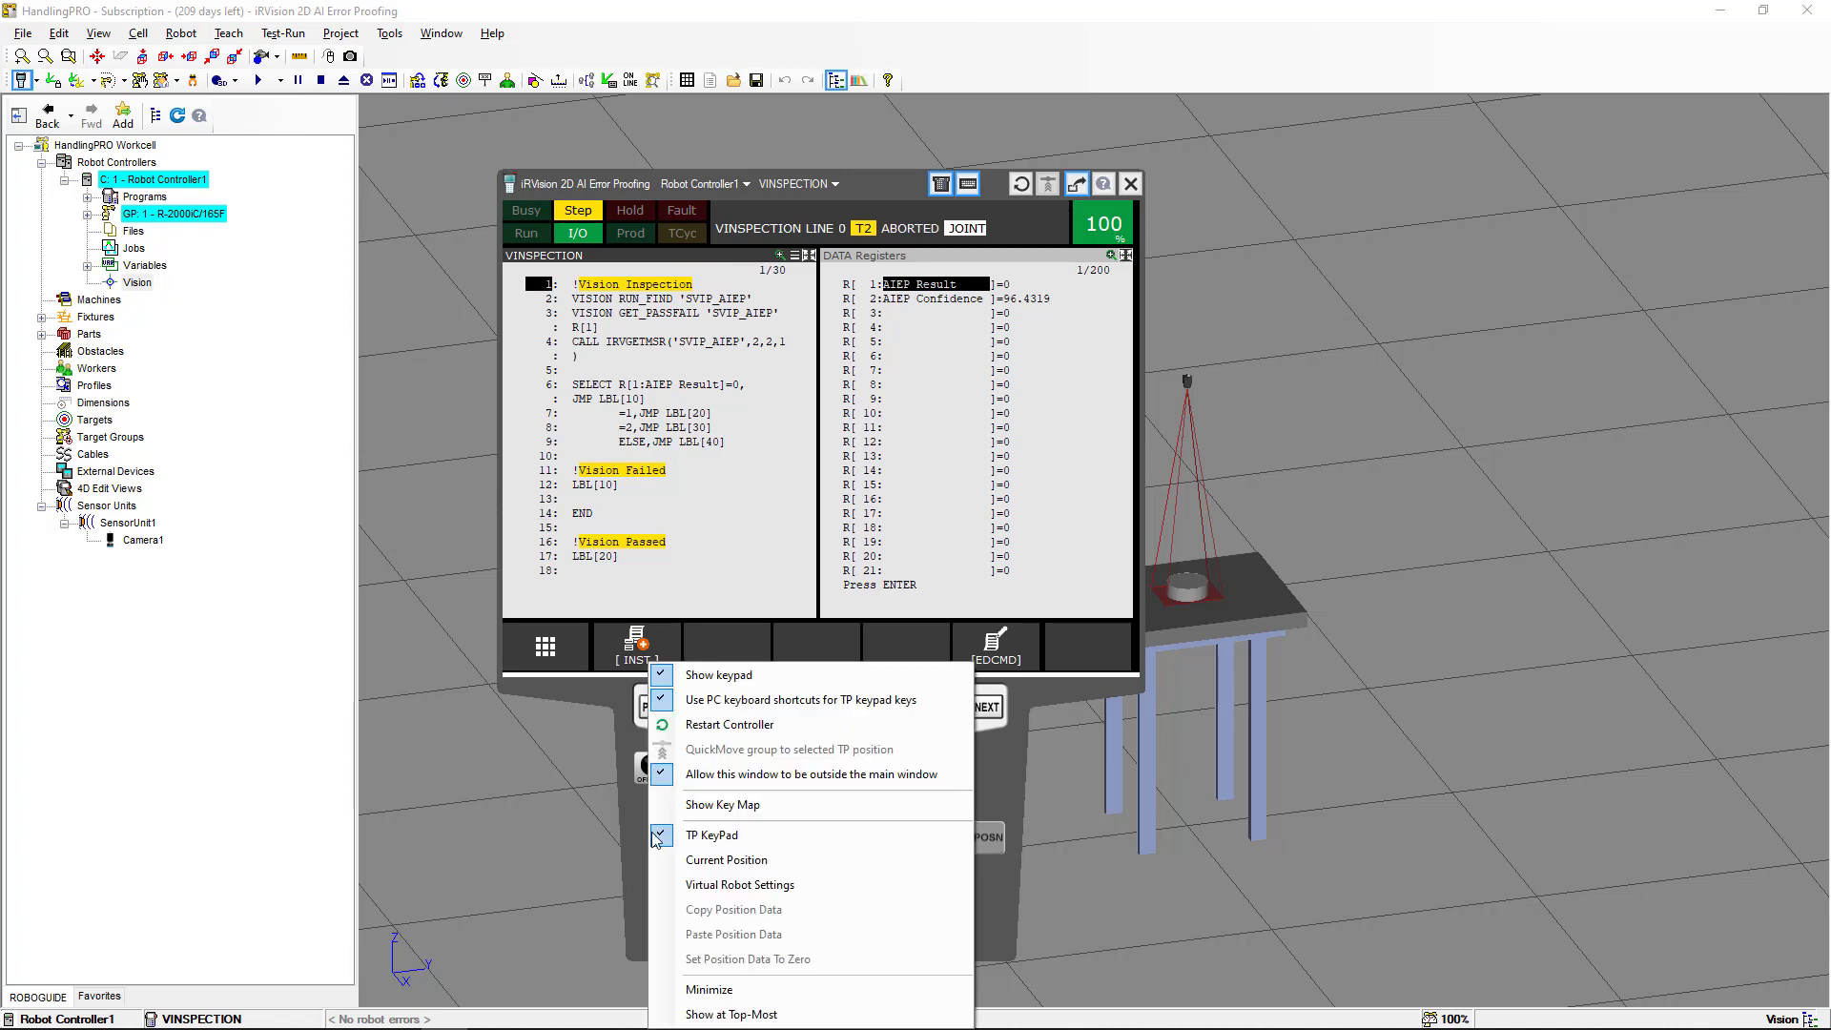
click(706, 990)
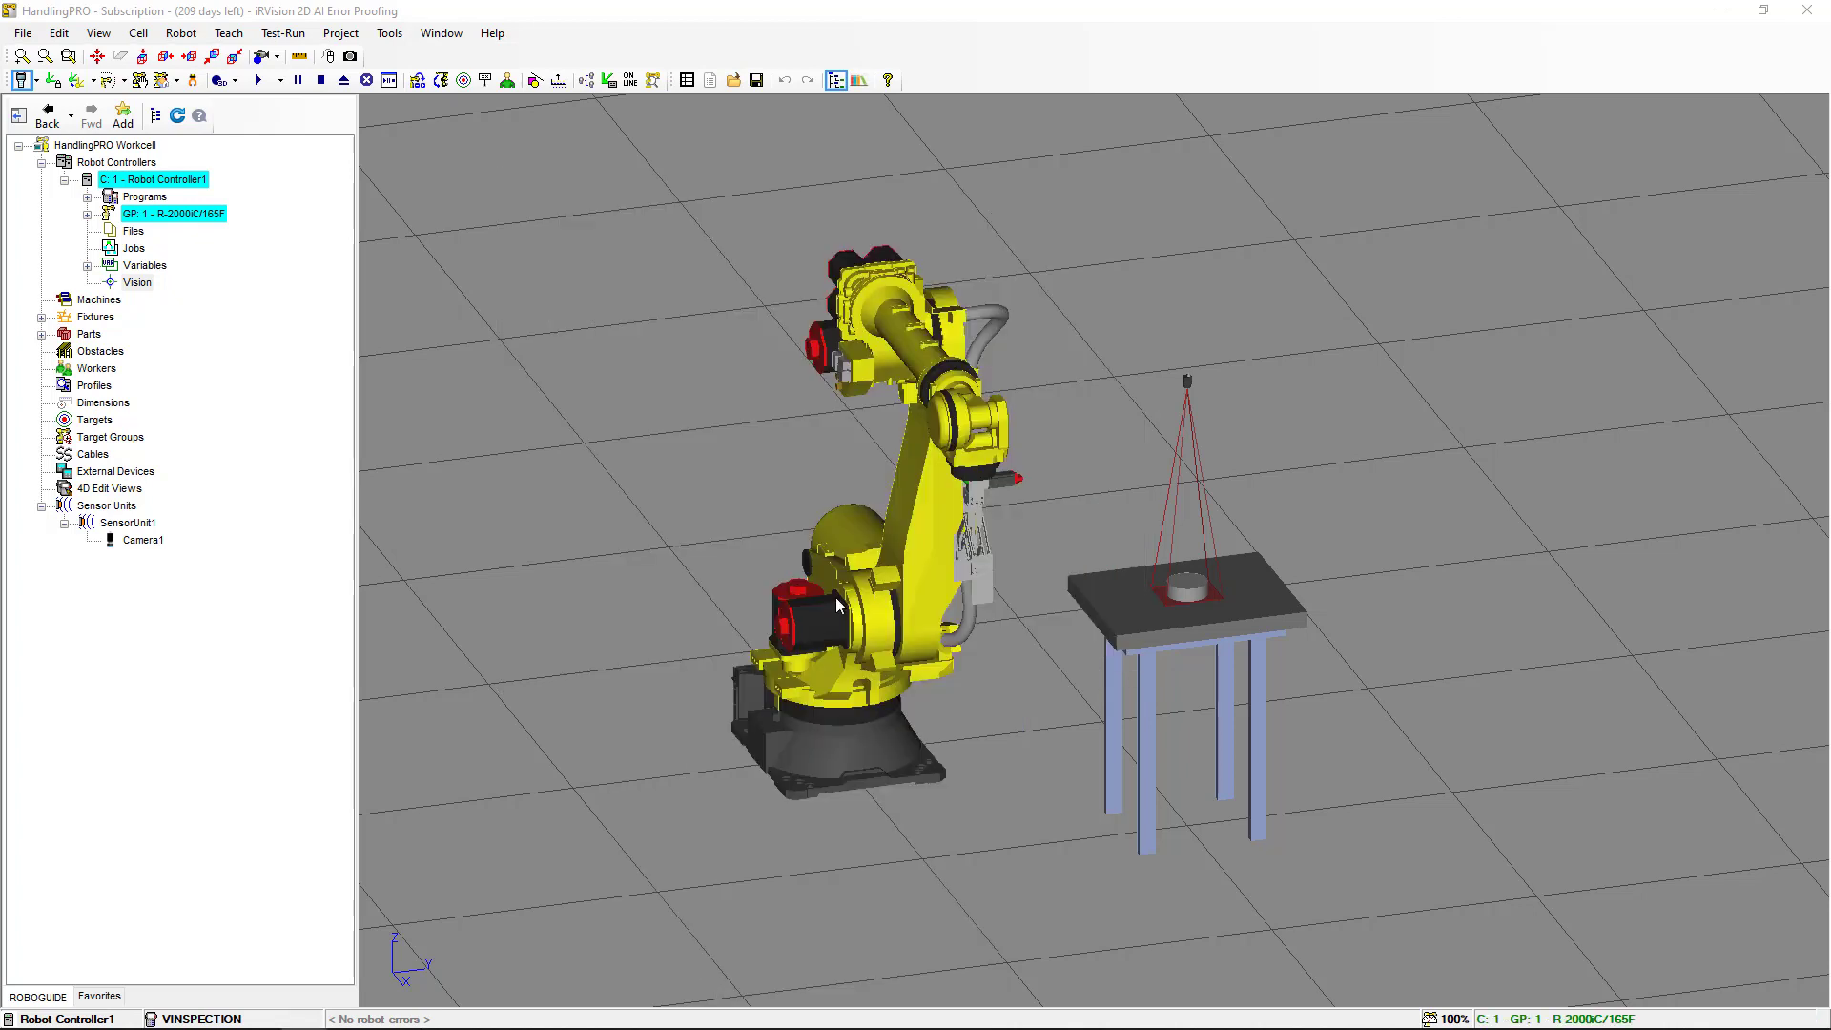
key(alt+Tab)
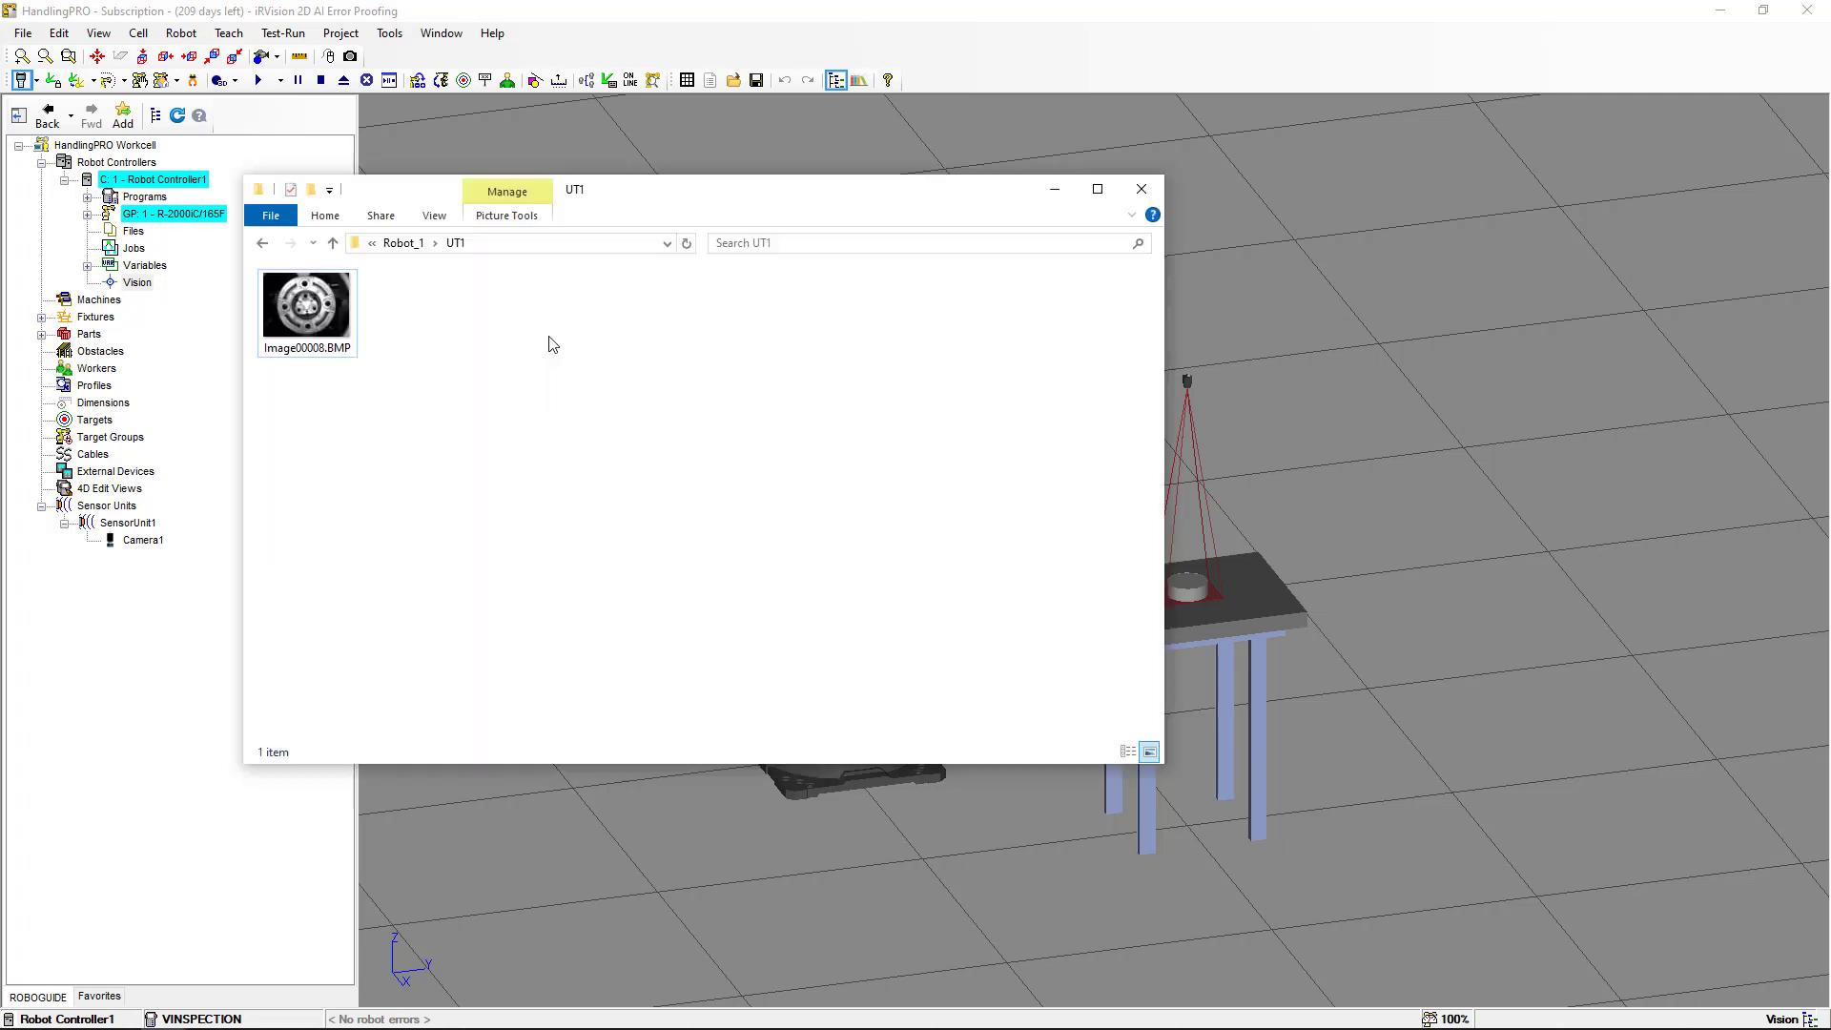
key(ctrl+v)
click(322, 356)
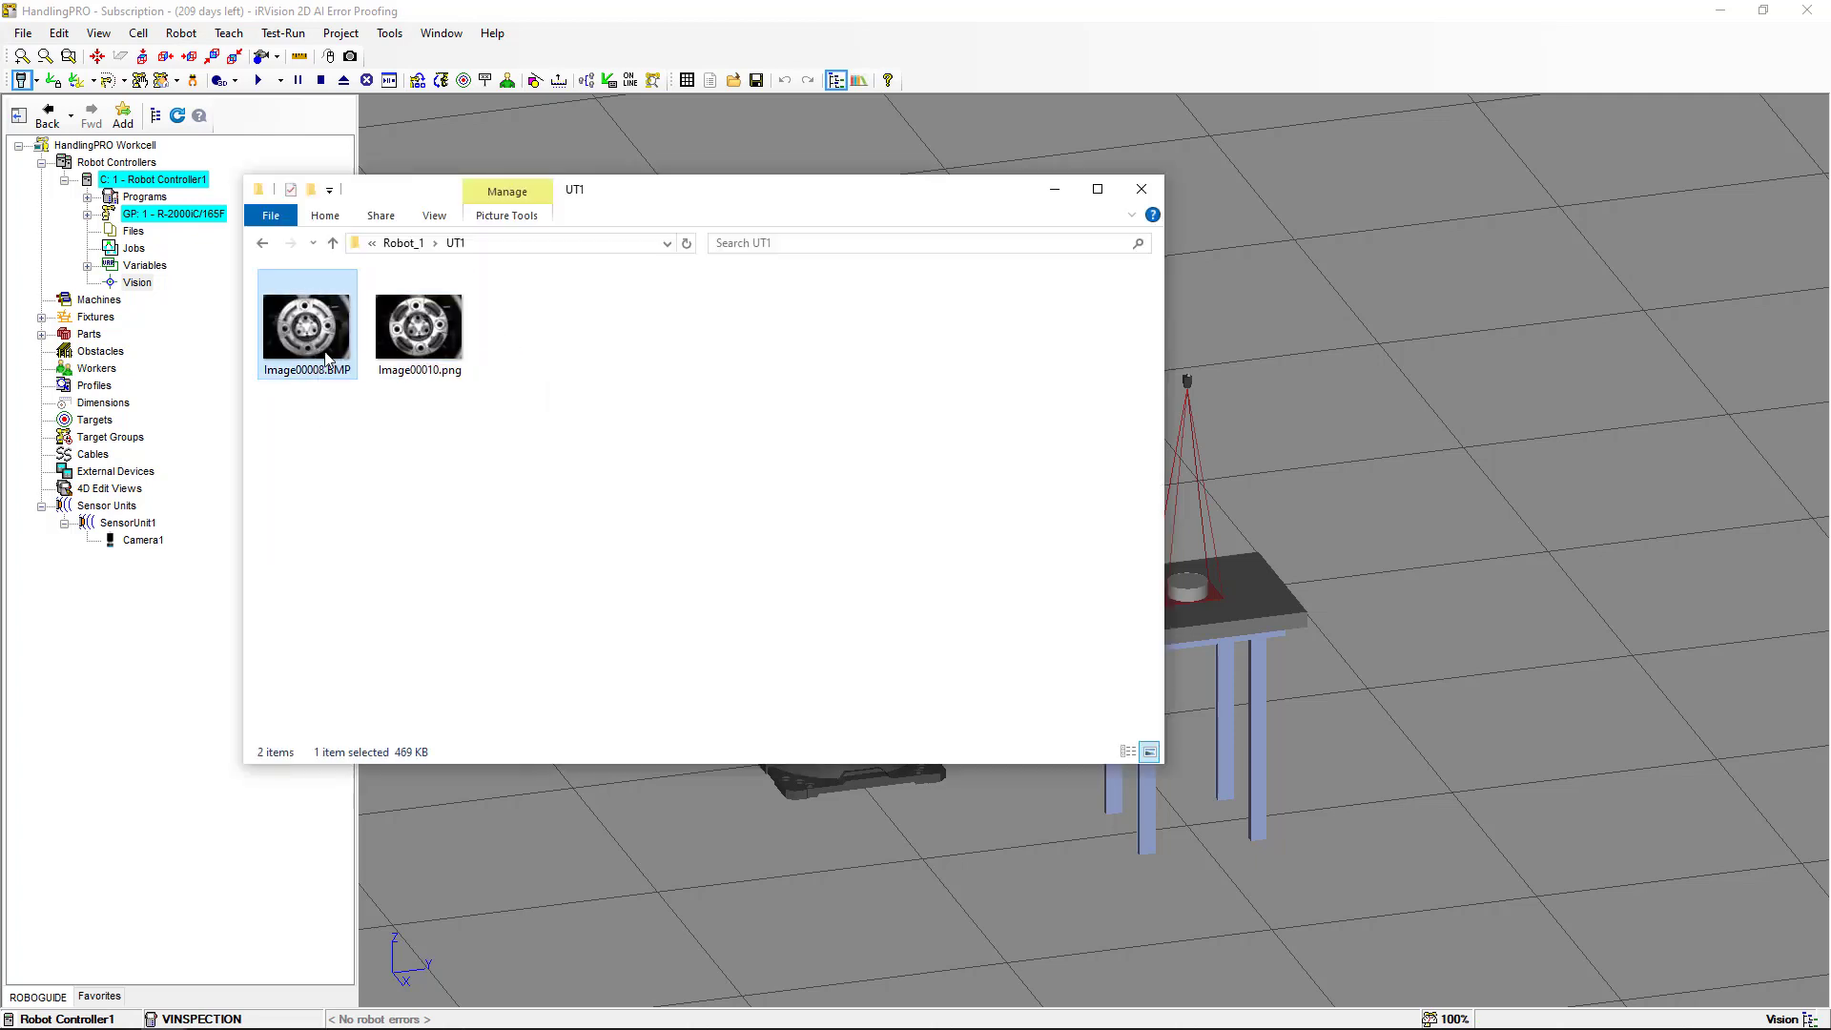
key(Delete)
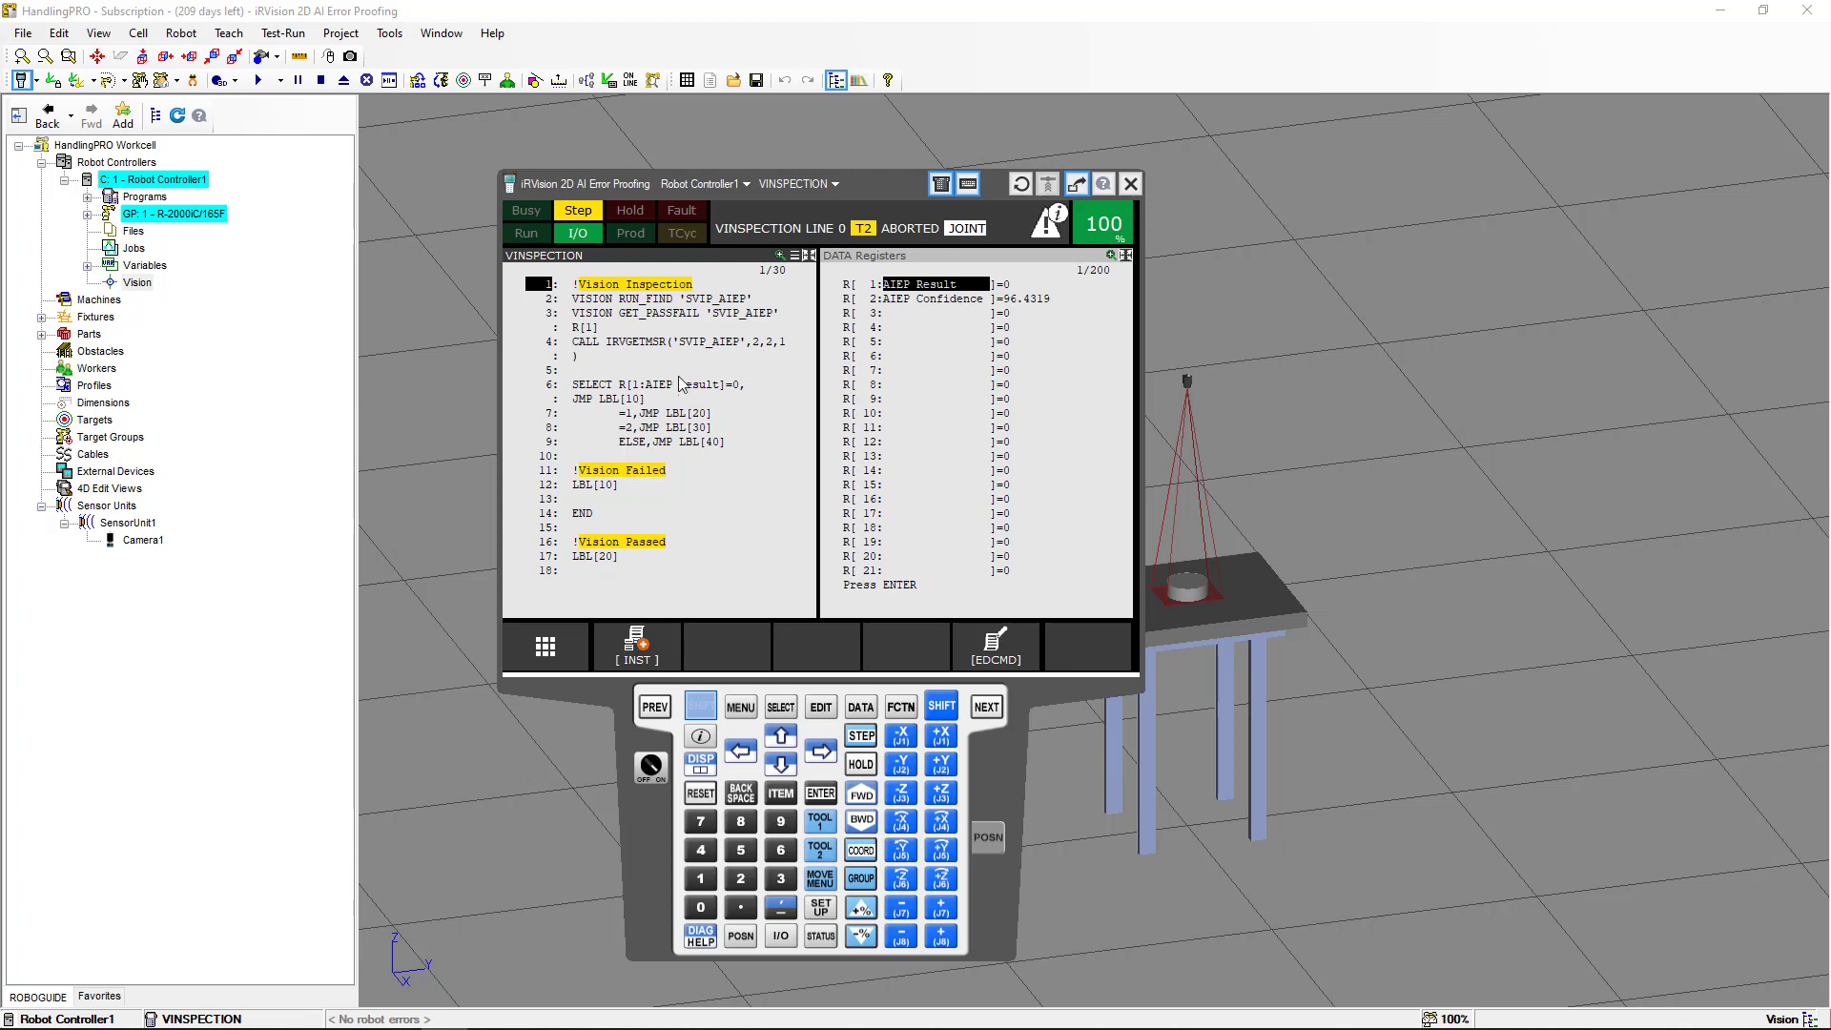
Return to the teach pendant and step through VINSPECTION again with Image00010.png until the program ends
click(862, 797)
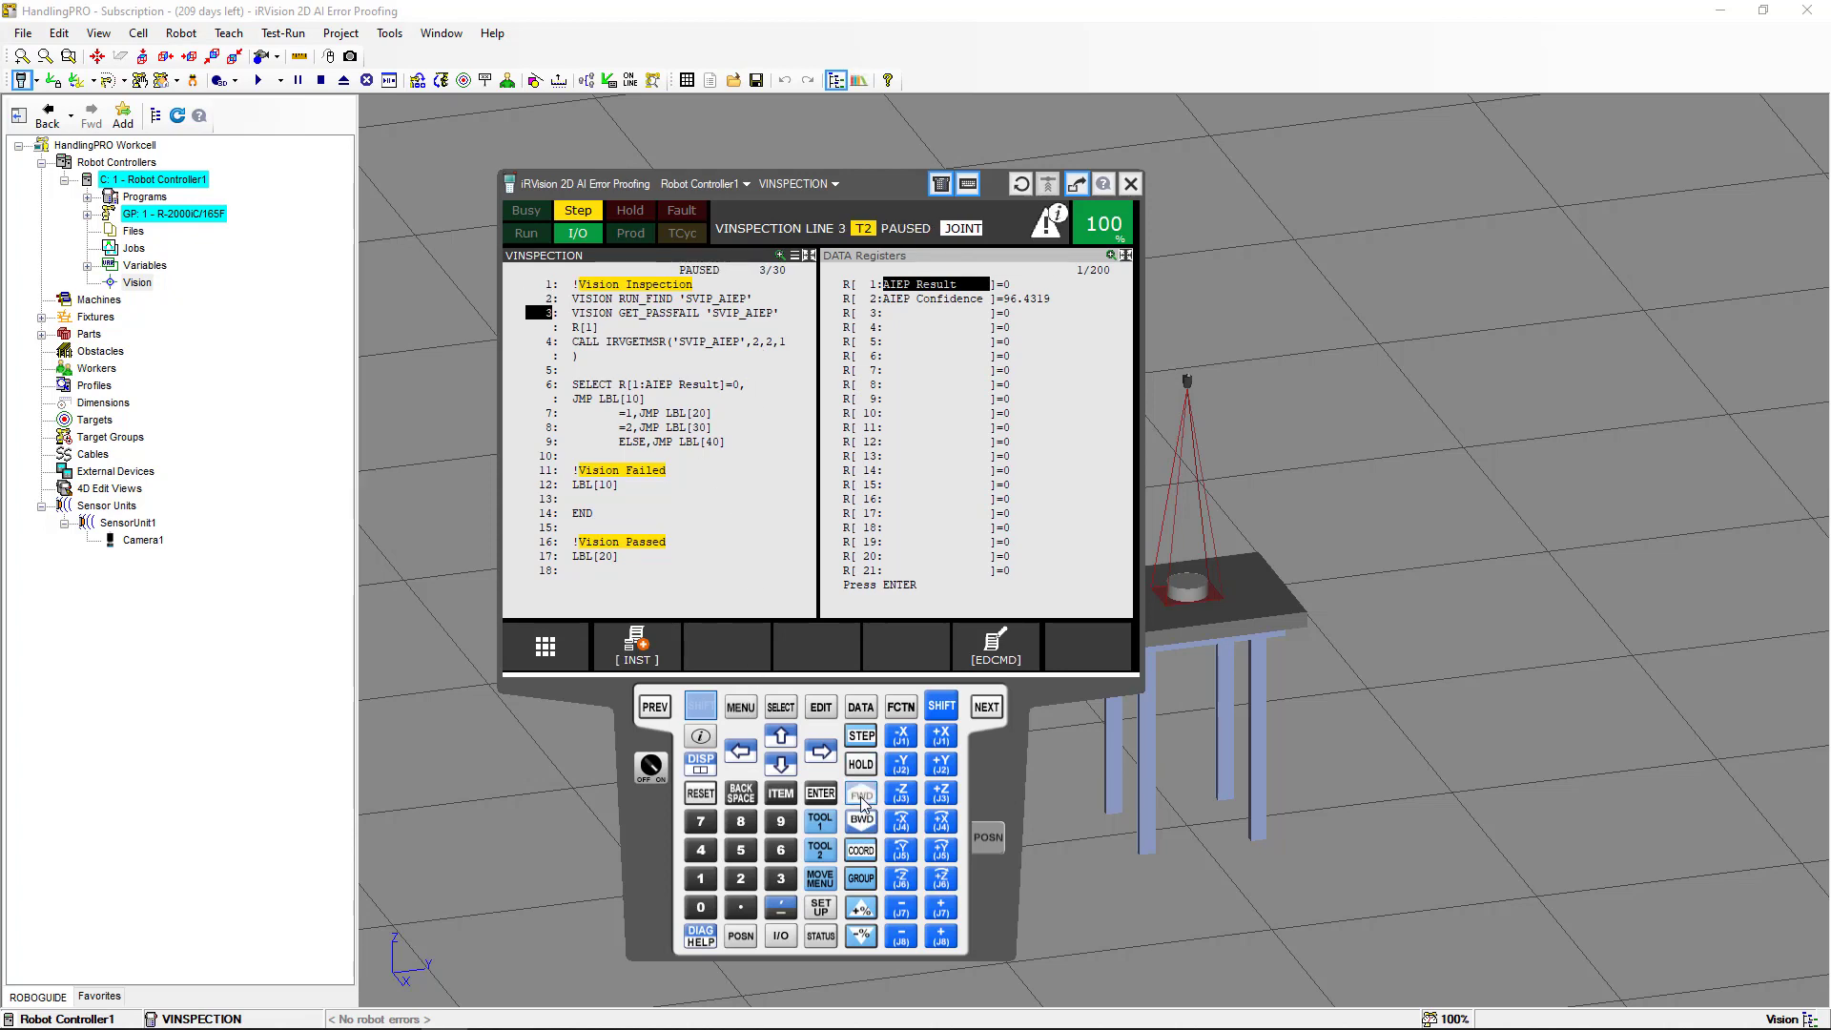
click(862, 797)
click(870, 789)
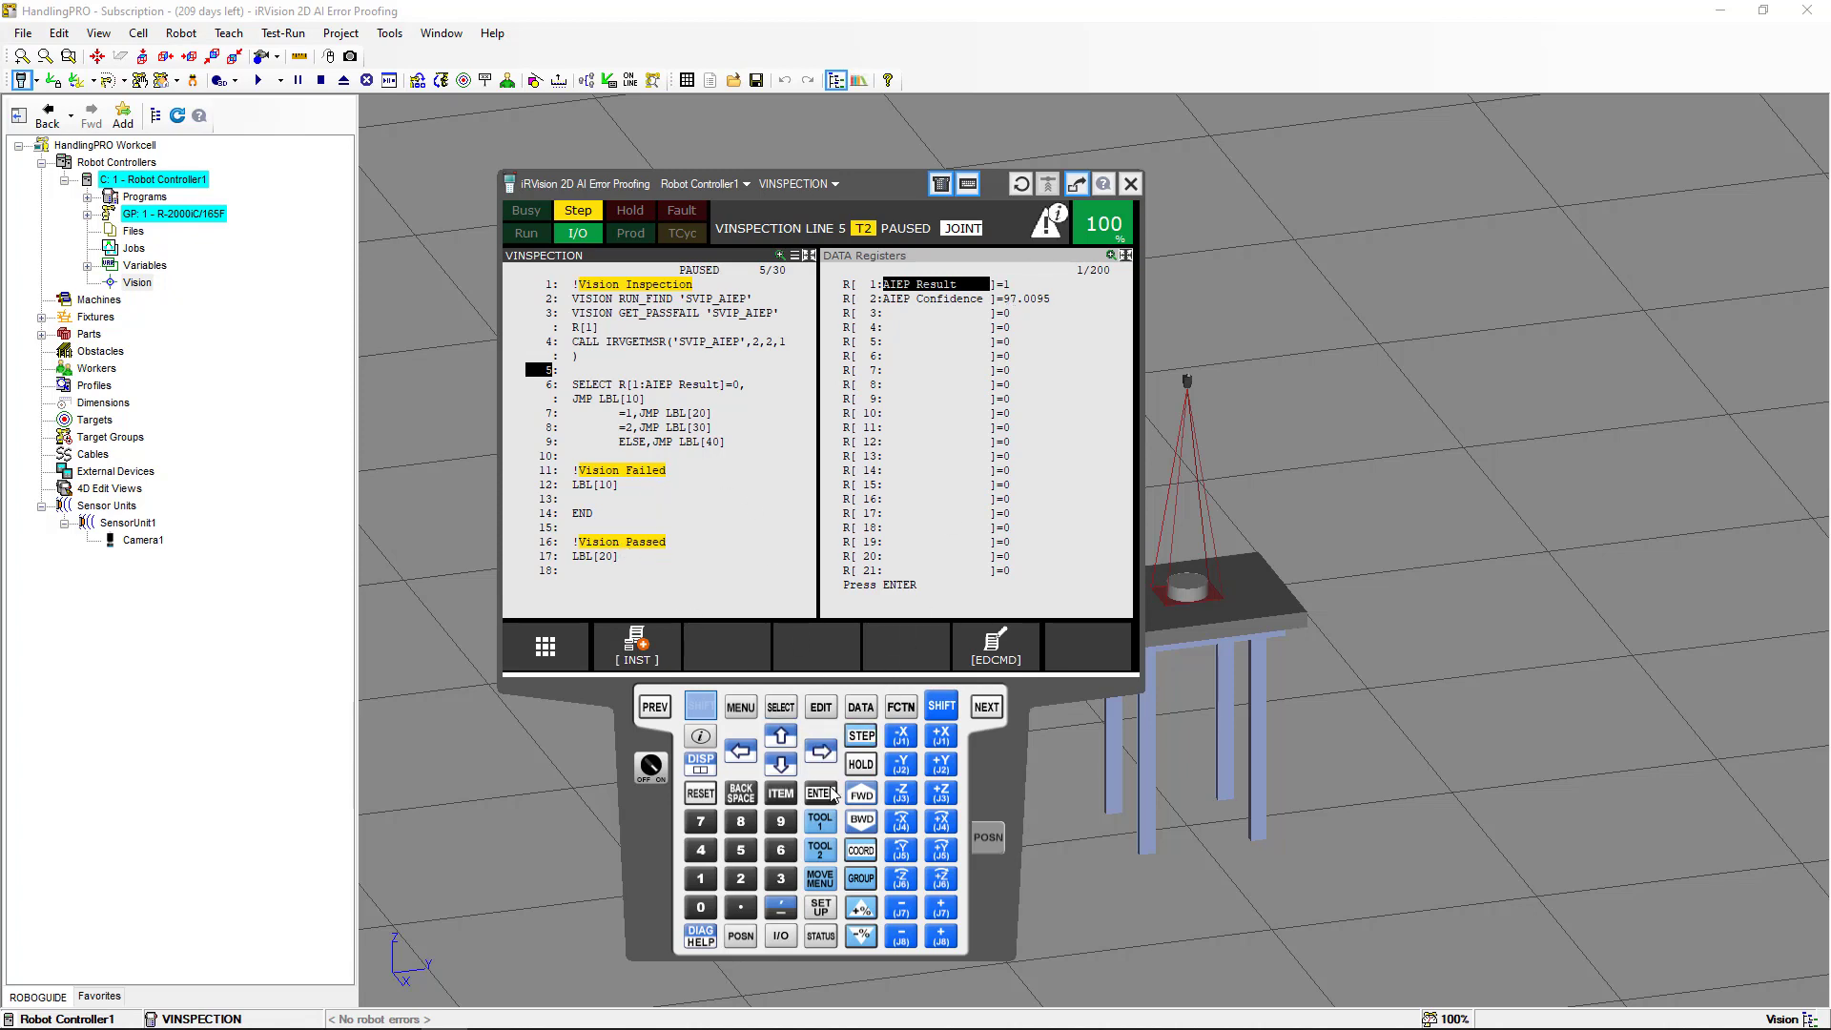
click(867, 795)
click(867, 795)
click(868, 795)
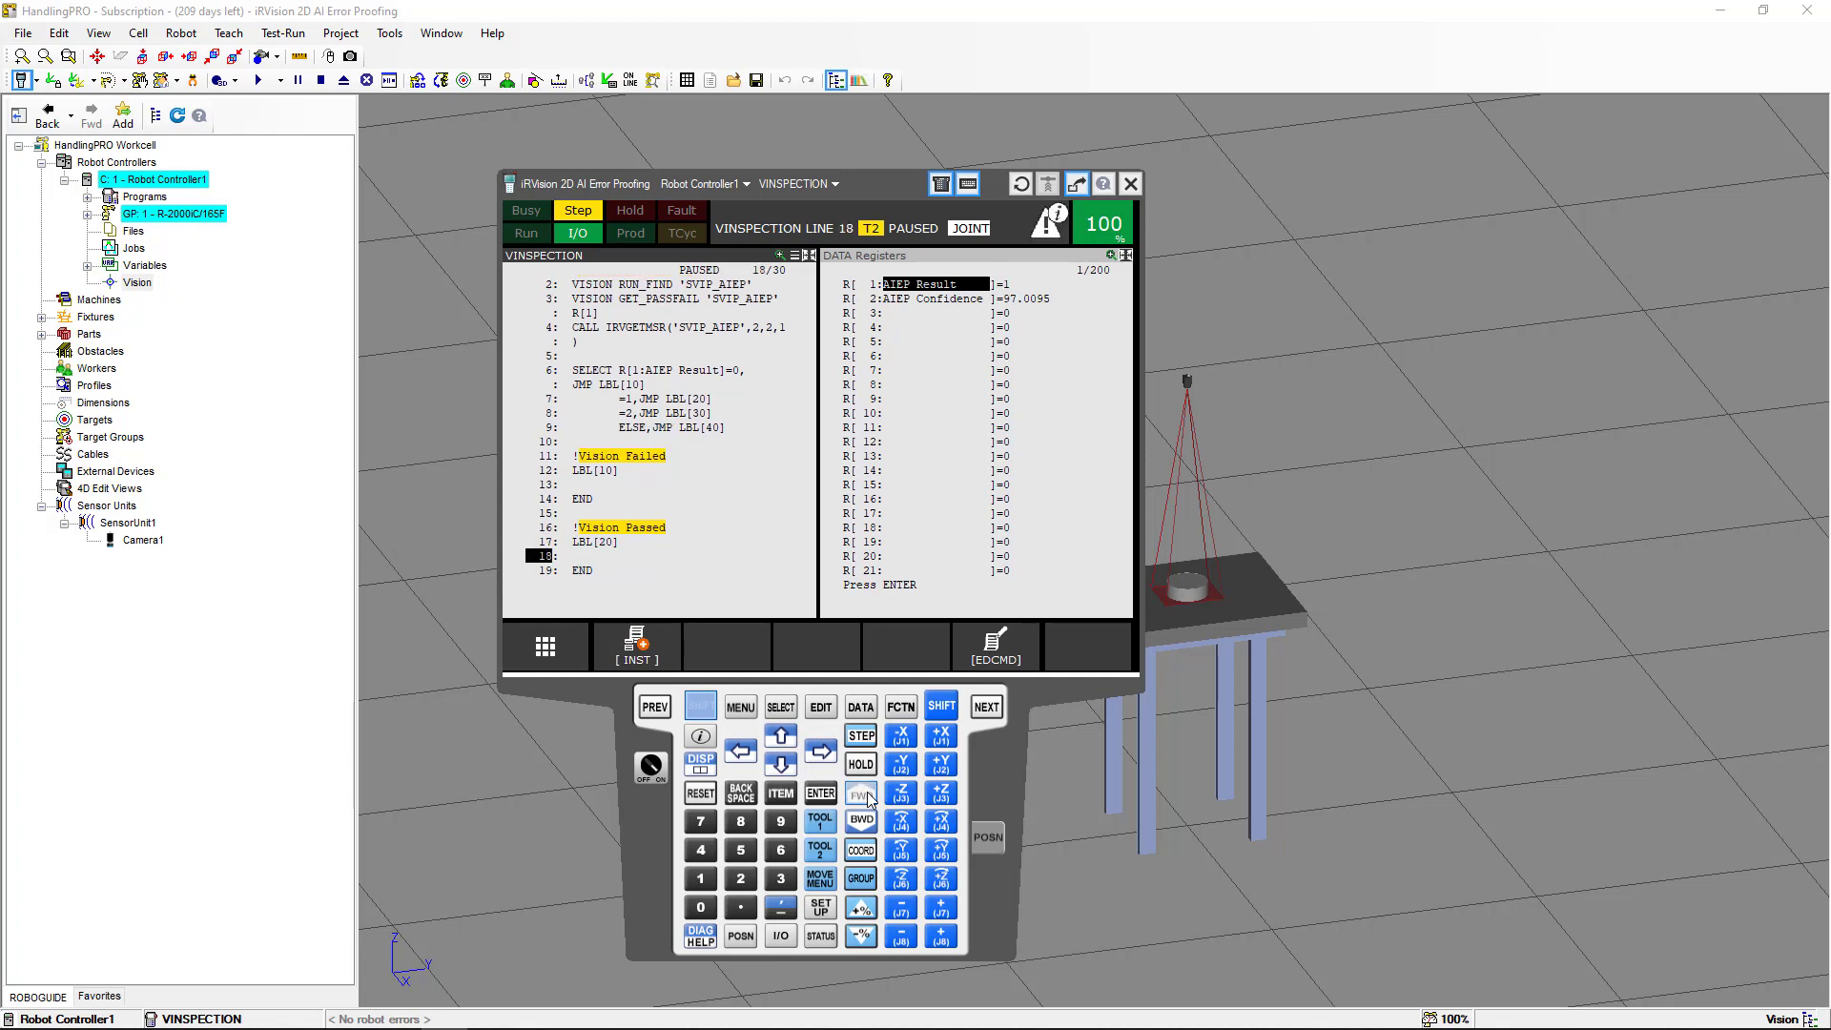
click(865, 796)
click(862, 797)
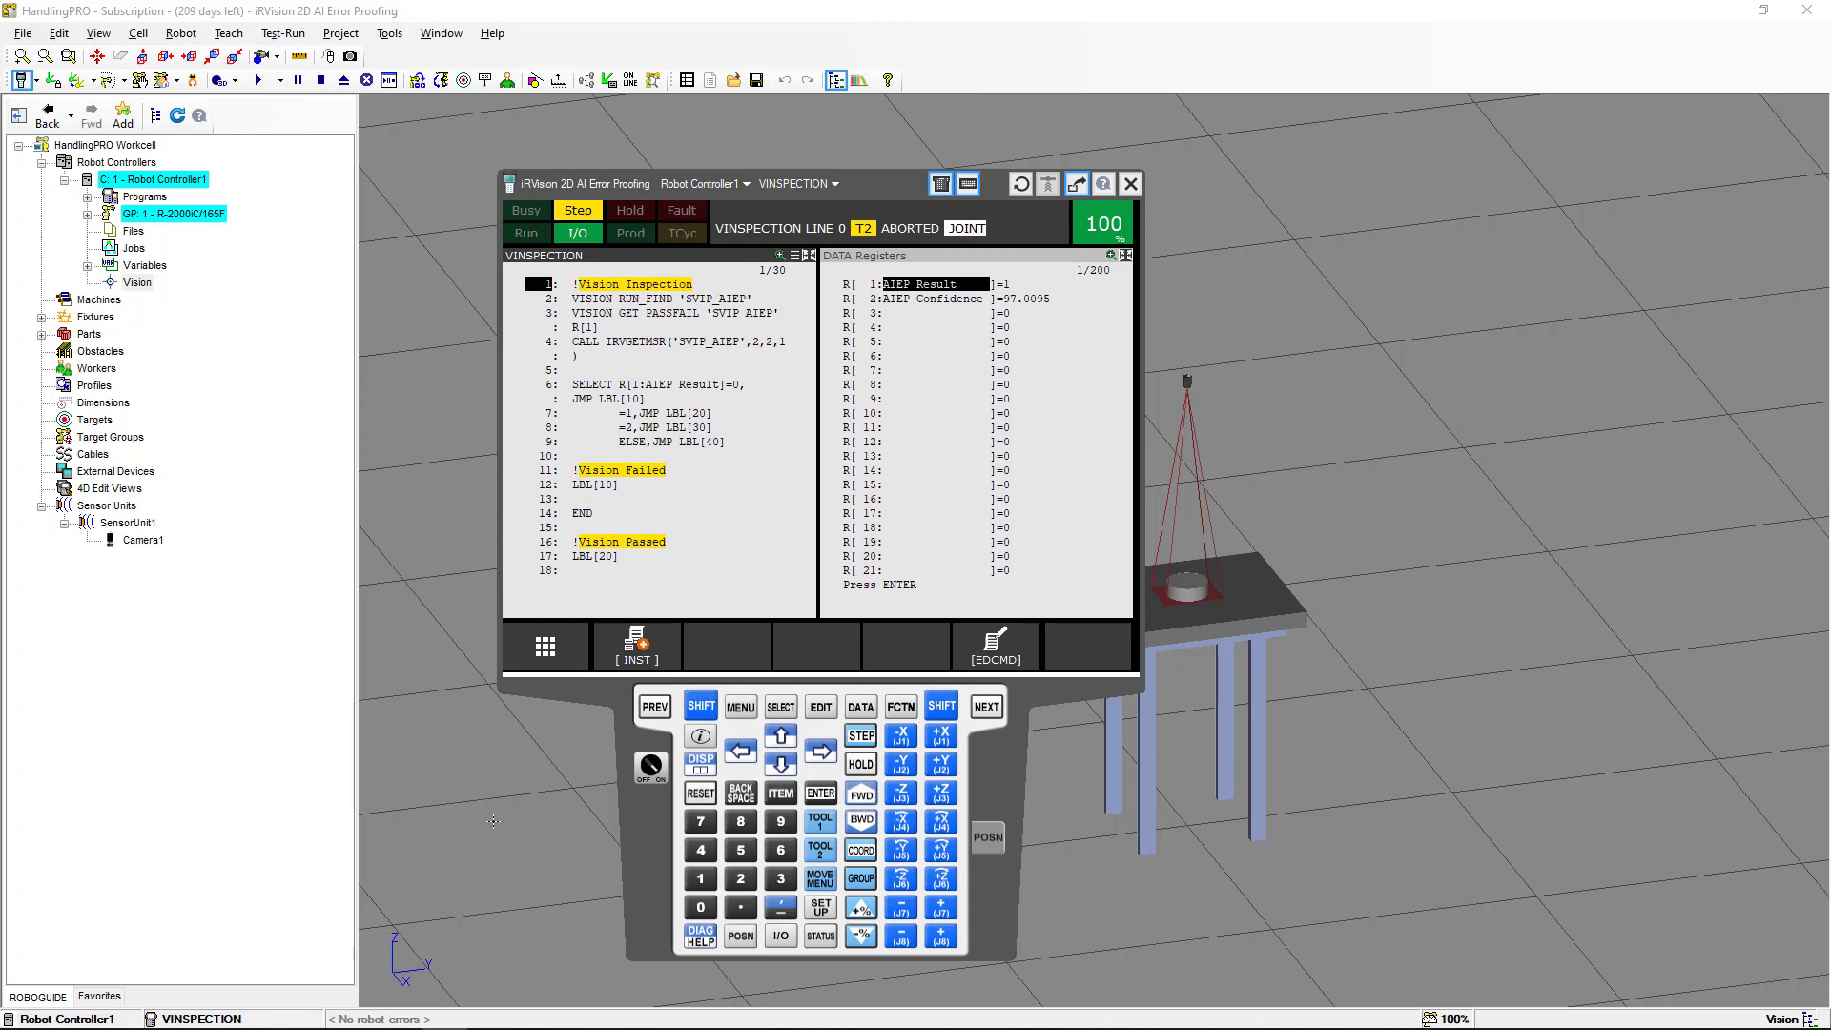
Minimize the teach pendant and create a Single View Inspection VisProc named SVIP_AIEP2 in iRVision Vision Setup
right_click(637, 821)
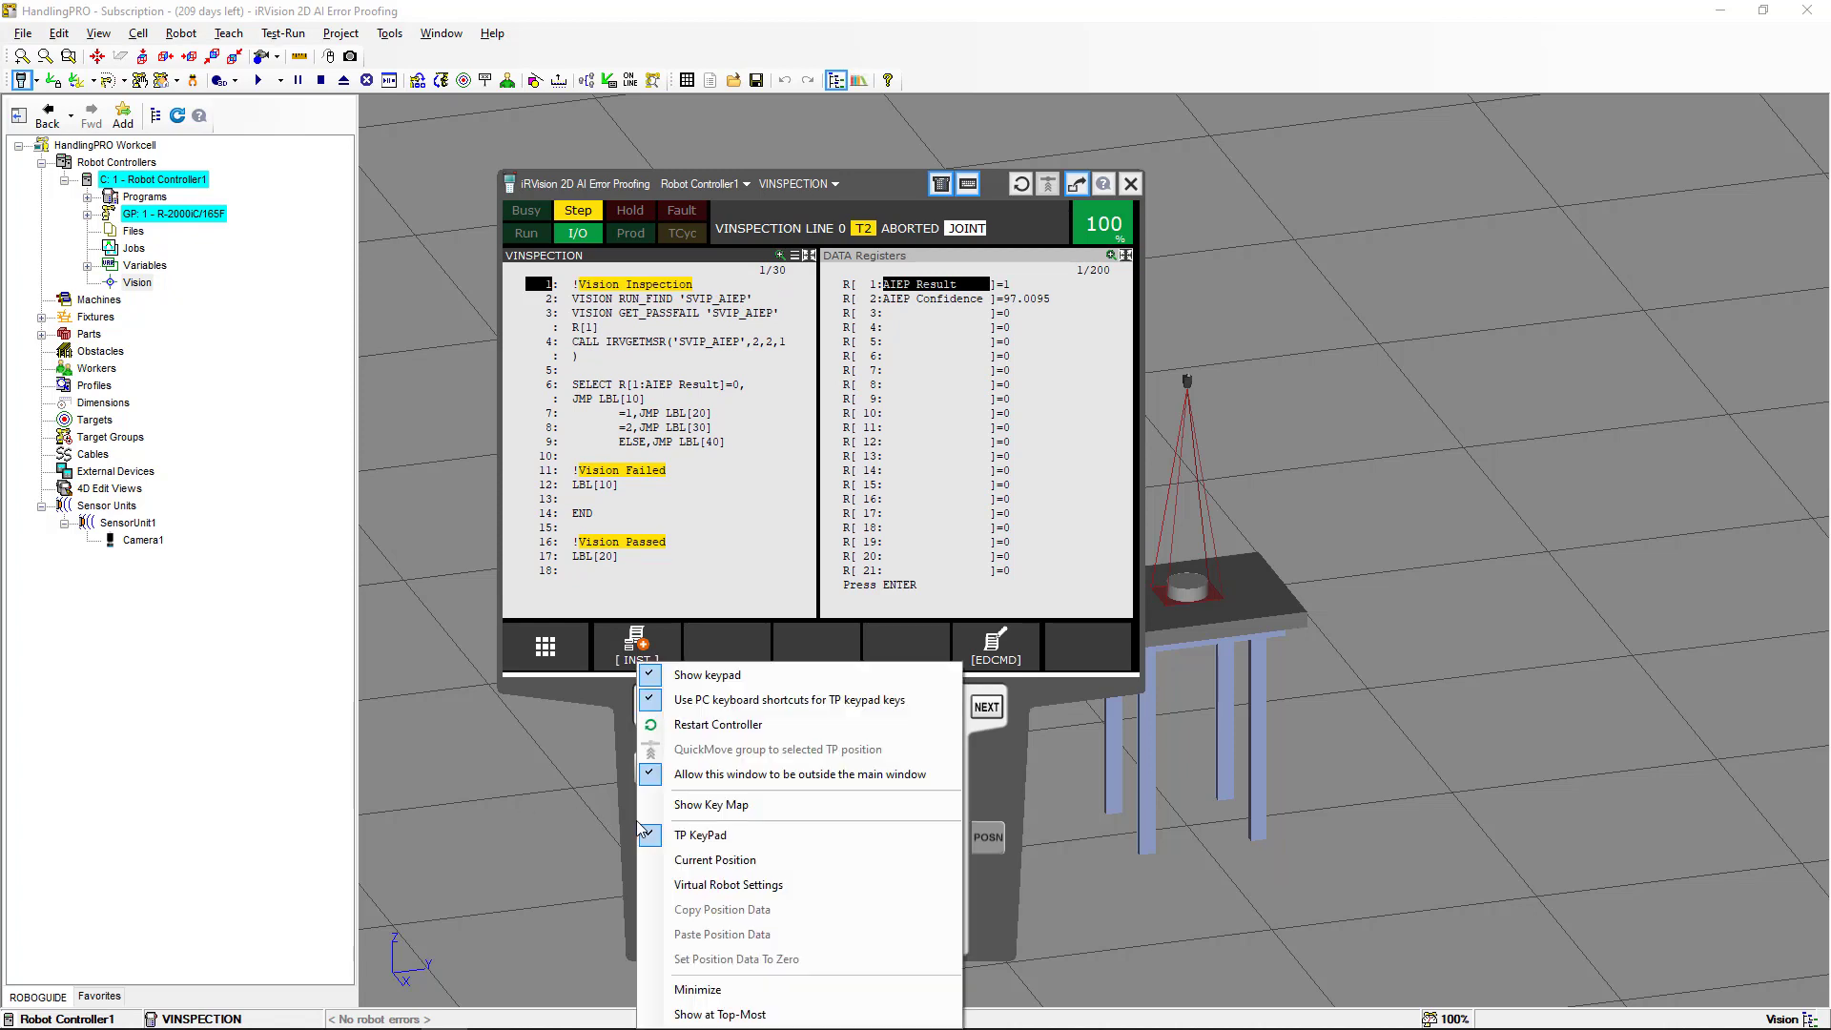
click(686, 989)
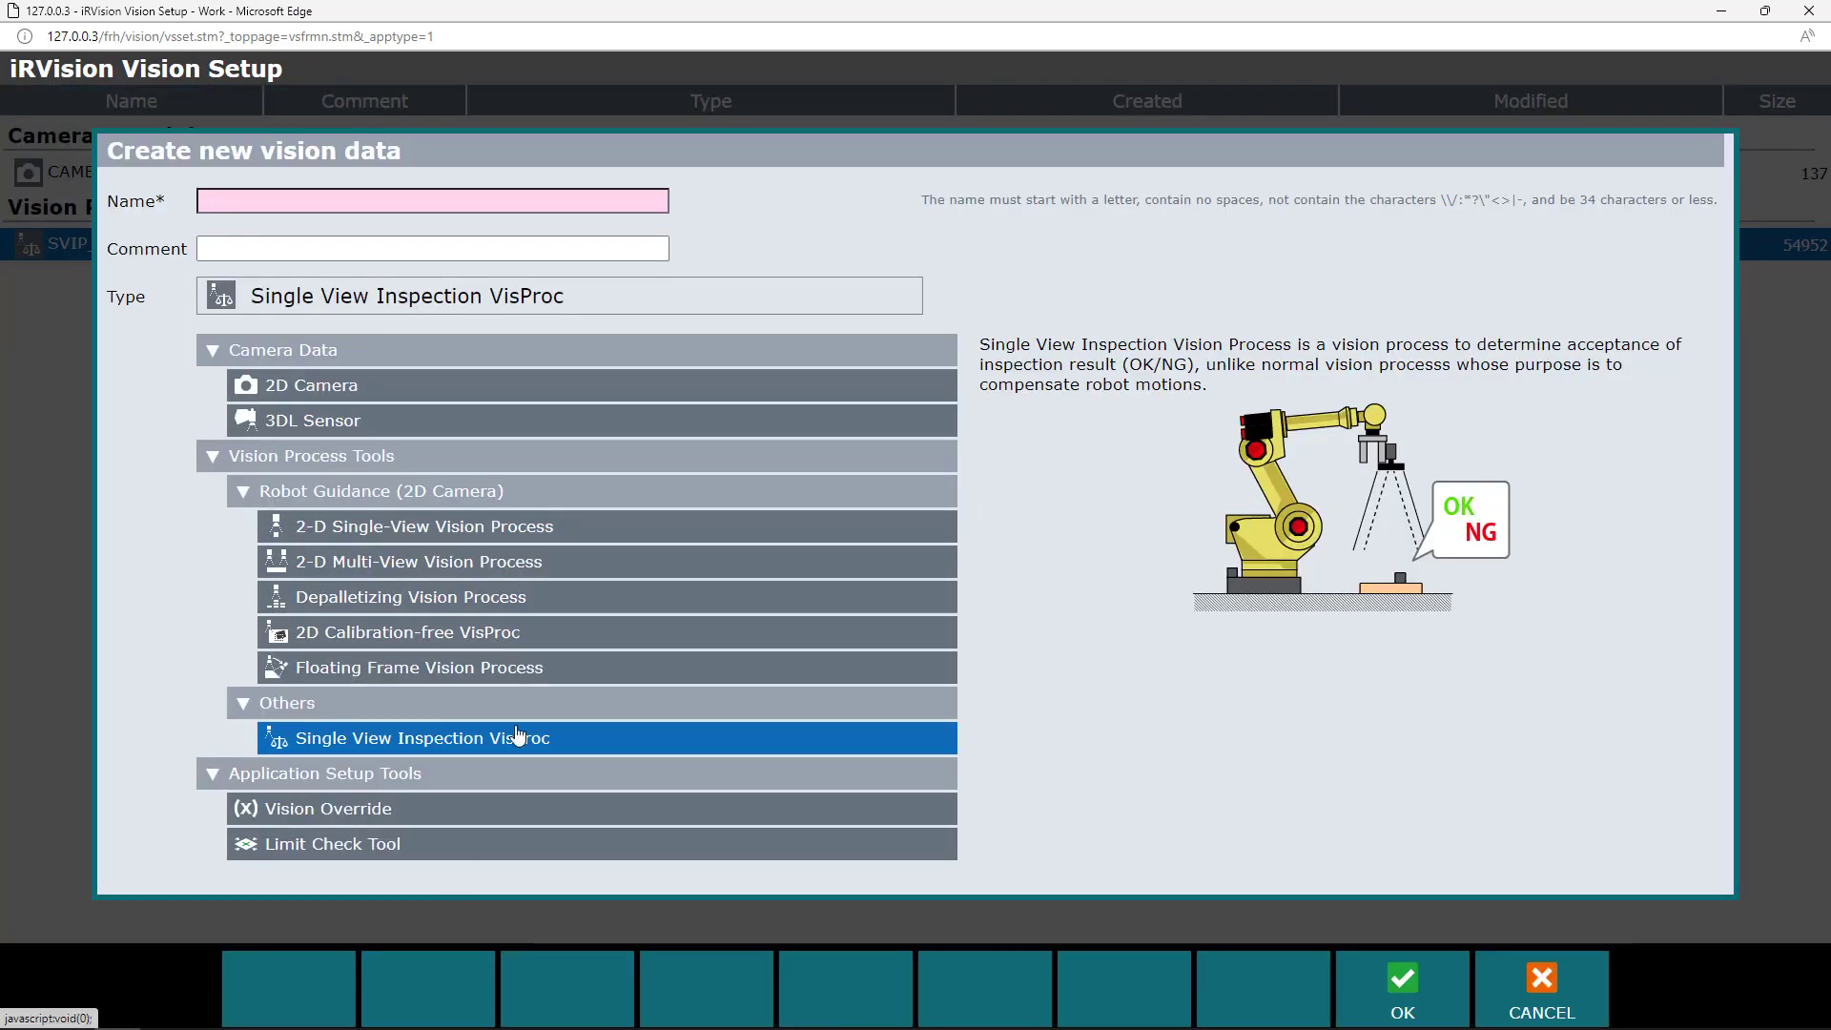
click(554, 204)
text(SVIP_AIEP2)
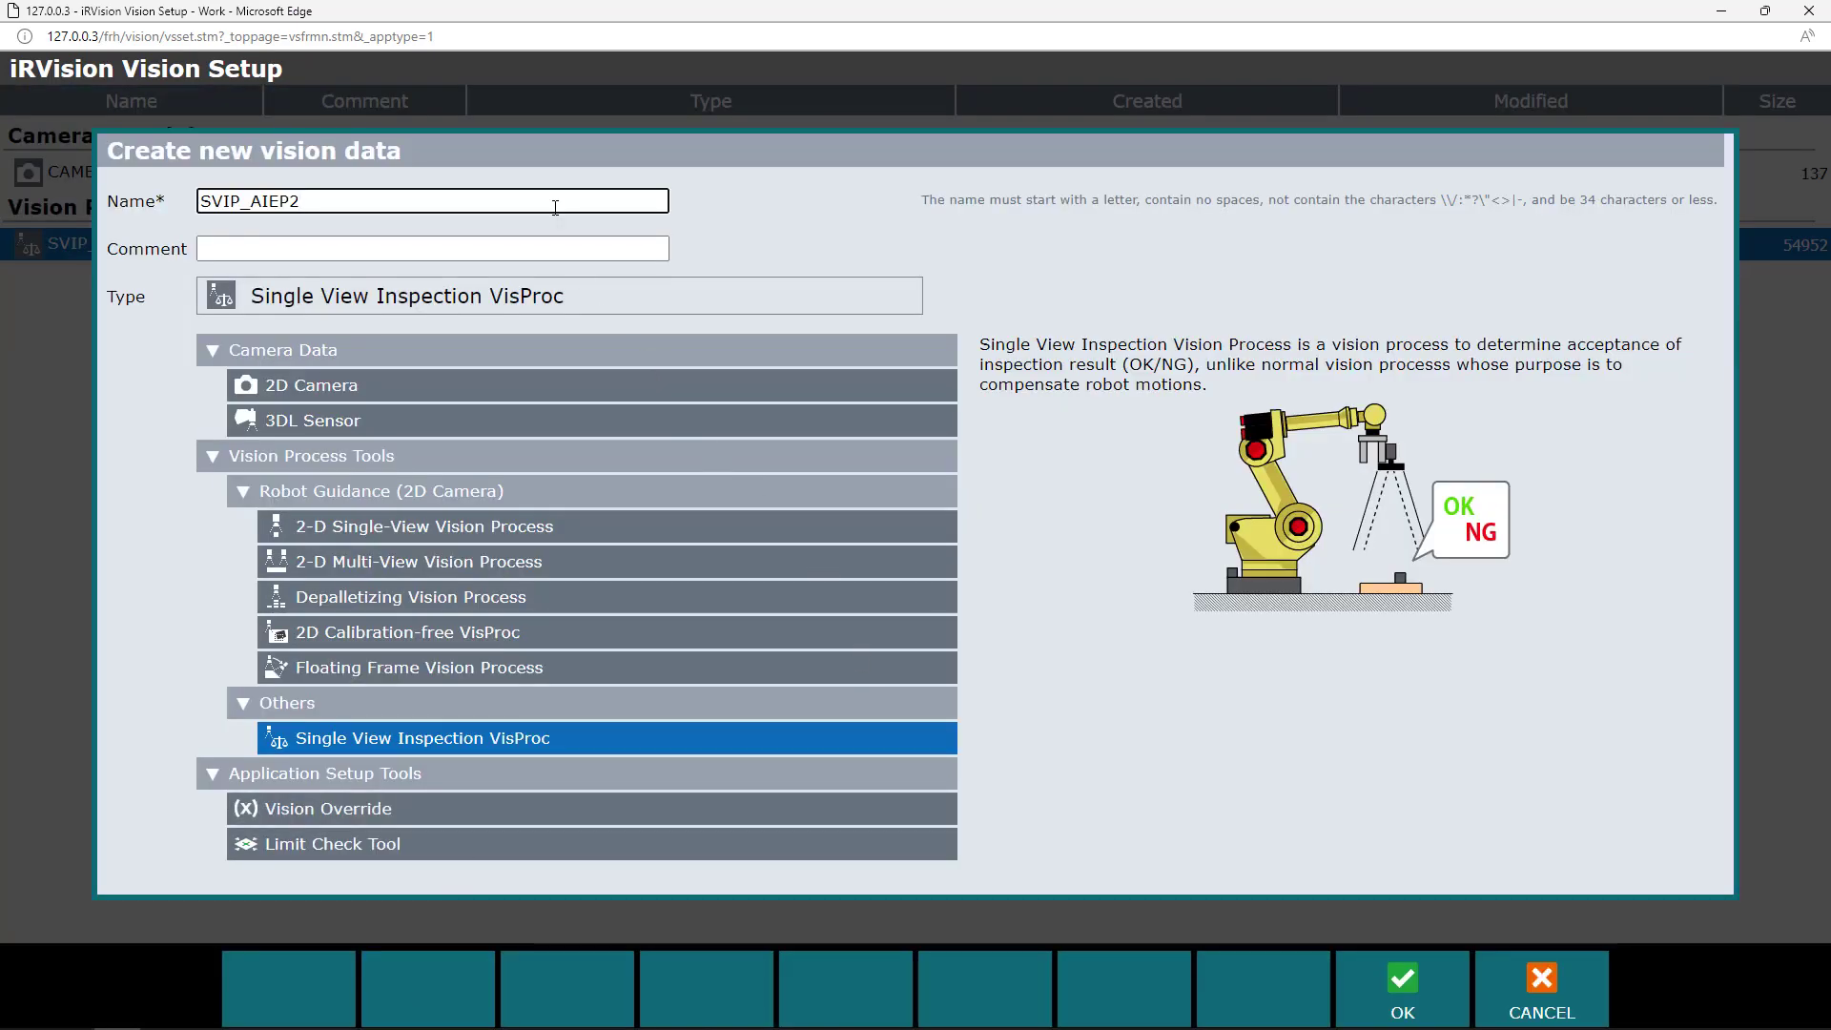
click(1399, 972)
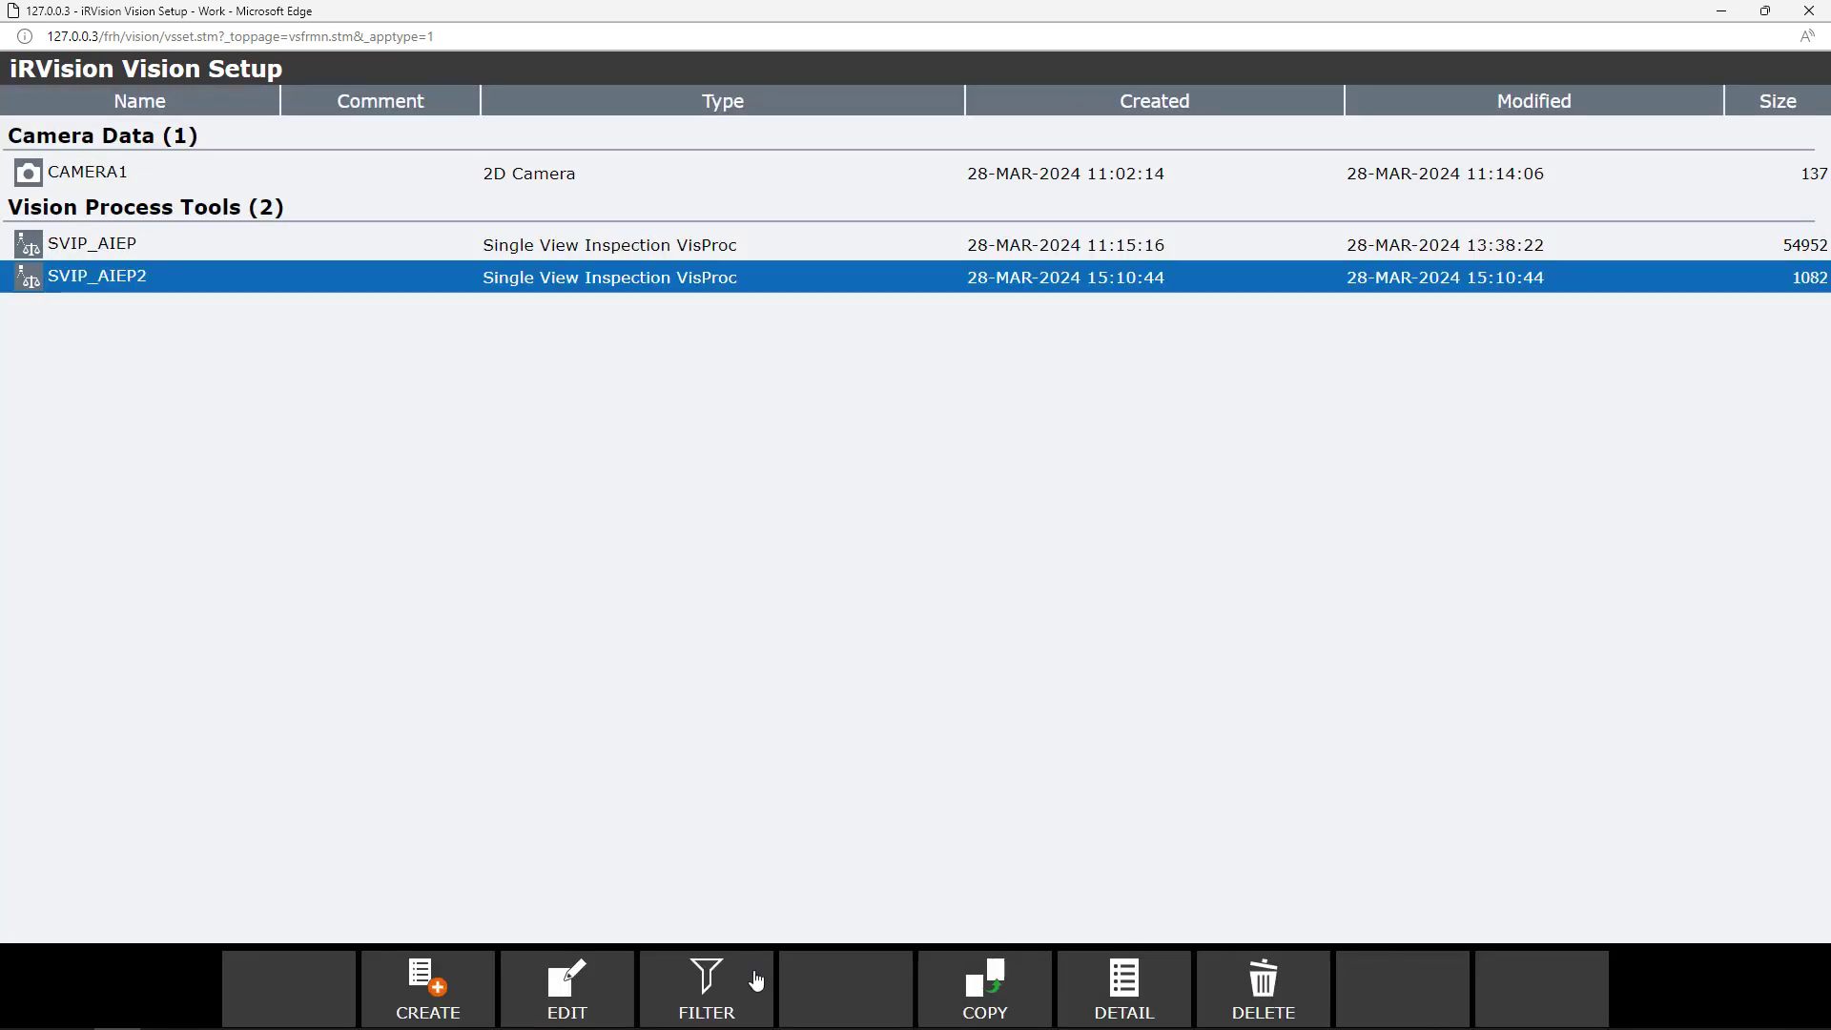
Open SVIP_AIEP2 for editing, assign CAMERA1 as its camera, and set the image logging mode to Do Not Log
click(609, 1001)
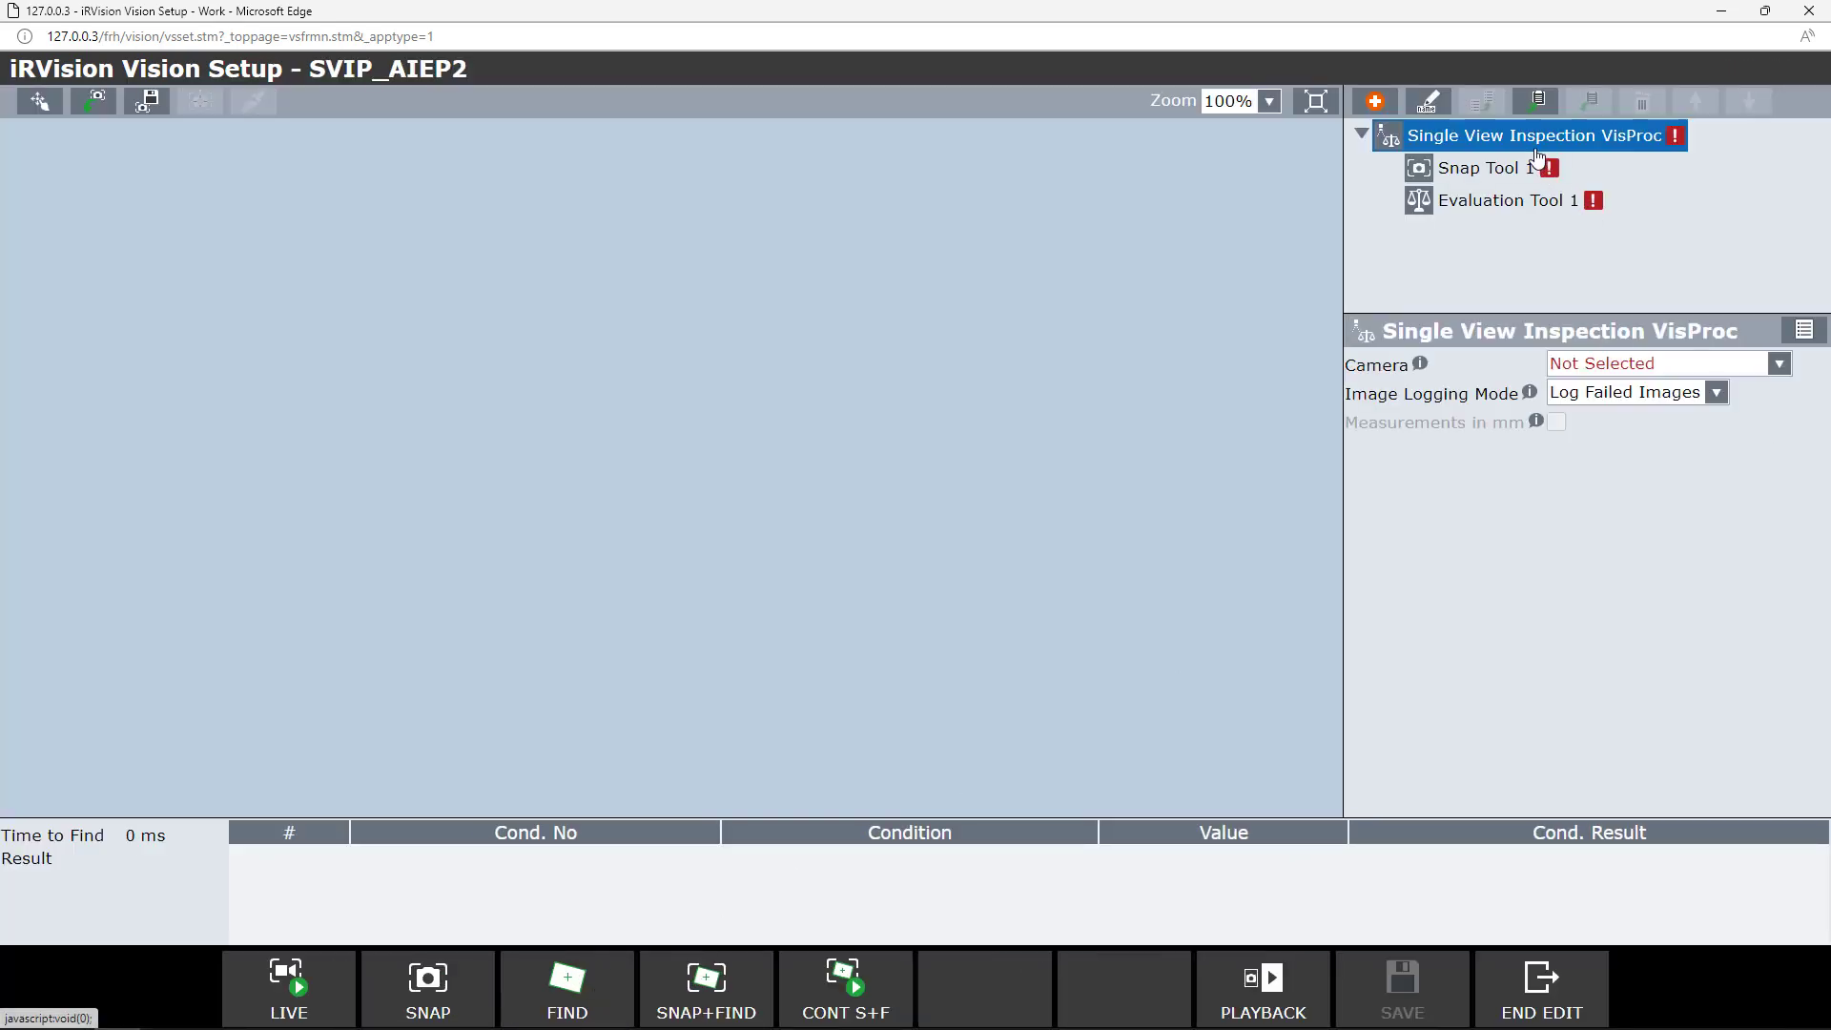
click(1778, 367)
click(1682, 424)
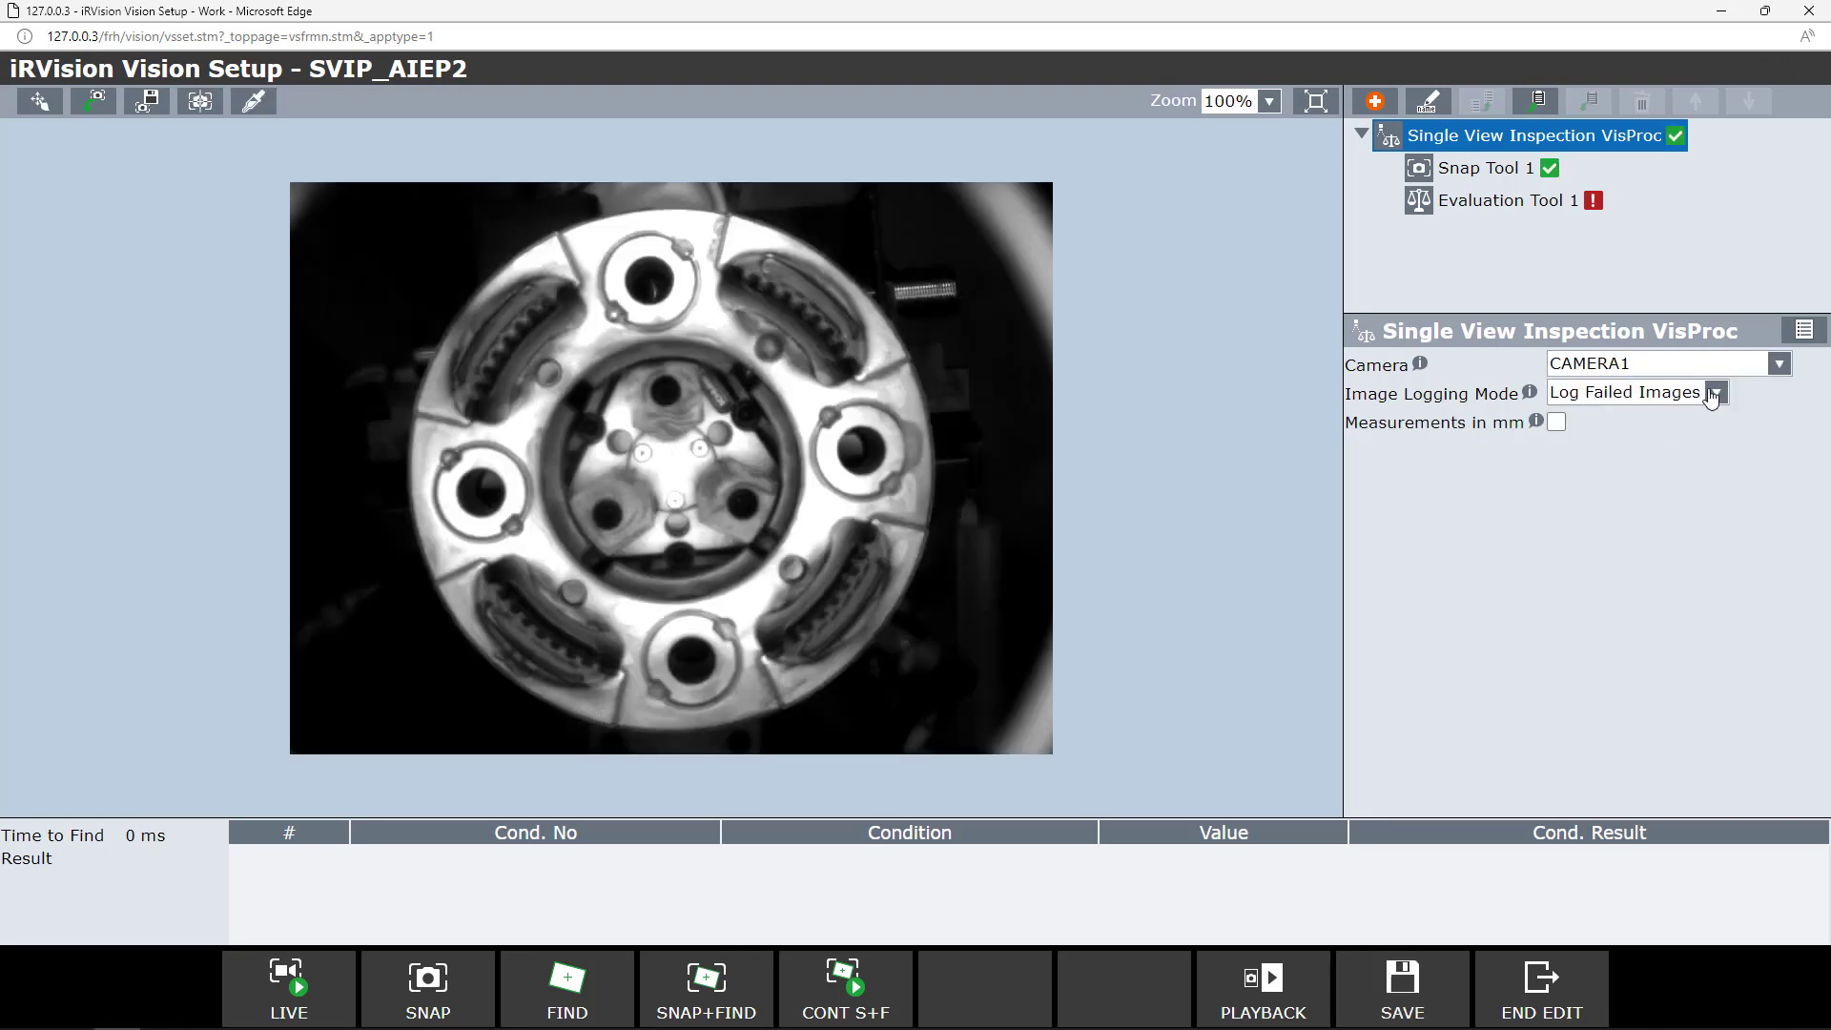
click(1717, 395)
click(1678, 419)
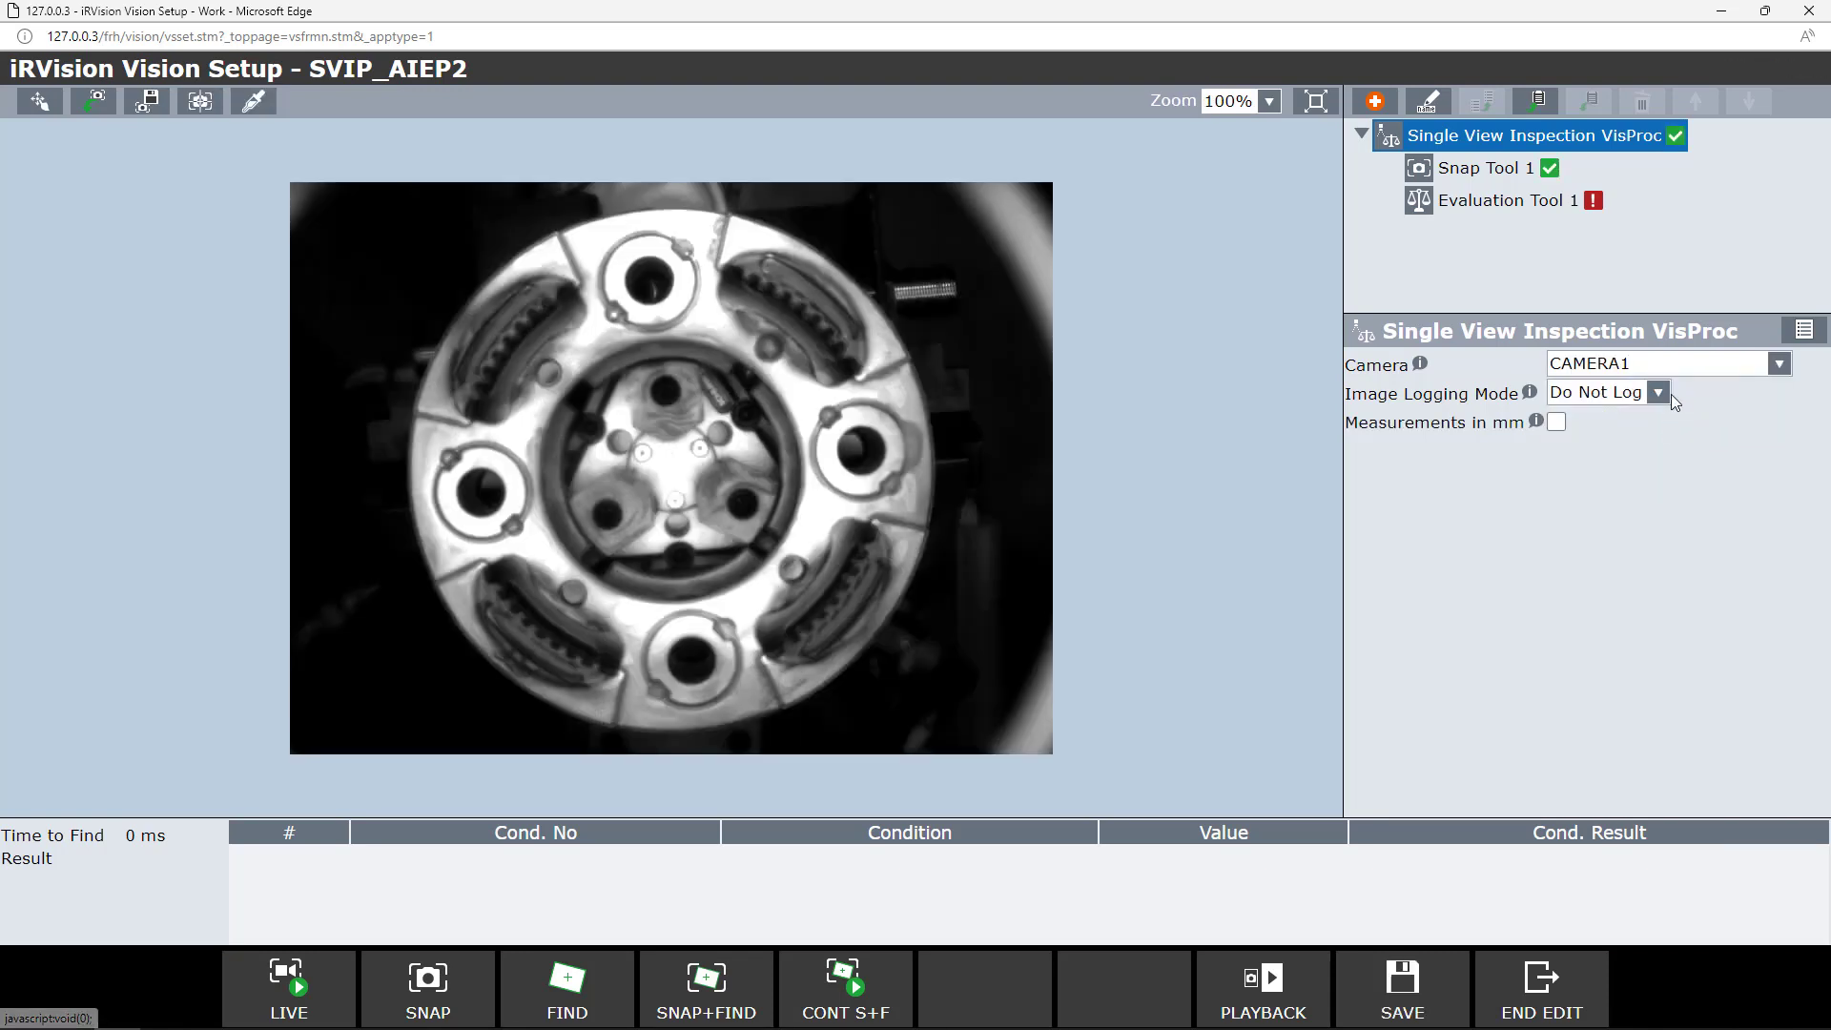
Add a GPM Locator Tool to the SVIP_AIEP2 vision process
click(1376, 103)
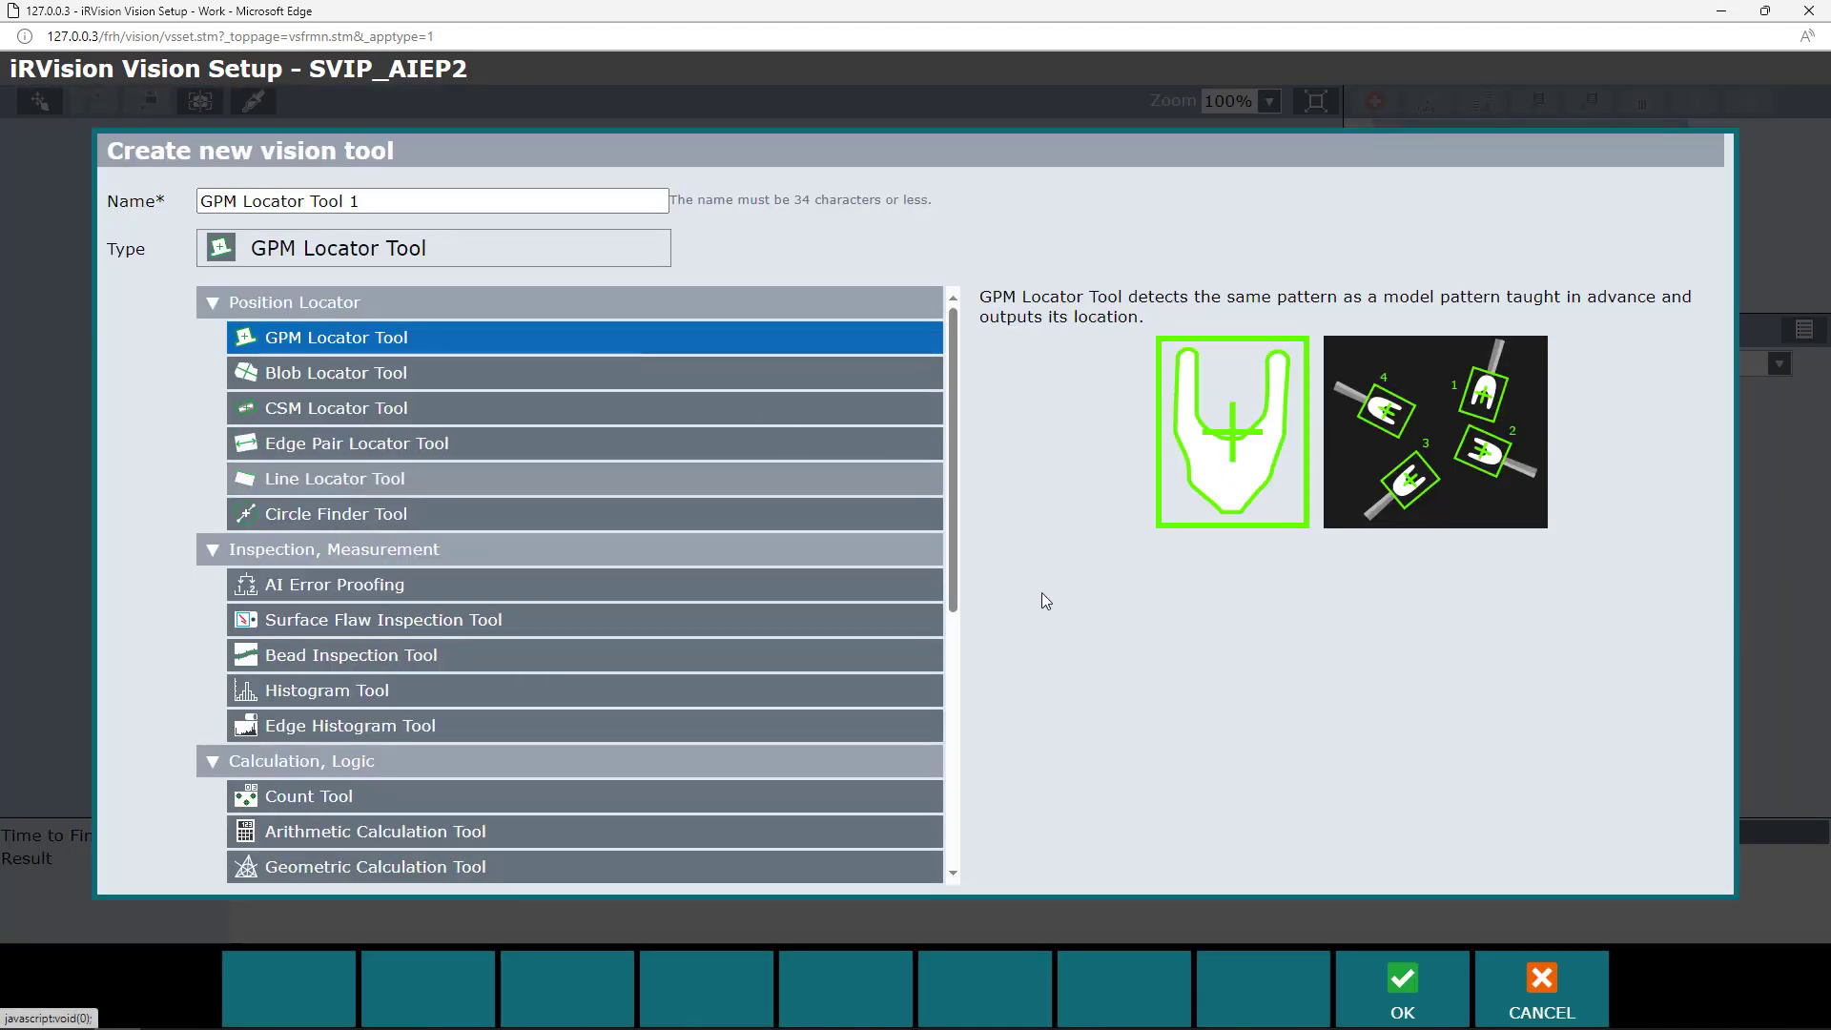
click(1402, 991)
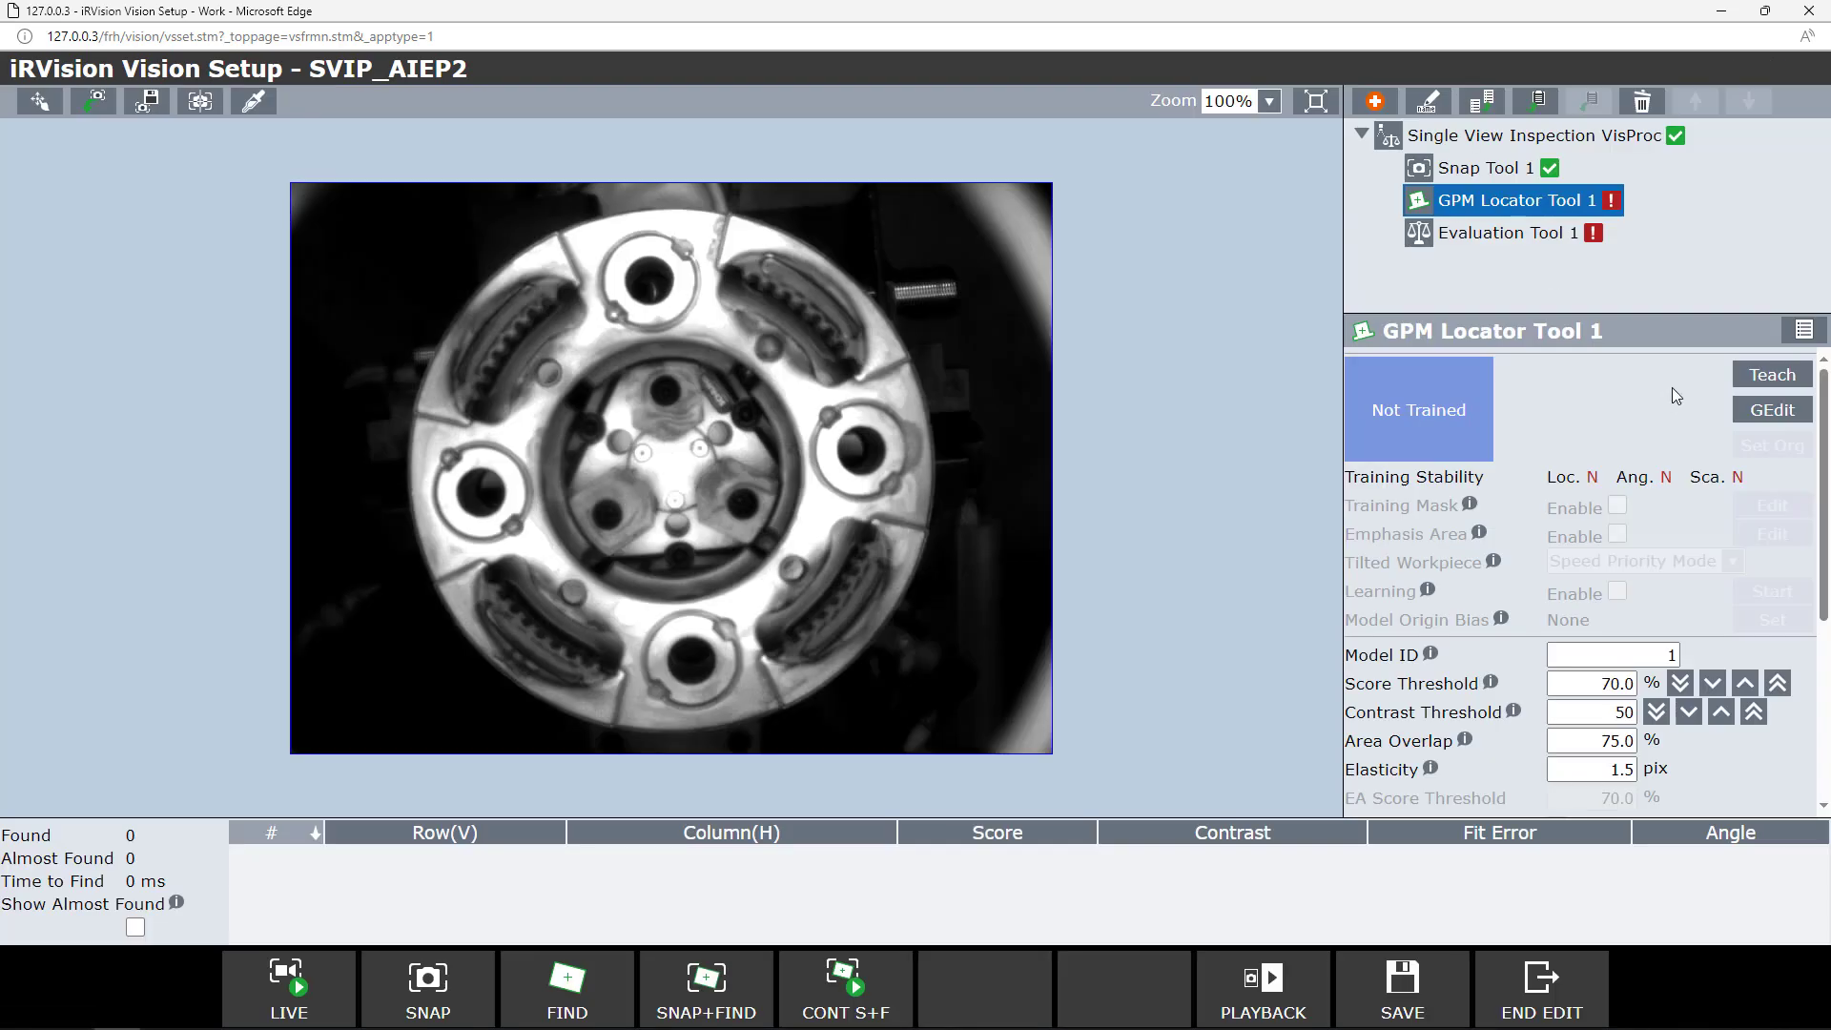
Teach the GPM Locator Tool's model pattern with a rectangular window enclosing the entire round part
click(1752, 377)
drag(1042, 474, 1180, 303)
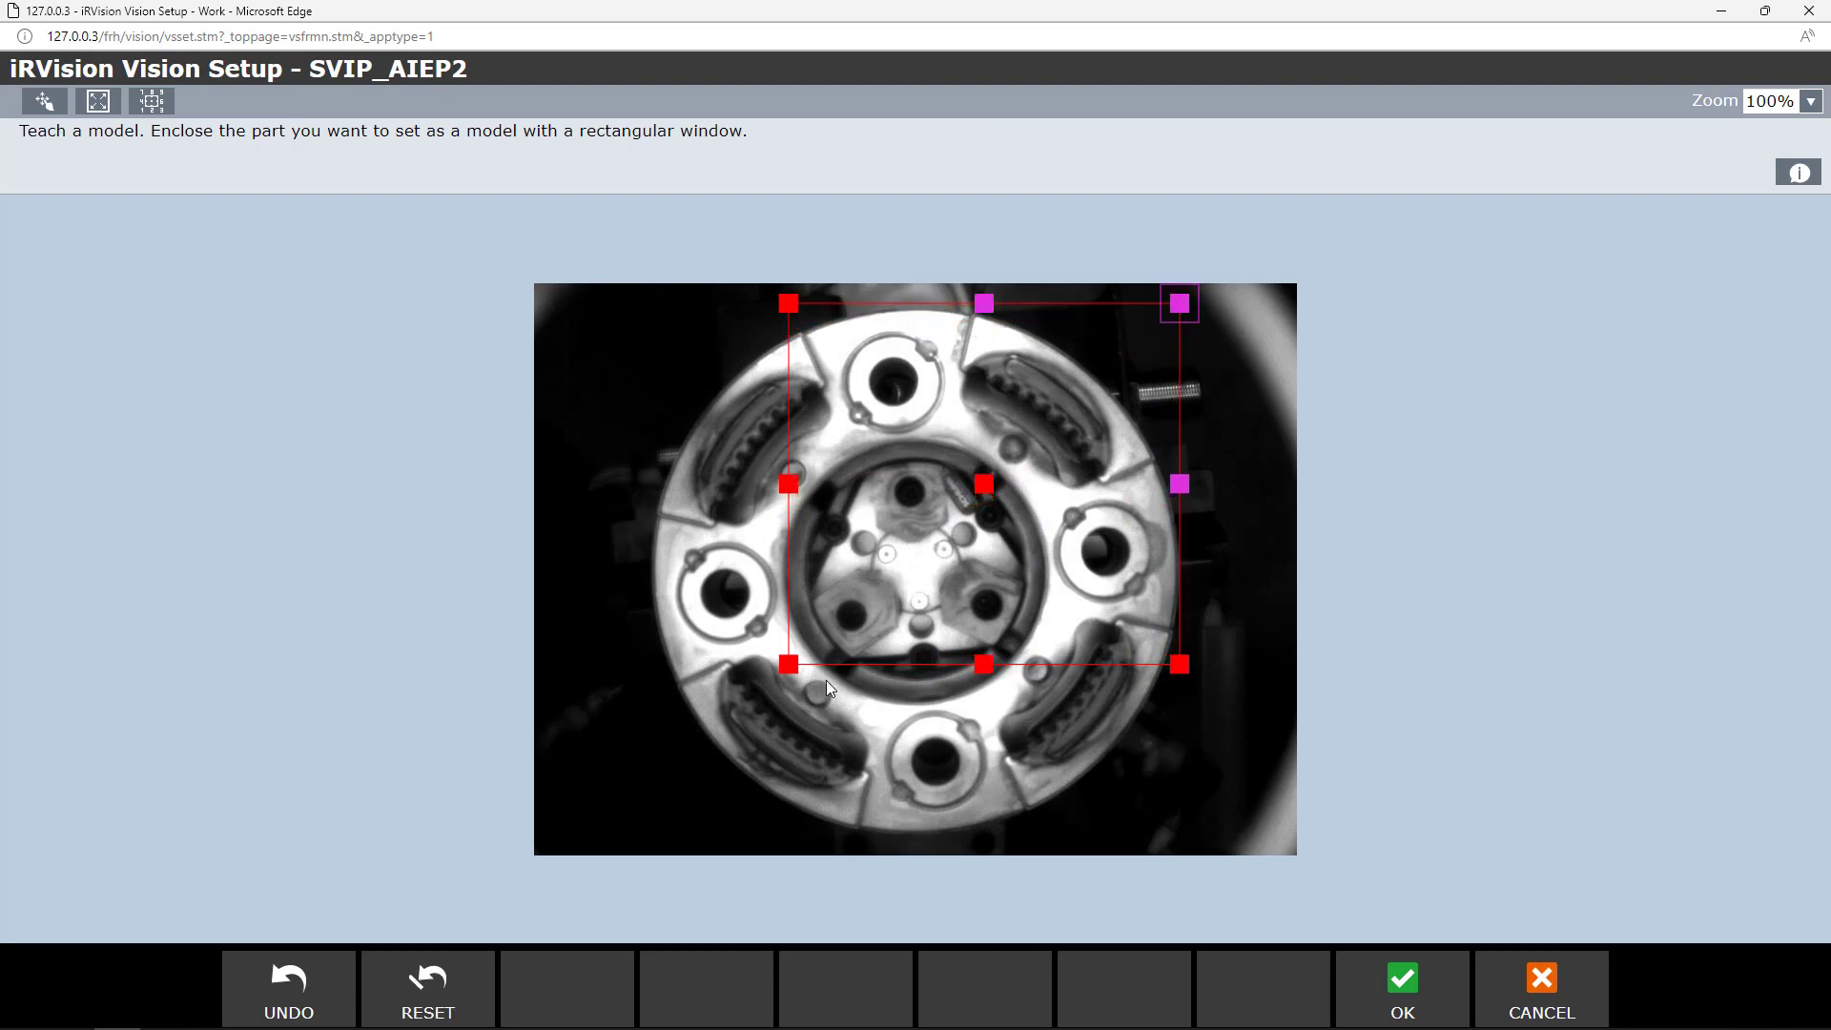
drag(793, 667, 648, 846)
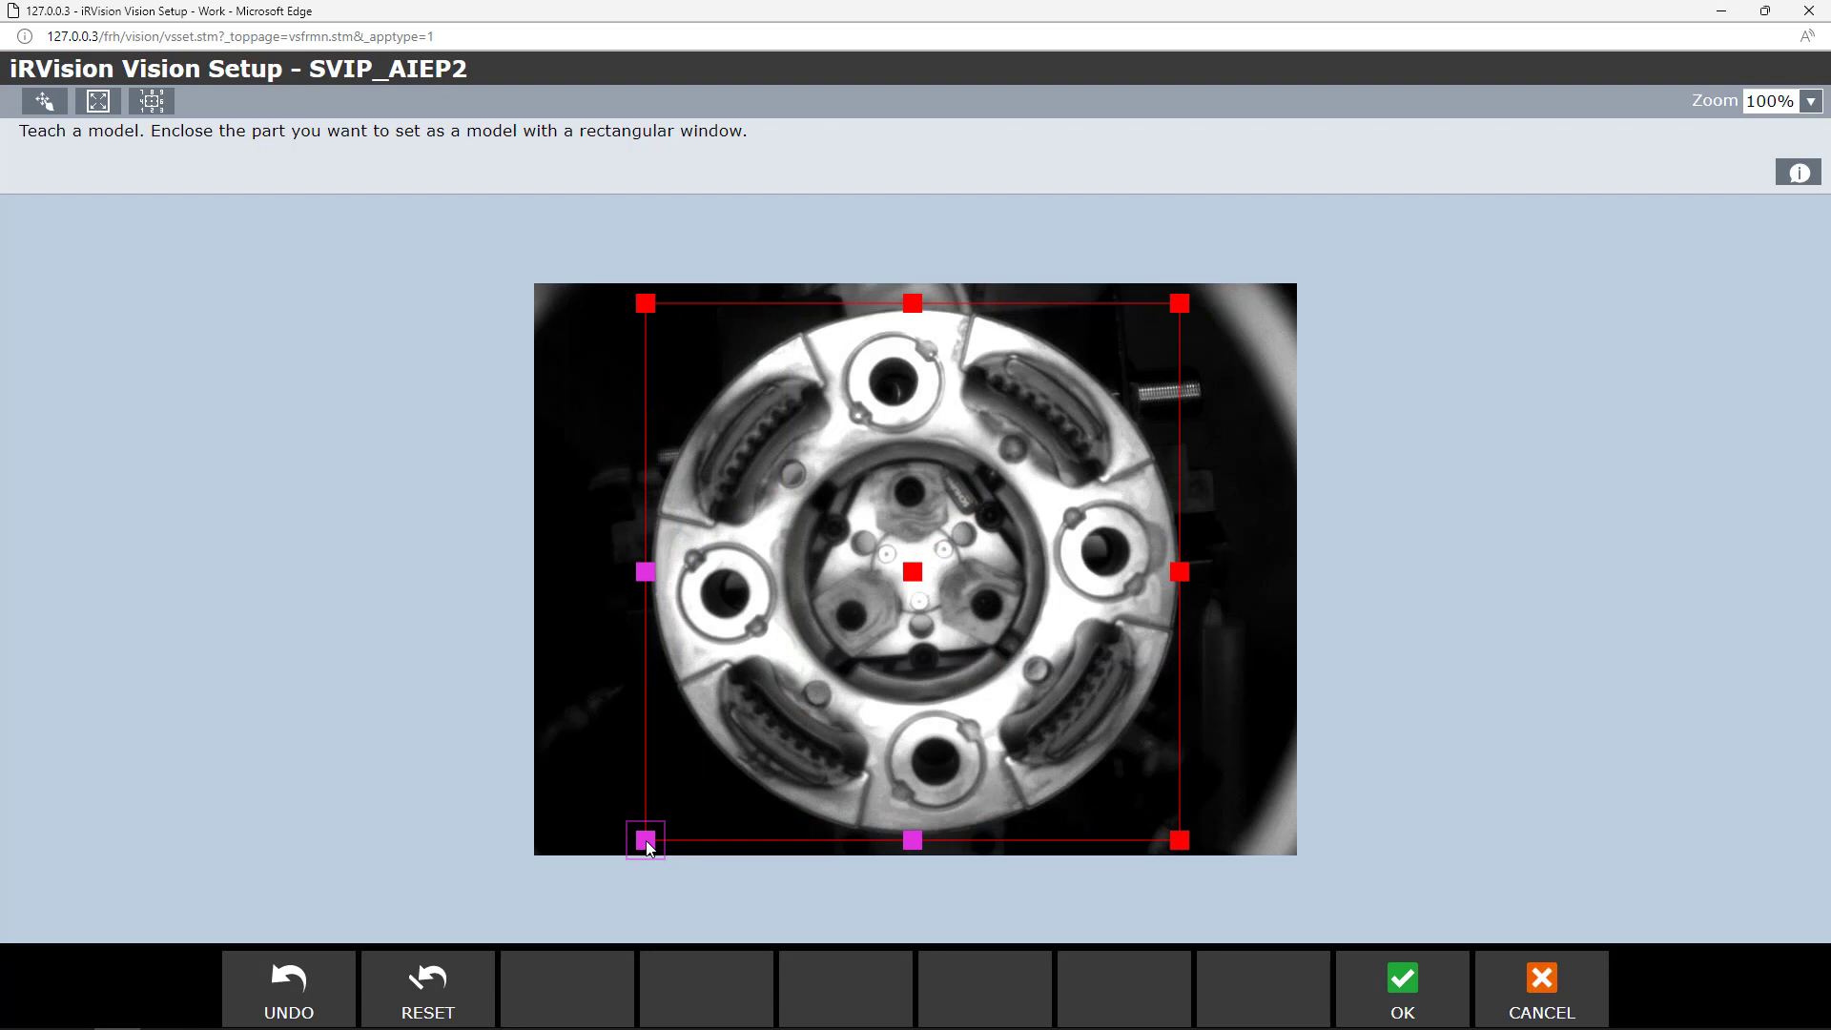
click(1394, 992)
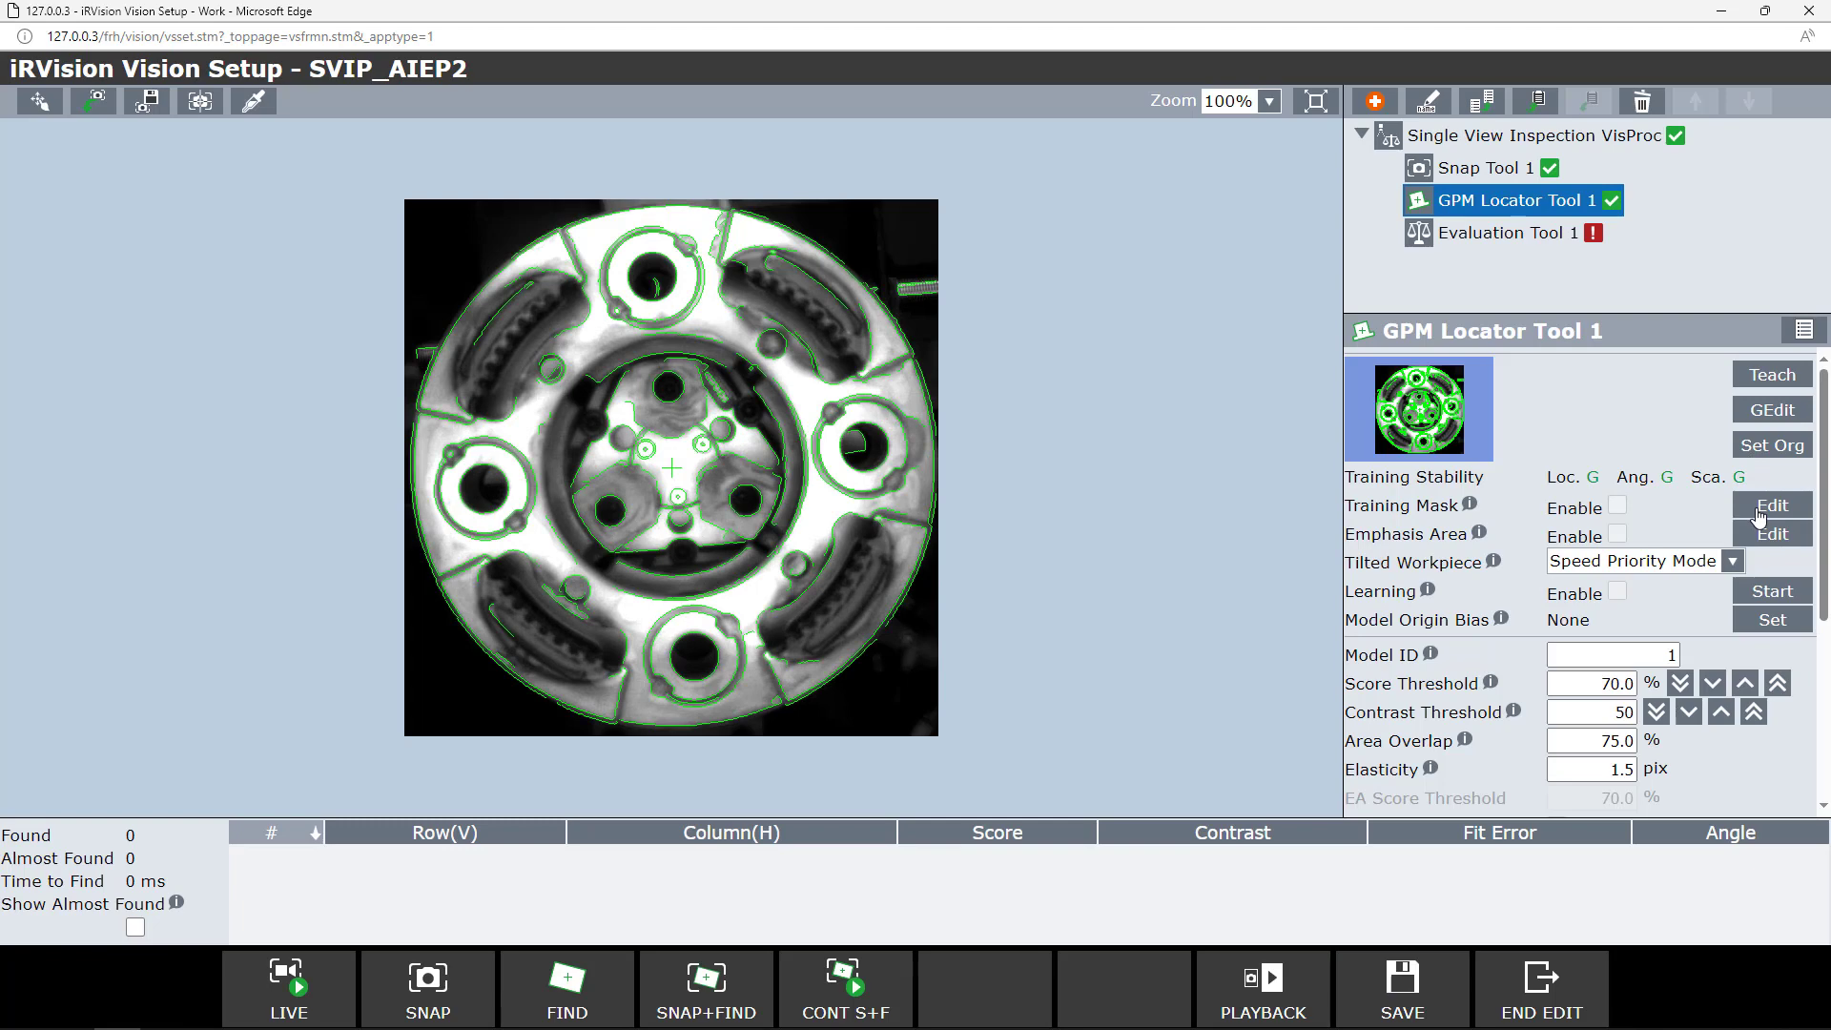
Edit the GPM Locator Tool's training mask and mask the entire model
click(1760, 510)
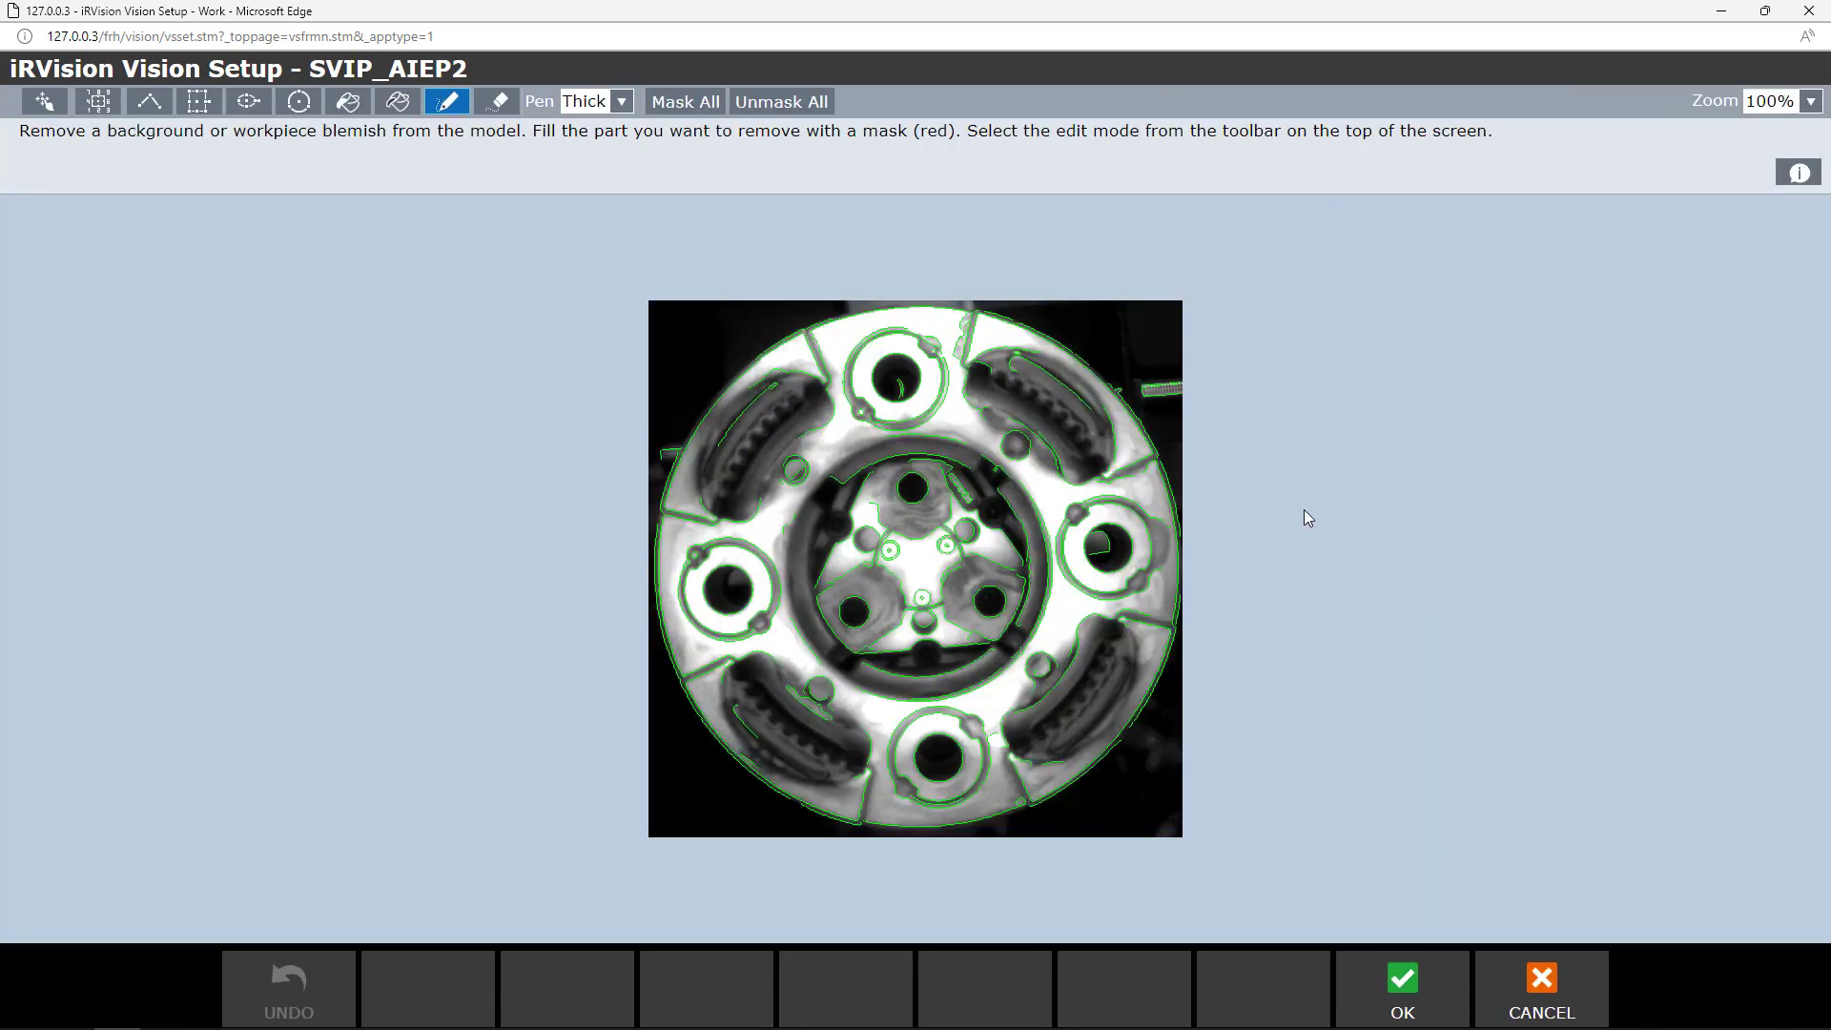
click(694, 103)
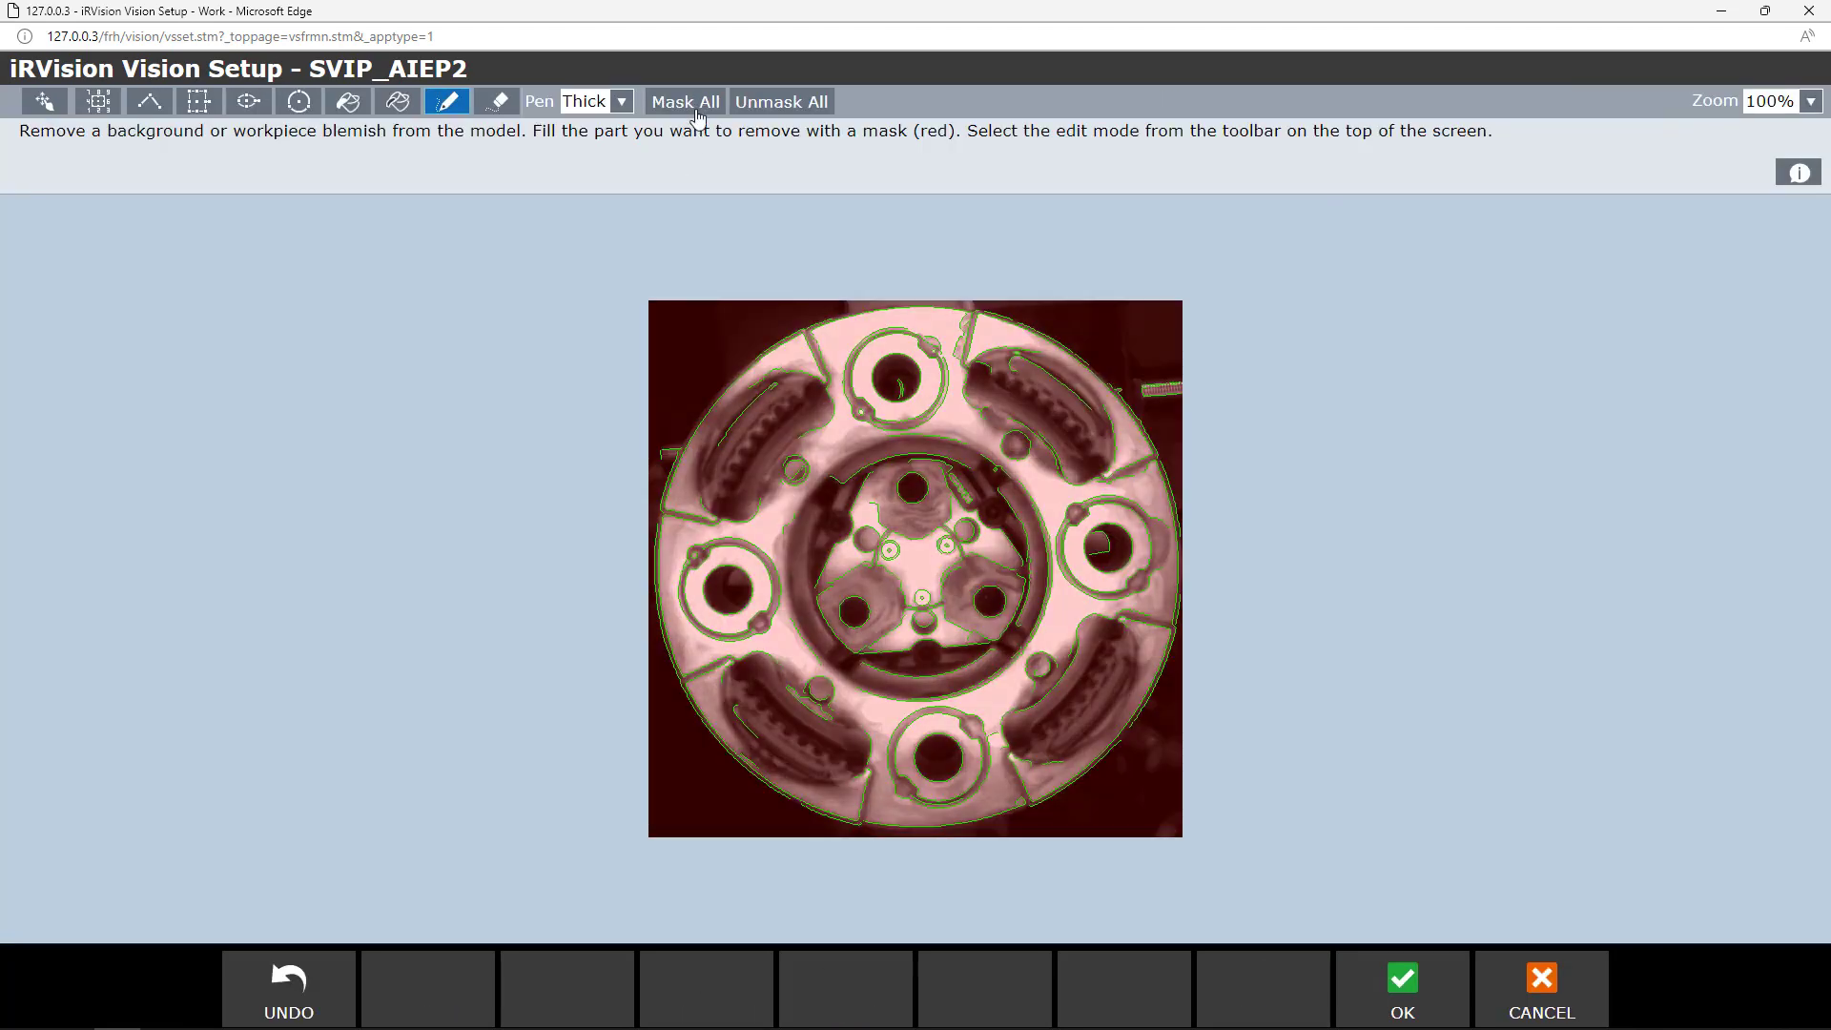
Erase the training mask over the four outer ringed holes using the thick pen size, and accept the mask
click(1809, 102)
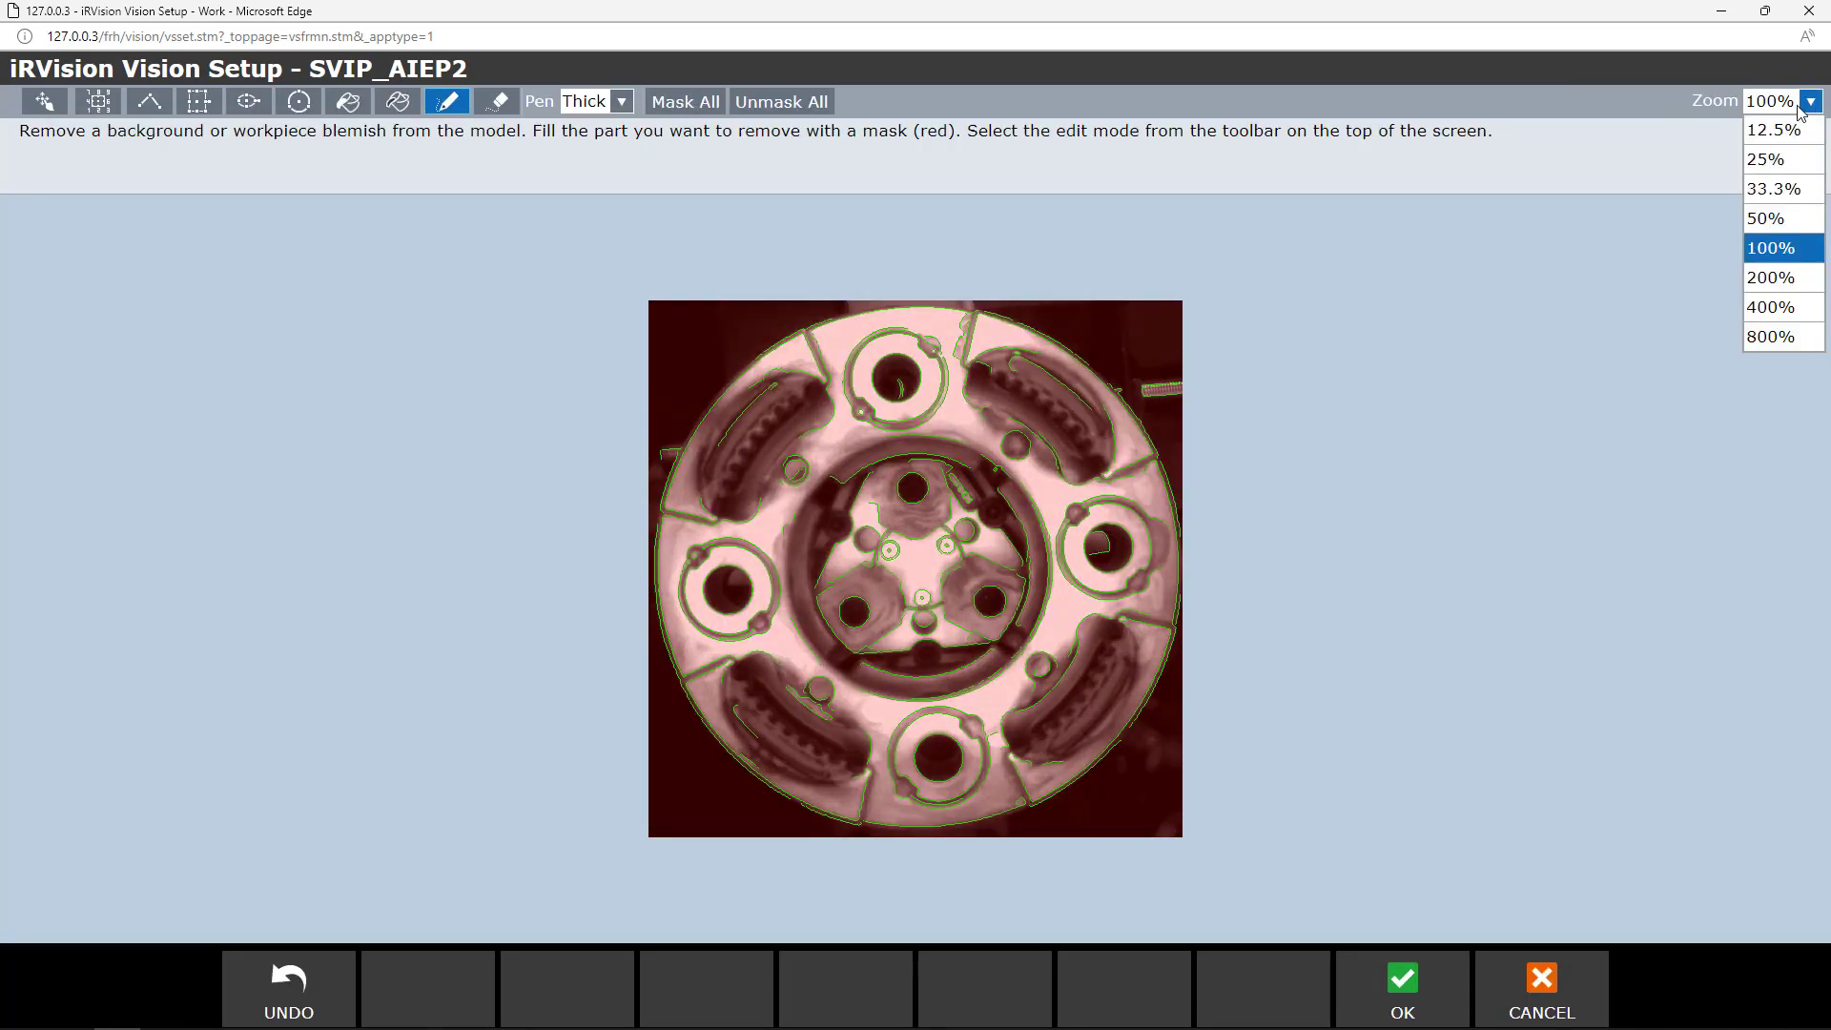
click(1771, 279)
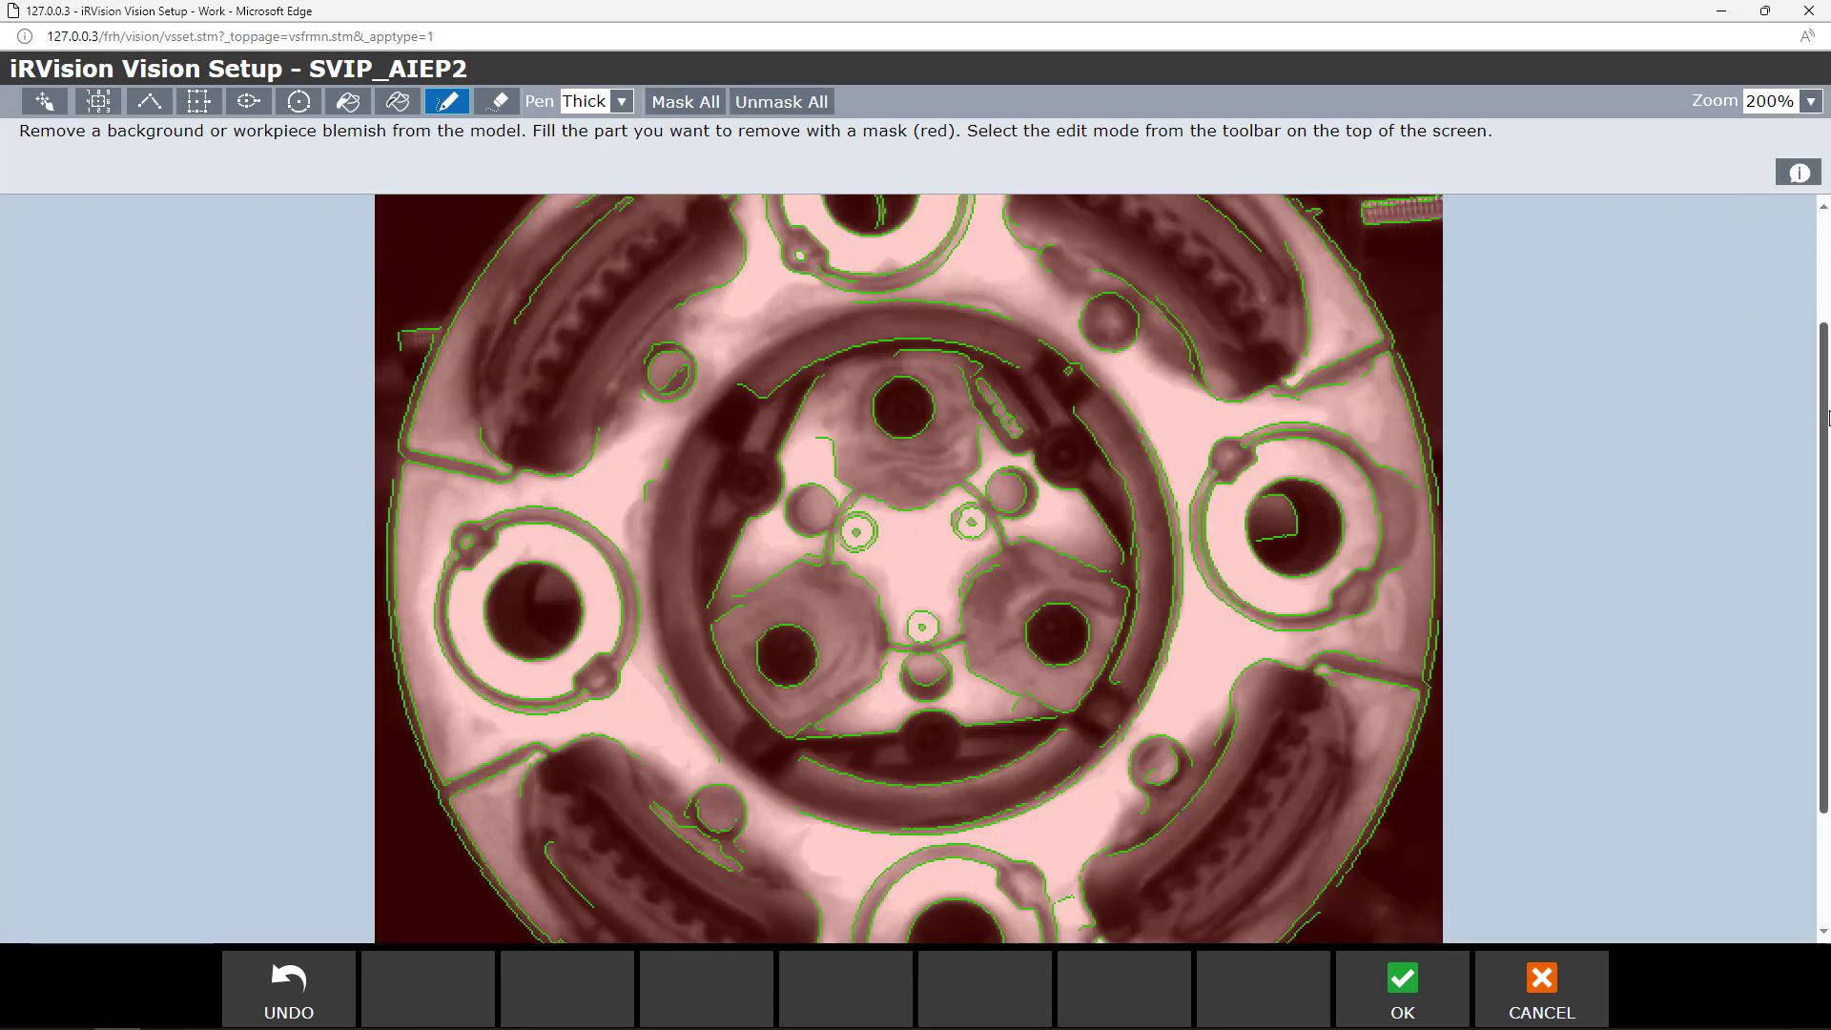
drag(1823, 422, 1535, 321)
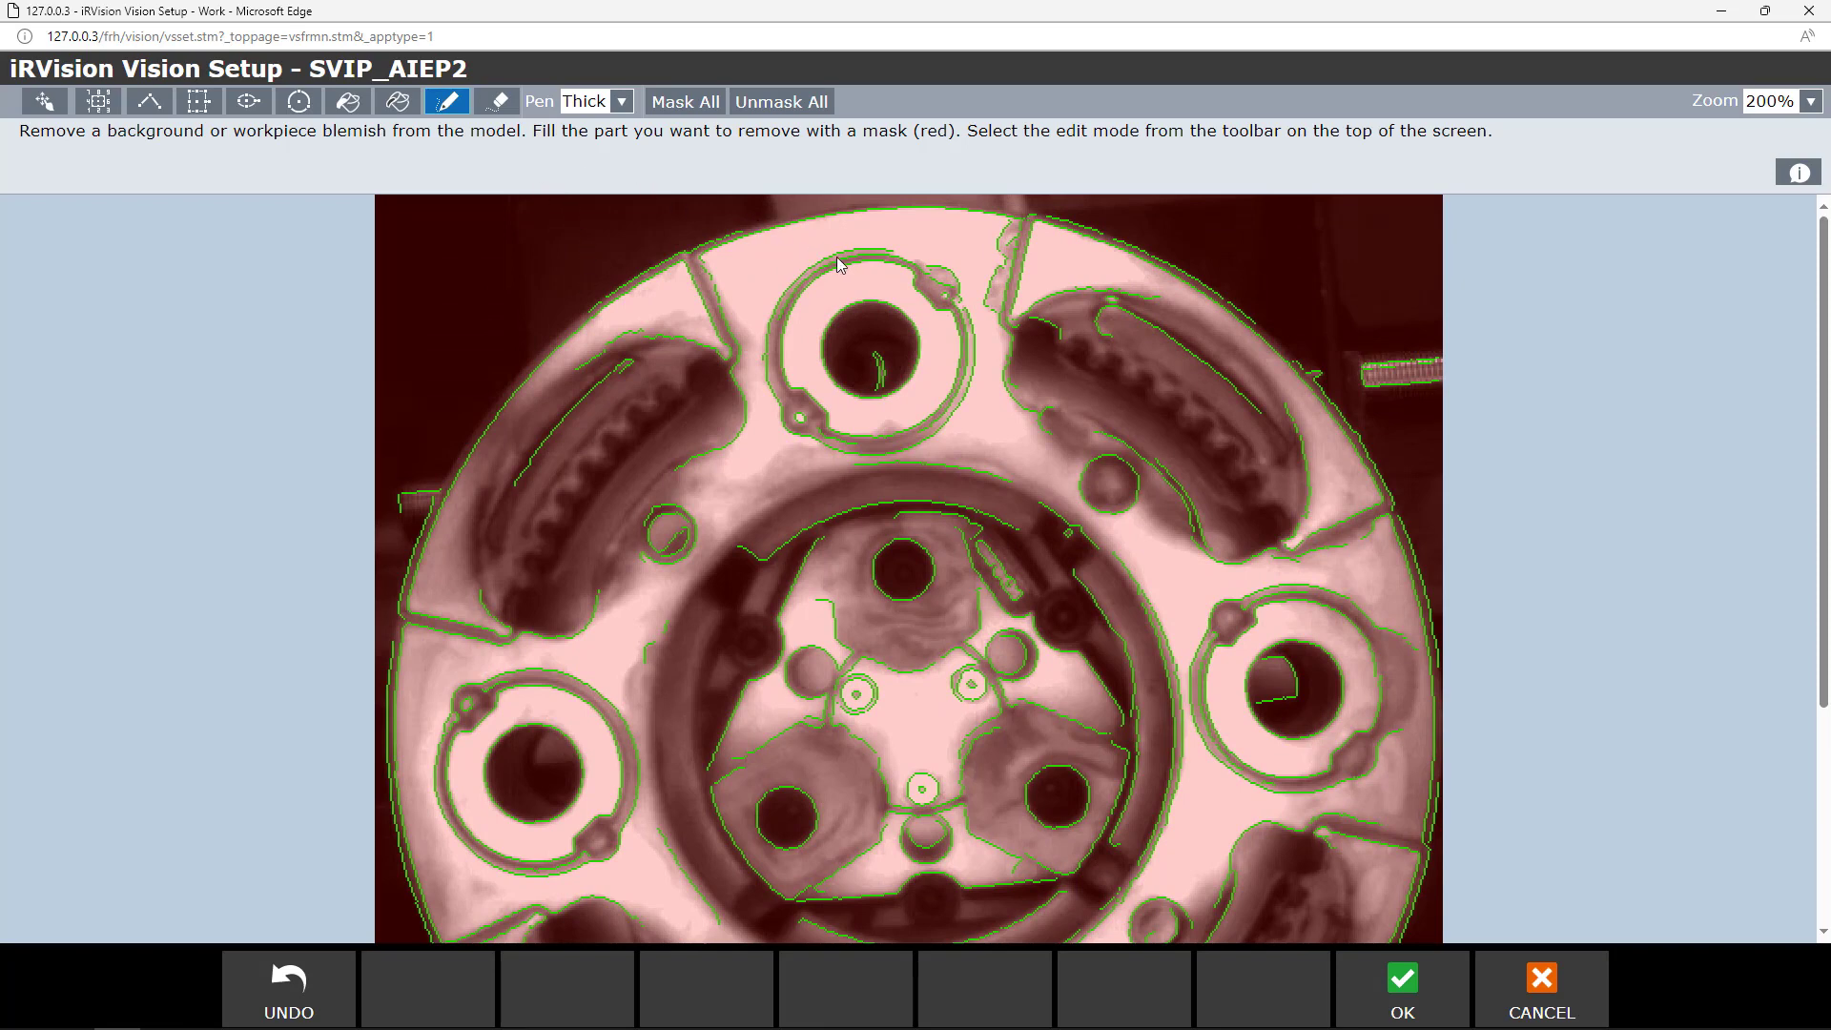
scroll(829, 268, down, 2)
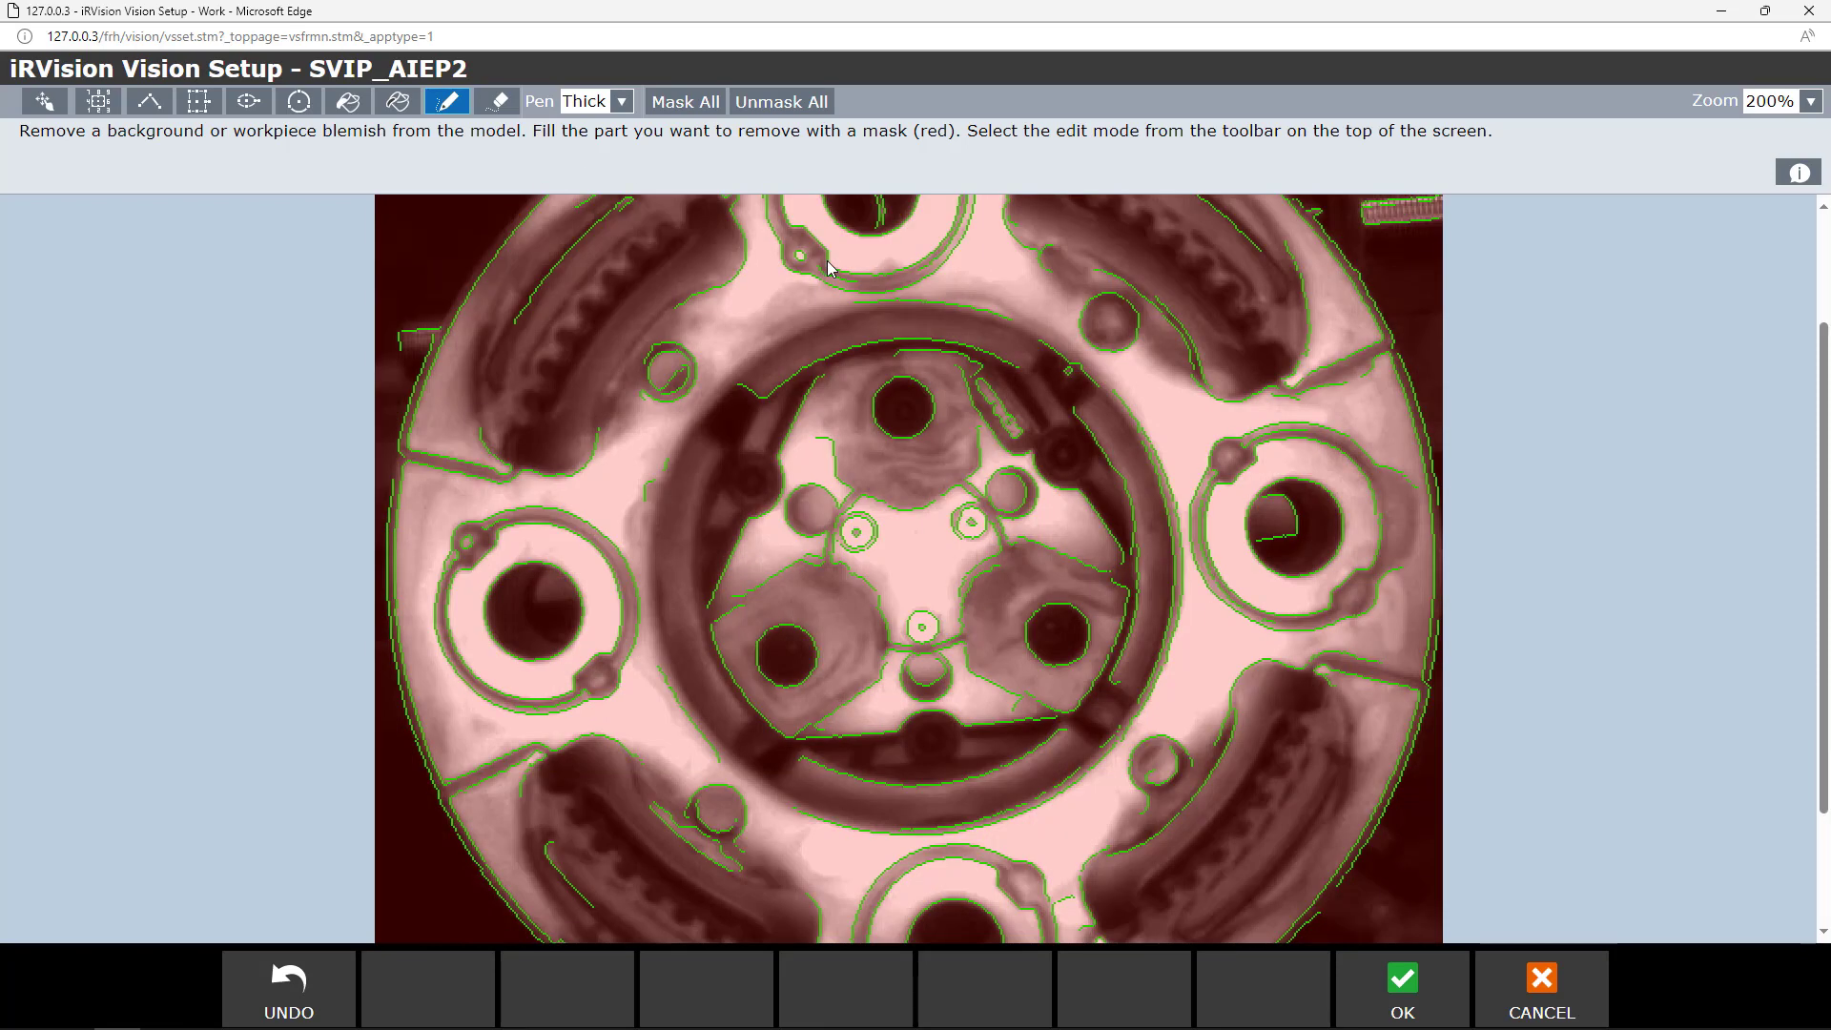
scroll(1824, 334, up, 2)
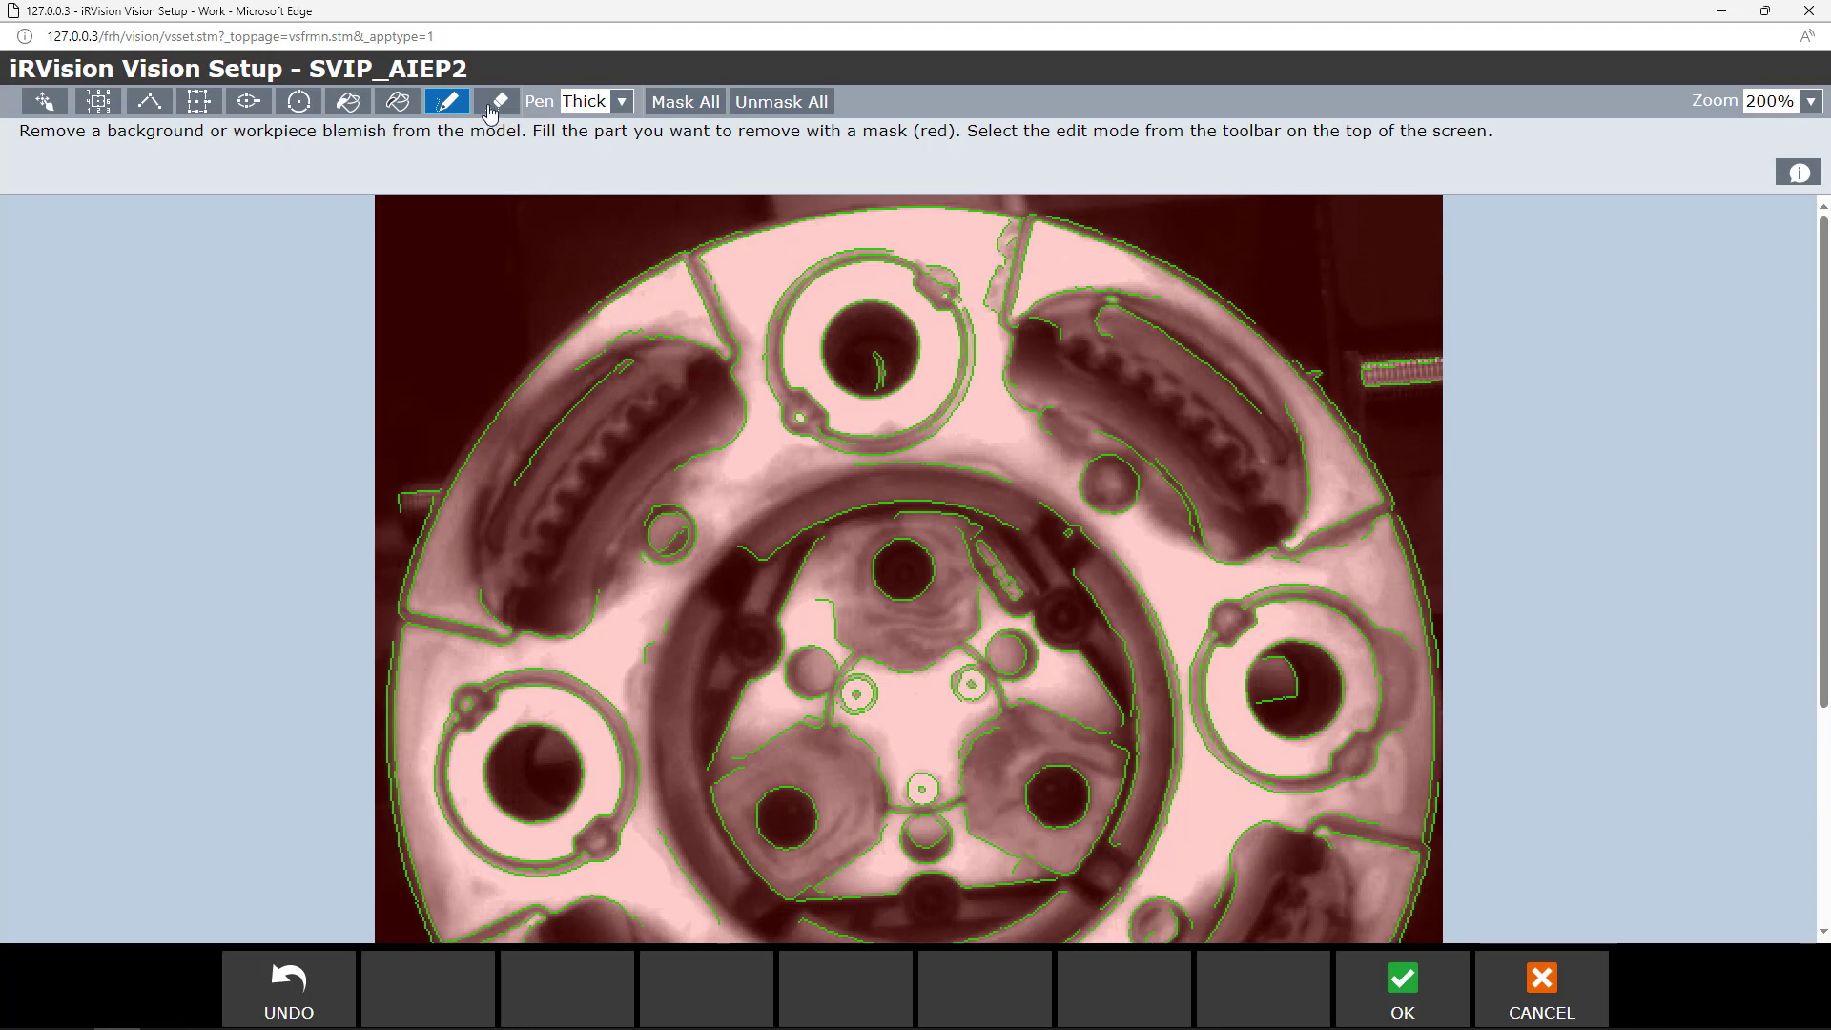
click(493, 107)
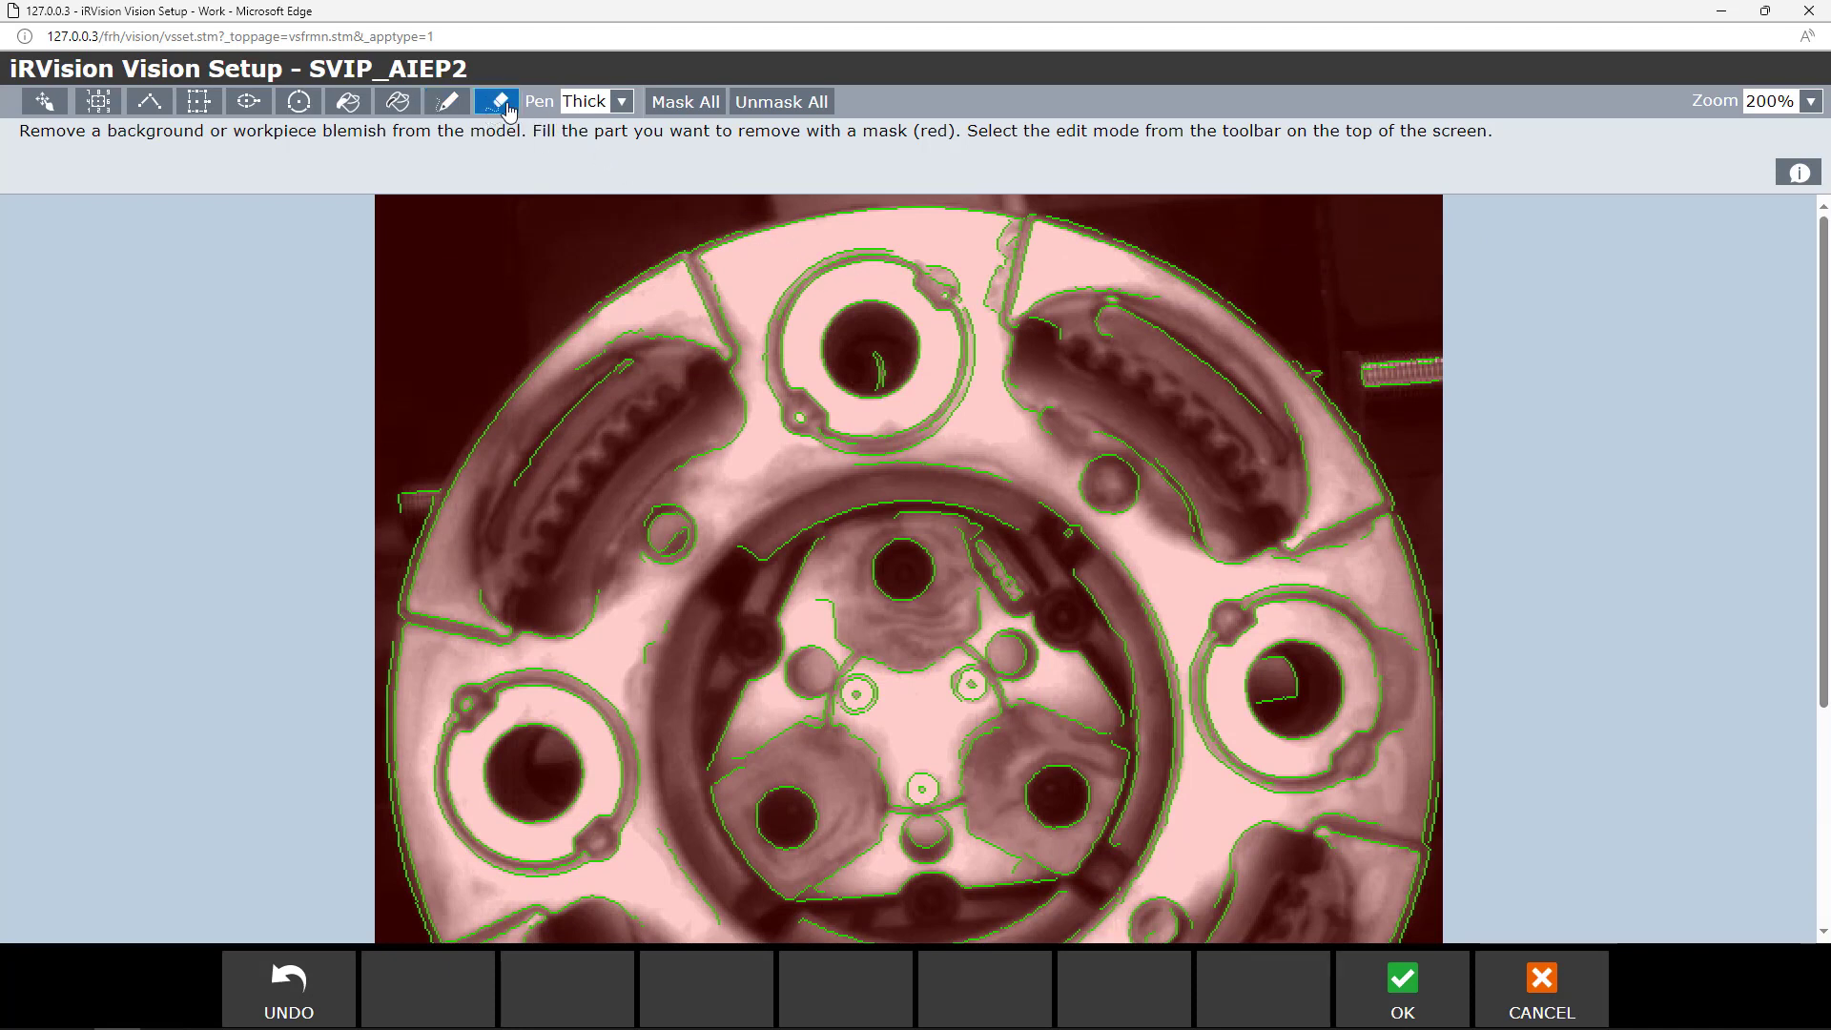
mouse_move(835, 262)
mouse_down()
mouse_move(780, 327)
mouse_move(774, 403)
mouse_move(879, 450)
mouse_move(965, 384)
mouse_move(901, 246)
mouse_move(841, 263)
mouse_move(822, 345)
mouse_move(904, 389)
mouse_move(875, 307)
mouse_up()
scroll(875, 307, down, 2)
mouse_move(506, 525)
mouse_down()
mouse_move(434, 596)
mouse_move(491, 700)
mouse_move(603, 683)
mouse_move(618, 572)
mouse_move(519, 539)
mouse_move(488, 634)
mouse_move(575, 626)
mouse_up()
mouse_move(1233, 448)
mouse_down()
mouse_move(1194, 546)
mouse_move(1250, 620)
mouse_move(1359, 598)
mouse_move(1397, 519)
mouse_move(1247, 444)
mouse_move(1383, 515)
mouse_move(1347, 596)
mouse_move(1321, 591)
mouse_up()
mouse_move(1244, 481)
mouse_down()
mouse_move(1326, 558)
mouse_move(1283, 491)
mouse_up()
scroll(1283, 491, down, 2)
mouse_move(944, 701)
mouse_down()
mouse_move(863, 754)
mouse_move(875, 826)
mouse_move(1001, 862)
mouse_move(1044, 763)
mouse_move(992, 701)
mouse_move(942, 746)
mouse_move(973, 840)
mouse_move(949, 739)
mouse_up()
click(1402, 987)
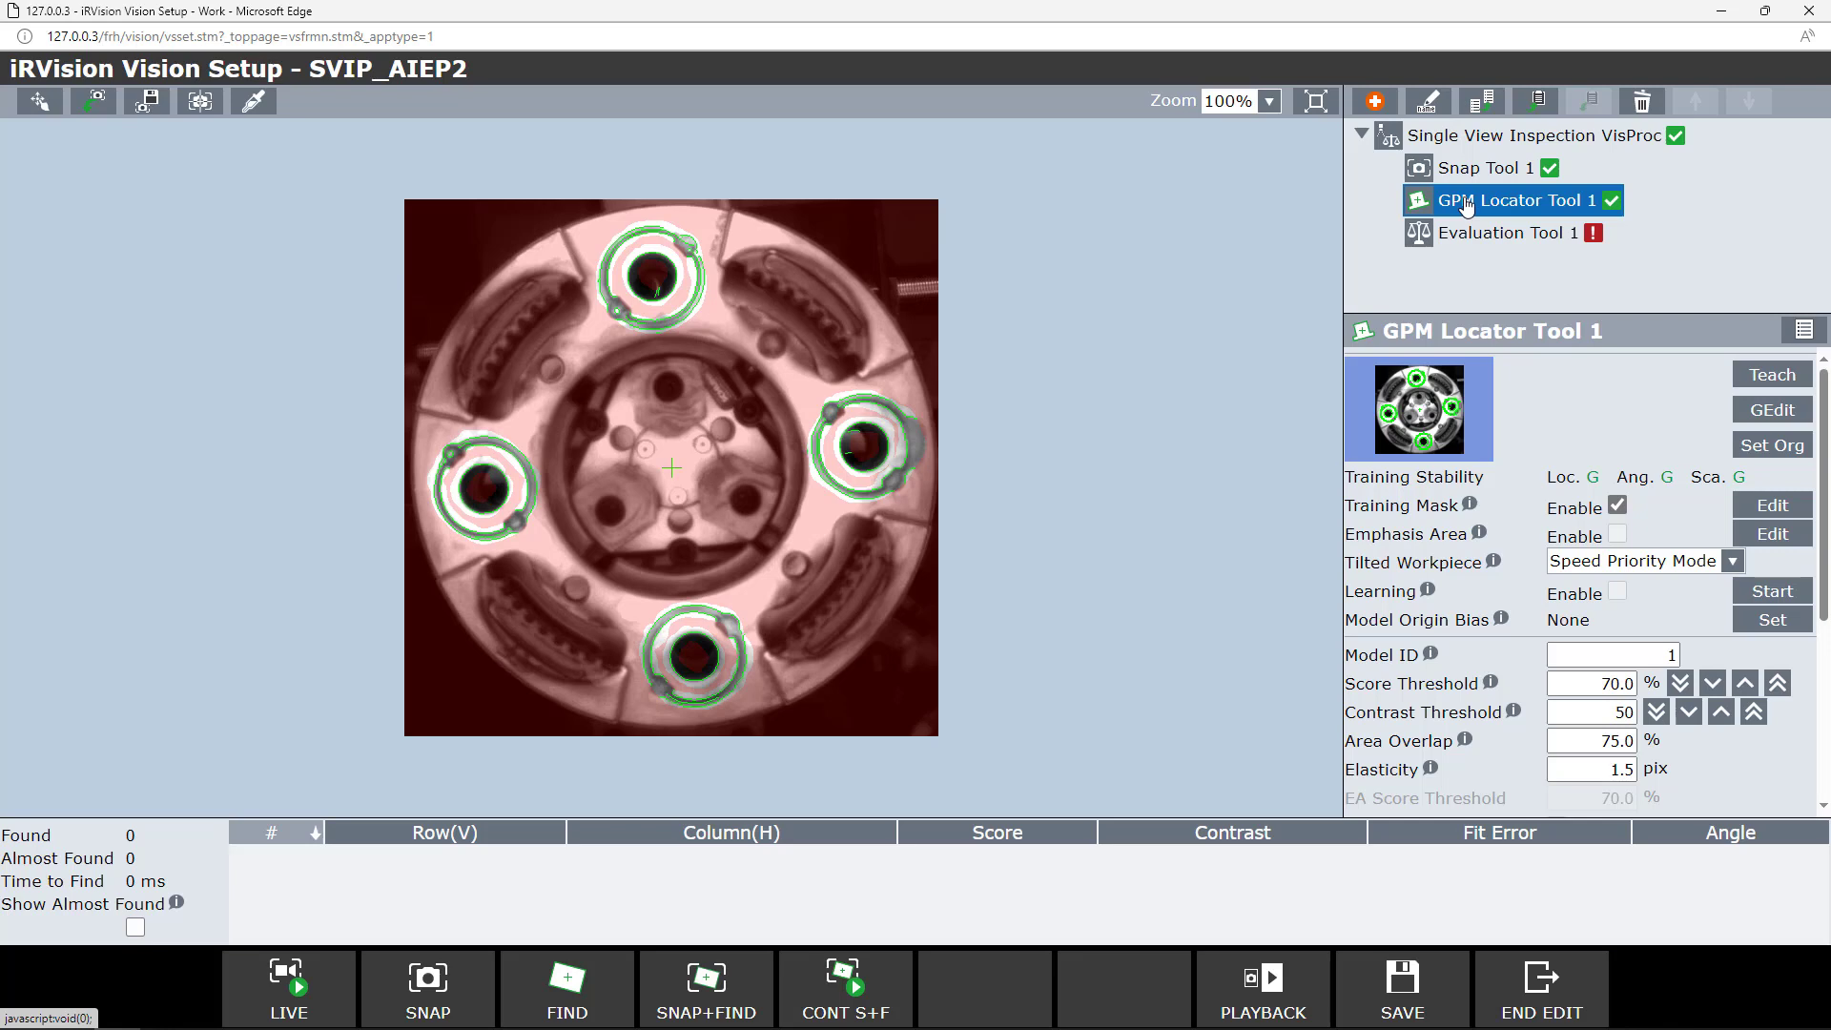
Add an AI Error Proofing tool under GPM Locator Tool 1 and accept the measurement area enclosing the whole part
click(1376, 103)
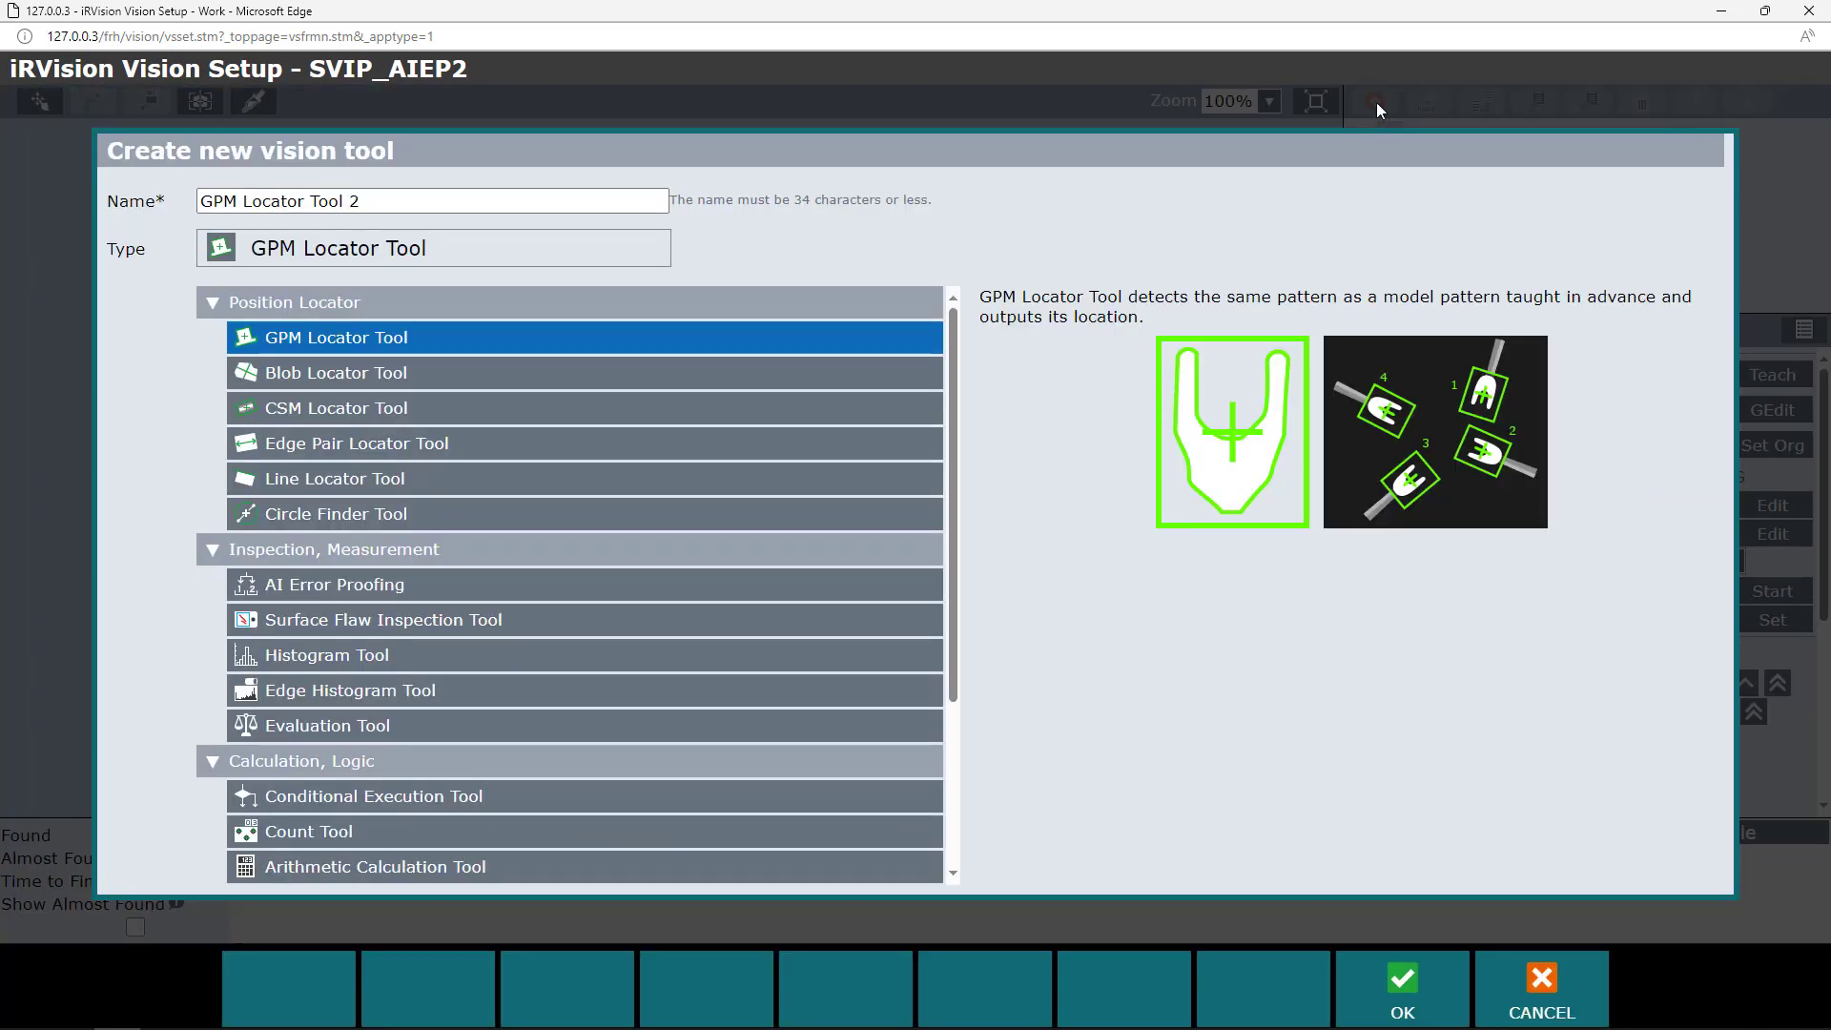
click(303, 586)
click(1406, 978)
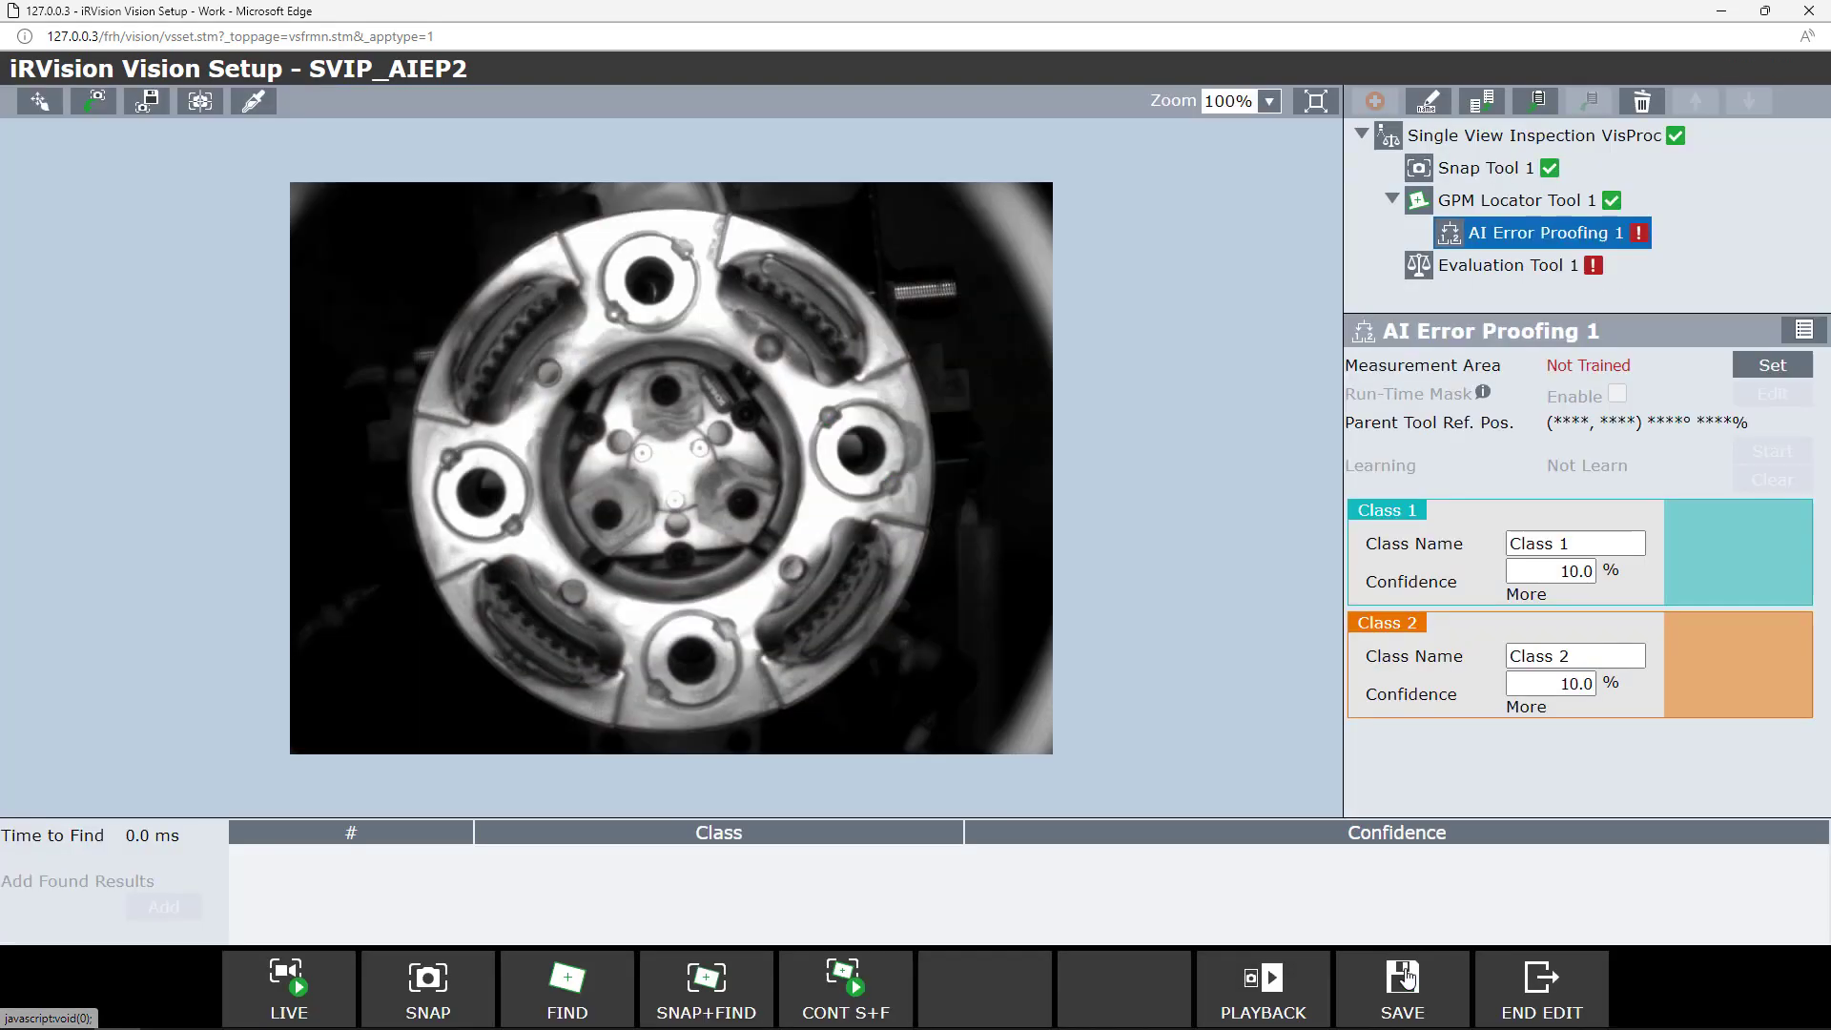
click(1775, 367)
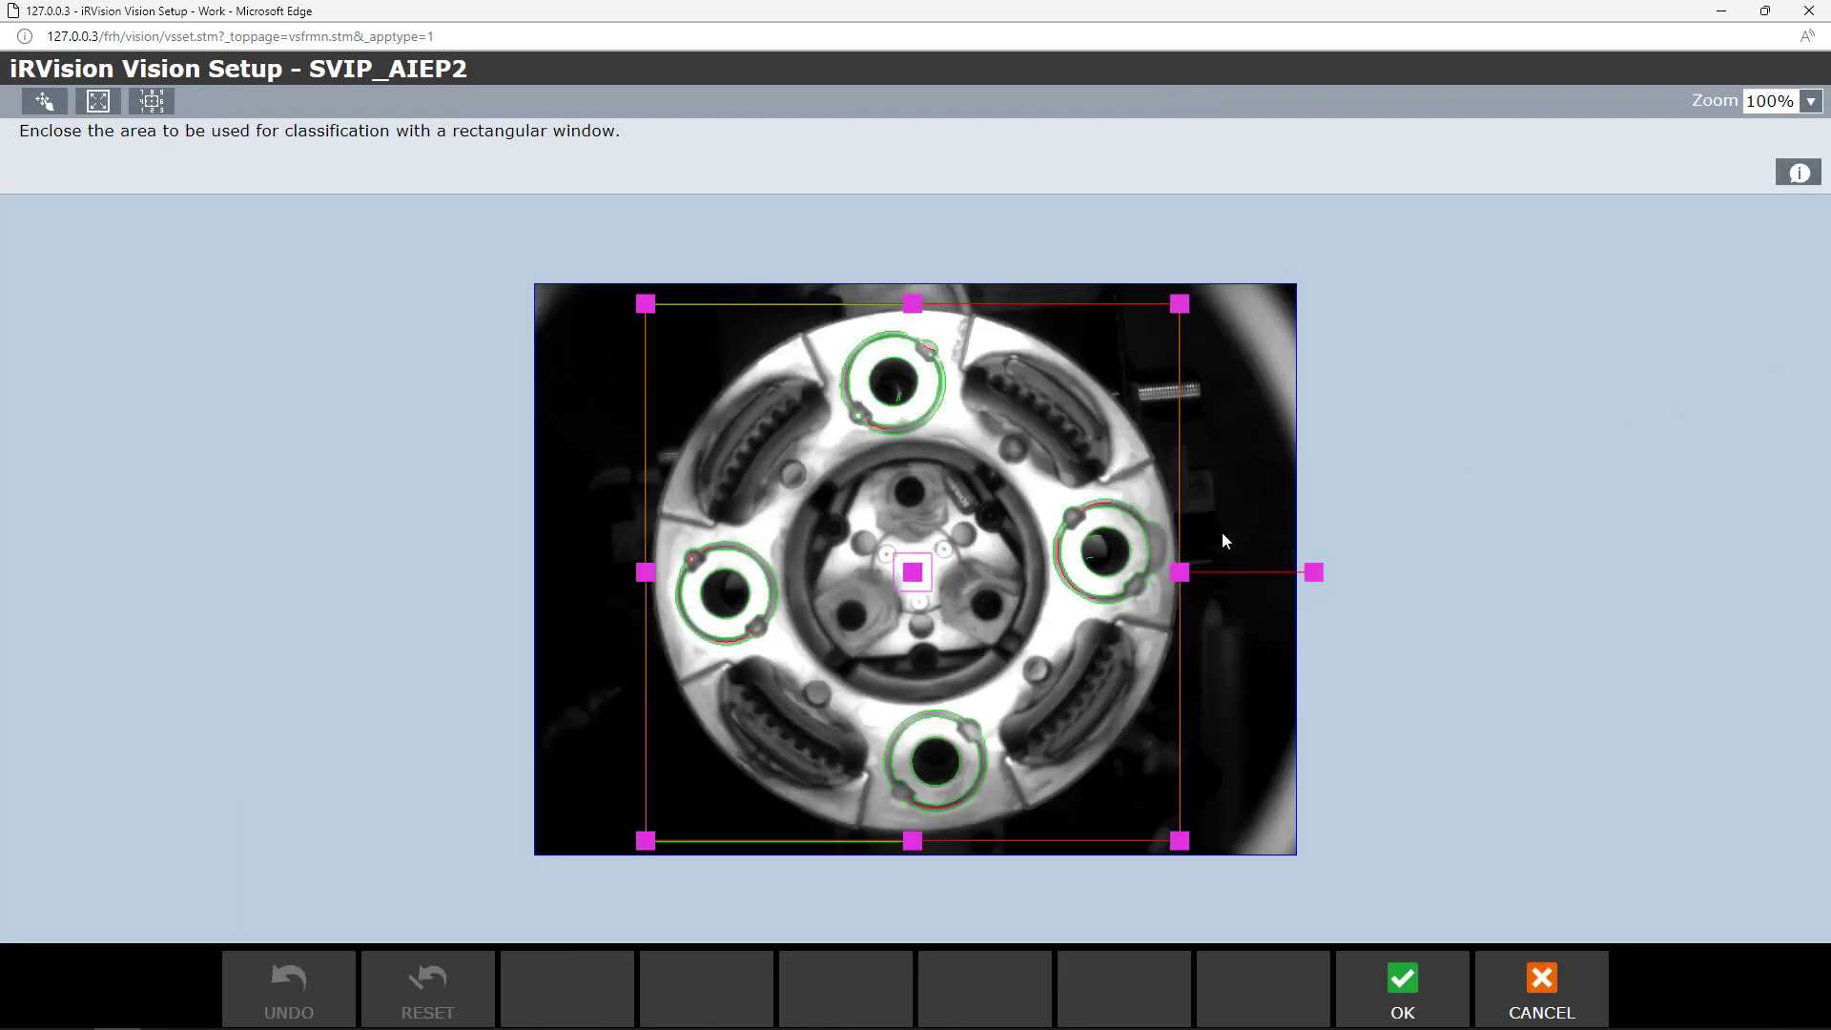
click(1400, 996)
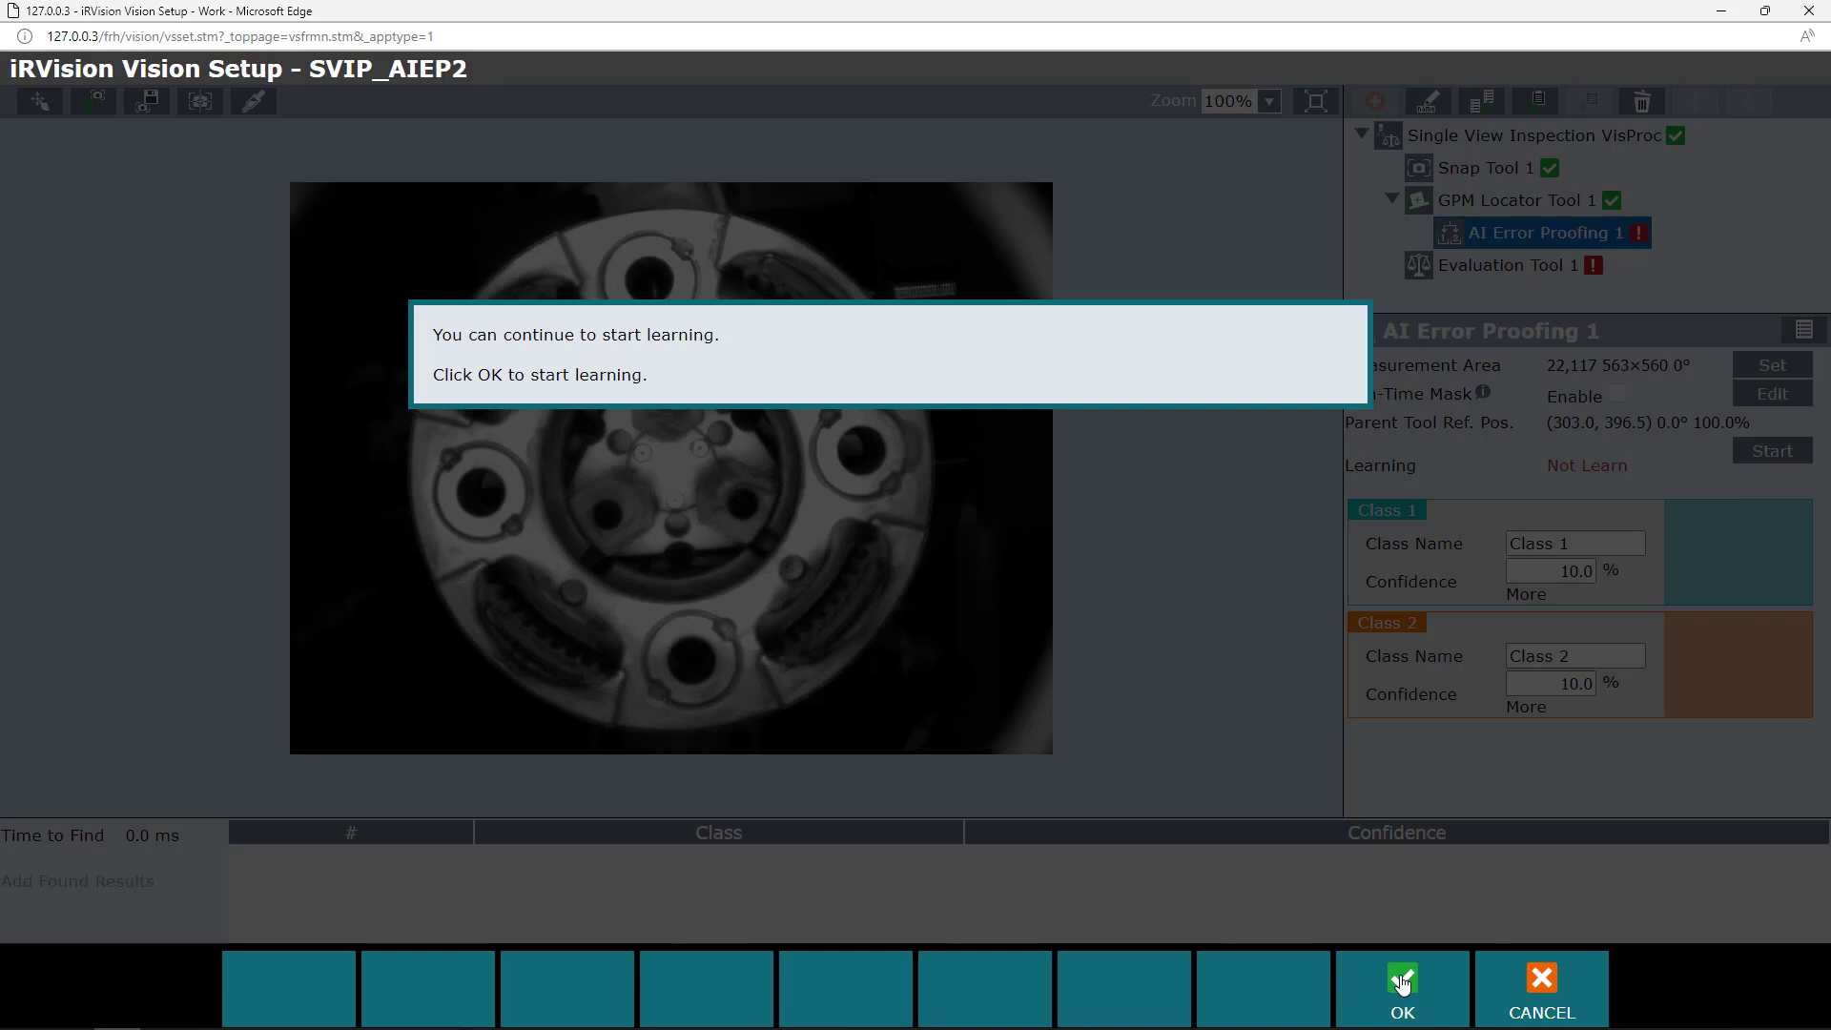
Start the AI Error Proofing learning, add four snapped part images, and proceed to assigning their classes
click(1402, 987)
click(1400, 987)
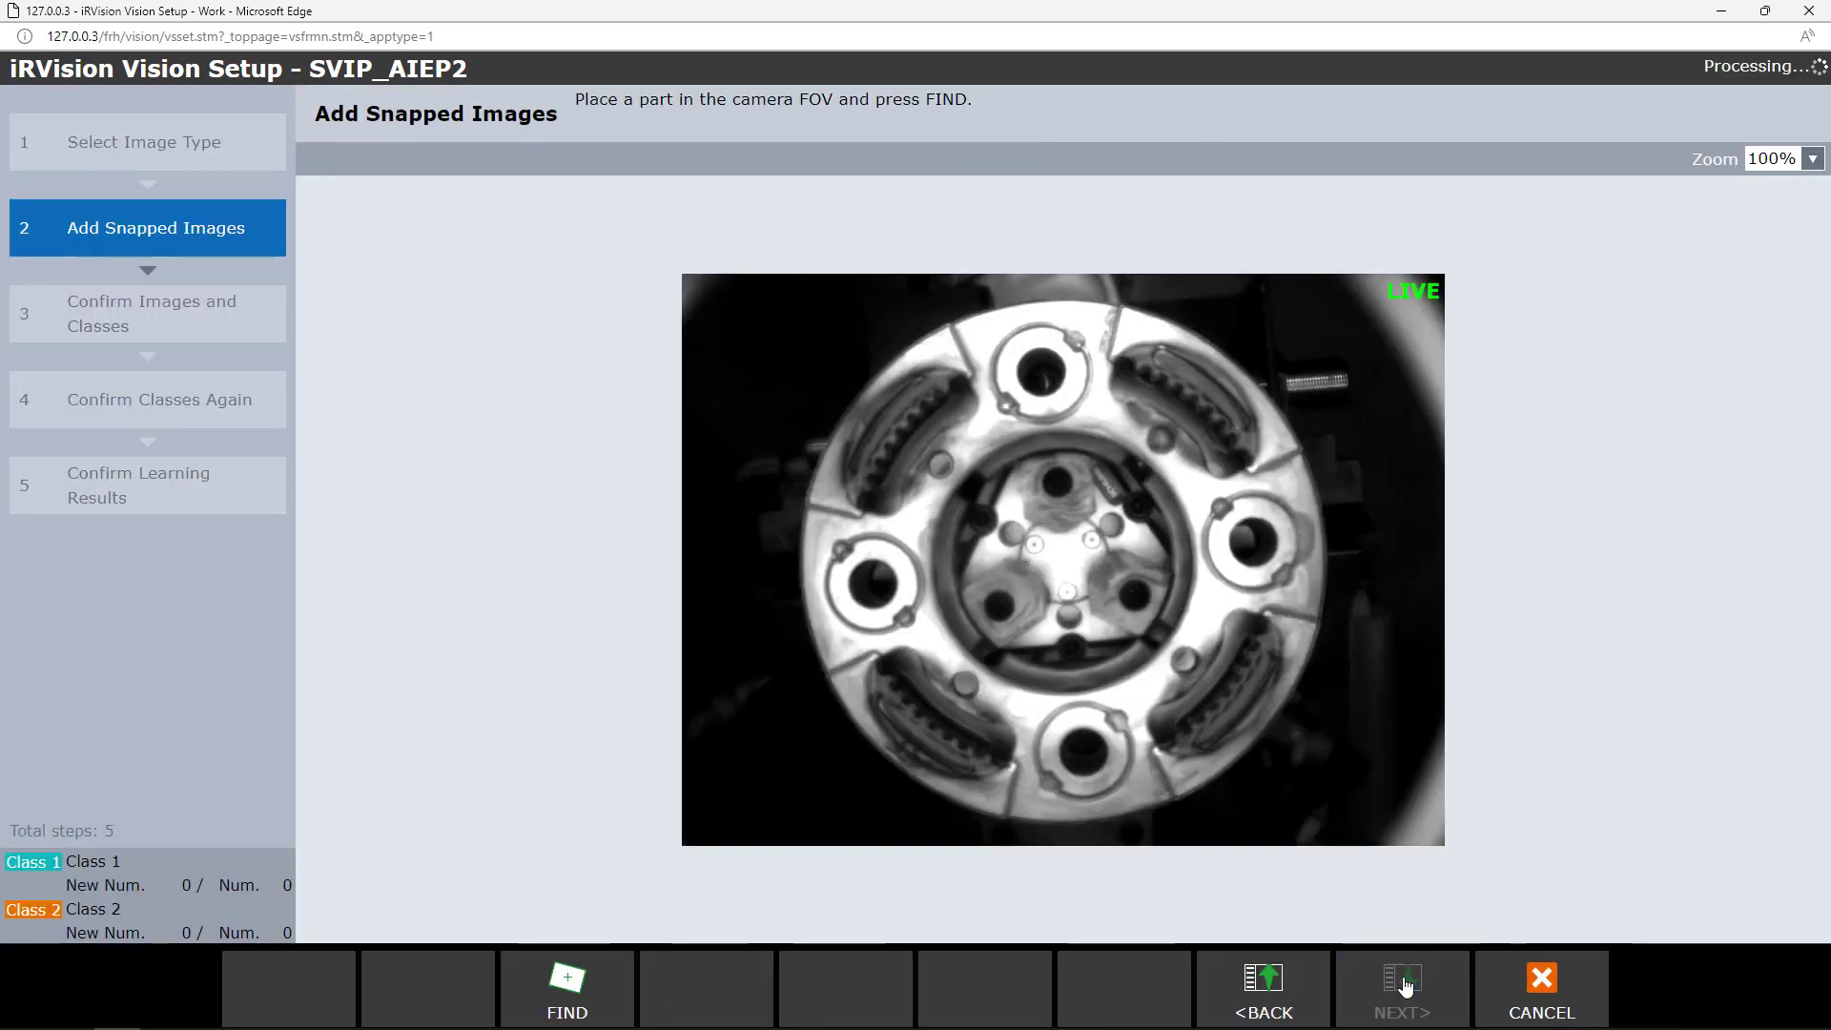
click(564, 987)
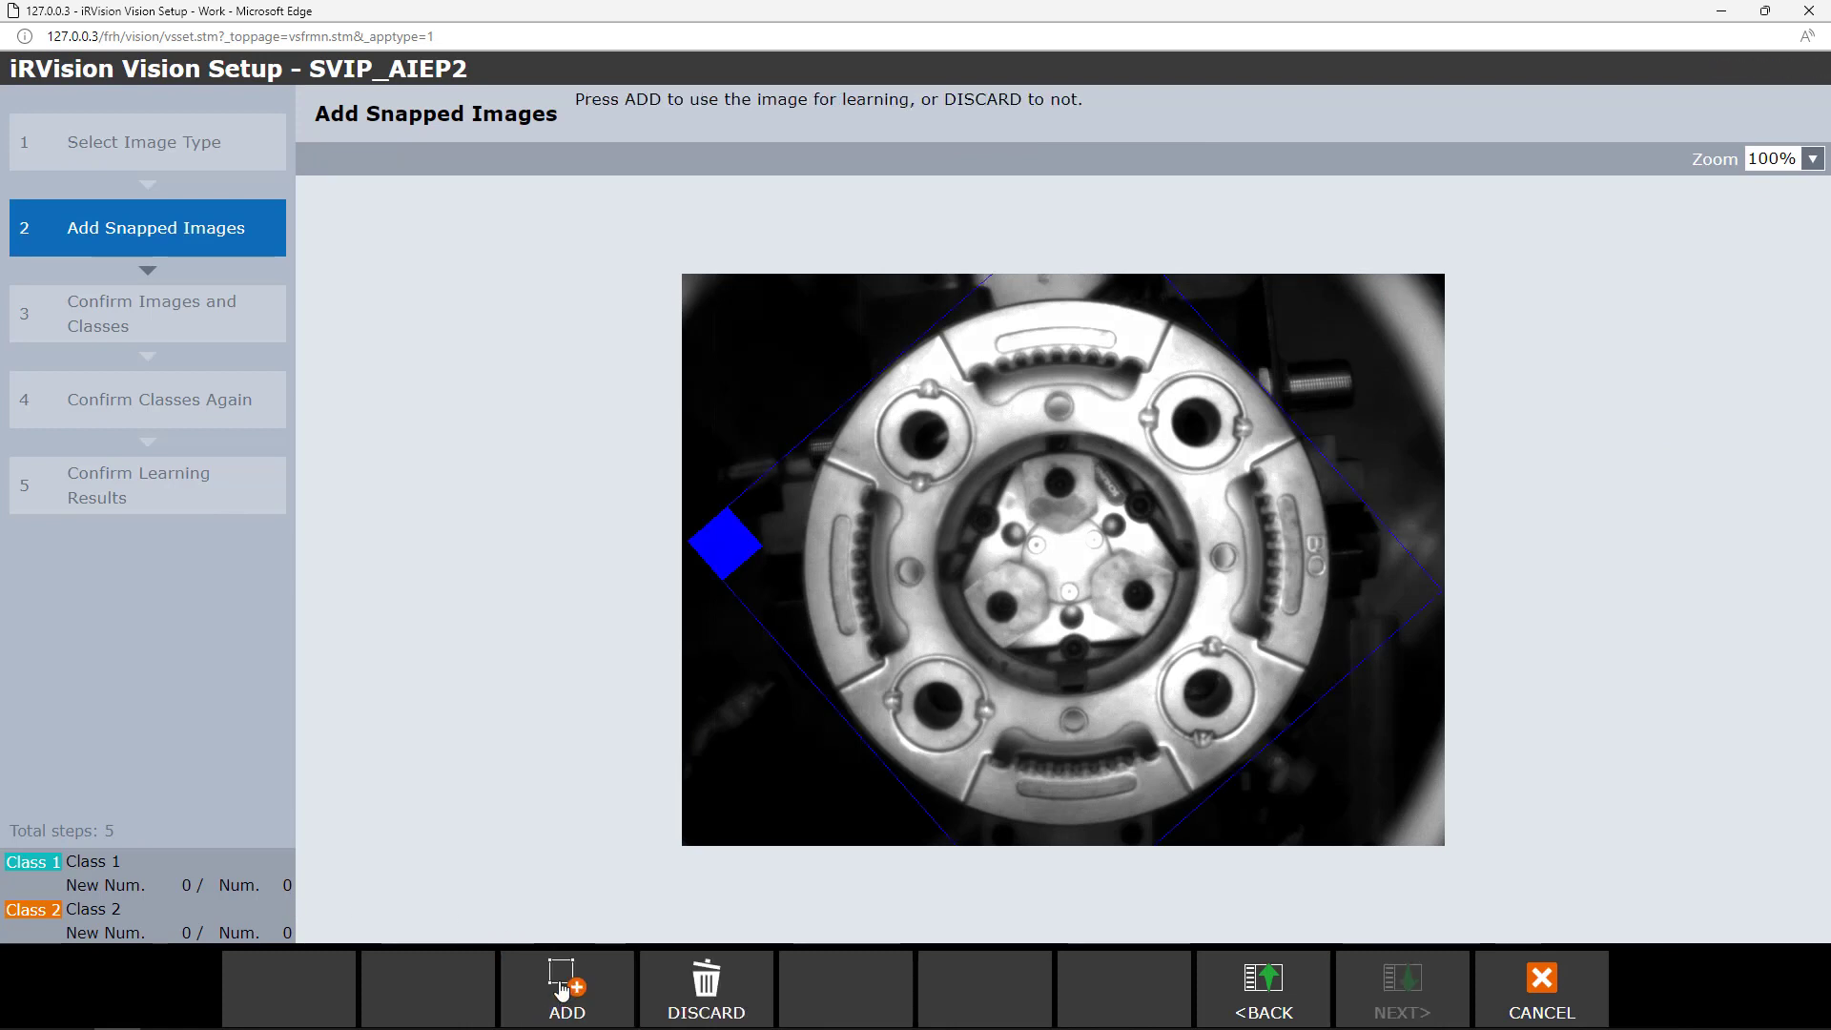
click(565, 986)
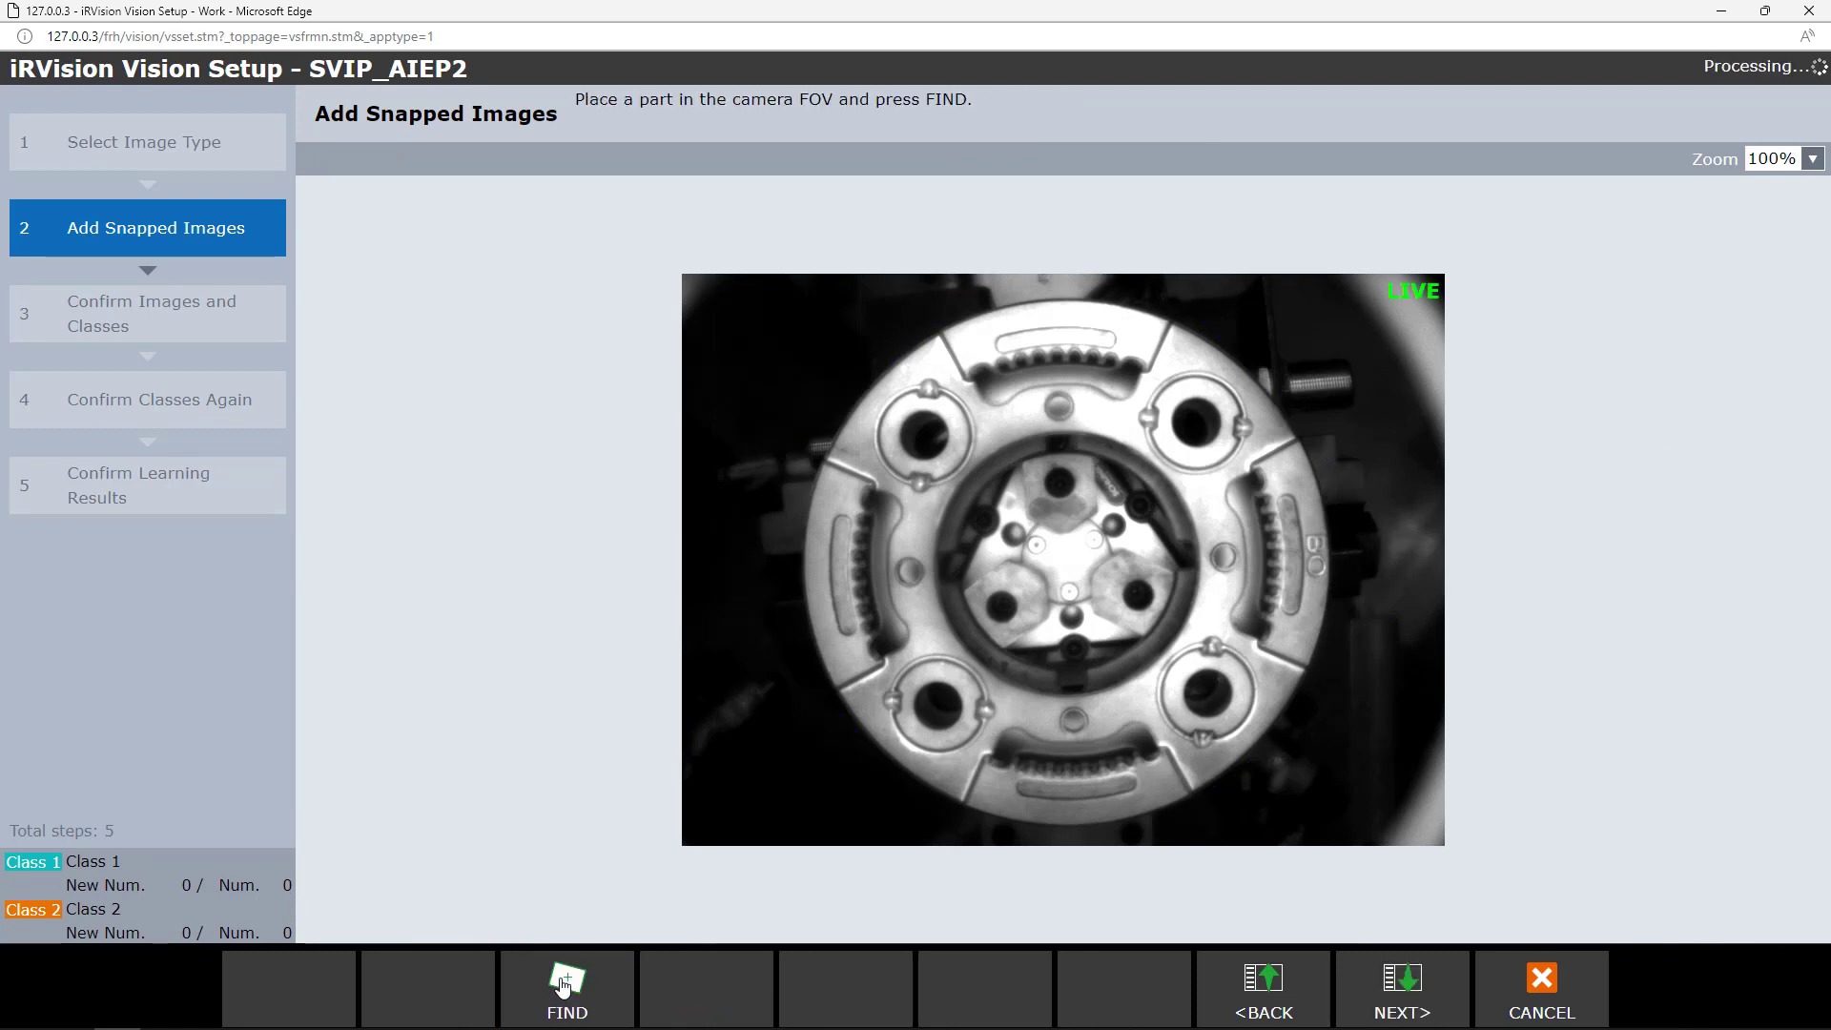
click(1423, 977)
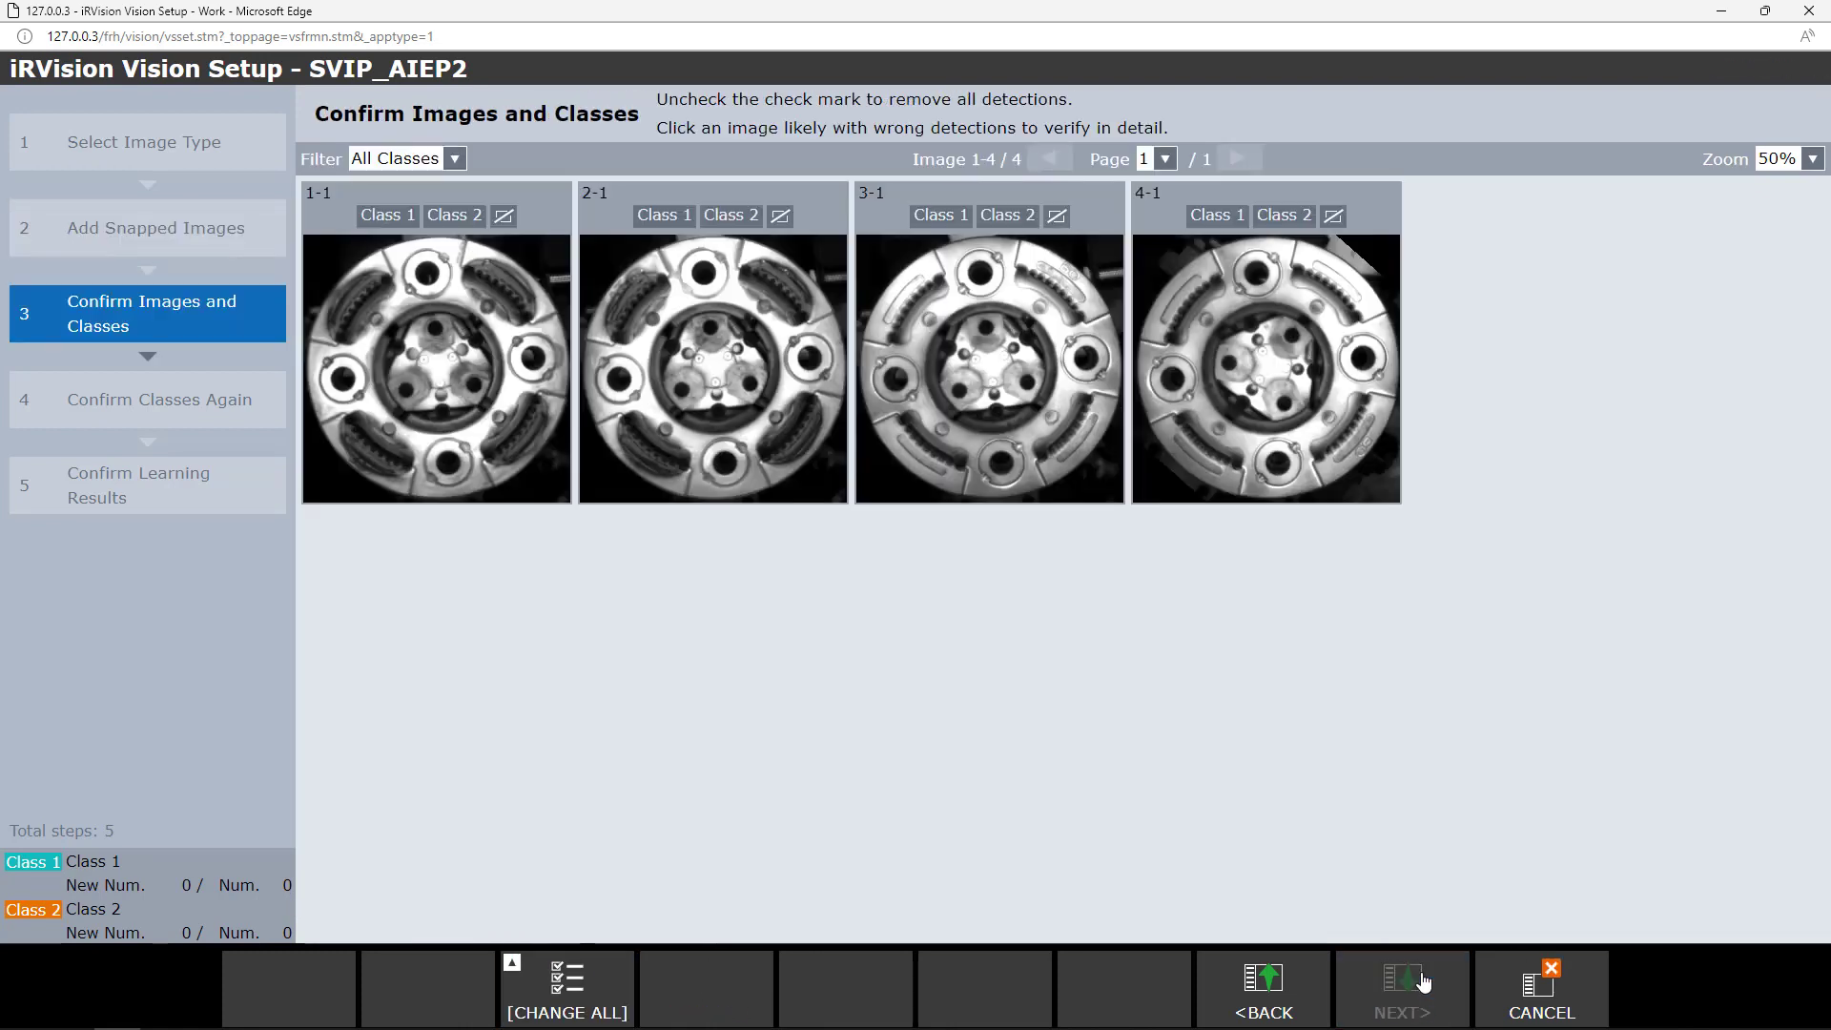
Assign images 1-1 and 2-1 to Class 1 and images 3-1 and 4-1 to Class 2
click(393, 216)
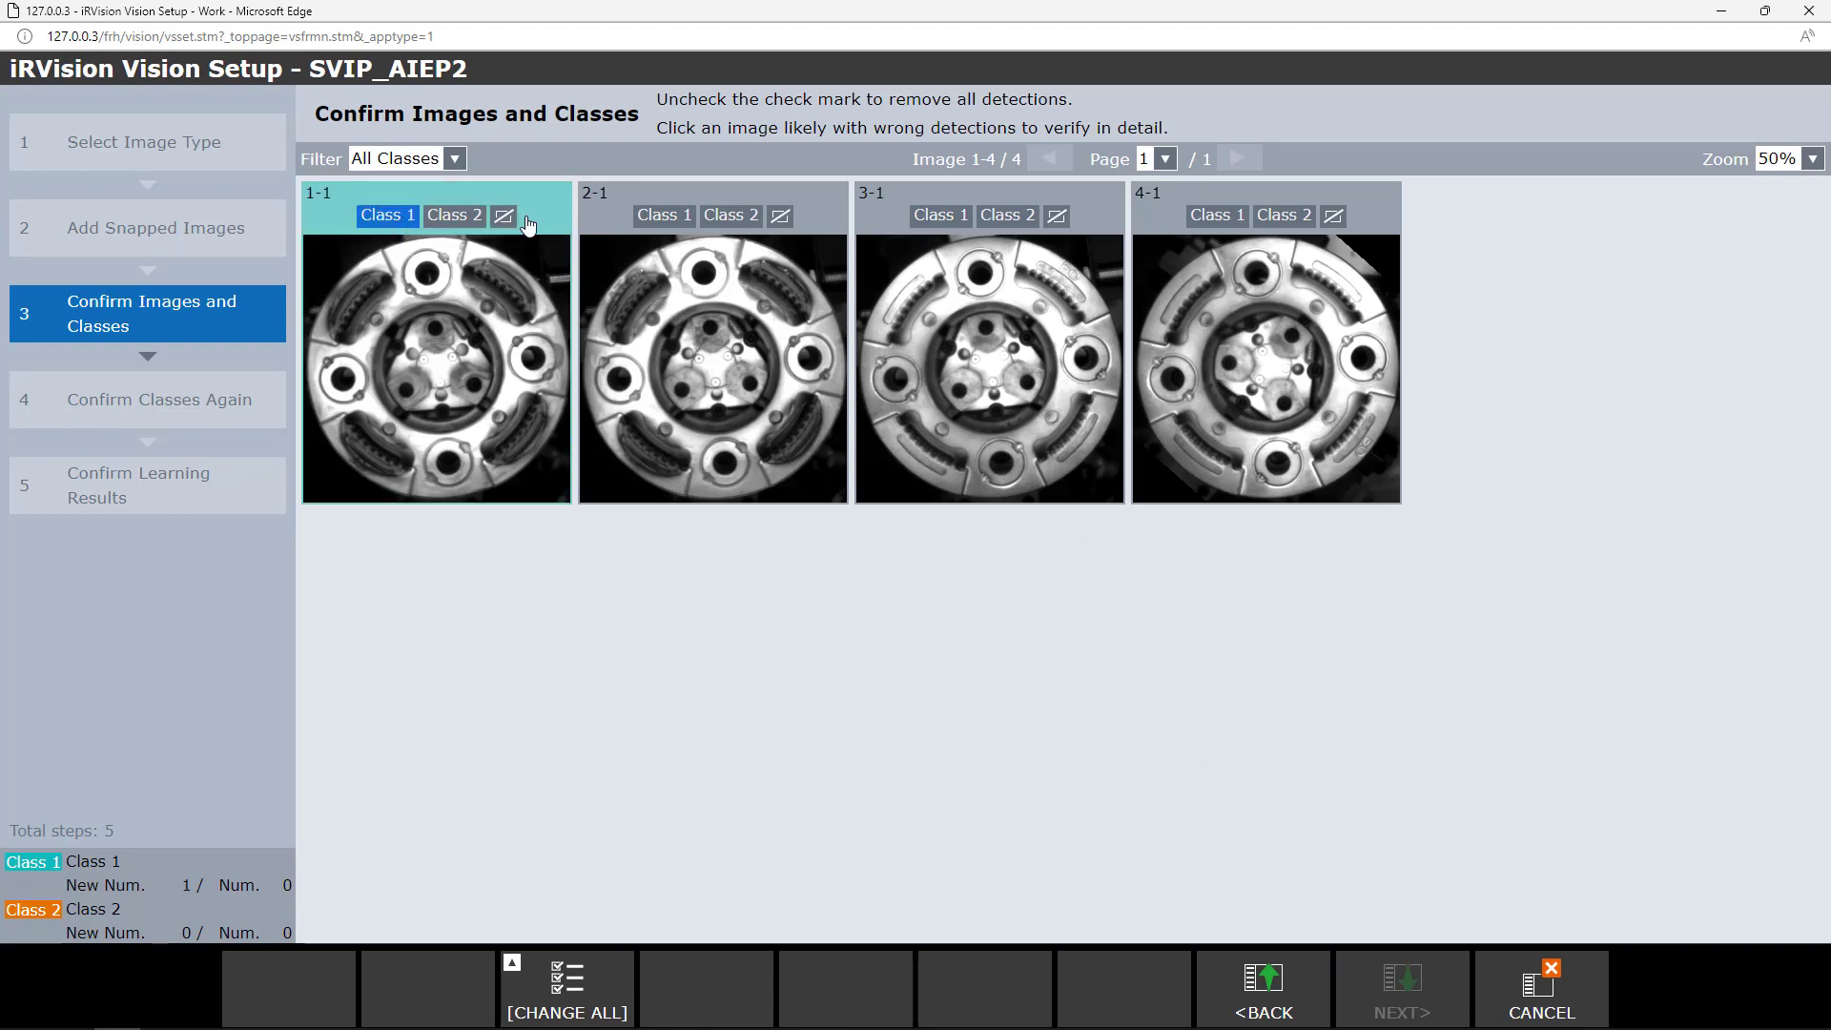
click(671, 218)
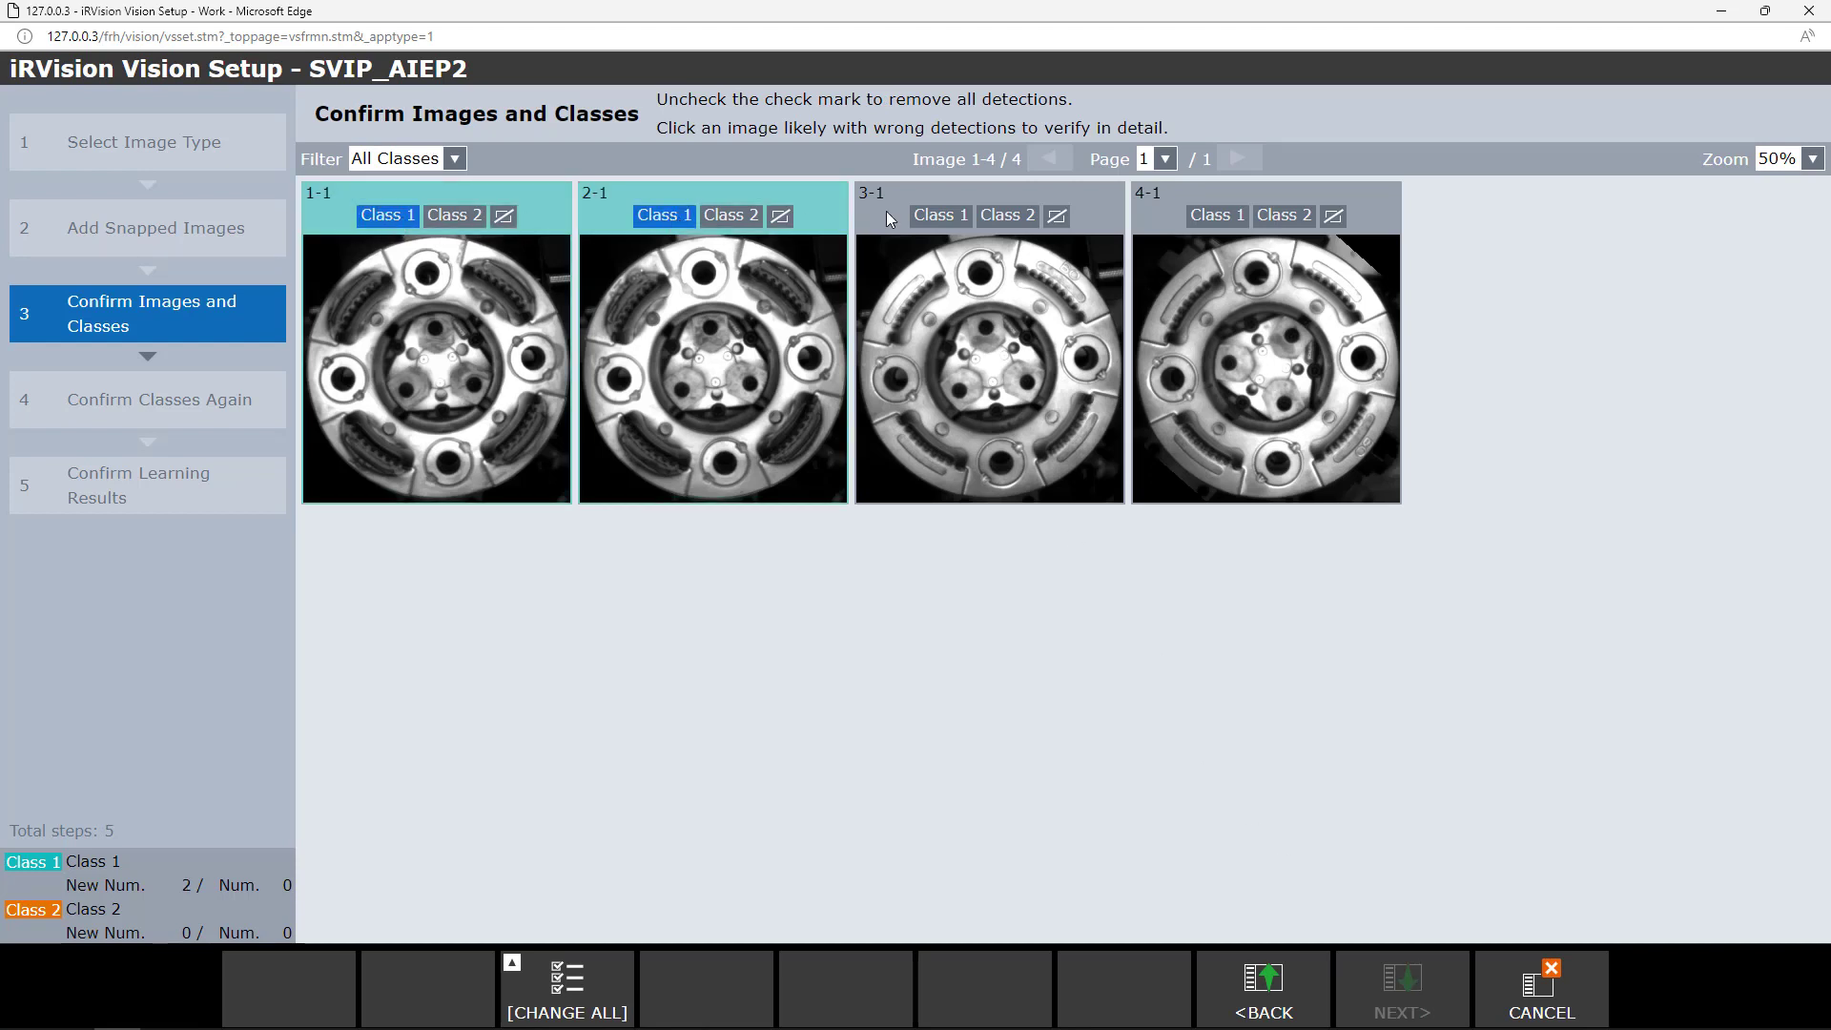
click(1004, 218)
click(1281, 218)
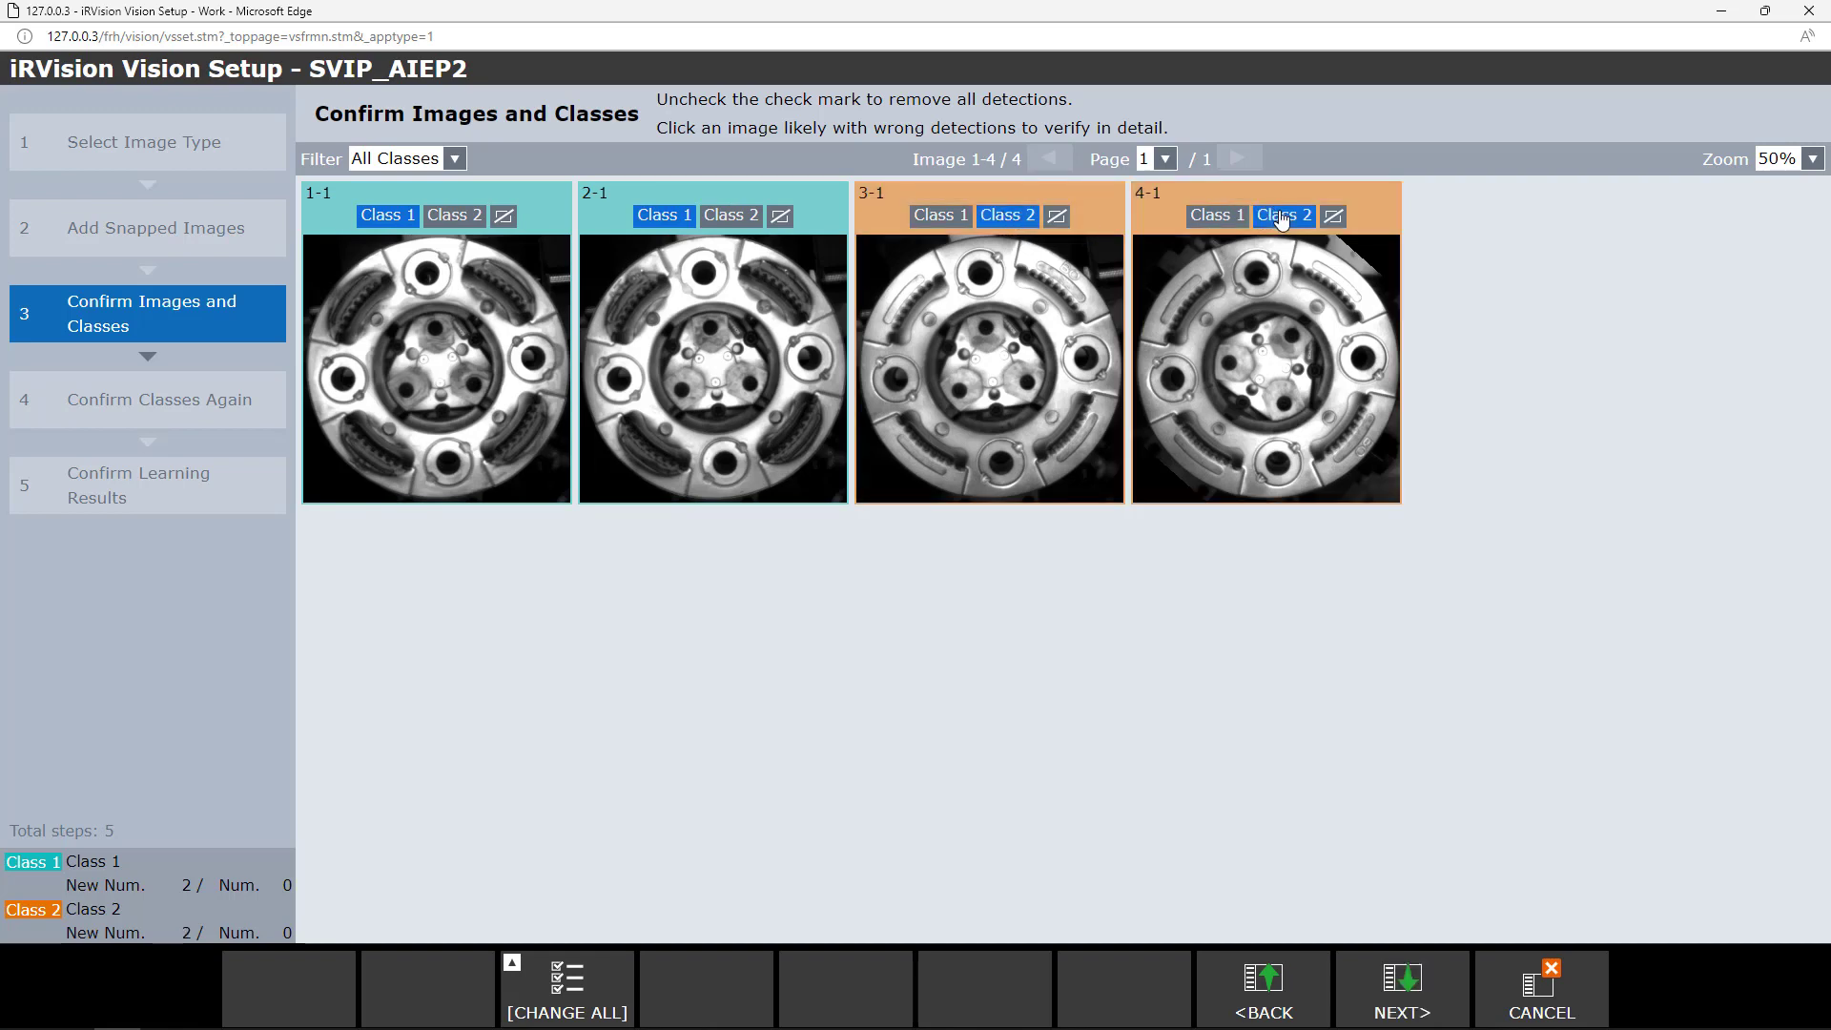
Confirm the image classes, including the rechecked image 4-1, and finish learning to apply the result
click(1400, 991)
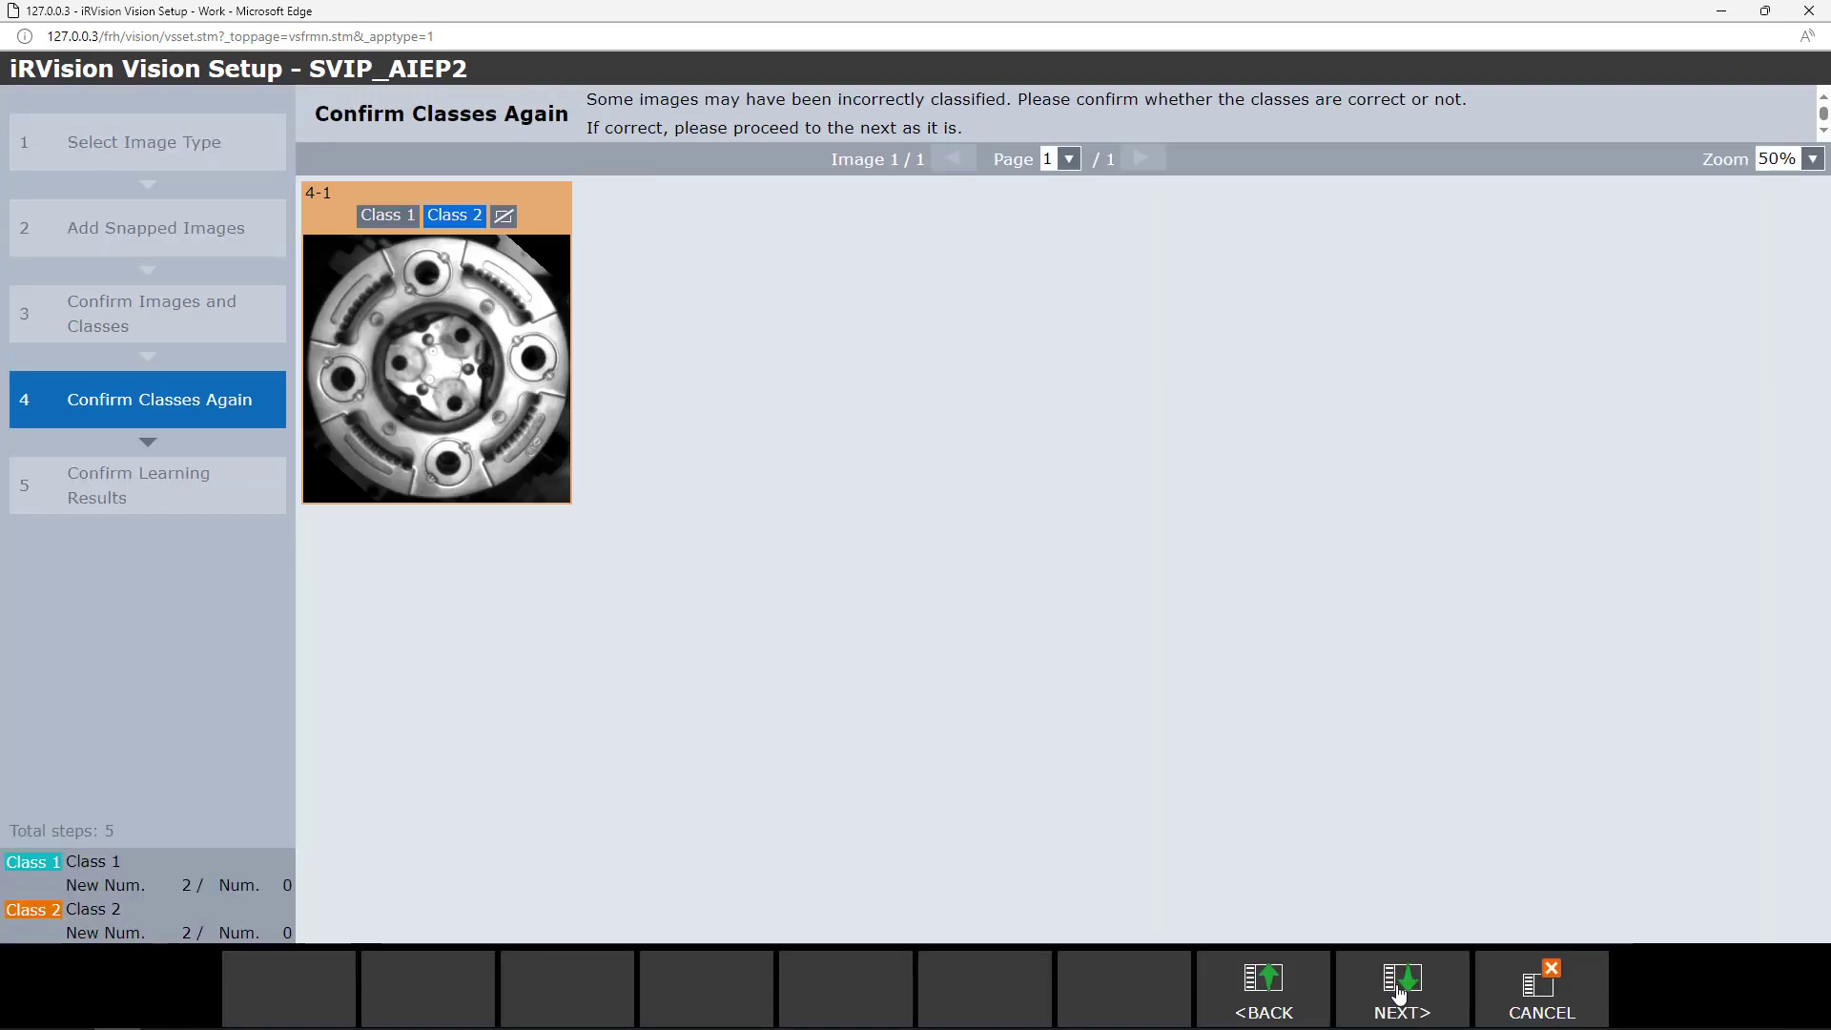
click(1400, 992)
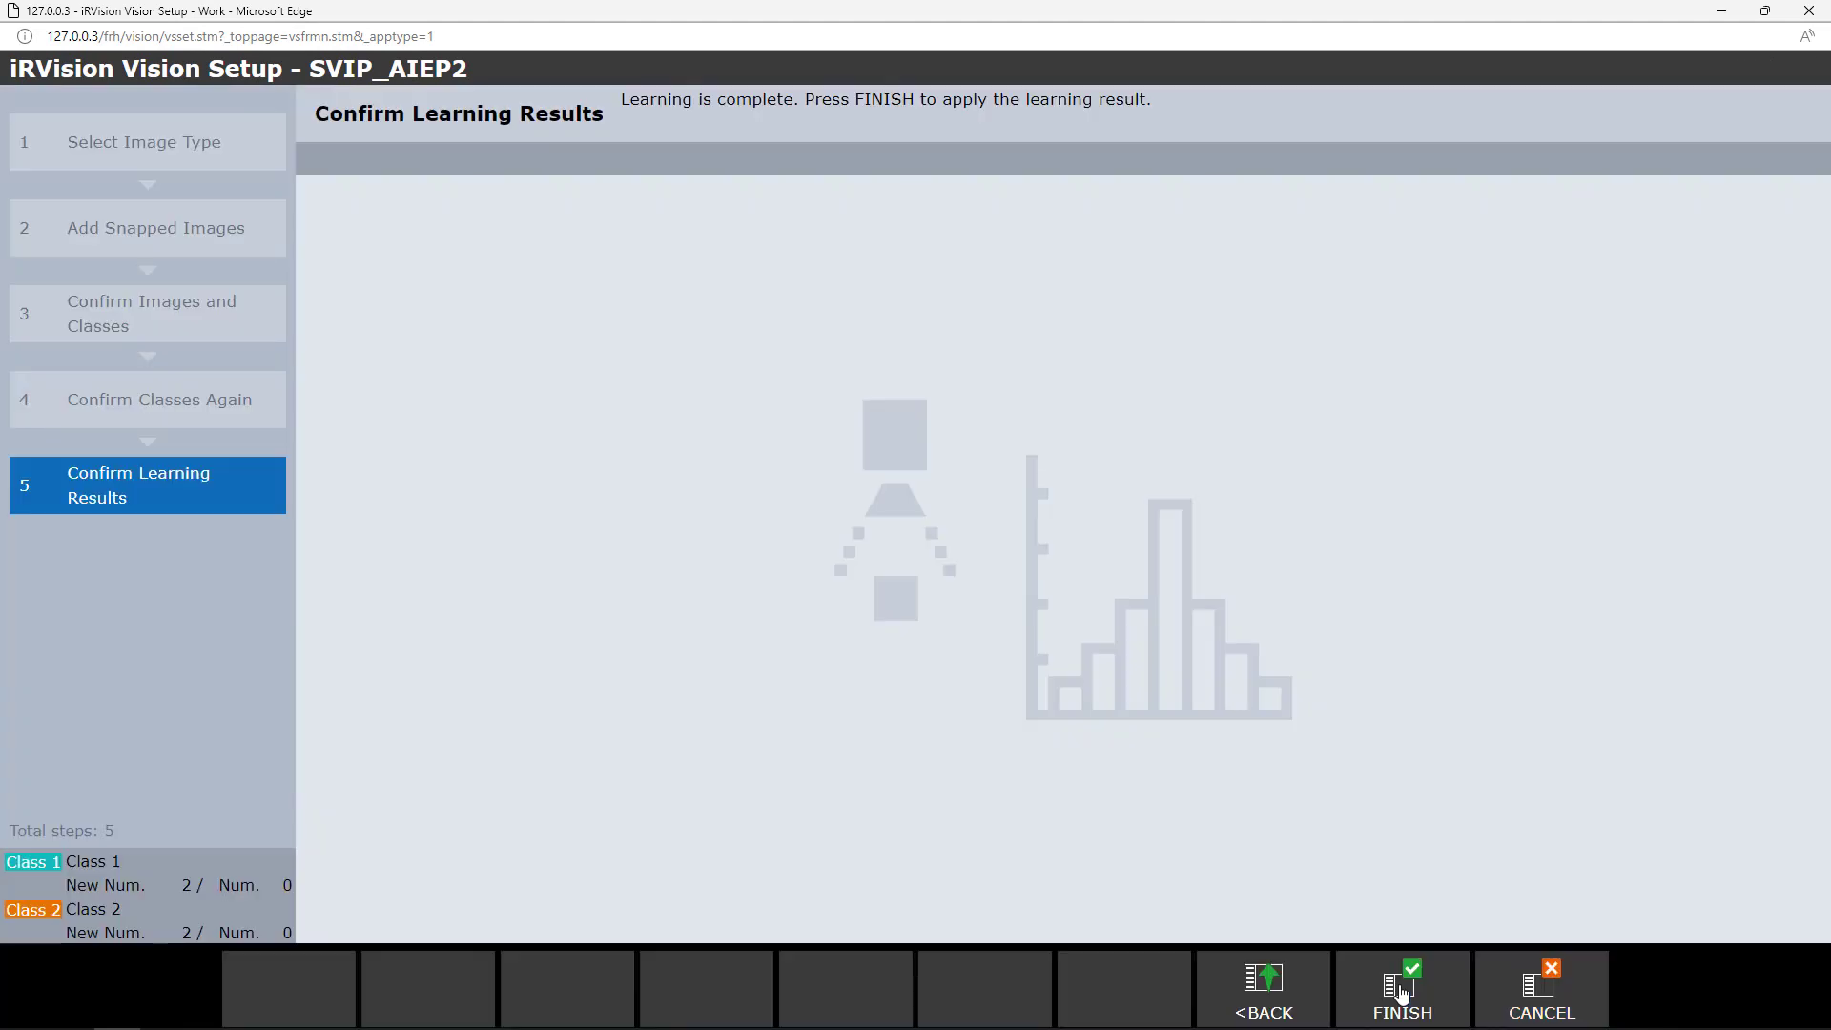
click(1402, 991)
click(1402, 991)
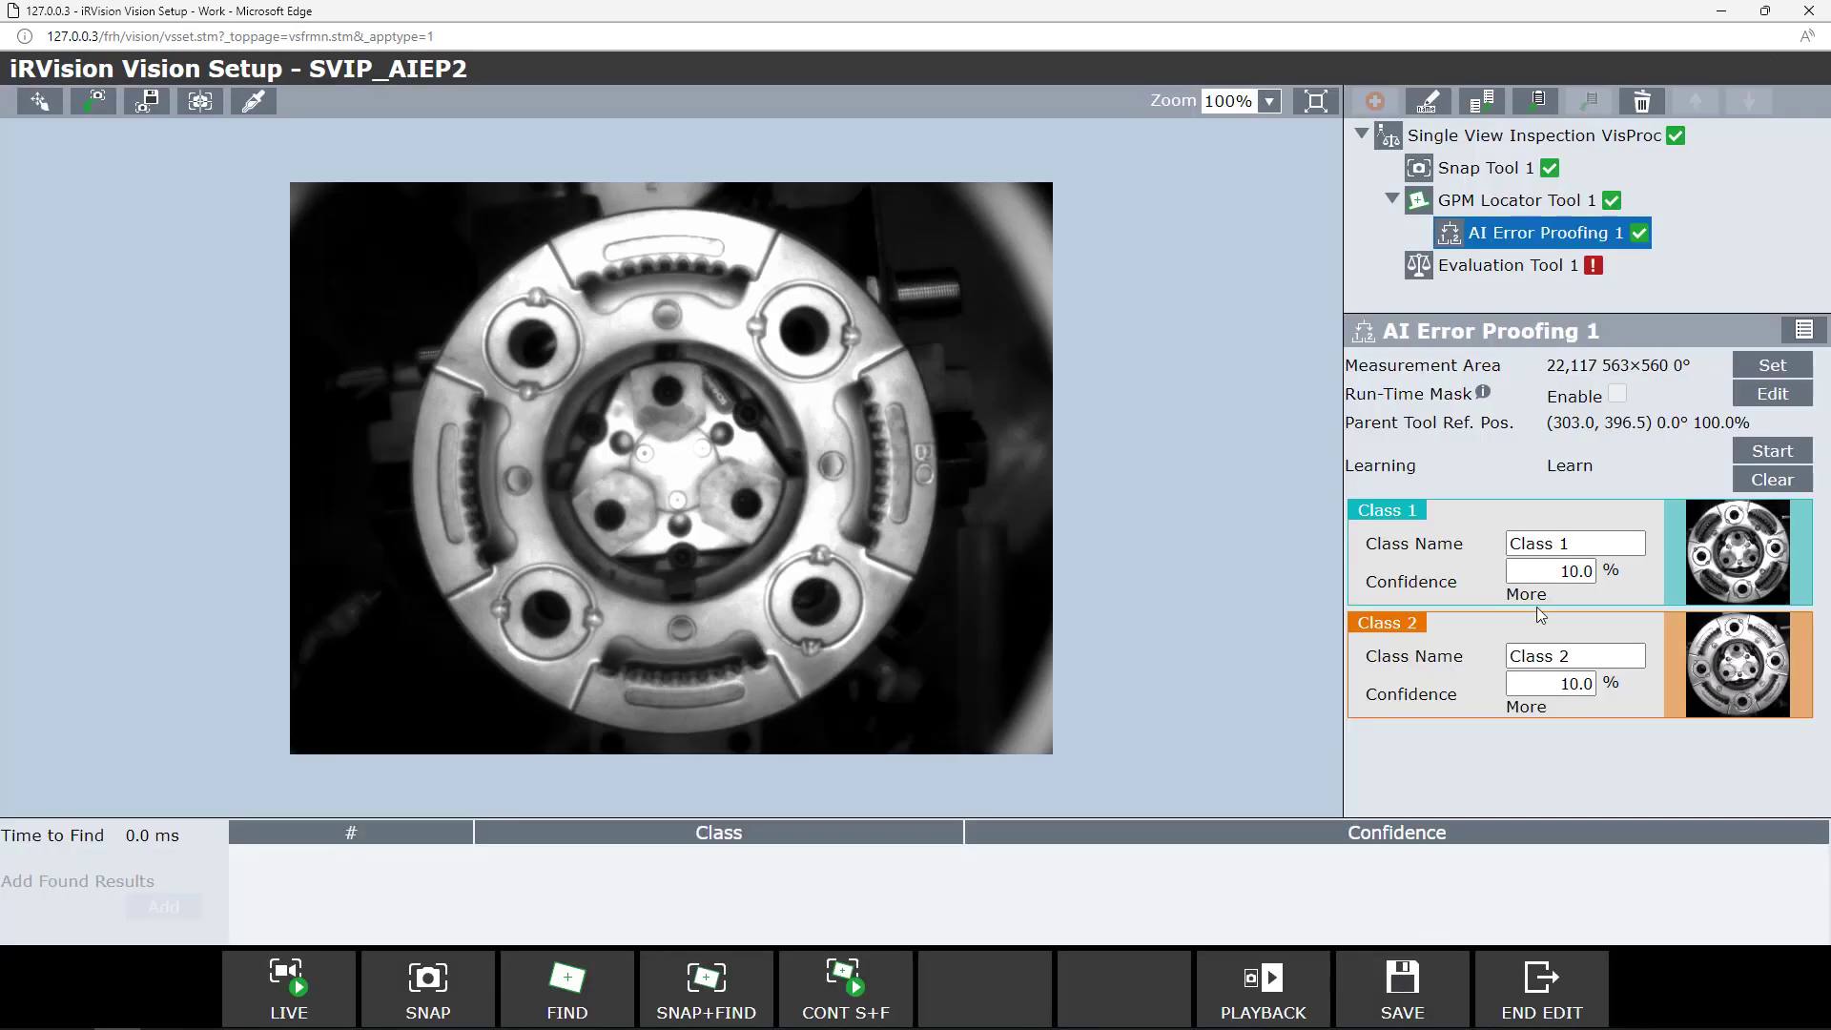
Name Class 1 "Passed" and Class 2 "Failed", and save the vision process
triple_click(1592, 550)
text(Passed)
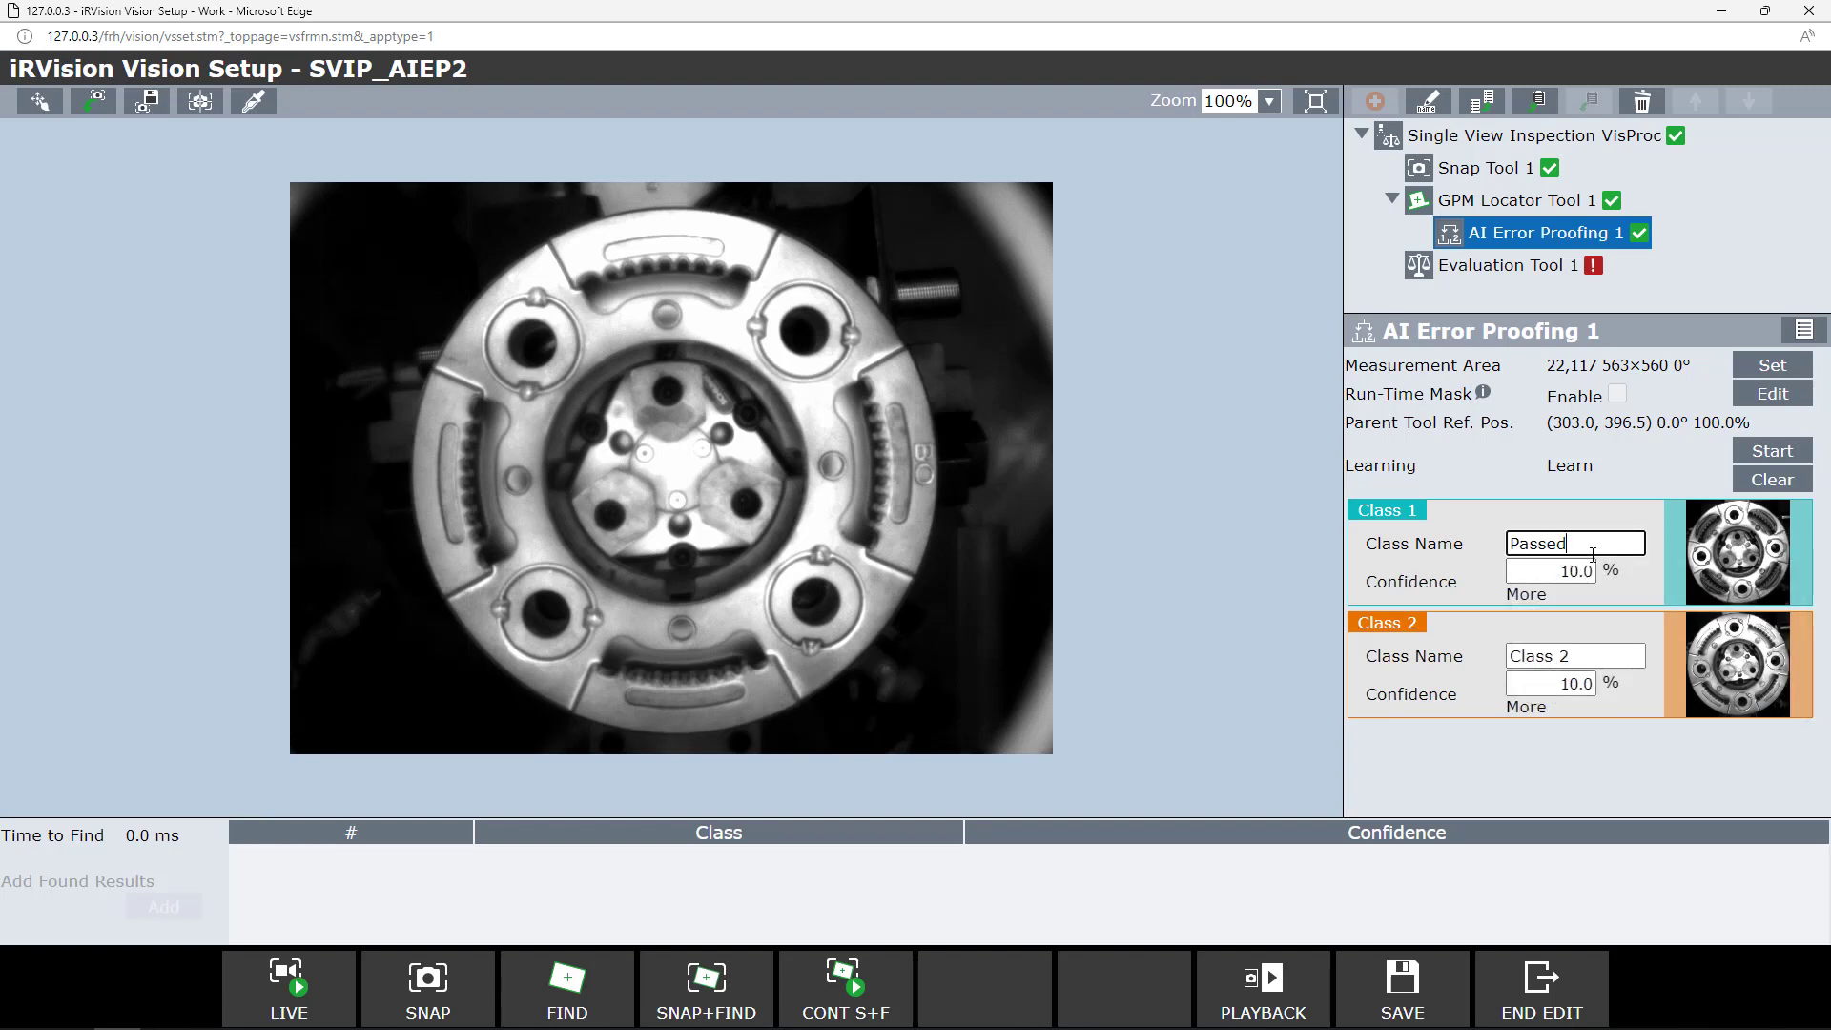
triple_click(1594, 658)
text(Failed)
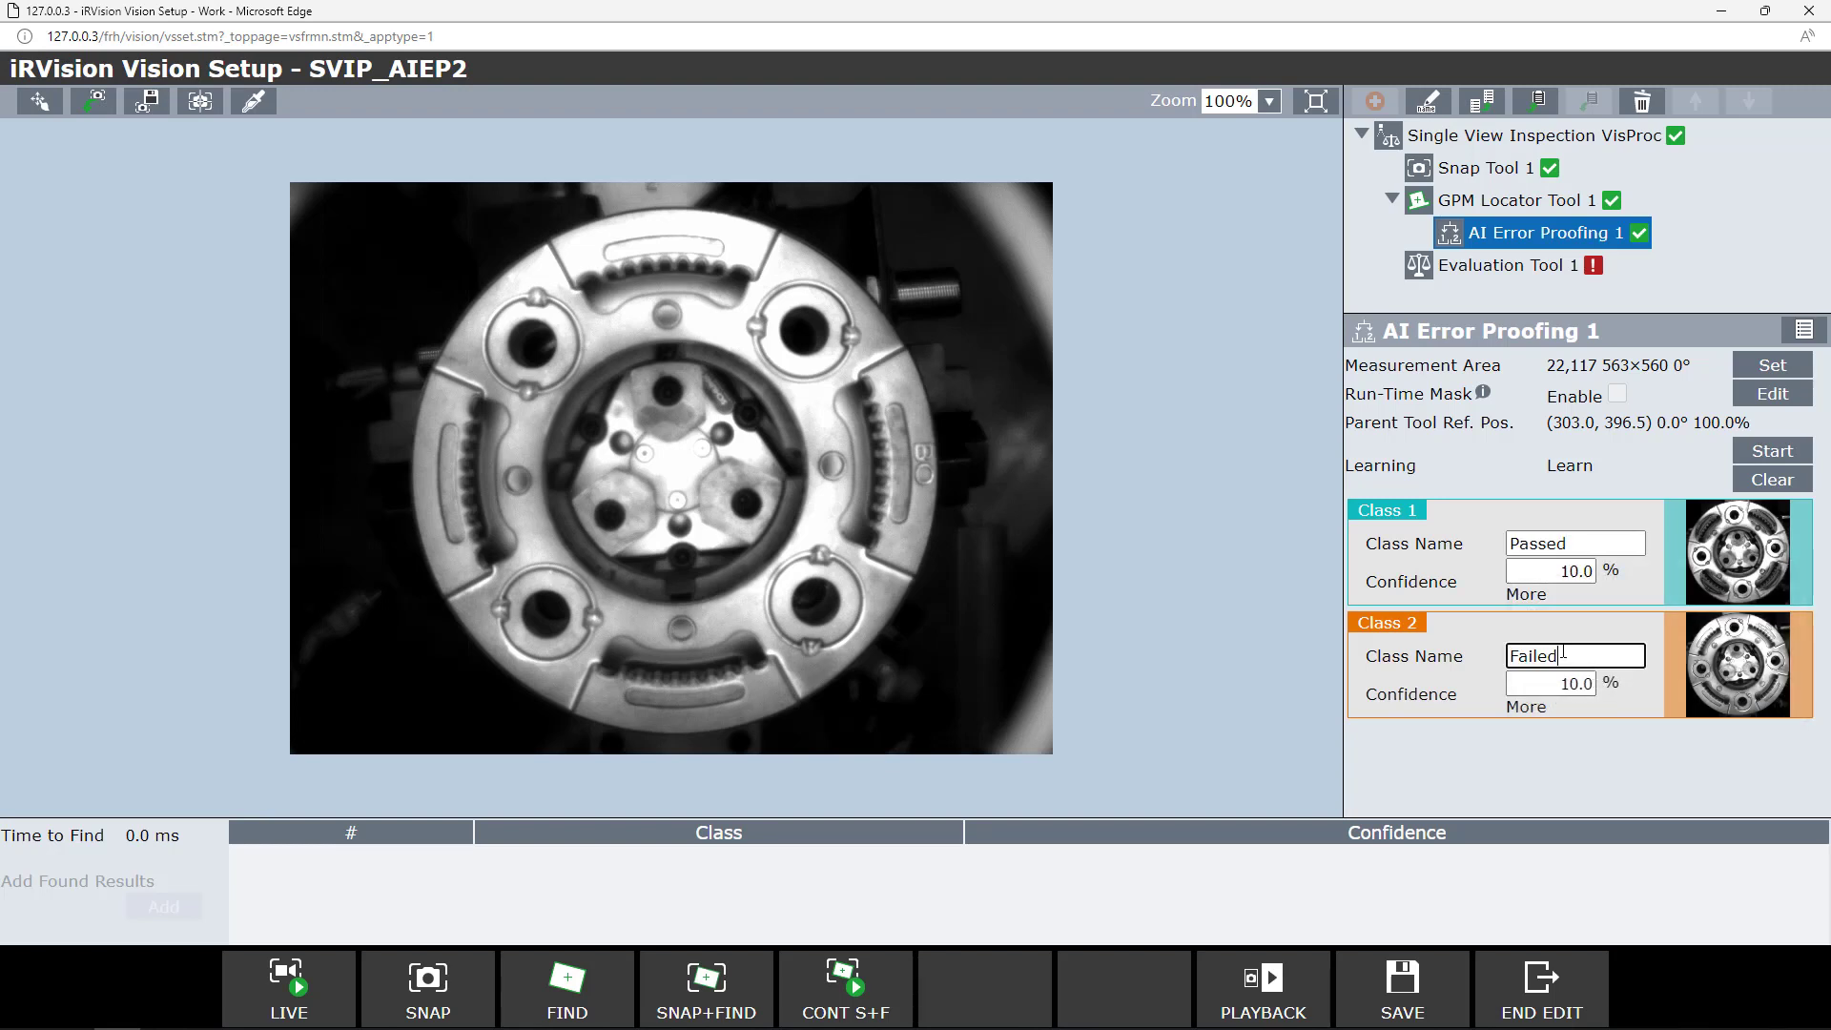
click(1413, 977)
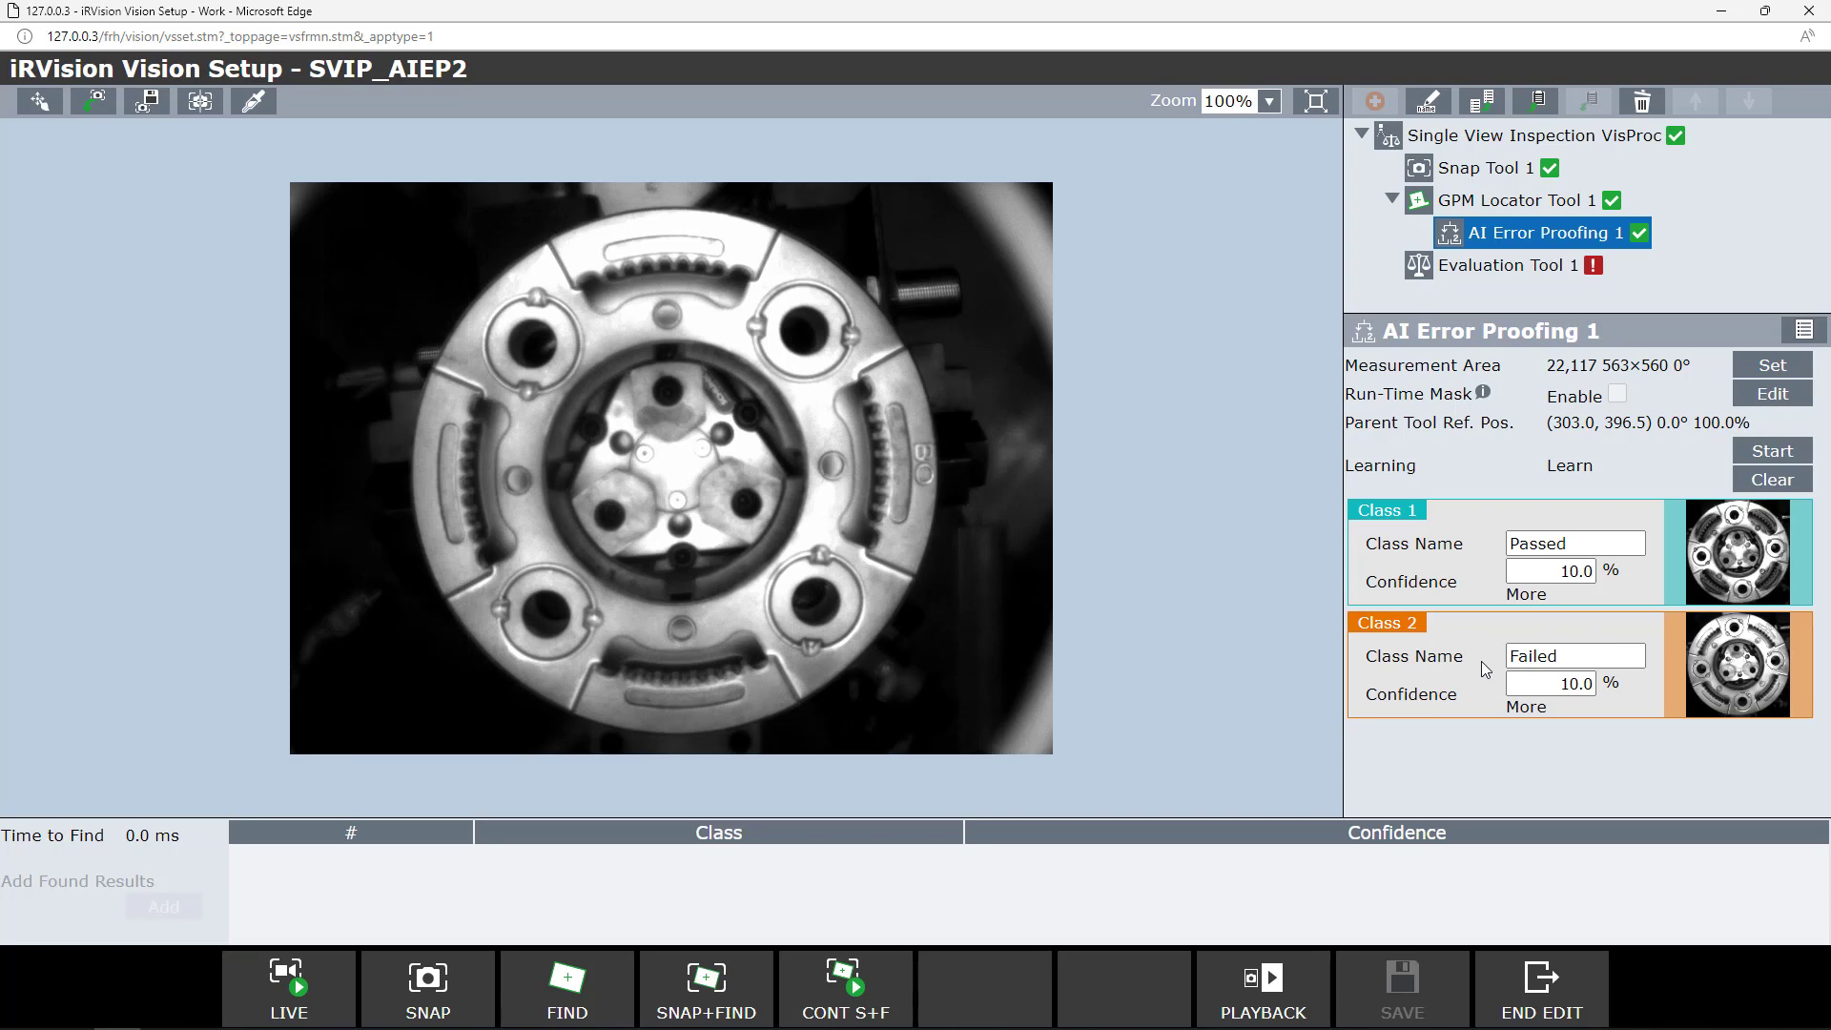
Add an Evaluation Tool under GPM Locator Tool 1
click(1522, 209)
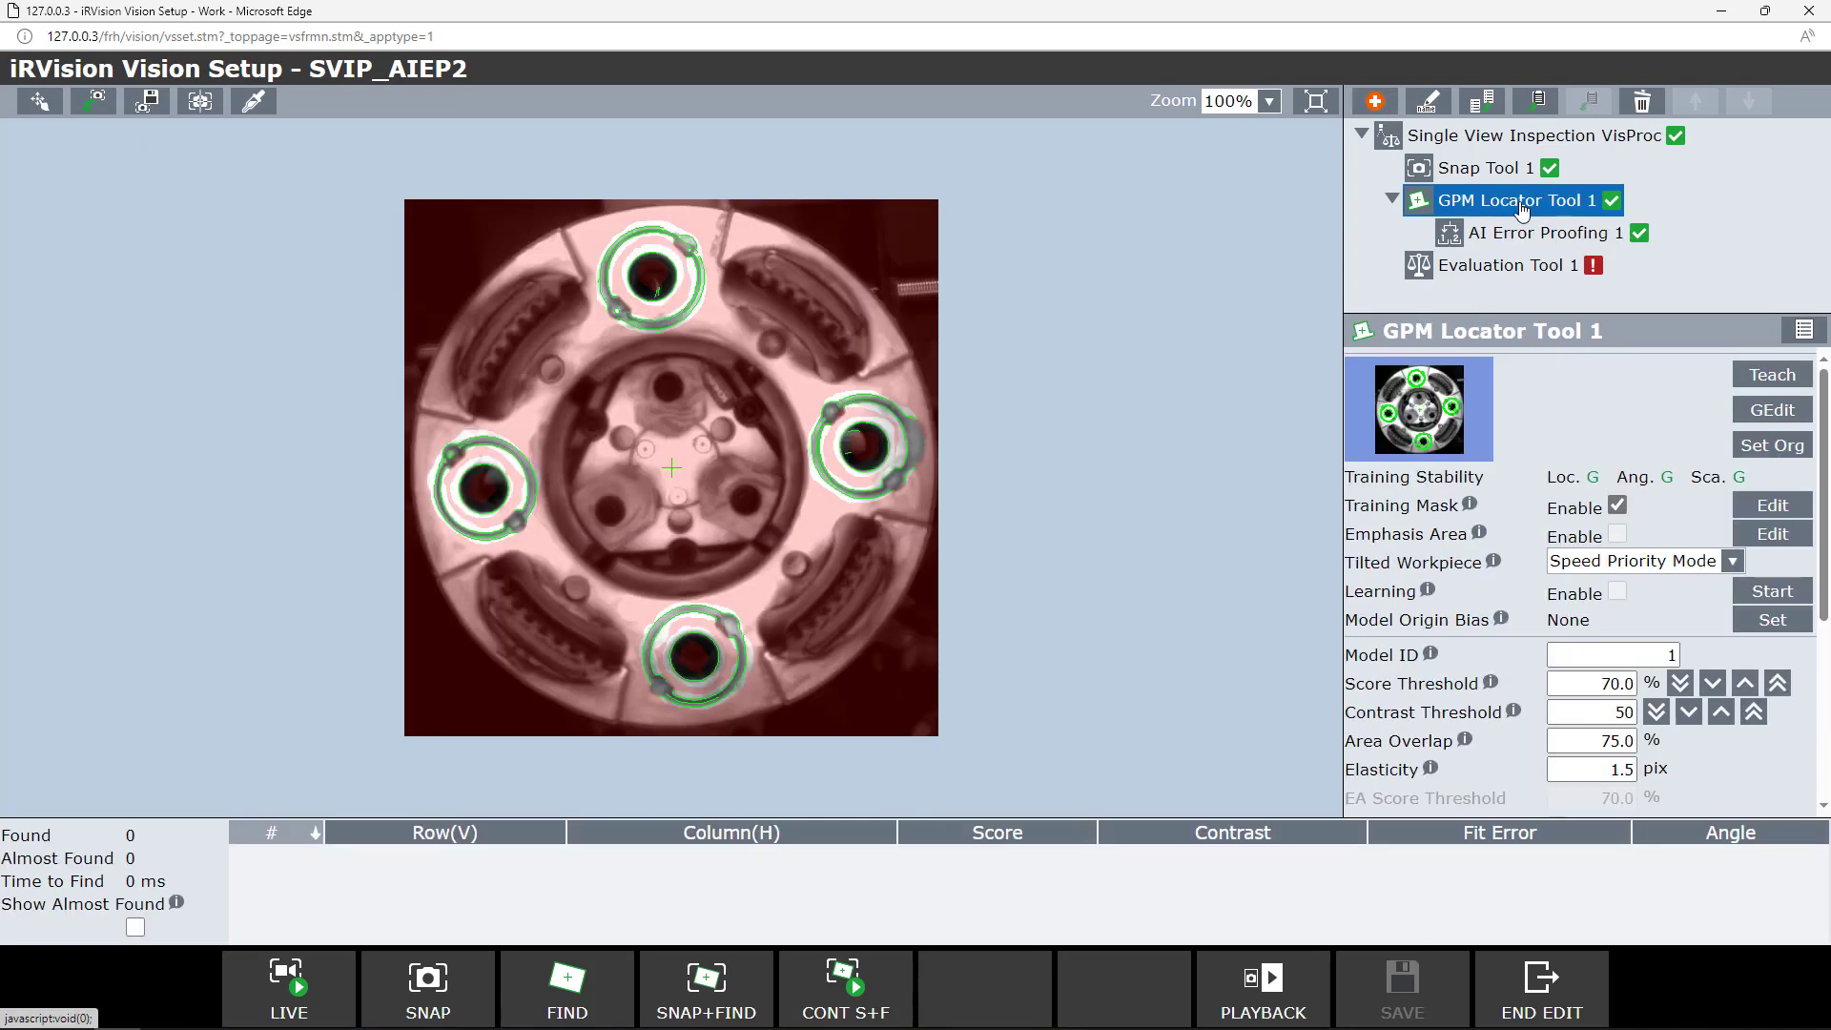
click(1374, 101)
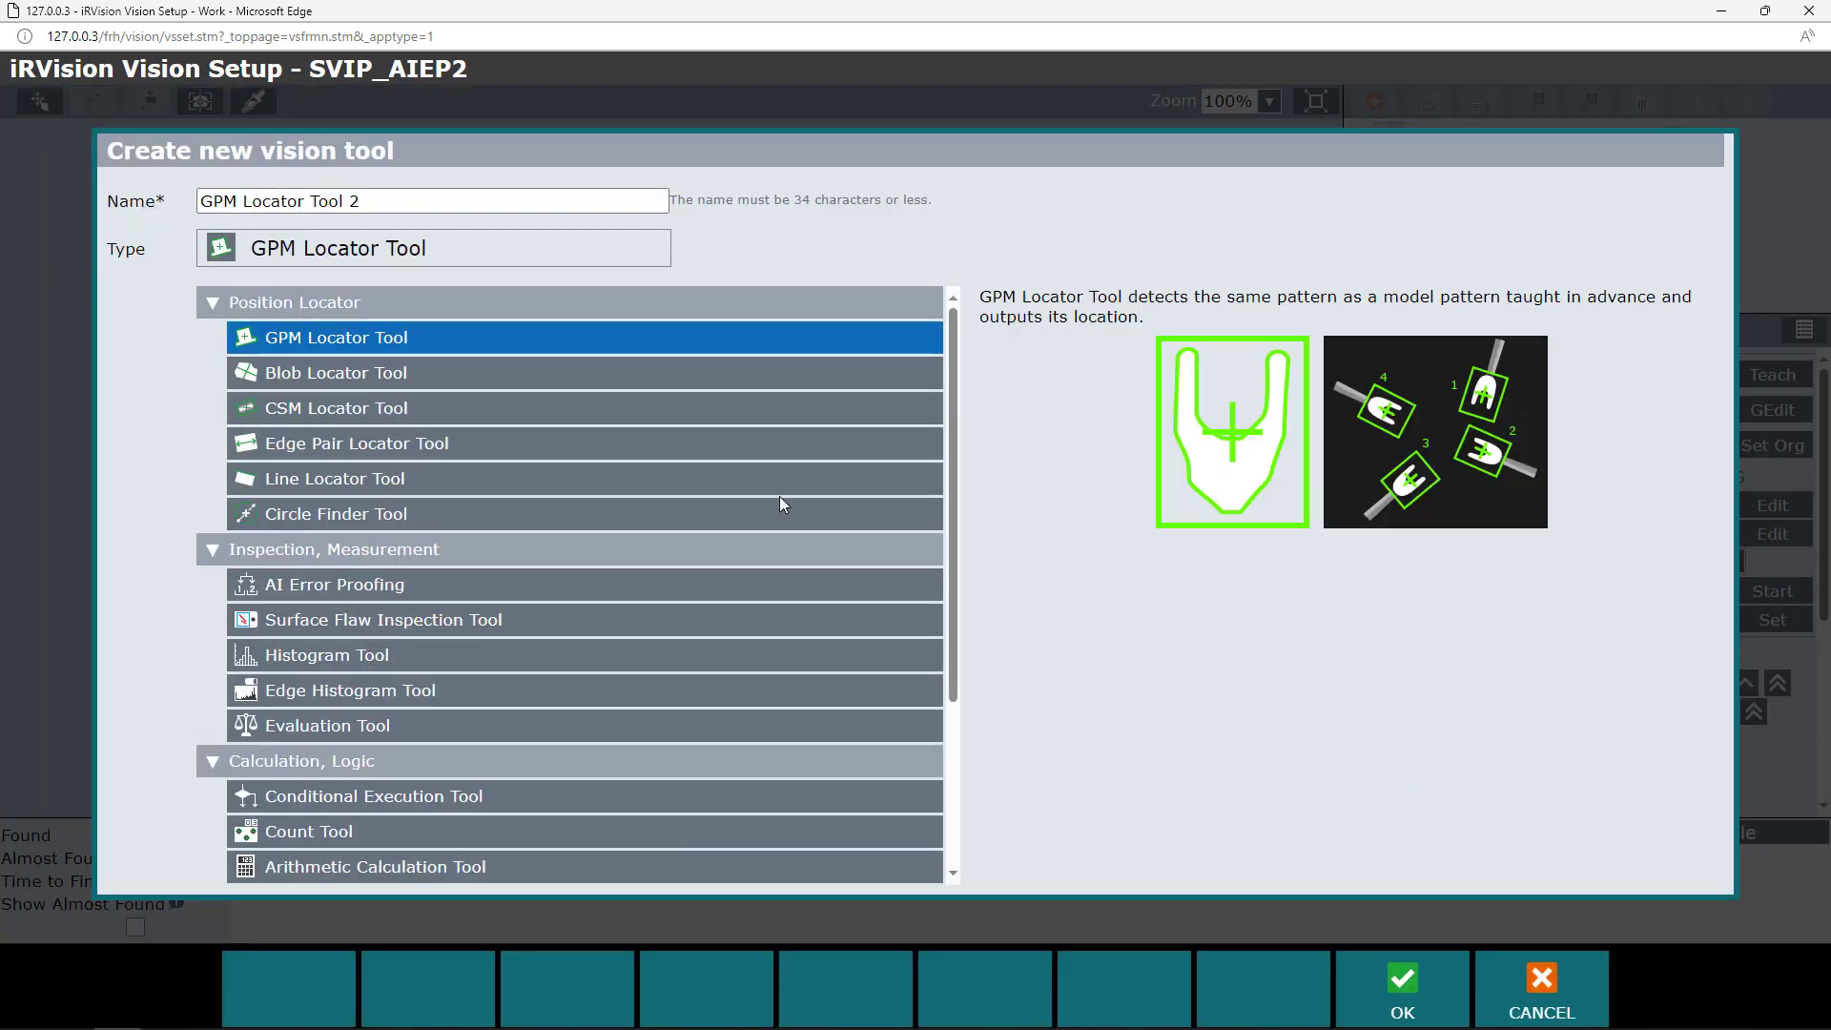
click(683, 732)
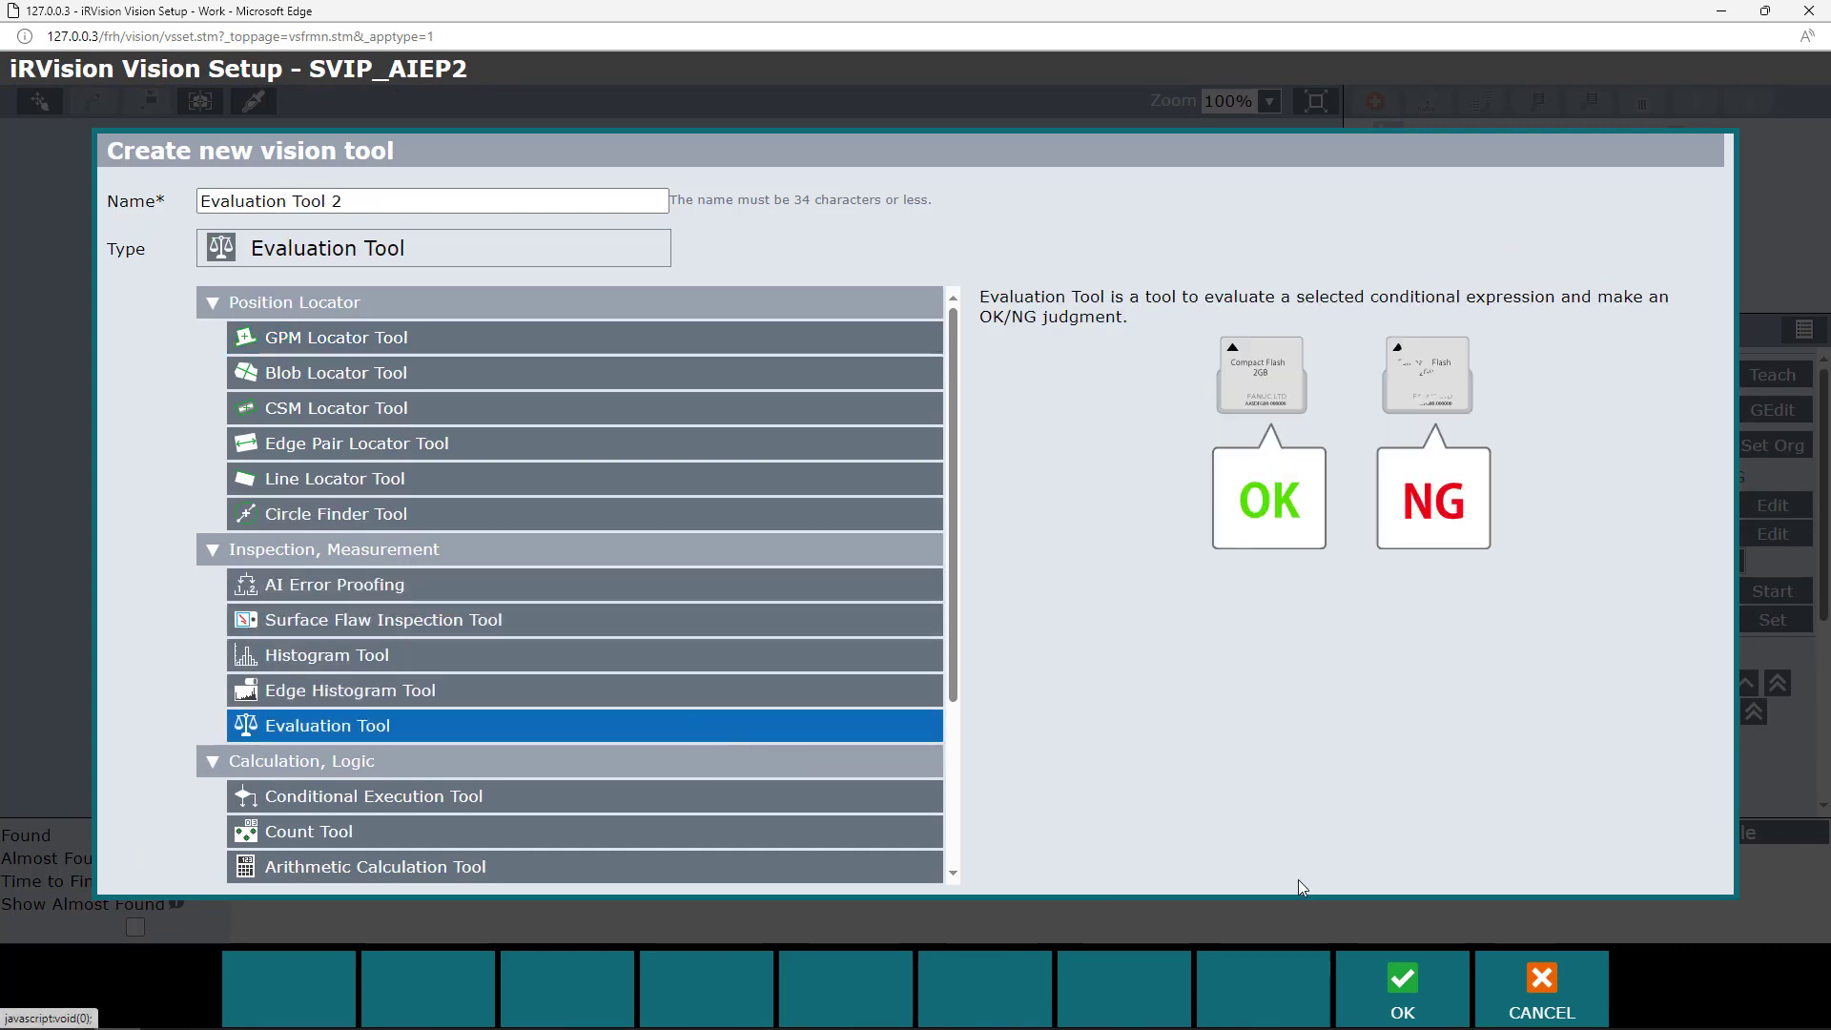
click(1412, 988)
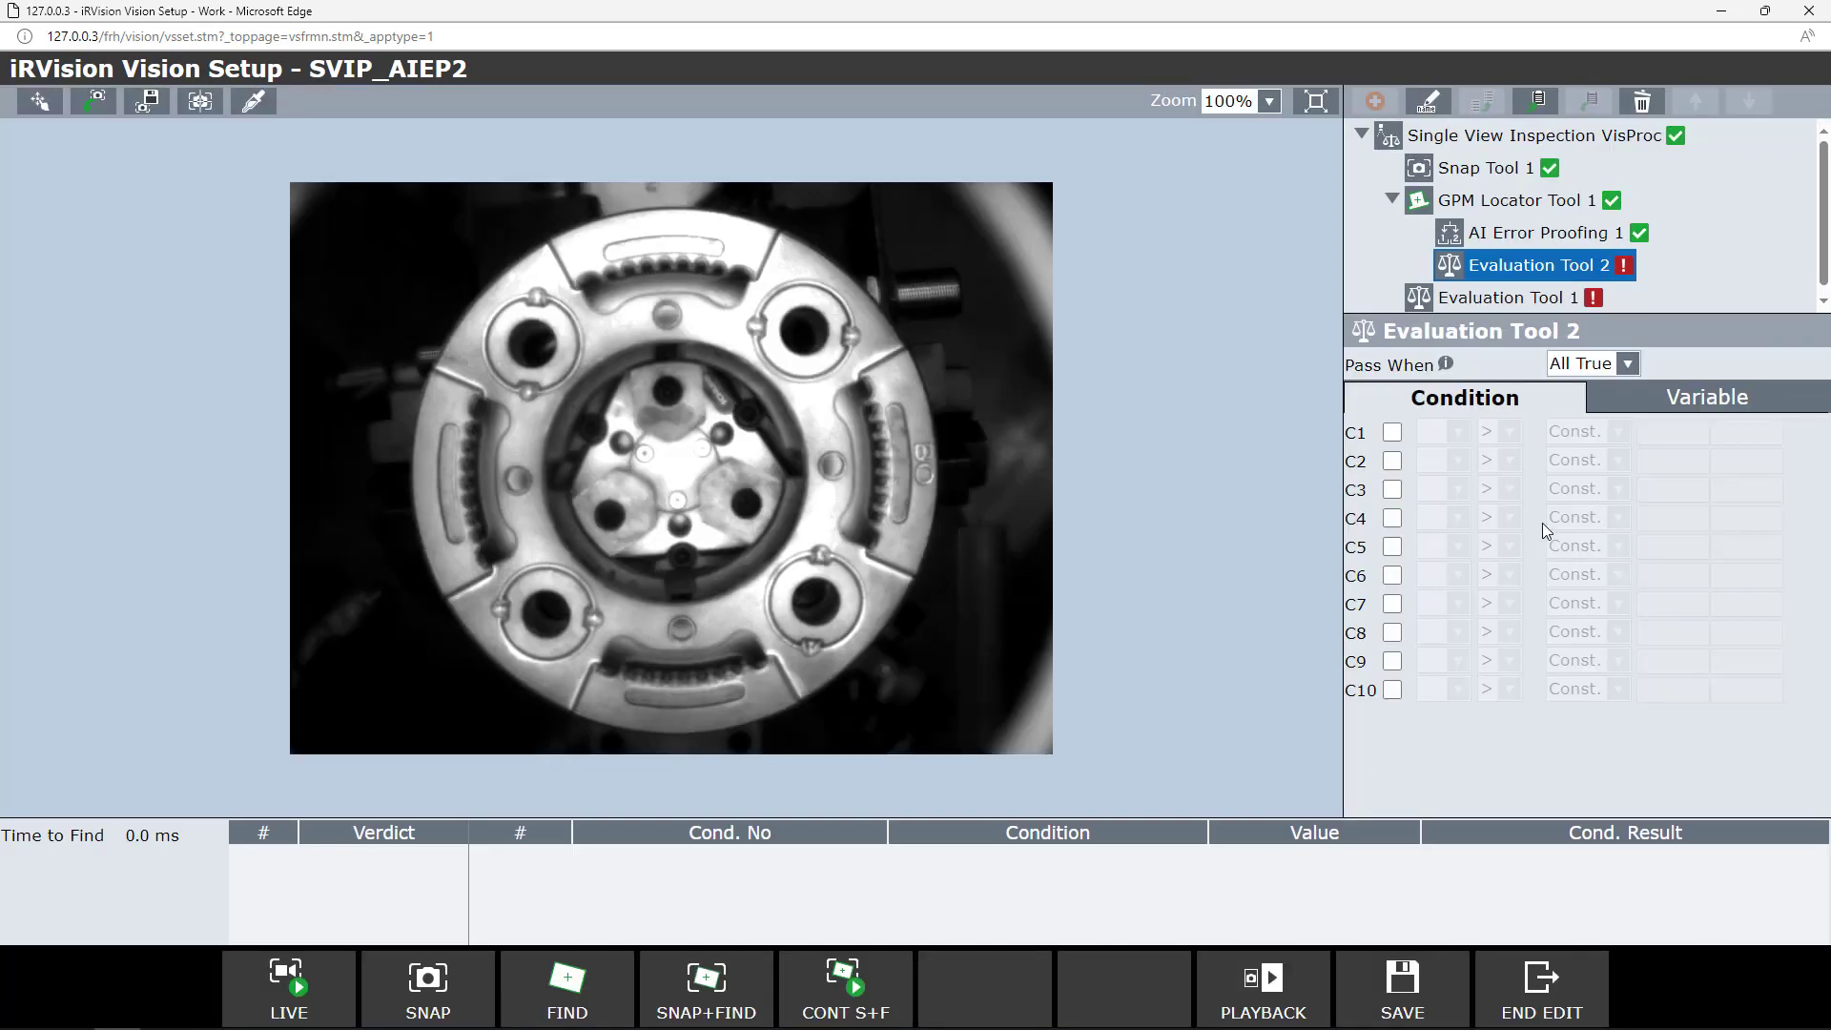
In Evaluation Tool 2, assign AI Error Proofing 1's Class to variable V1 and its Confidence to V2
click(1614, 408)
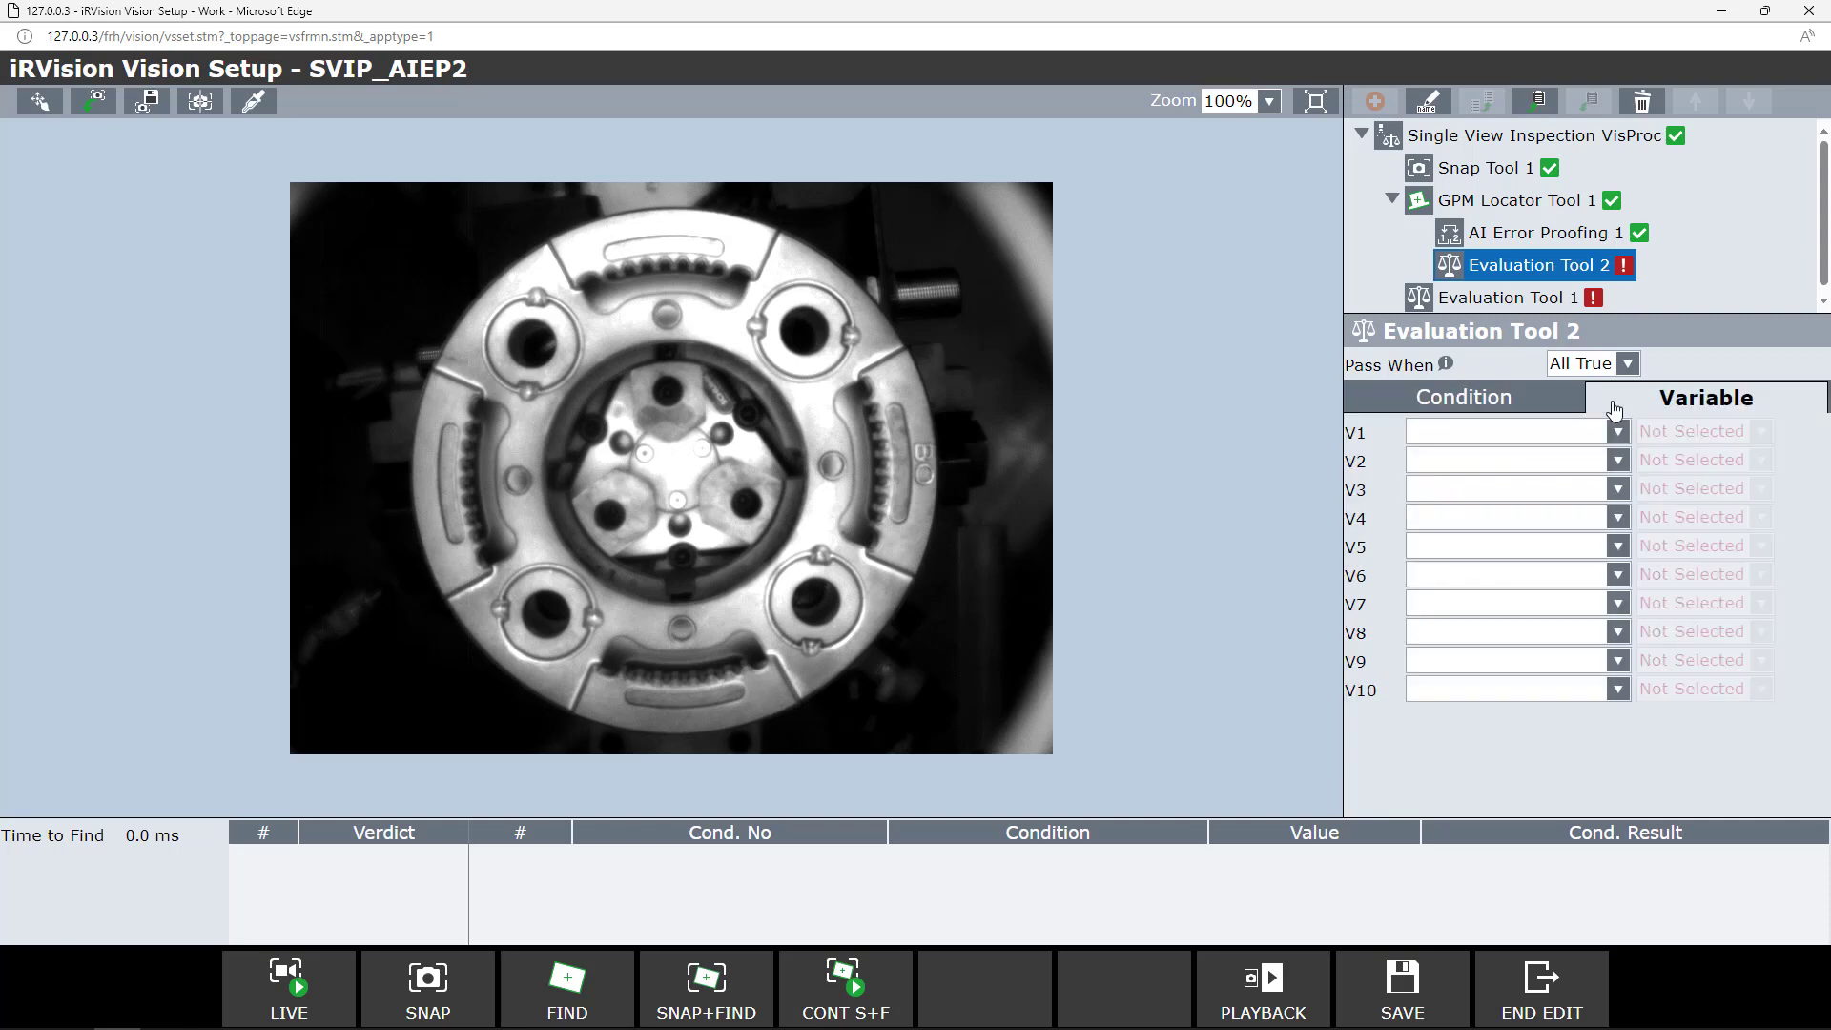
click(1617, 435)
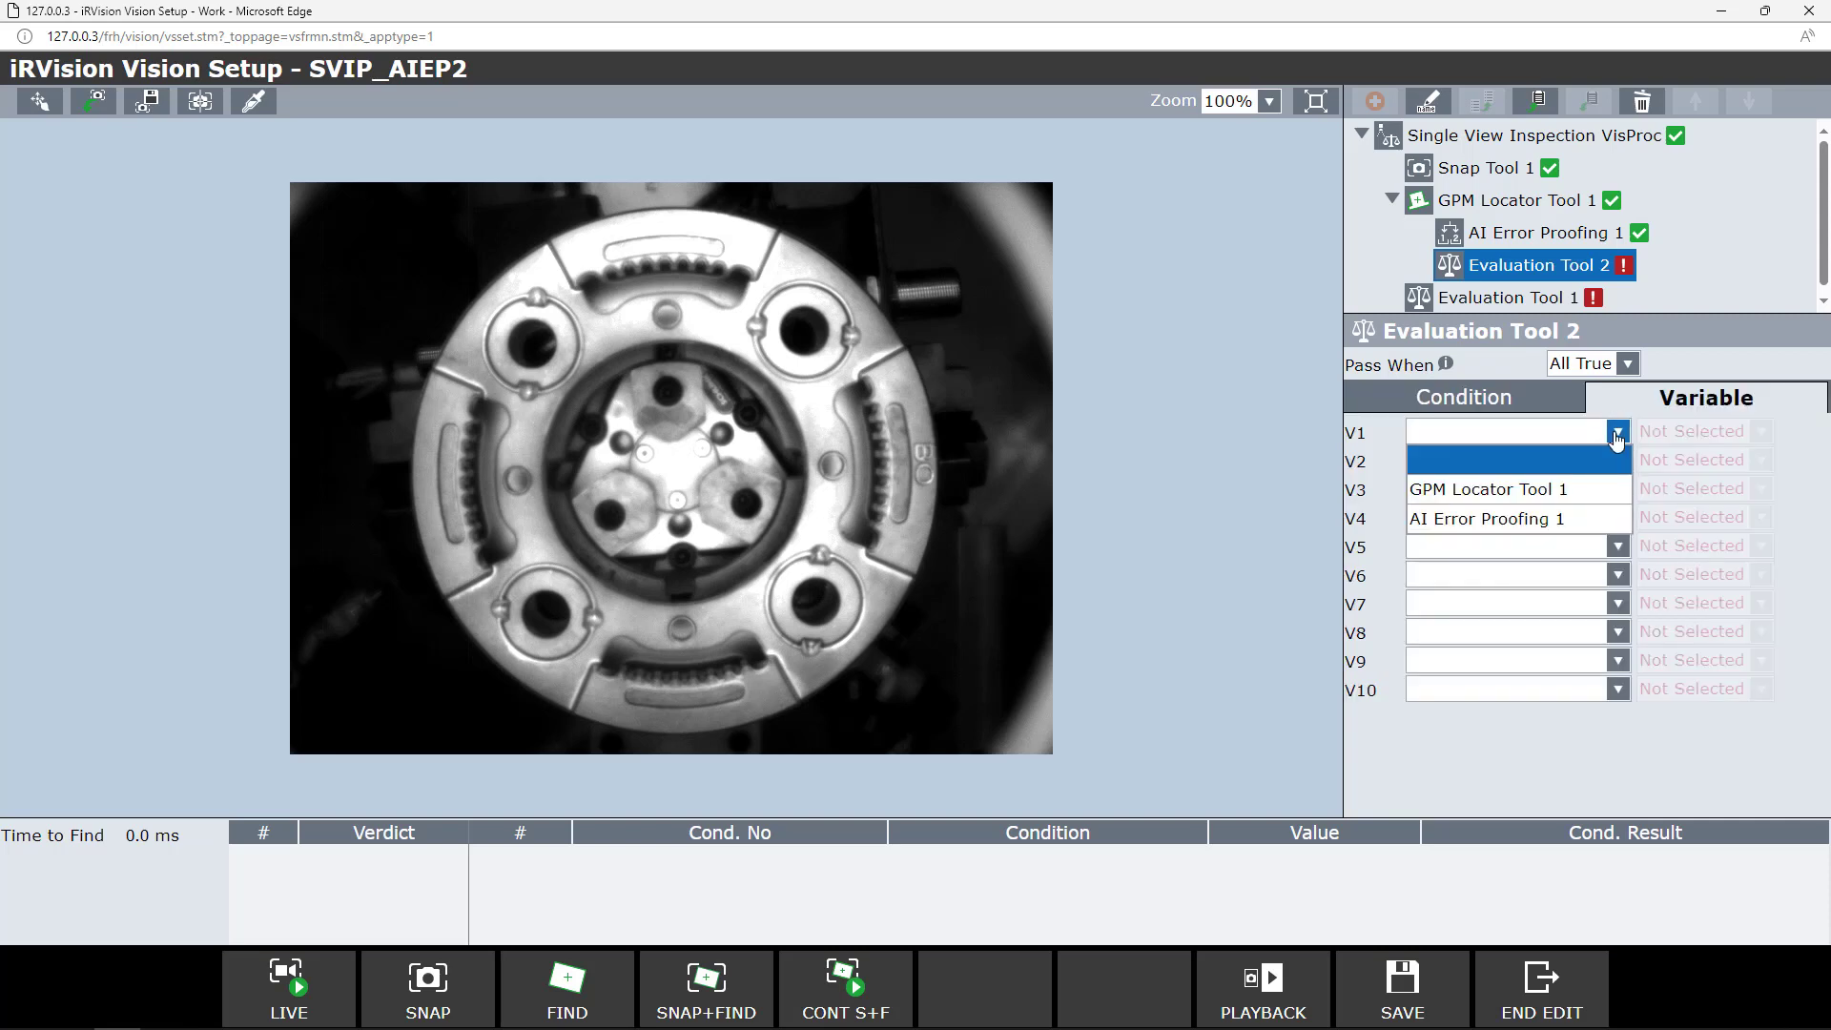
click(1589, 520)
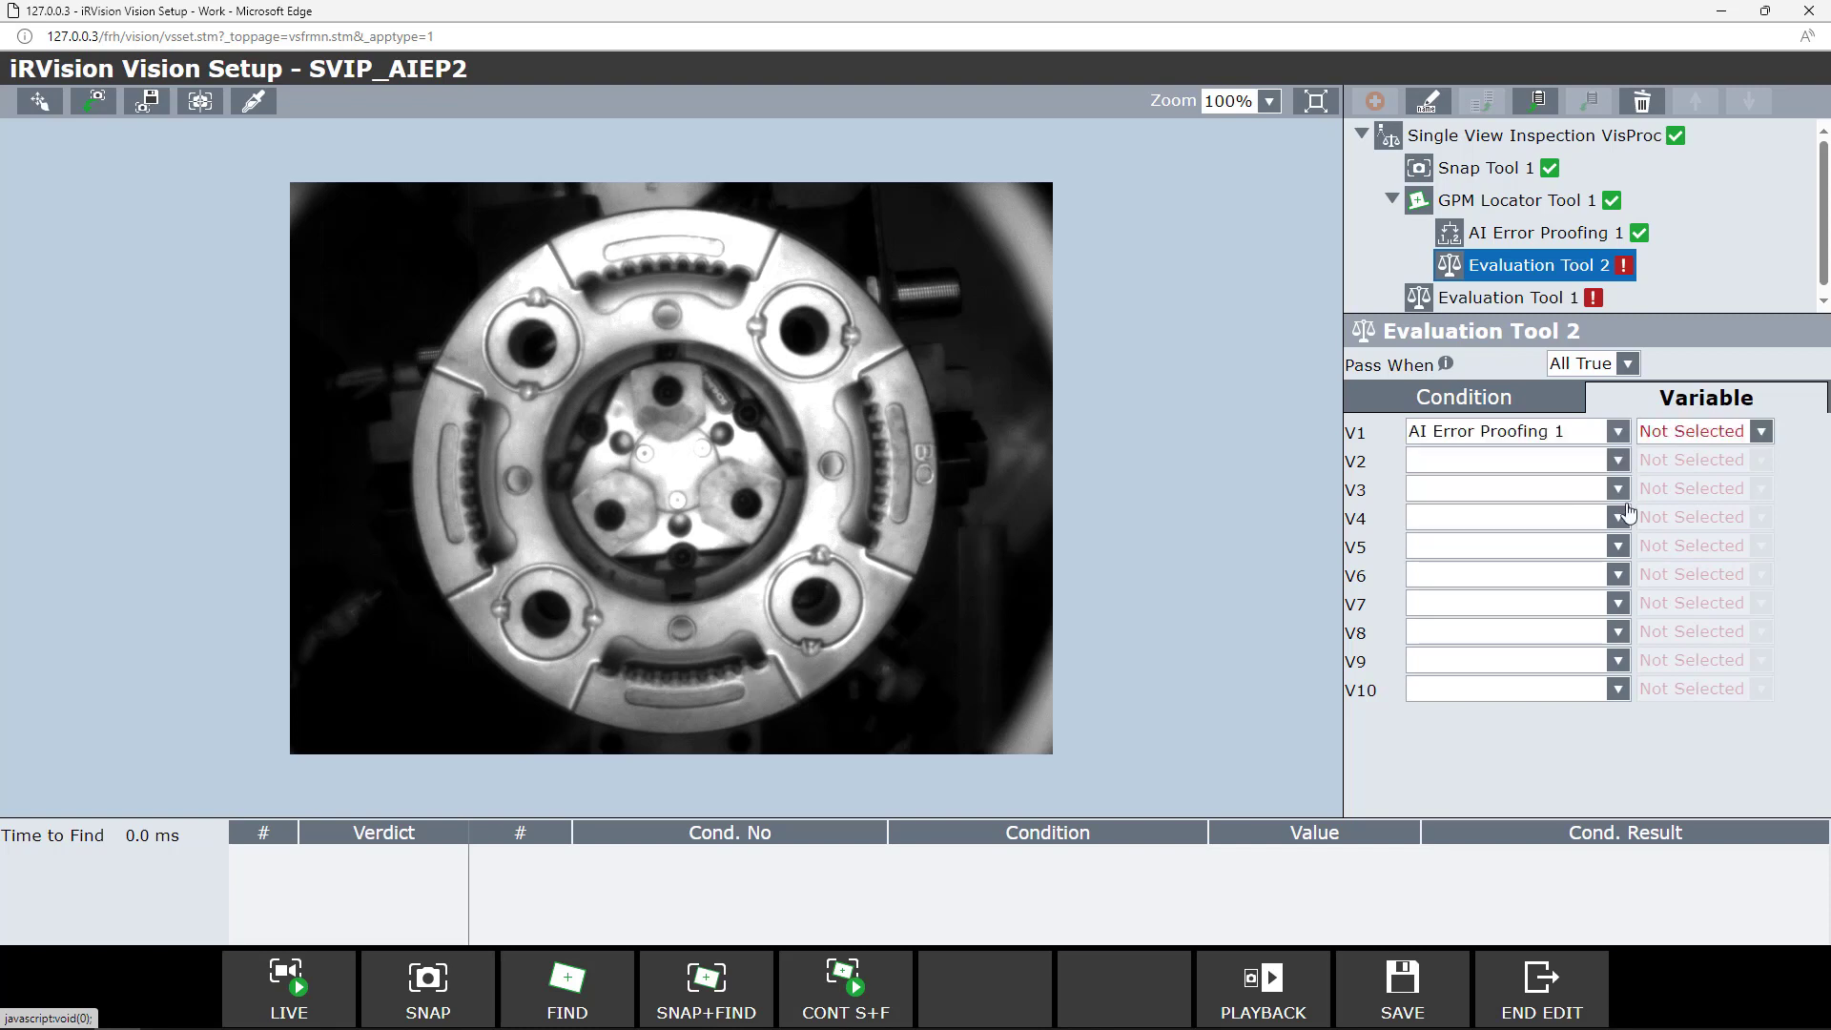
click(1761, 434)
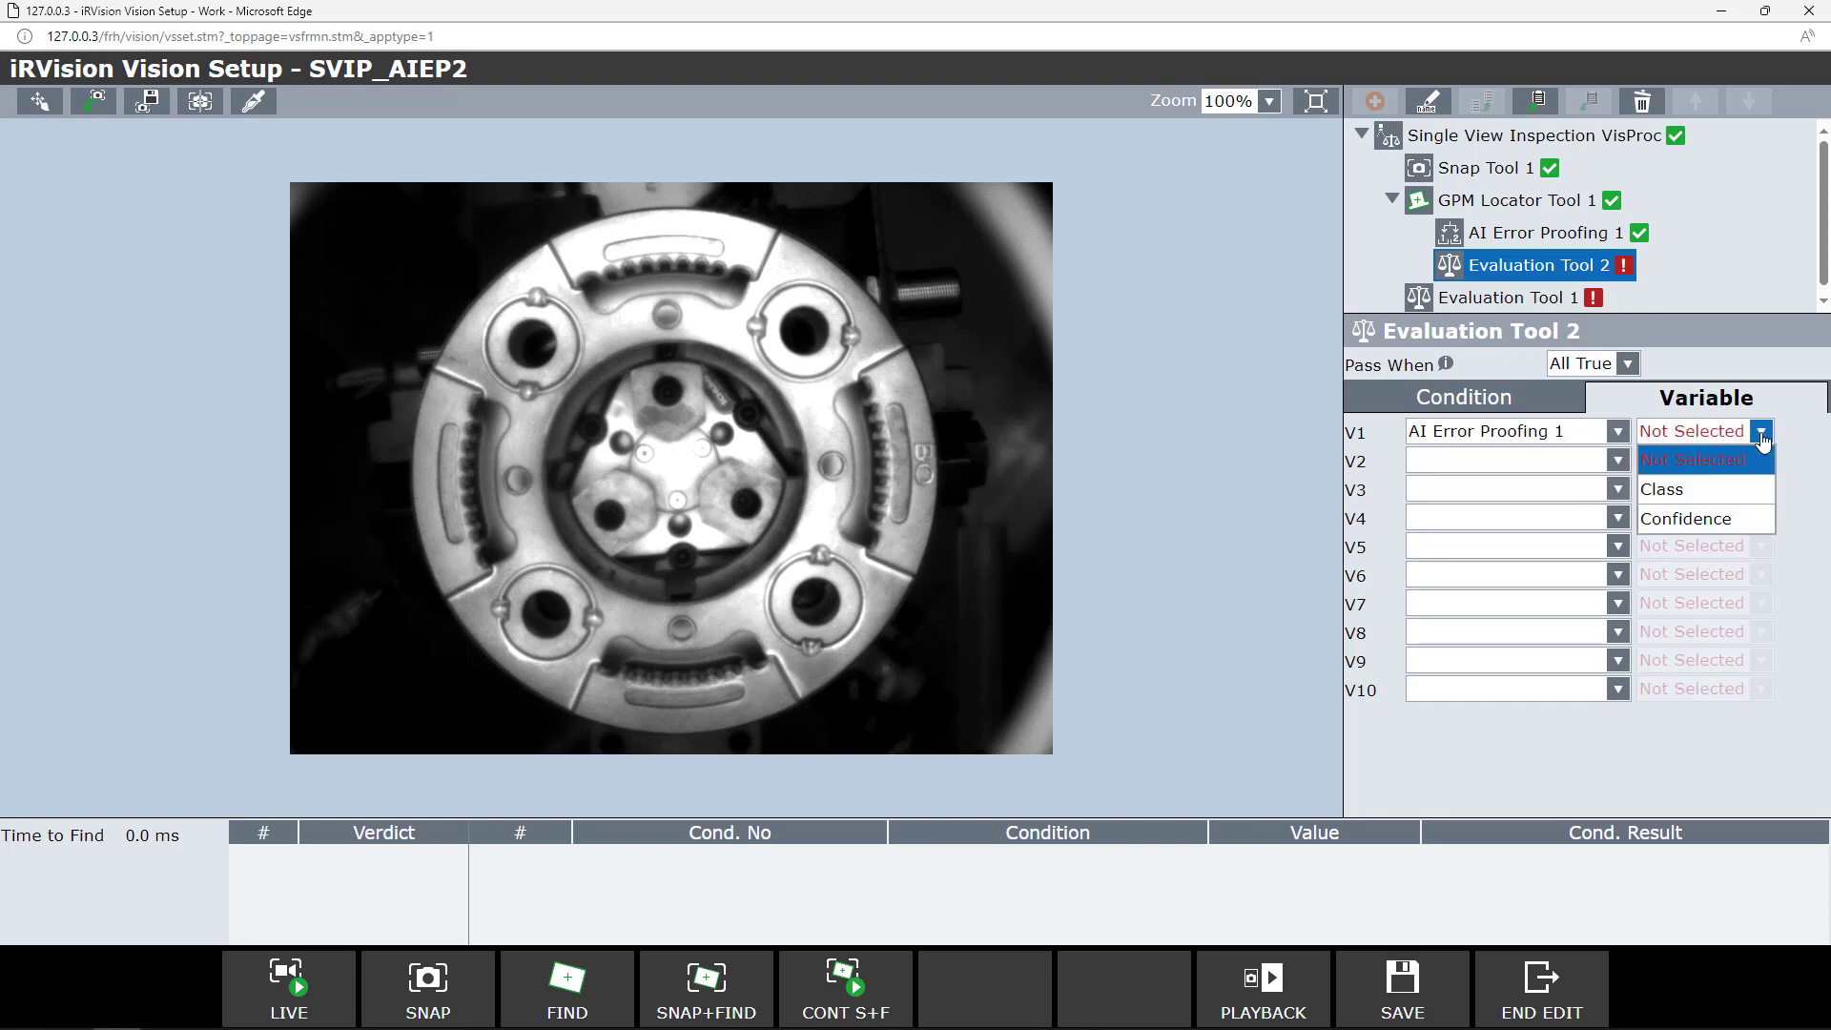
click(1722, 489)
click(1618, 462)
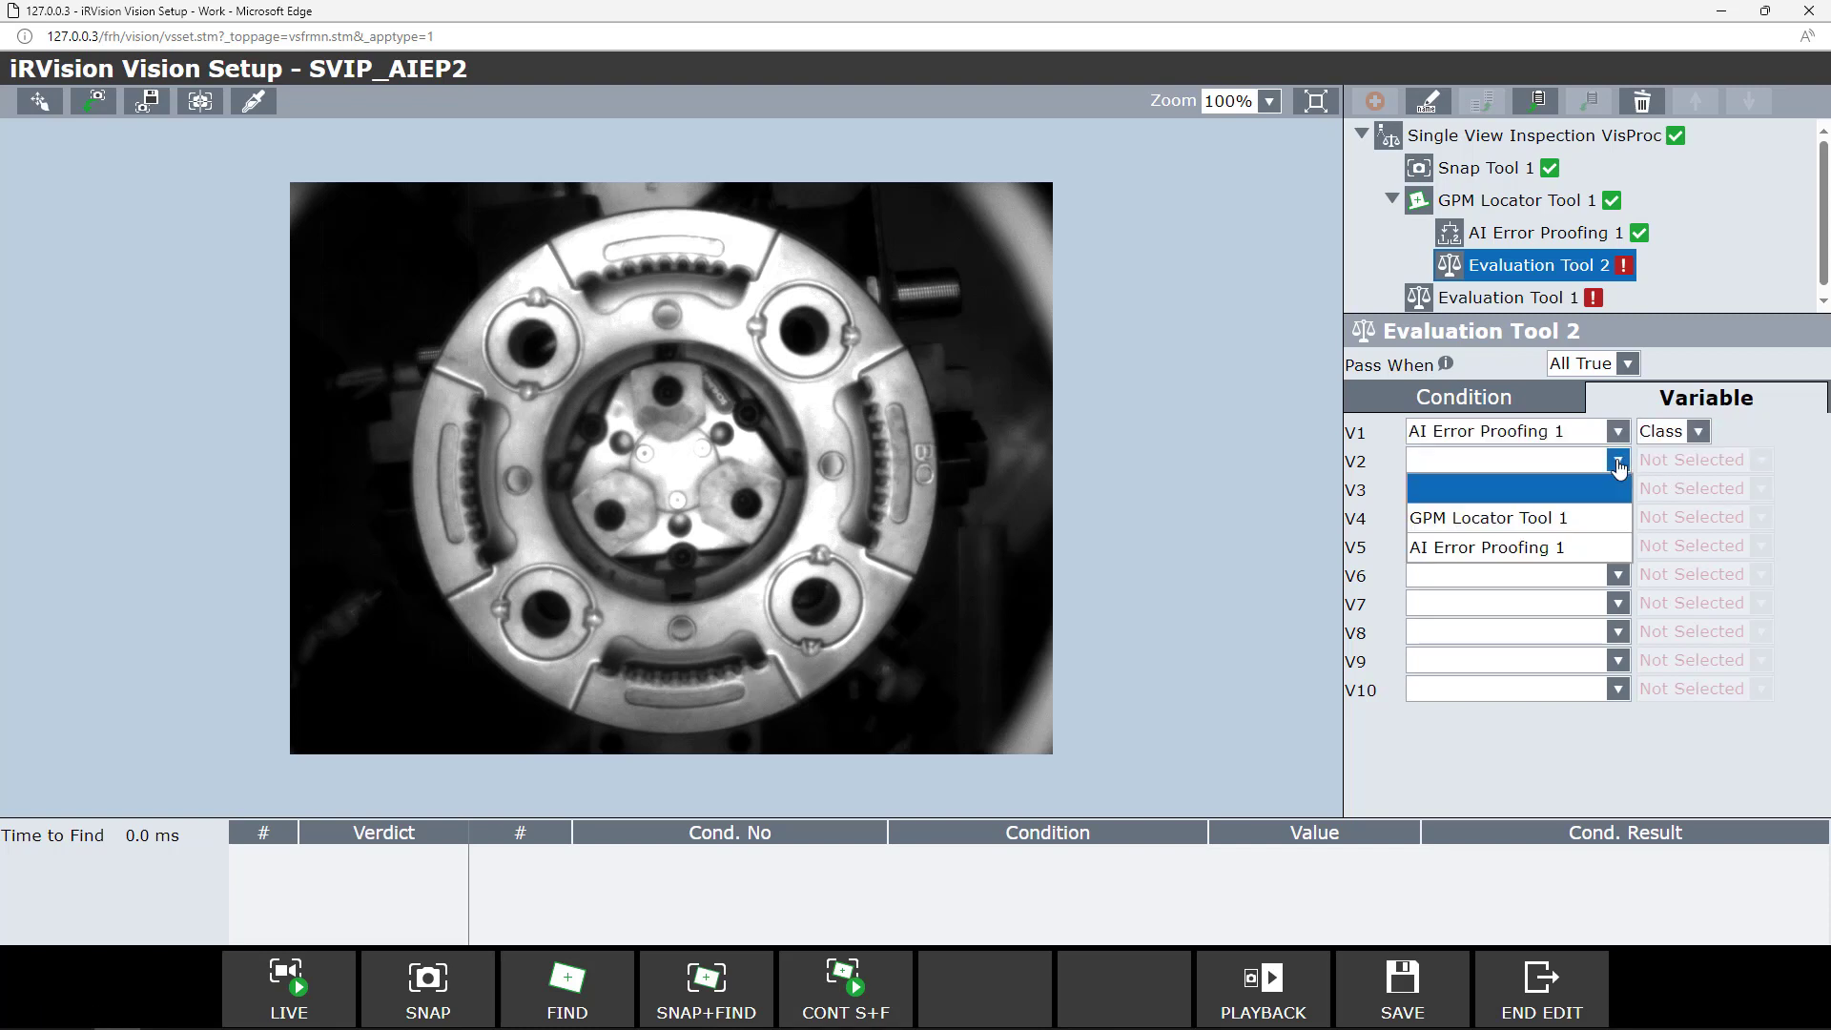
click(1473, 548)
click(1747, 460)
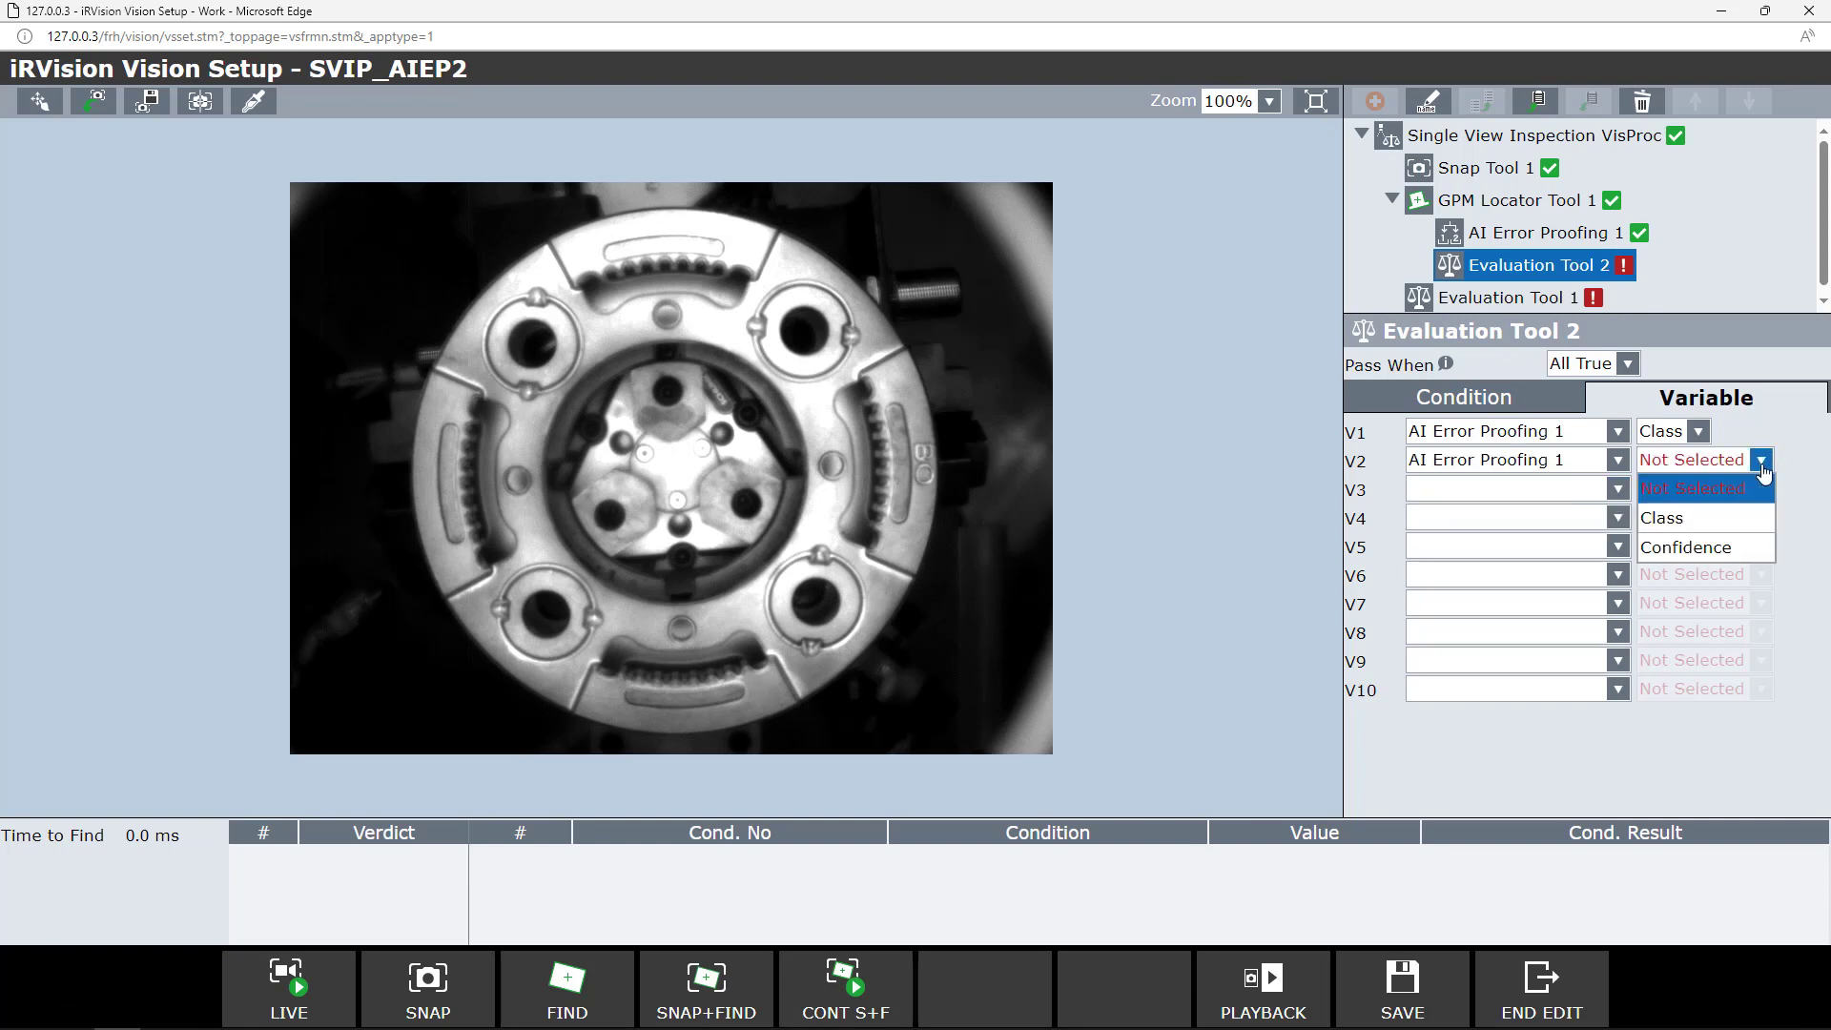
click(1719, 549)
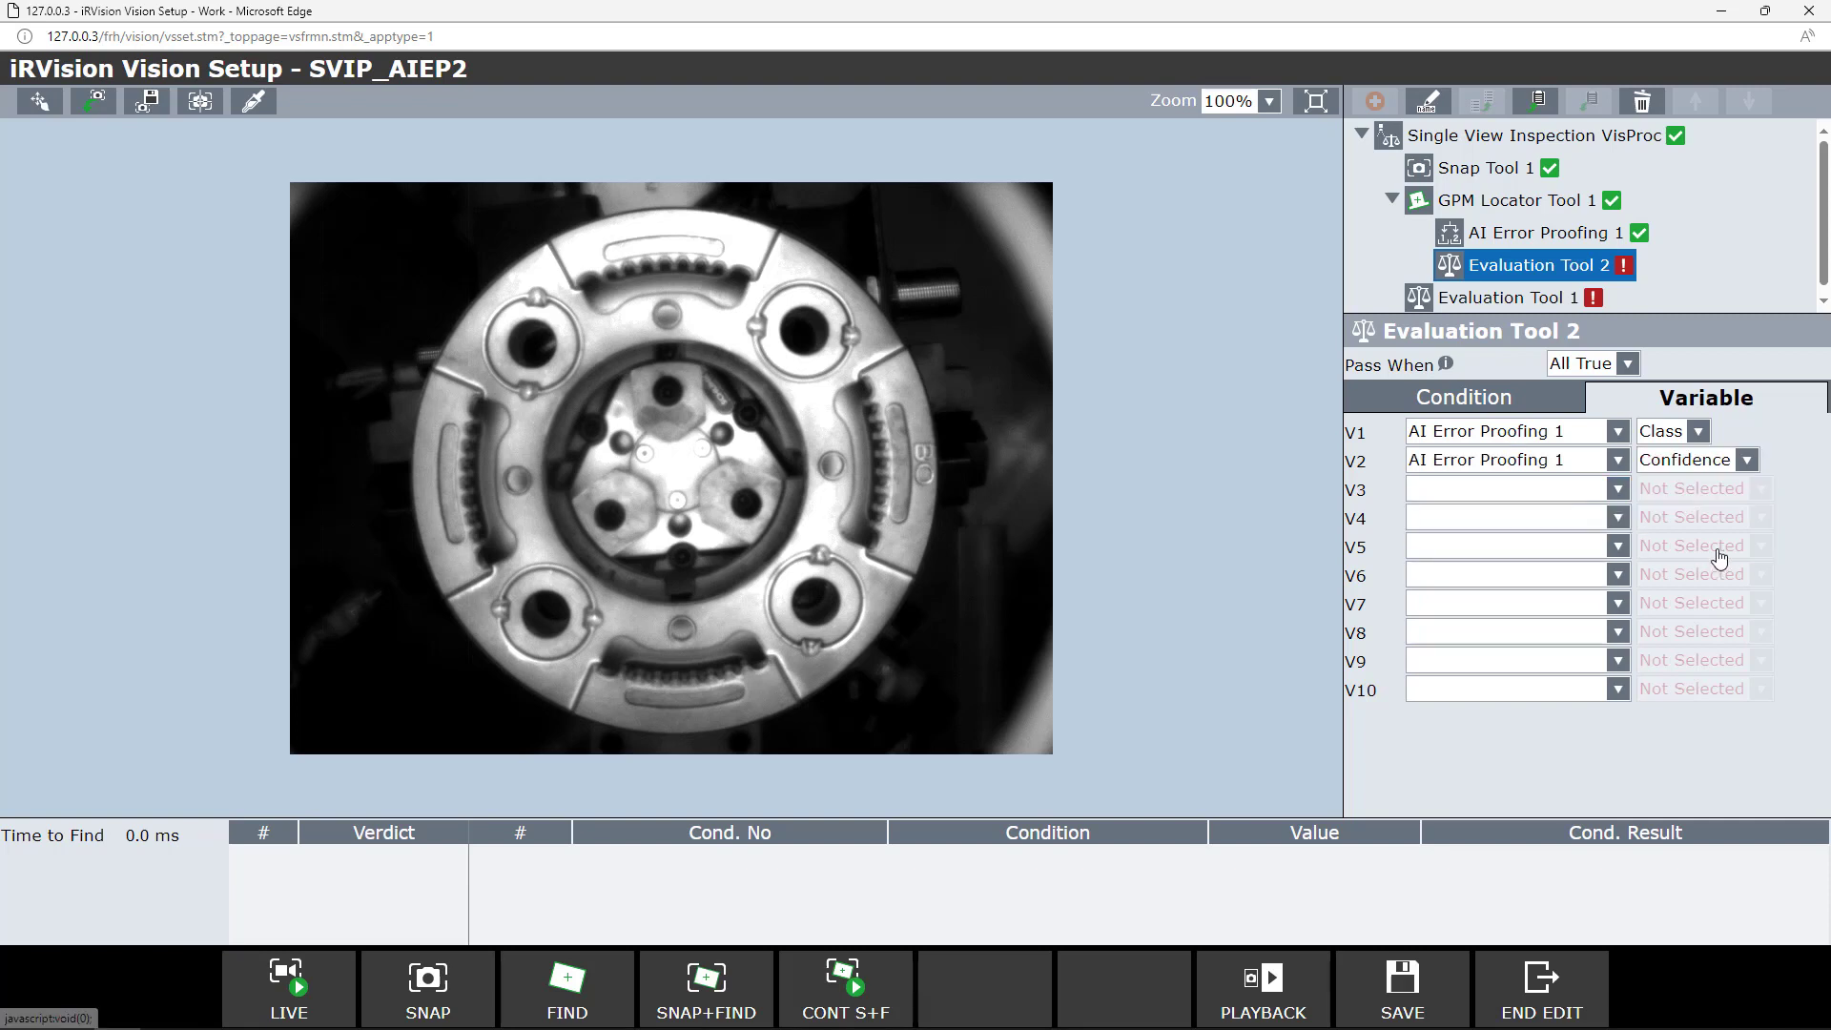
Enable condition C1 of Evaluation Tool 2 and define it as V1 = constant 1
click(1547, 408)
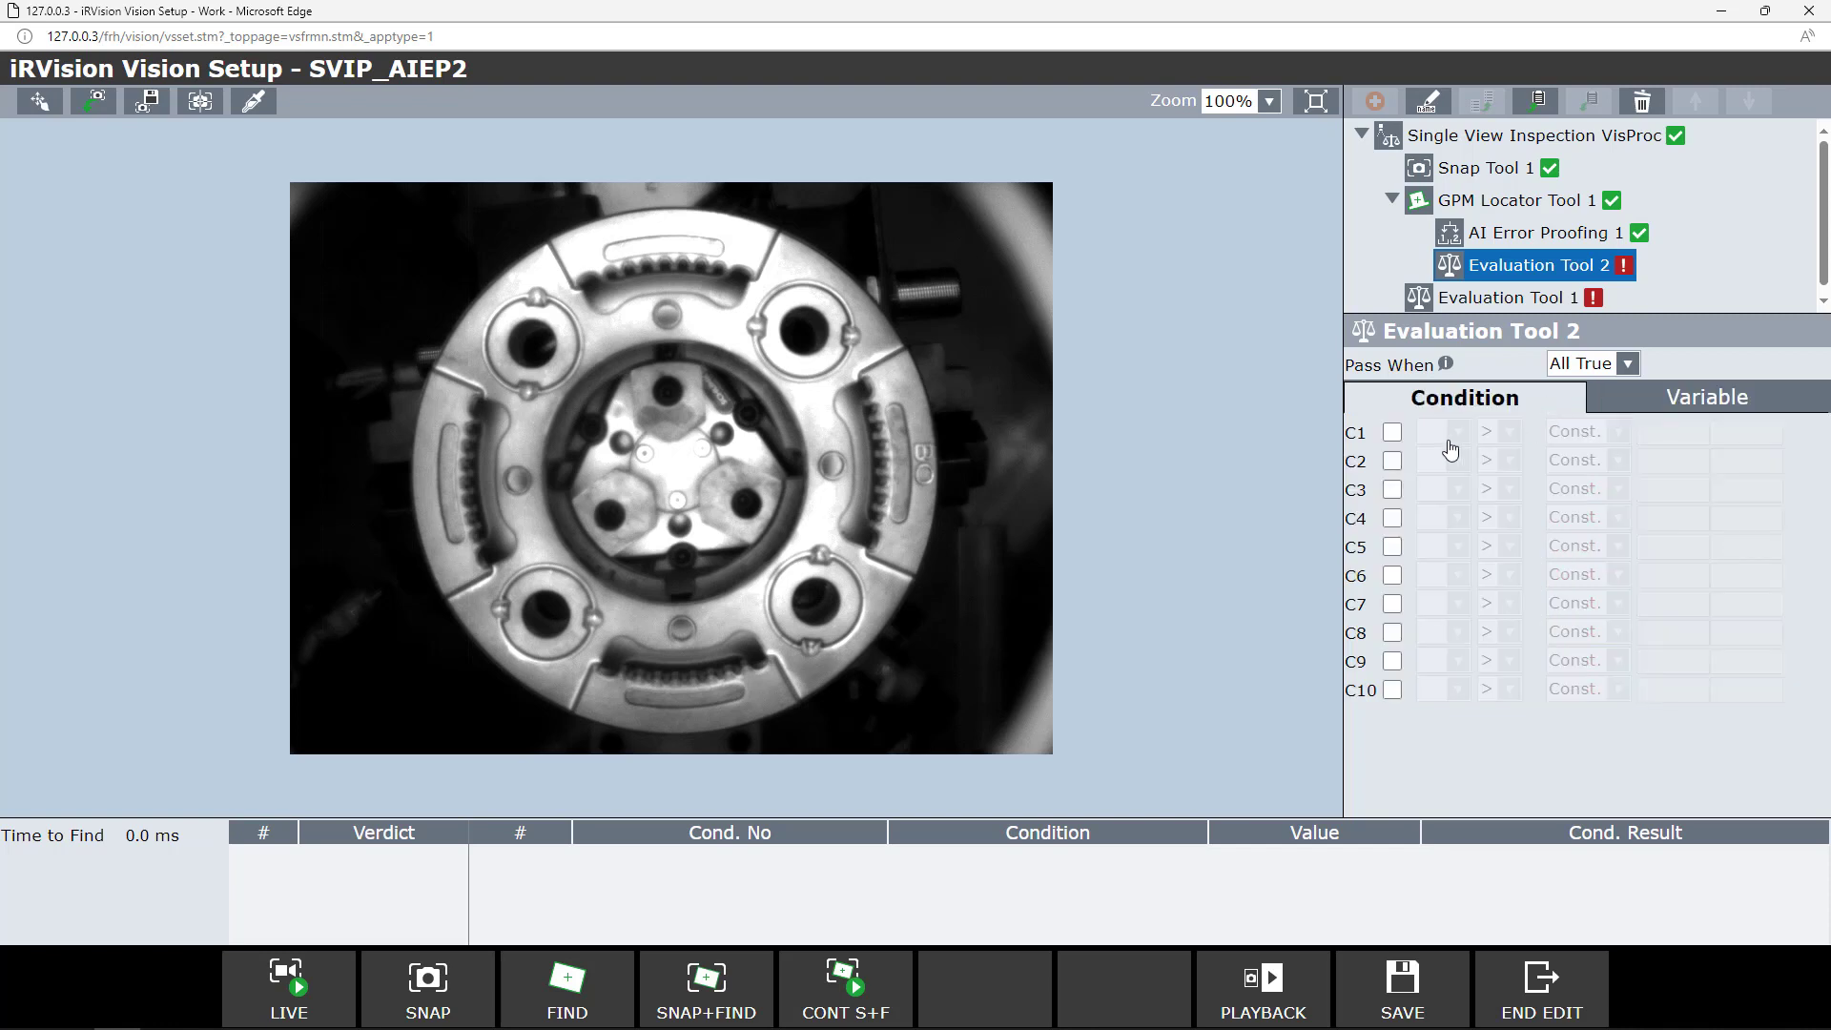
click(1392, 433)
click(1453, 431)
click(1463, 491)
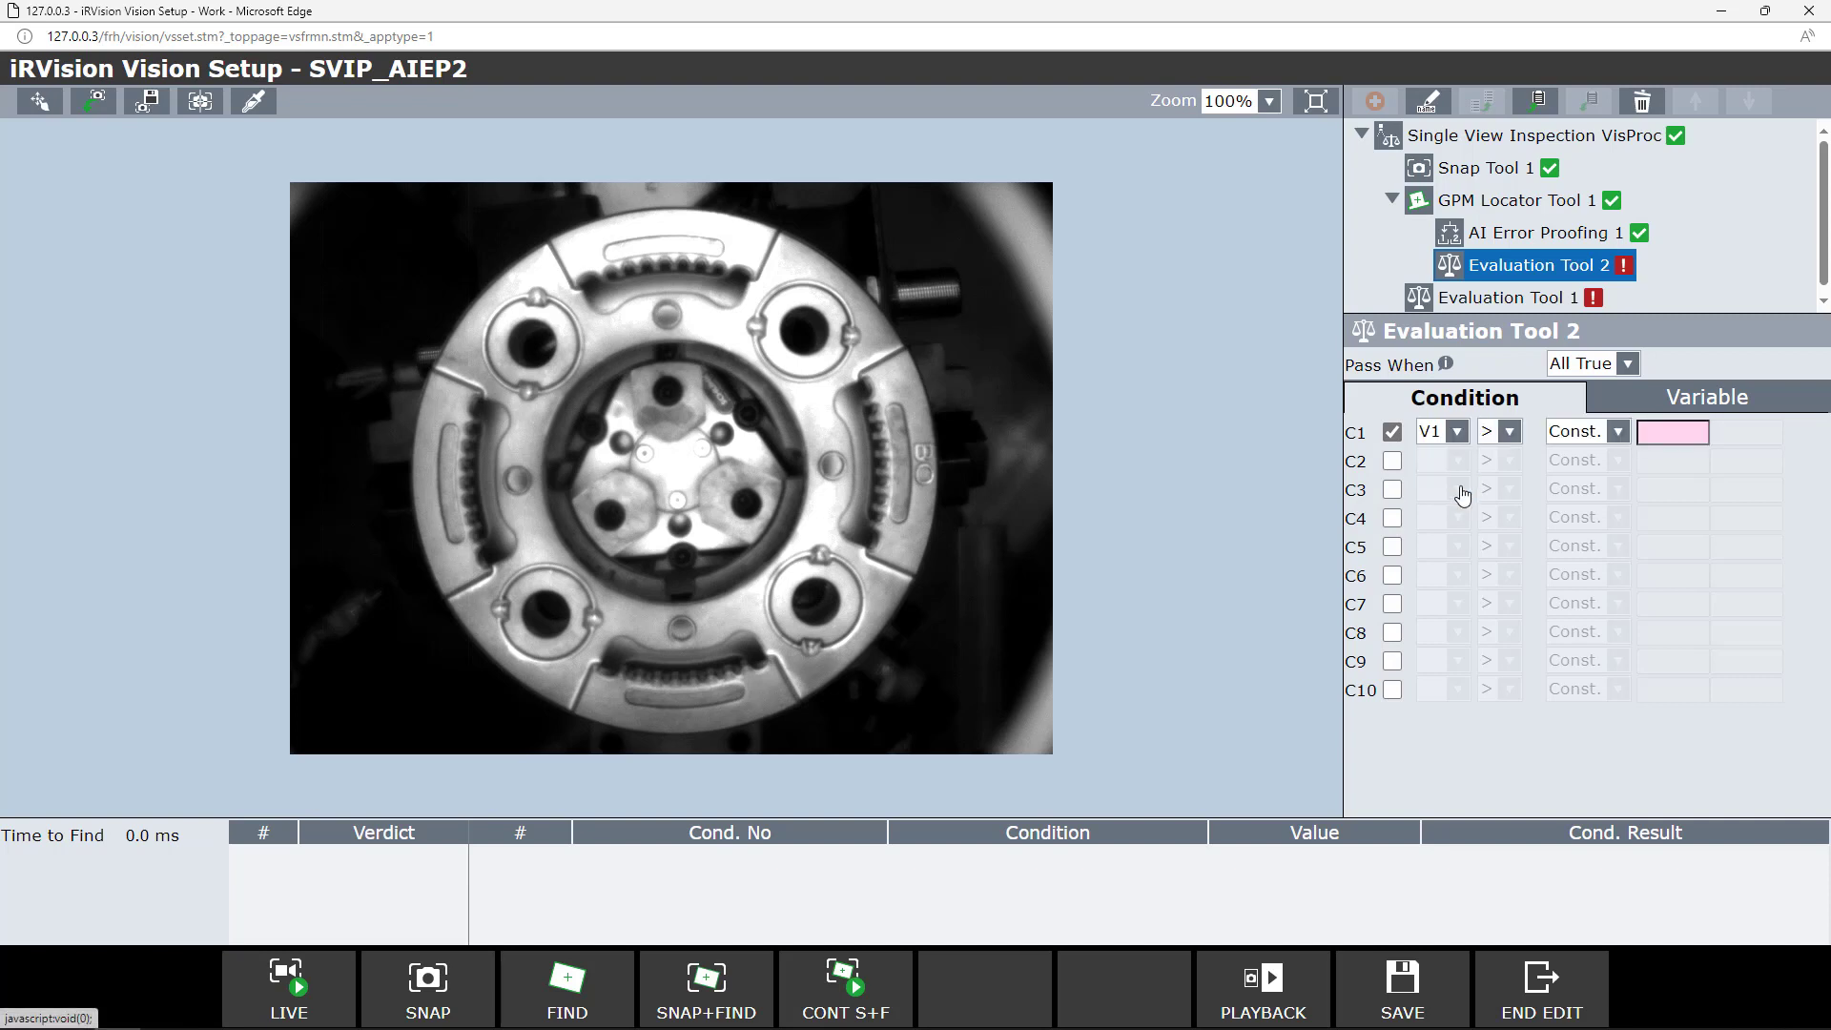
click(1509, 432)
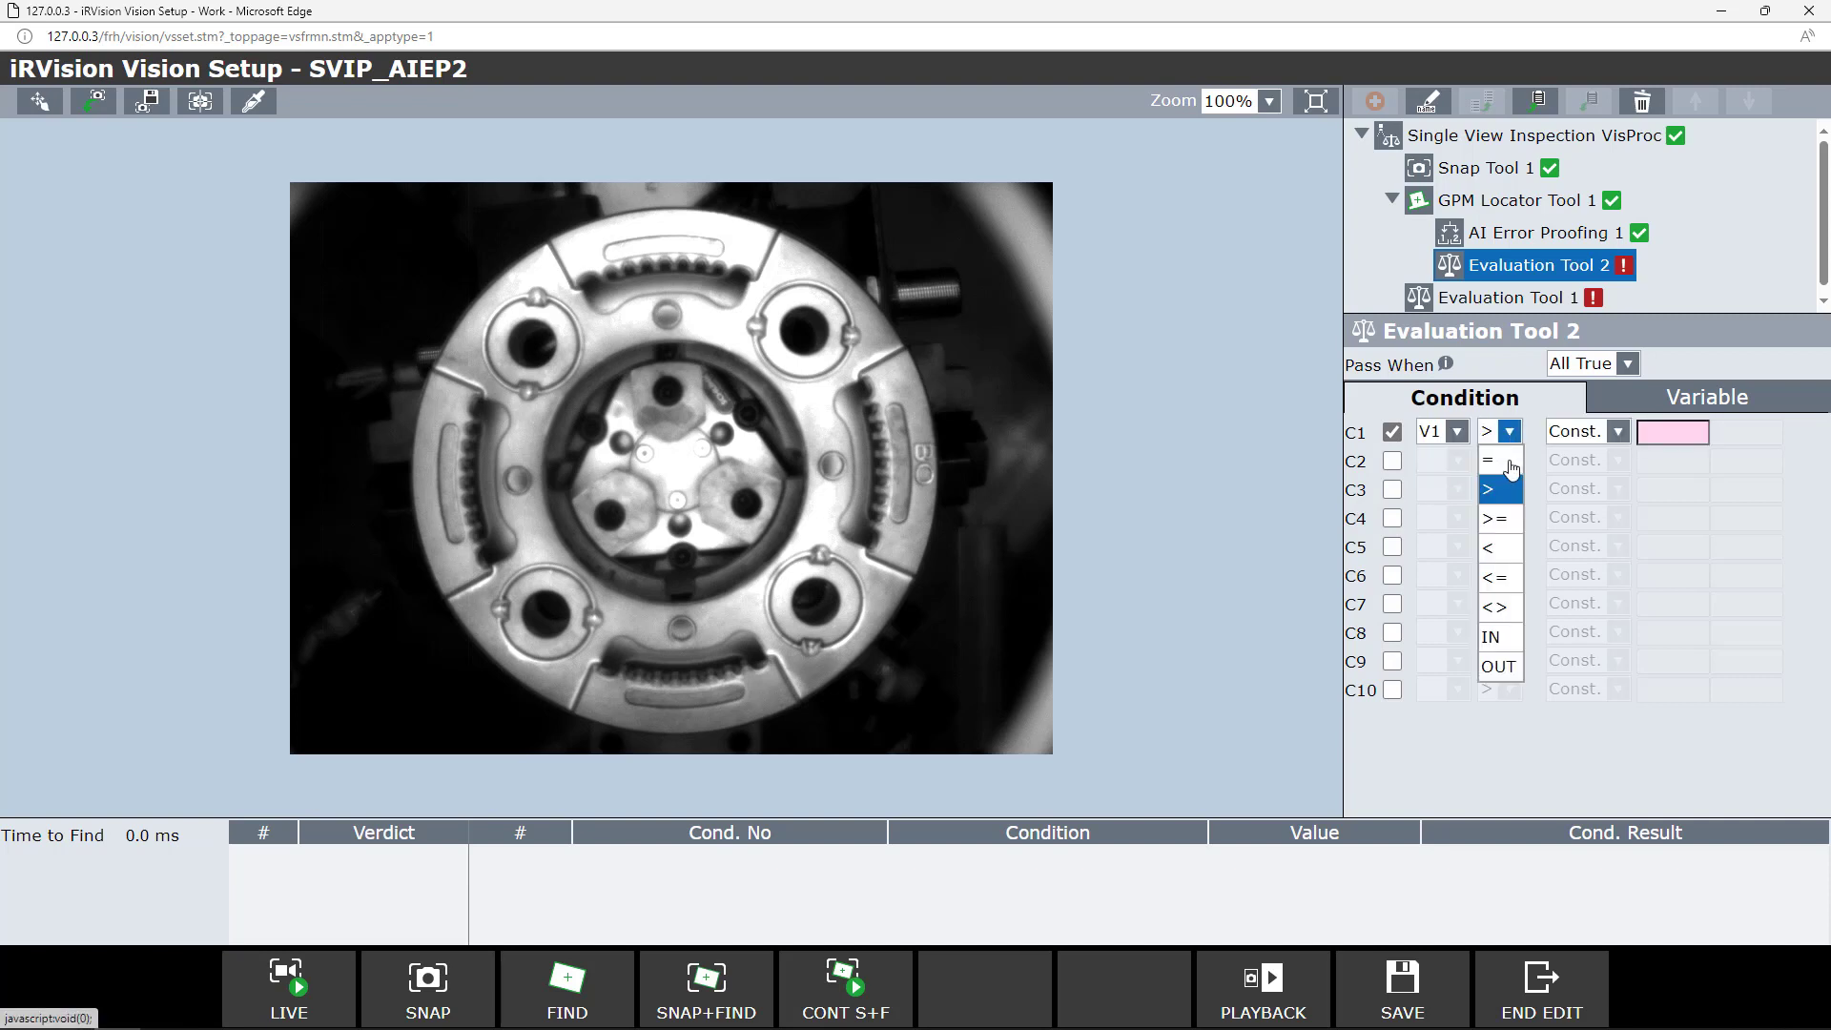
click(1512, 462)
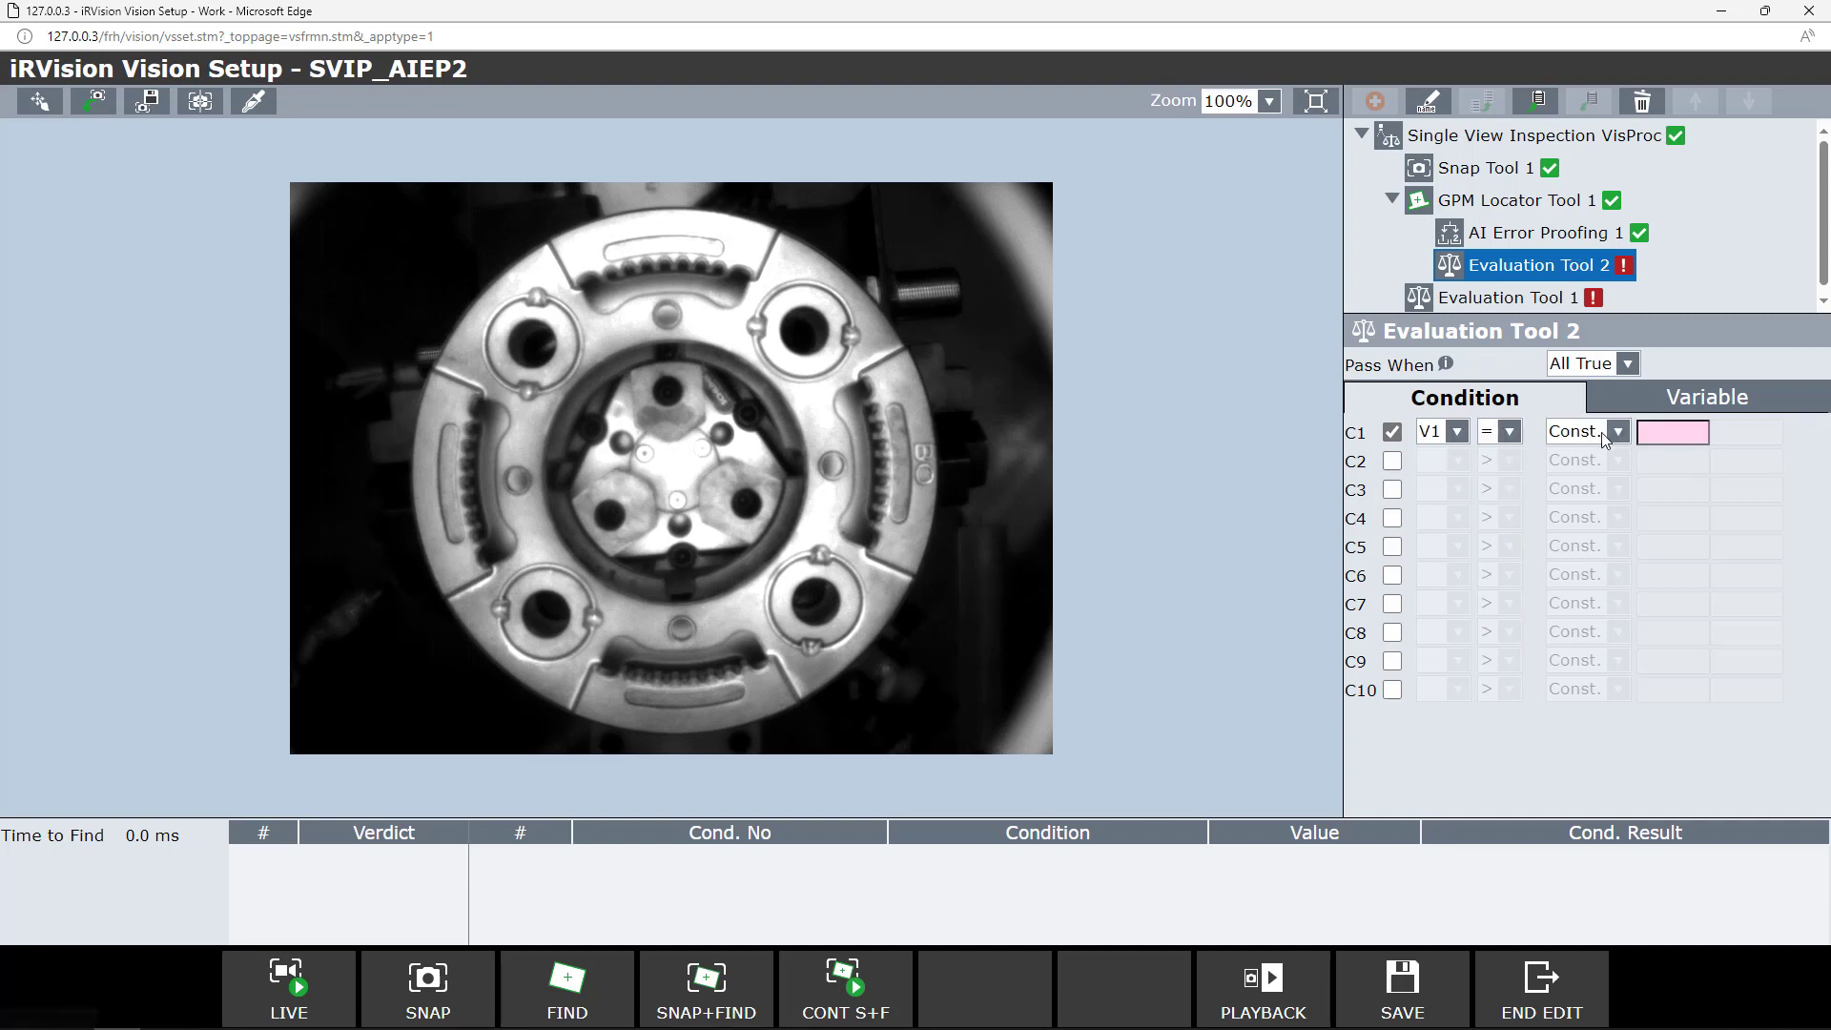
click(1652, 436)
click(1480, 500)
Enable condition C2 of Evaluation Tool 2 as V2 > constant 80, and save the vision process
click(1393, 464)
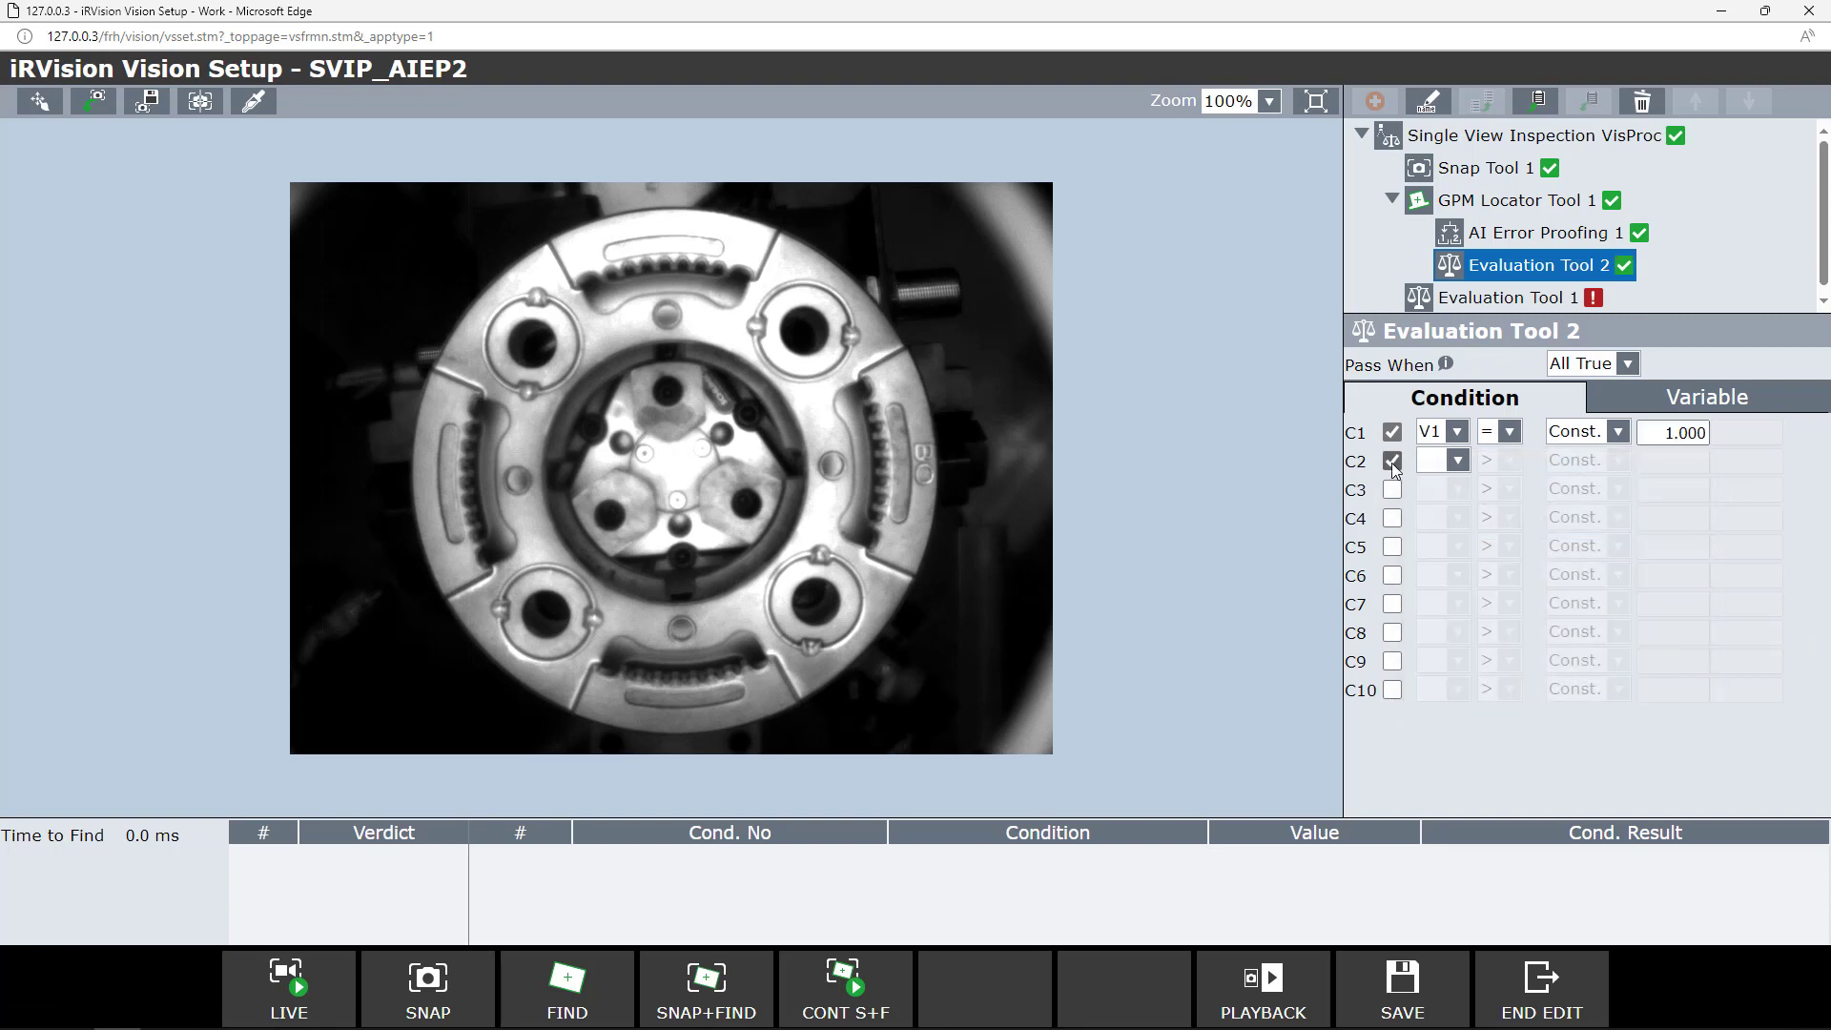
click(1459, 464)
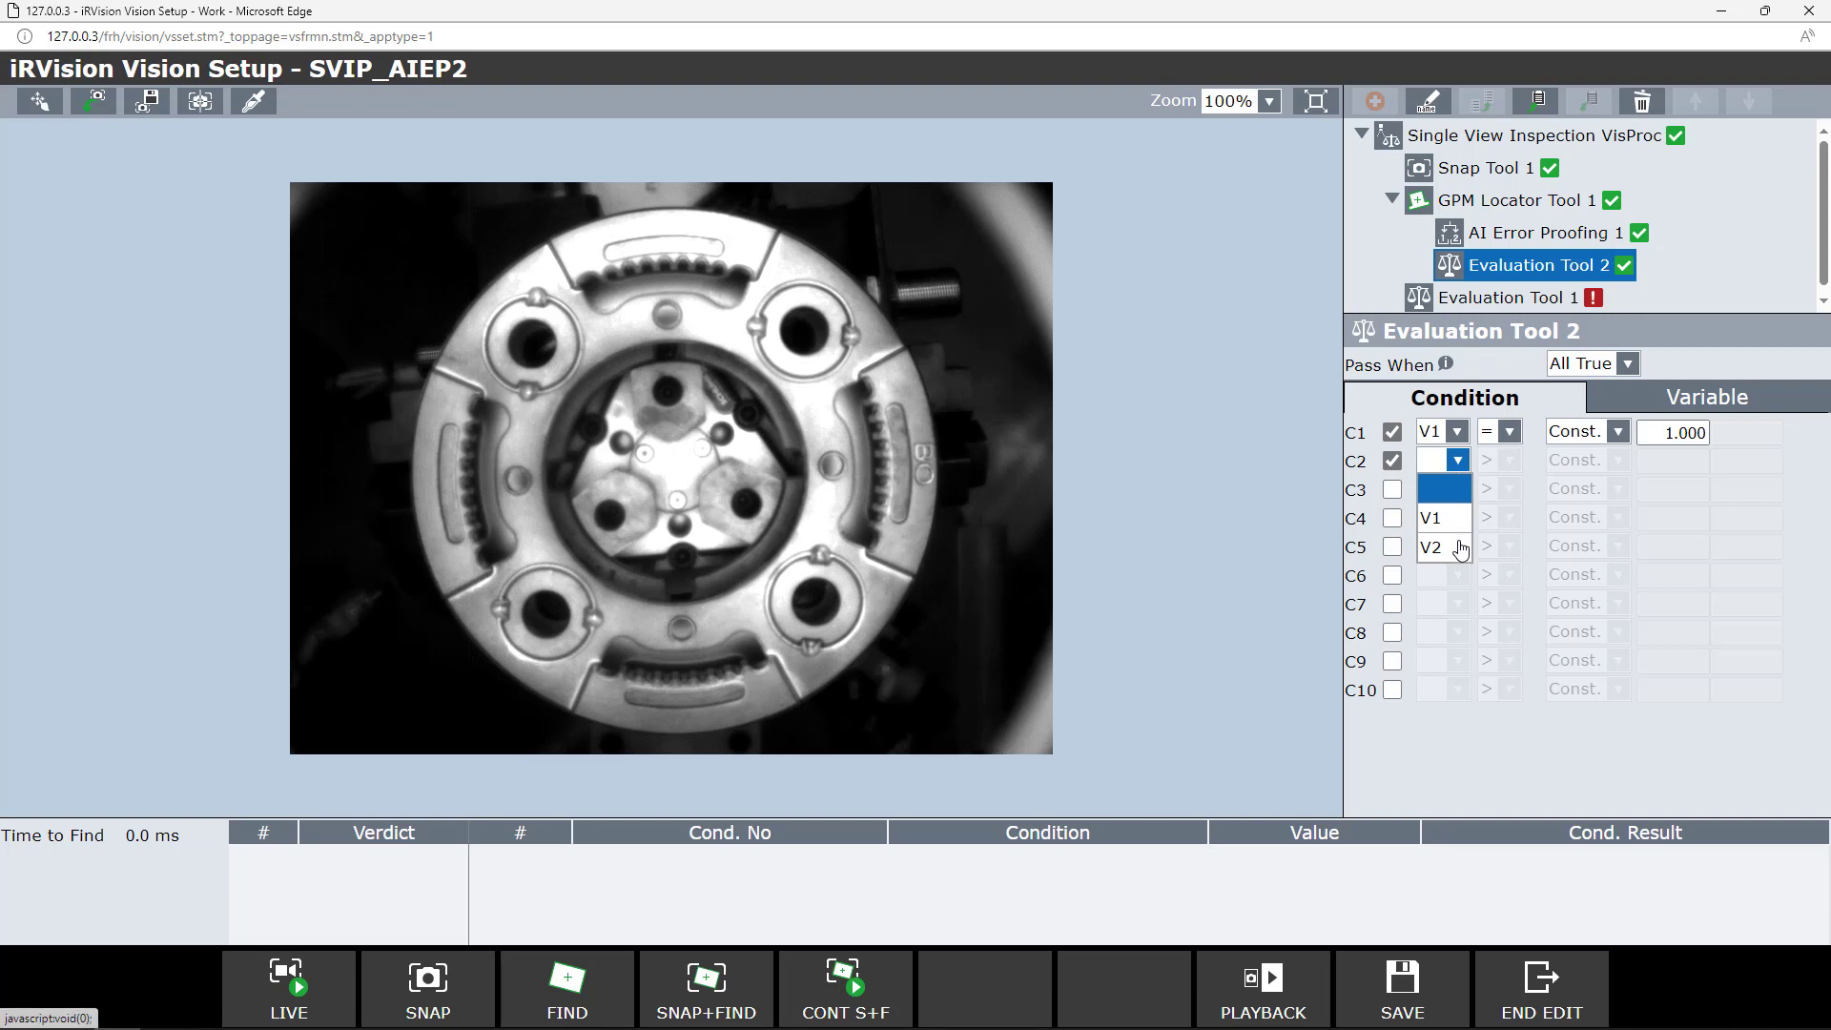
click(1461, 547)
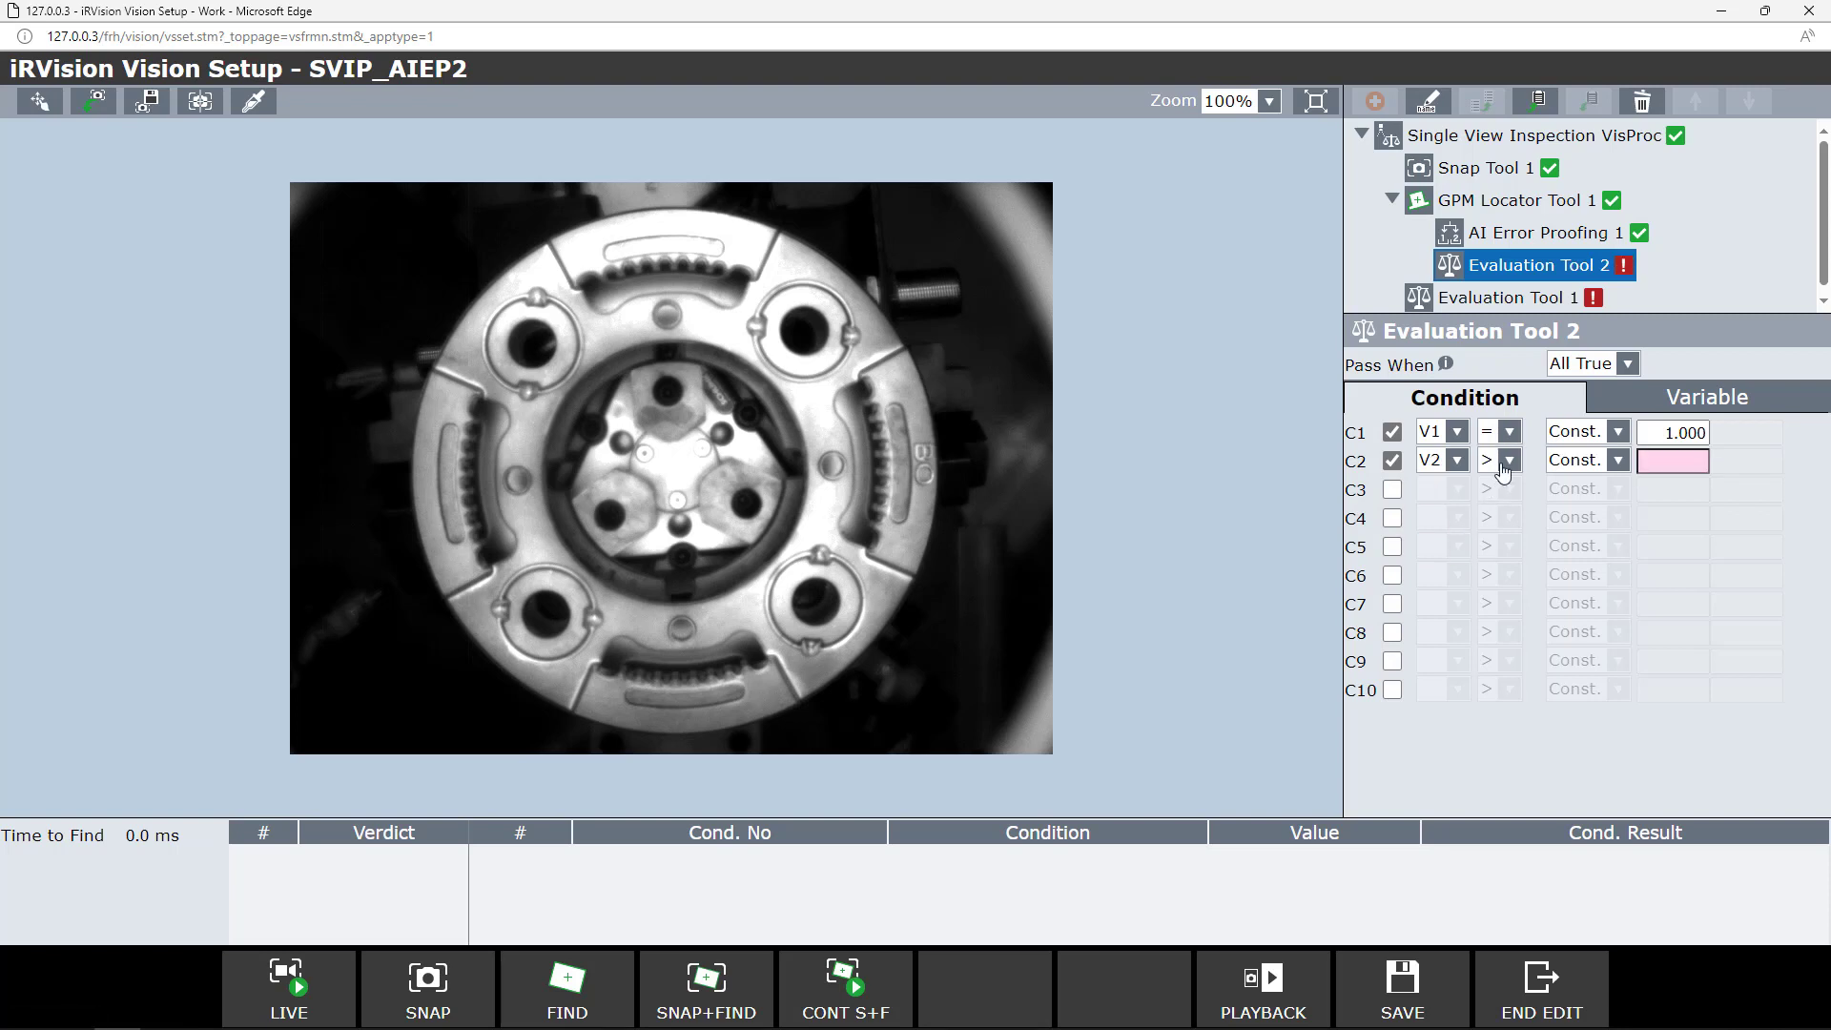
click(1641, 461)
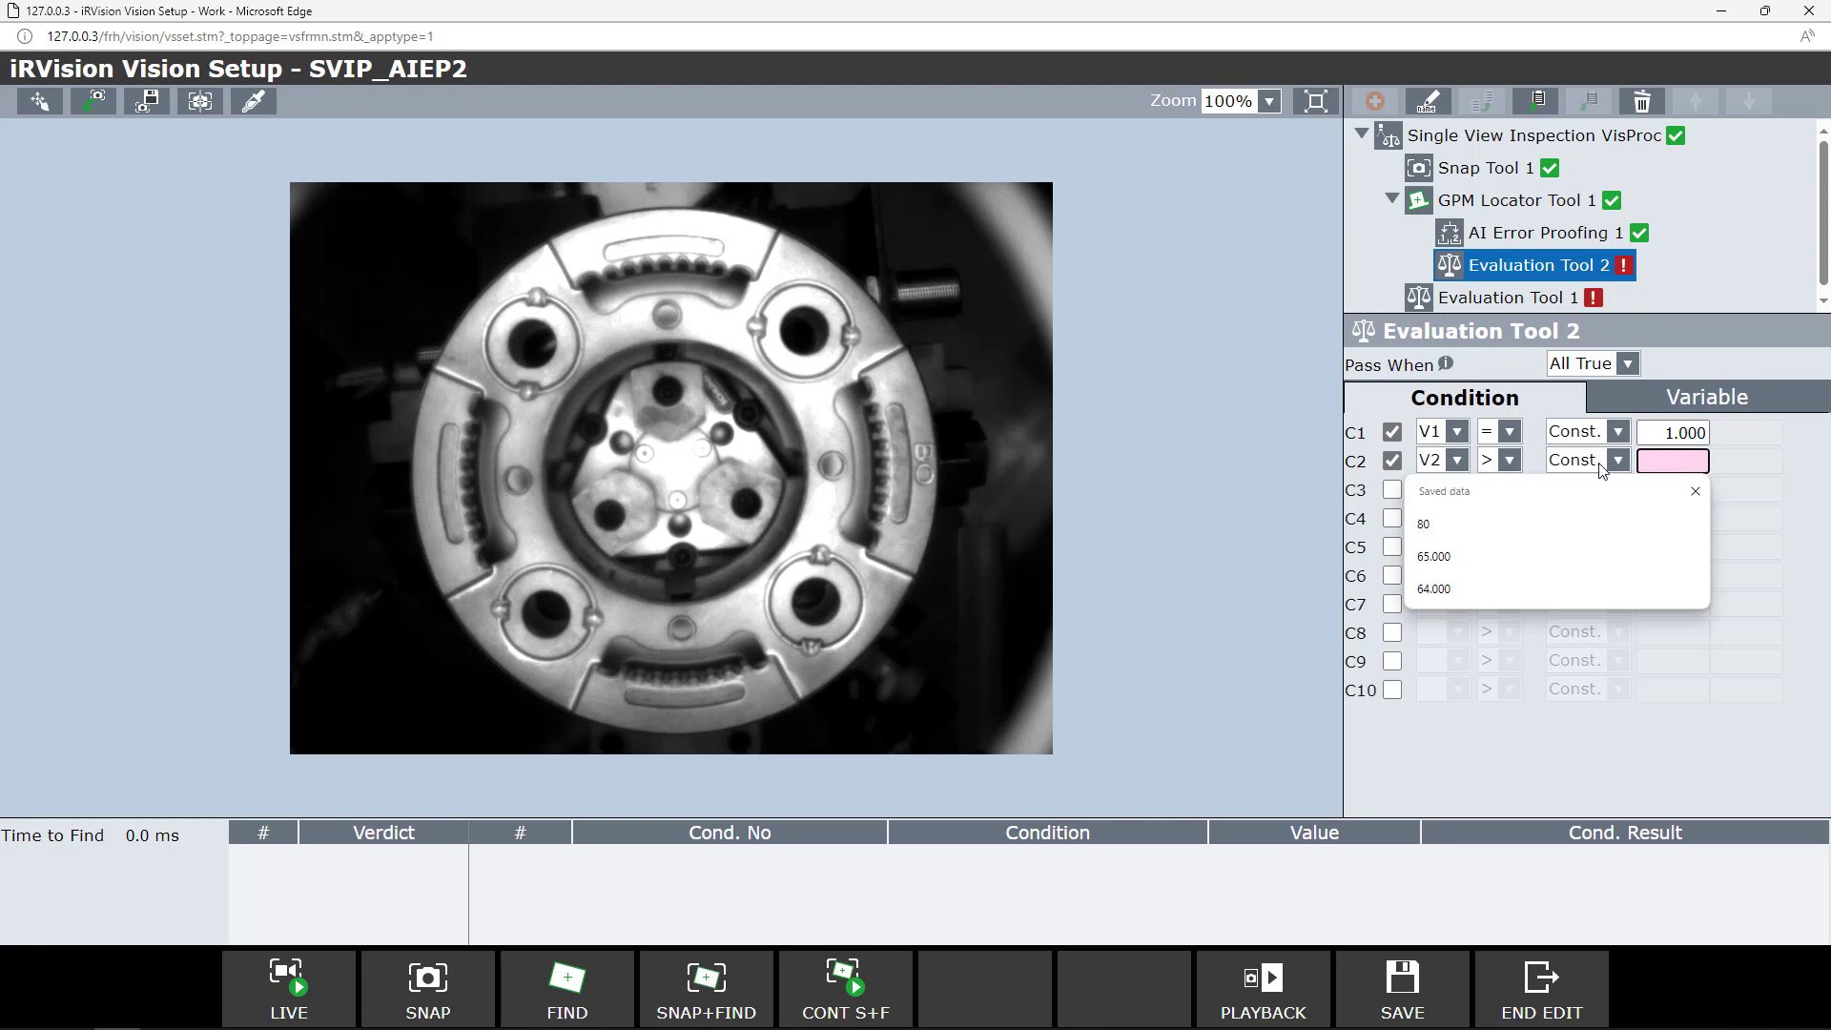
click(1539, 525)
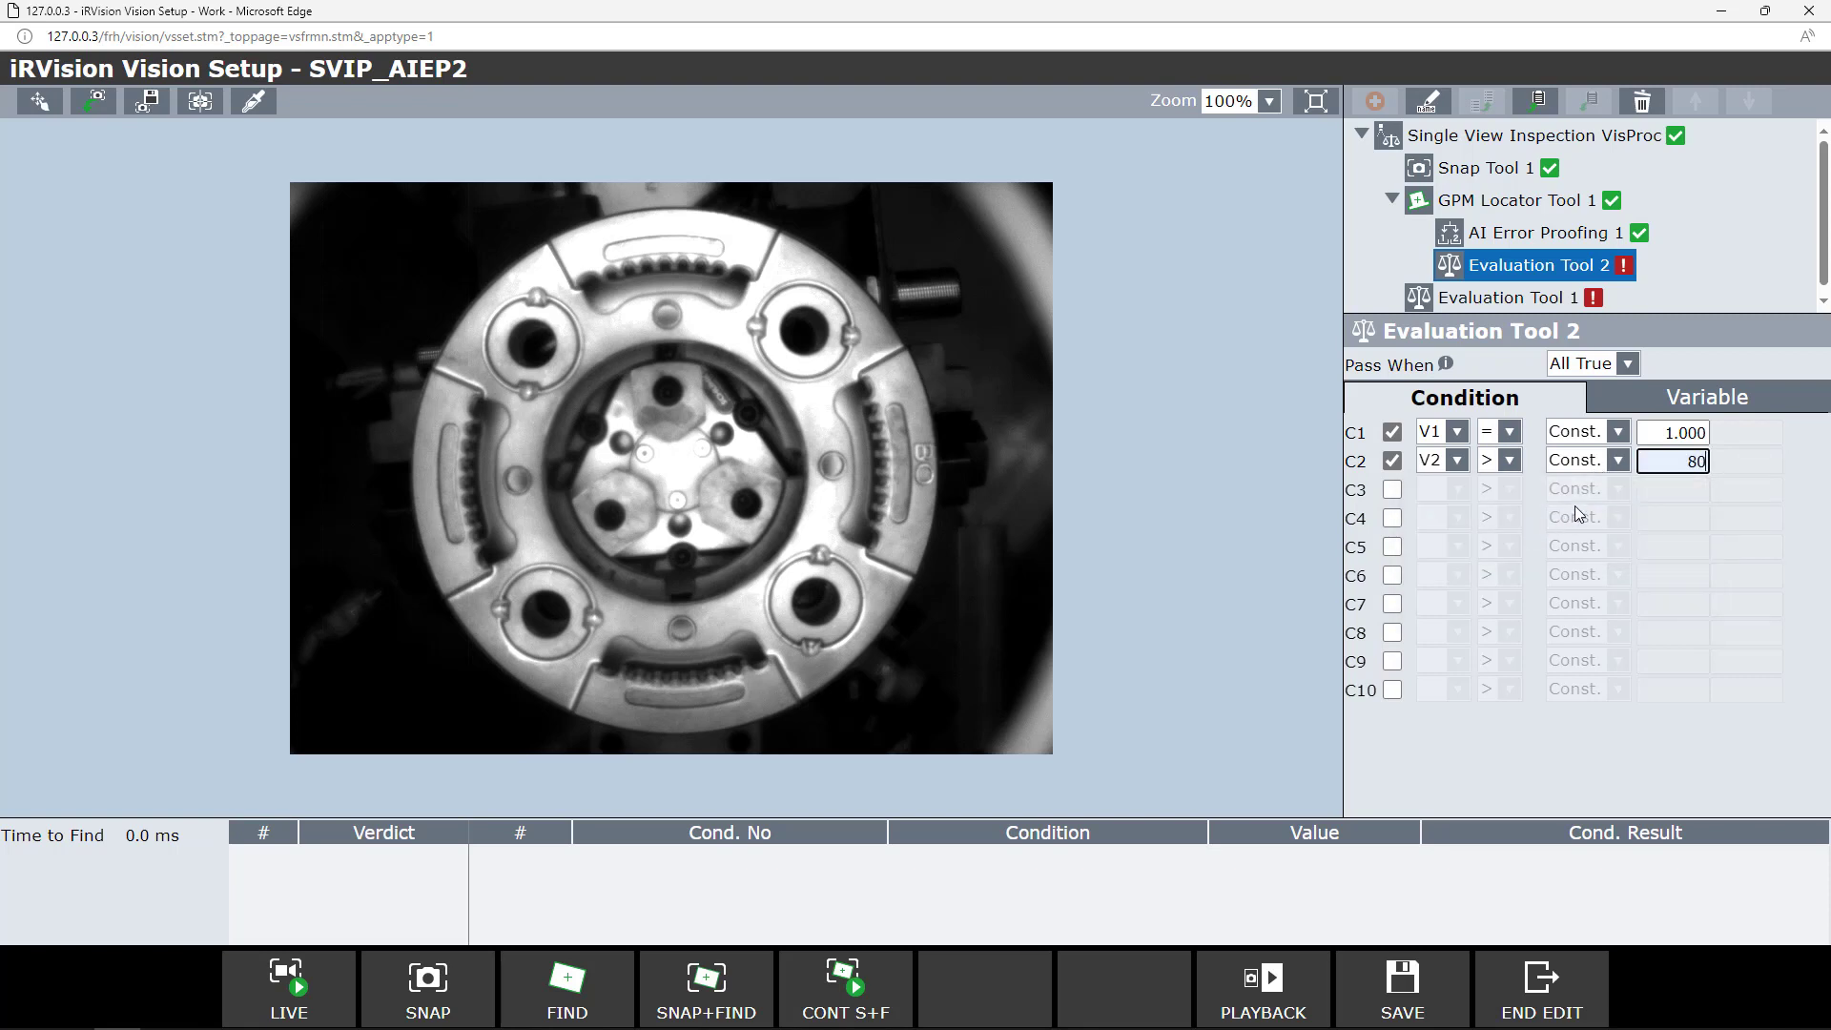
click(1428, 992)
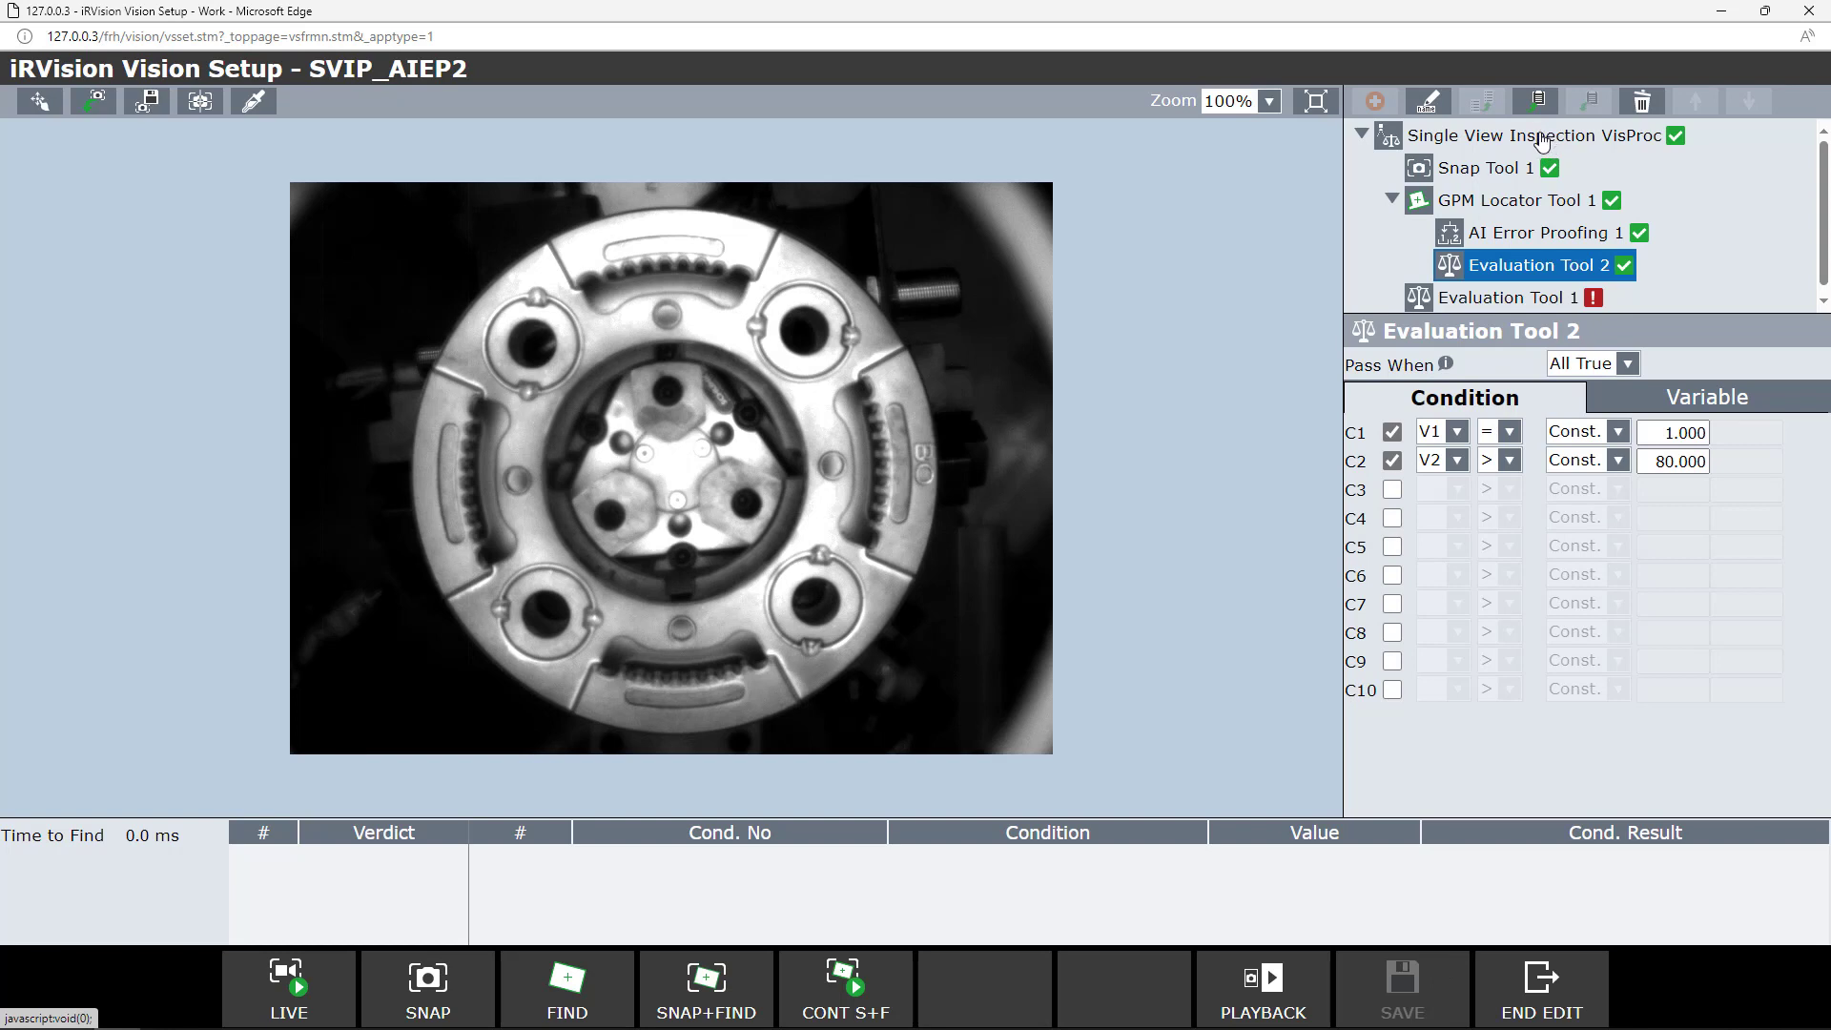
Add a Count Tool directly under the Single View Inspection VisProc
click(1541, 141)
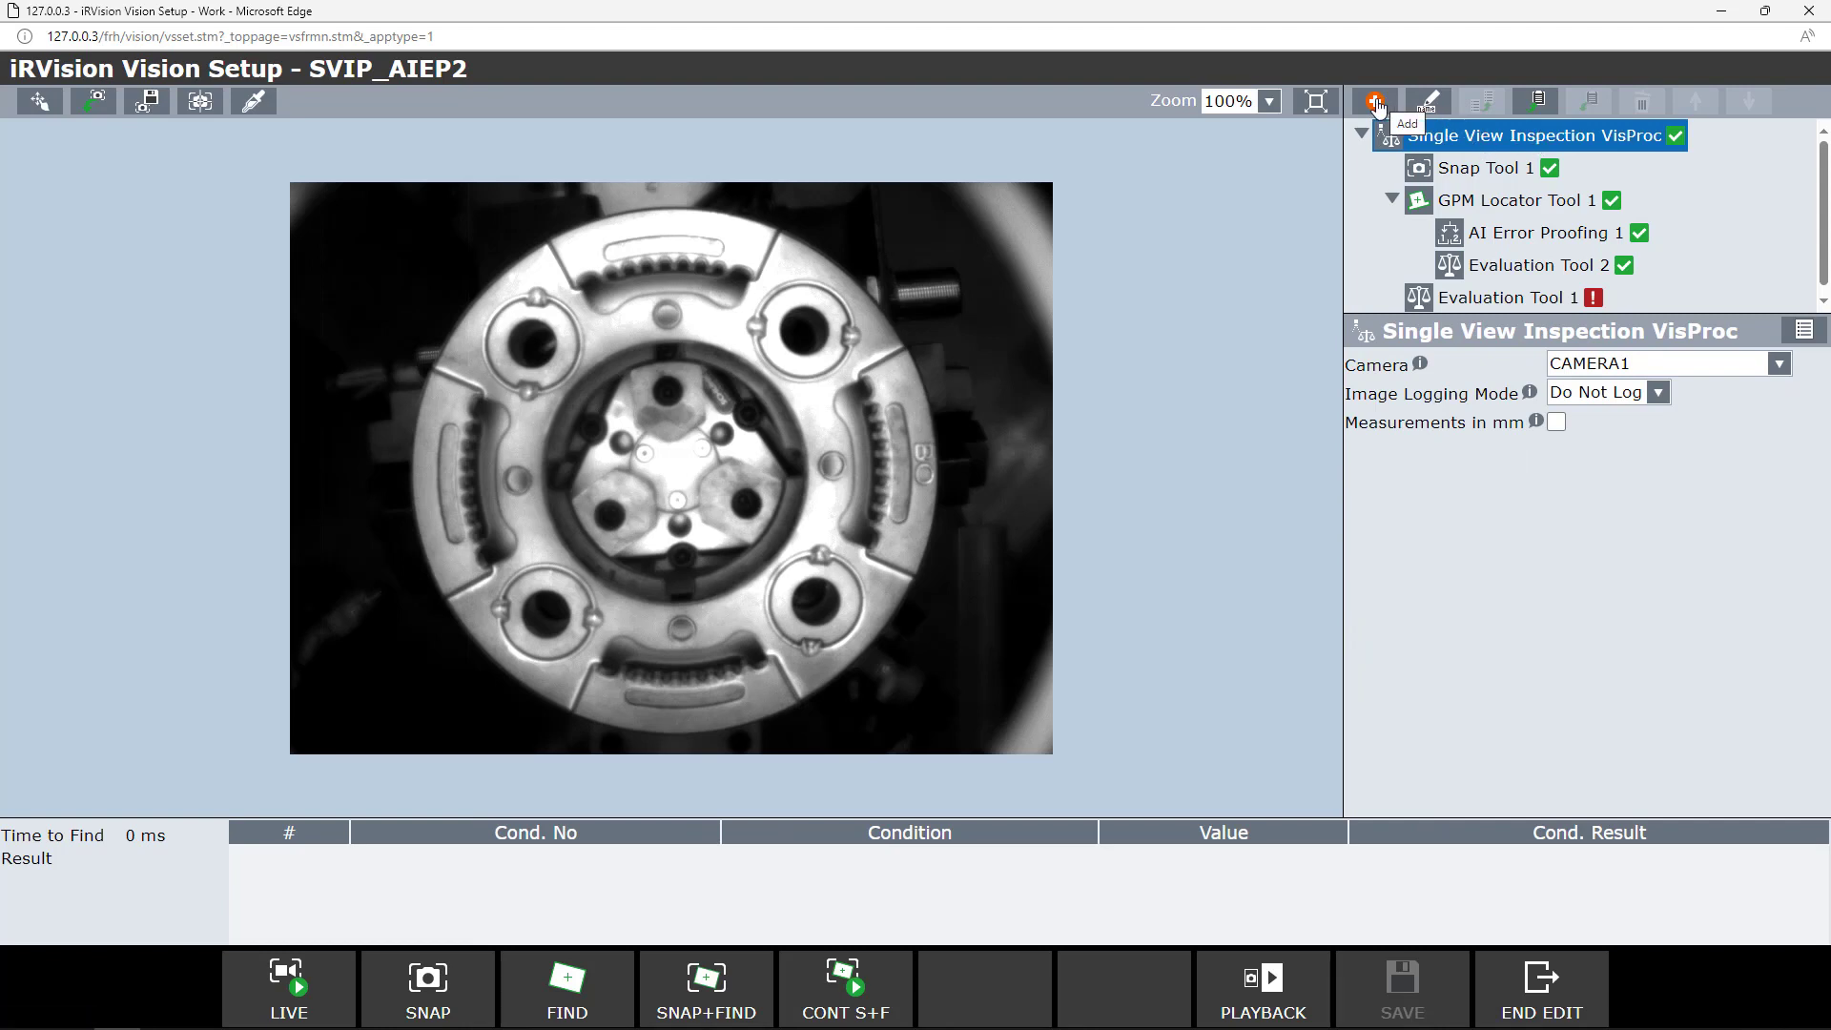
click(1375, 102)
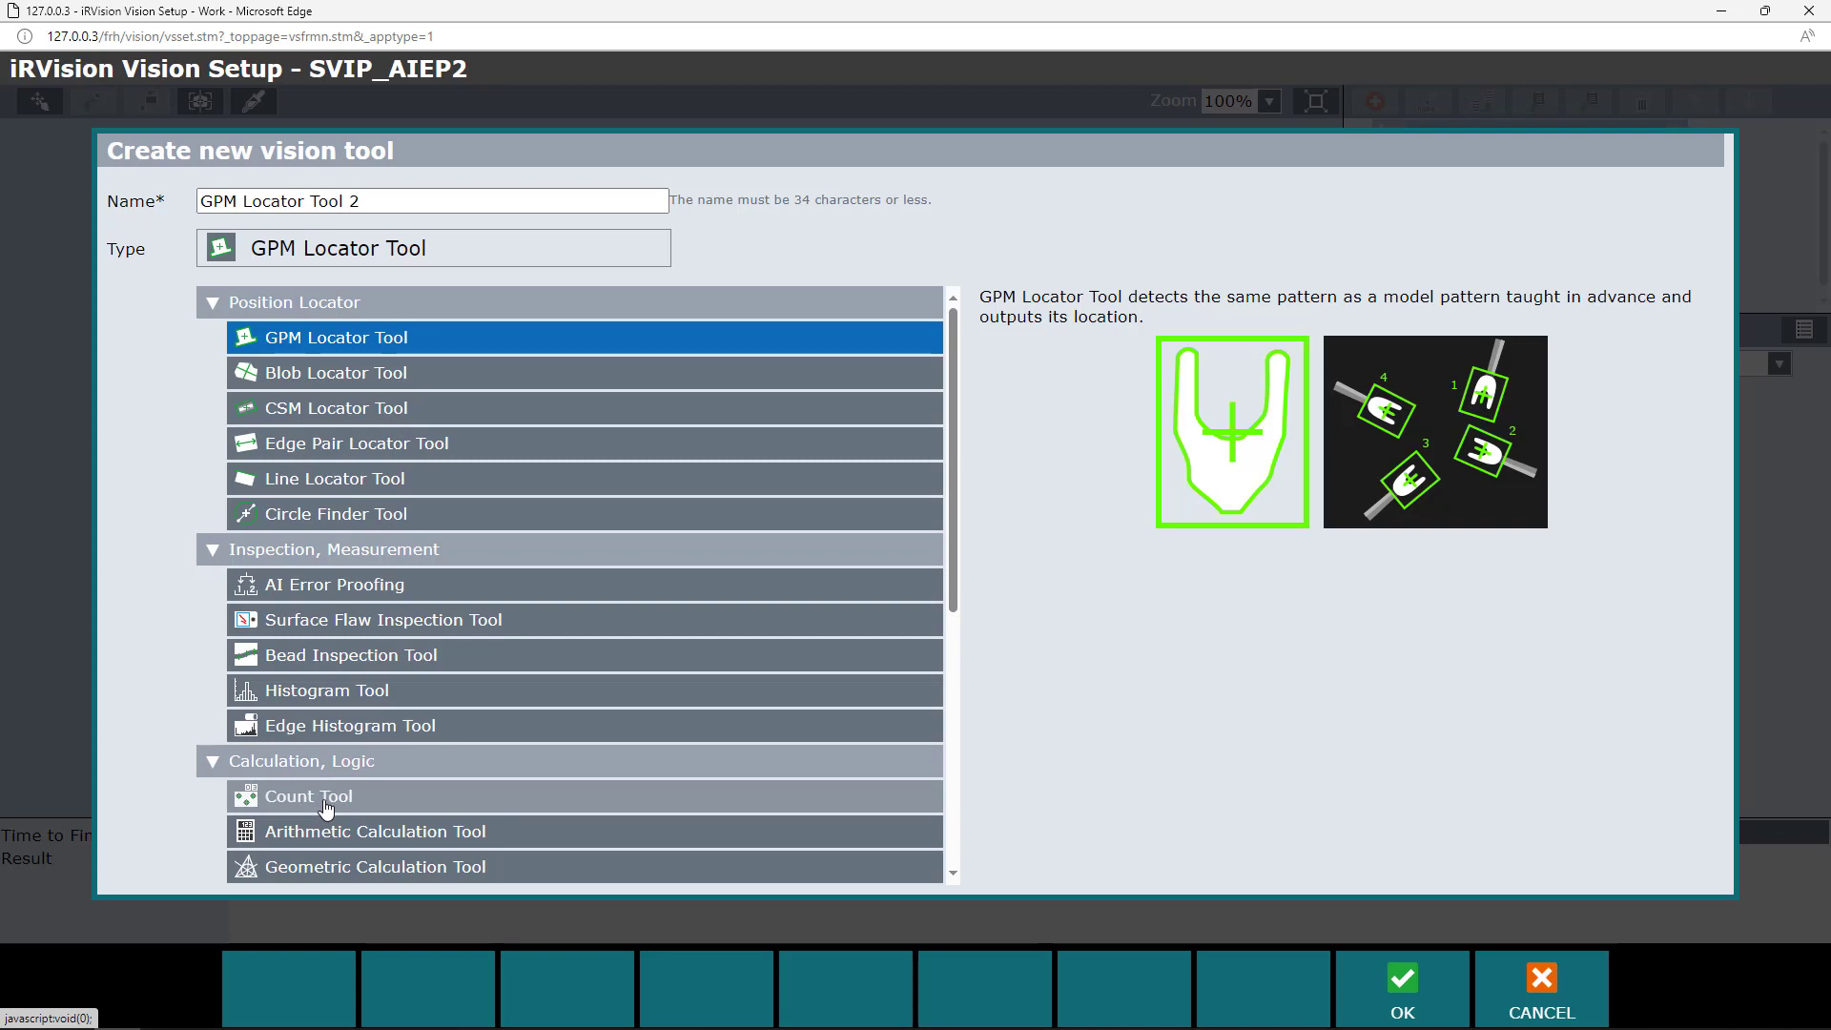
click(325, 805)
click(1373, 970)
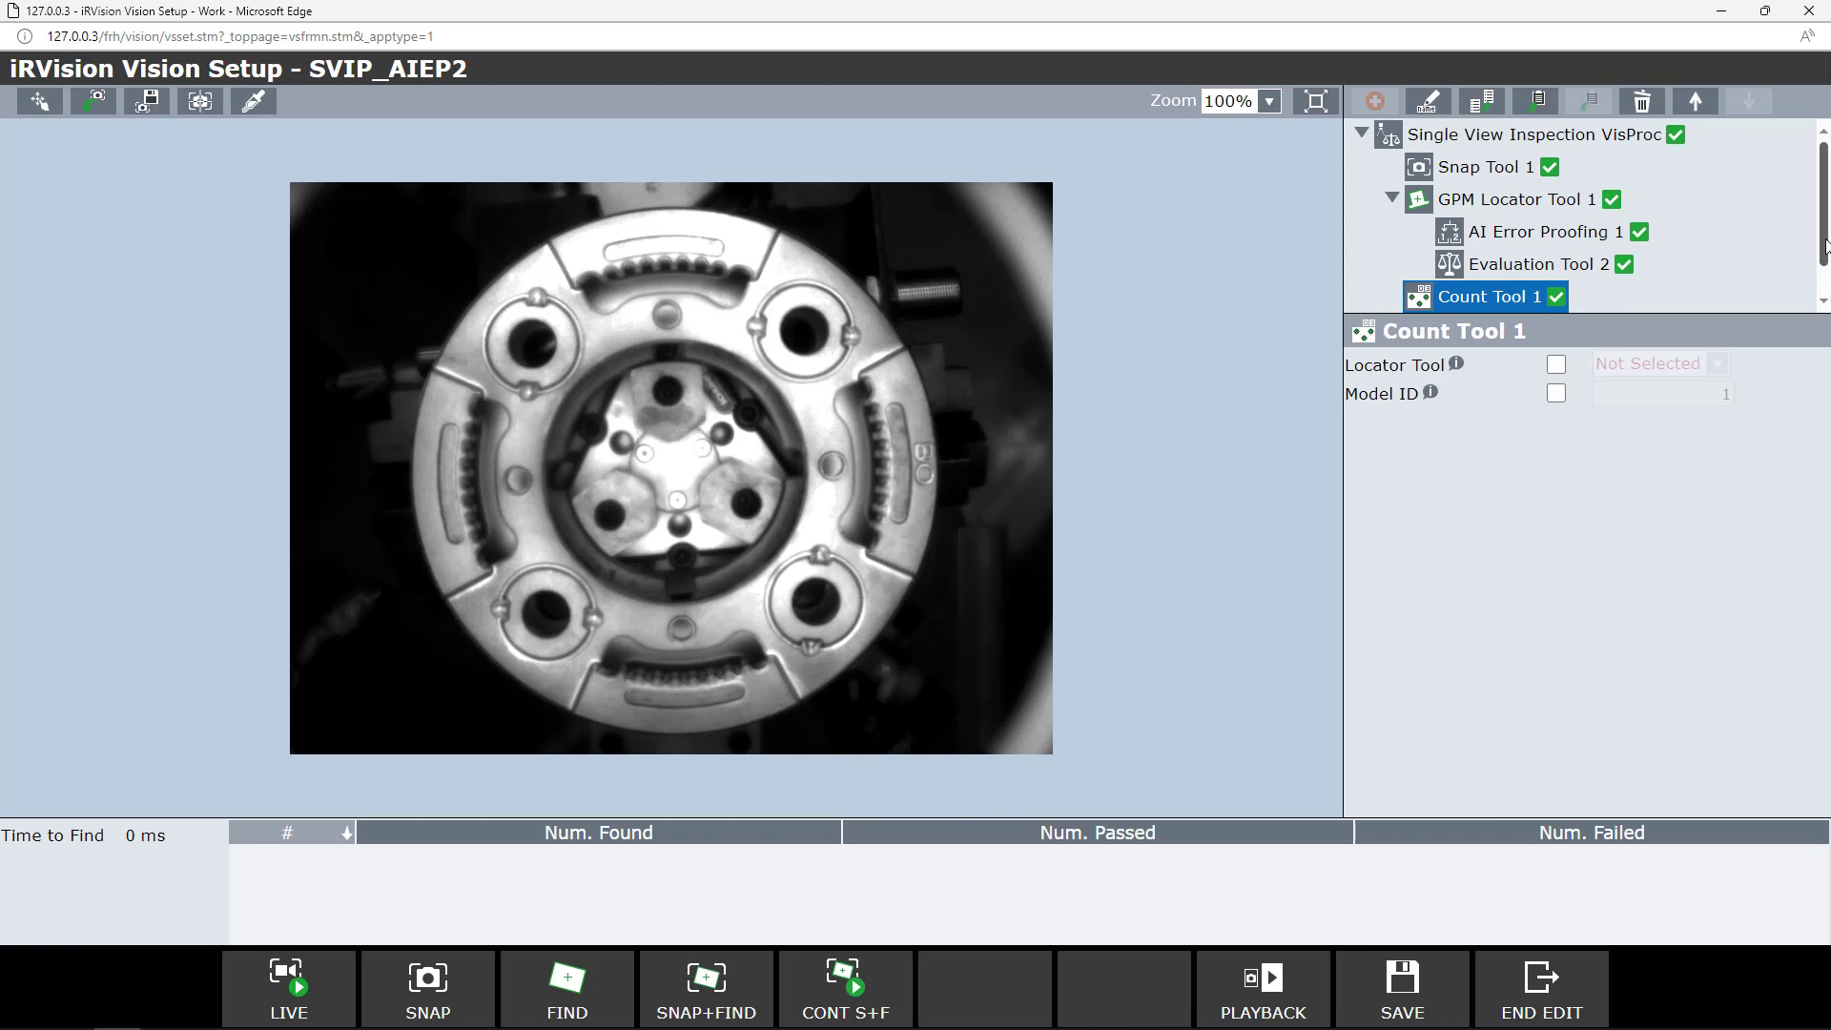
Enable the Locator Tool setting of Count Tool 1 and choose GPM Locator Tool 1
scroll(1826, 267, down, 1)
scroll(1826, 267, down, 1)
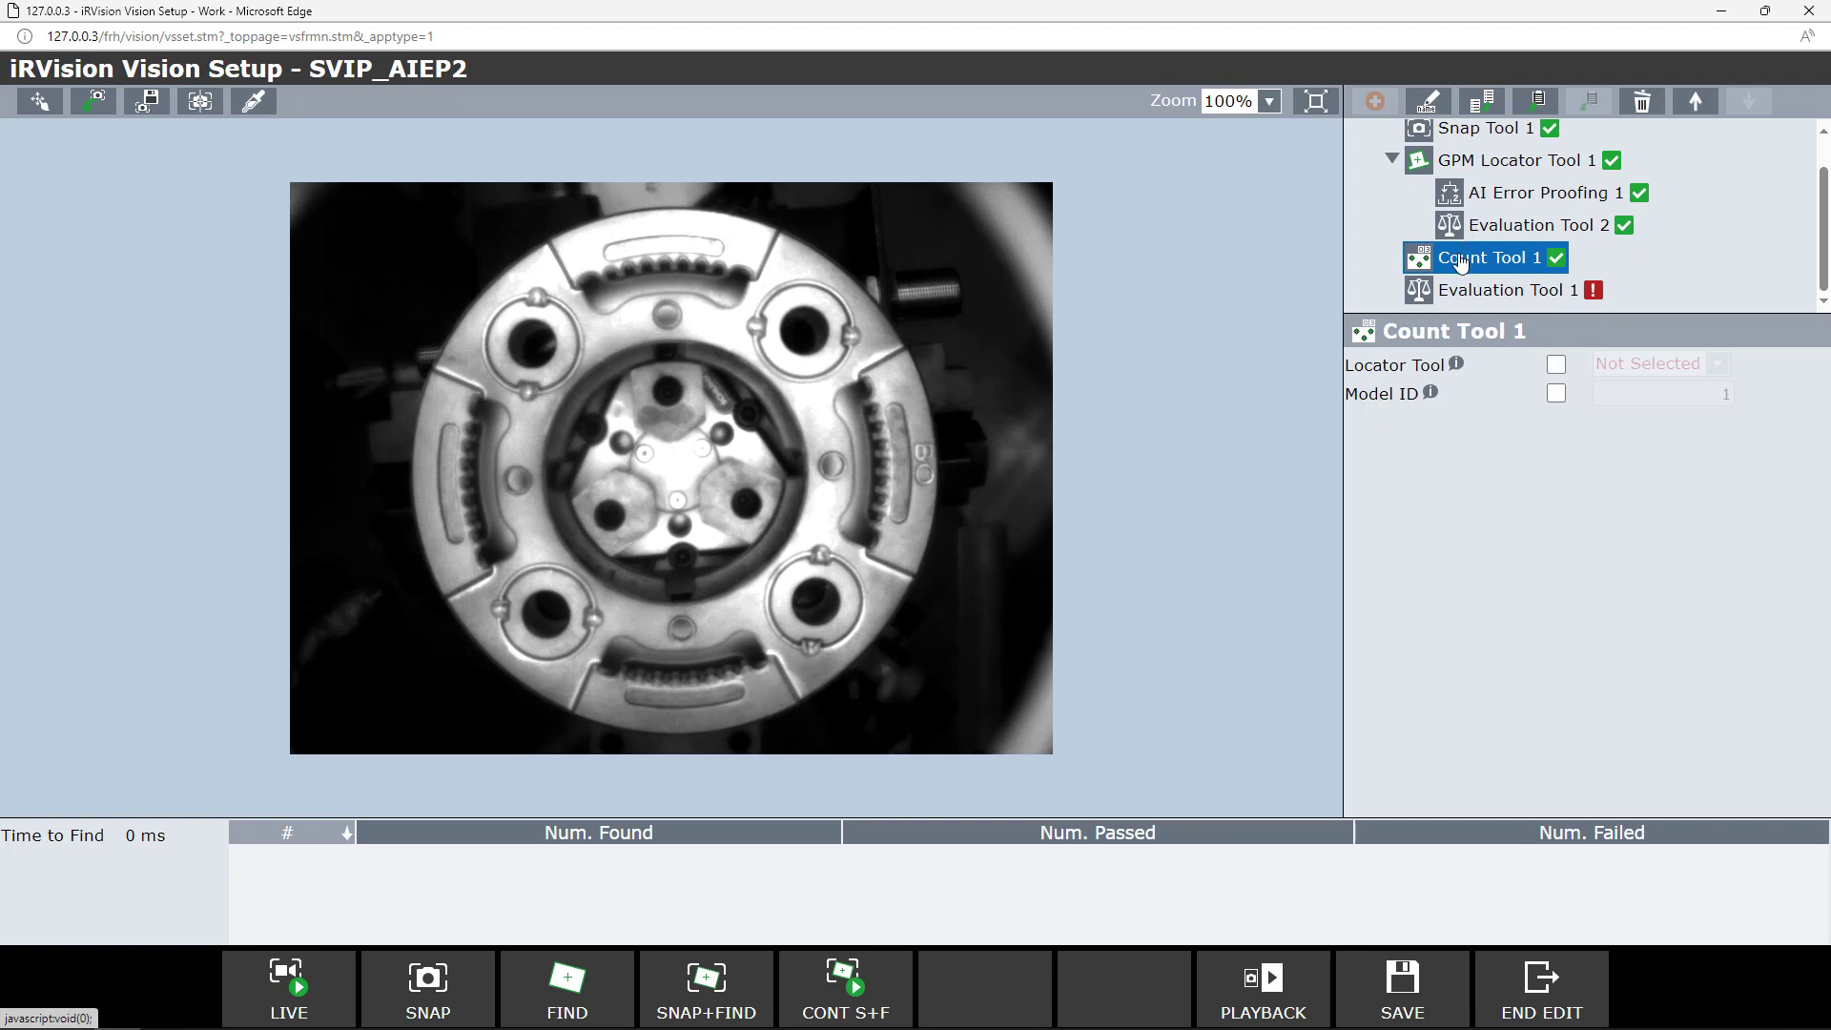
click(1556, 368)
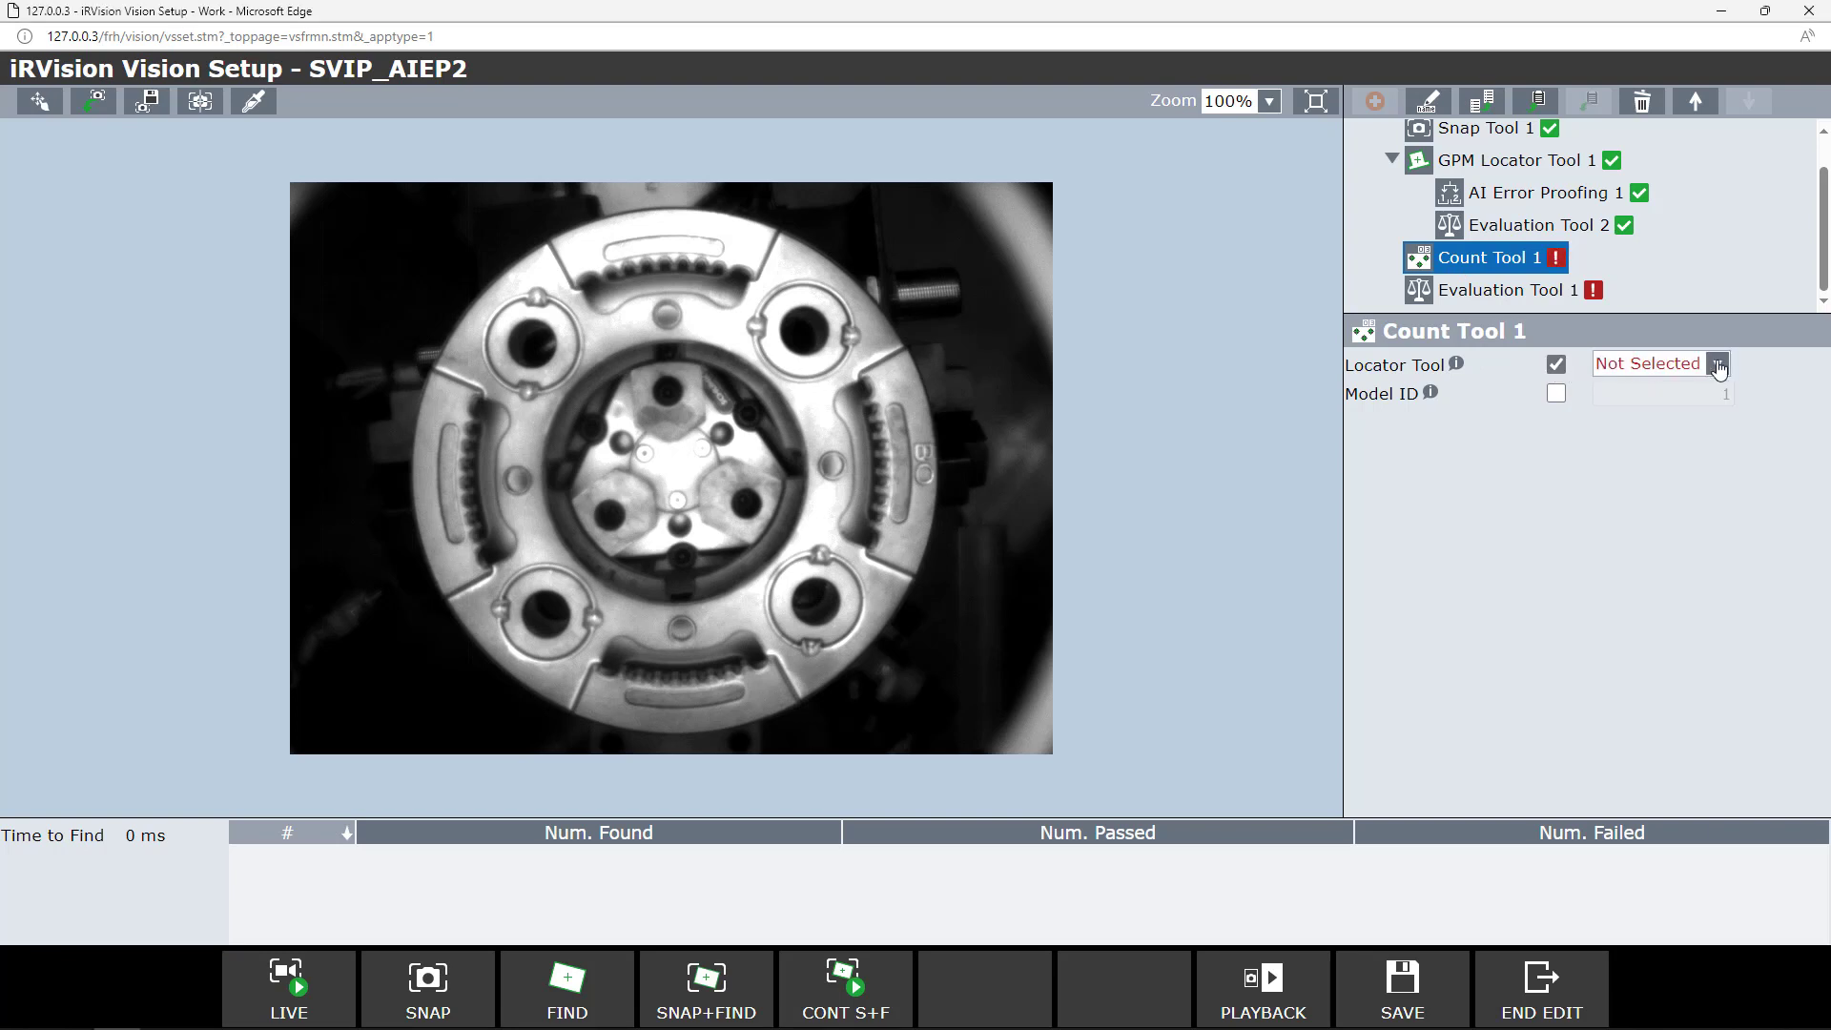
click(1718, 368)
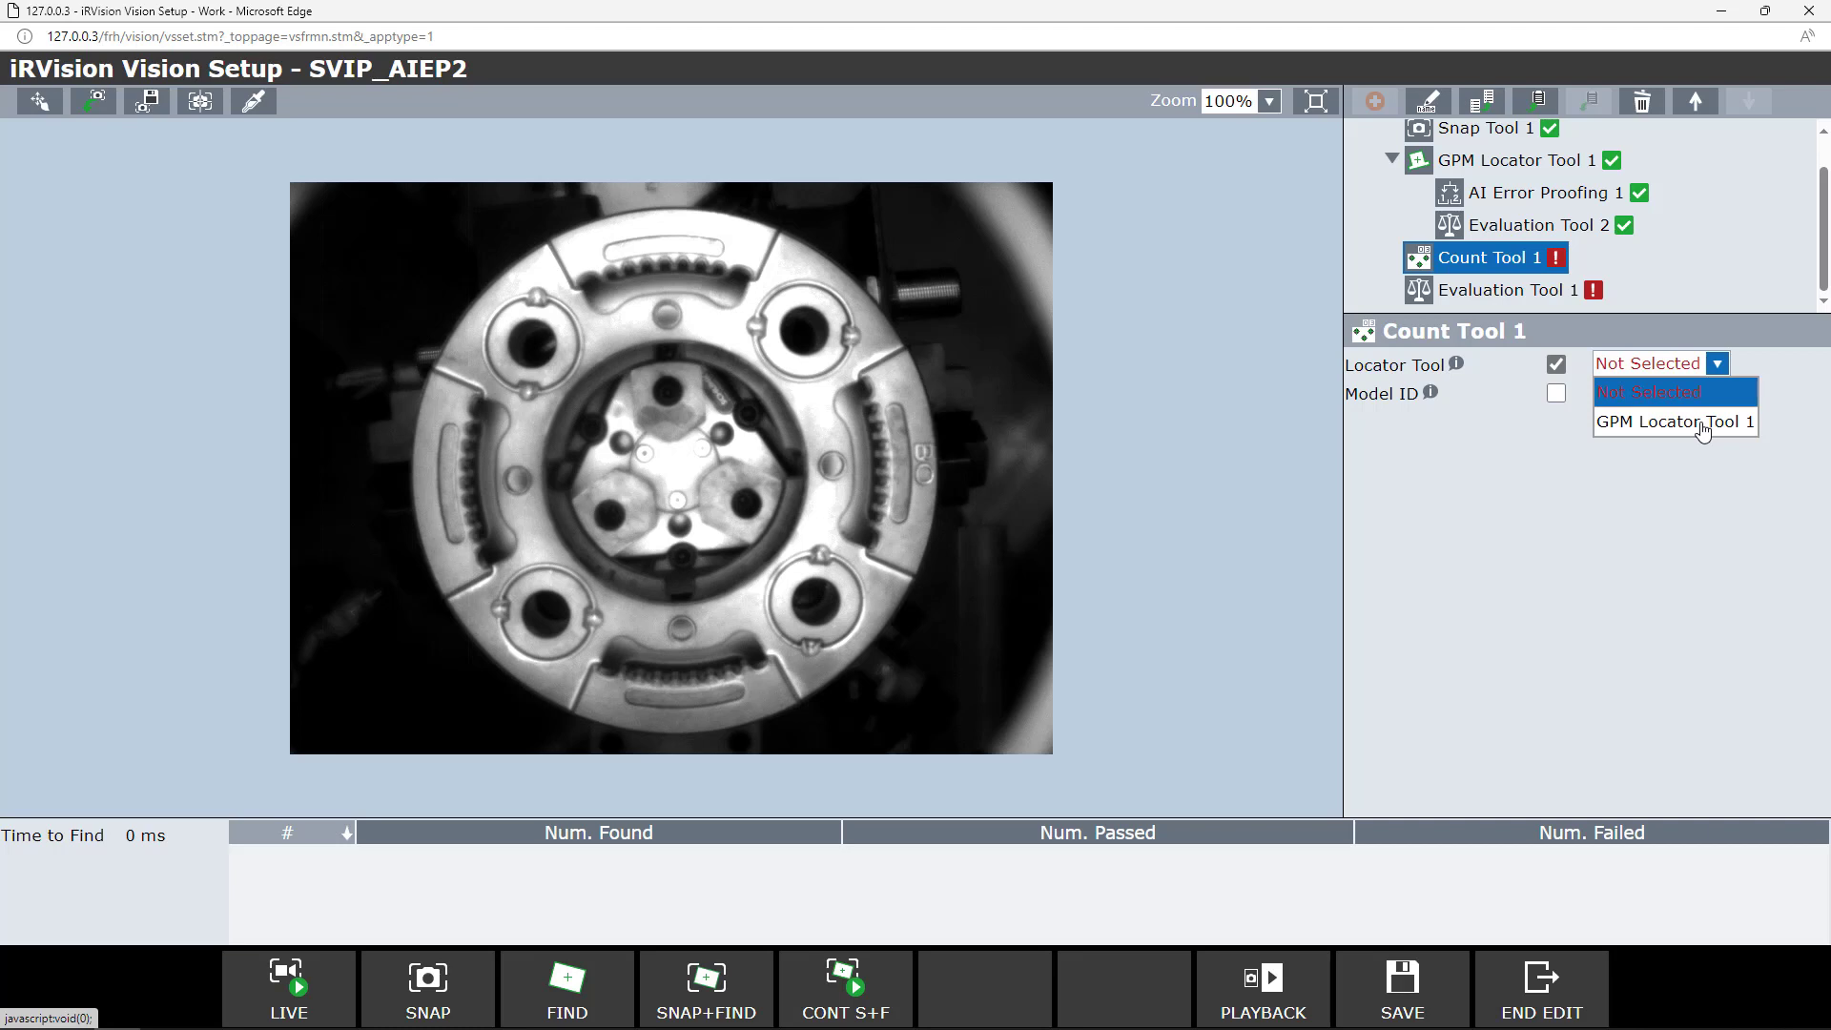
click(1703, 422)
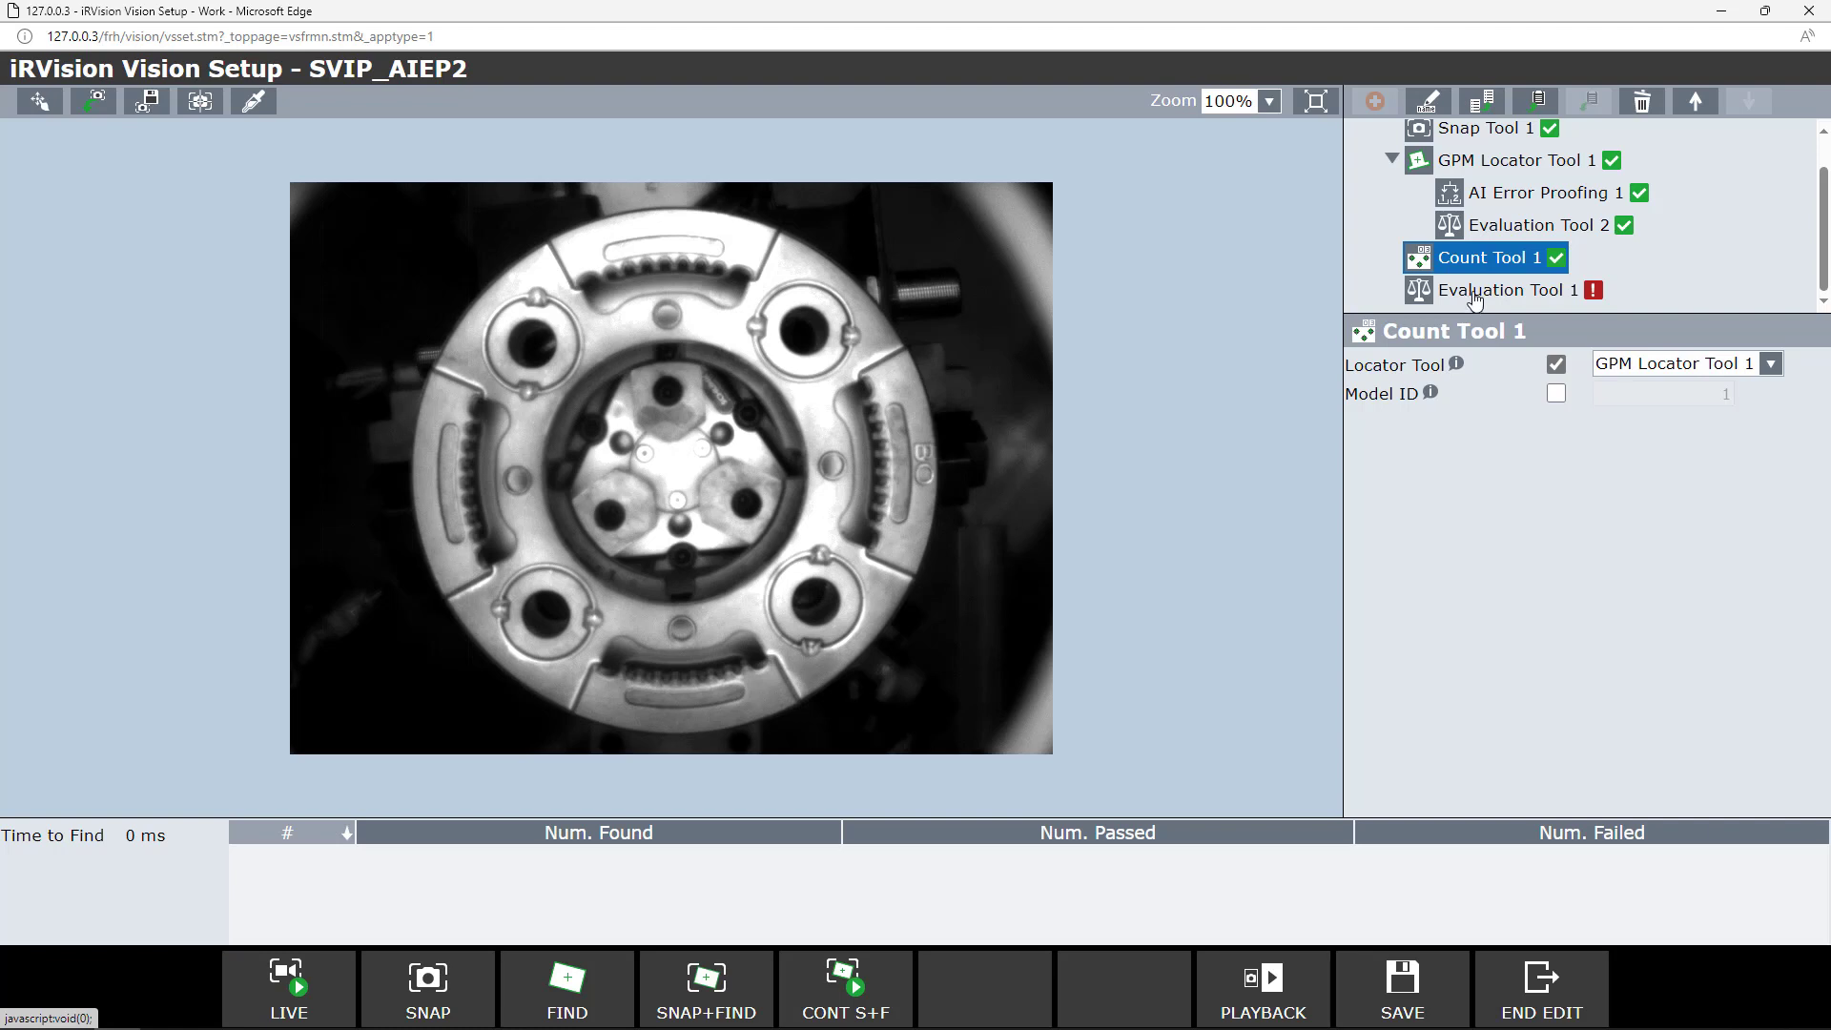
In Evaluation Tool 1, assign Count Tool 1's Num. Passed to variable V1
click(1475, 298)
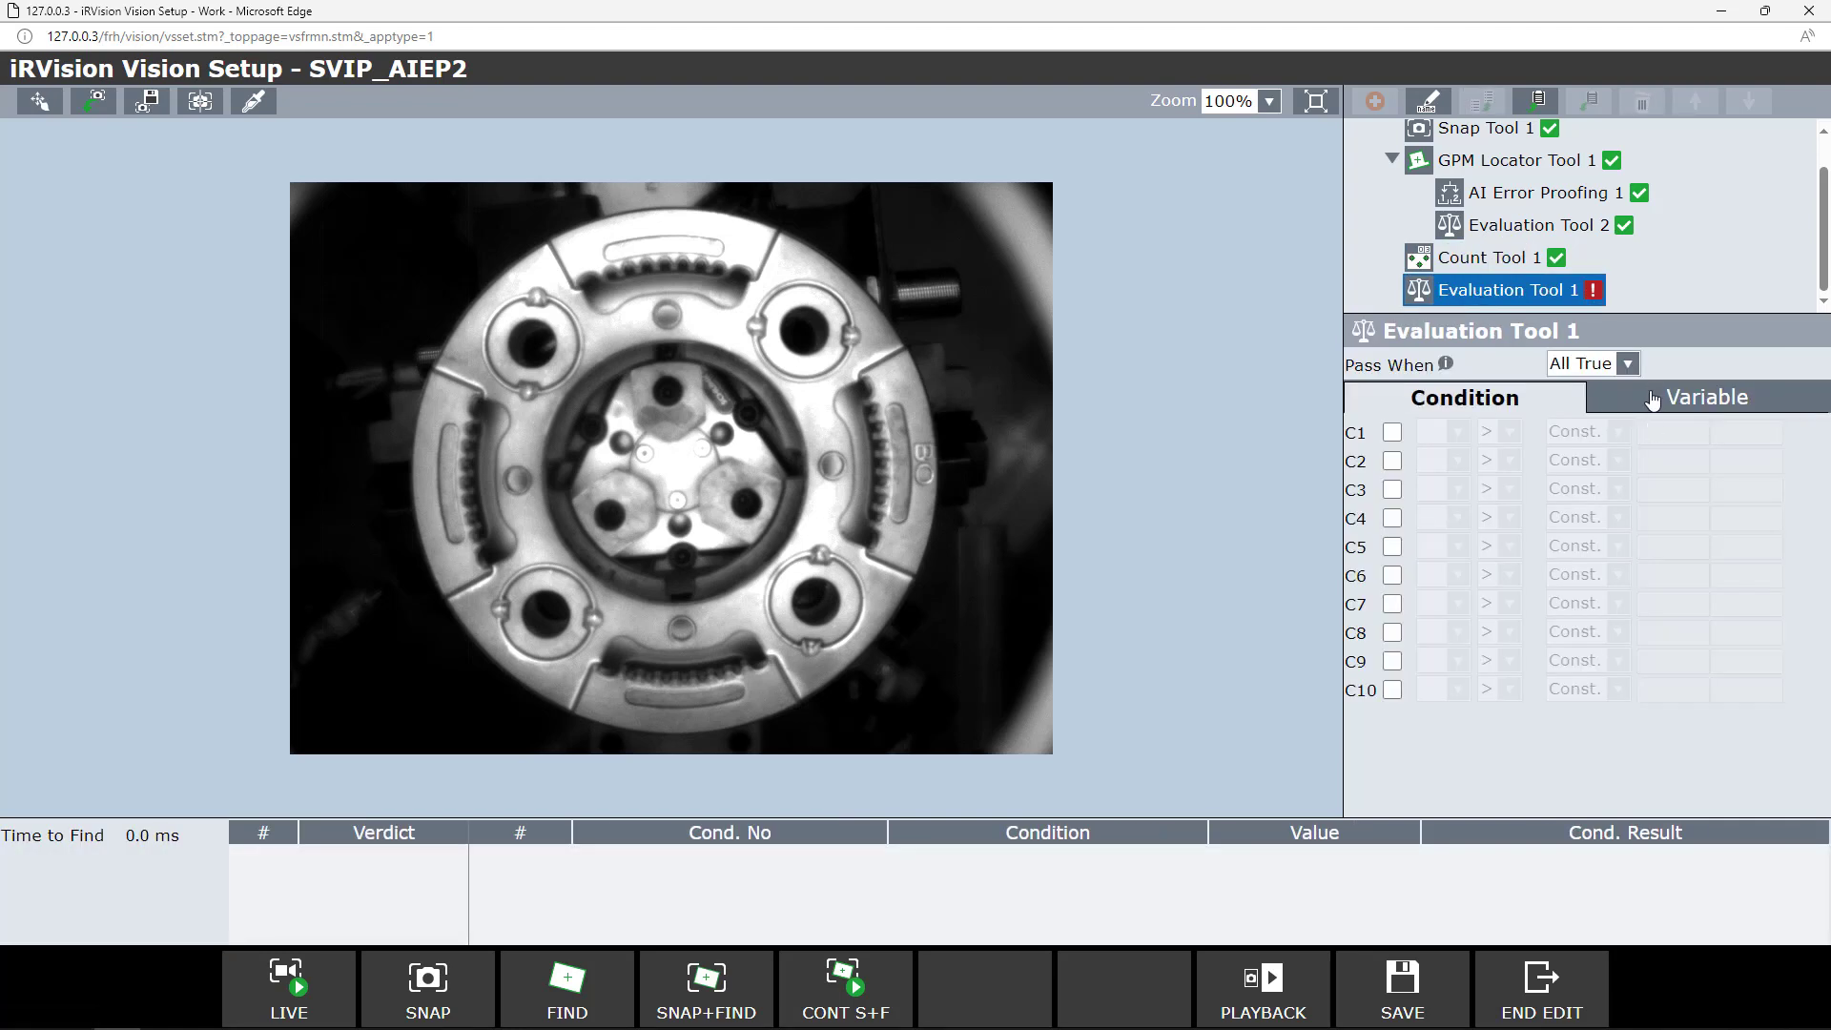
click(1654, 399)
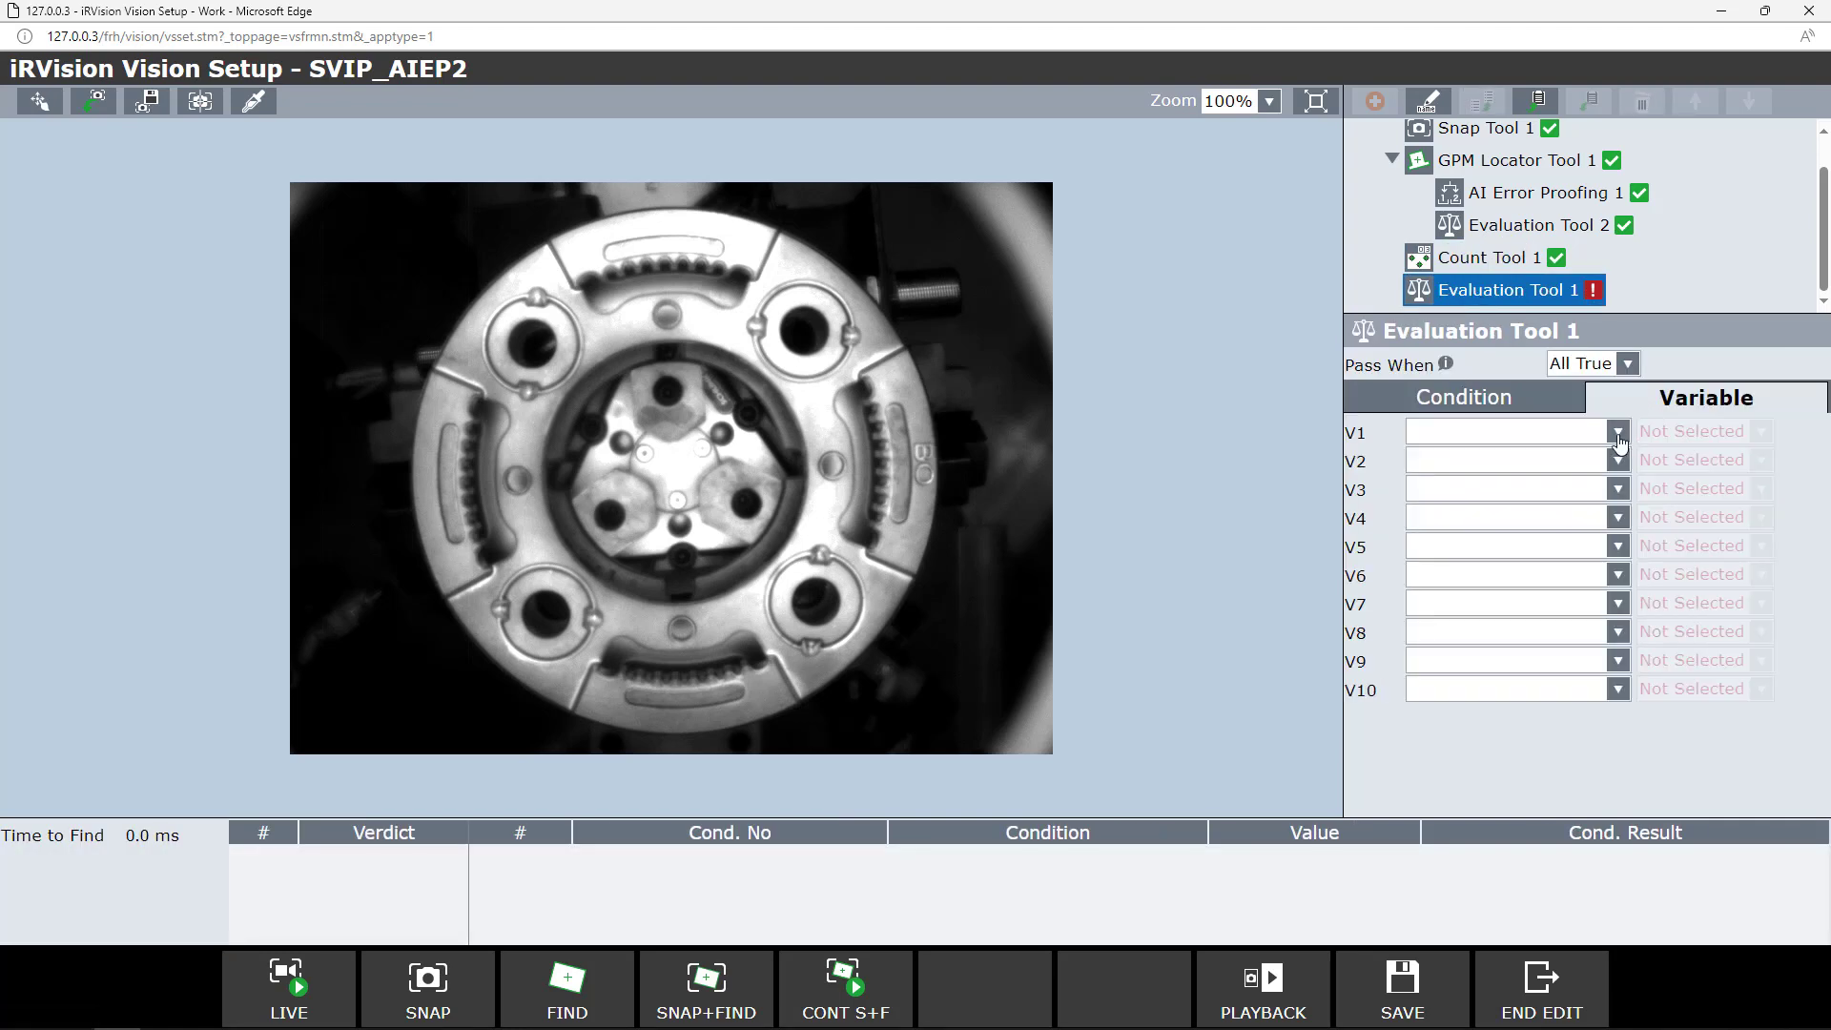
click(1618, 434)
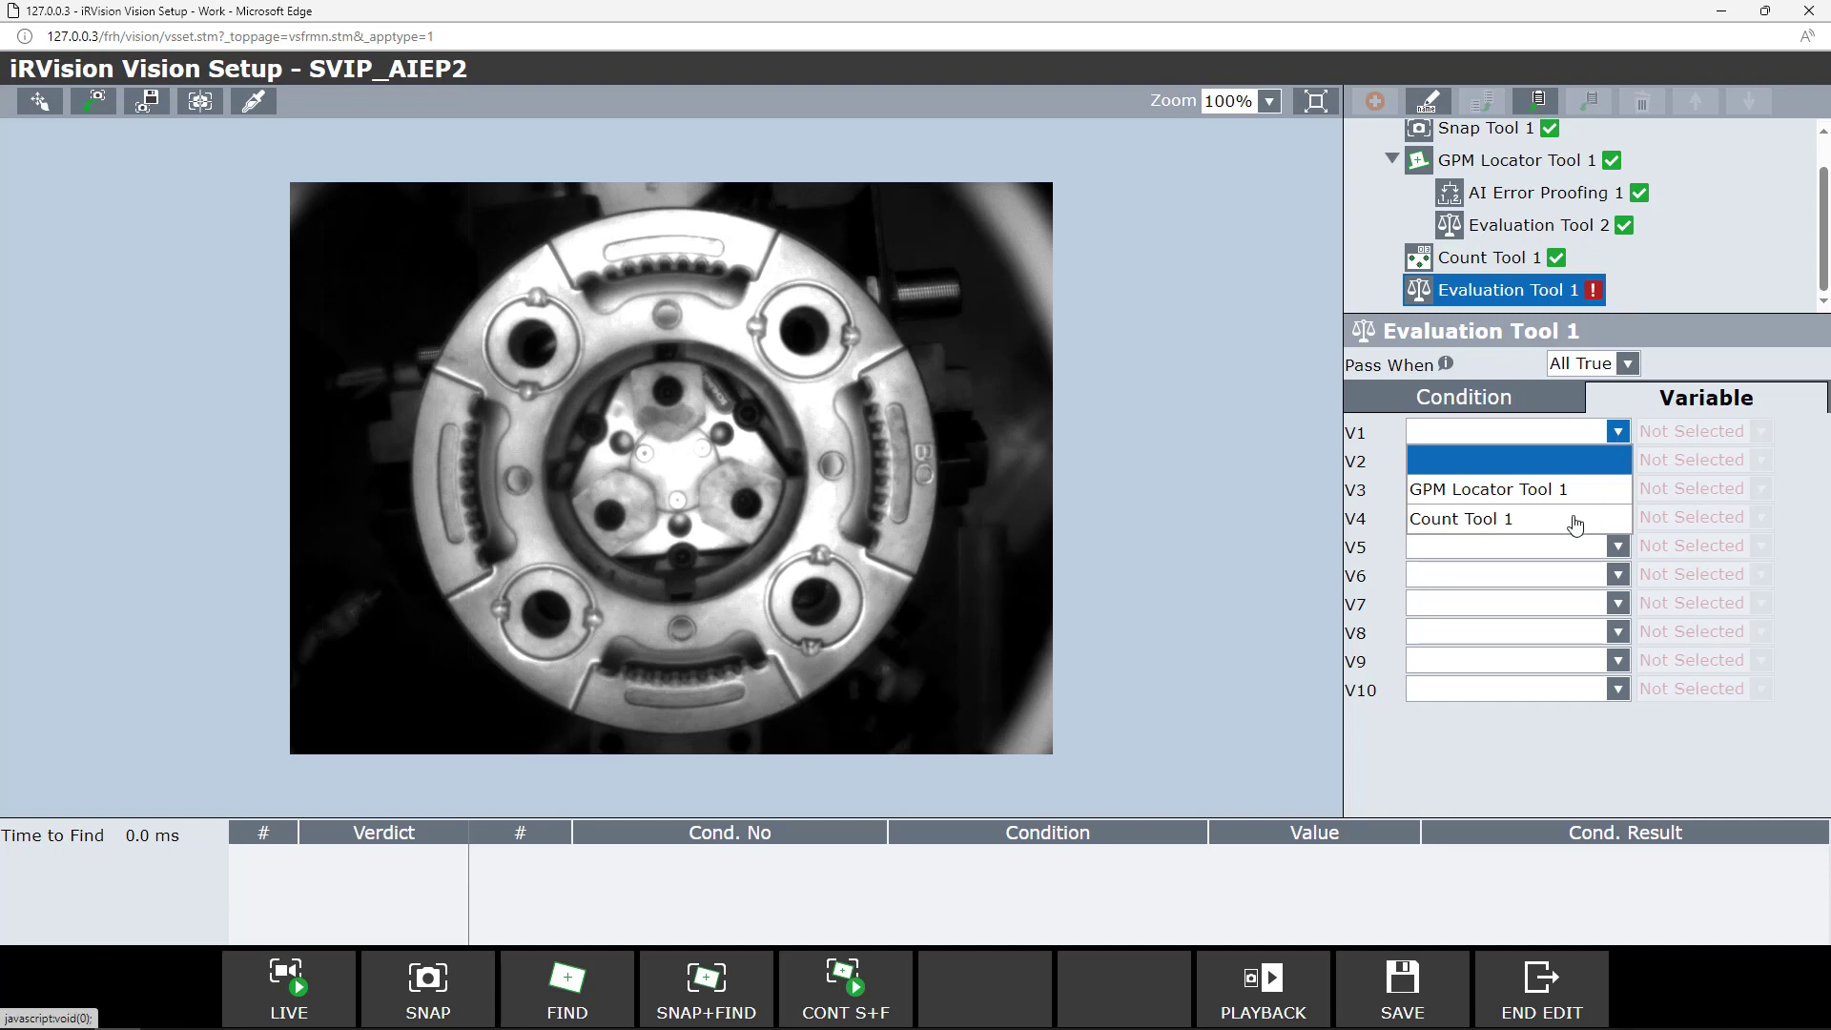
click(1574, 521)
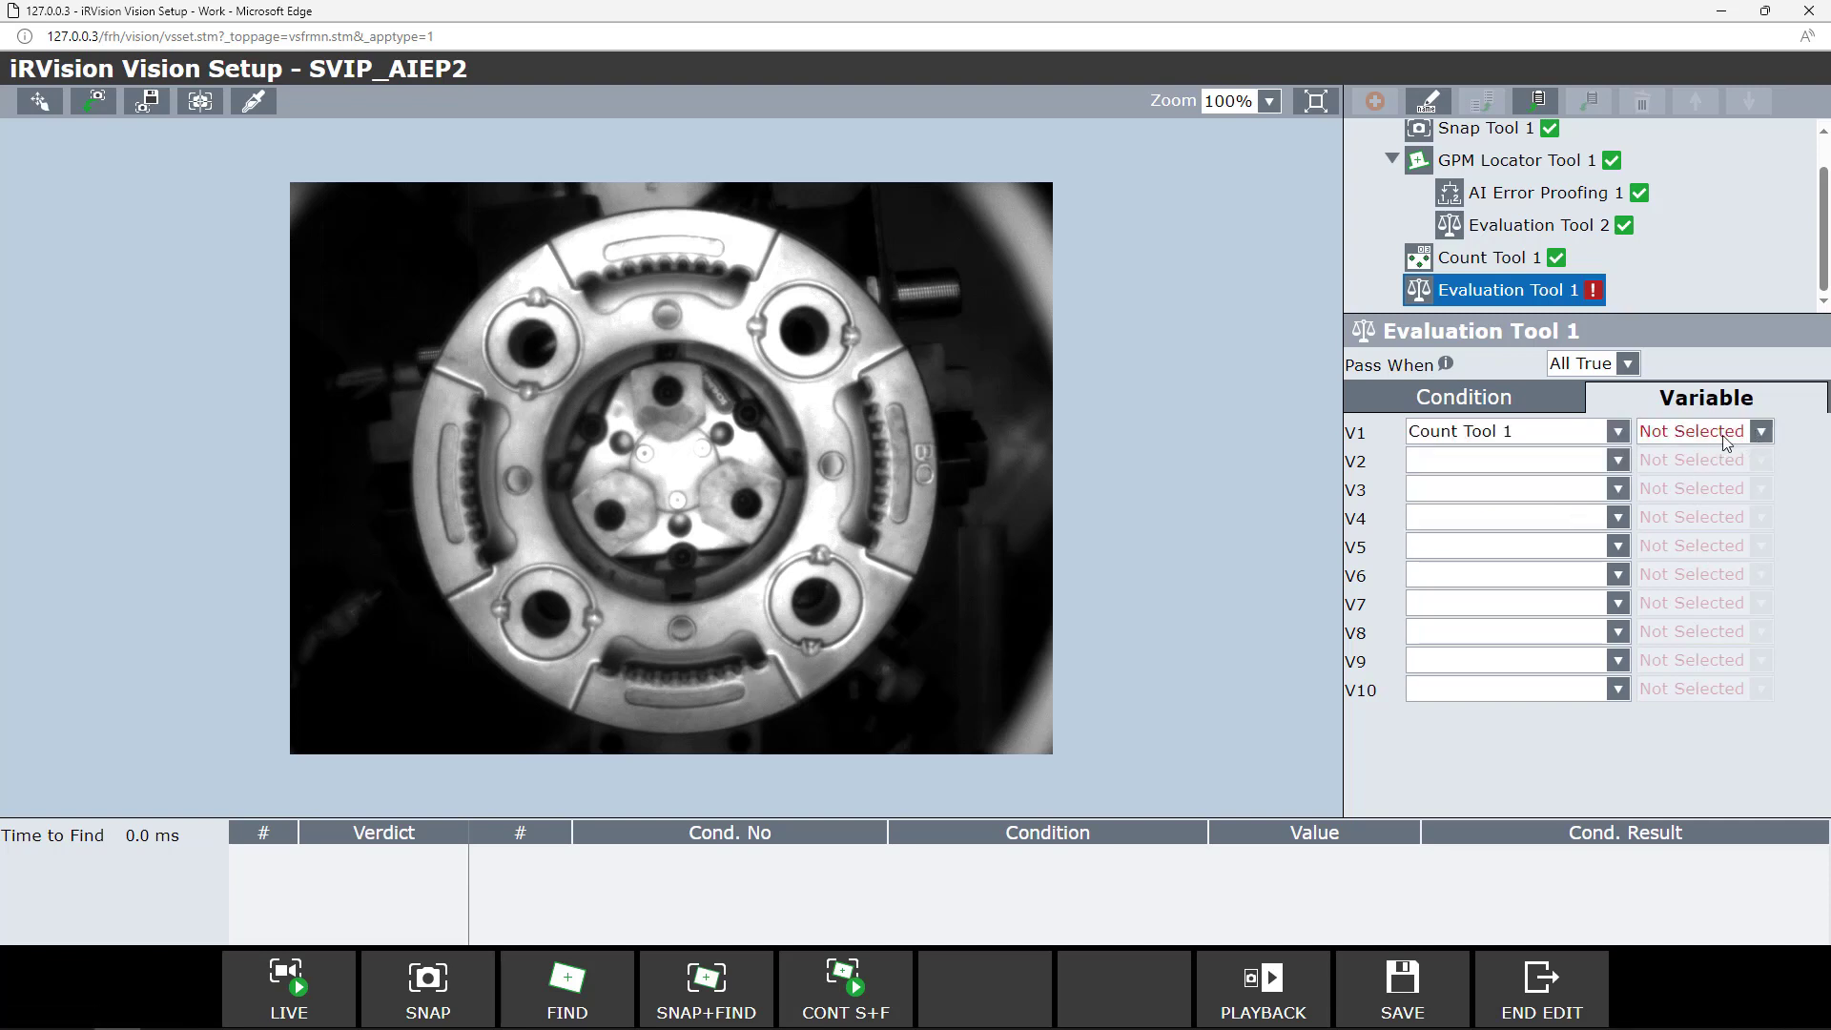
click(1759, 433)
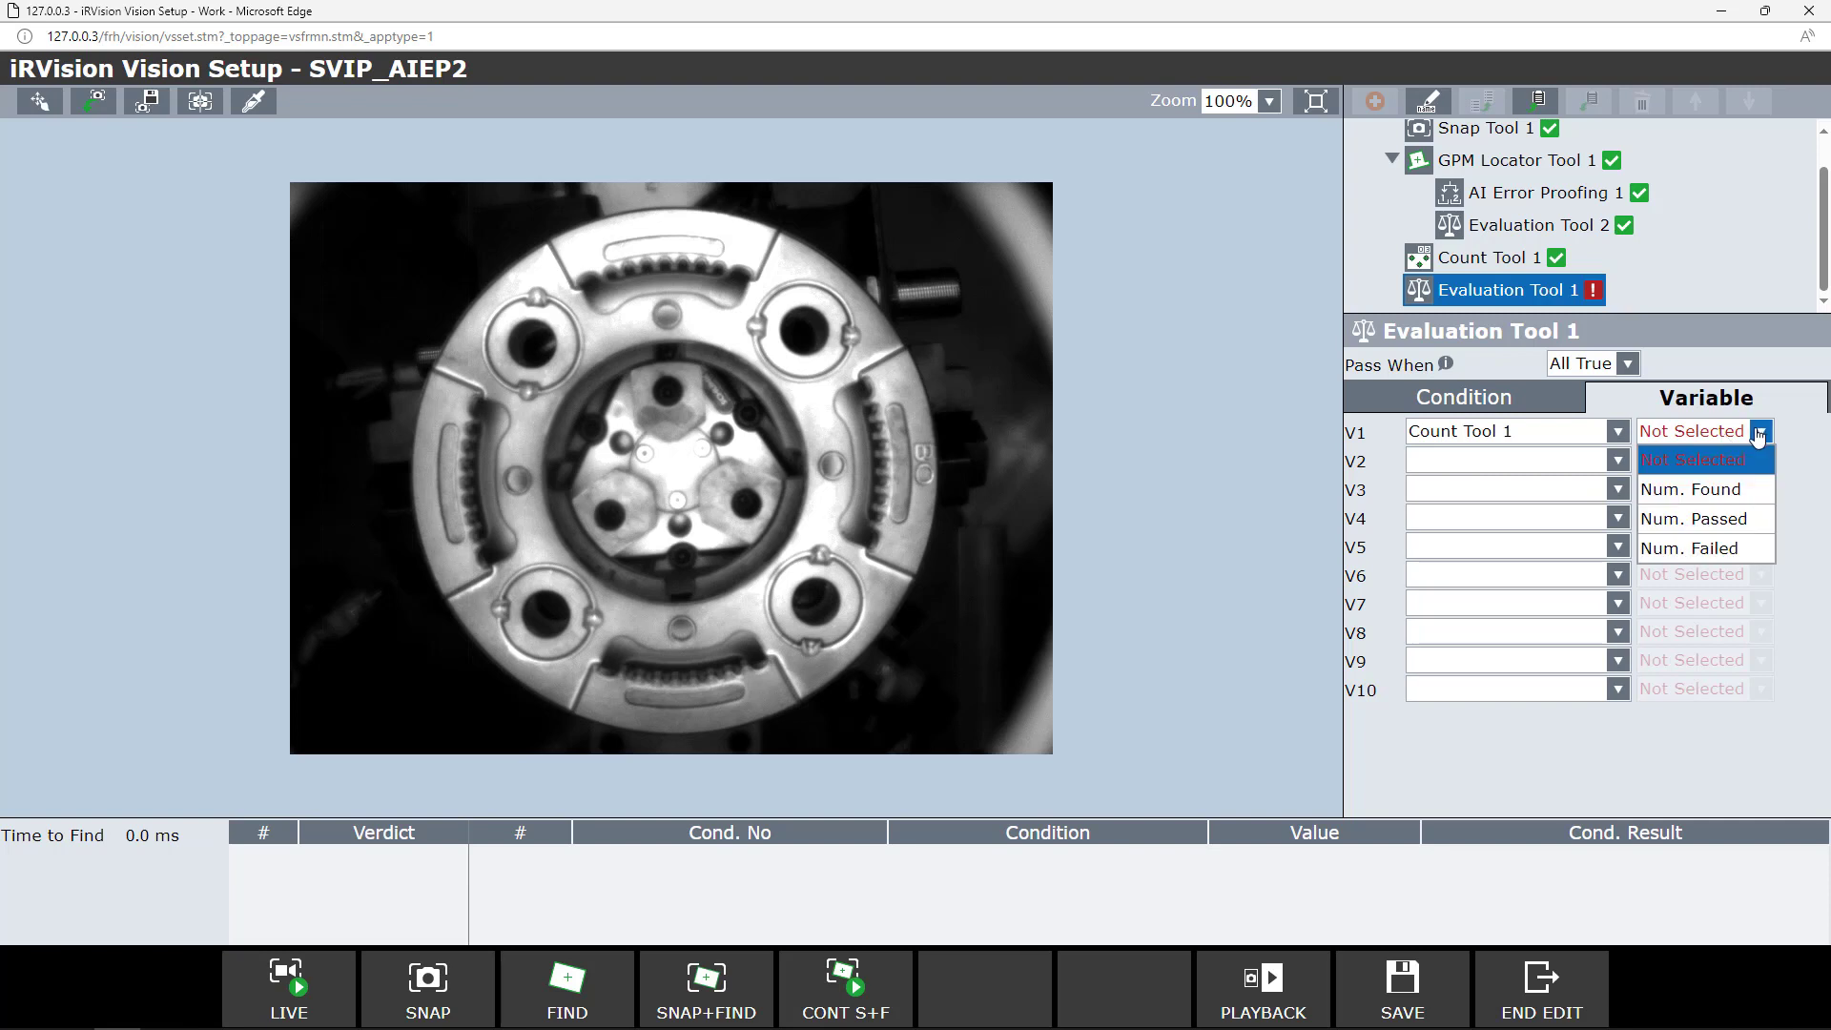
click(1733, 521)
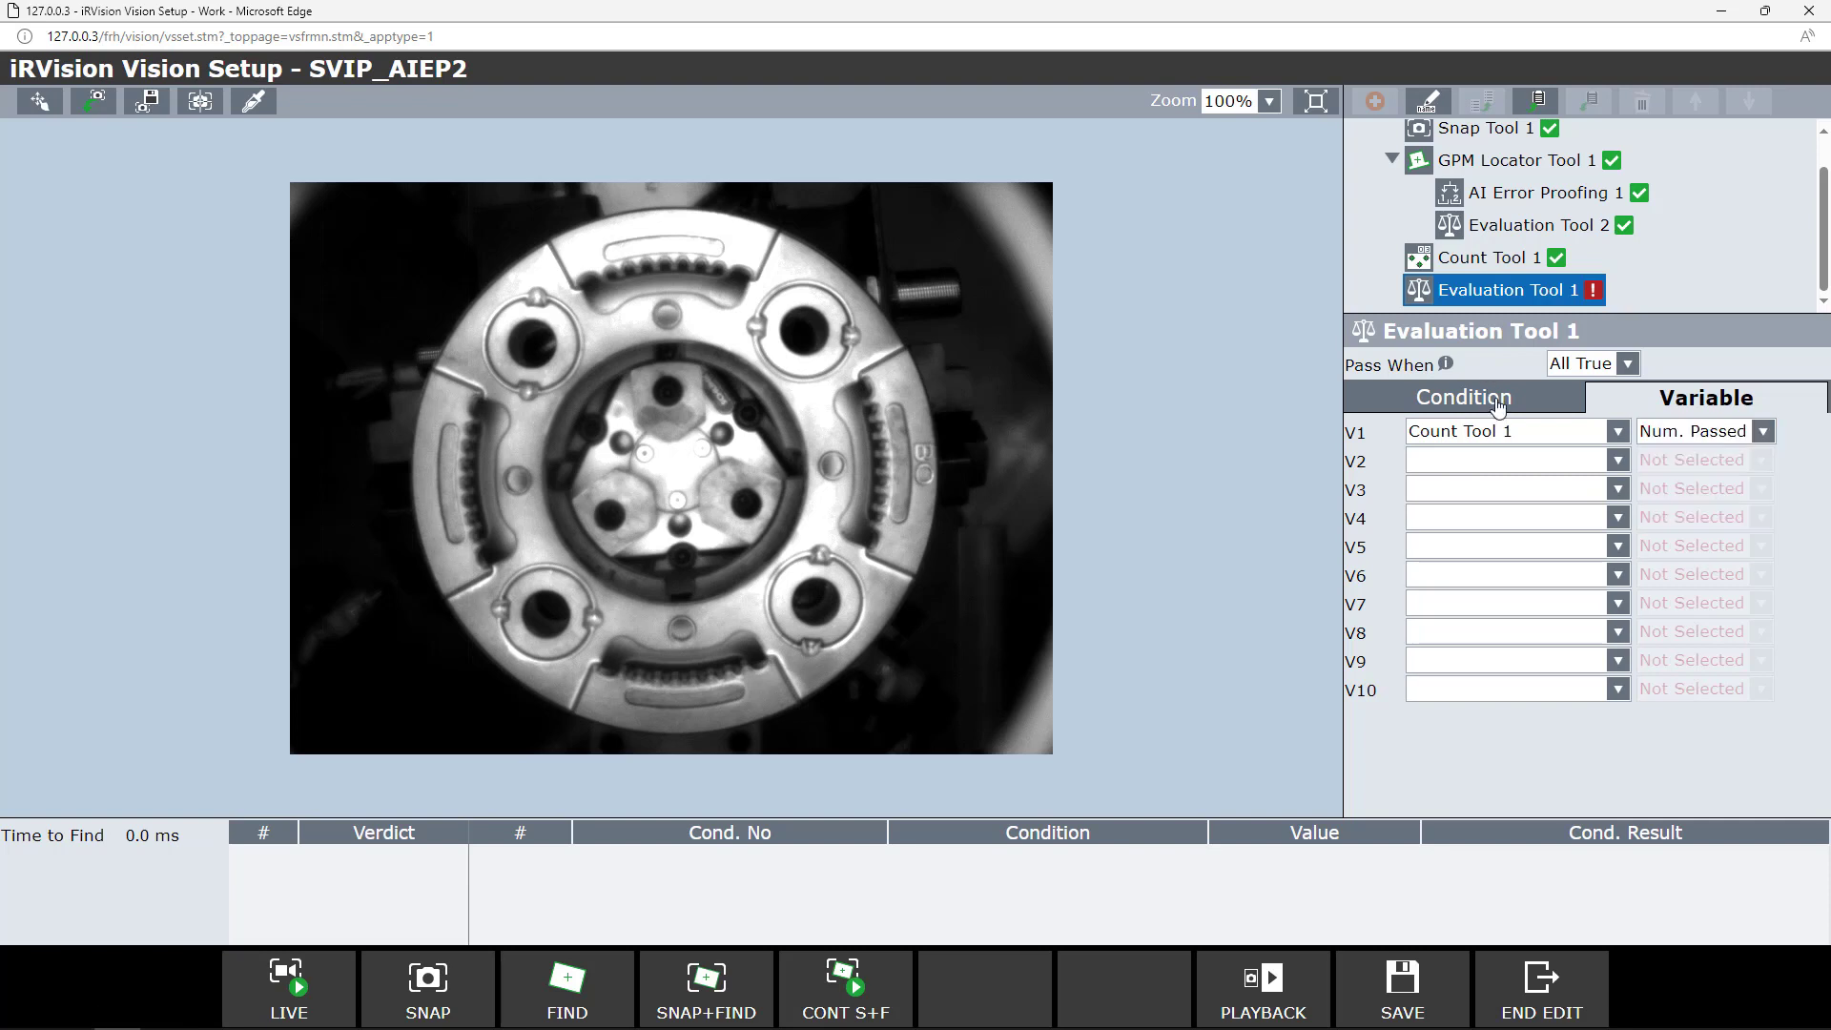
Enable condition C1 of Evaluation Tool 1 as V1 = constant 1, and save the vision process
click(1497, 405)
click(1393, 432)
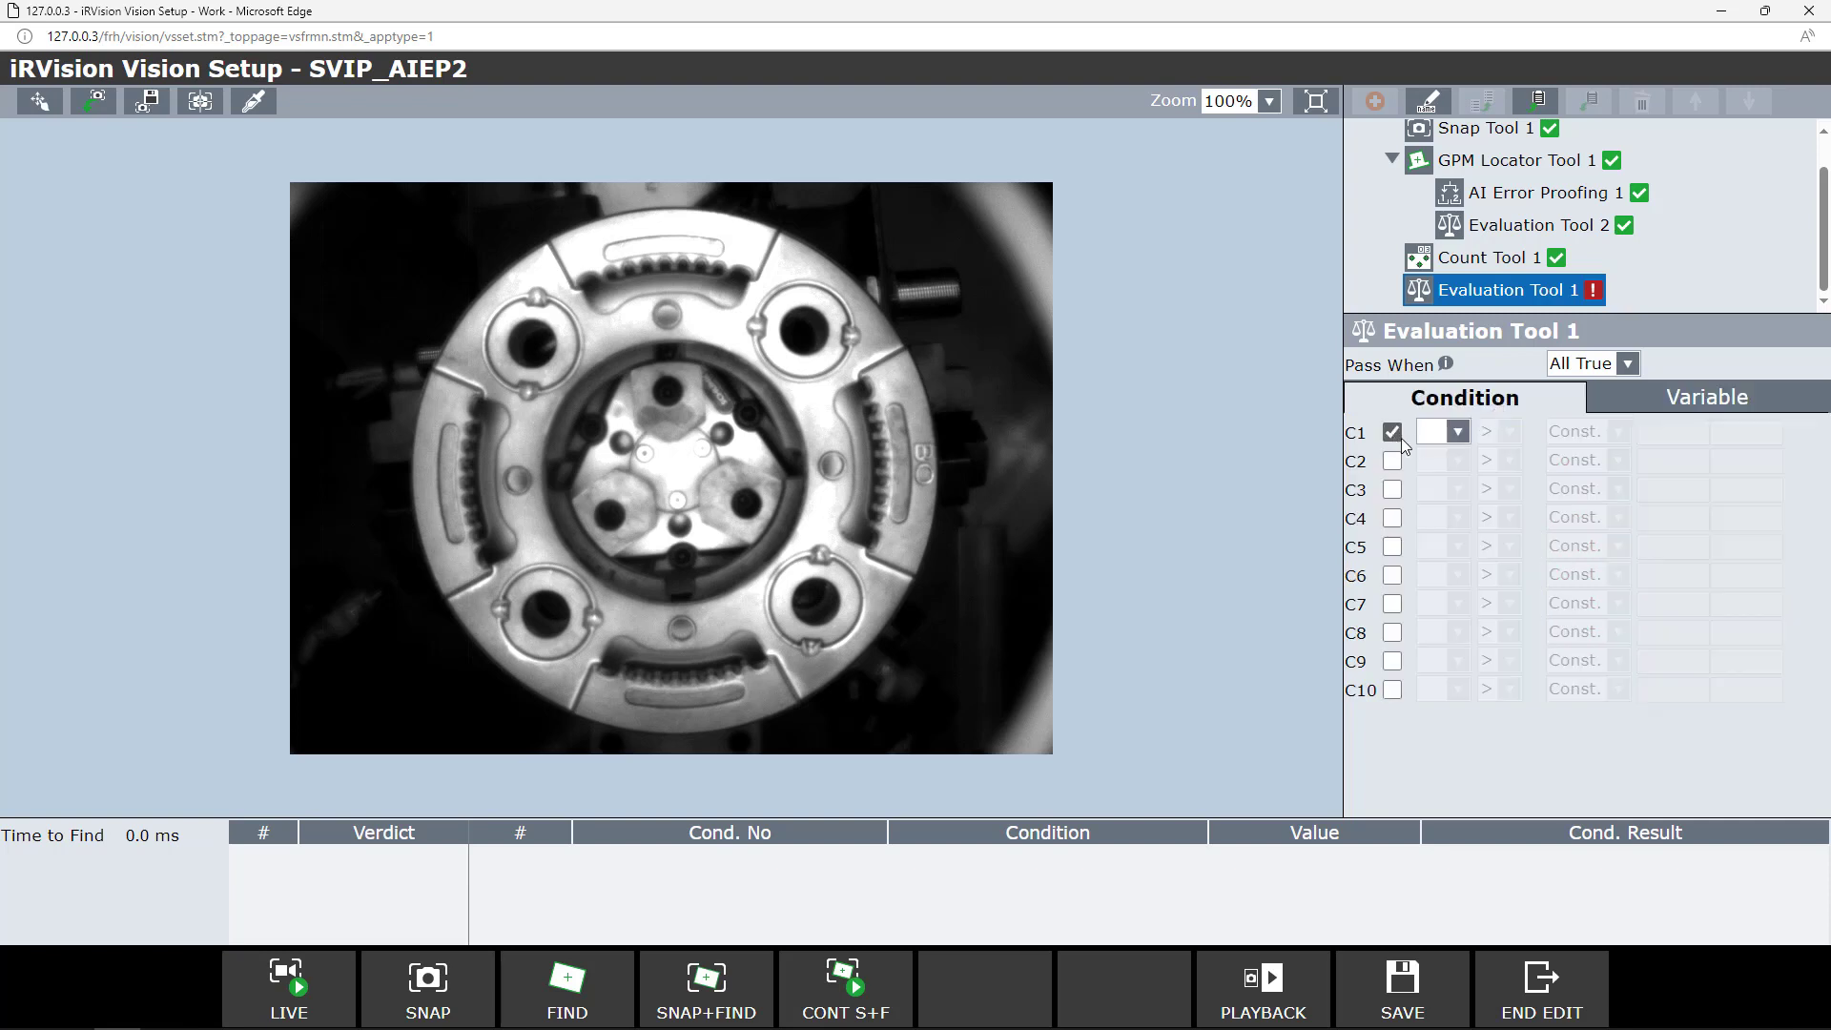
click(1457, 434)
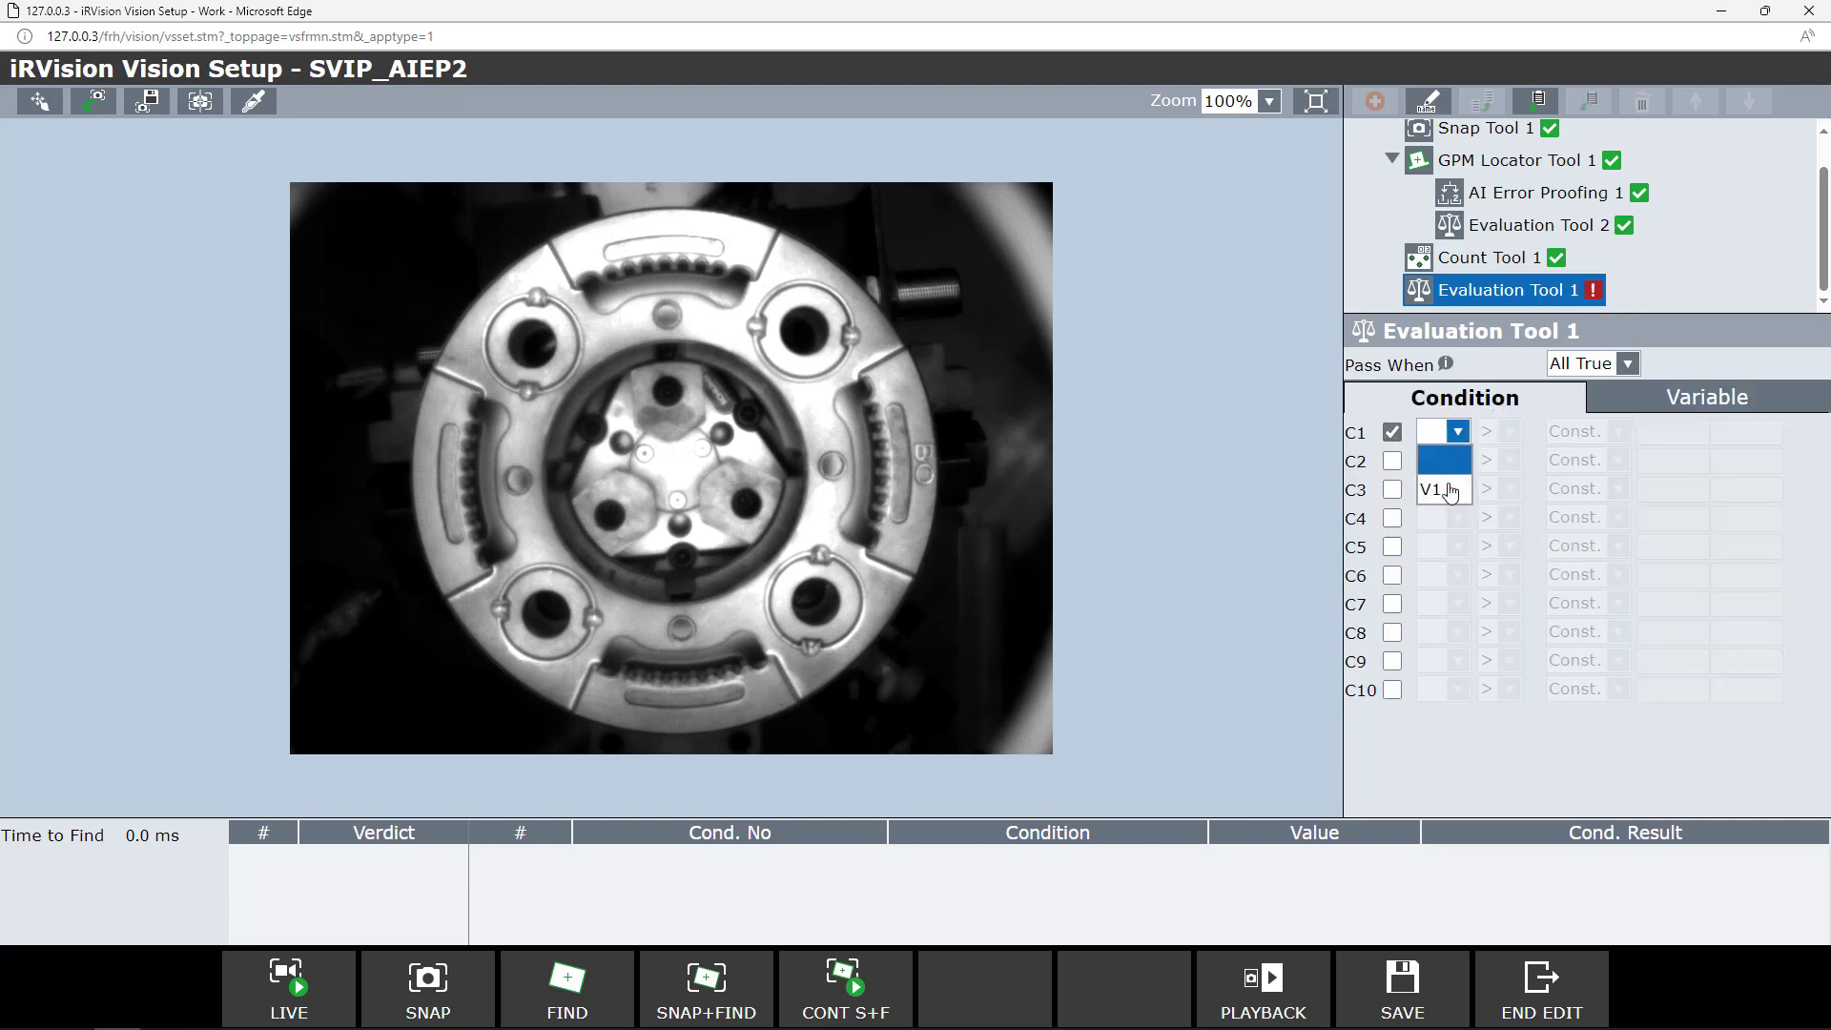
click(1449, 490)
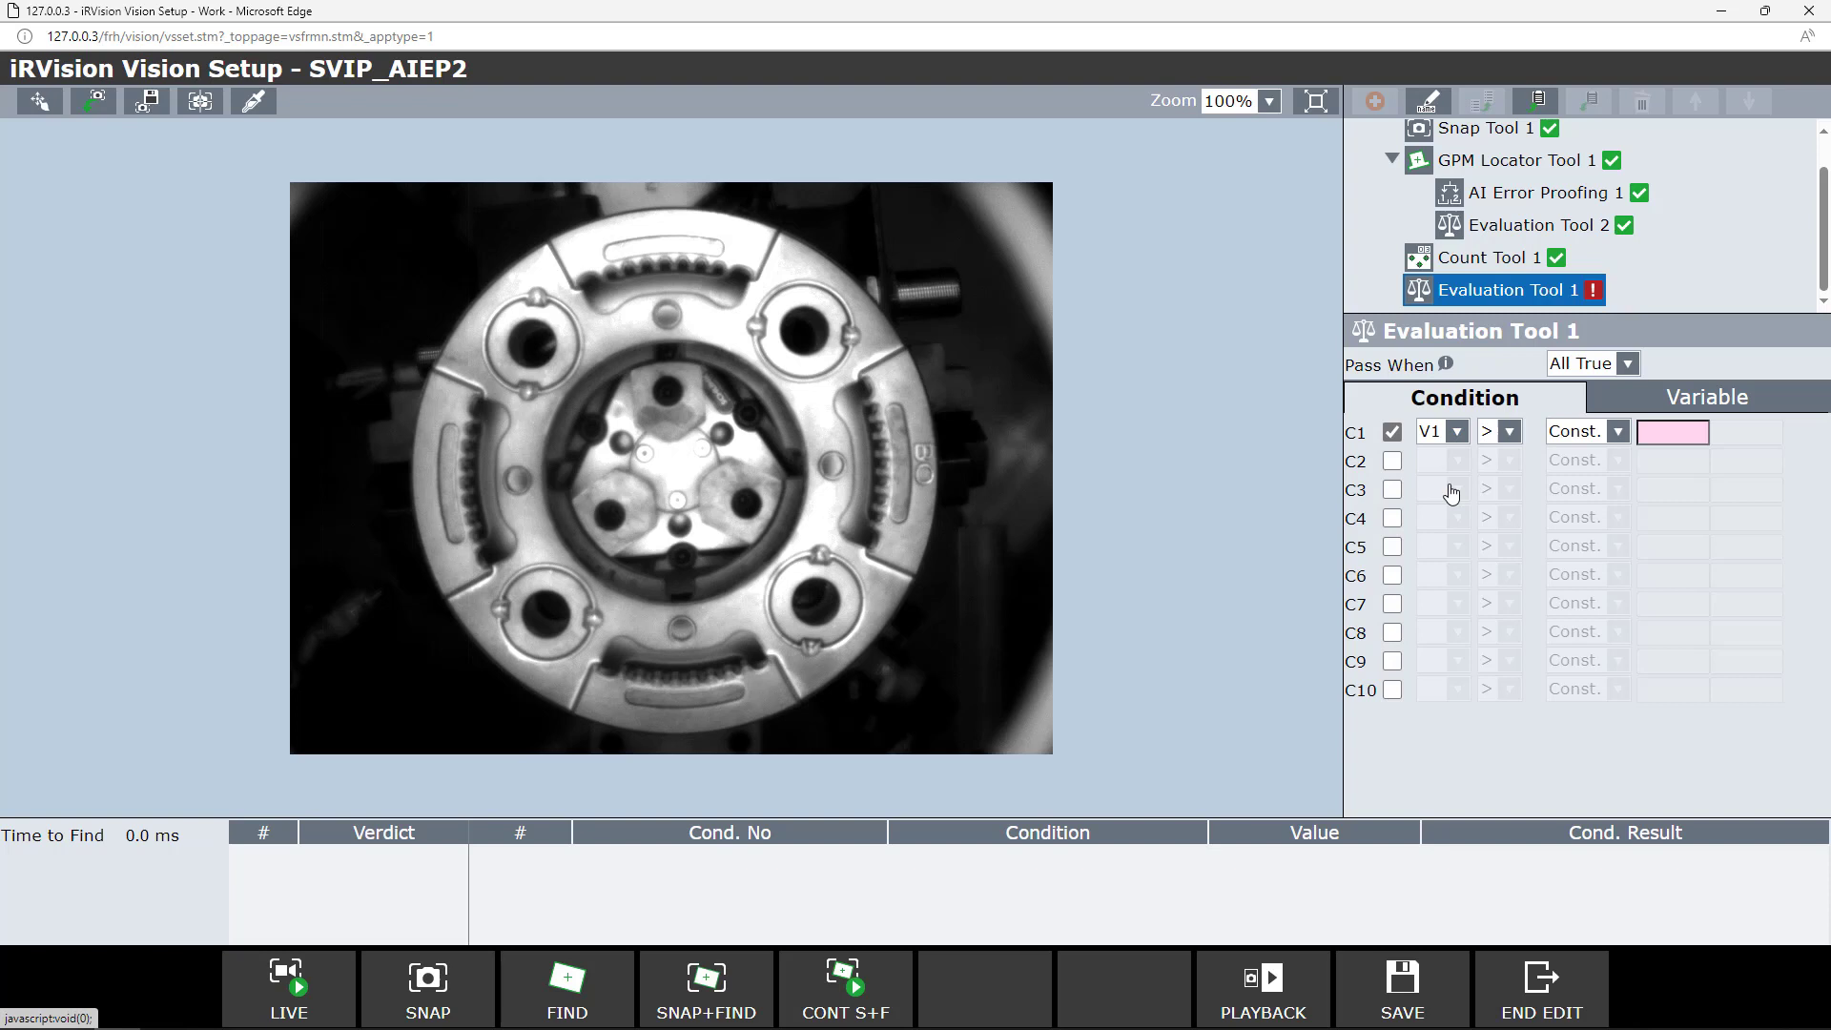
click(1511, 434)
click(1502, 467)
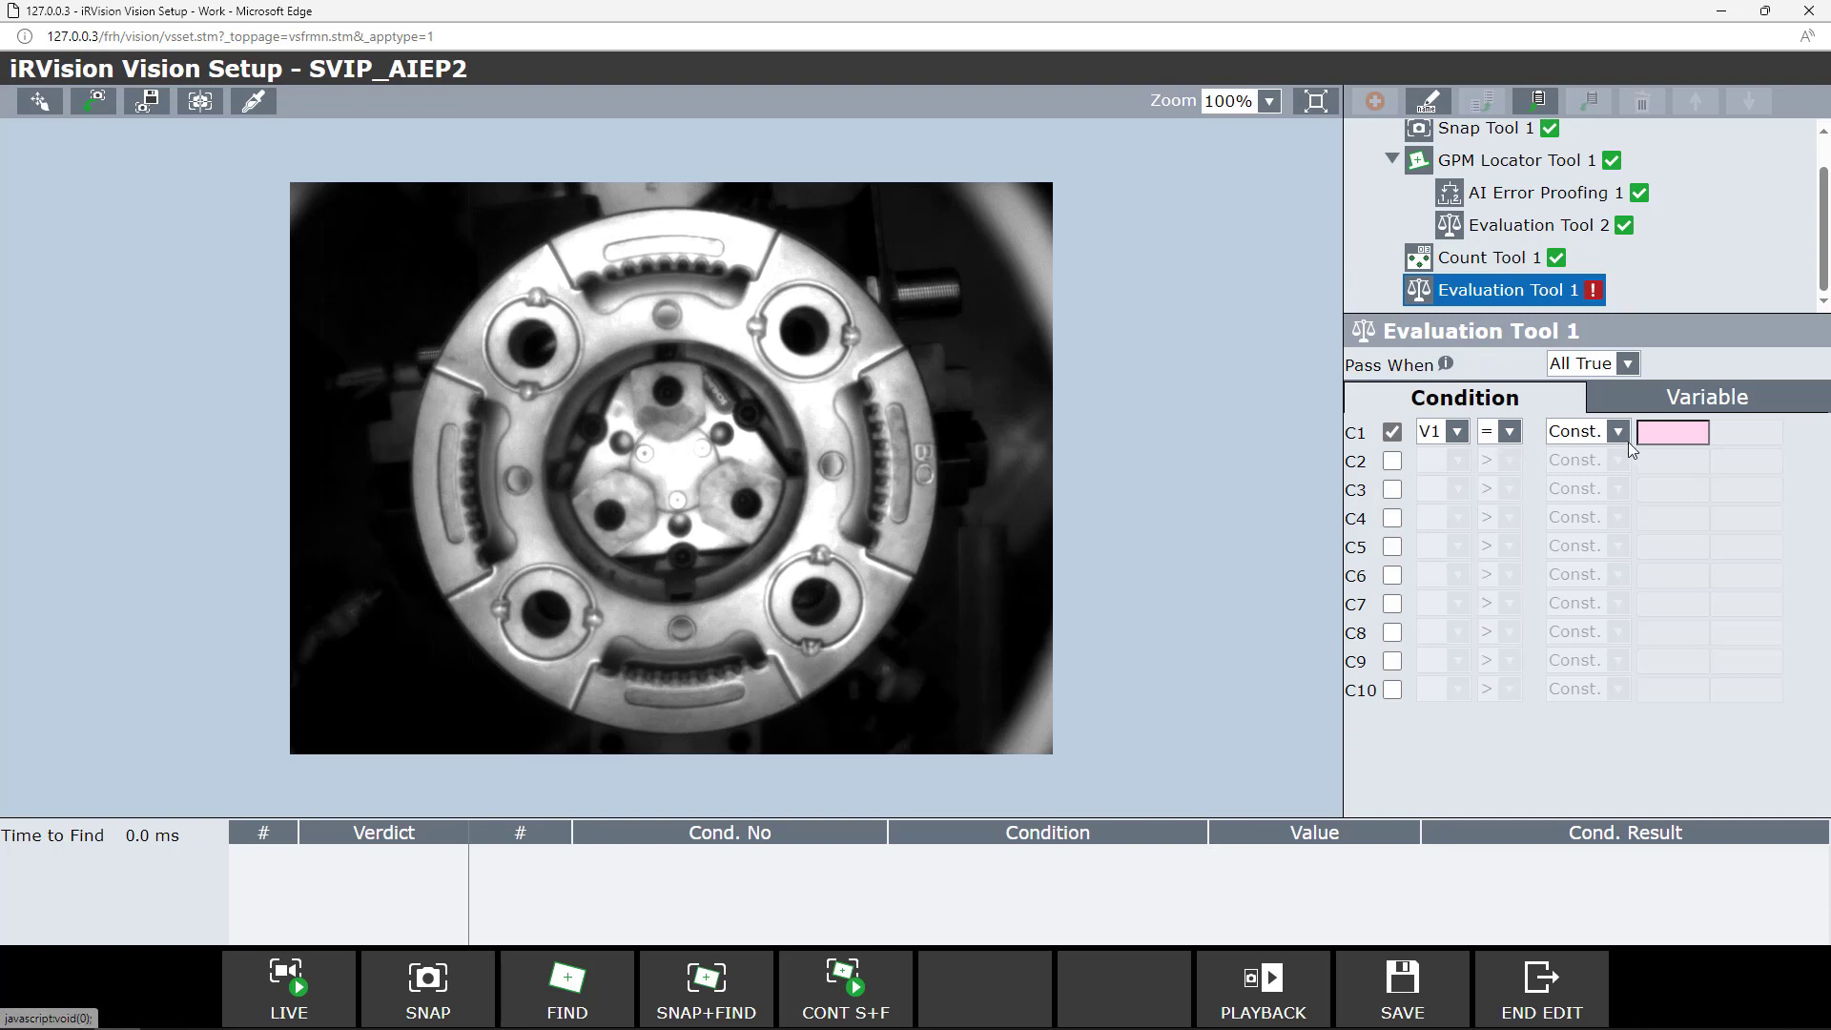
click(1651, 435)
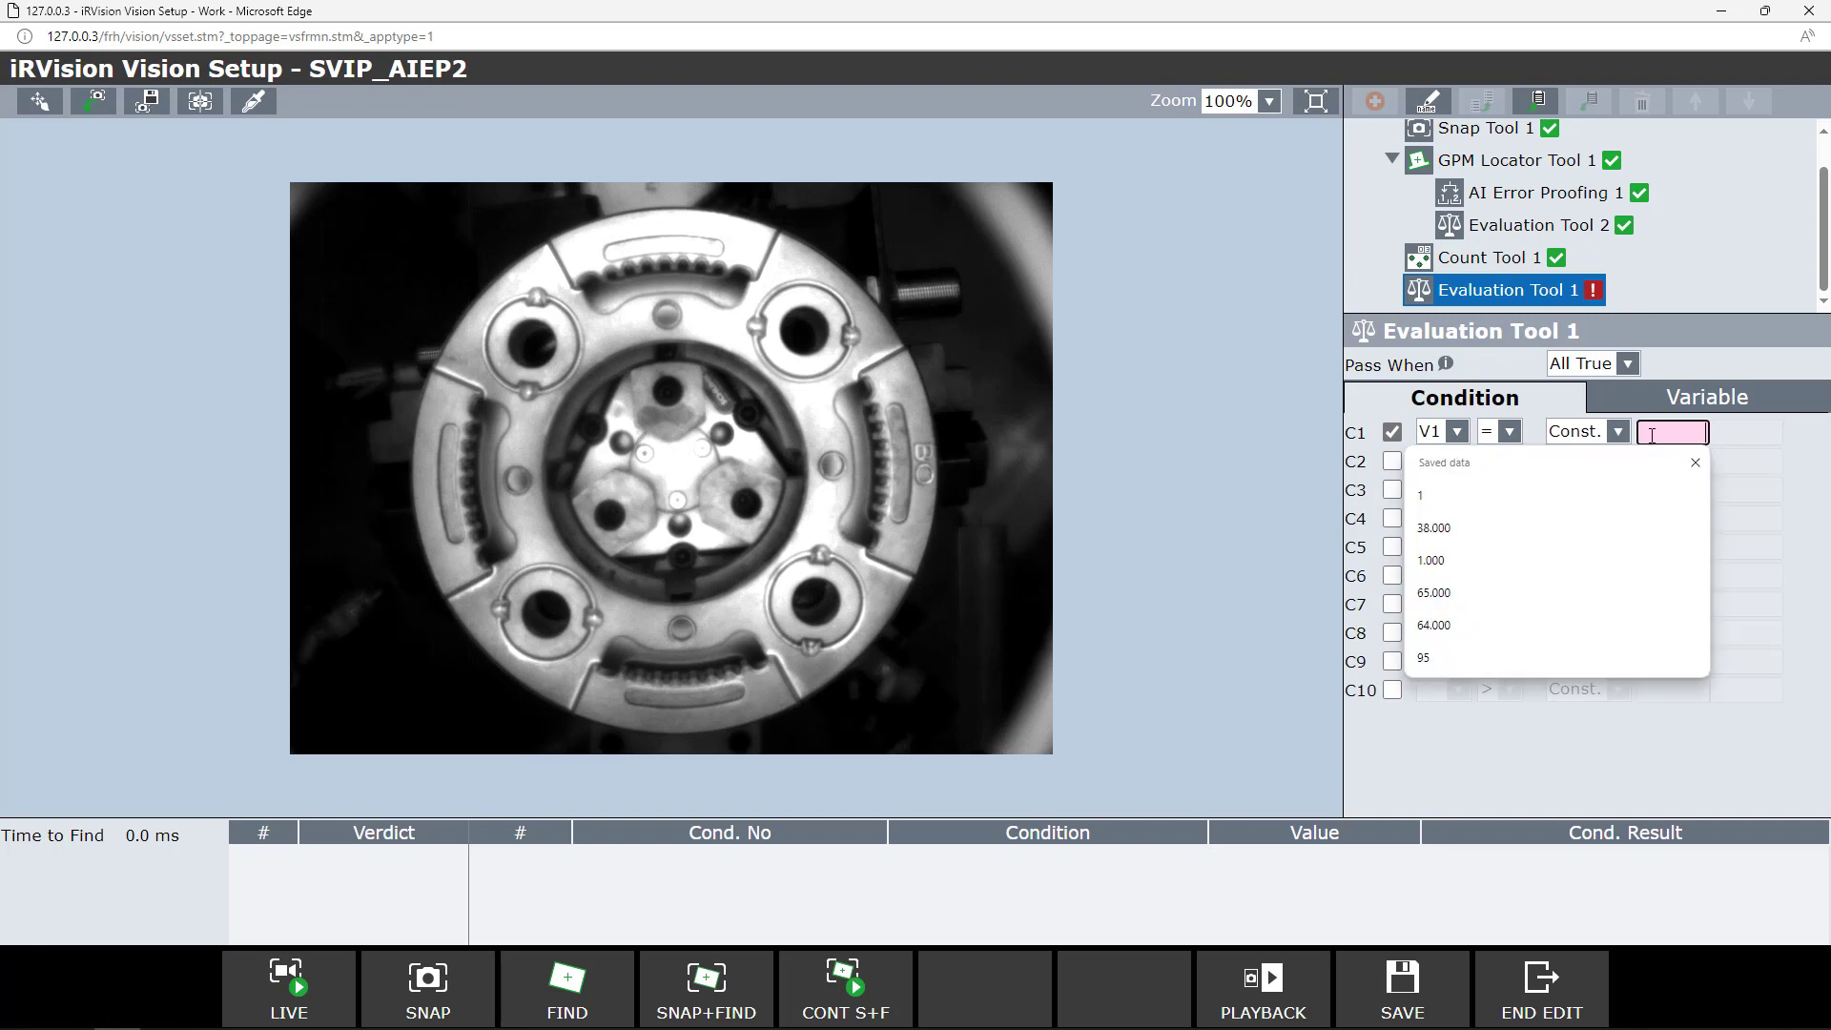
click(1640, 498)
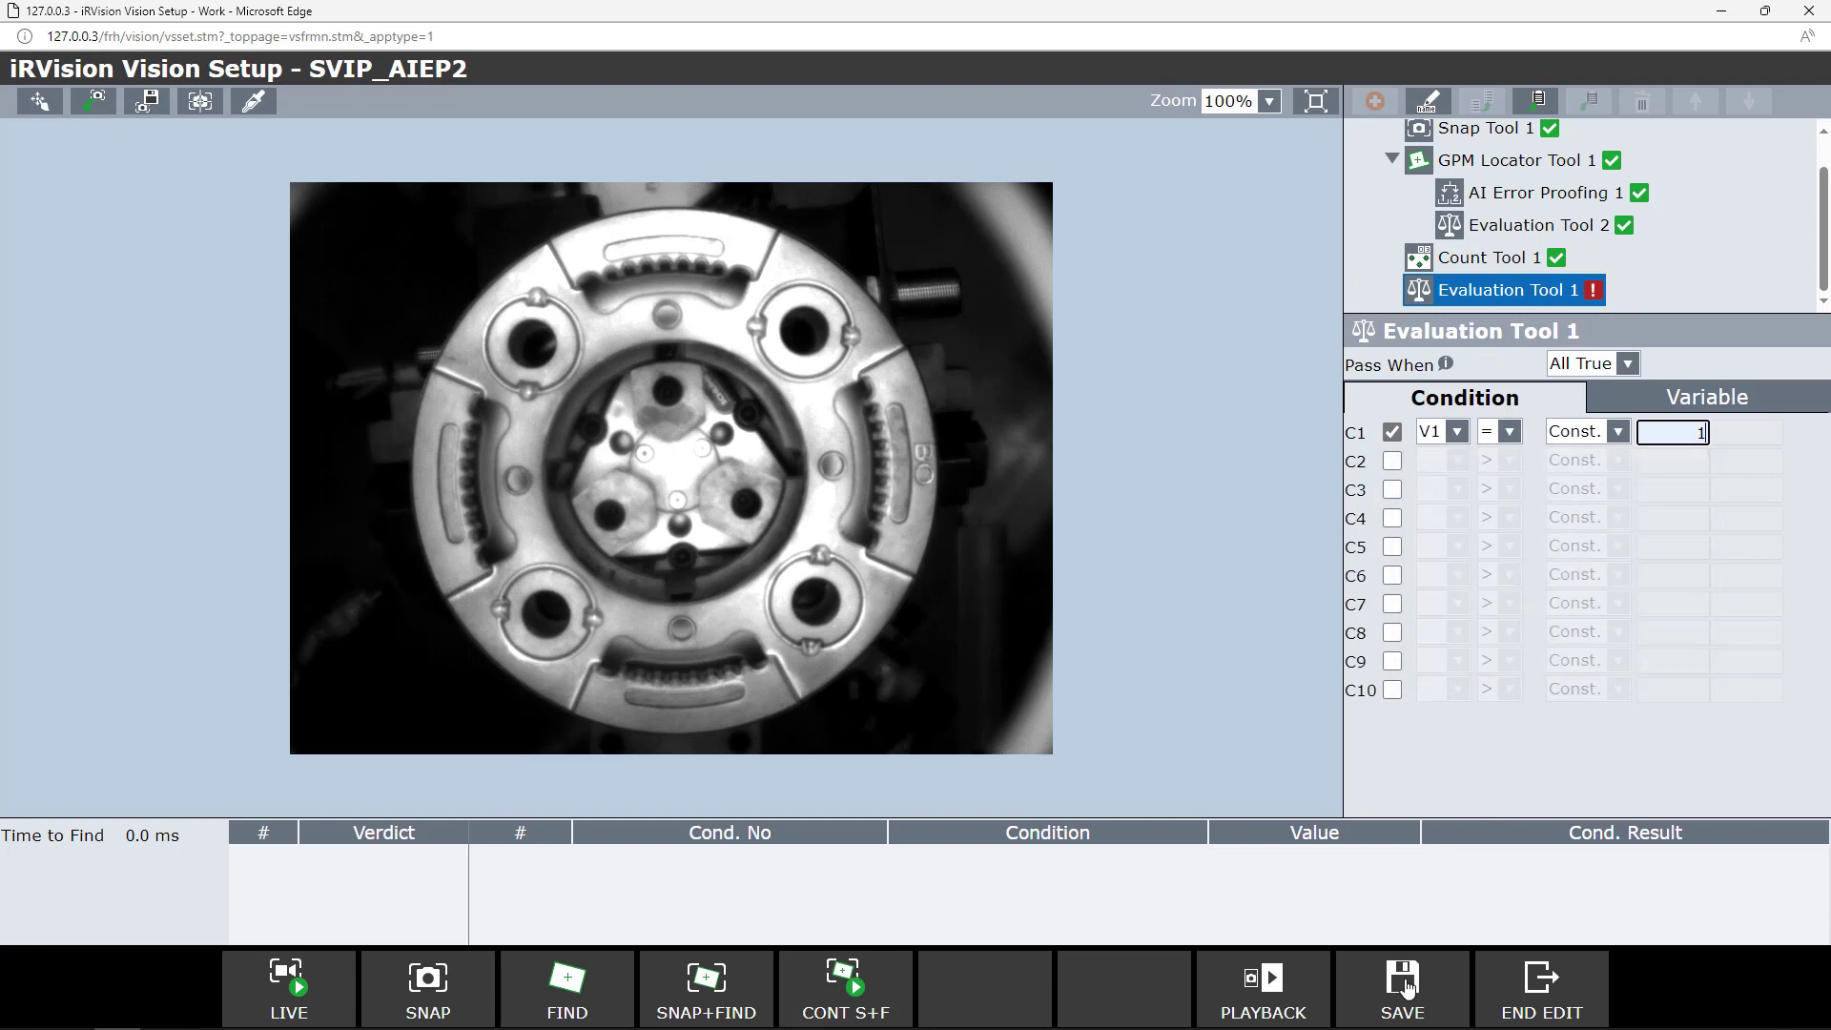
click(1403, 987)
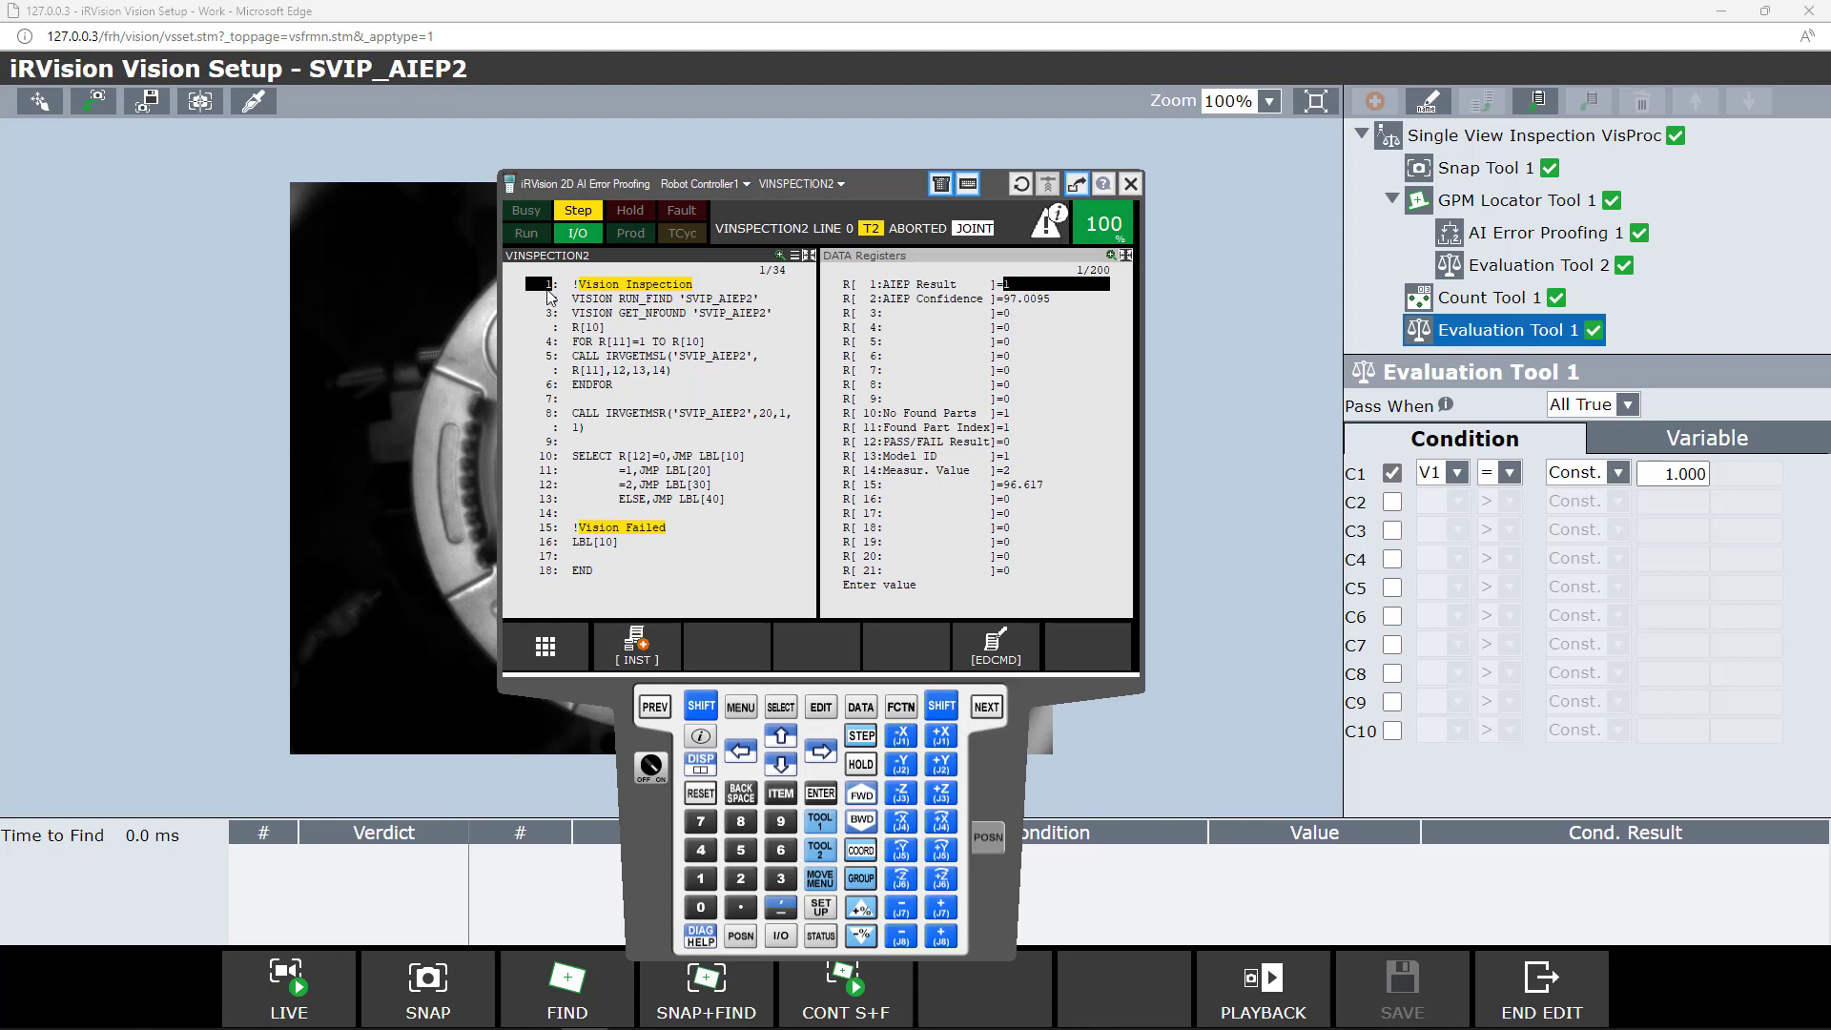
Examine VINSPECTION2's IRVGETMSL loop and IRVGETMSR call on the teach pendant, comparing them with GPM Locator Tool 1 and the top-level VisProc
click(544, 302)
click(781, 766)
click(554, 355)
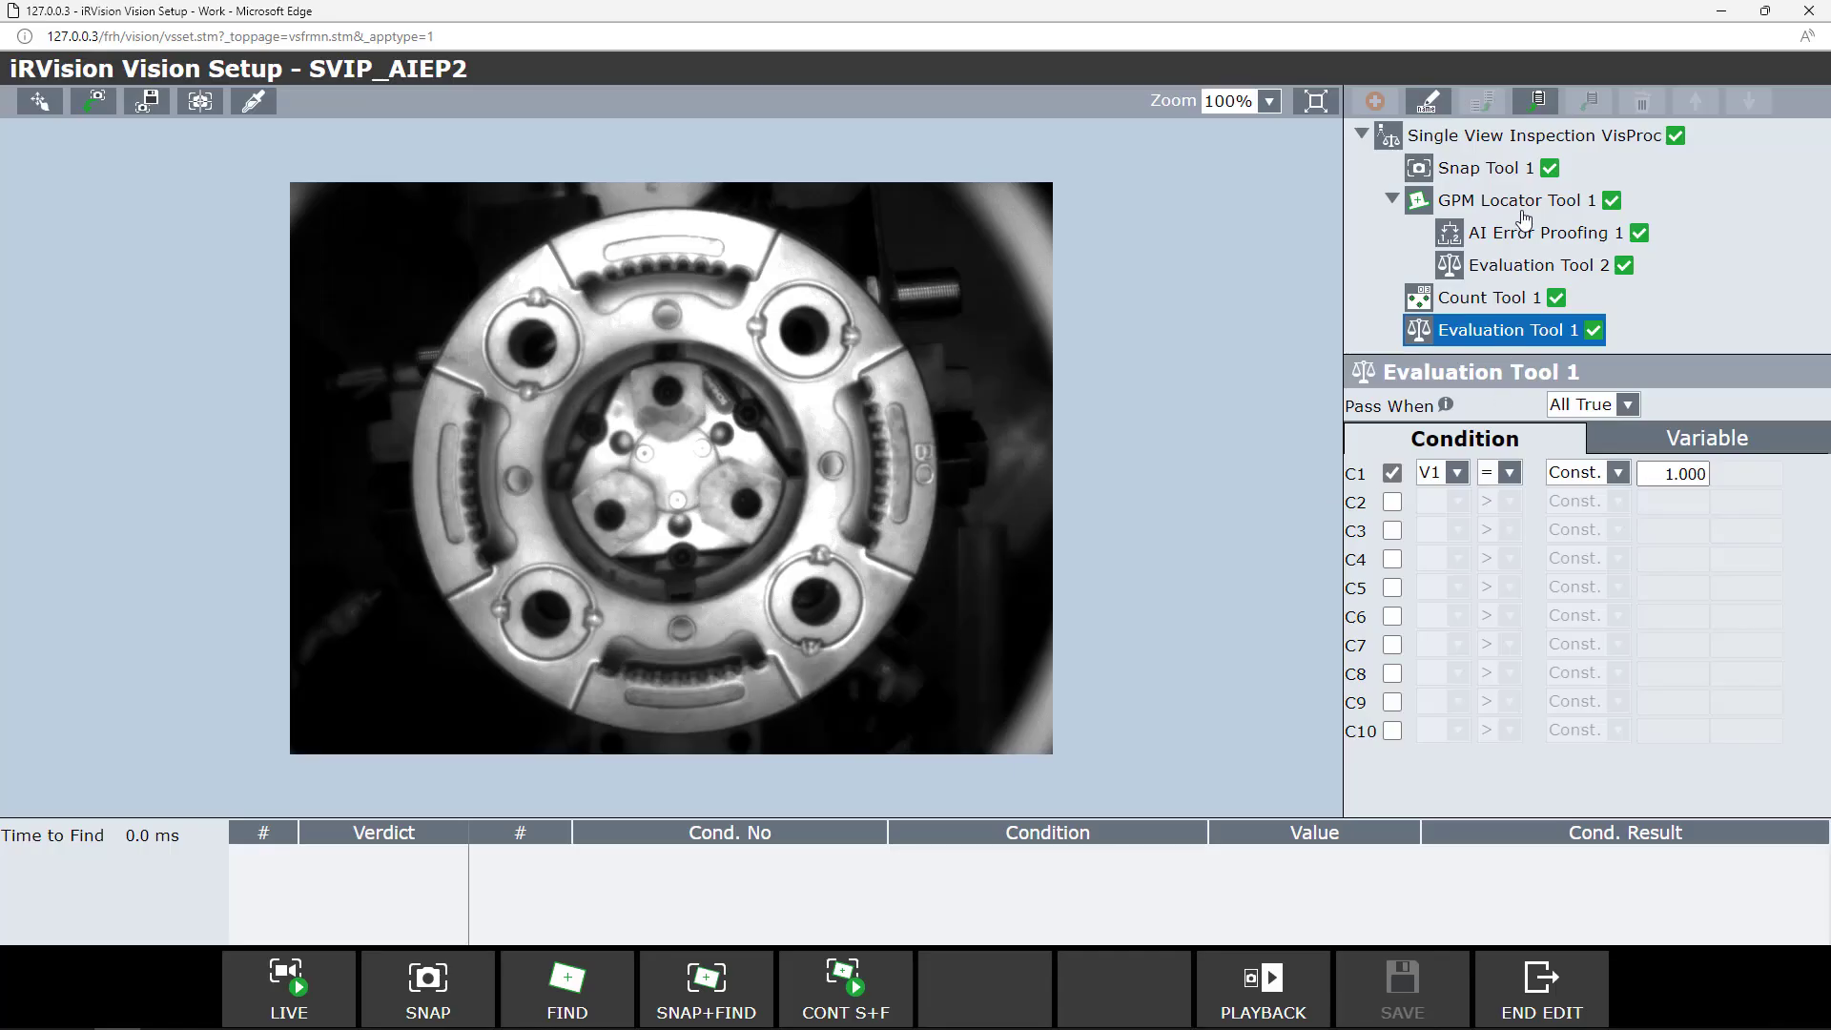
click(1528, 204)
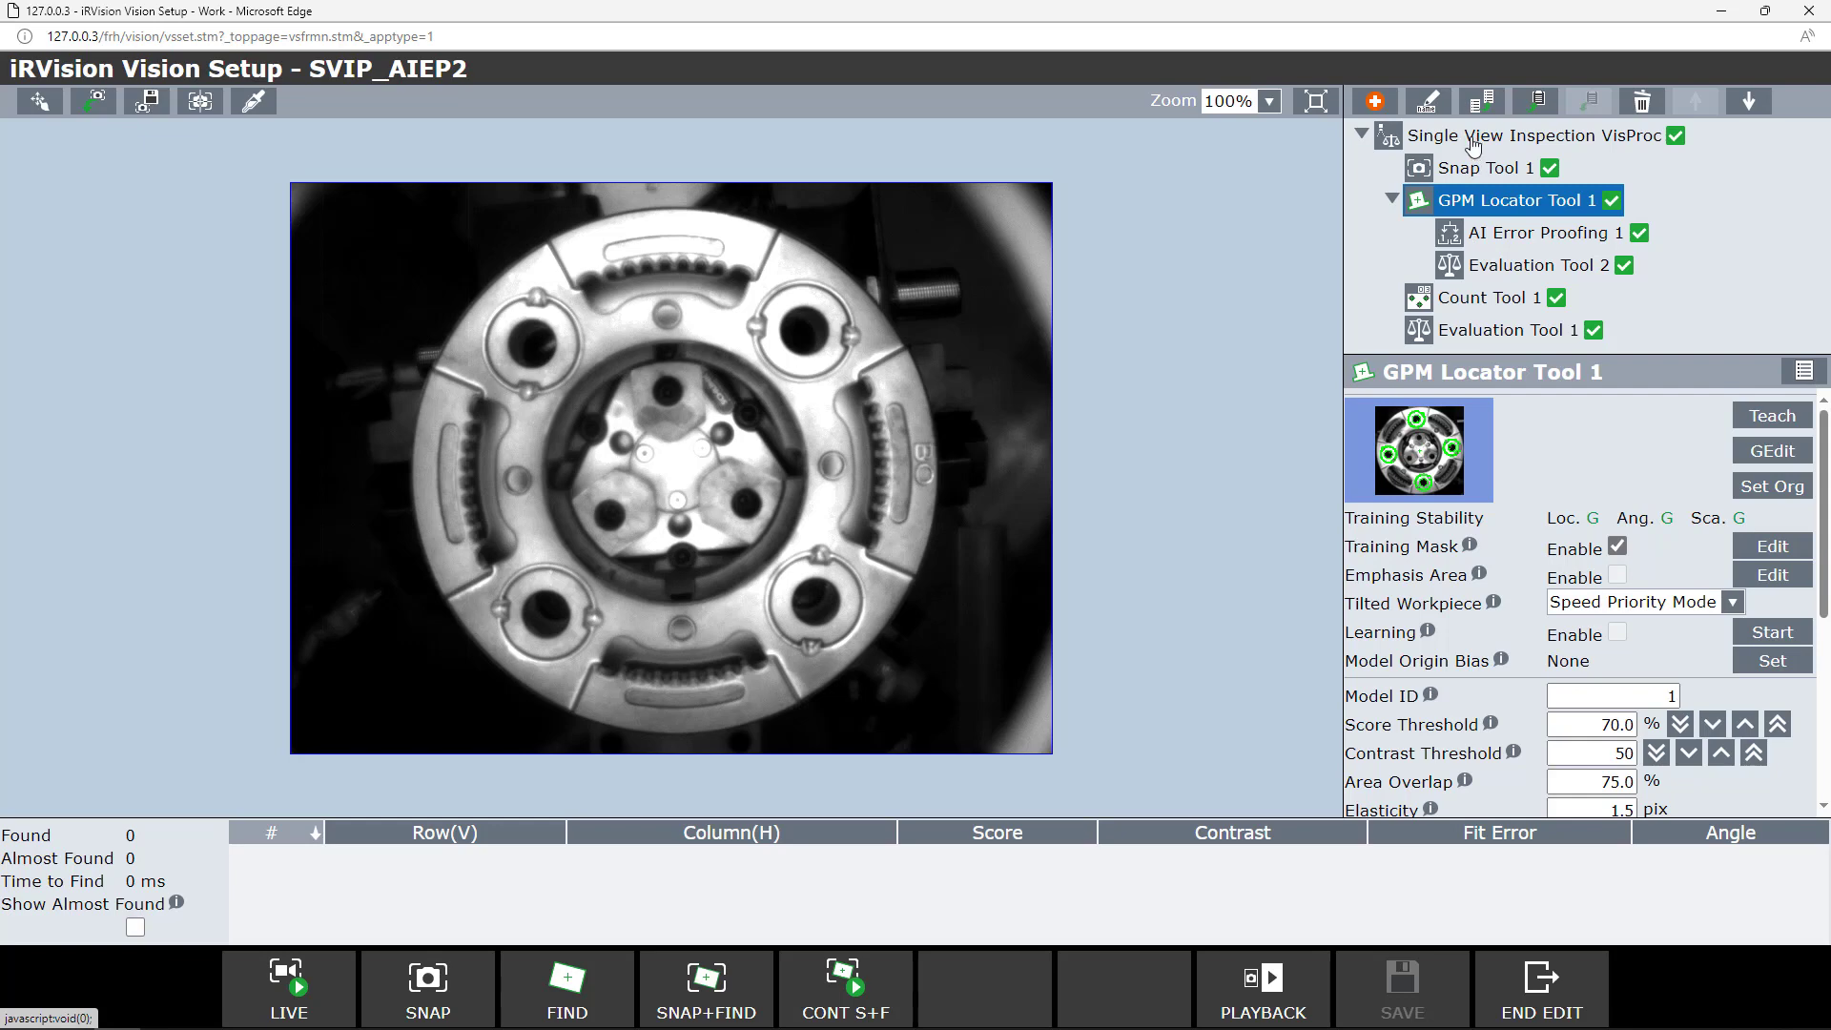
click(1473, 140)
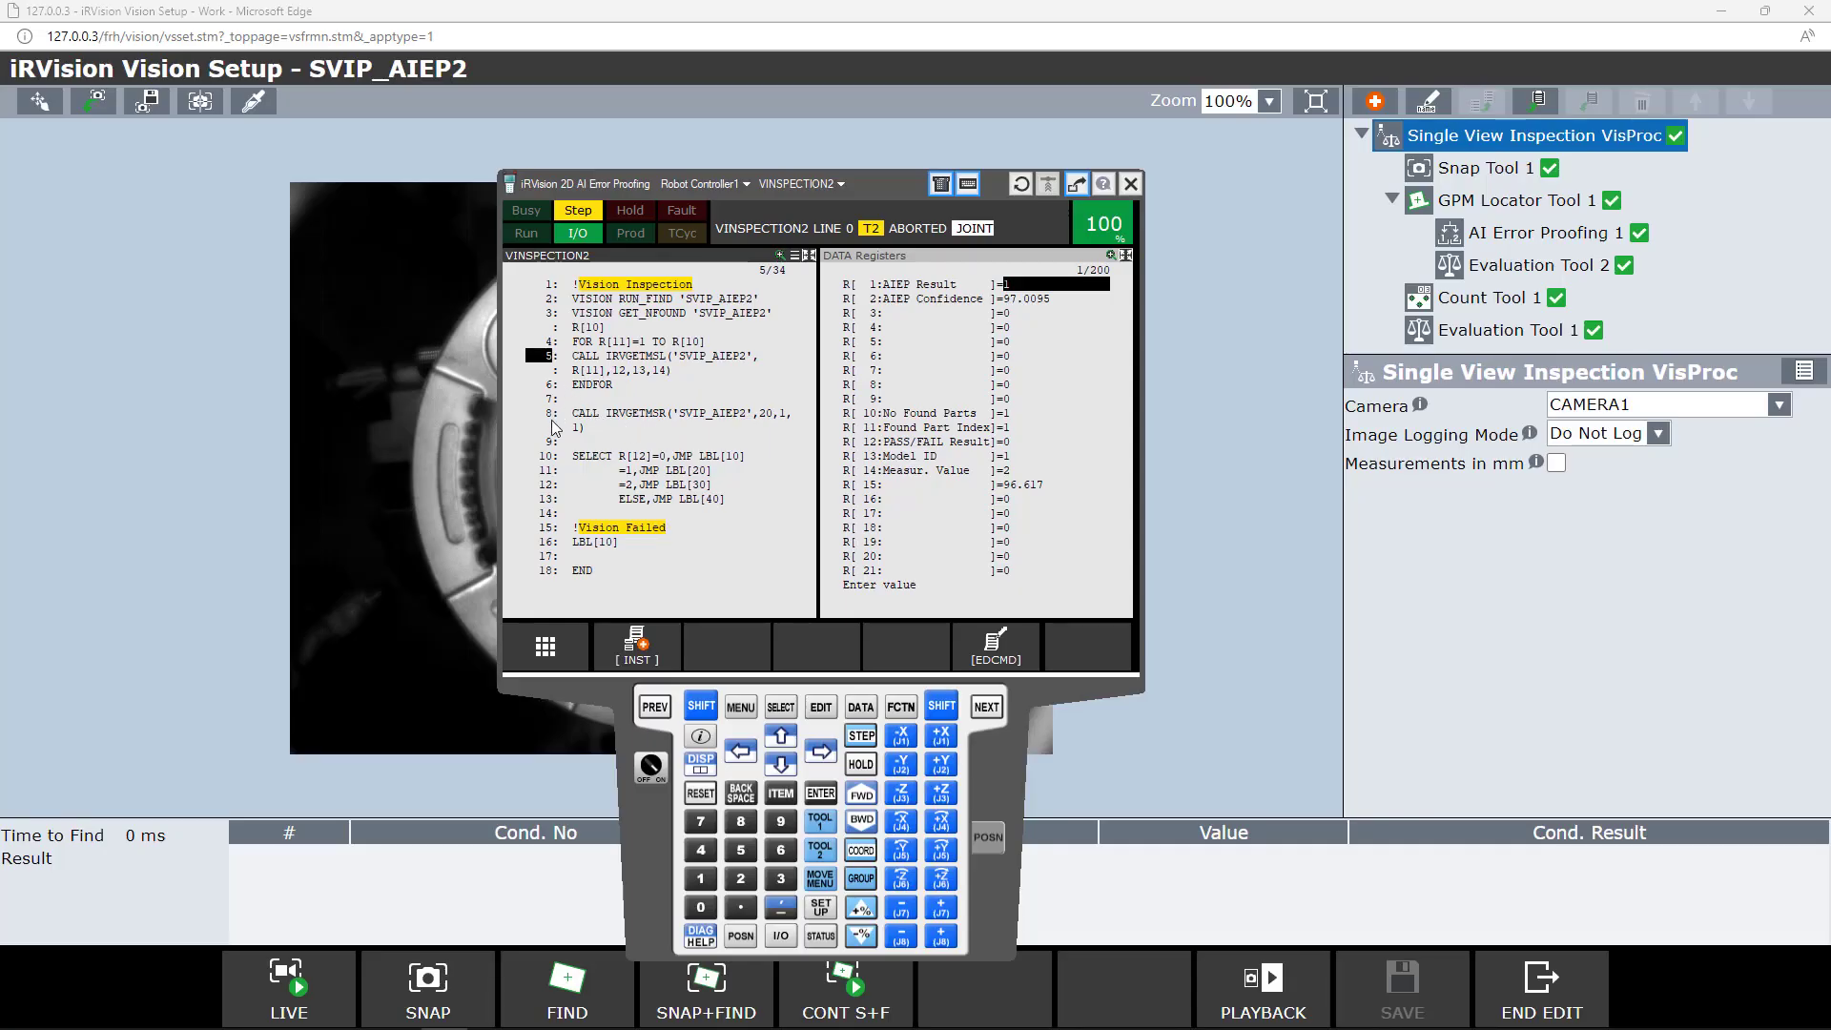
click(547, 417)
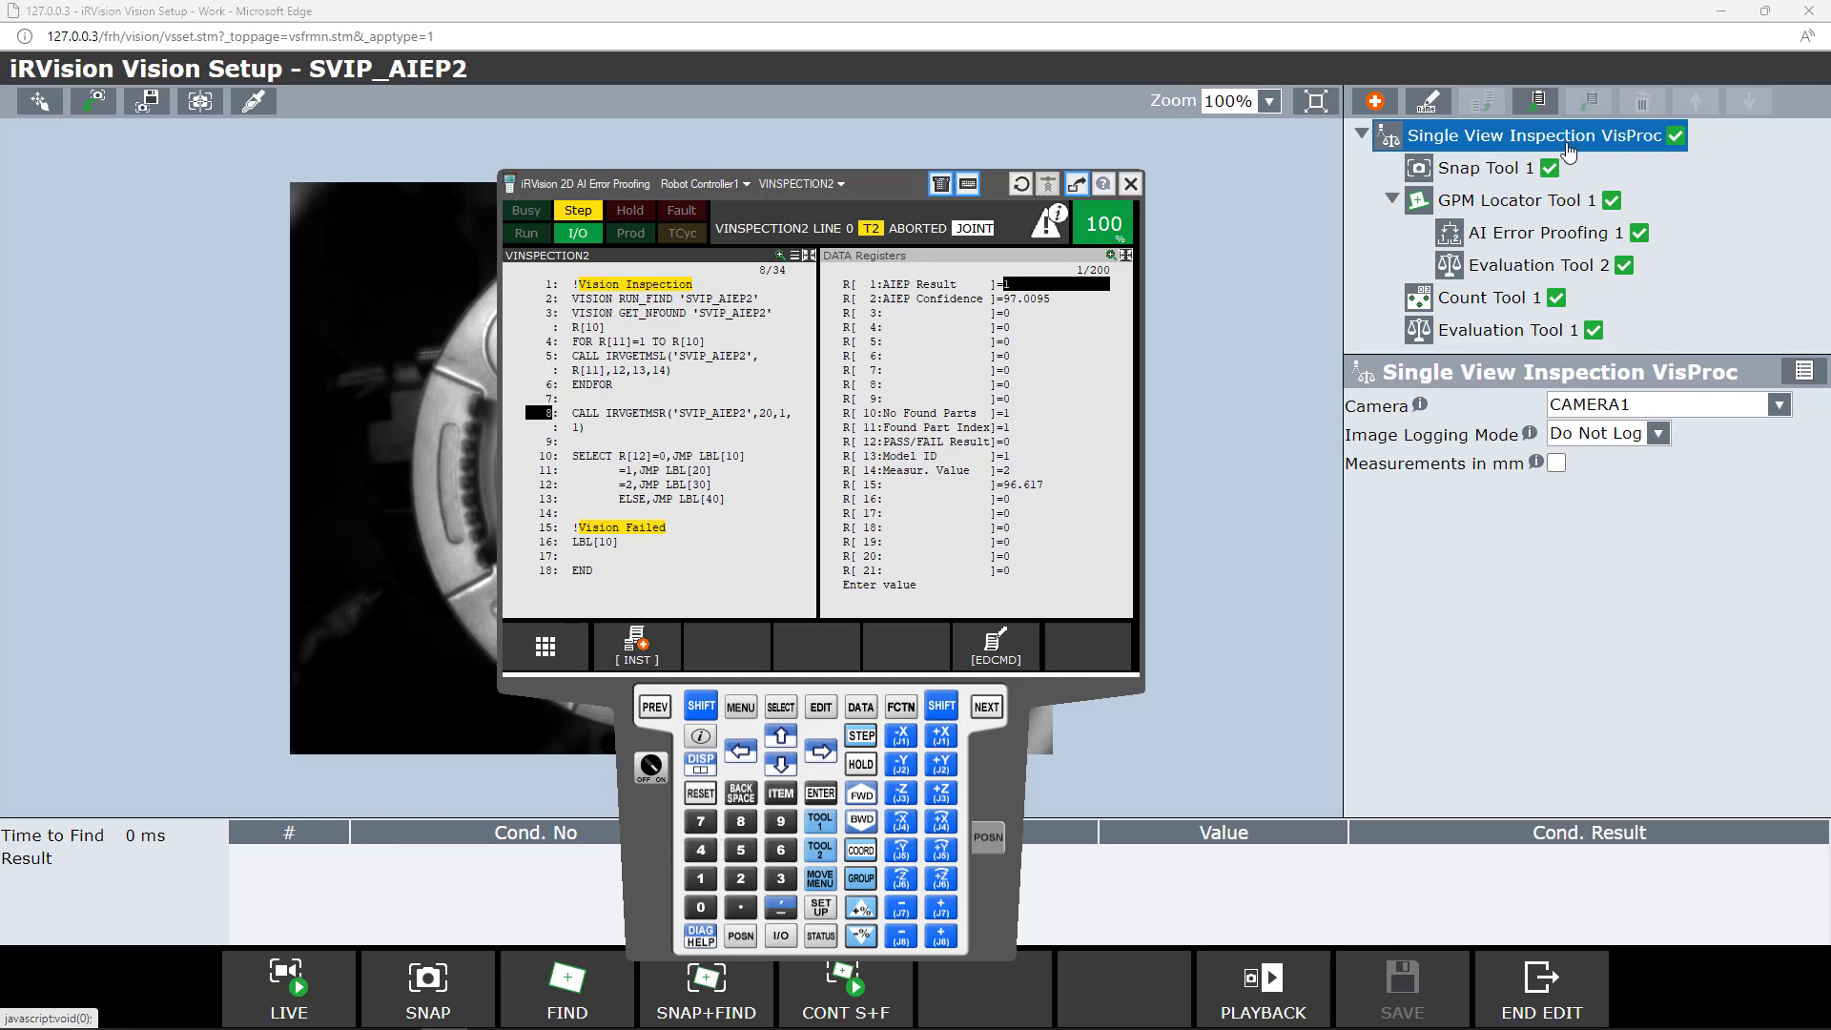
Return to line 1 of VINSPECTION2 and single-step the program forward through the vision find, result calls and SELECT branch to END
click(701, 706)
click(780, 736)
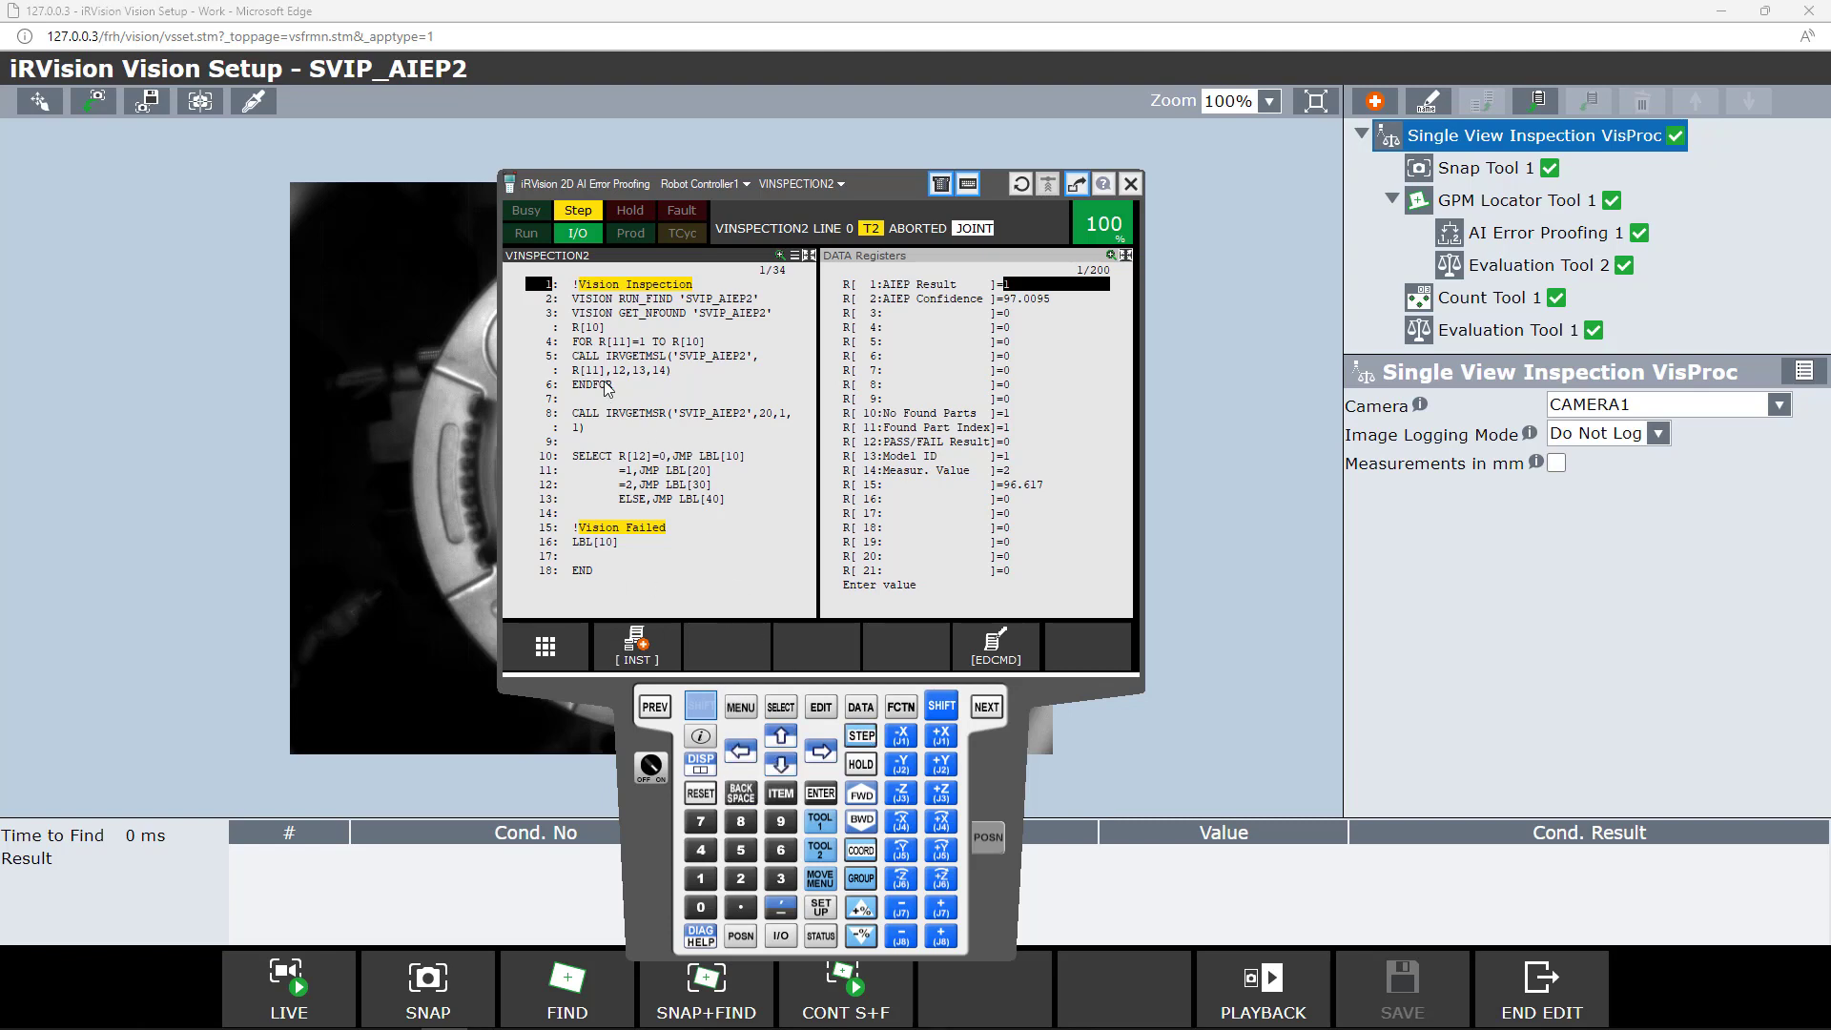
click(861, 796)
click(861, 796)
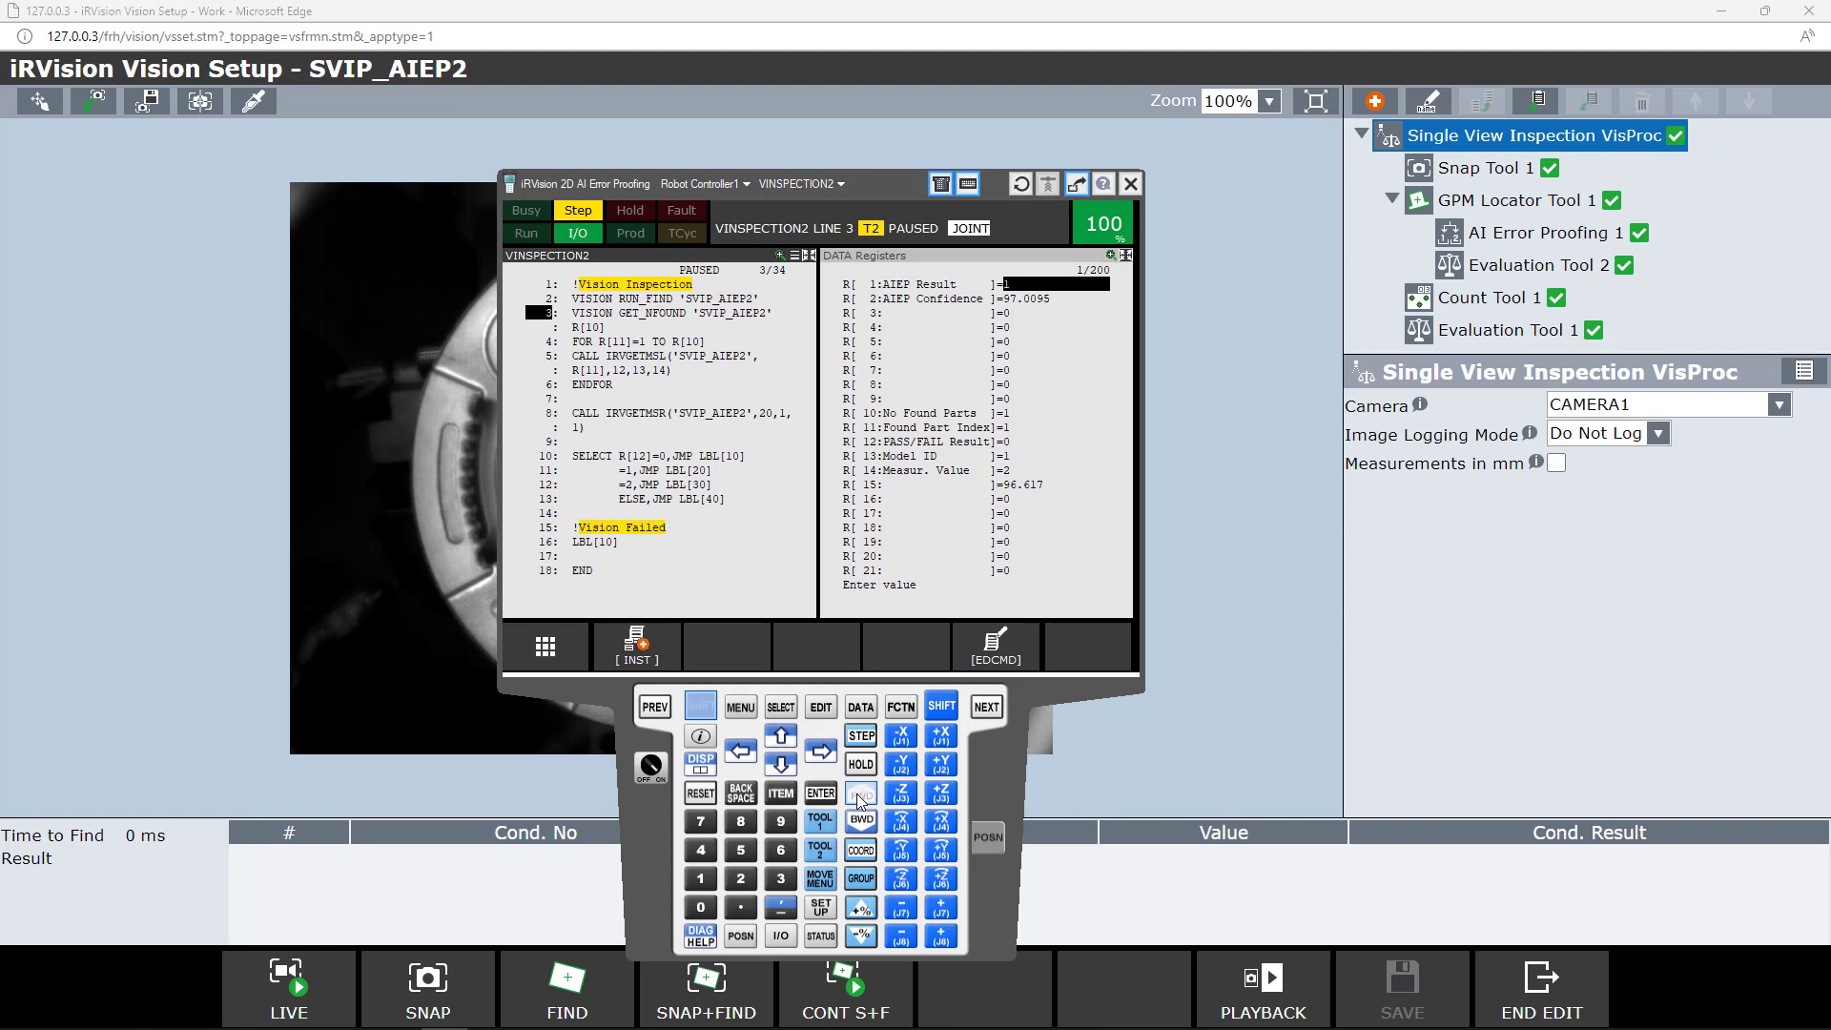
click(861, 796)
click(856, 801)
click(859, 797)
click(861, 797)
click(861, 798)
click(861, 797)
click(861, 796)
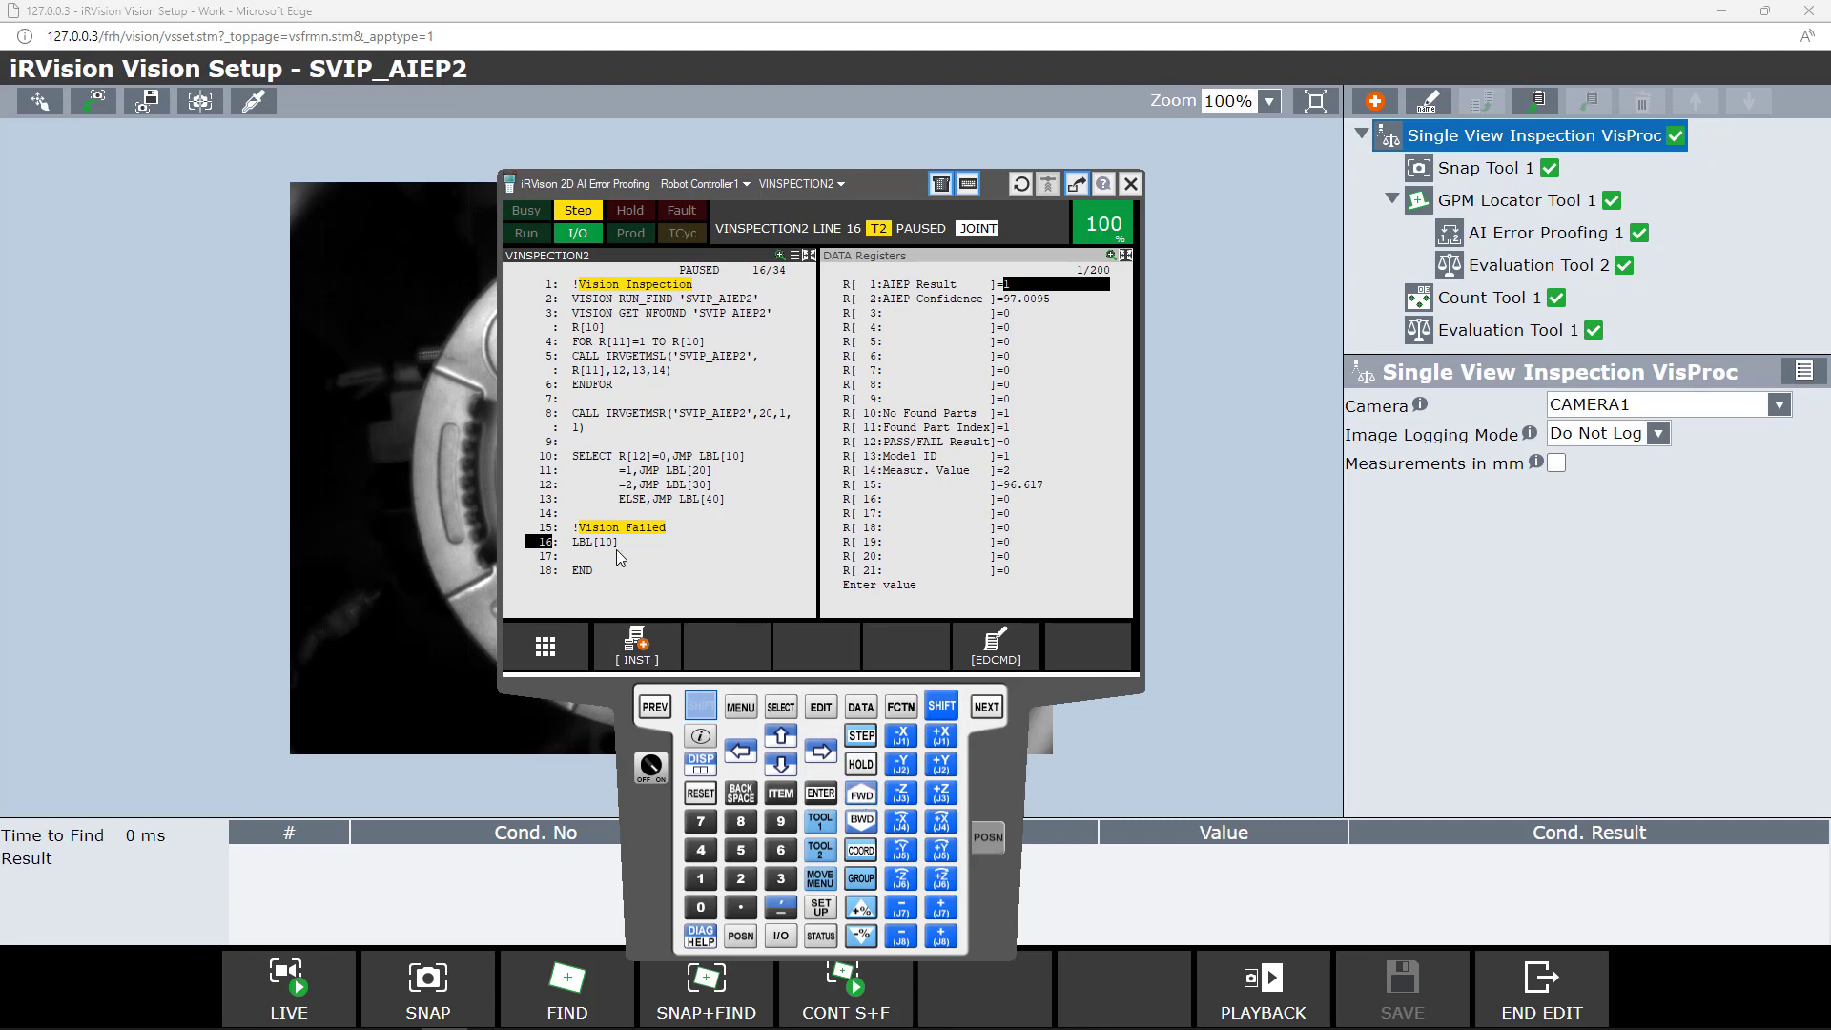
click(861, 796)
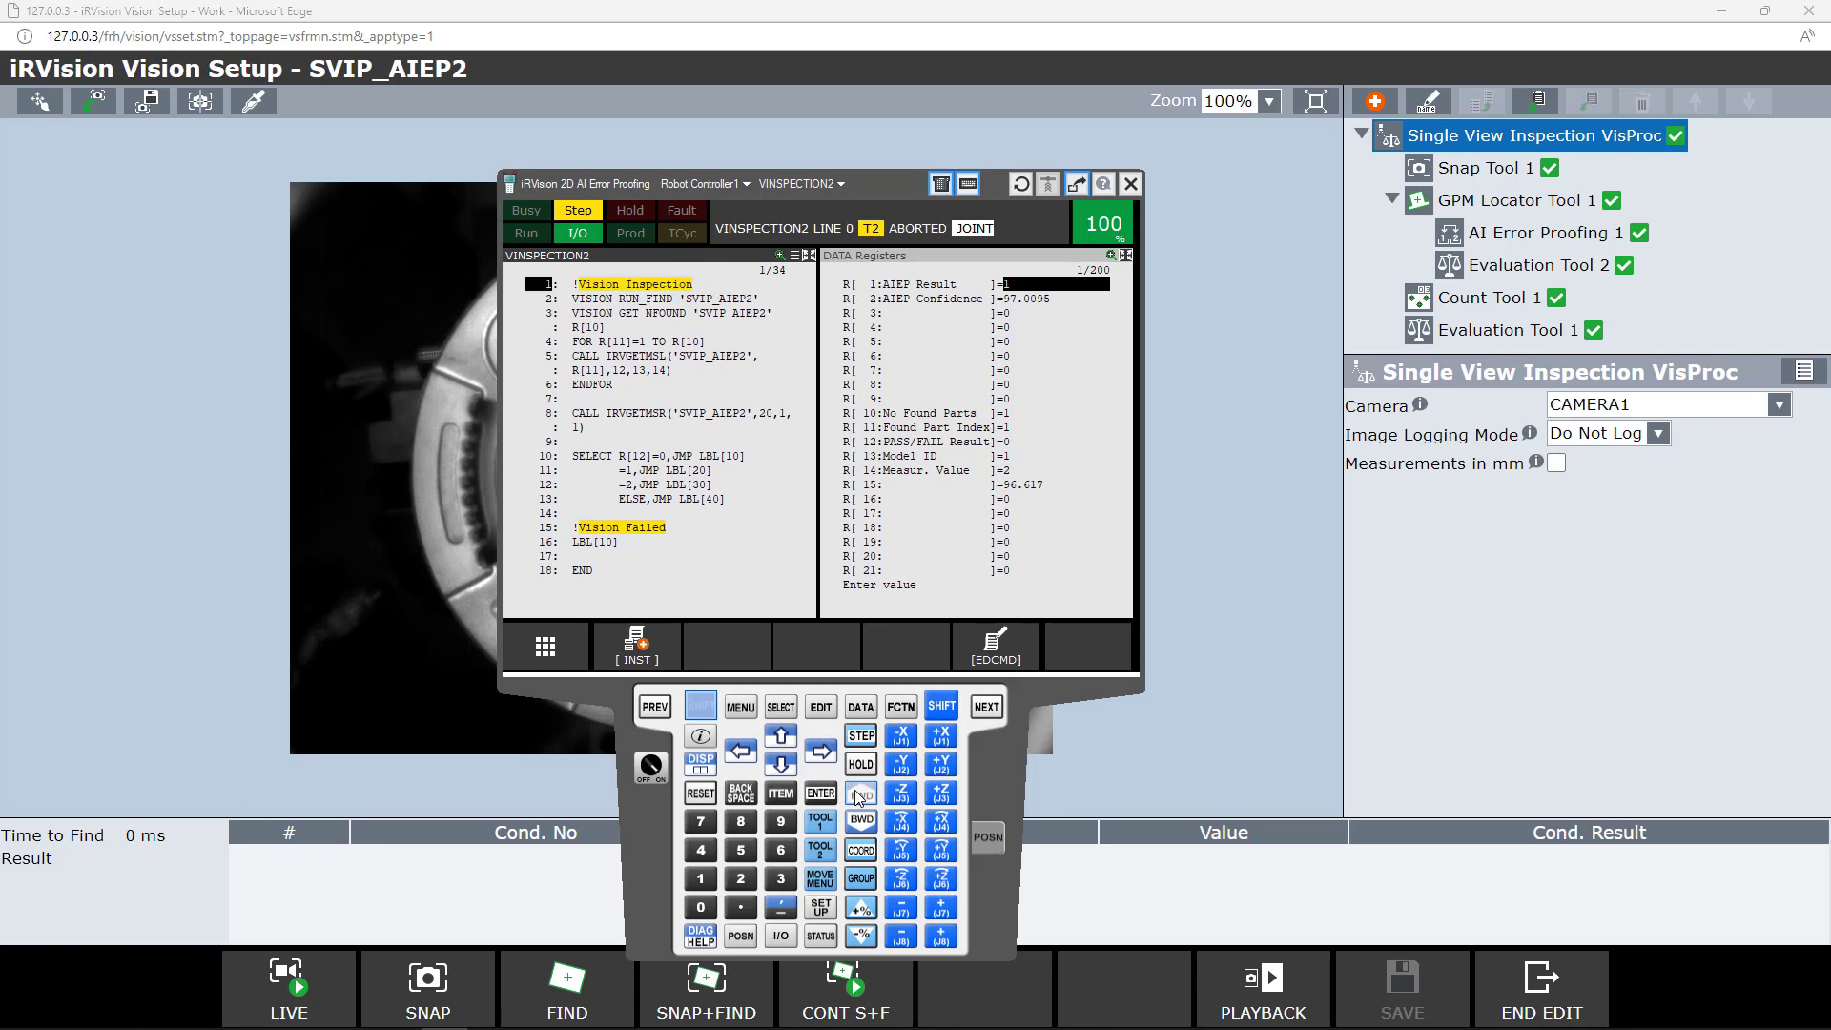
Minimize the teach pendant and run a snap-and-find of the Single View Inspection VisProc on the newly placed part
right_click(641, 810)
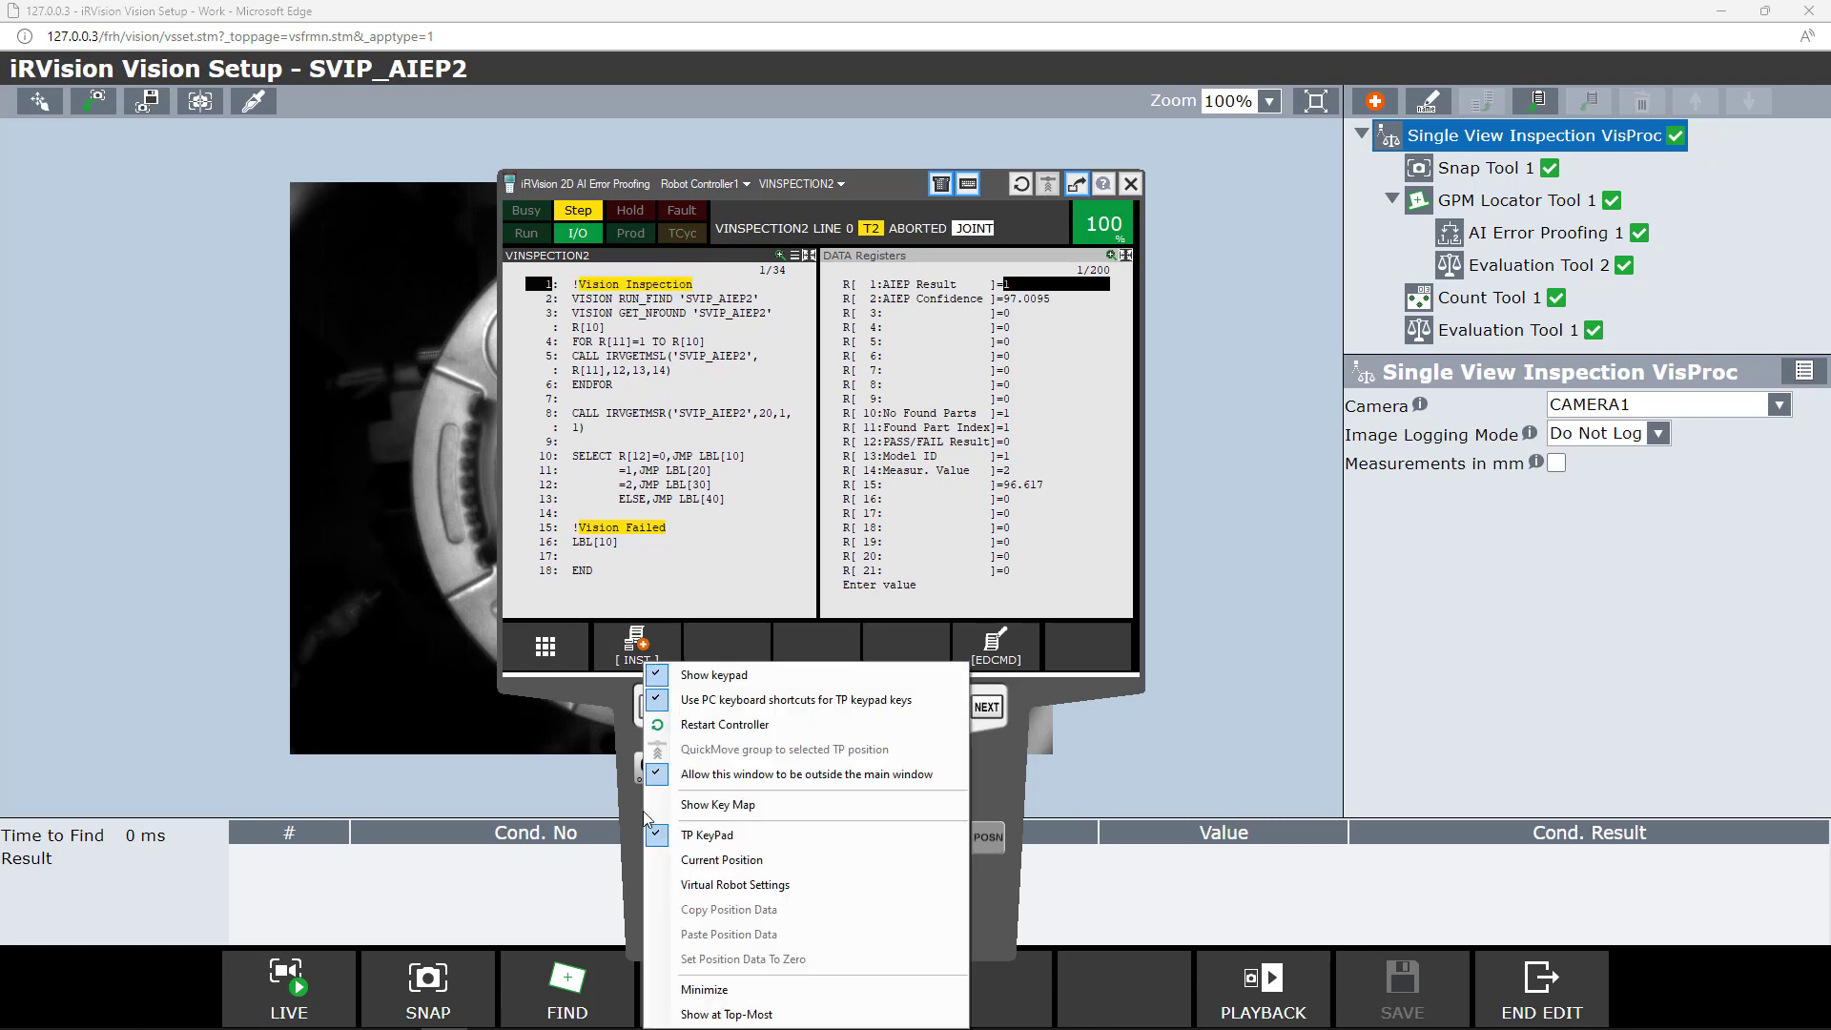
click(739, 991)
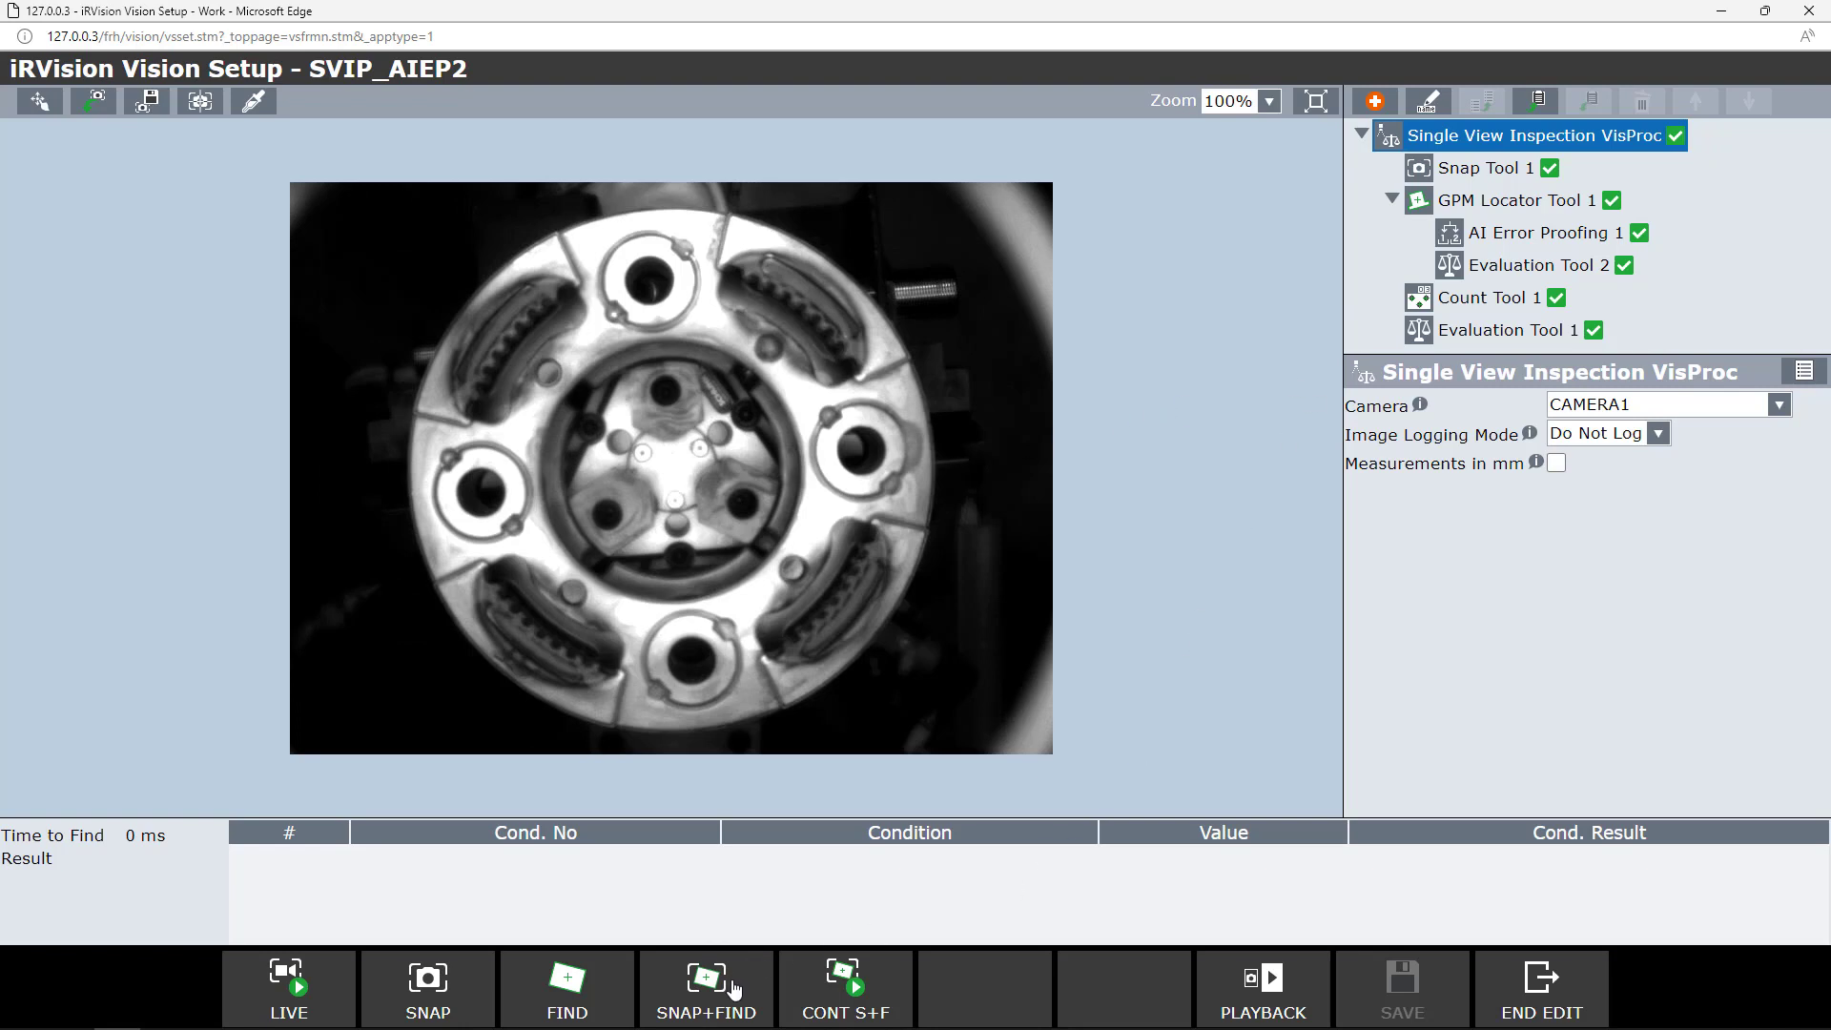
click(733, 992)
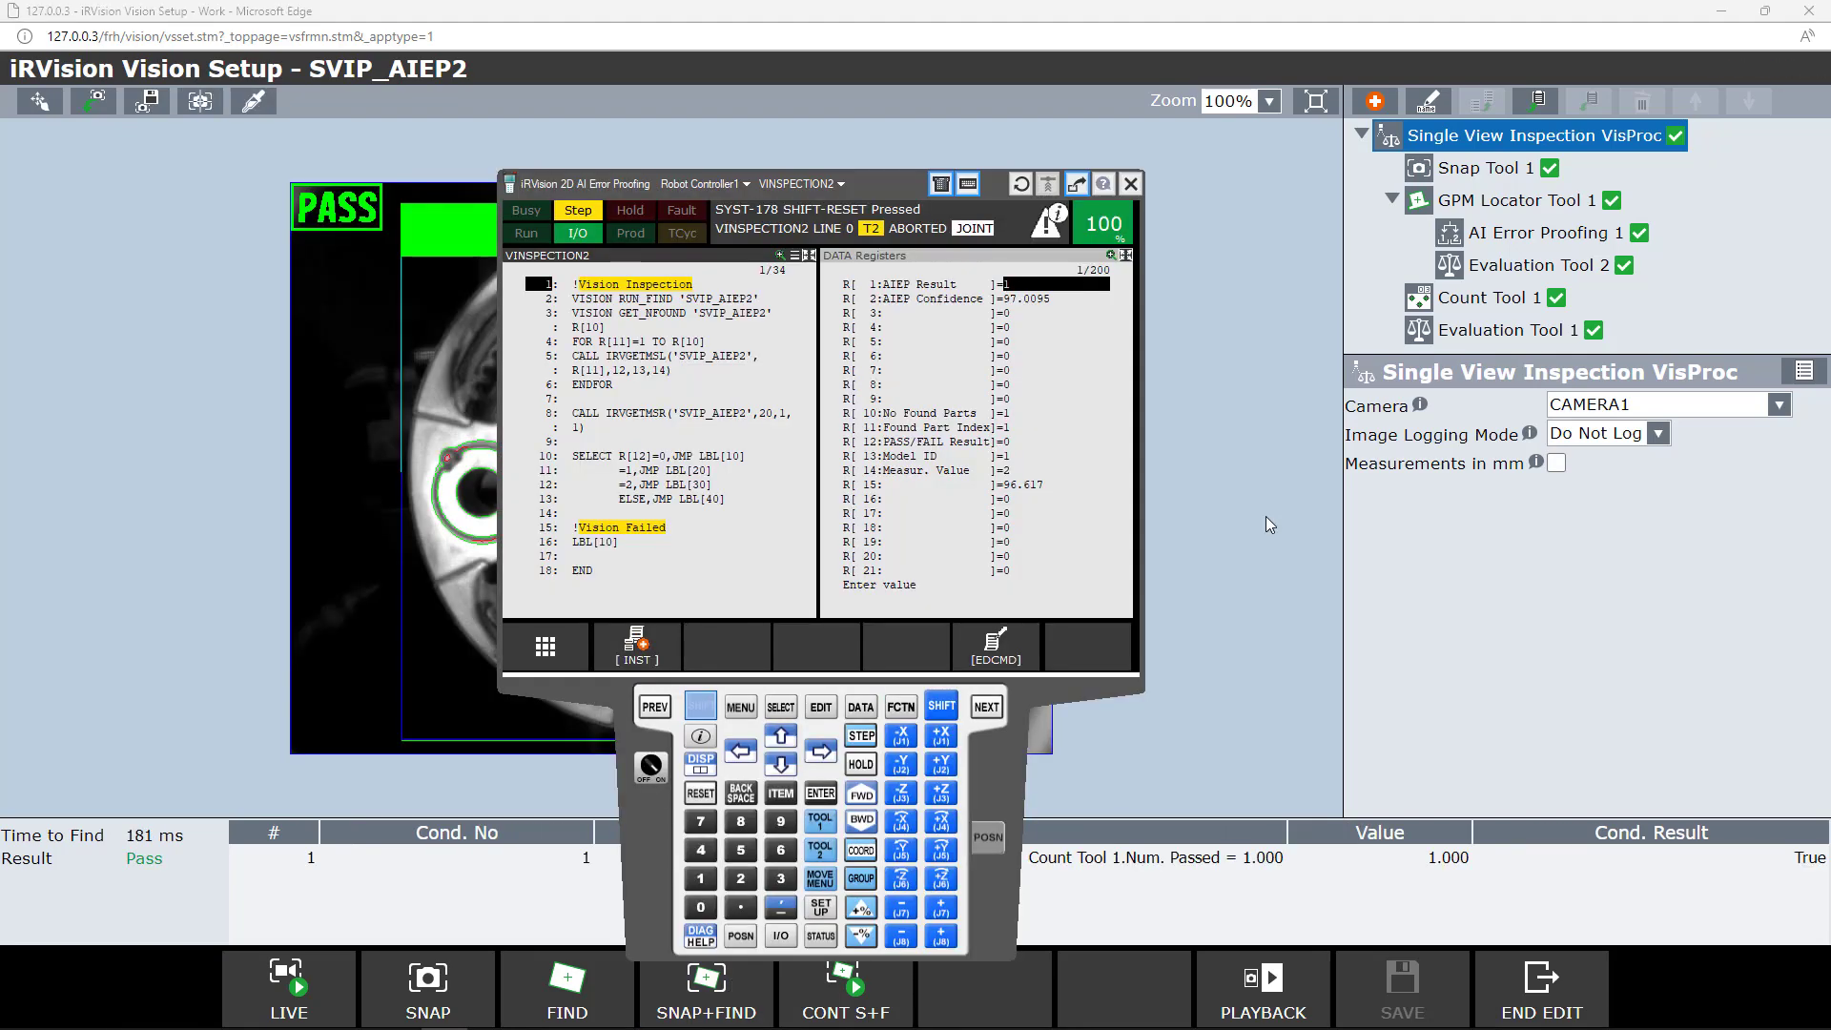
Single-step VINSPECTION2 on the teach pendant again from line 1 to END with the new part under the camera
click(856, 796)
click(856, 795)
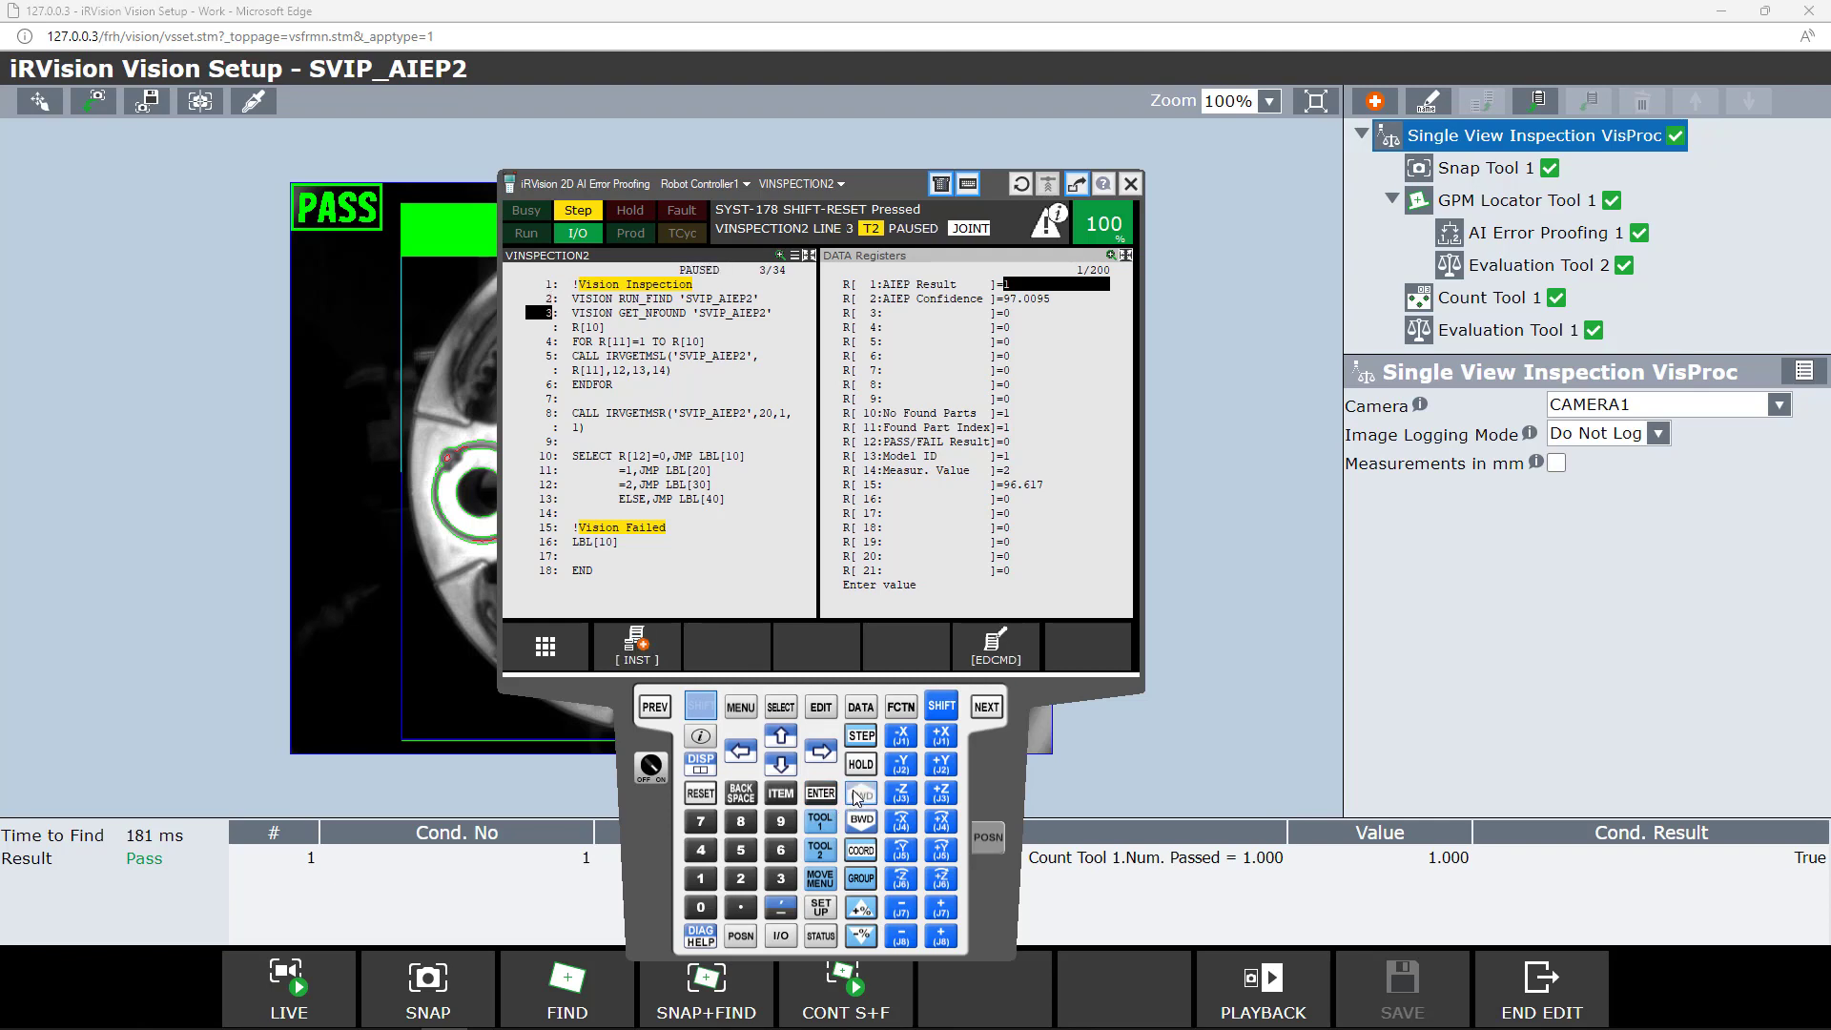
click(858, 795)
click(857, 795)
click(857, 795)
click(861, 794)
click(860, 792)
click(860, 793)
click(861, 795)
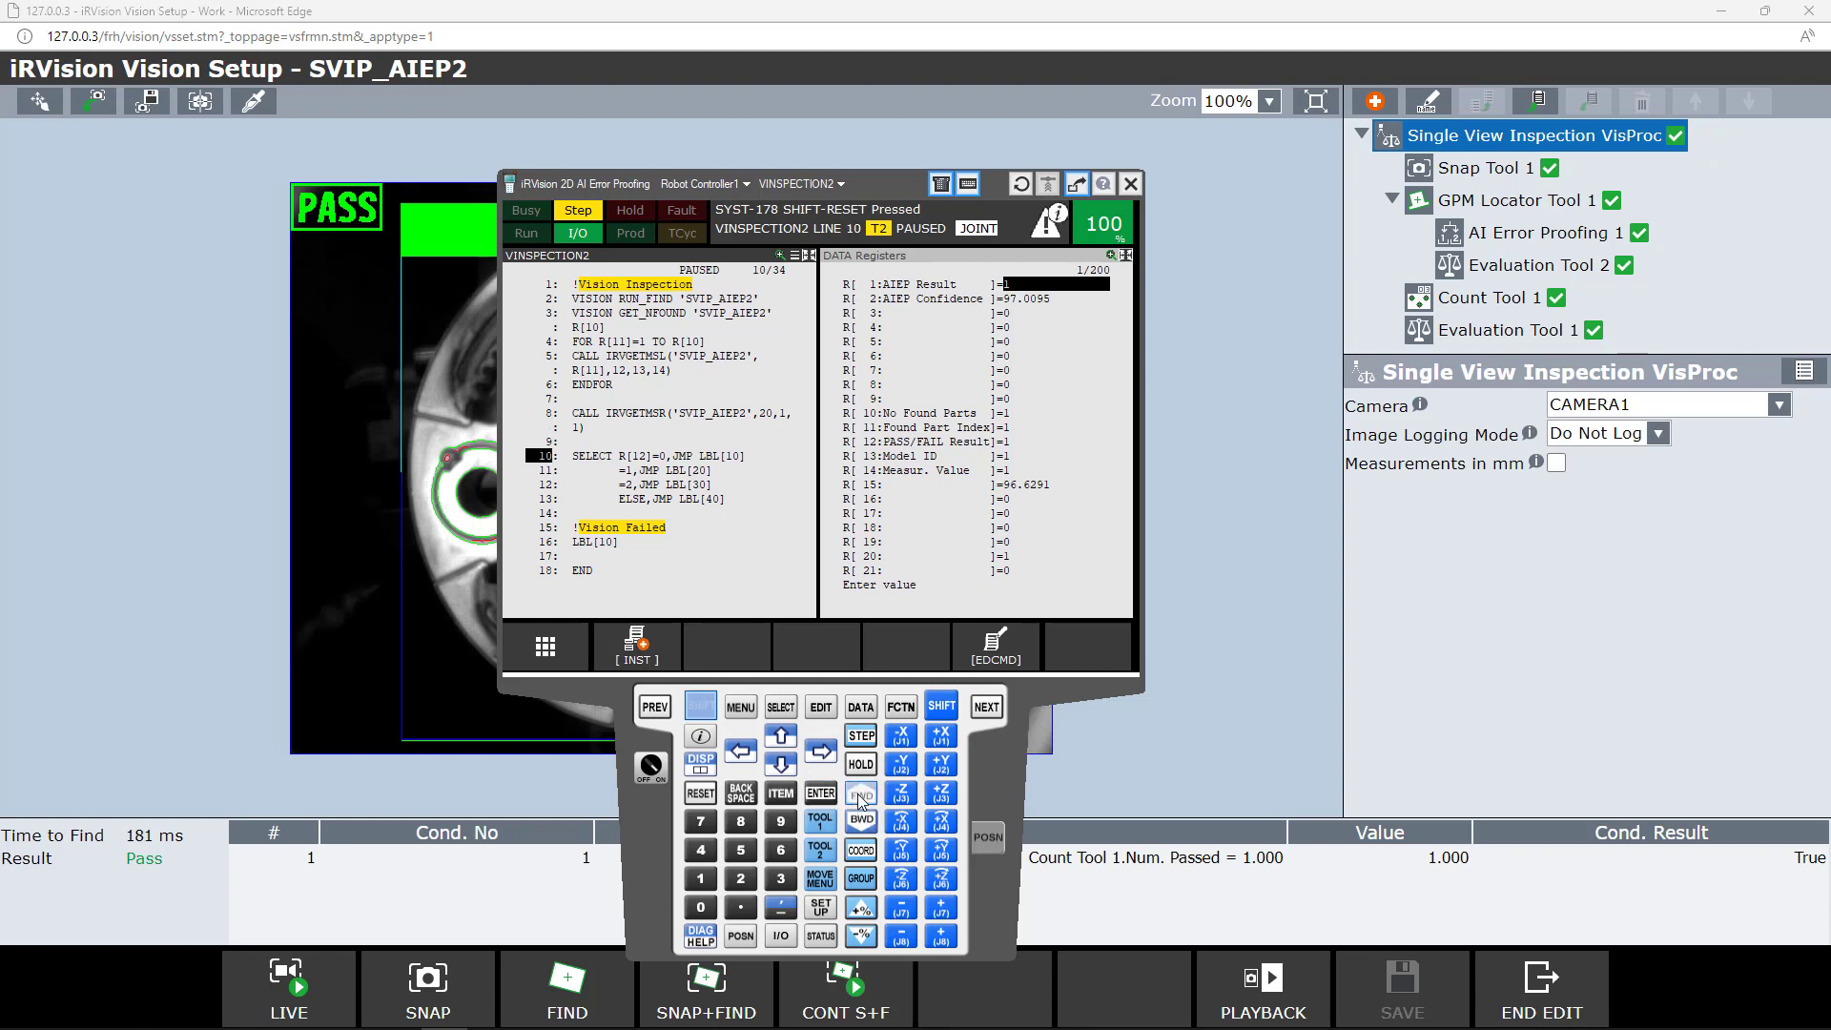
click(861, 795)
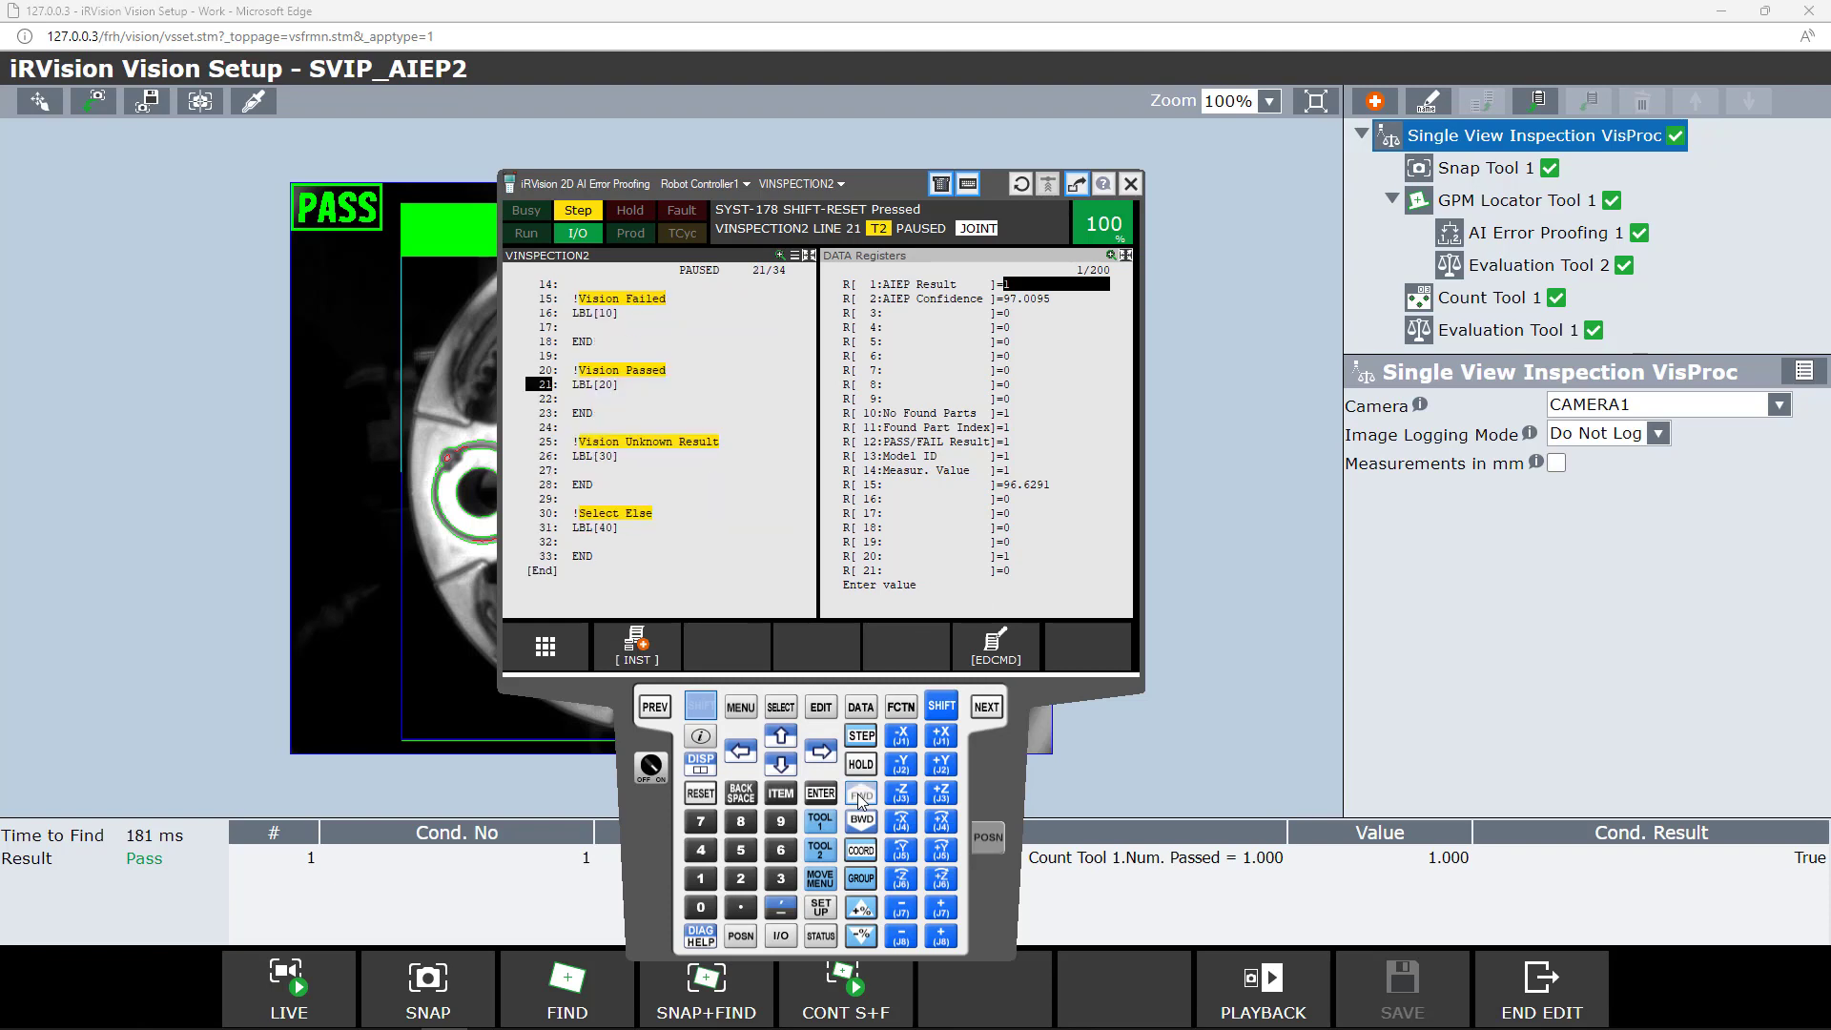
click(861, 800)
click(861, 799)
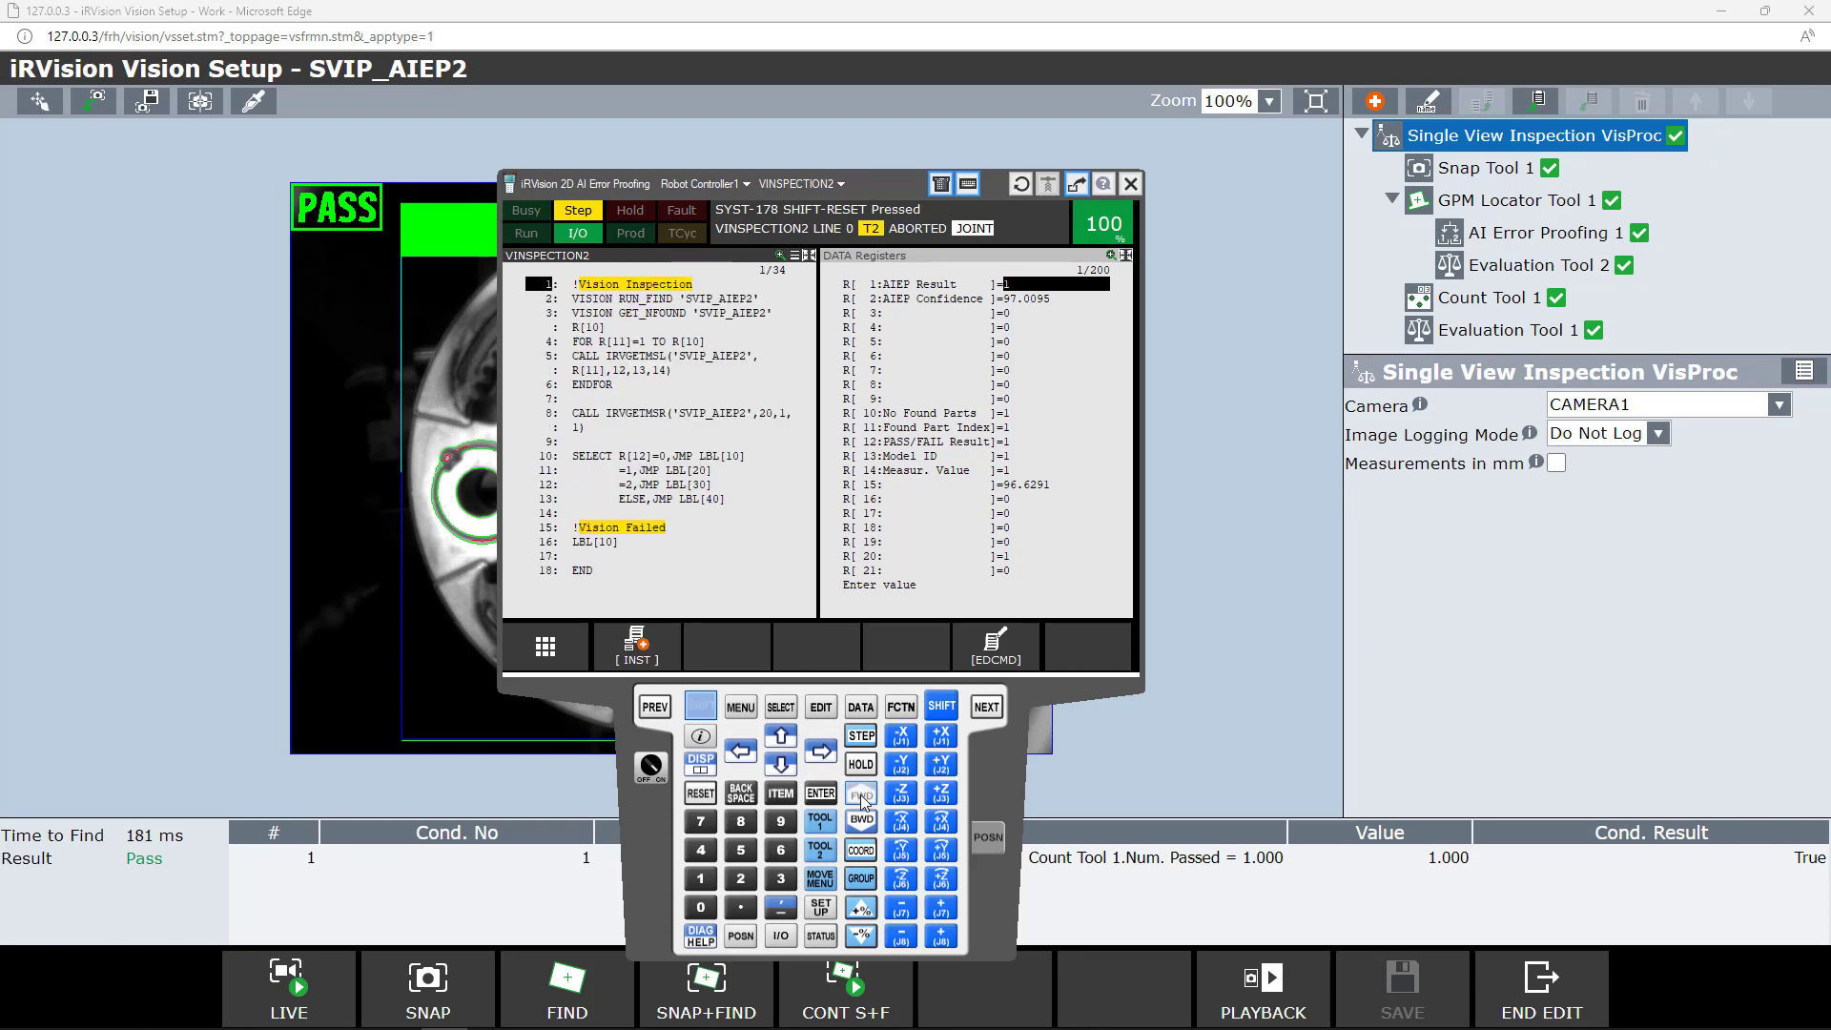